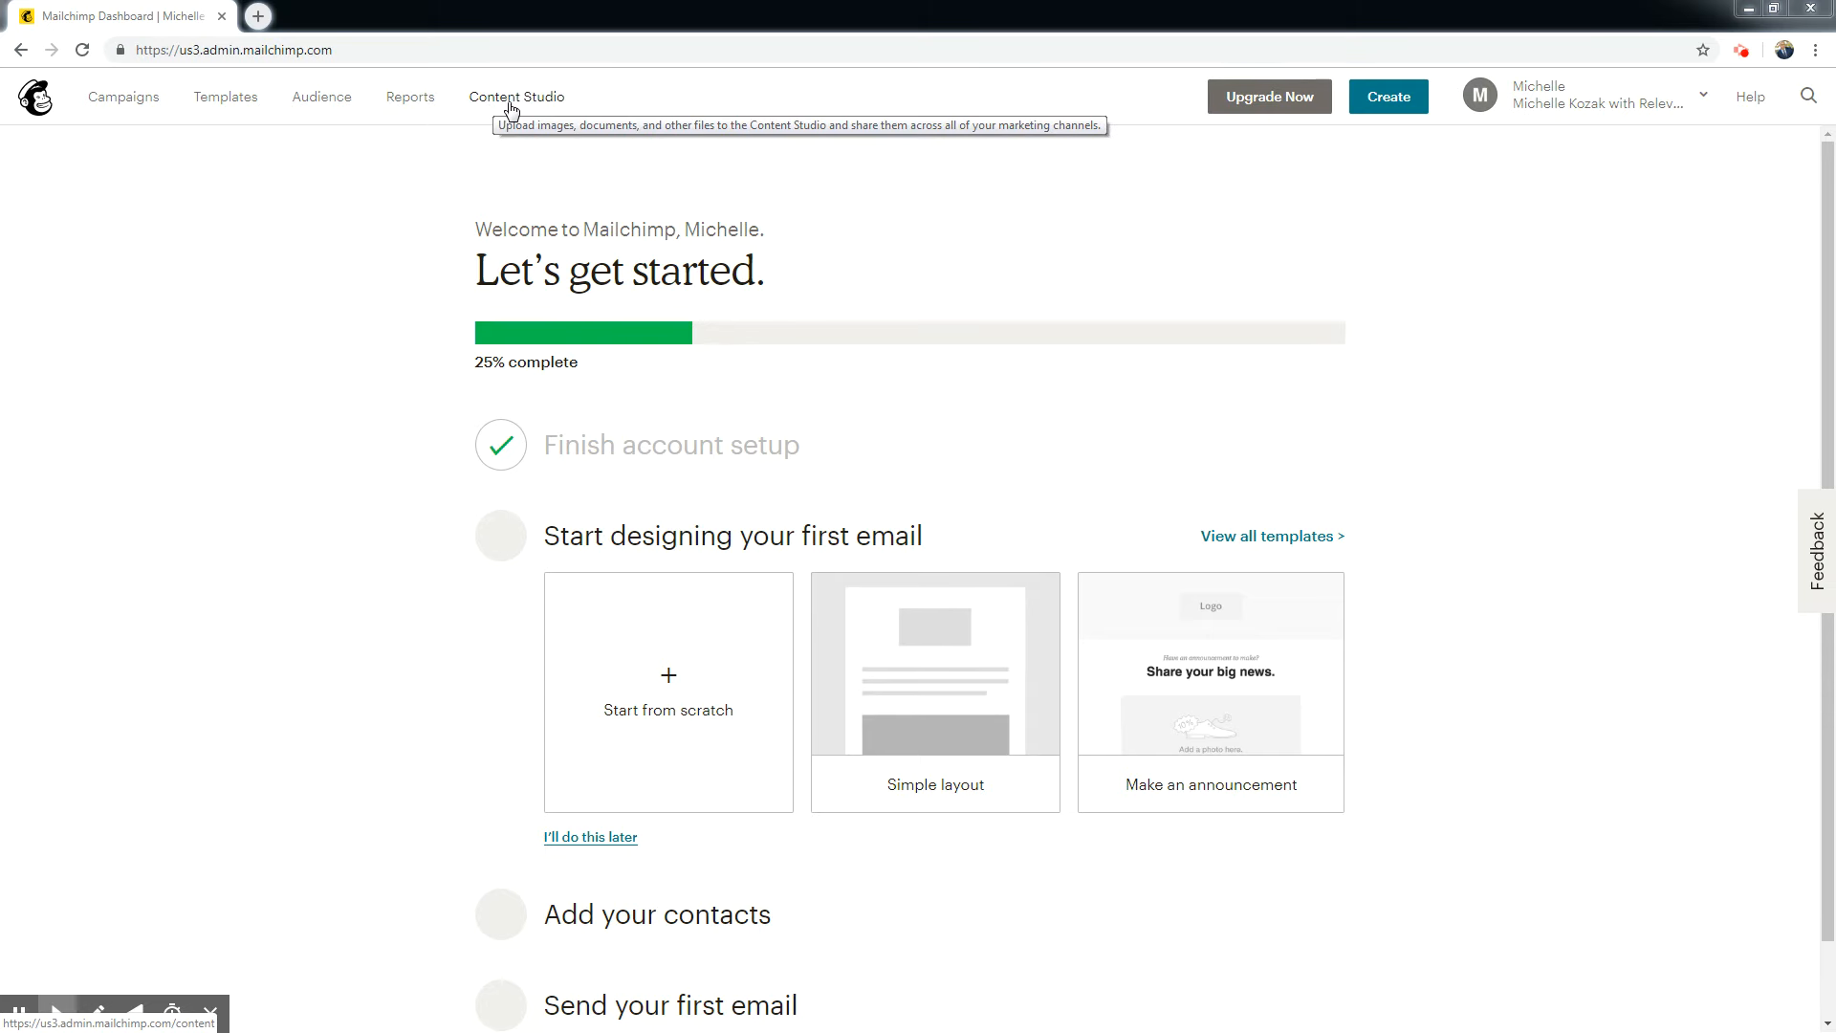
Create a new email template from the basic 1 Column layout.
left_click(231, 101)
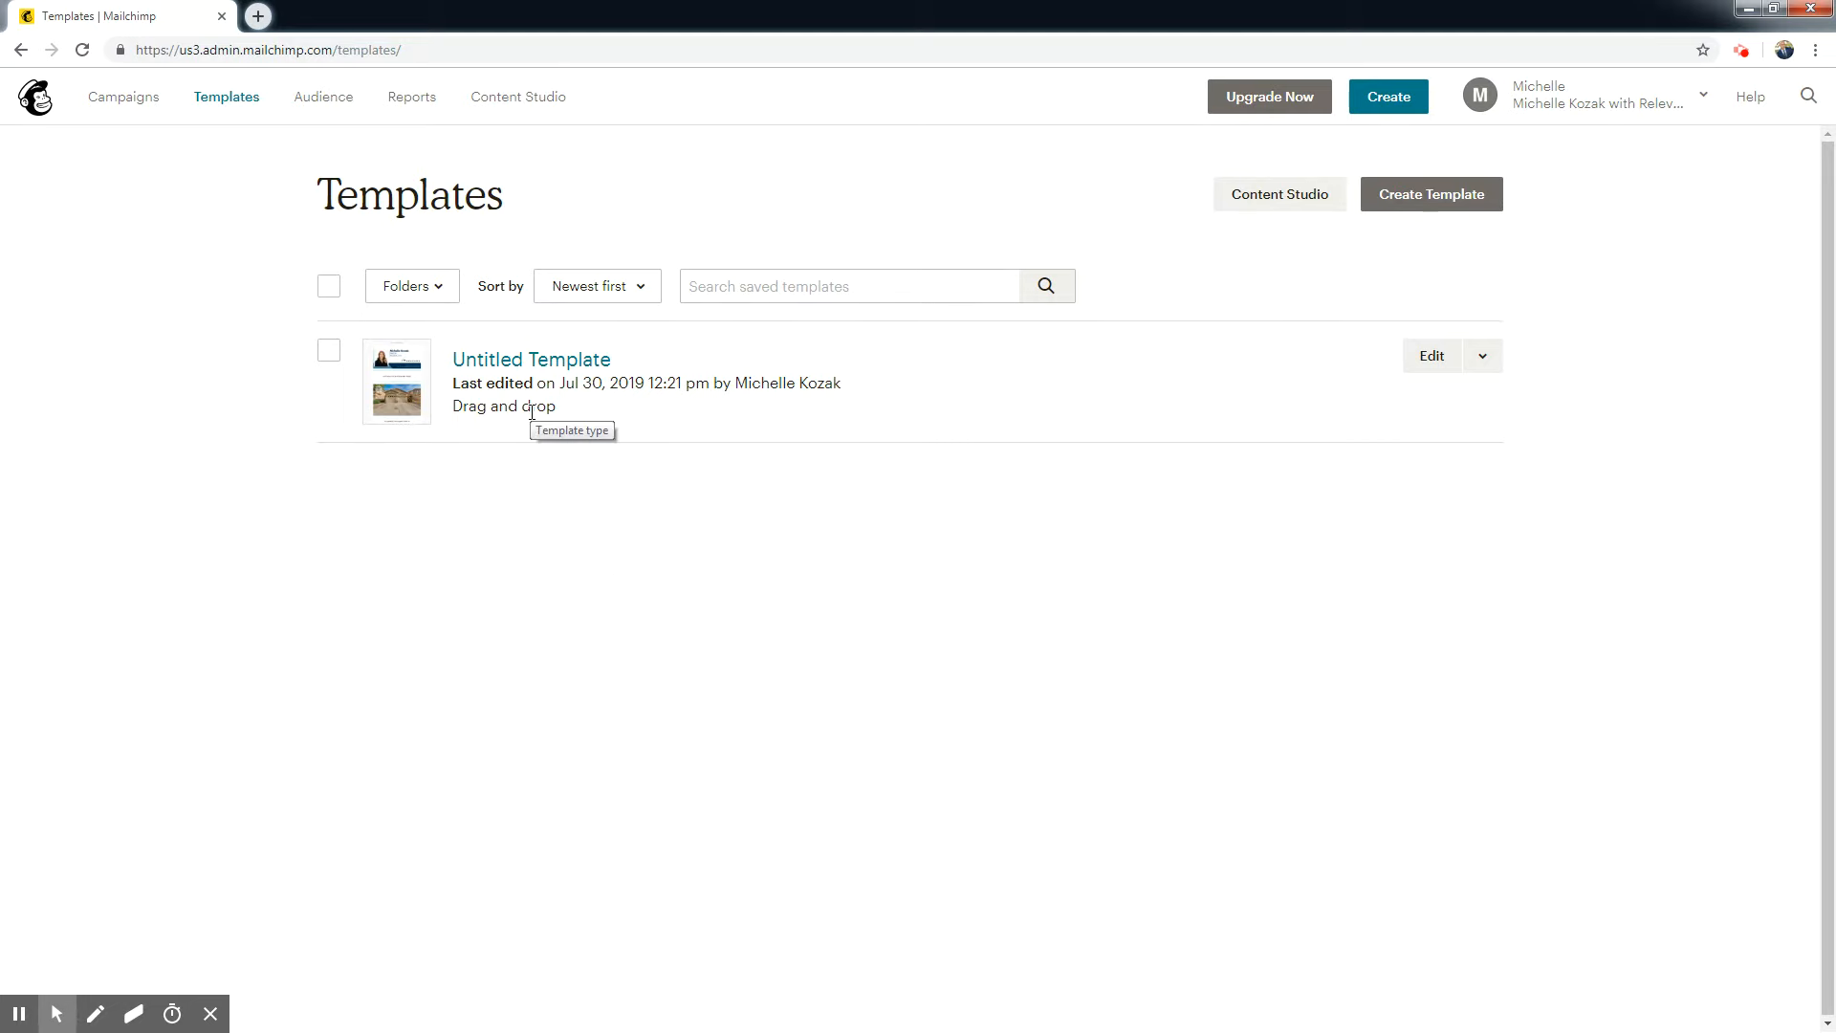
left_click(1448, 207)
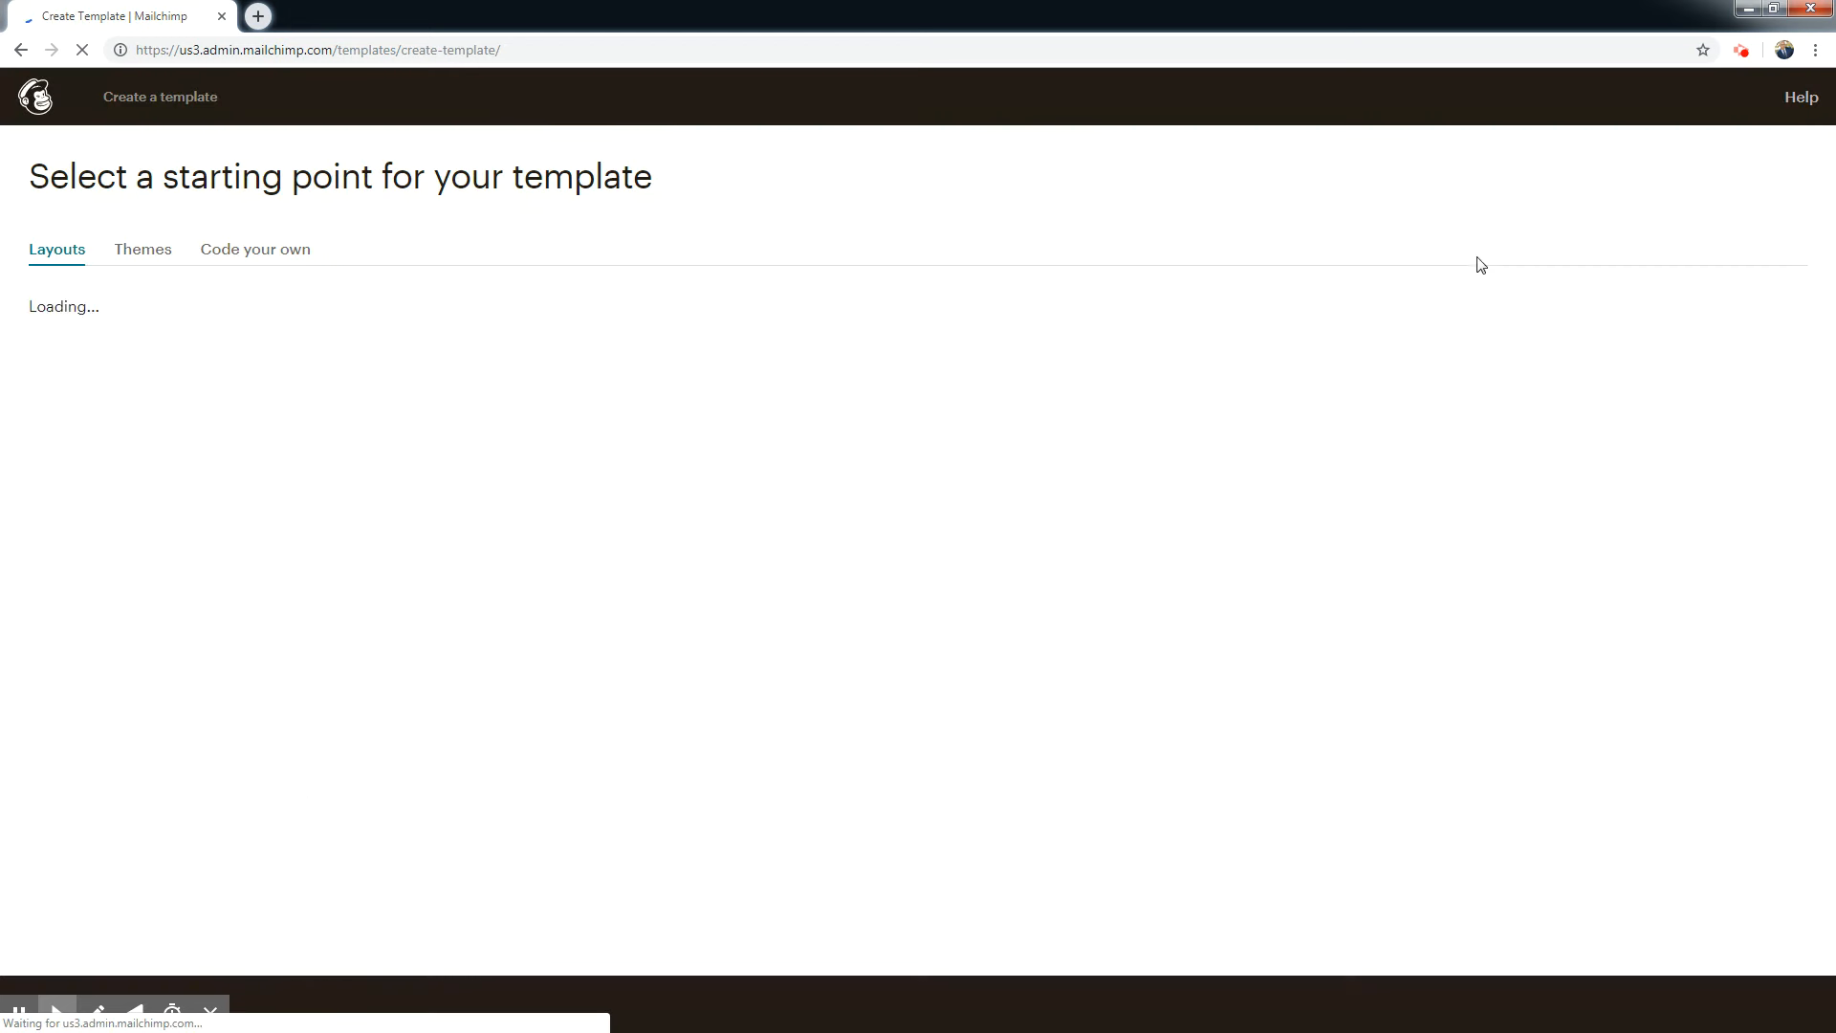
left_click_drag(1823, 191, 1828, 444)
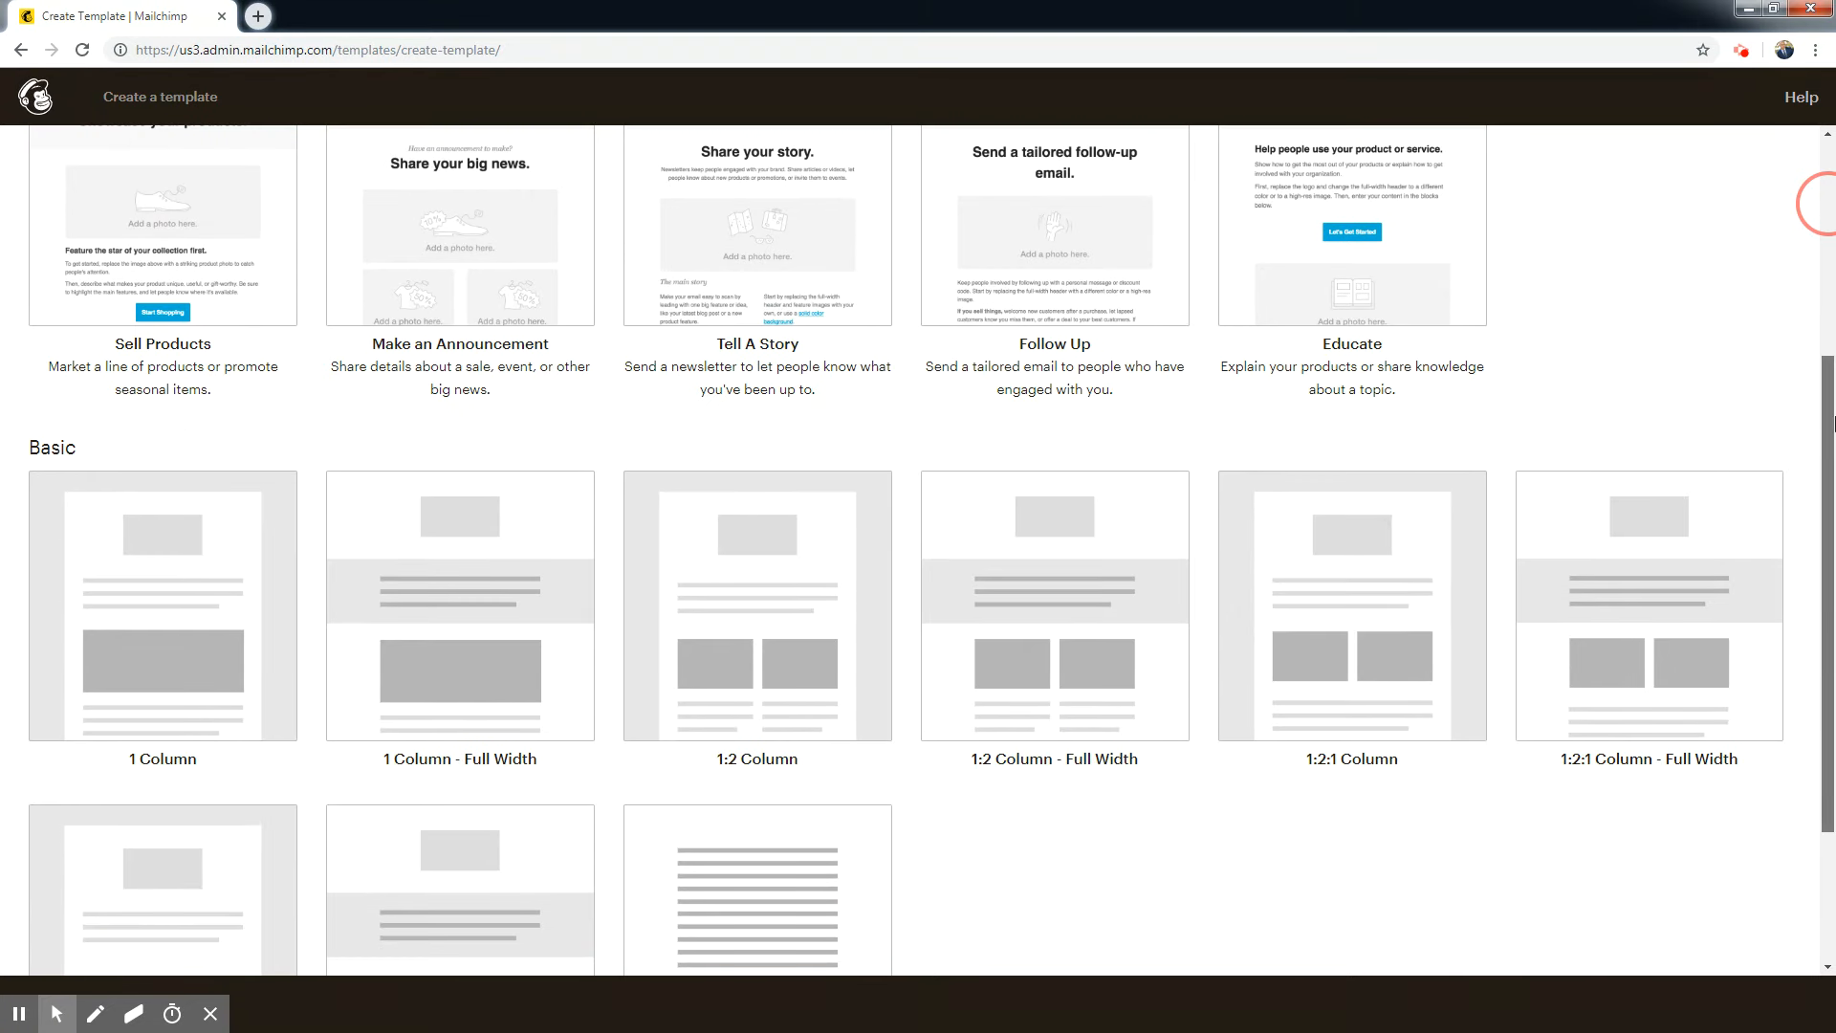
left_click(182, 608)
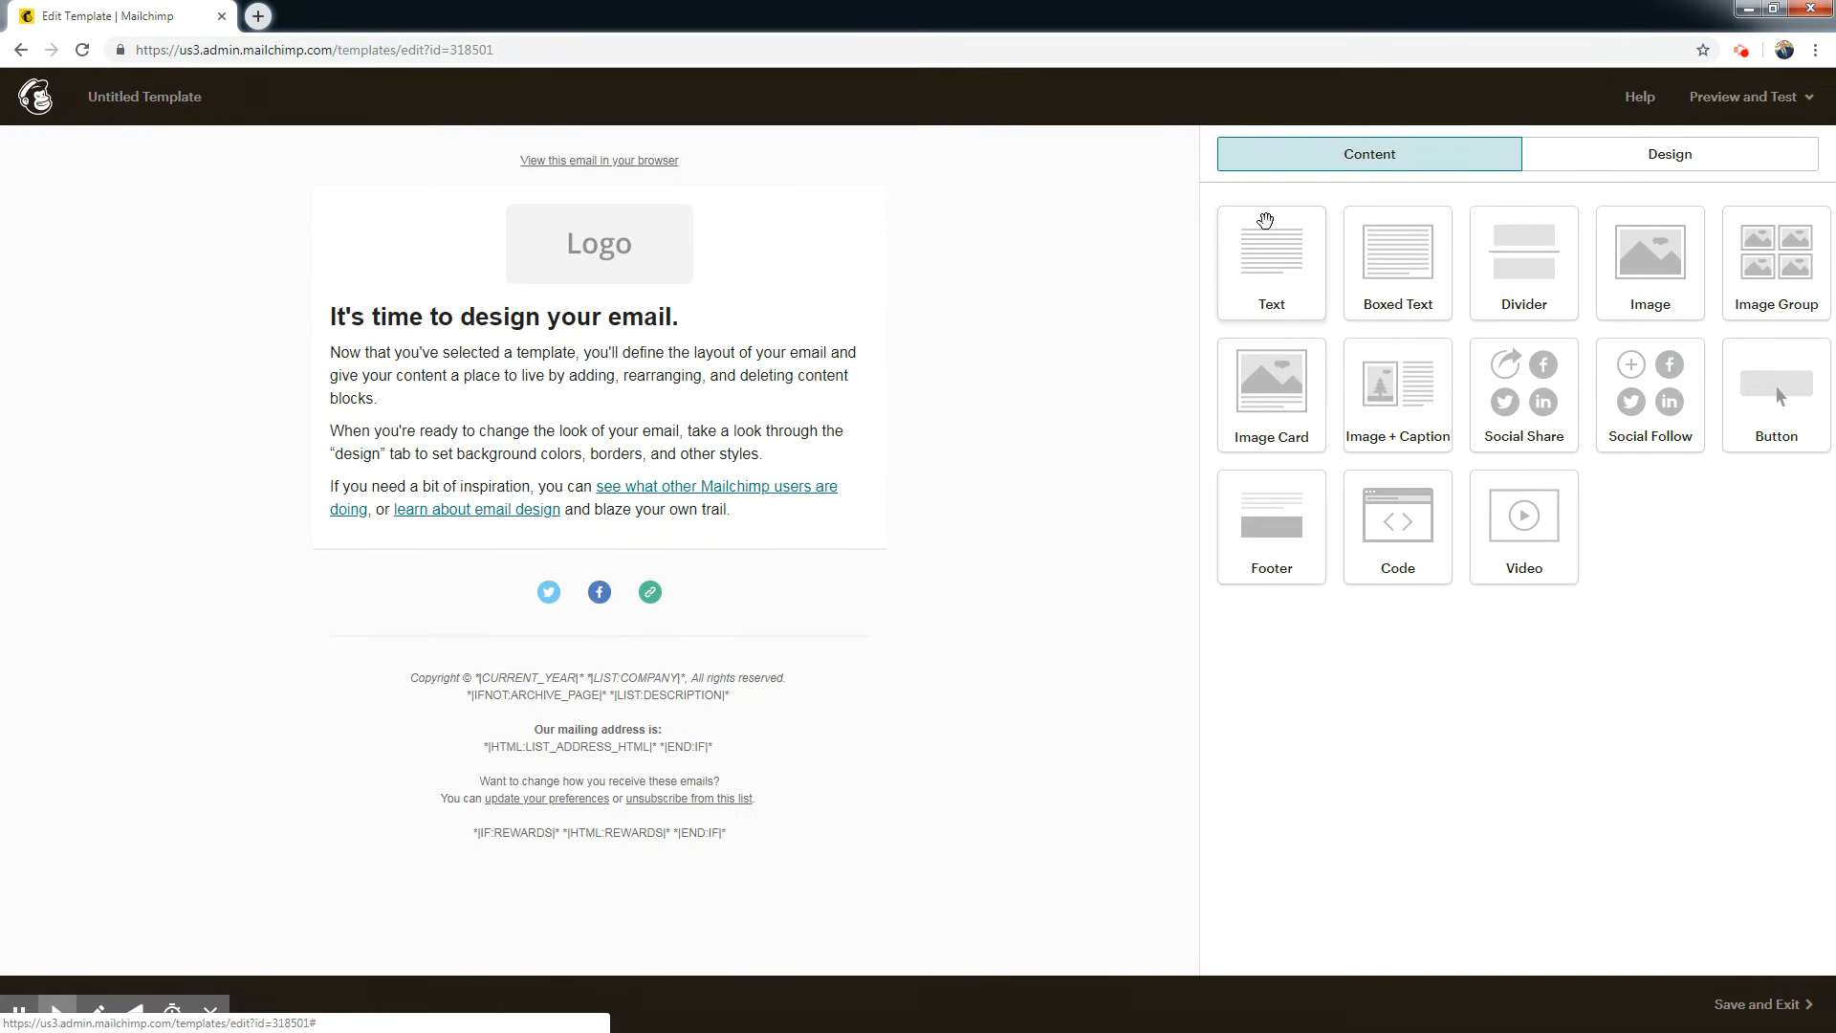
Replace the default logo at the head of the email with the email signature image from My Files and save the block.
mouse_move(675, 278)
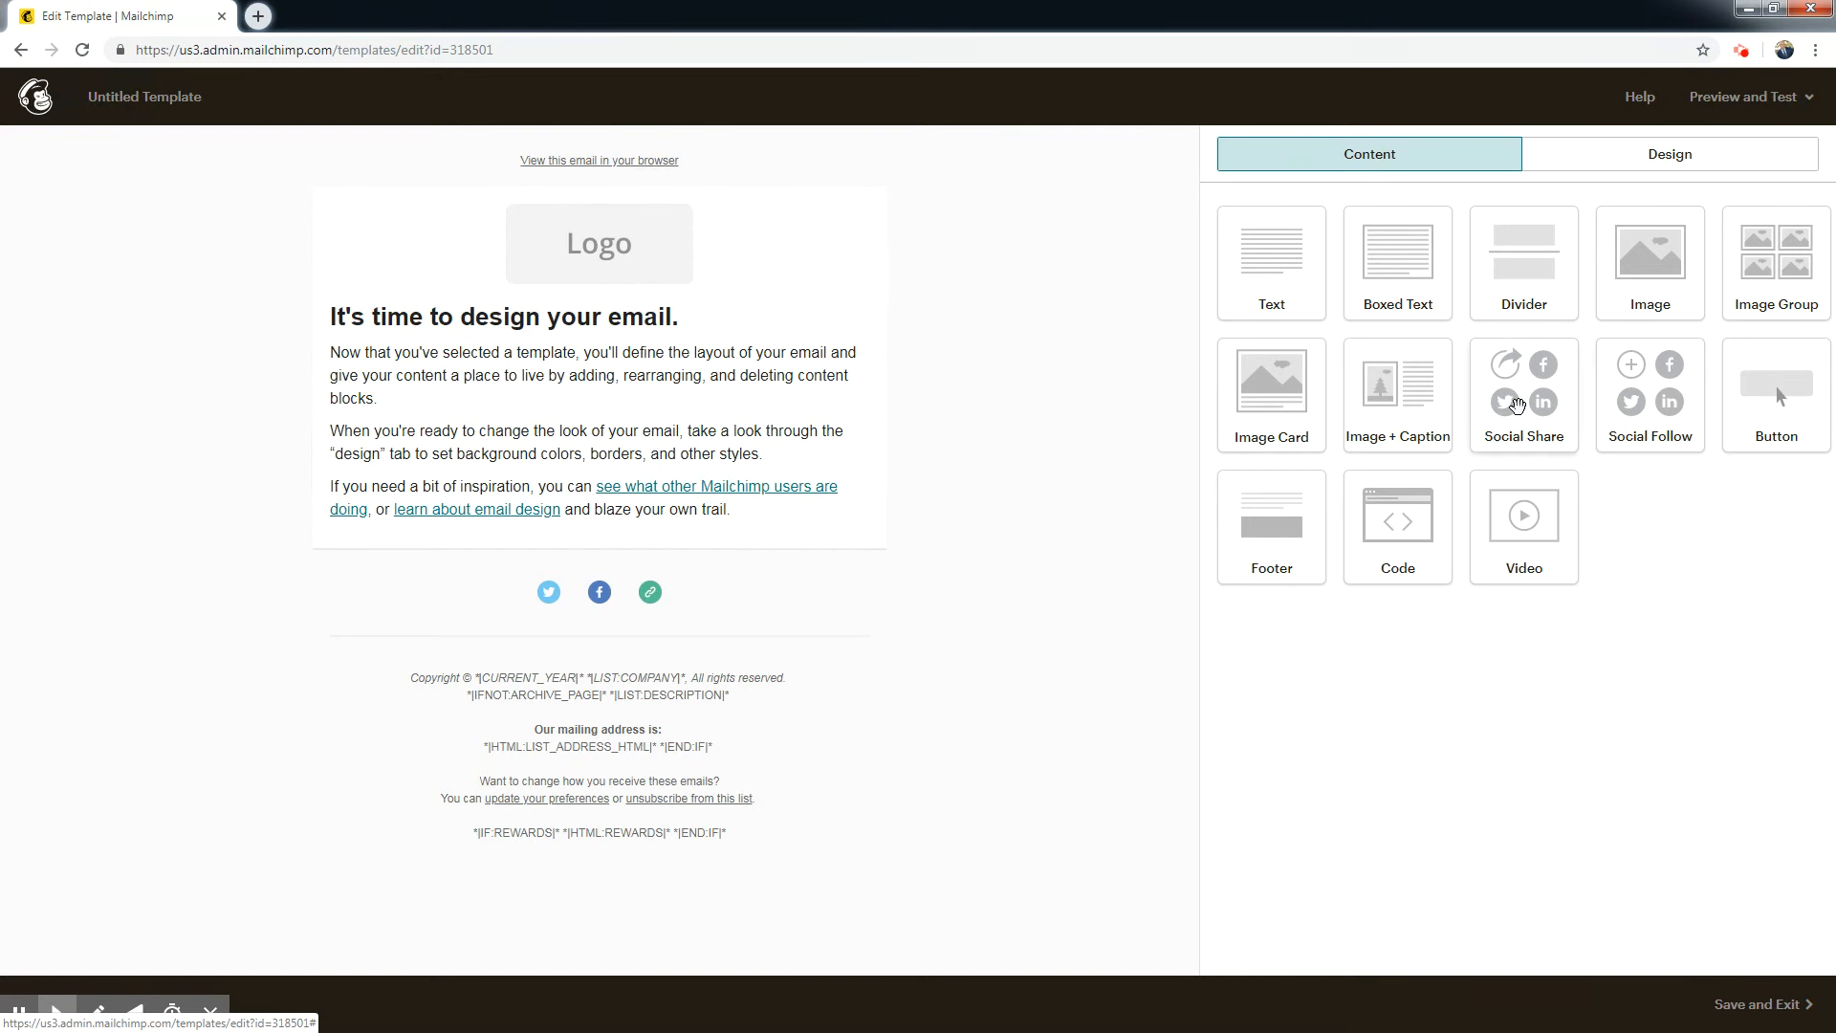
mouse_move(560, 593)
left_click(567, 267)
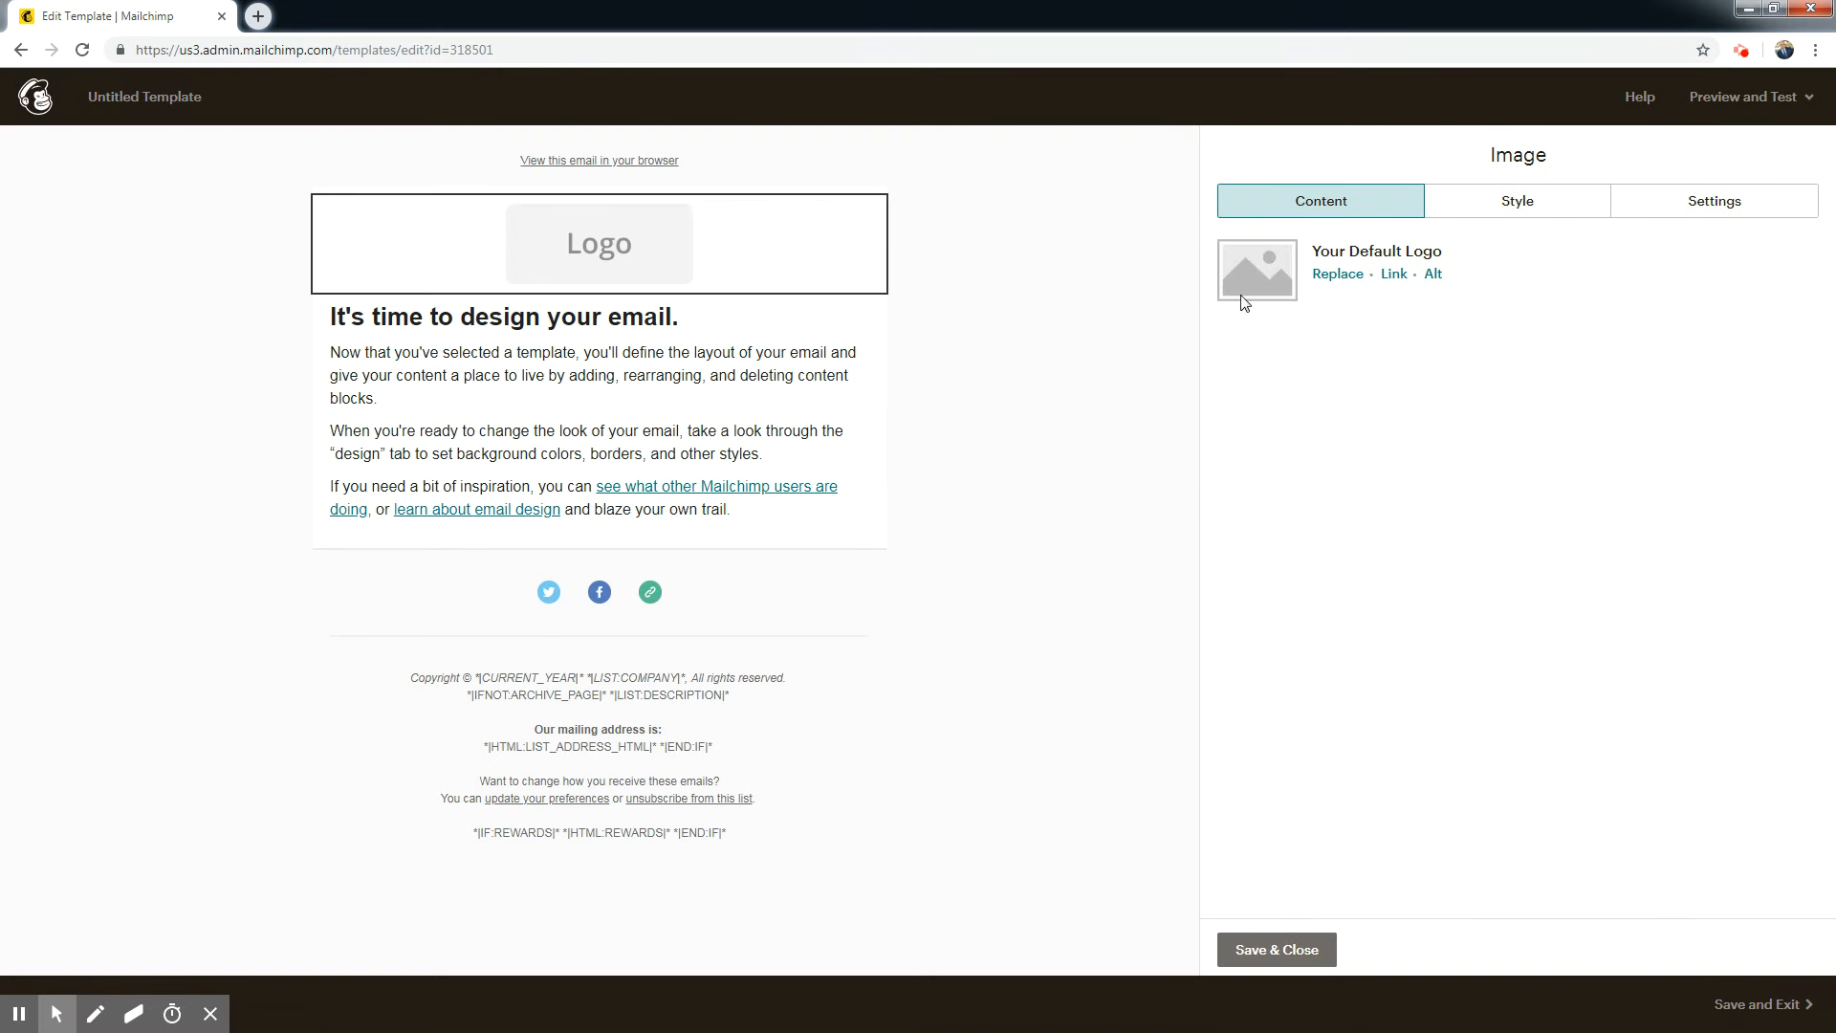
left_click(1353, 277)
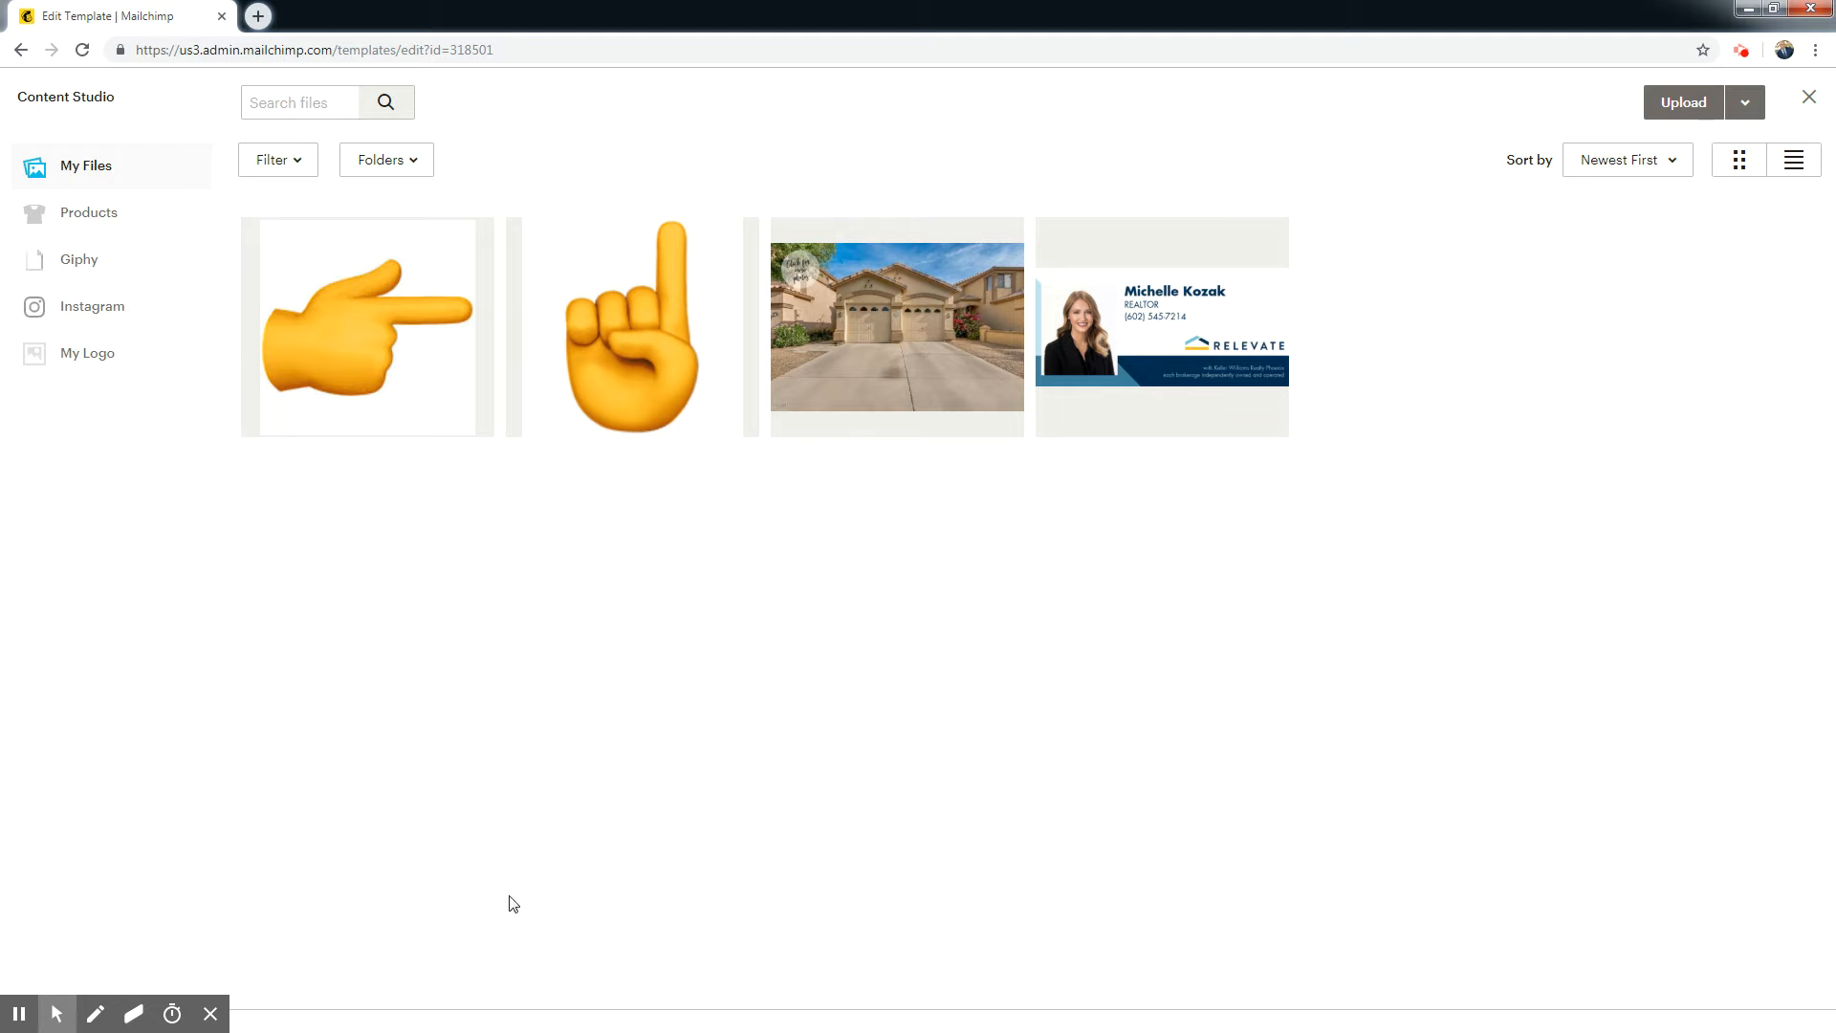
left_click(1149, 357)
left_click(1729, 102)
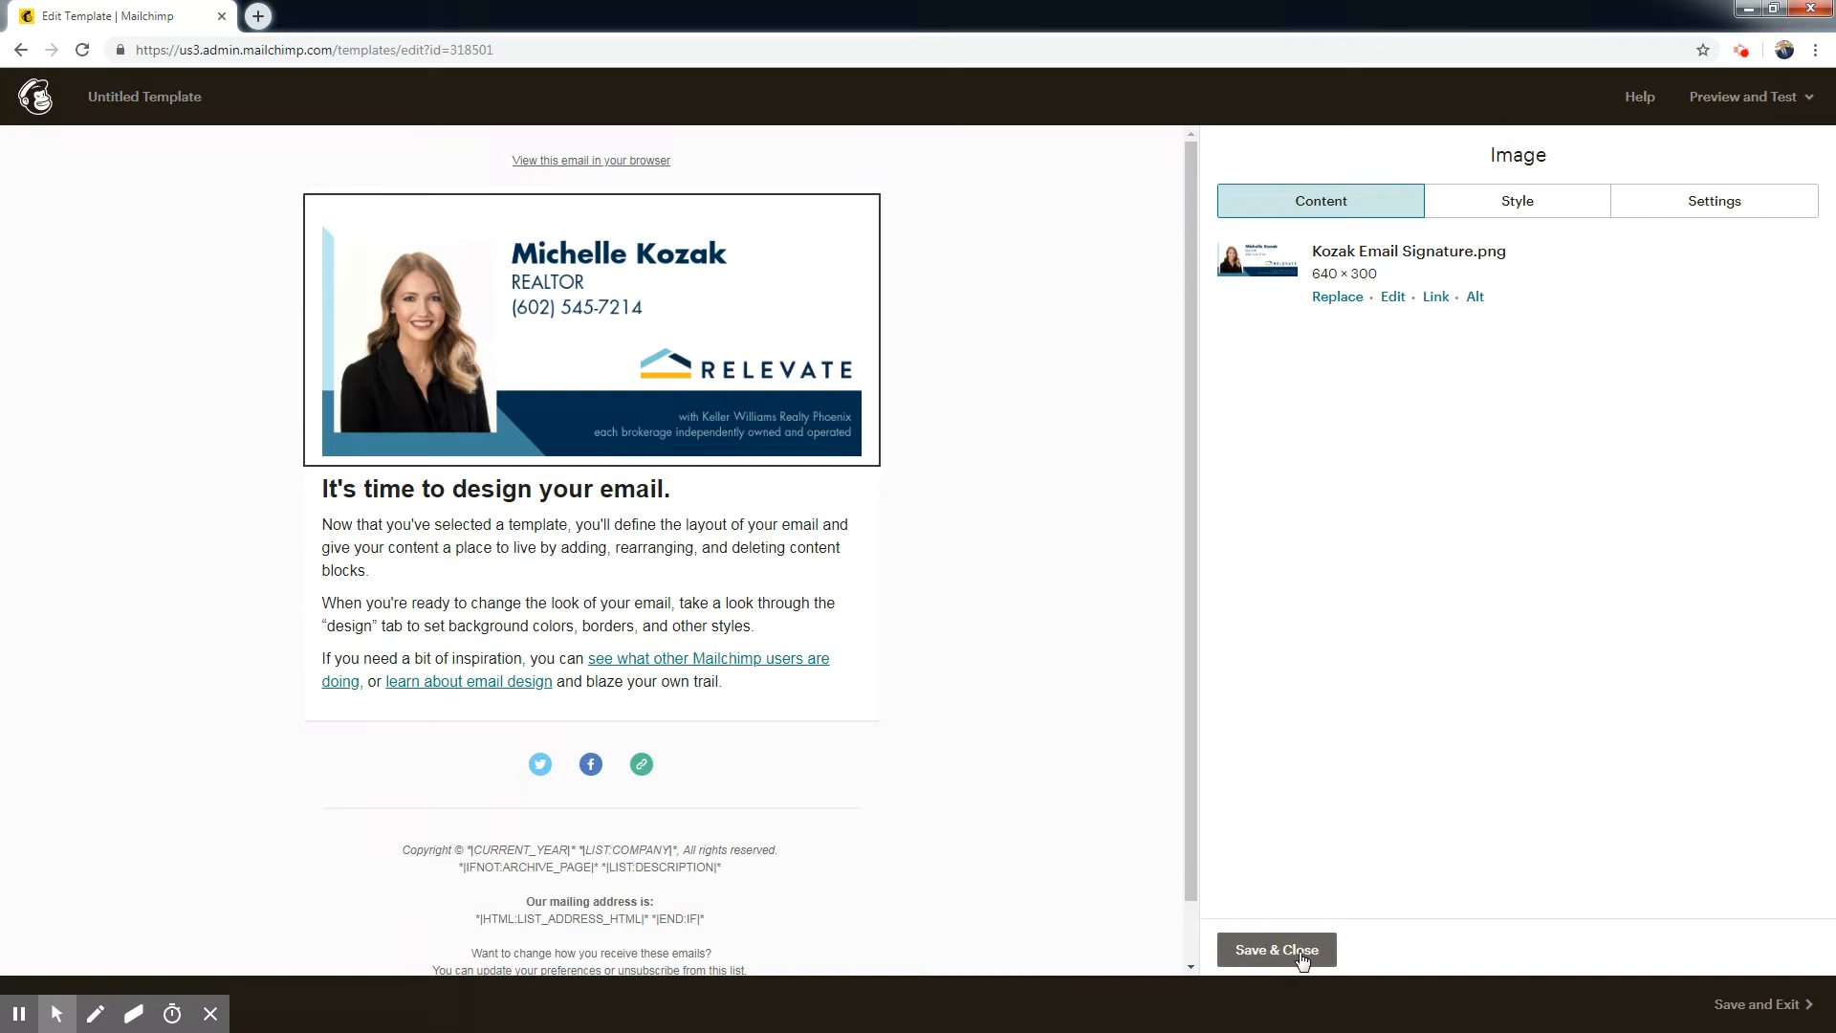
left_click(1289, 957)
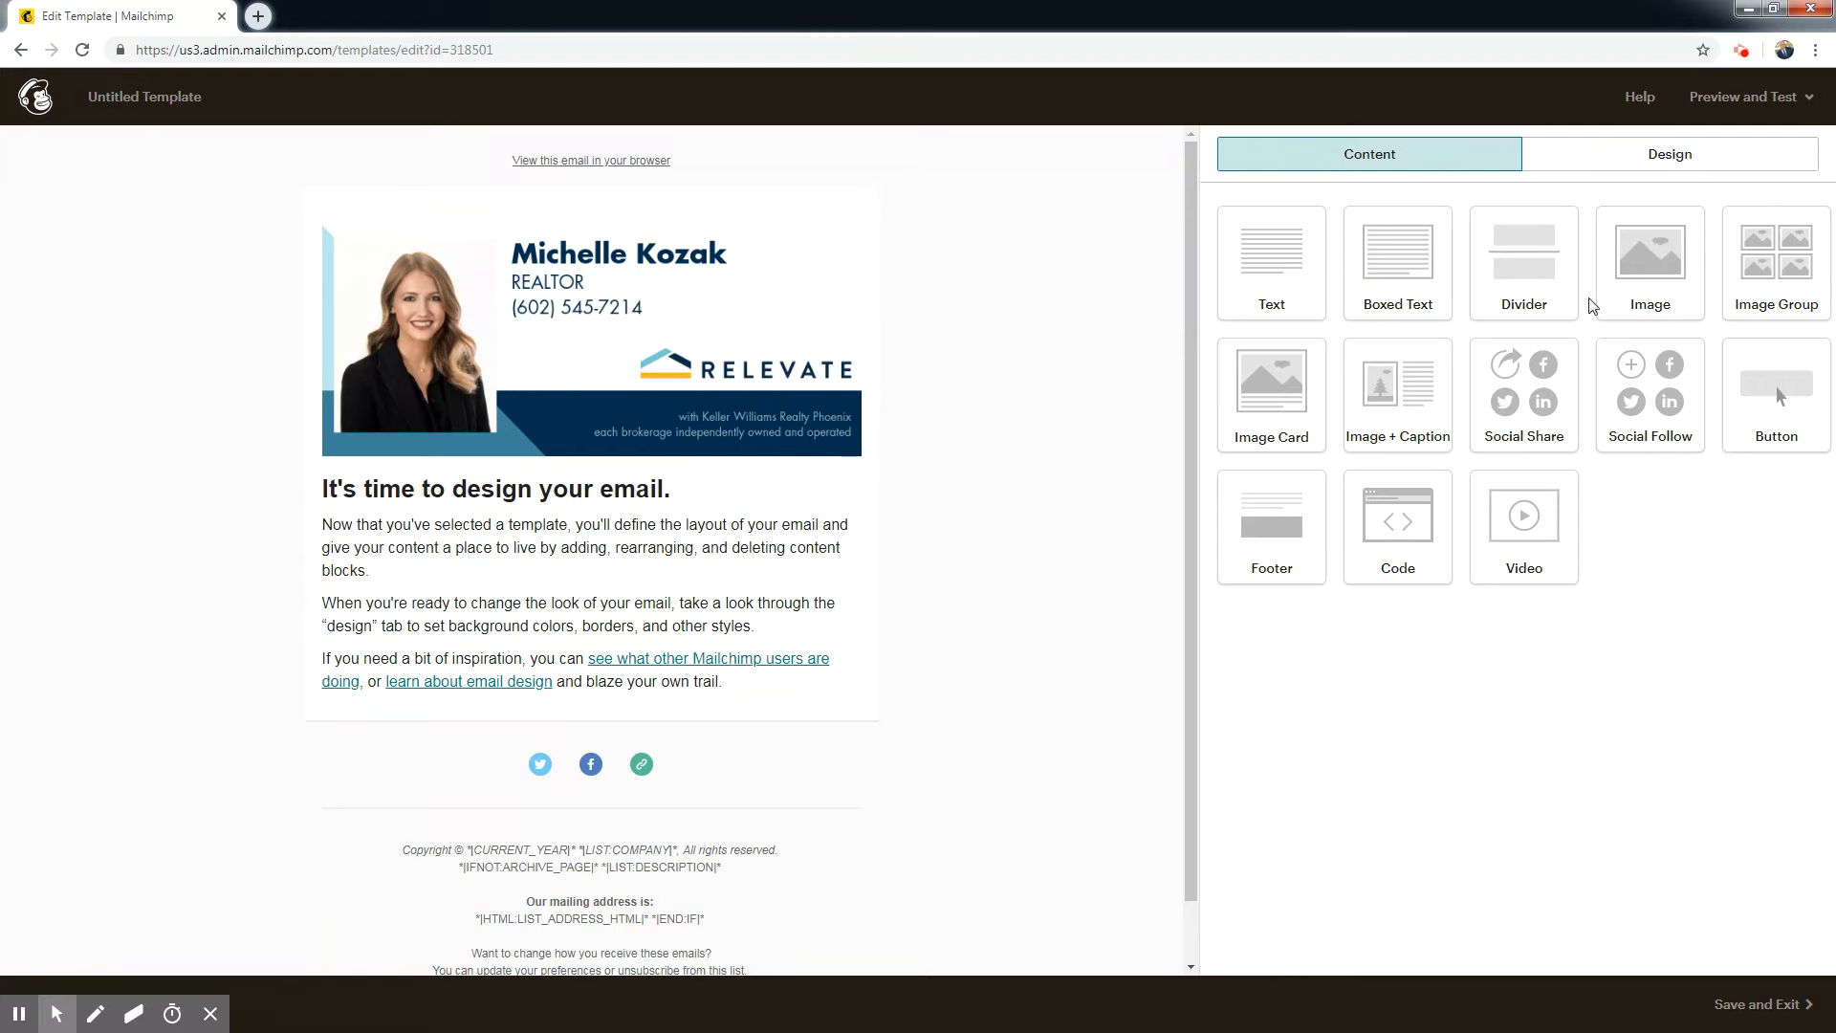
Add a divider block below the signature image and set its border colour to blue #24a2dd.
left_click_drag(1524, 256, 698, 388)
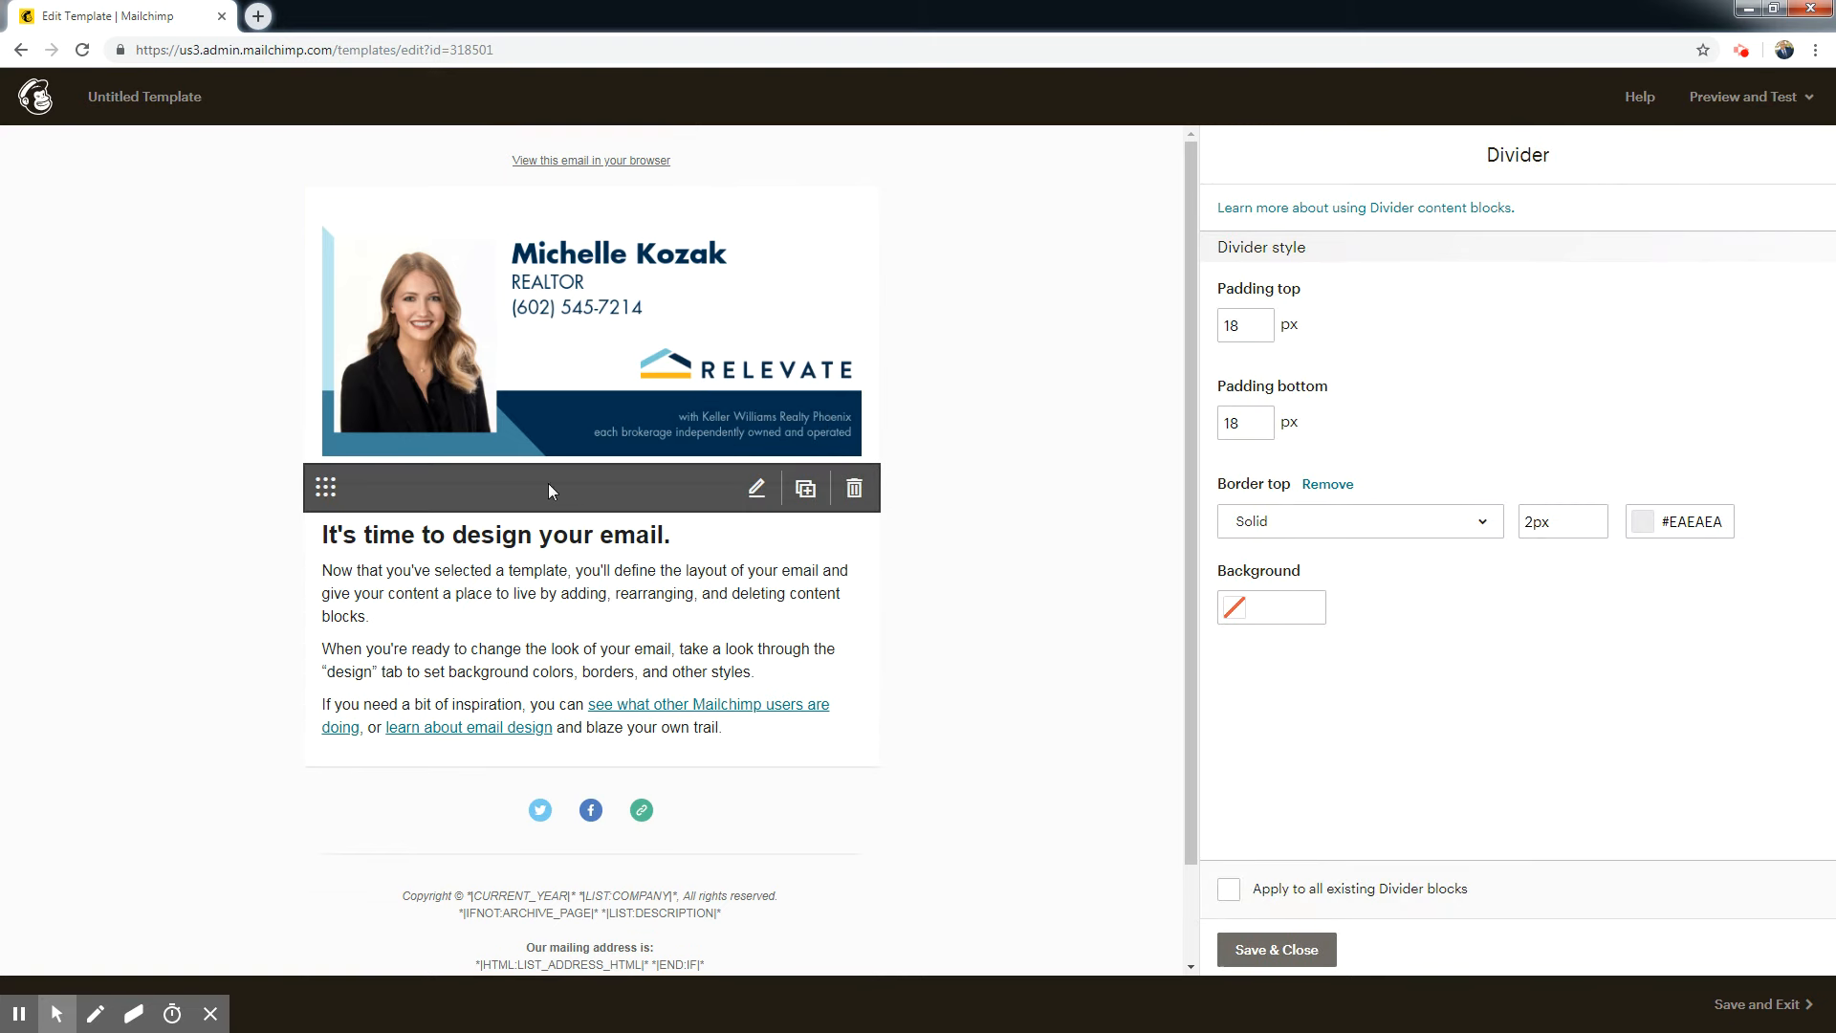
left_click(1657, 523)
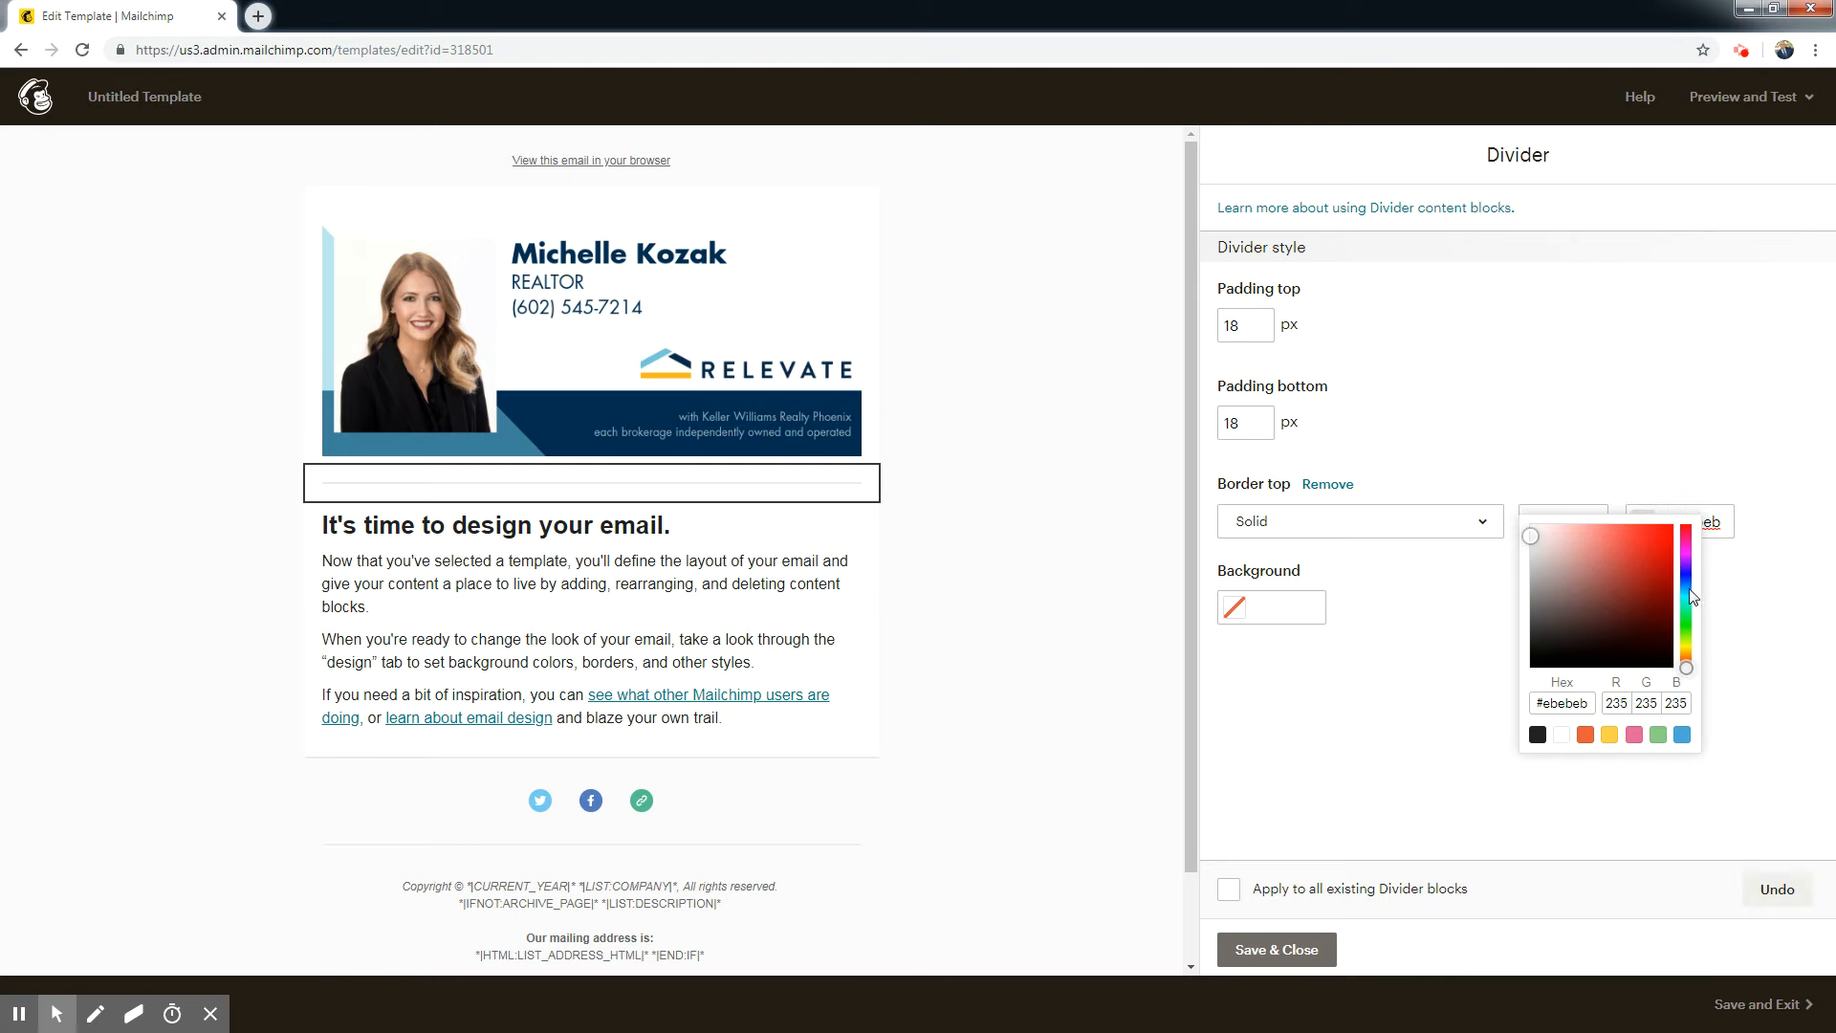
left_click(1686, 589)
left_click(1650, 545)
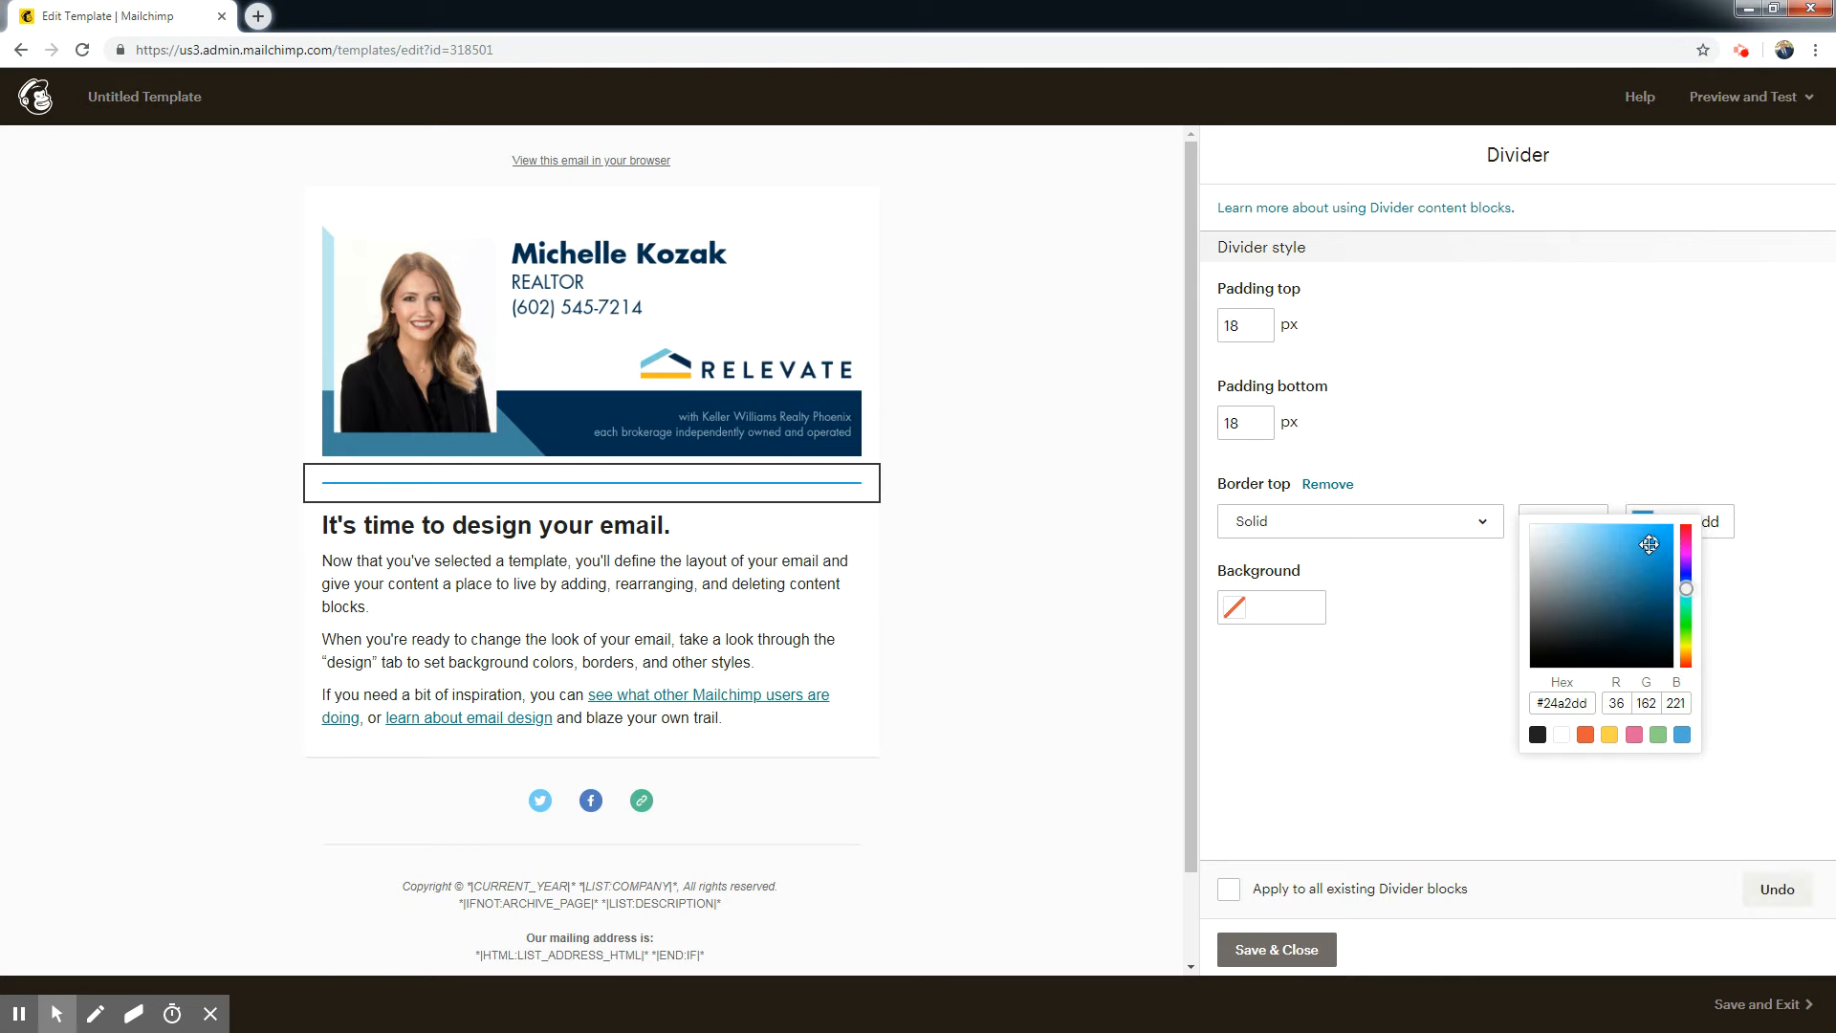
Apply the divider's style to all existing divider blocks and save the block.
mouse_move(574, 507)
left_click(1229, 894)
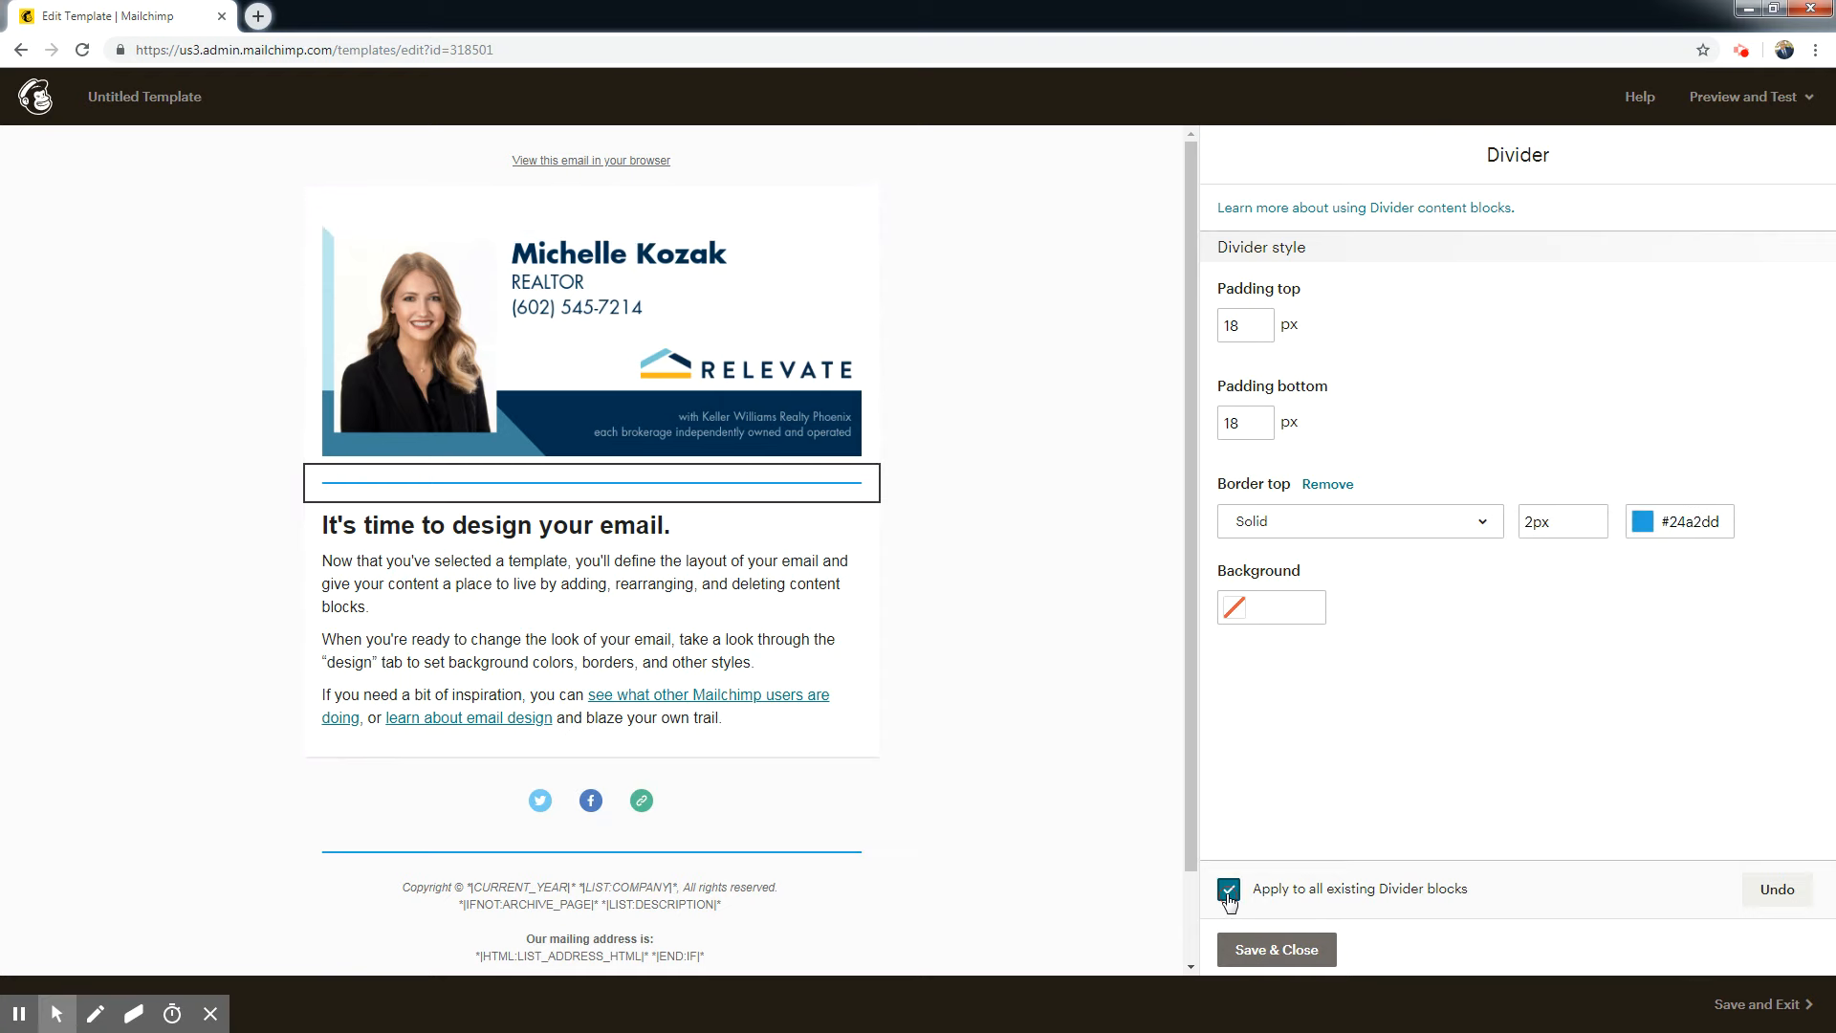
left_click(1279, 959)
left_click(1275, 956)
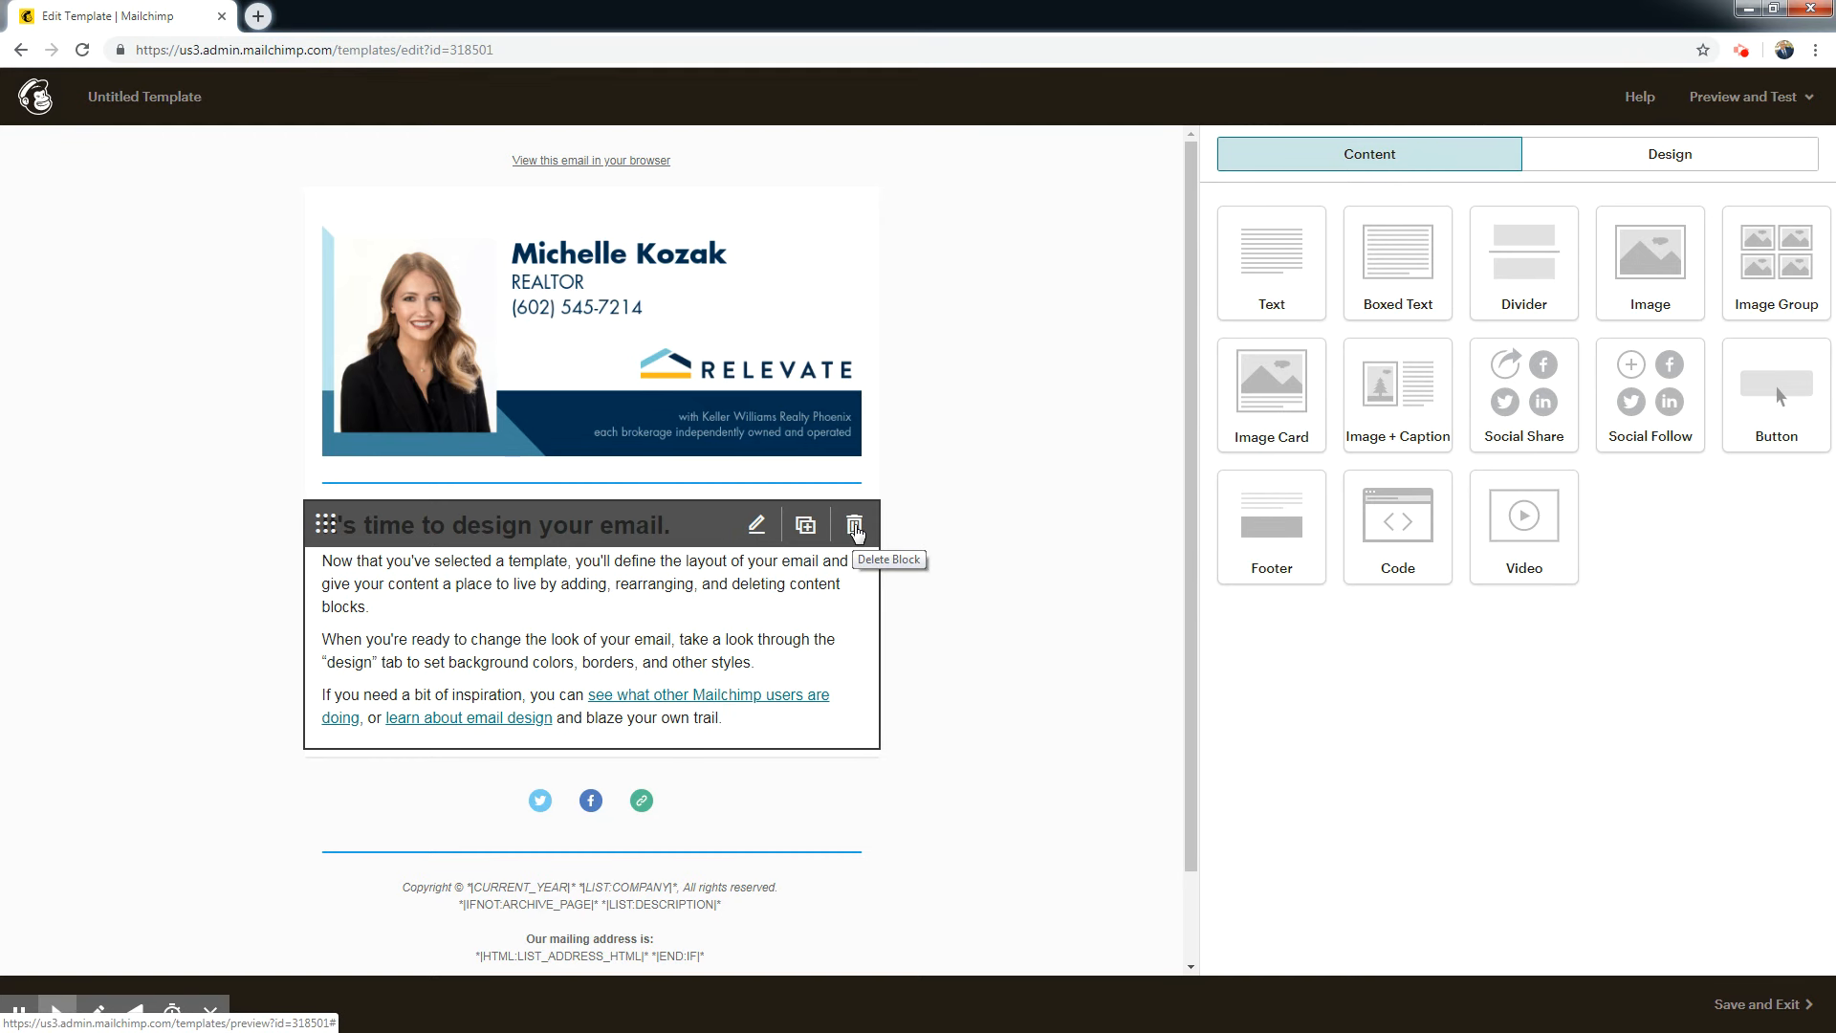
Delete the default "It's time to design your email." block and add a new text block below the divider.
left_click(854, 532)
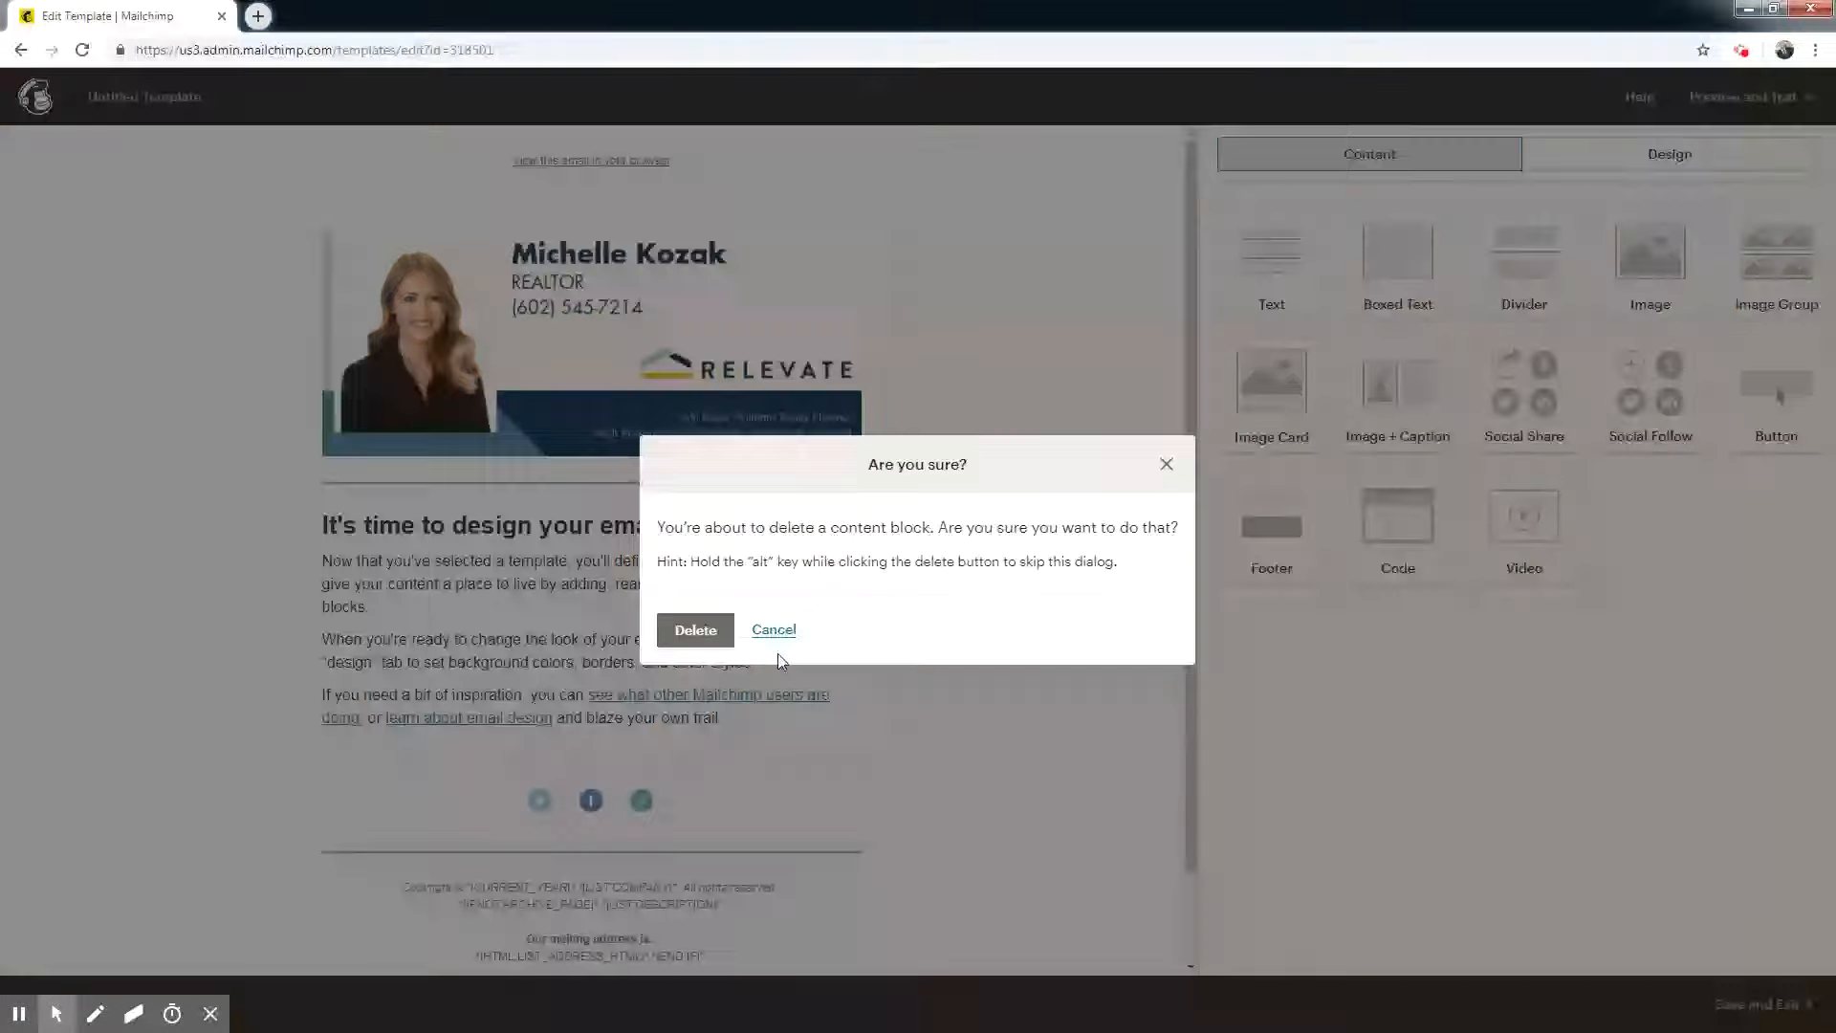
left_click(695, 628)
left_click_drag(1272, 263, 683, 521)
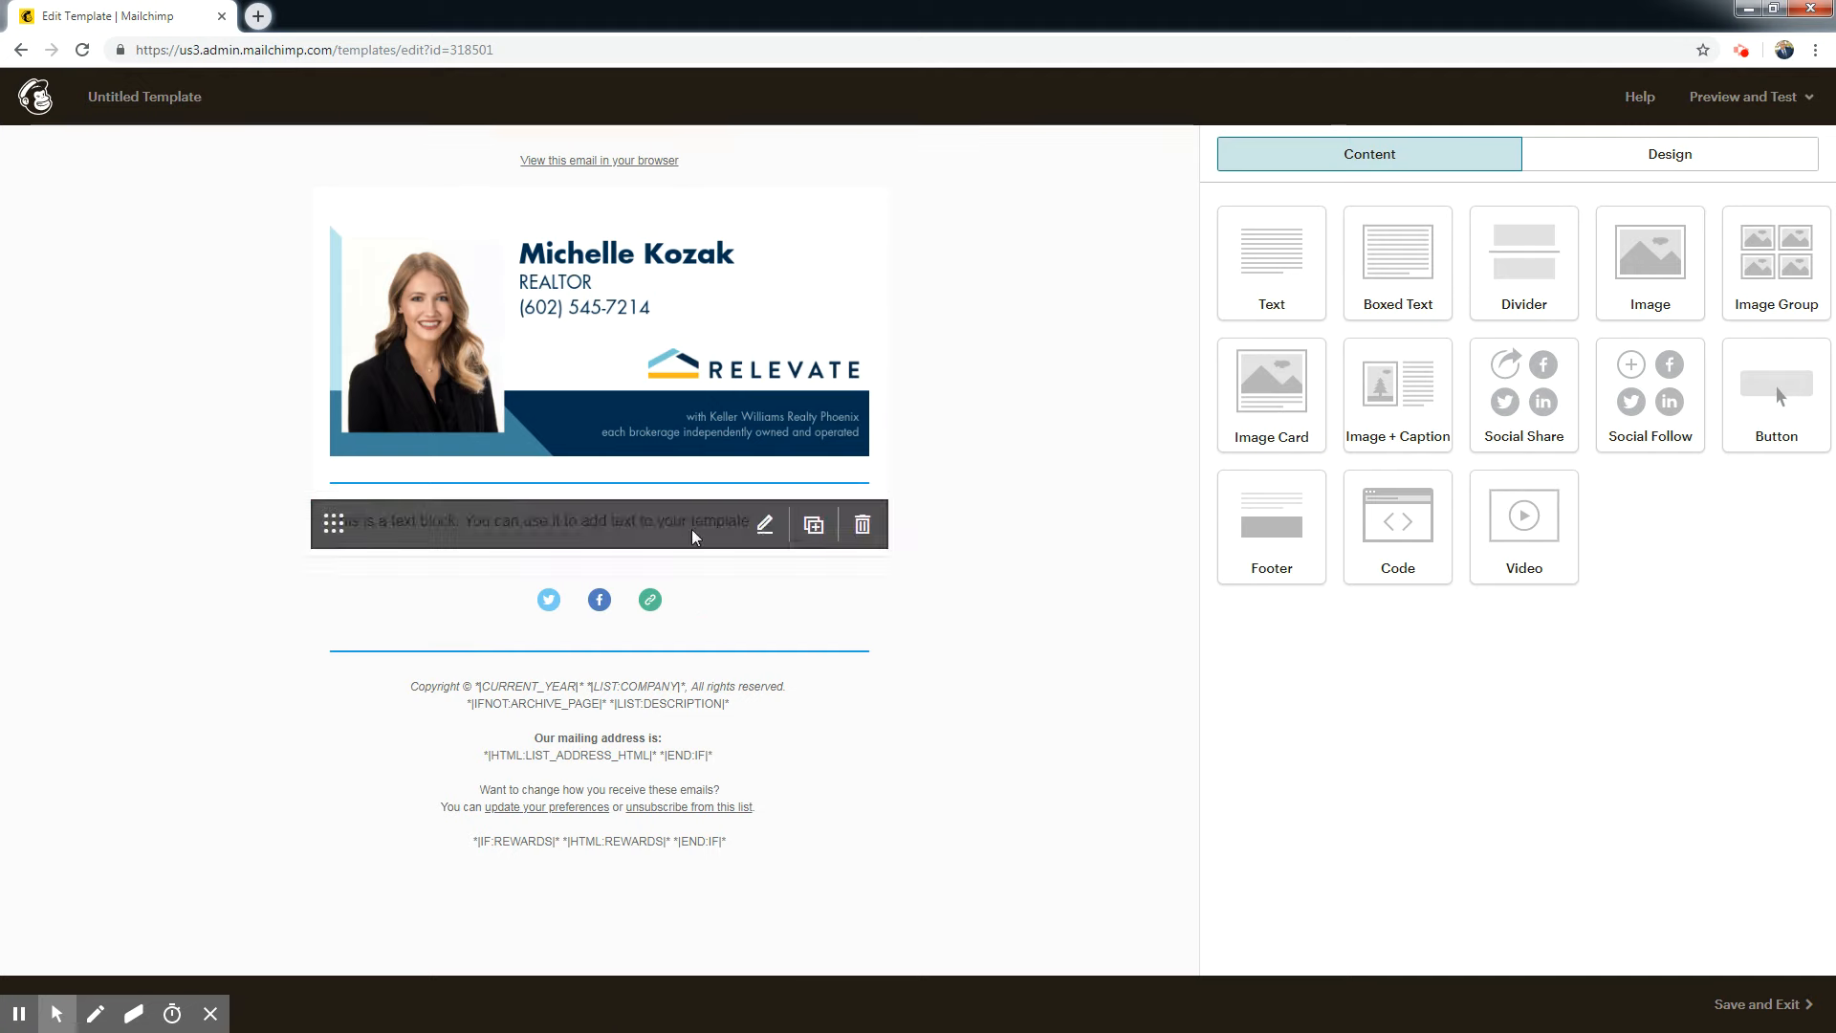
Replace the placeholder text in the new text block with "JUST SOLD IN YOUR NEIGHBORHOOD".
left_click_drag(1564, 324, 1221, 325)
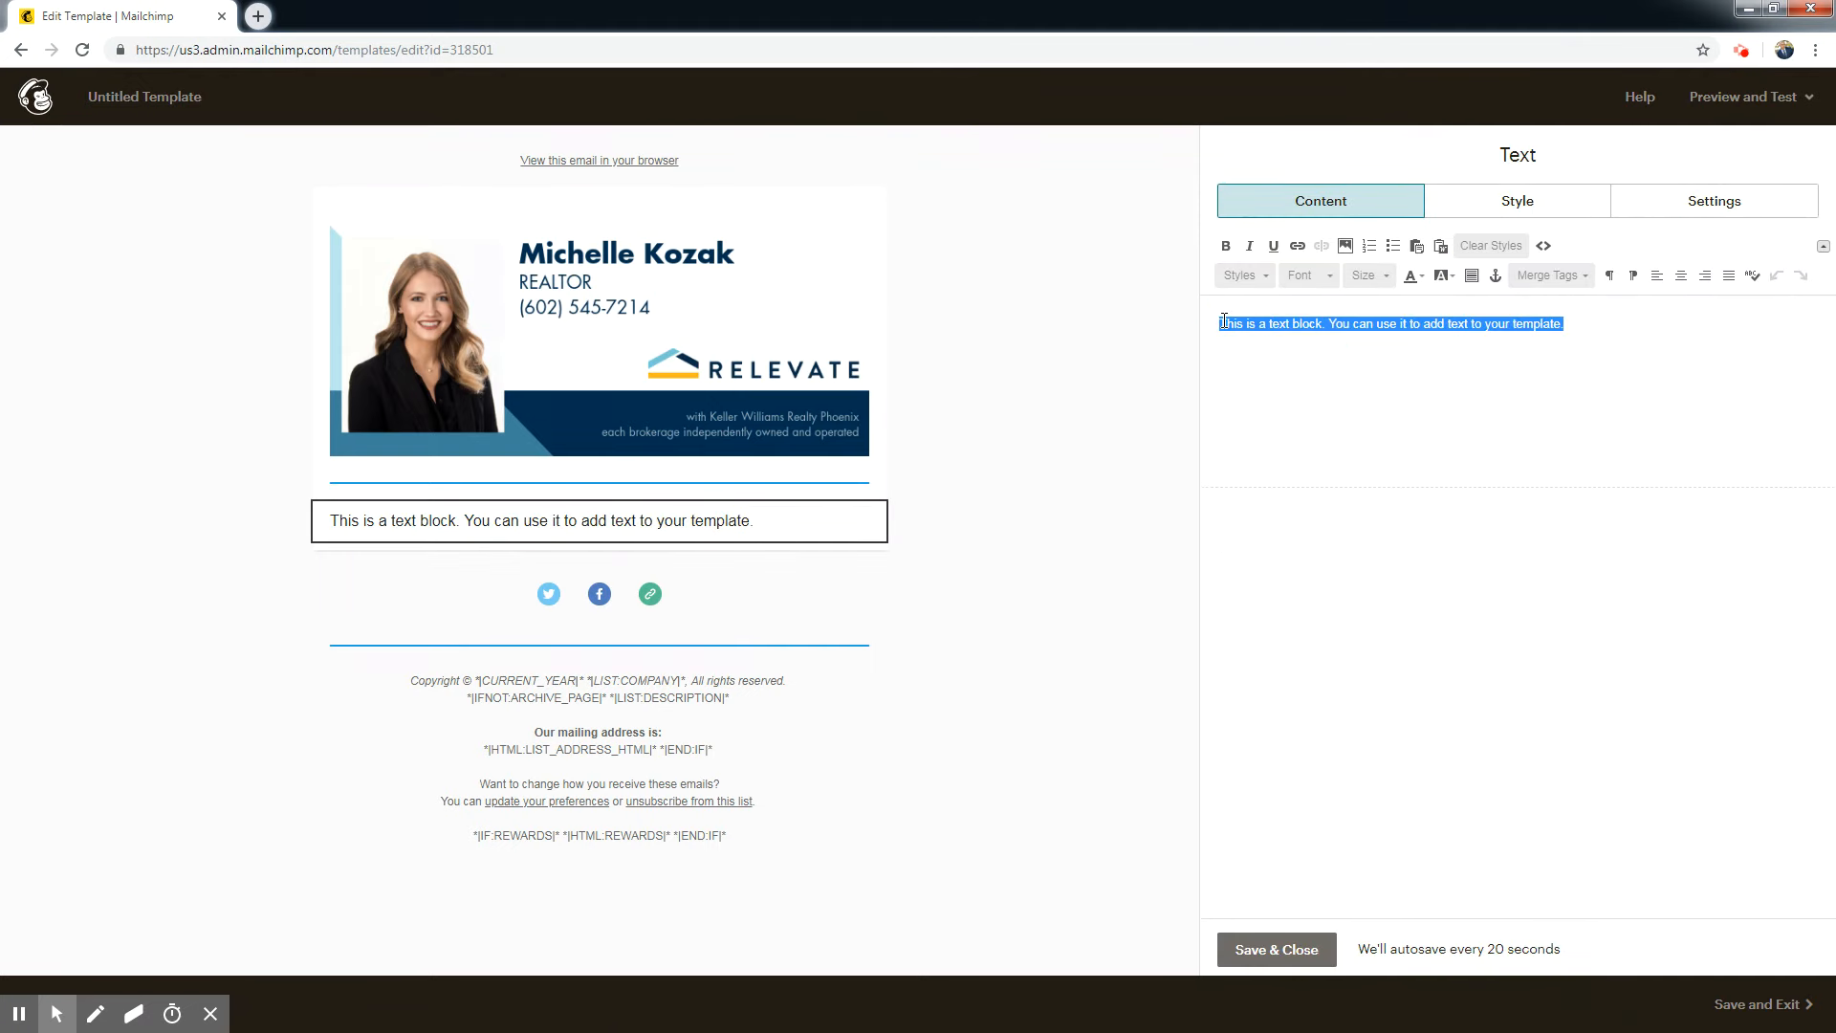
key("BackSpace")
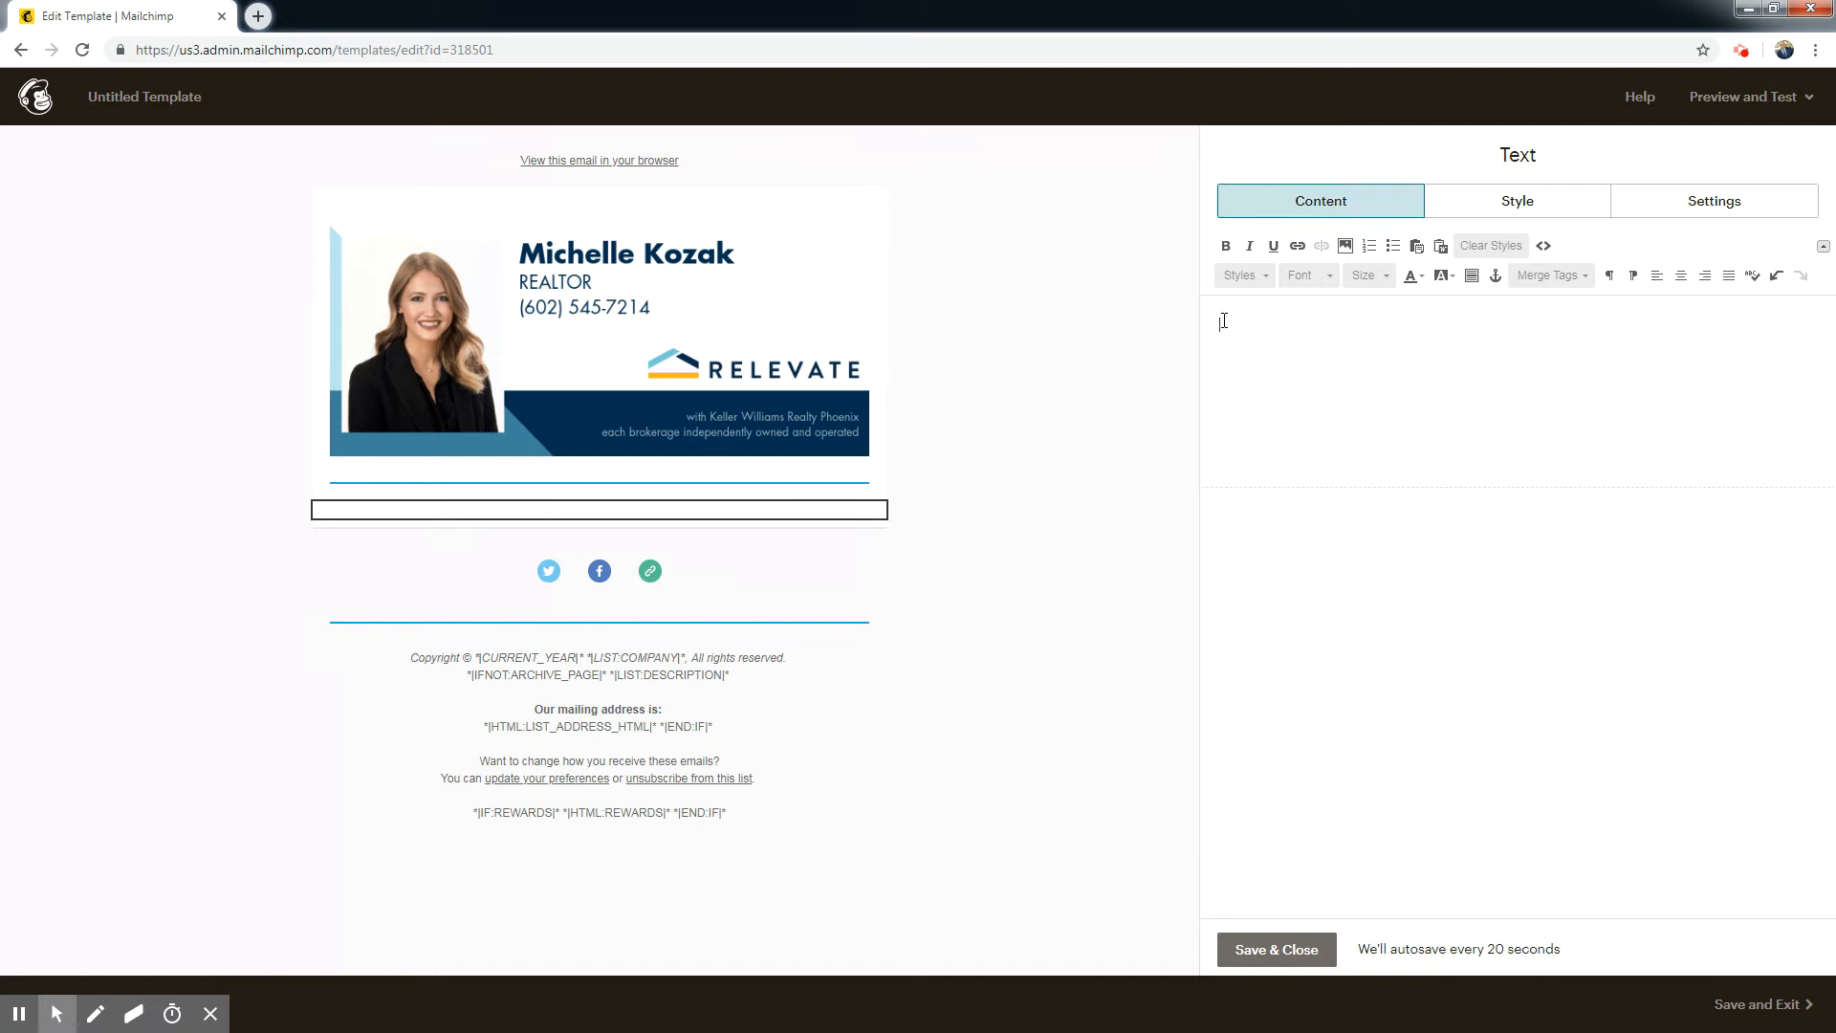
type("JUS")
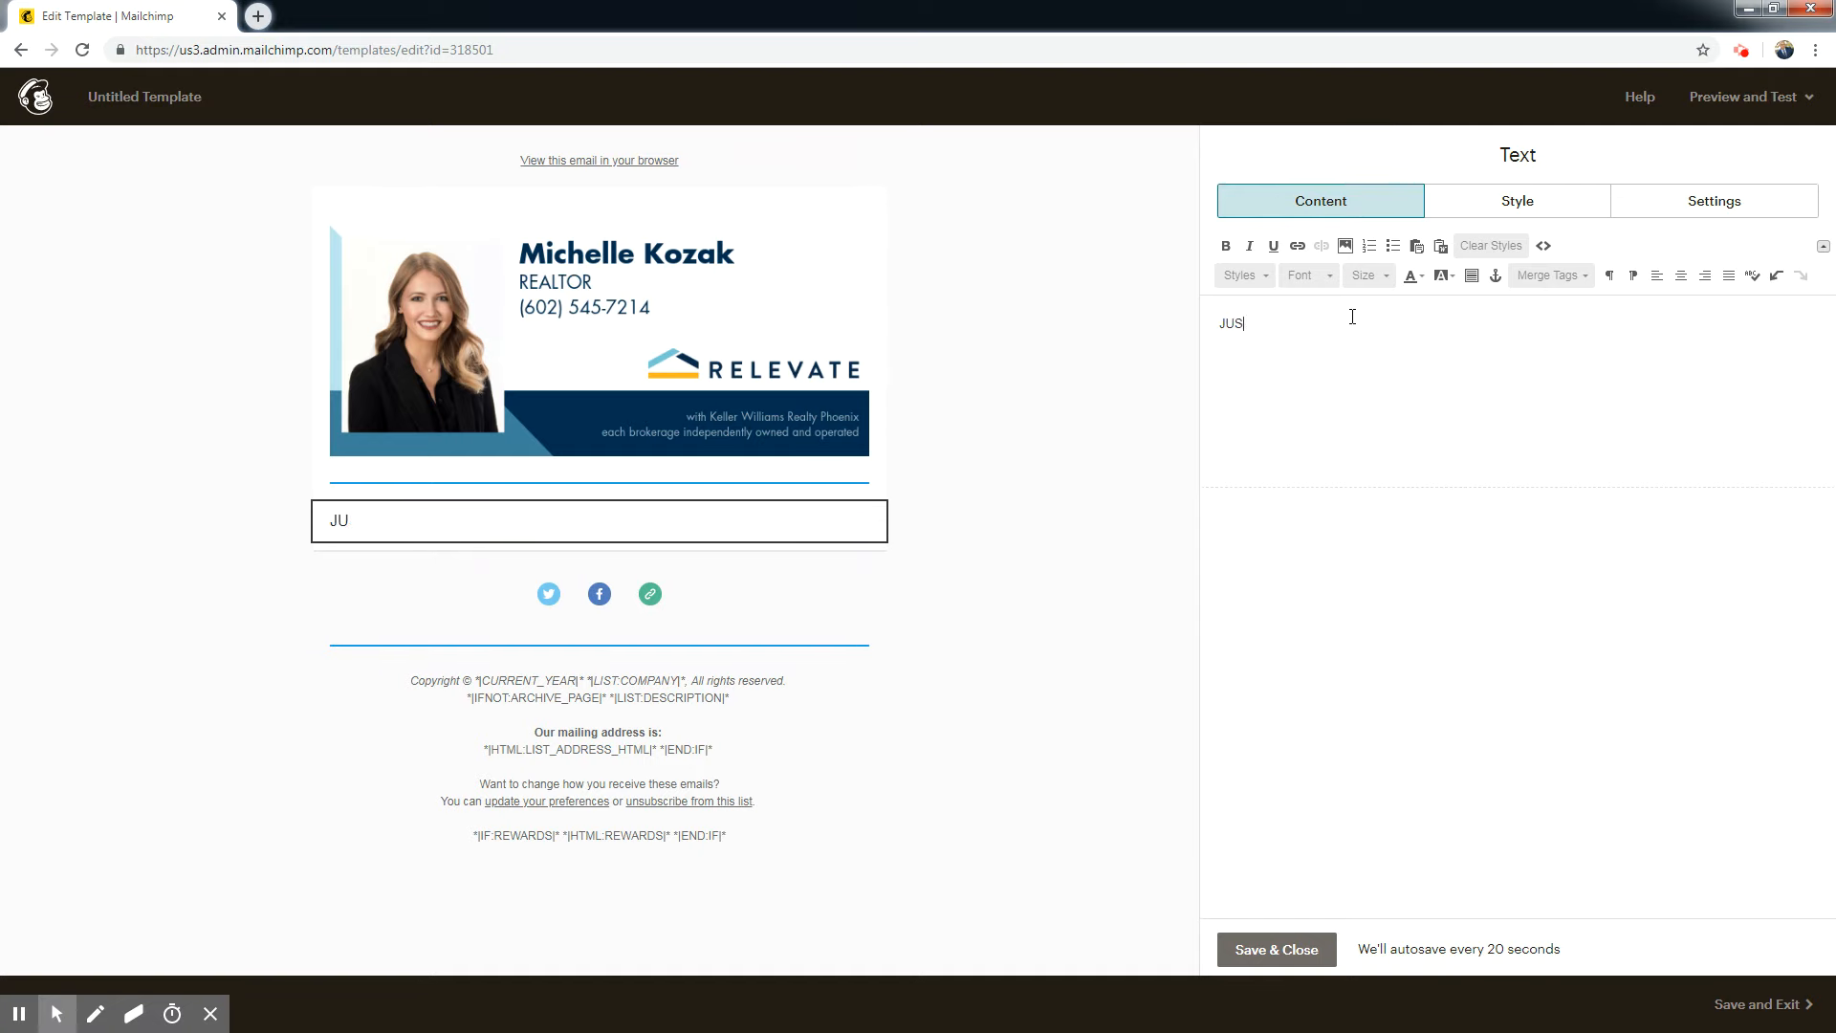
type("T T SOLD IN YOUR NEIGHBORHOOD")
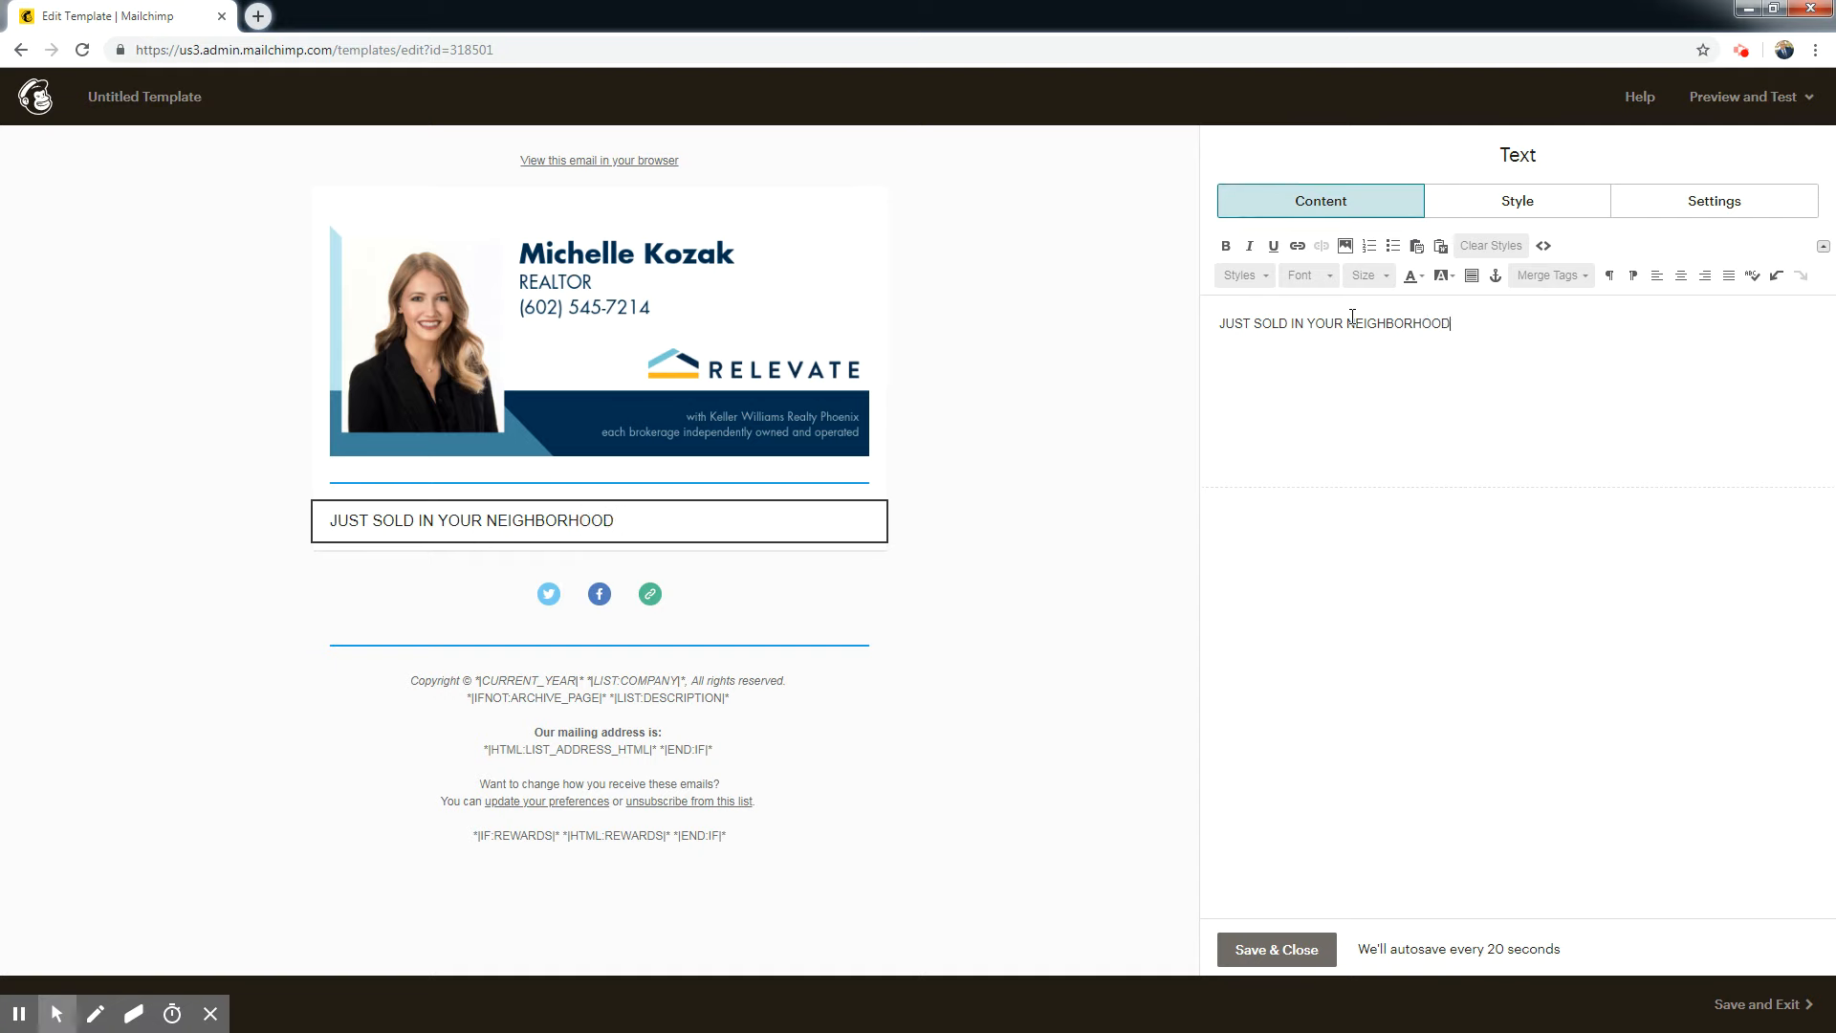
Format the "JUST SOLD IN YOUR NEIGHBORHOOD" headline as bold, size 18 and centred.
left_click_drag(1506, 328, 1219, 330)
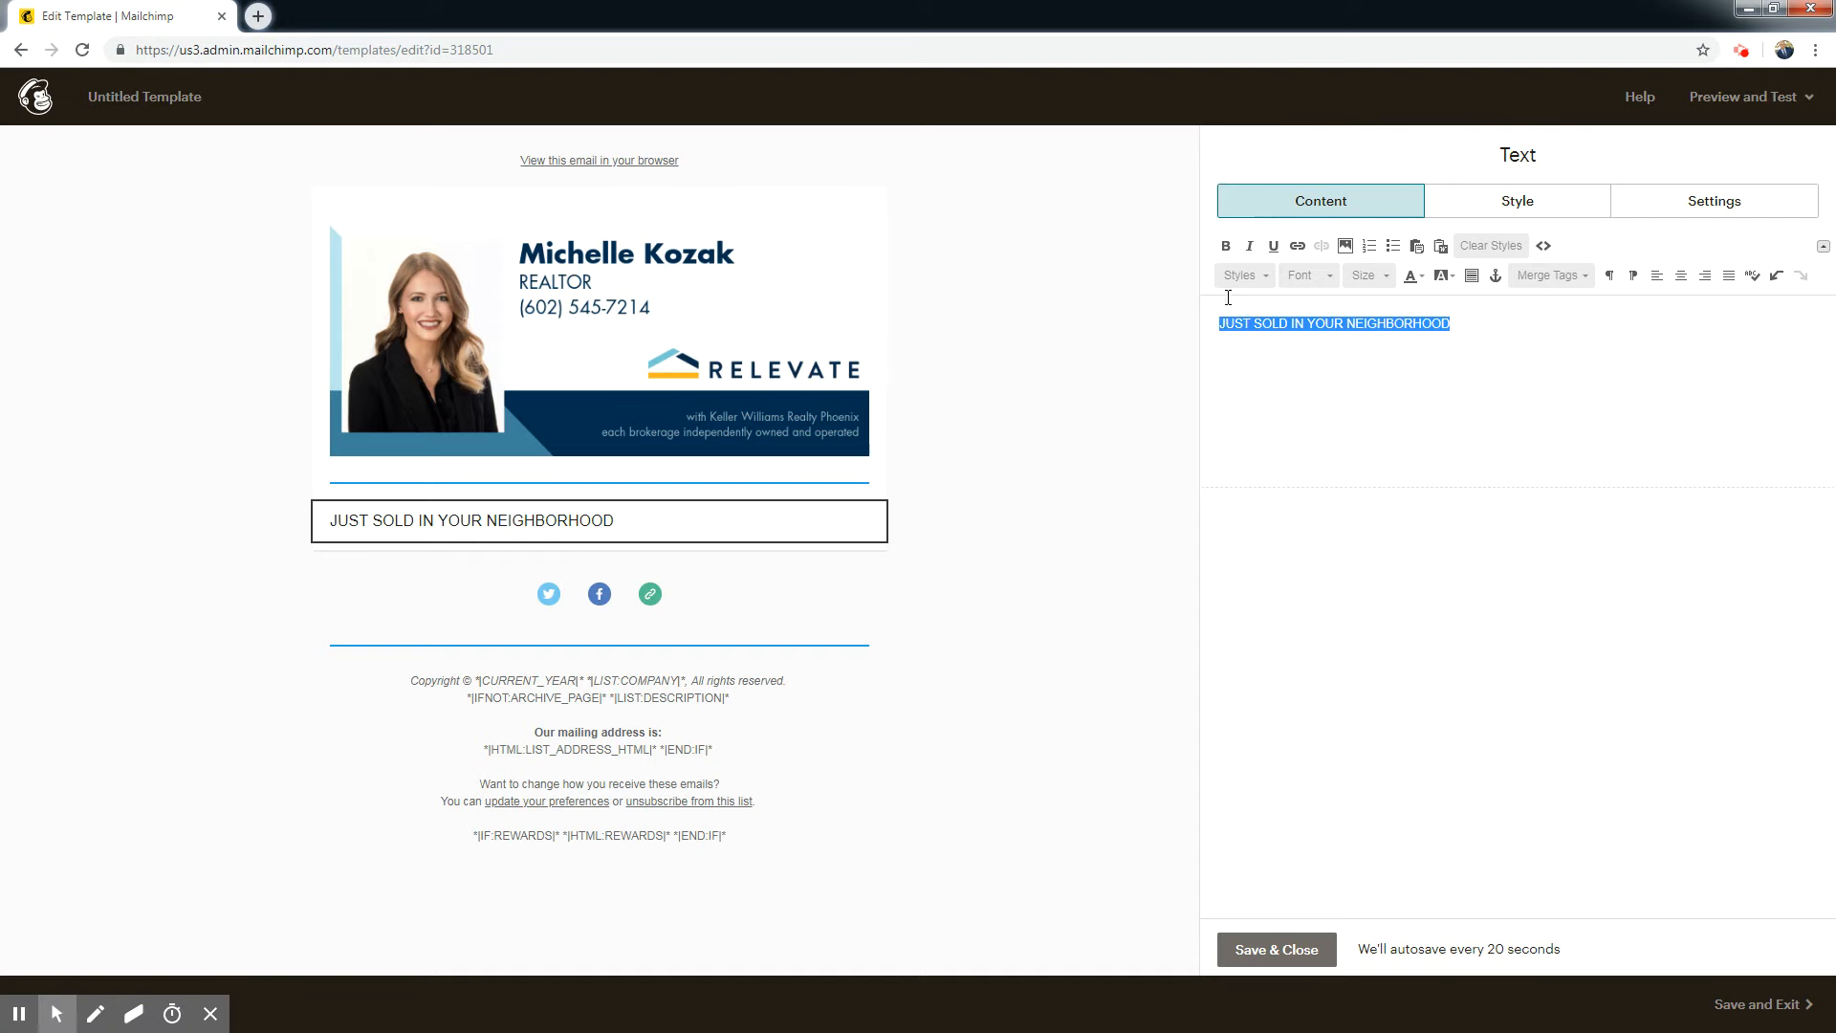
left_click(1225, 246)
left_click(1366, 276)
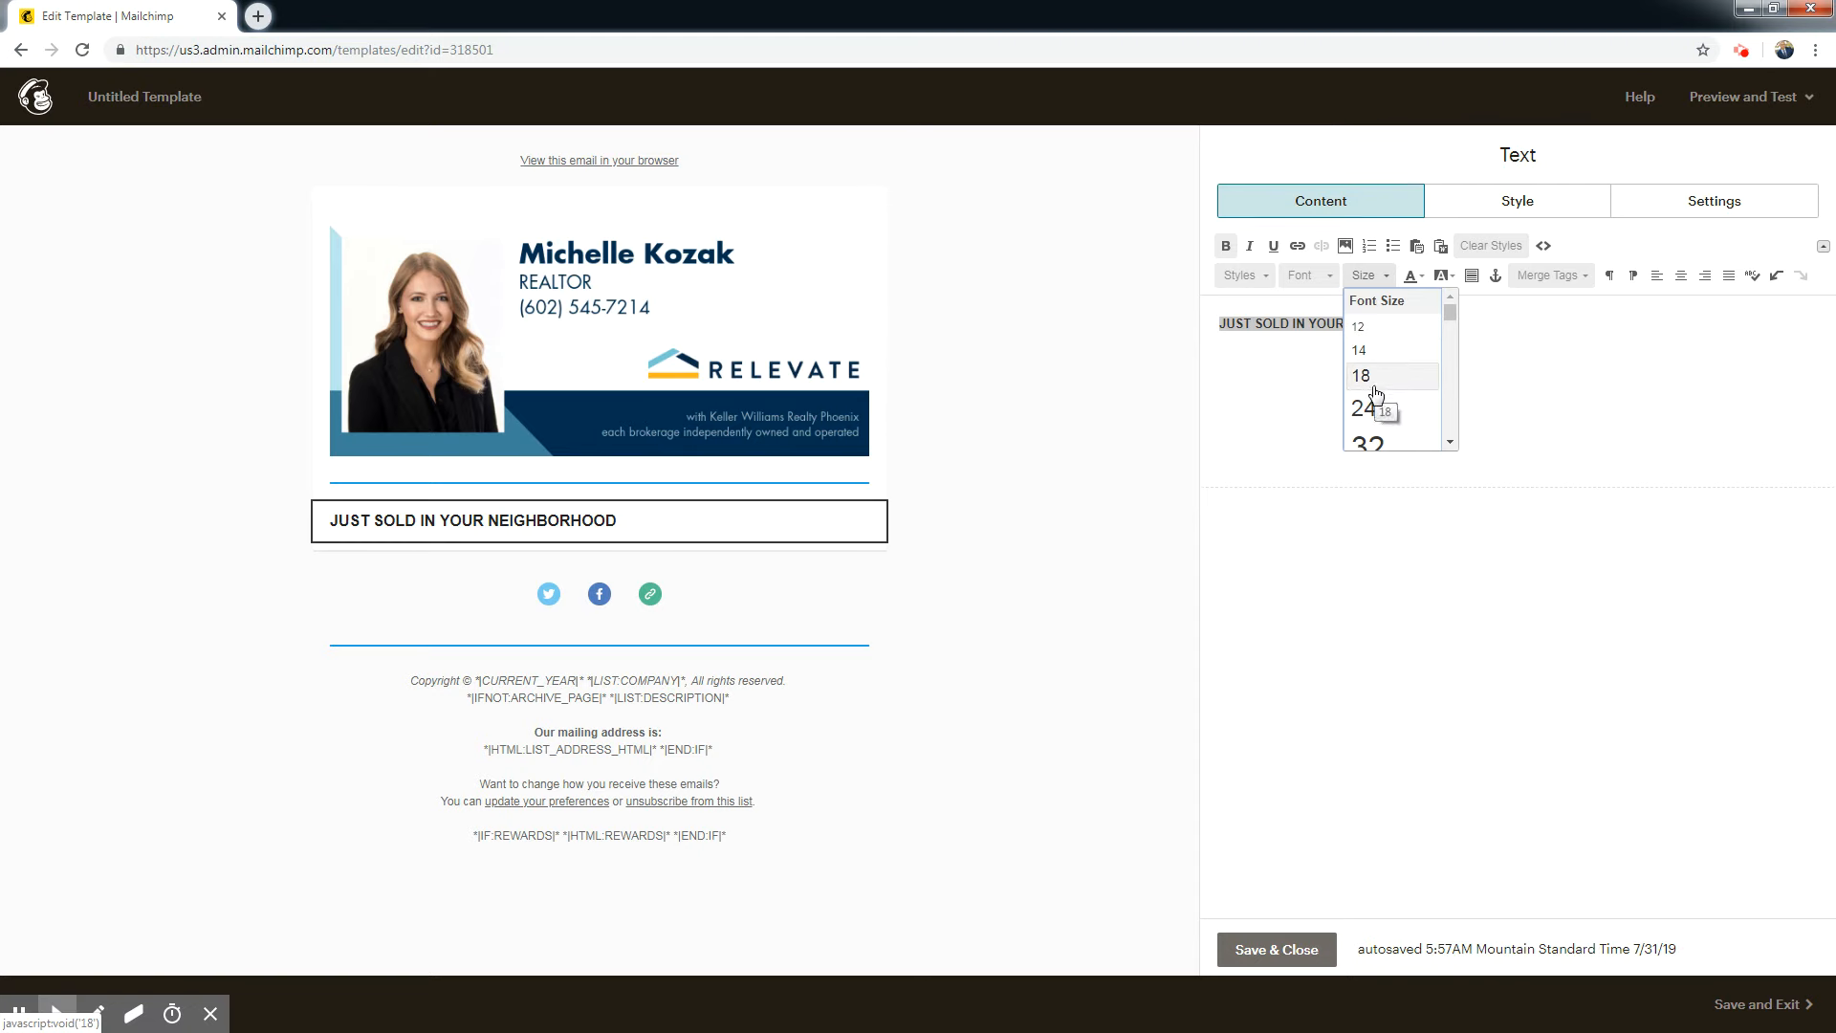
left_click(1373, 409)
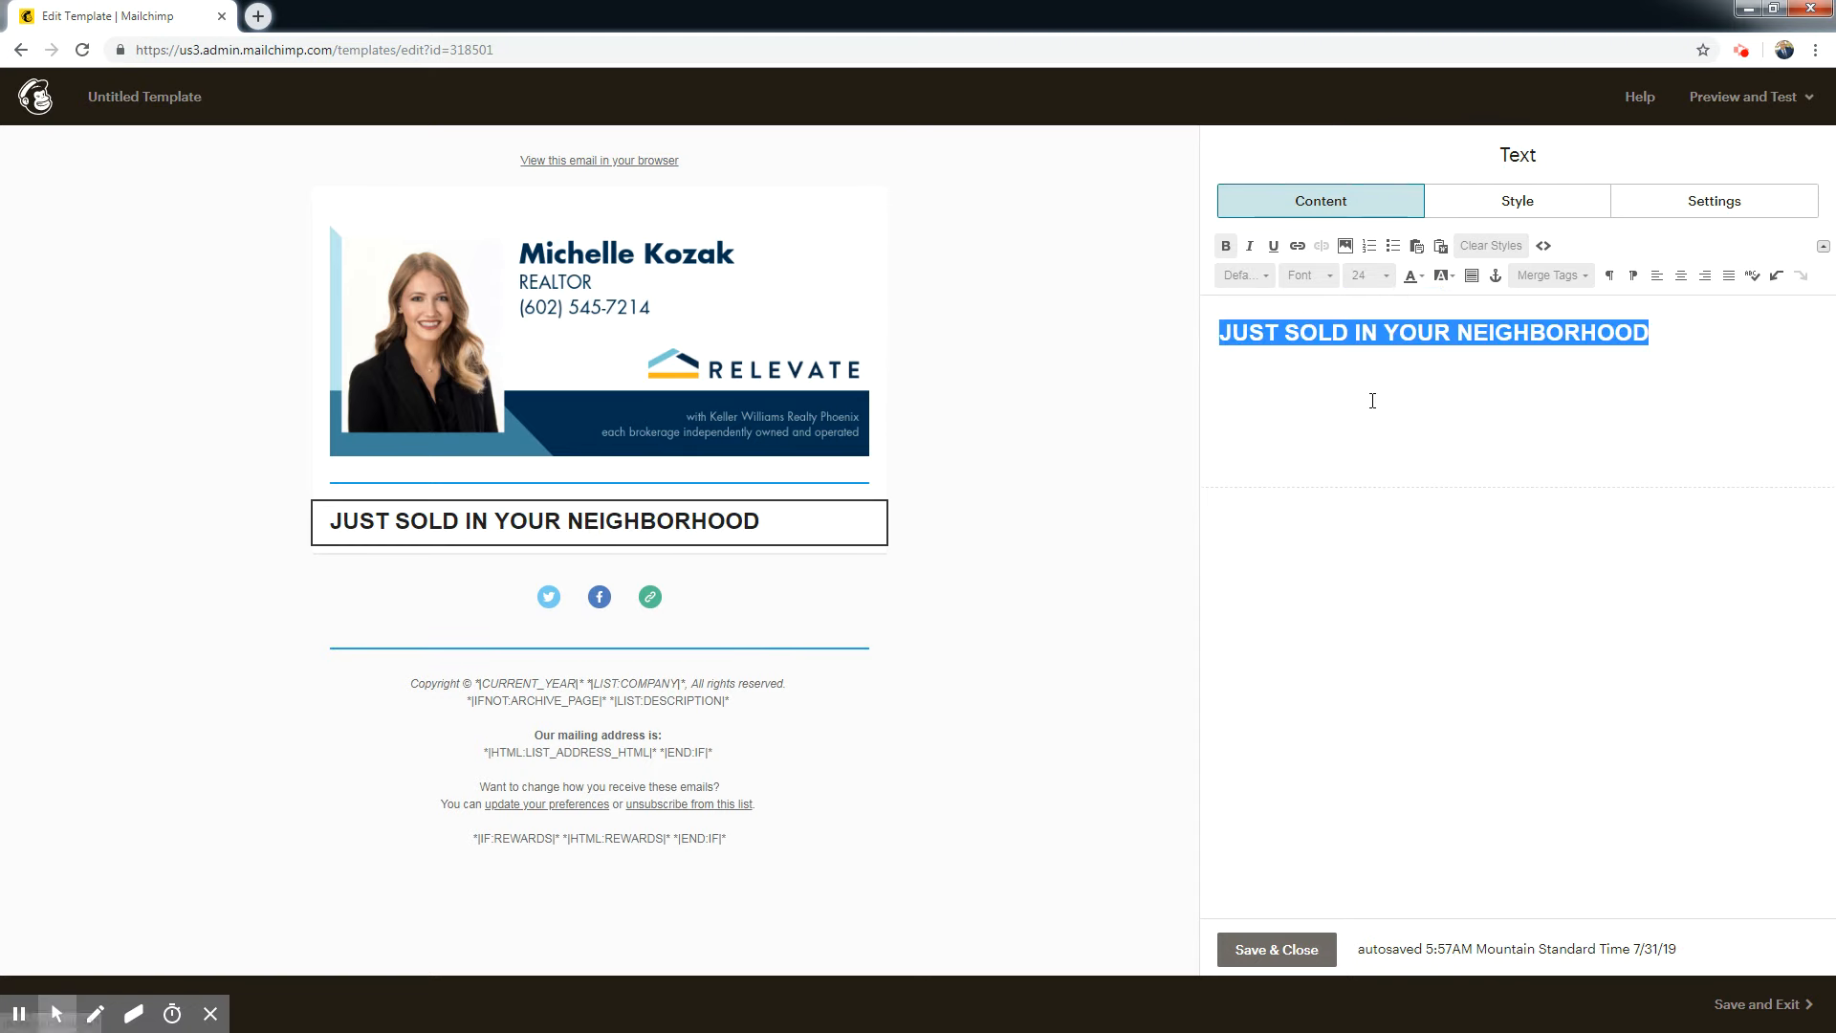
left_click(1377, 277)
left_click(1448, 298)
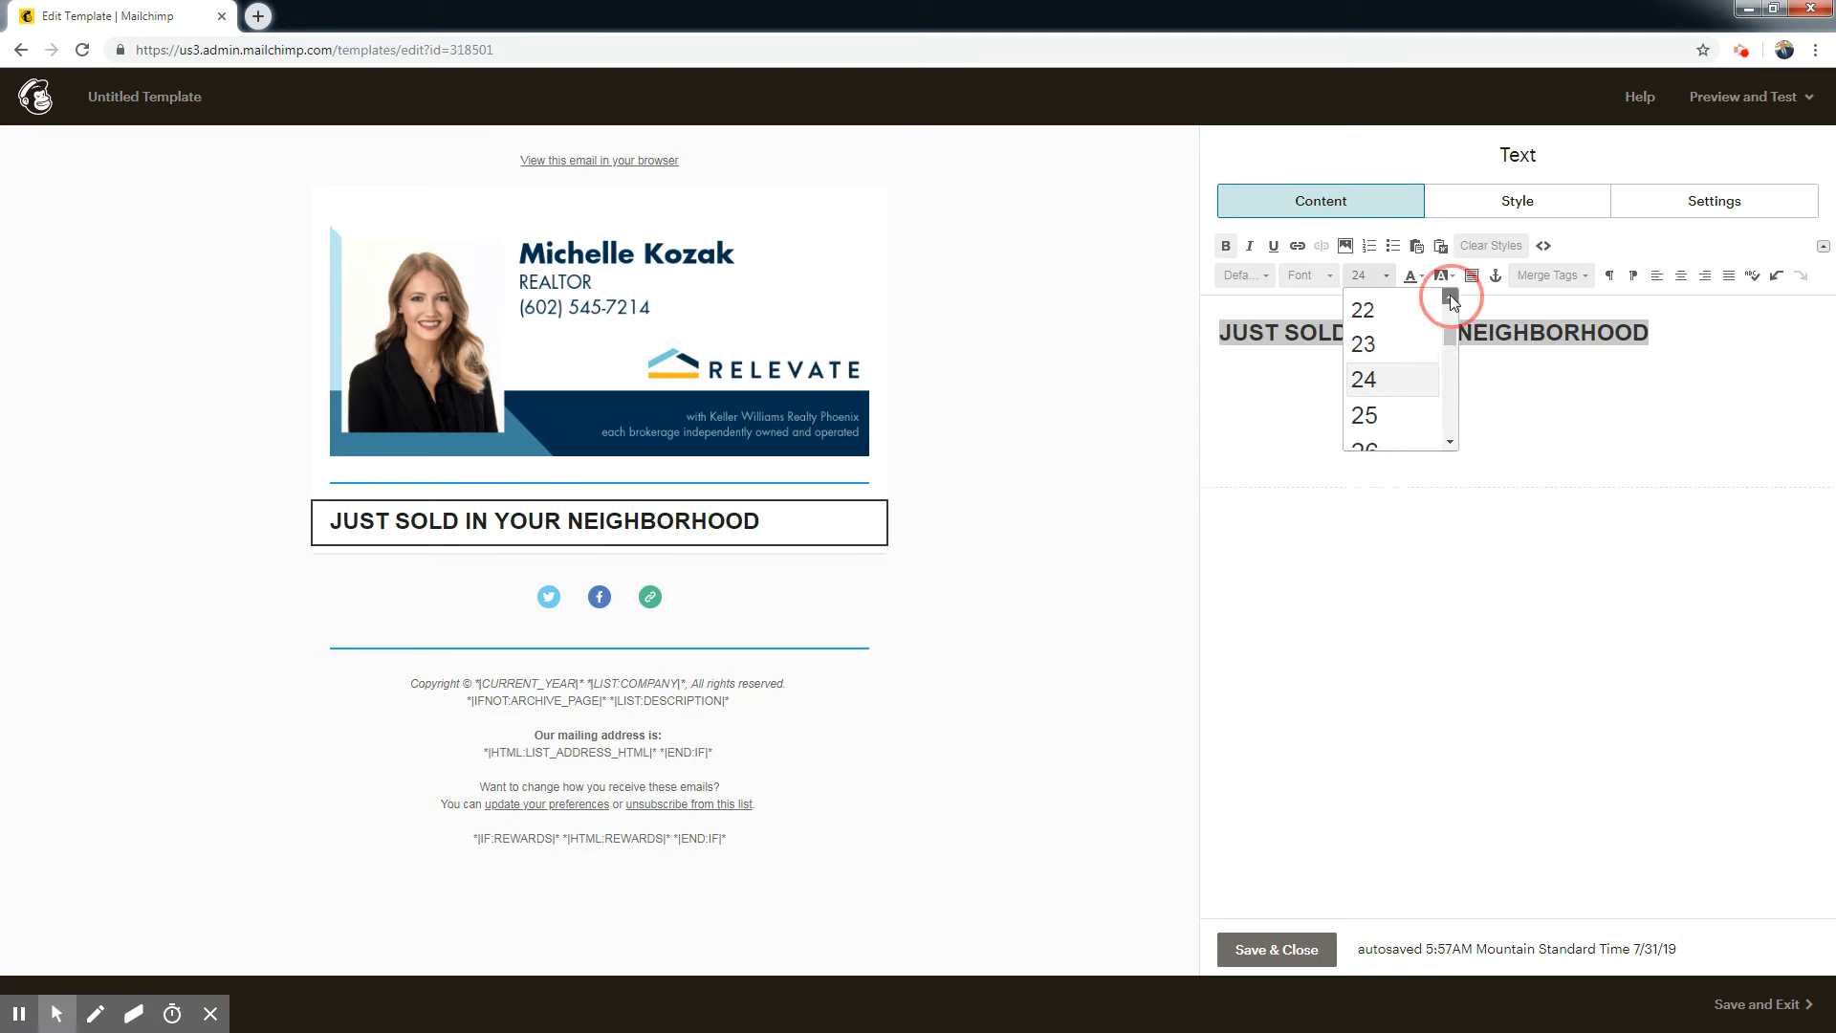
left_click(1451, 296)
left_click(1386, 341)
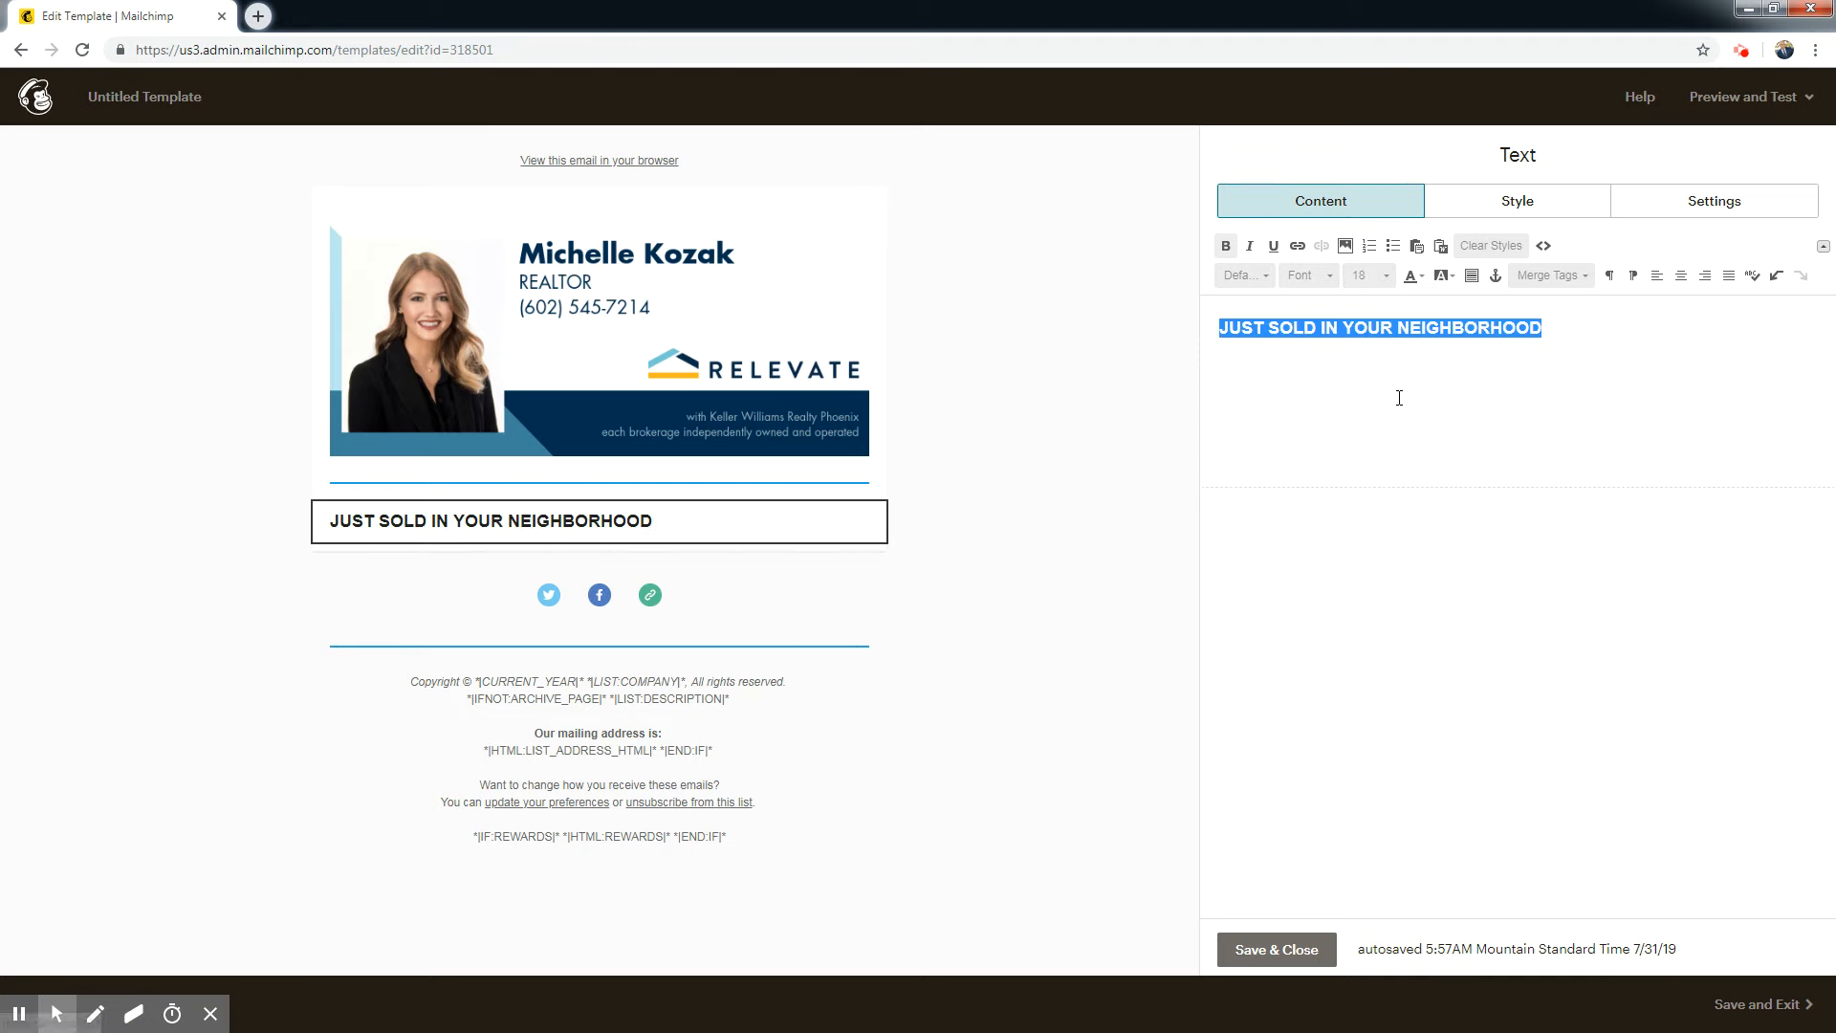
left_click(1685, 279)
Add a blank line above and below the headline and save the text block.
left_click(1351, 327)
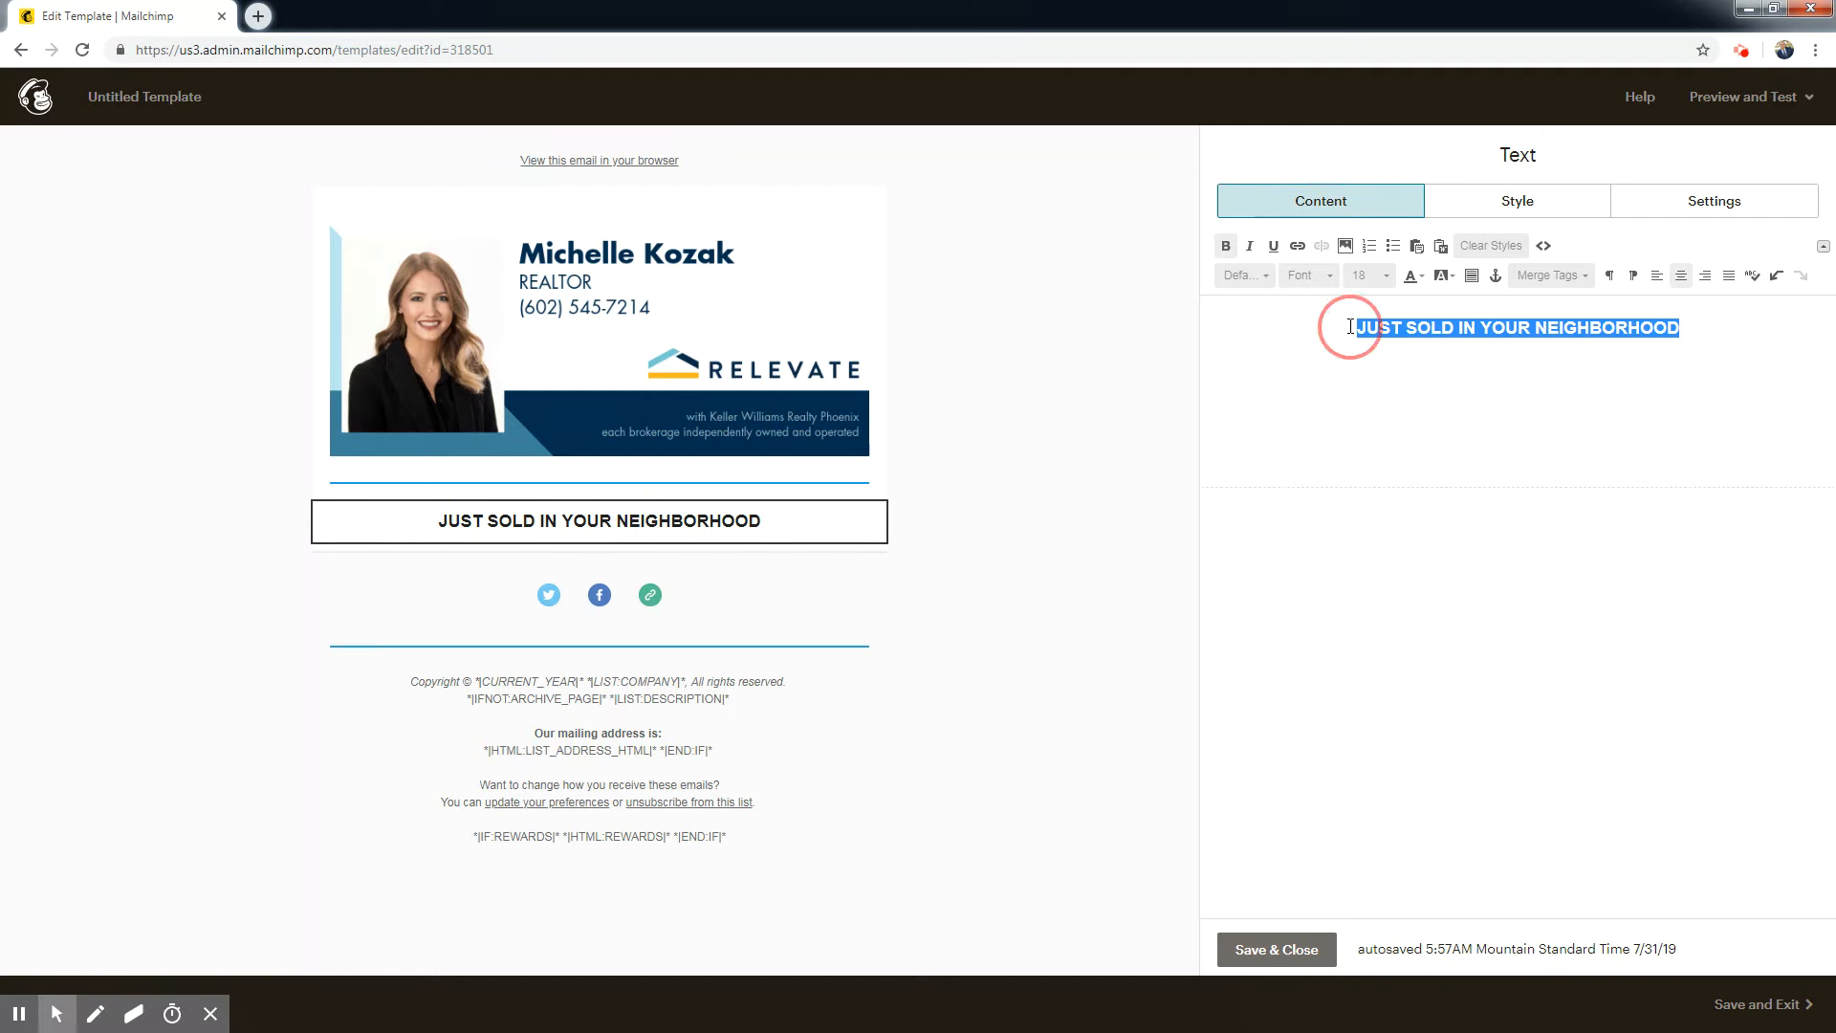
key("Return")
left_click(1691, 354)
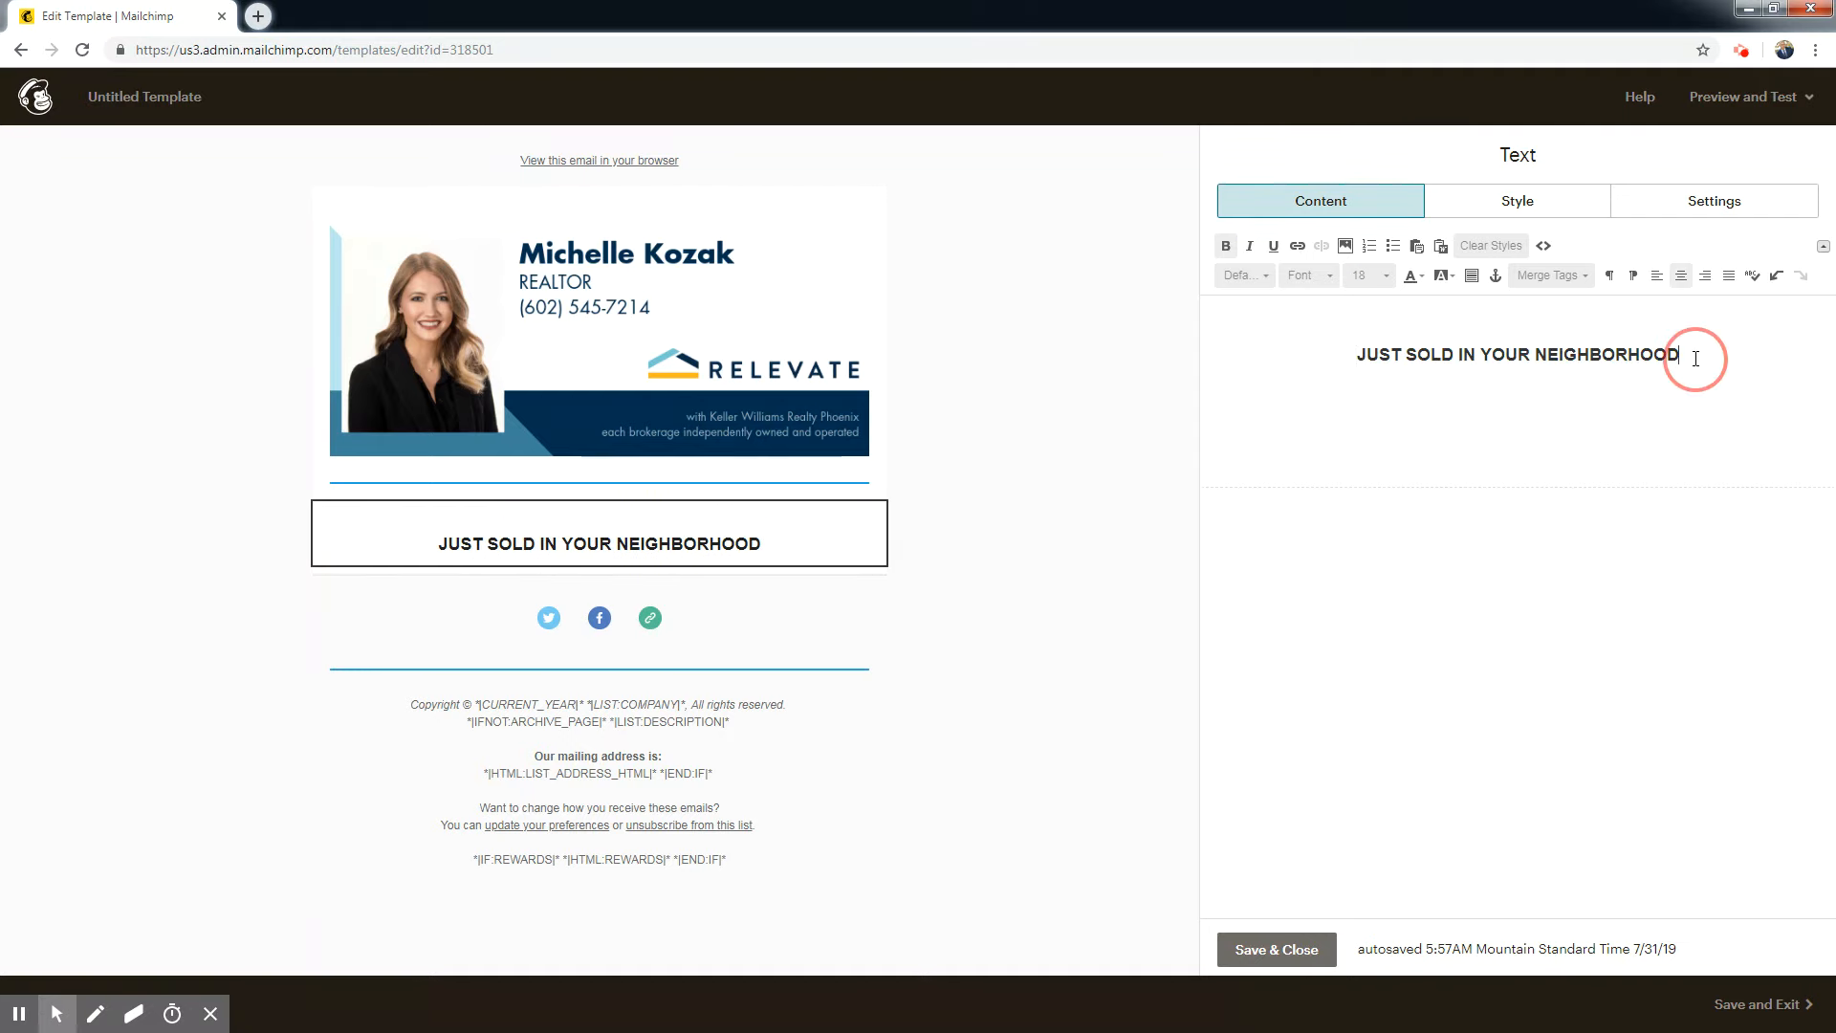
key("Return")
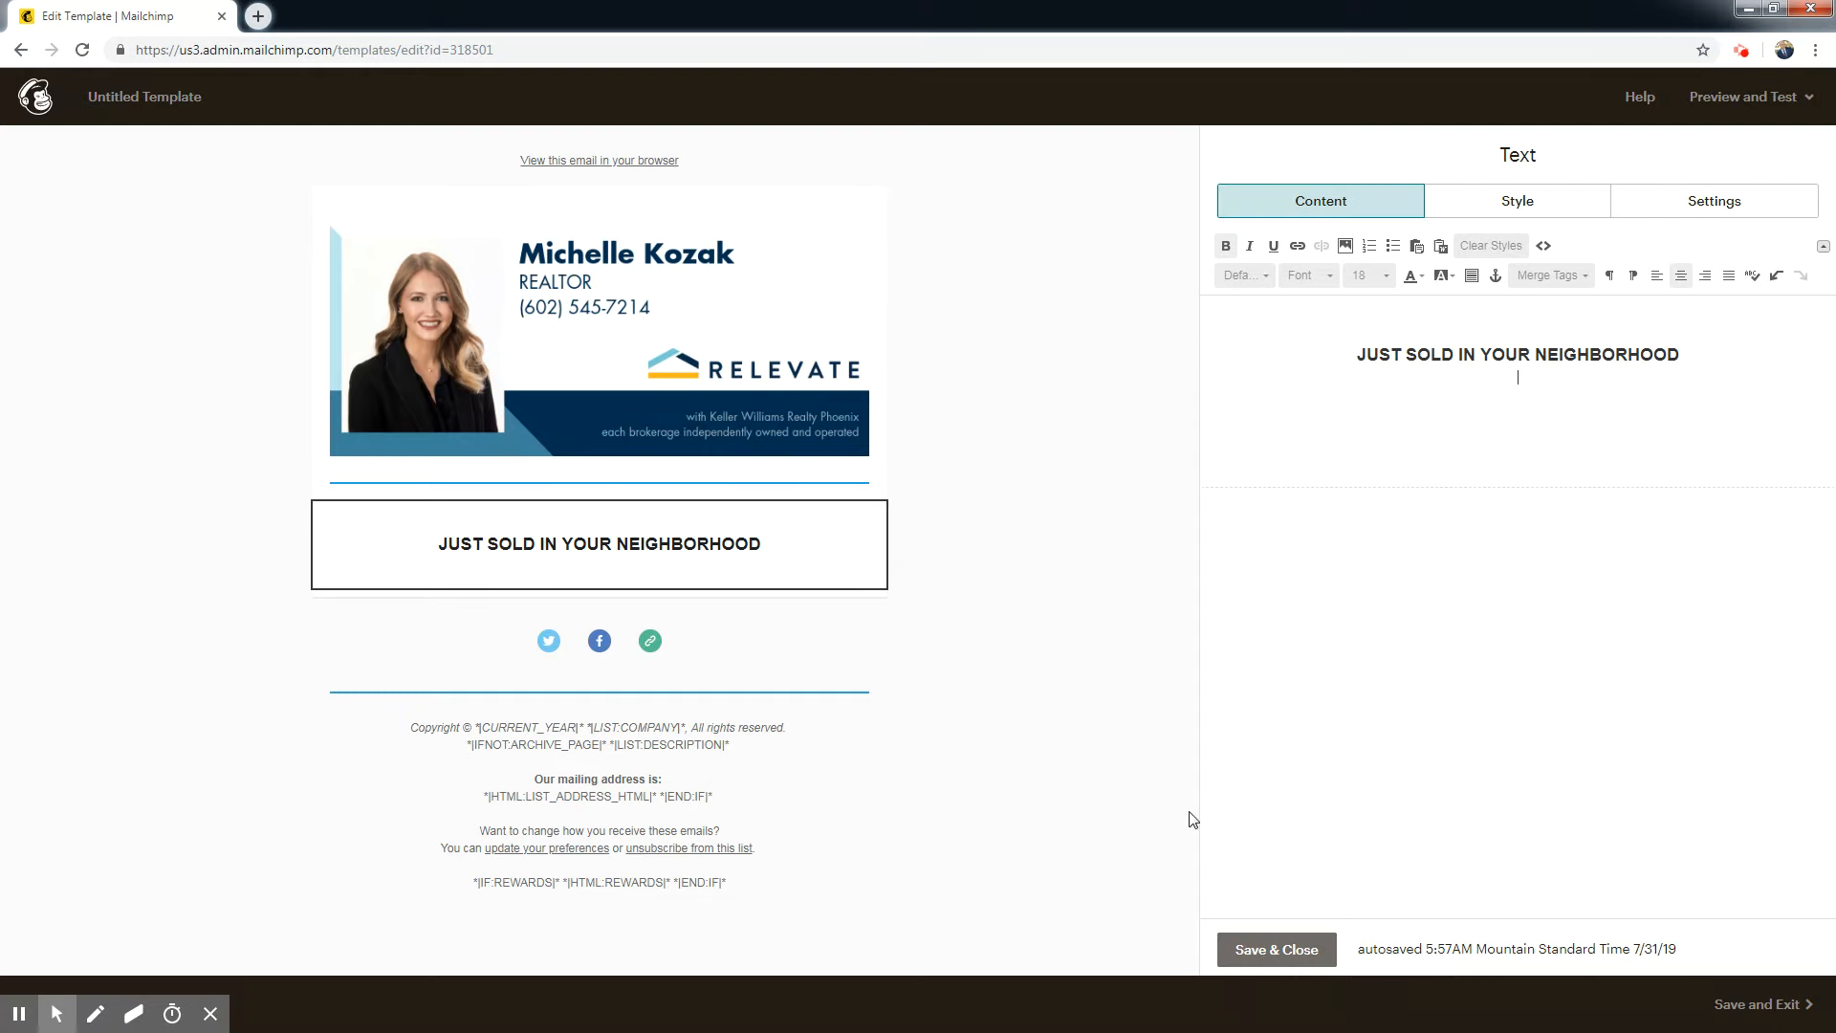
left_click(1275, 949)
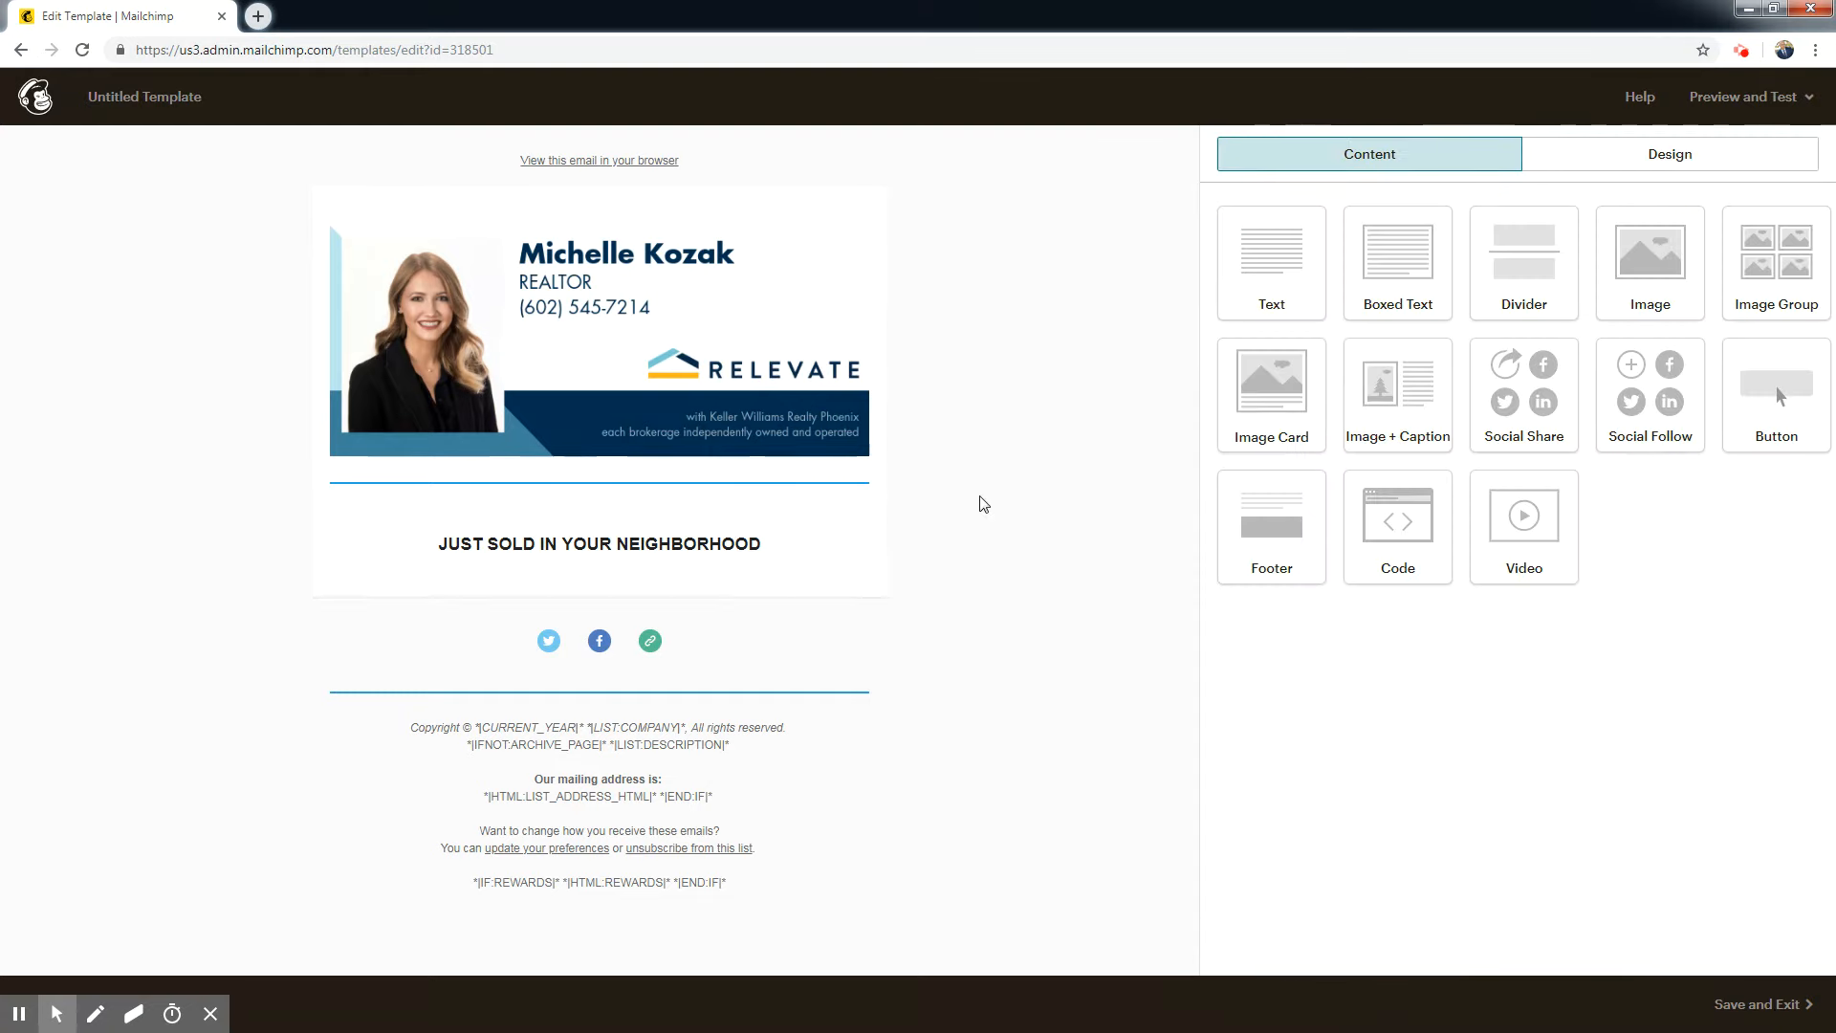
Add a divider below the headline and apply the upper divider's blue style to all existing divider blocks.
left_click_drag(1561, 283, 801, 572)
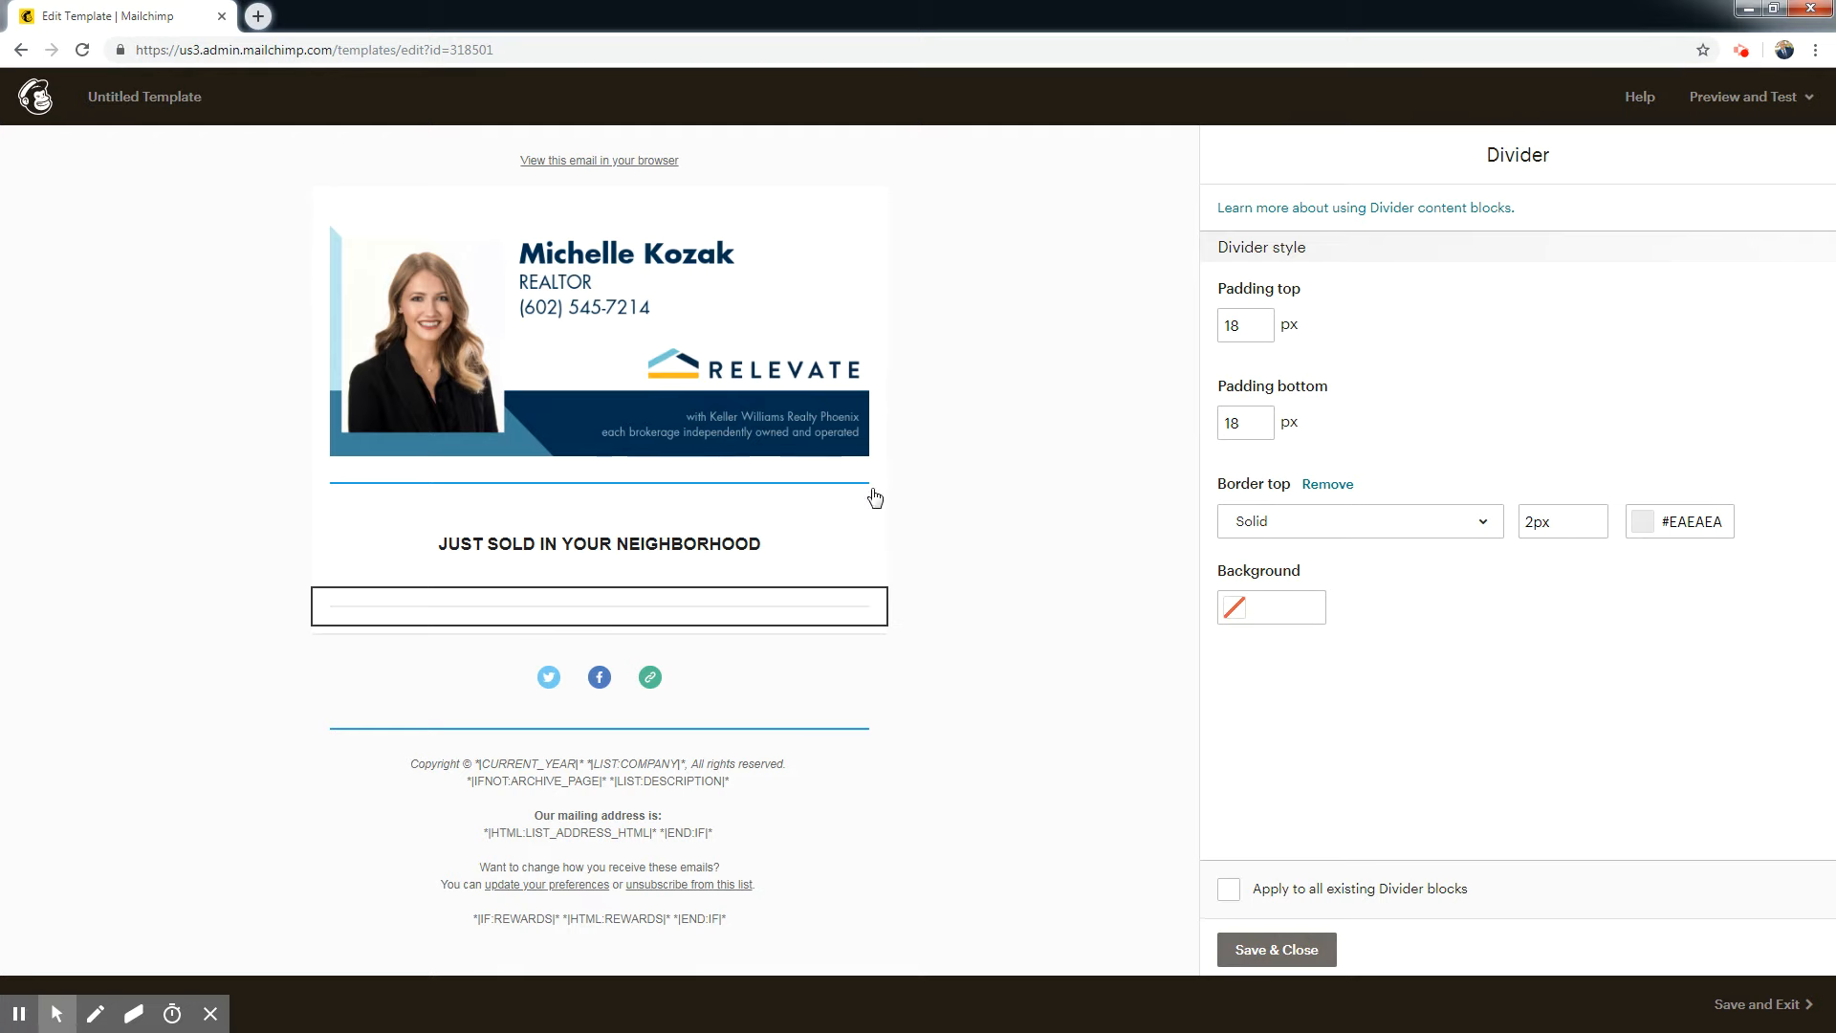
left_click(600, 490)
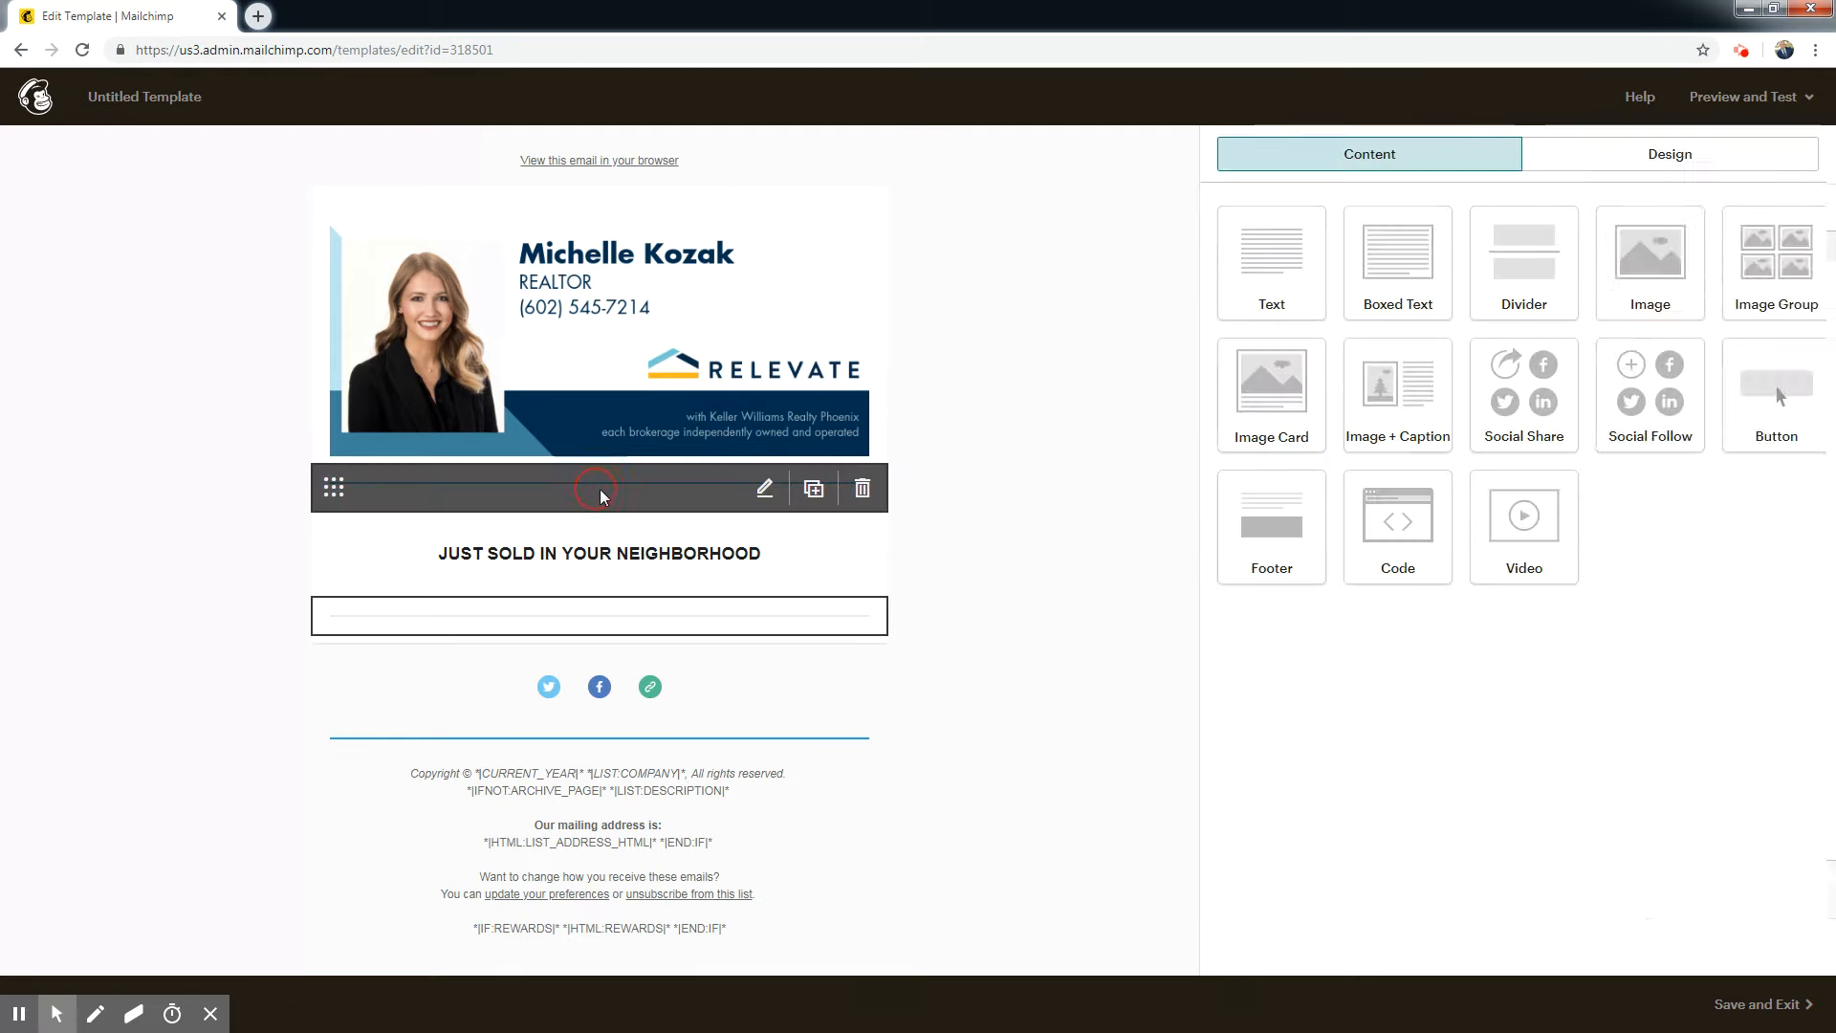
left_click(1229, 890)
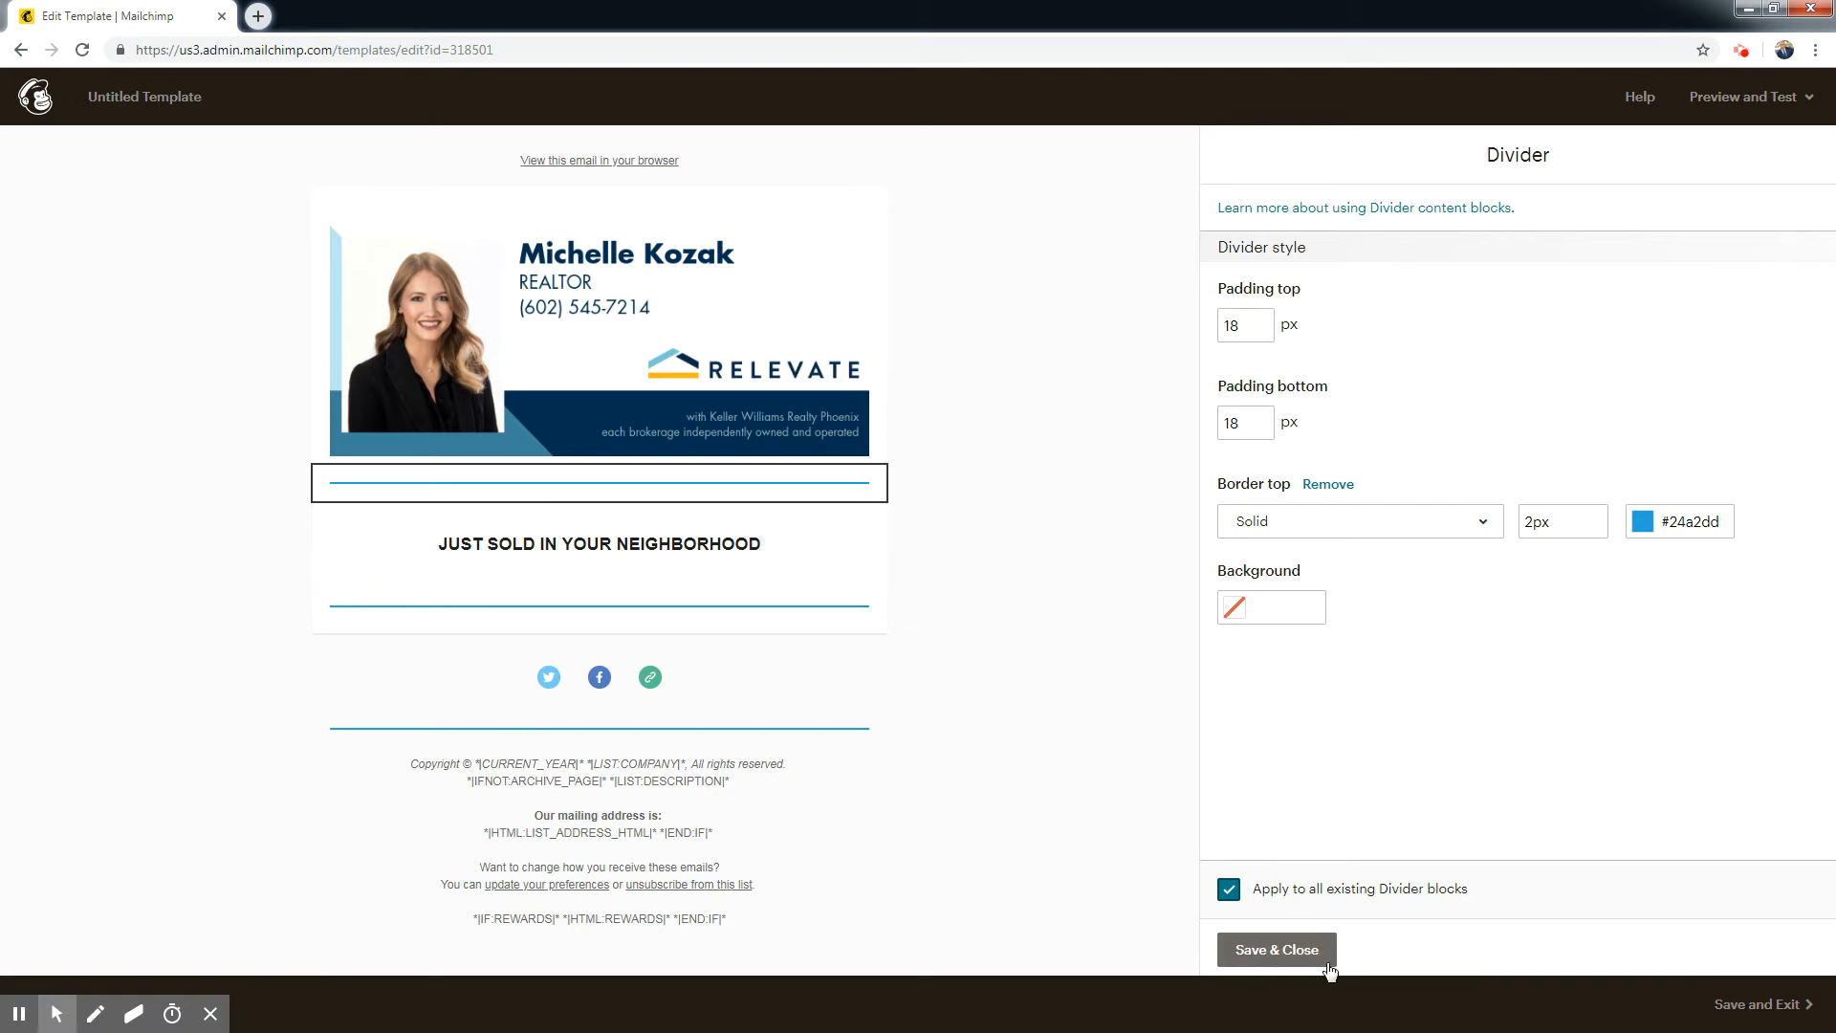
left_click(1276, 950)
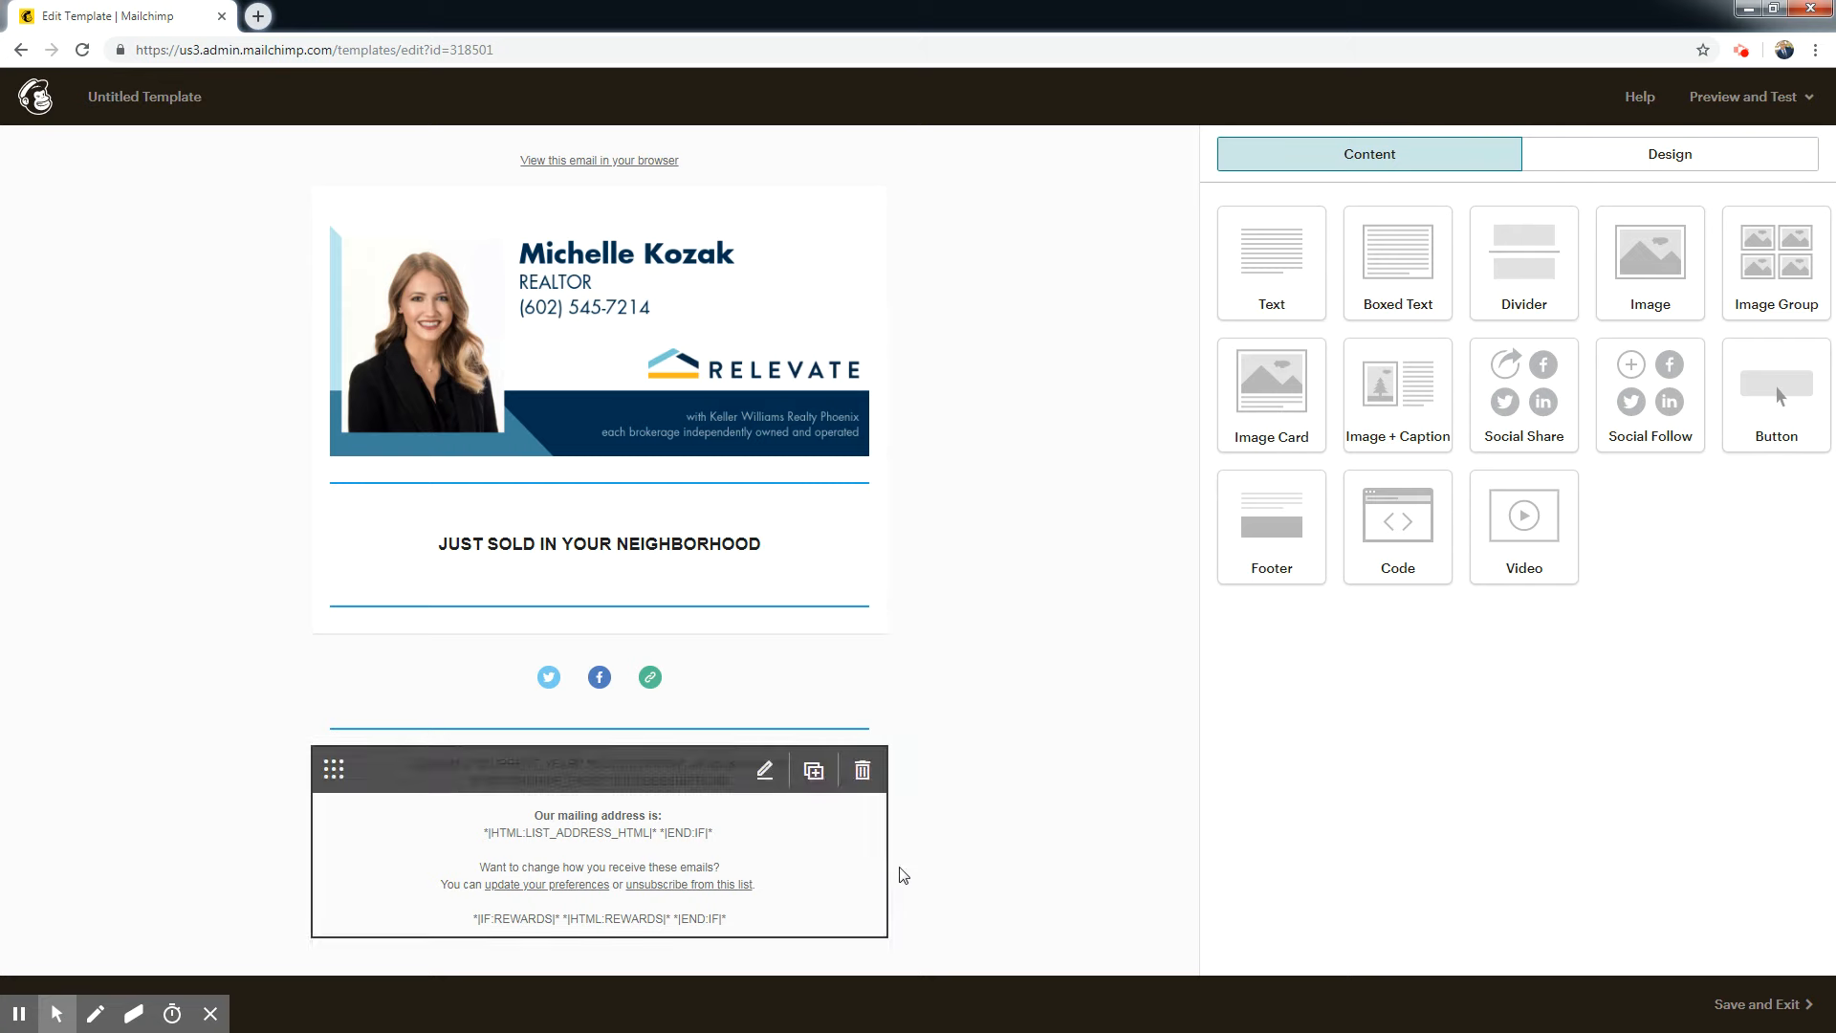
Add an image block below the headline's lower divider and fill it with the house photo marked "Click for more photos".
left_click_drag(1688, 270, 545, 617)
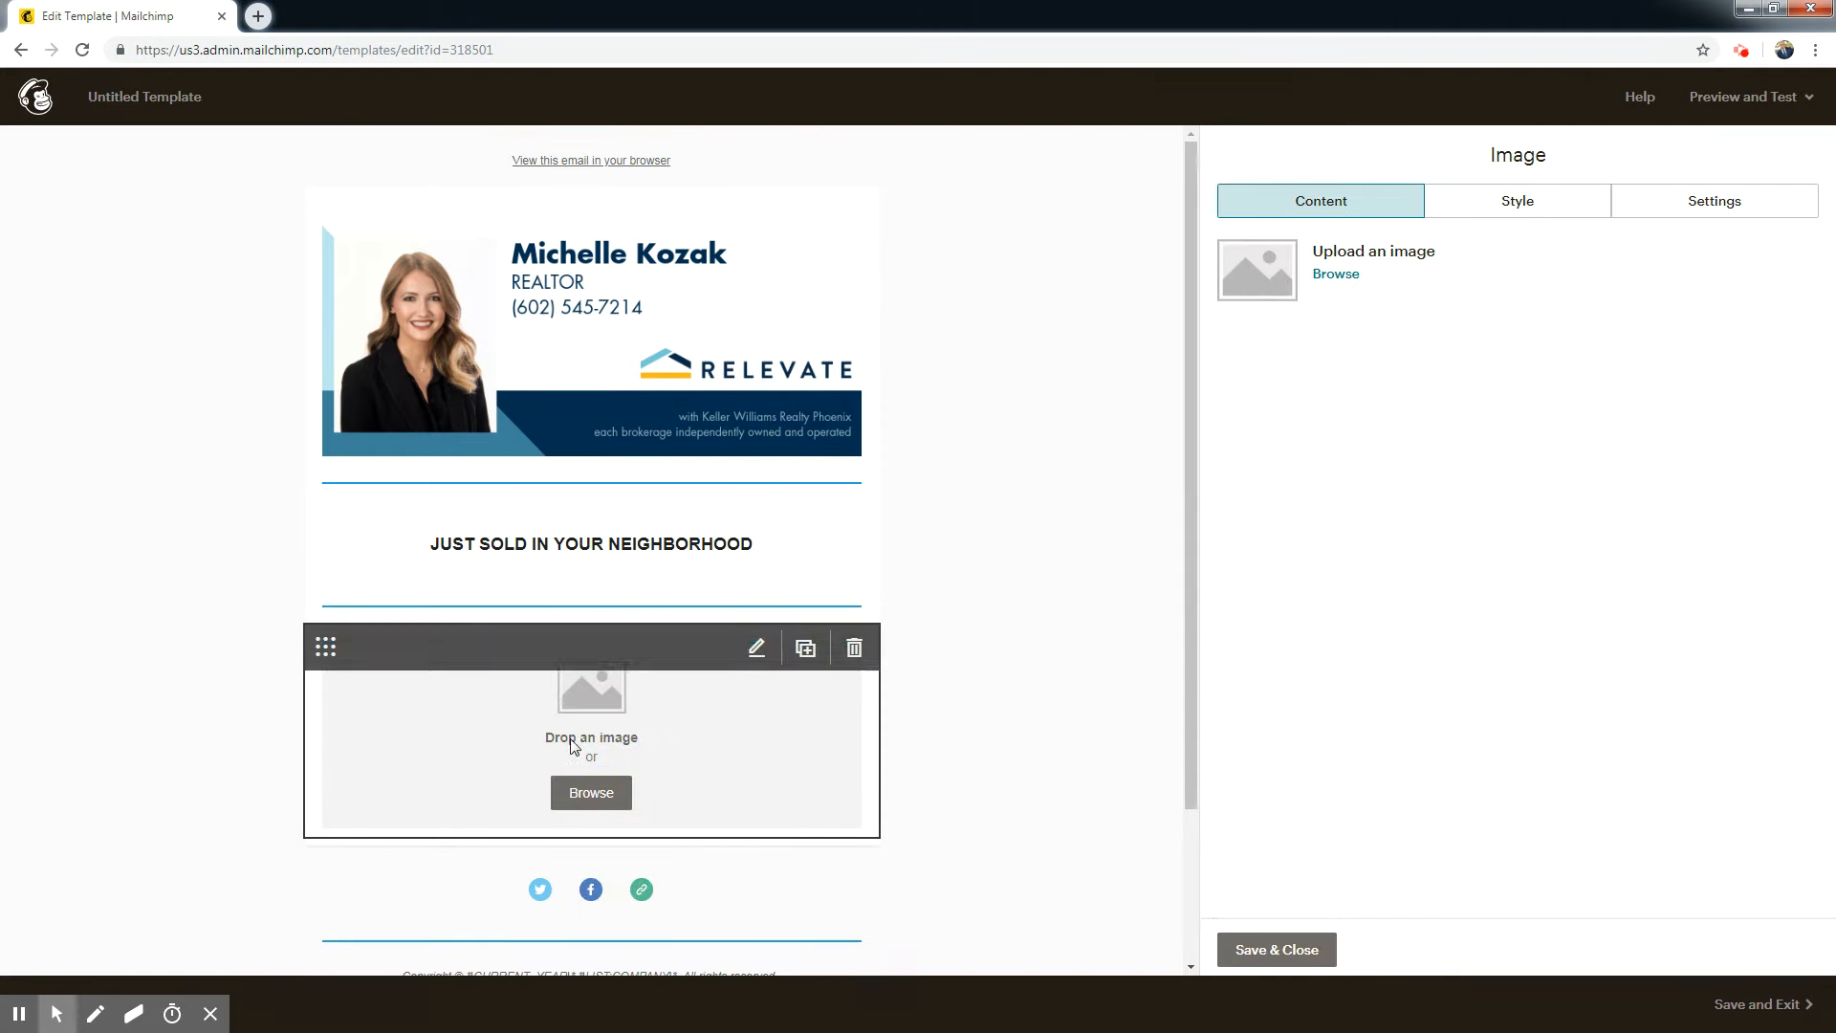
left_click(1334, 275)
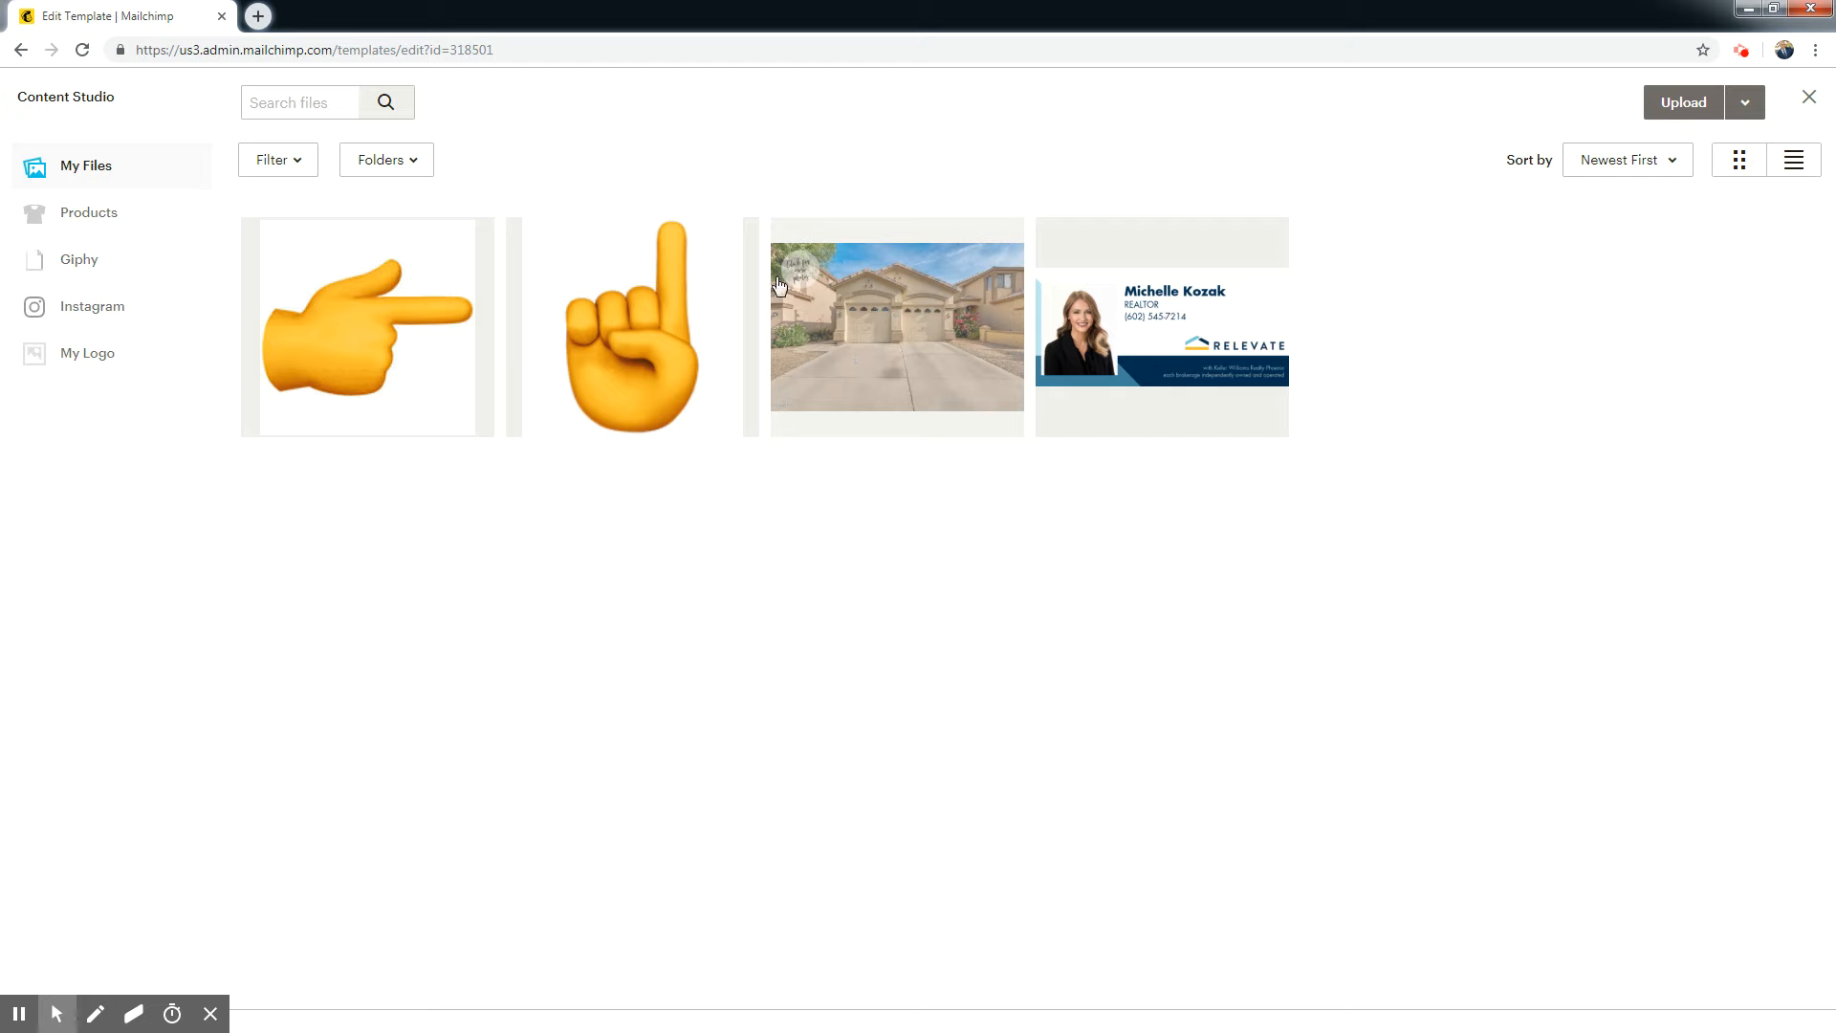
left_click(959, 365)
left_click(1724, 105)
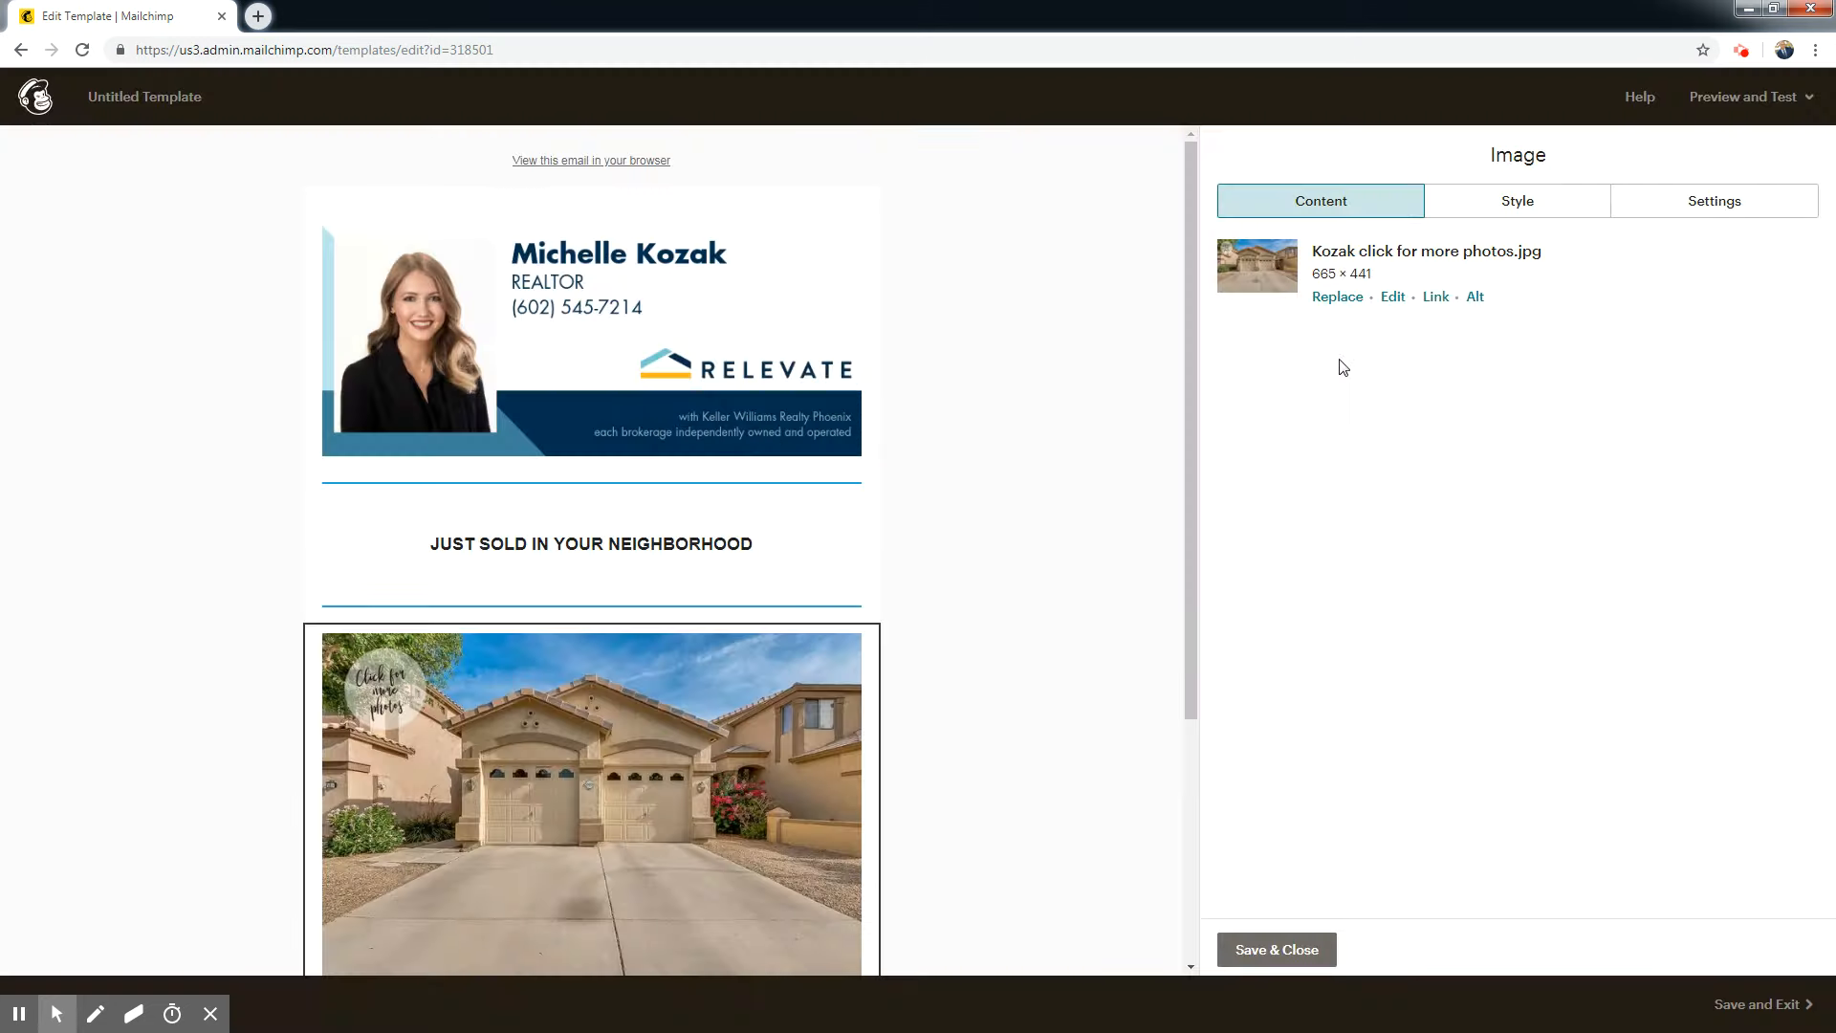
left_click_drag(1190, 514, 1221, 688)
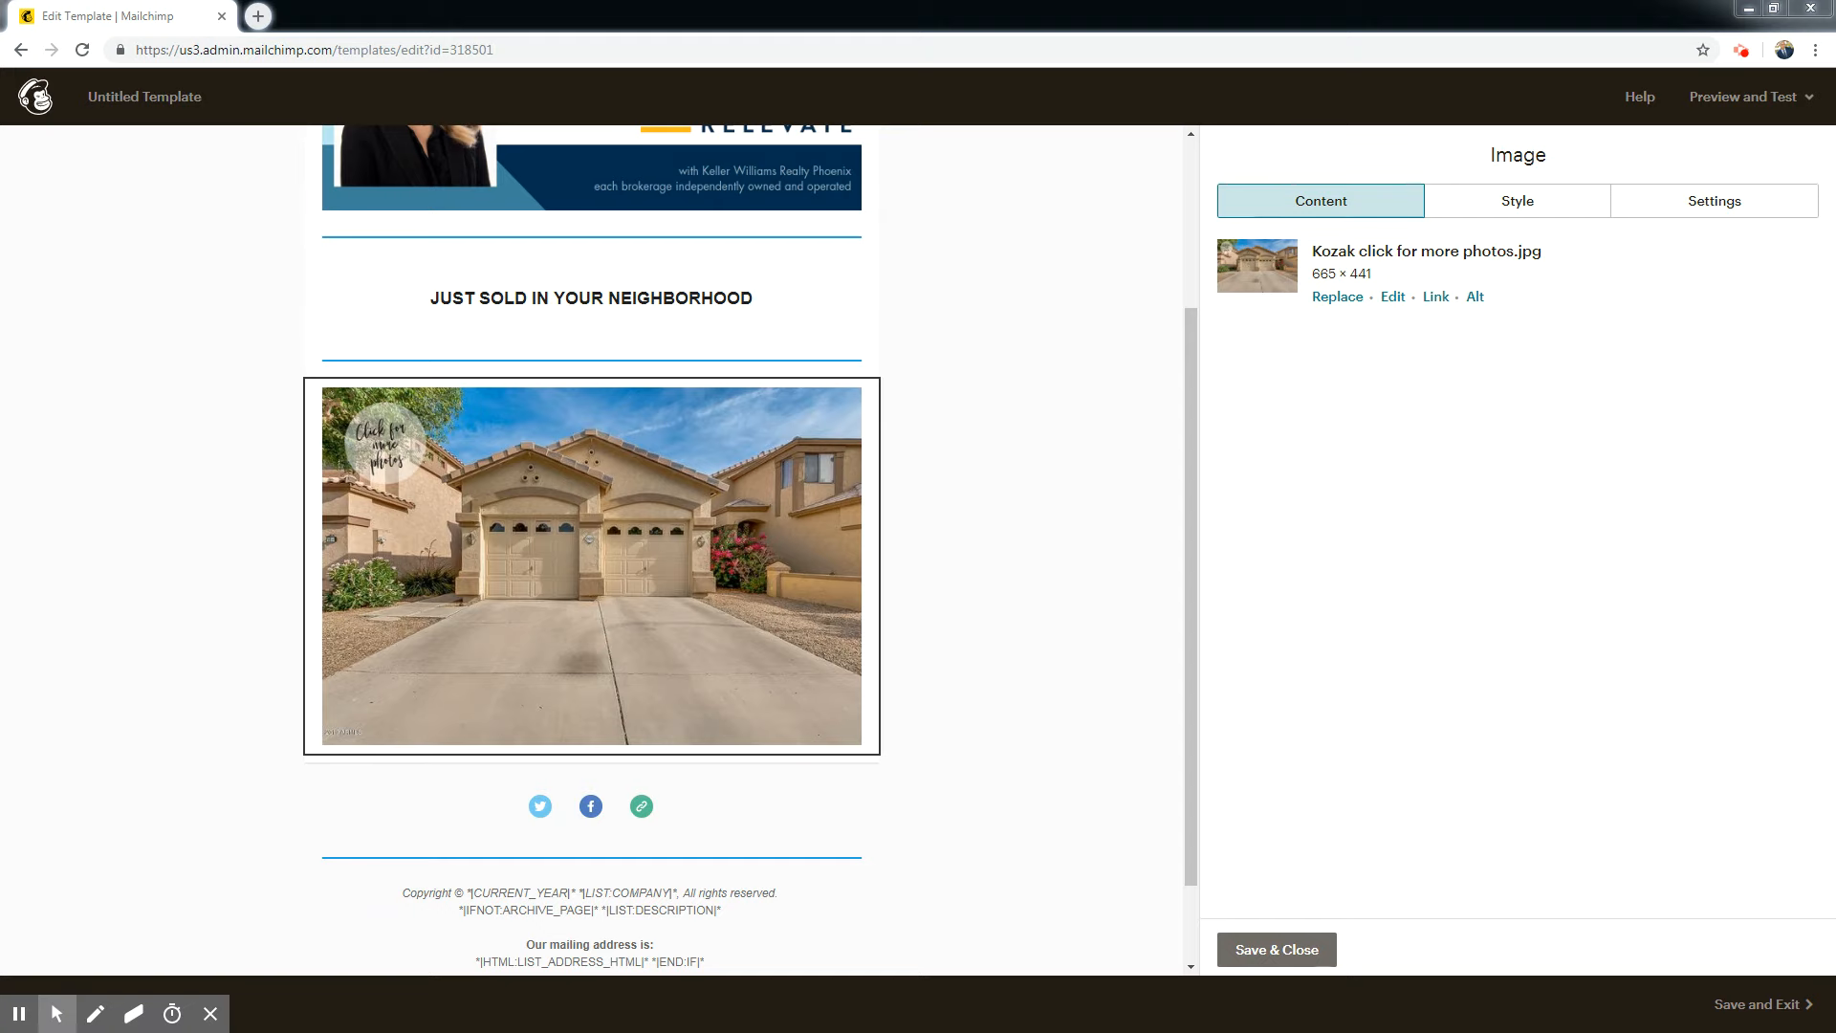
left_click(1393, 297)
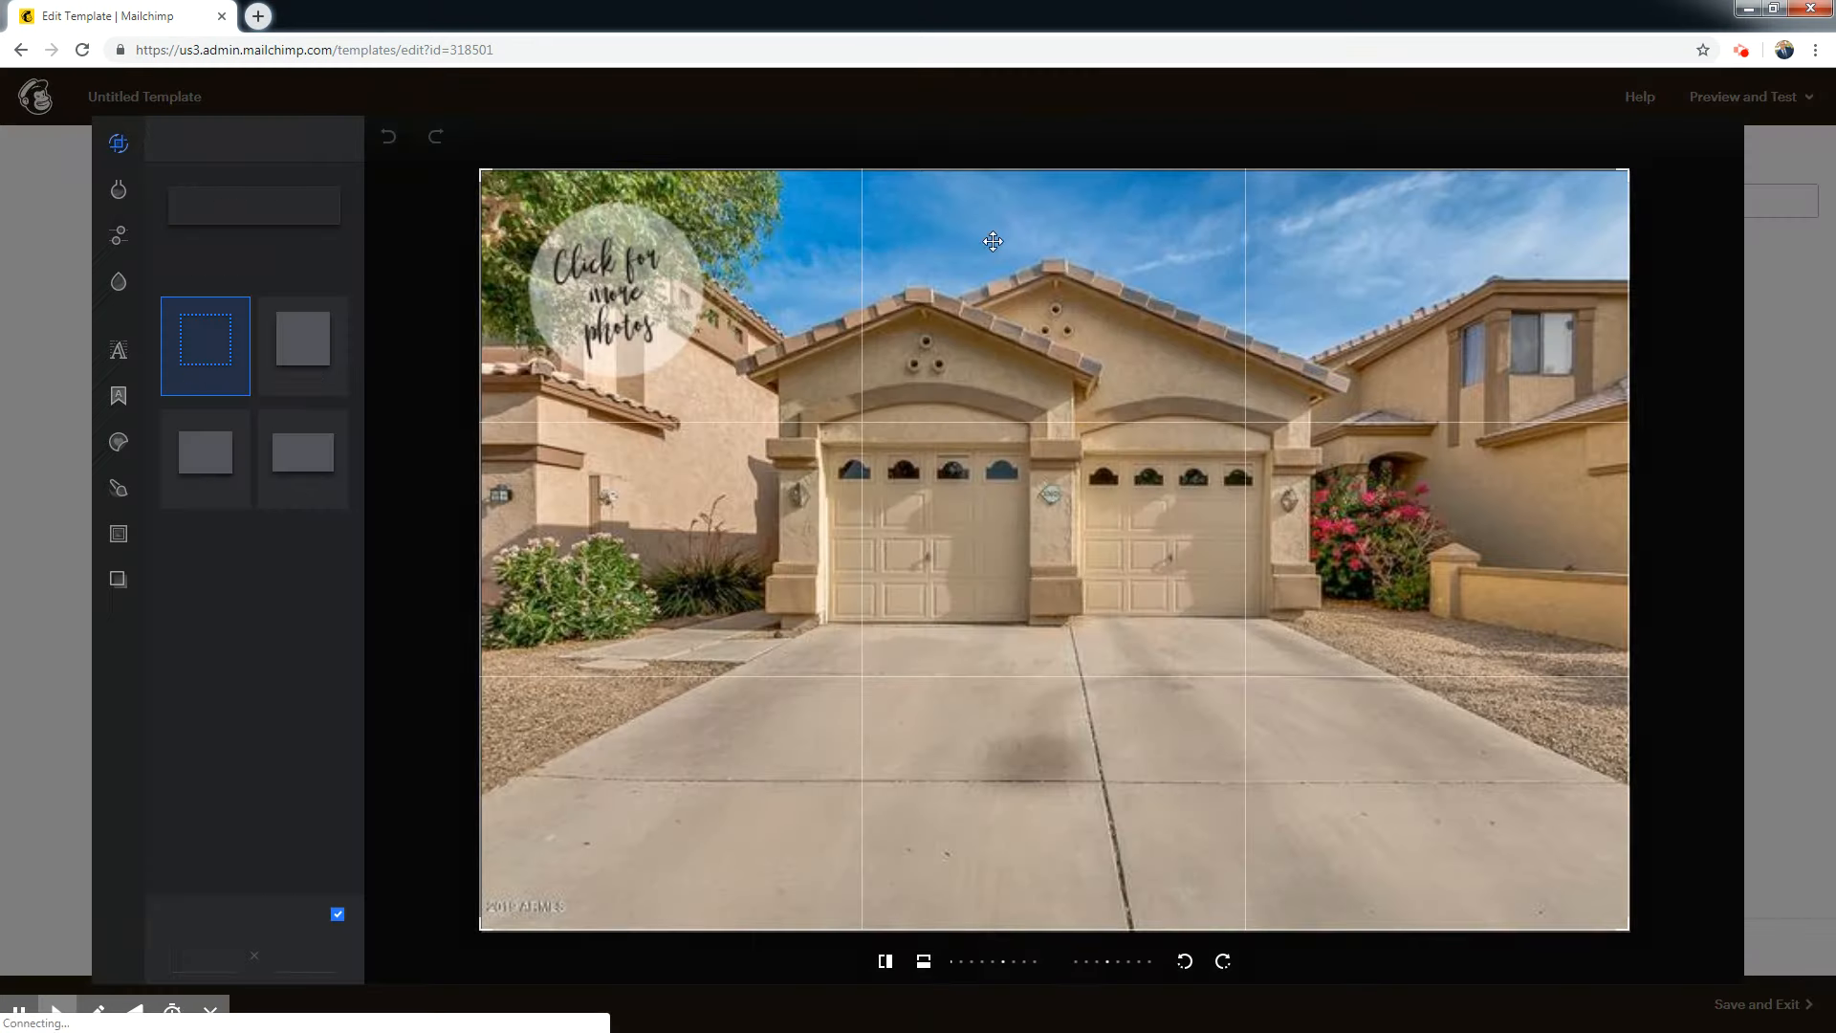
left_click(1708, 141)
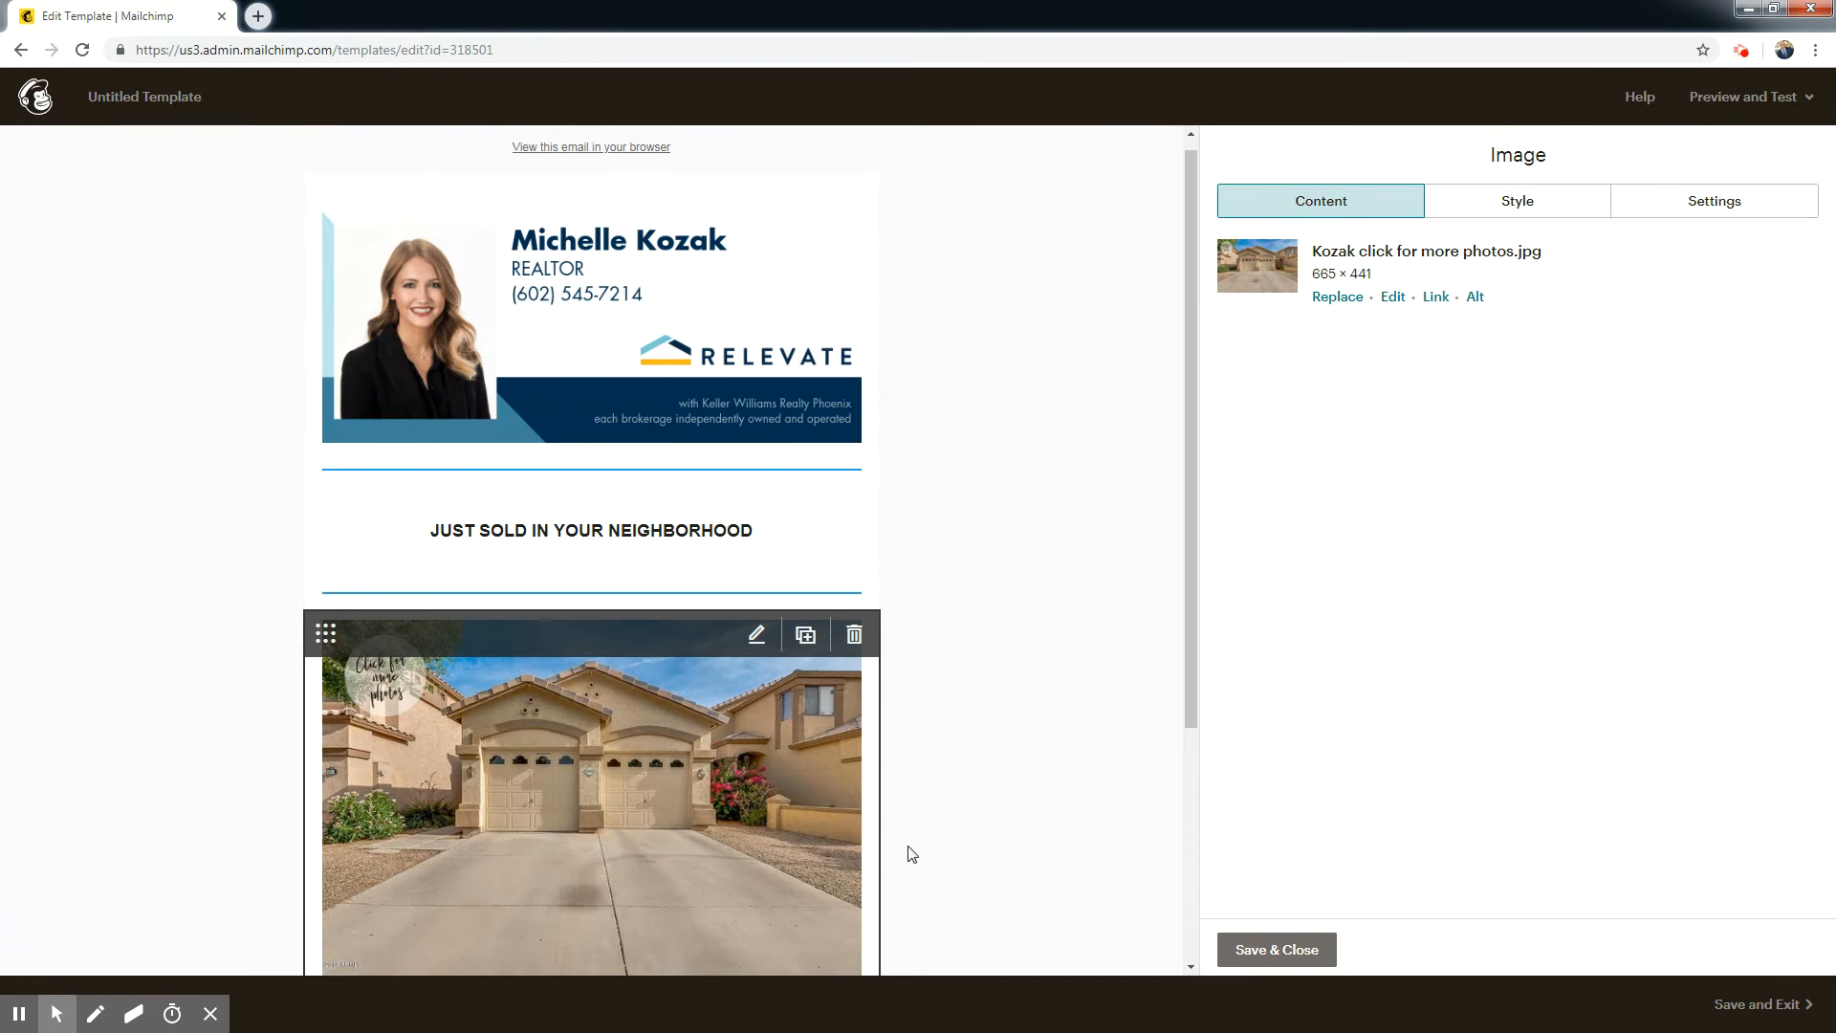
left_click(1394, 297)
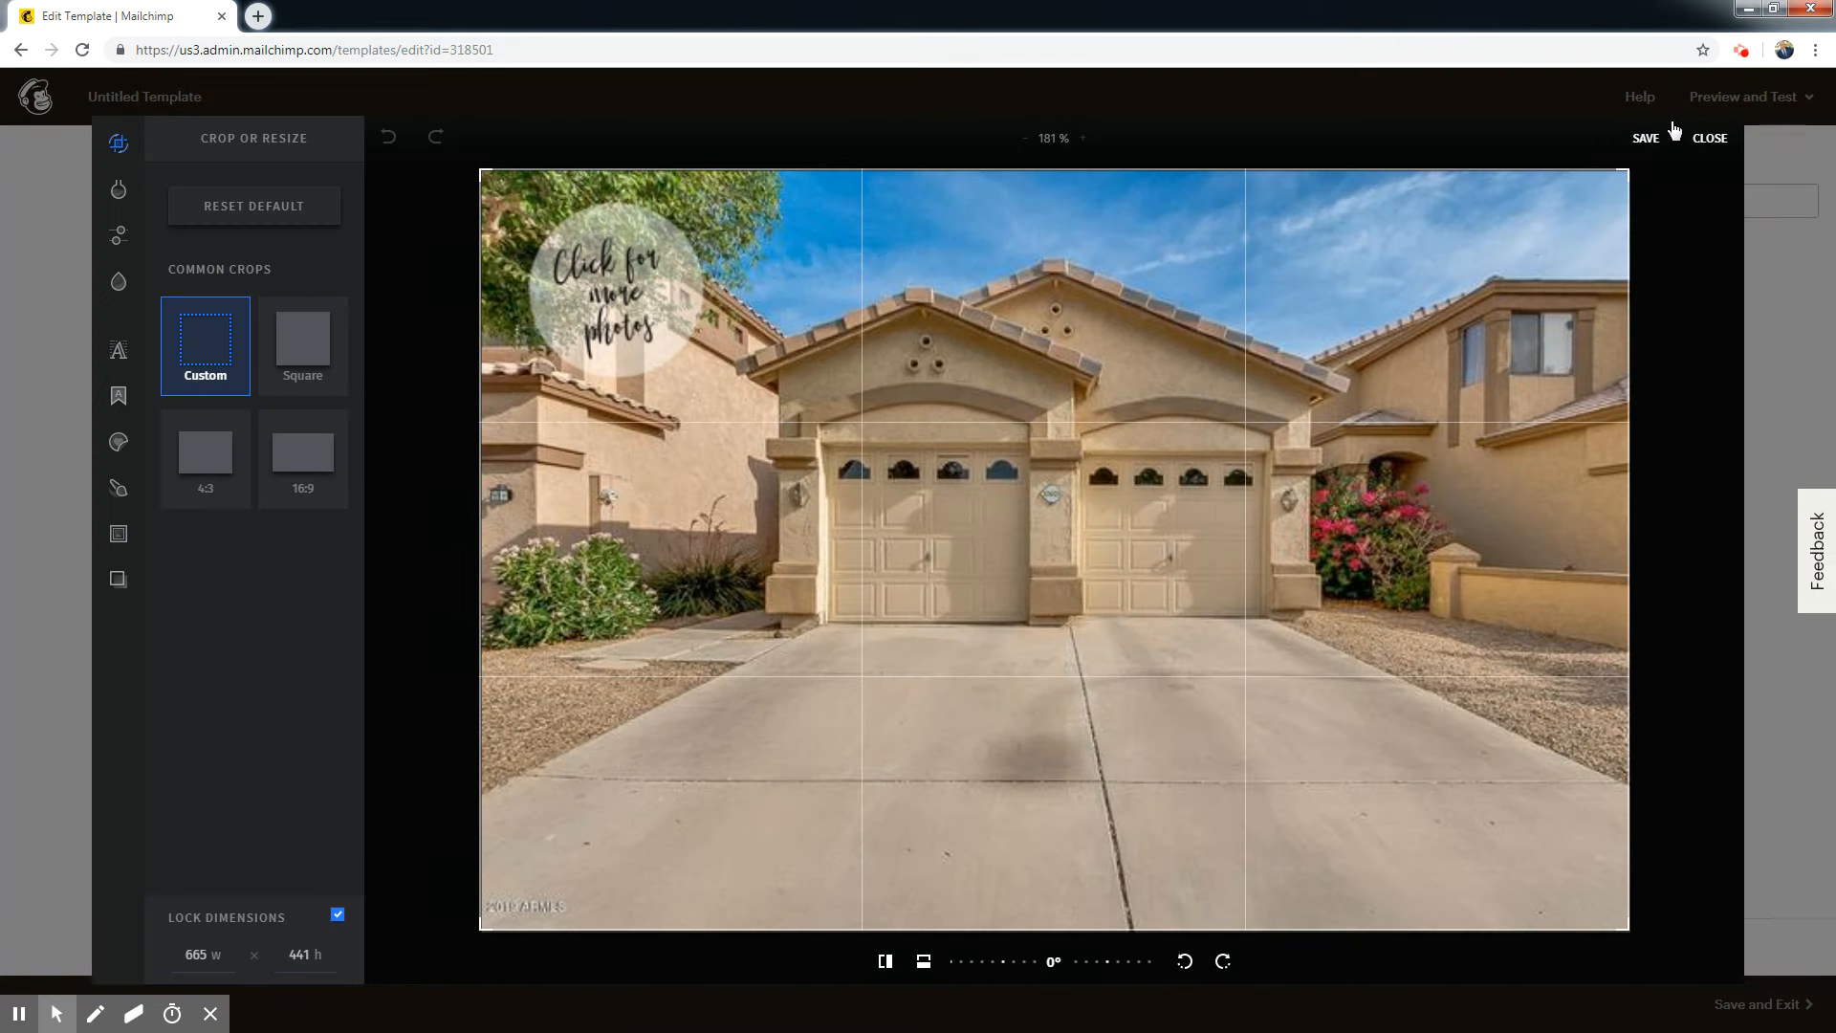
left_click(1707, 140)
Link the house photo to the pasted web address of the property listing and save the image block.
left_click(1436, 298)
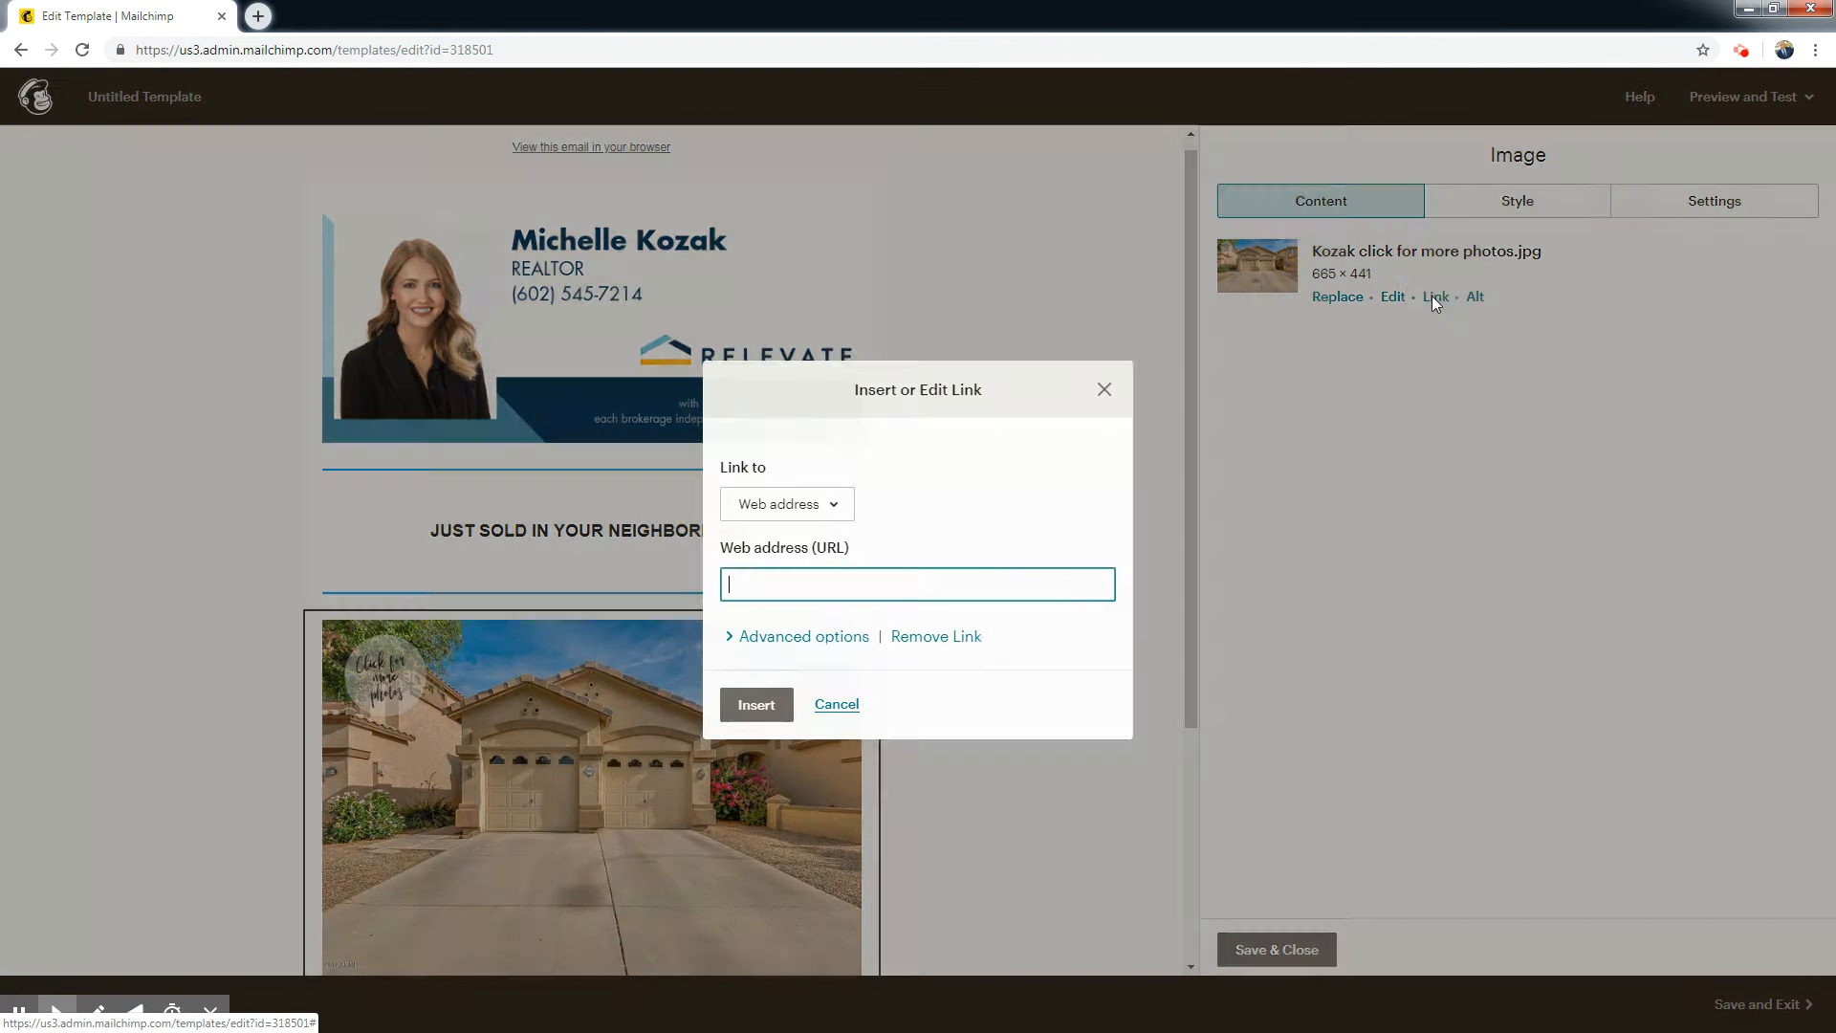
right_click(767, 593)
left_click(803, 706)
left_click(757, 705)
left_click_drag(1190, 267, 1186, 495)
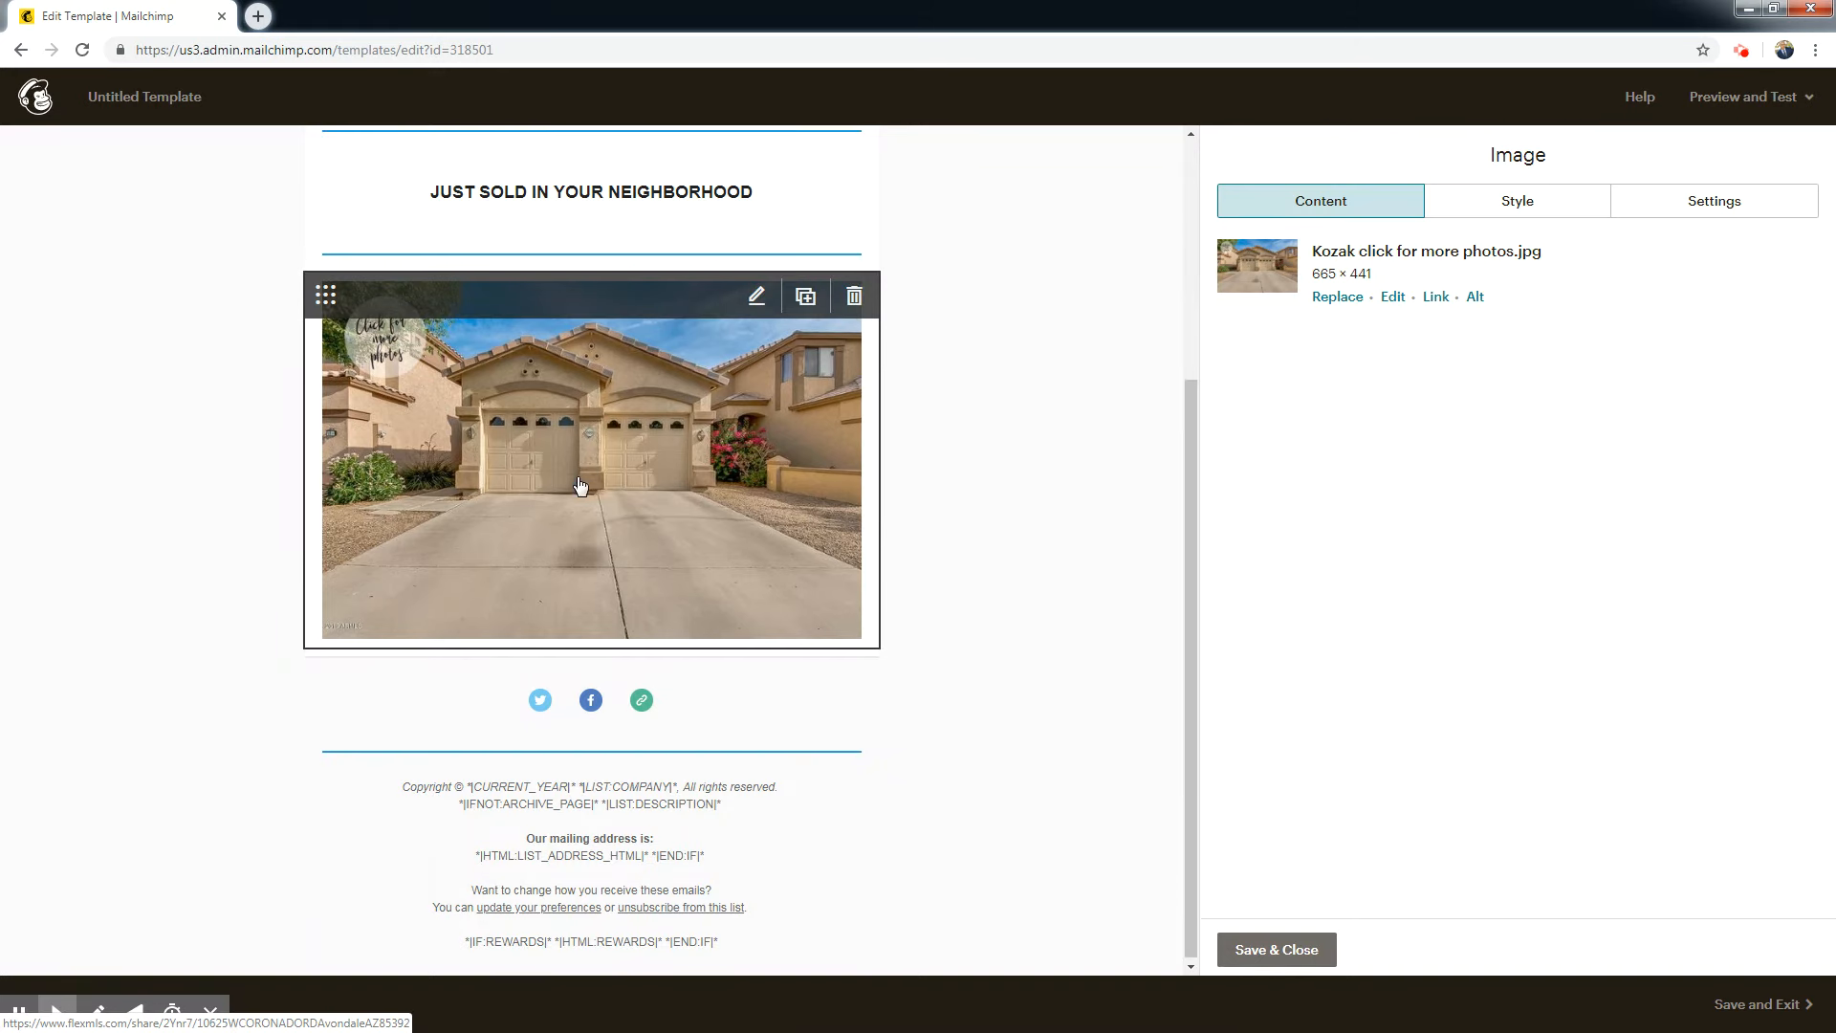
left_click(1254, 954)
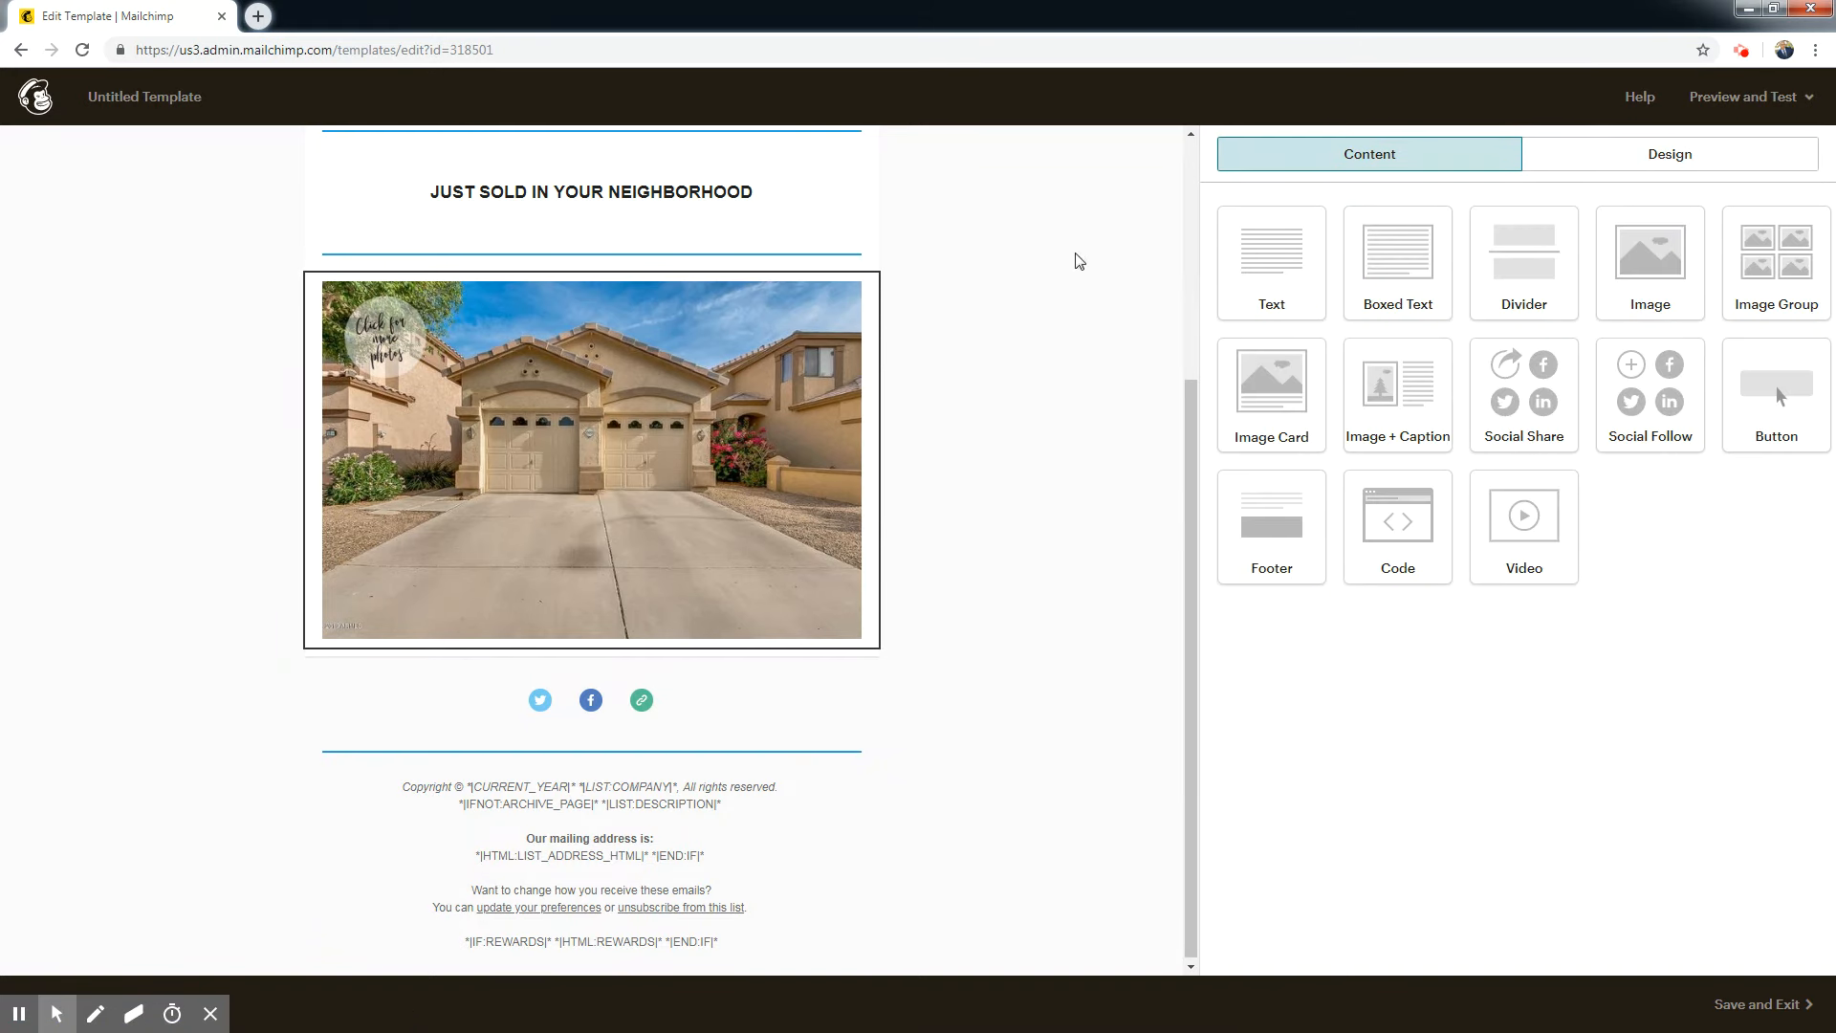
Add a divider directly below the house photo and save it with its default style.
scroll(1100, 286, "up", 4)
left_click(1194, 394)
left_click_drag(1193, 394, 1186, 729)
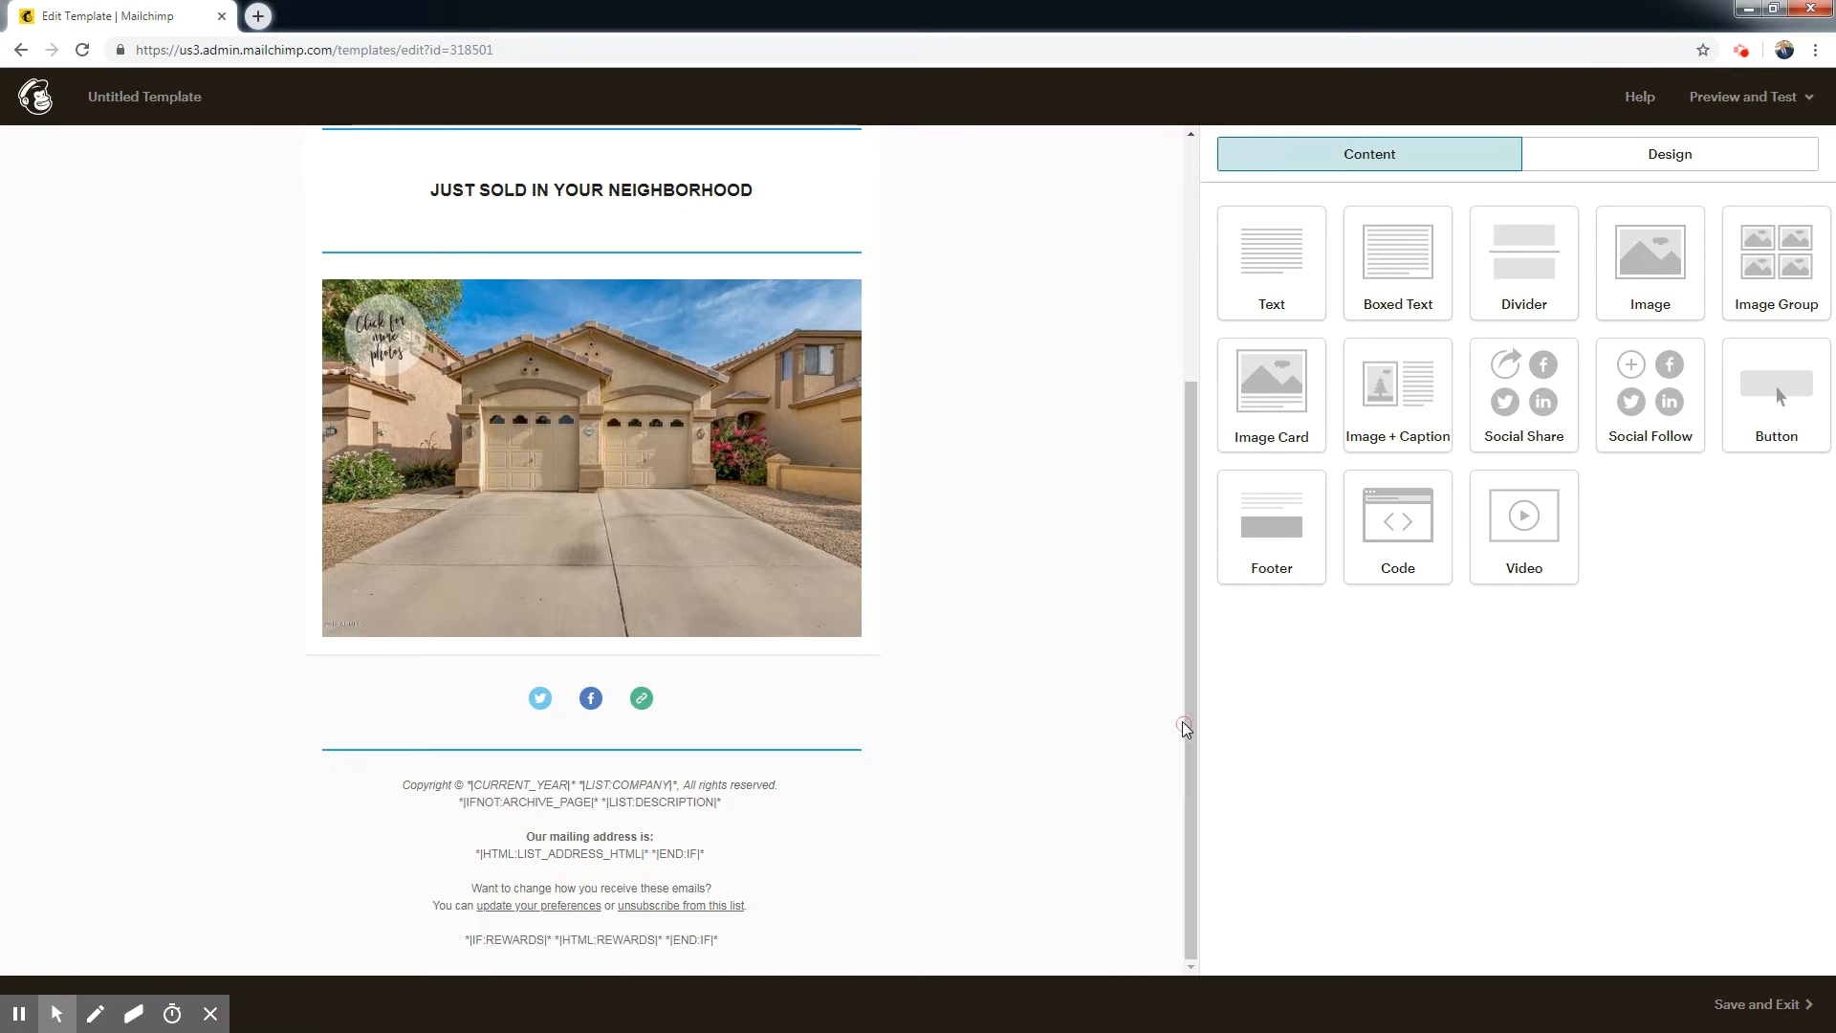
left_click_drag(1539, 256, 664, 583)
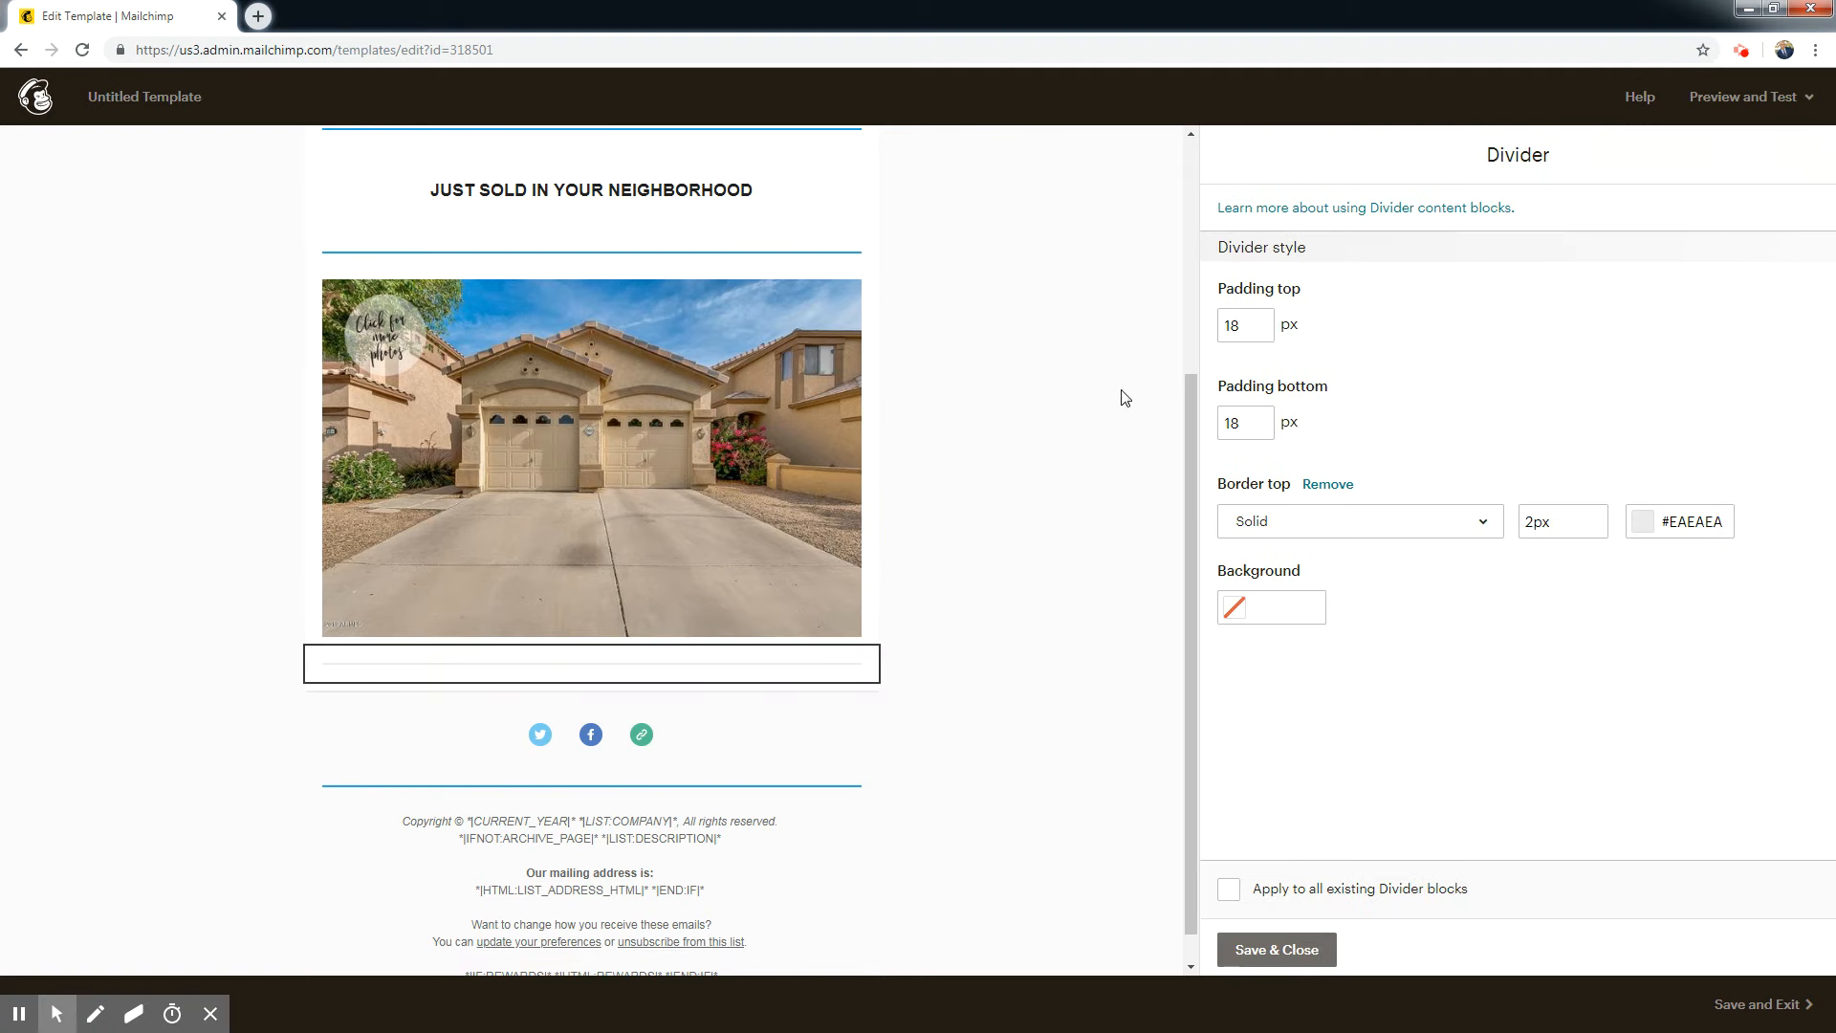
scroll(1192, 453, "down", 1)
left_click(1308, 952)
Add a text block between the new divider and the social icons, ready for editing its placeholder text.
left_click_drag(1279, 261, 561, 668)
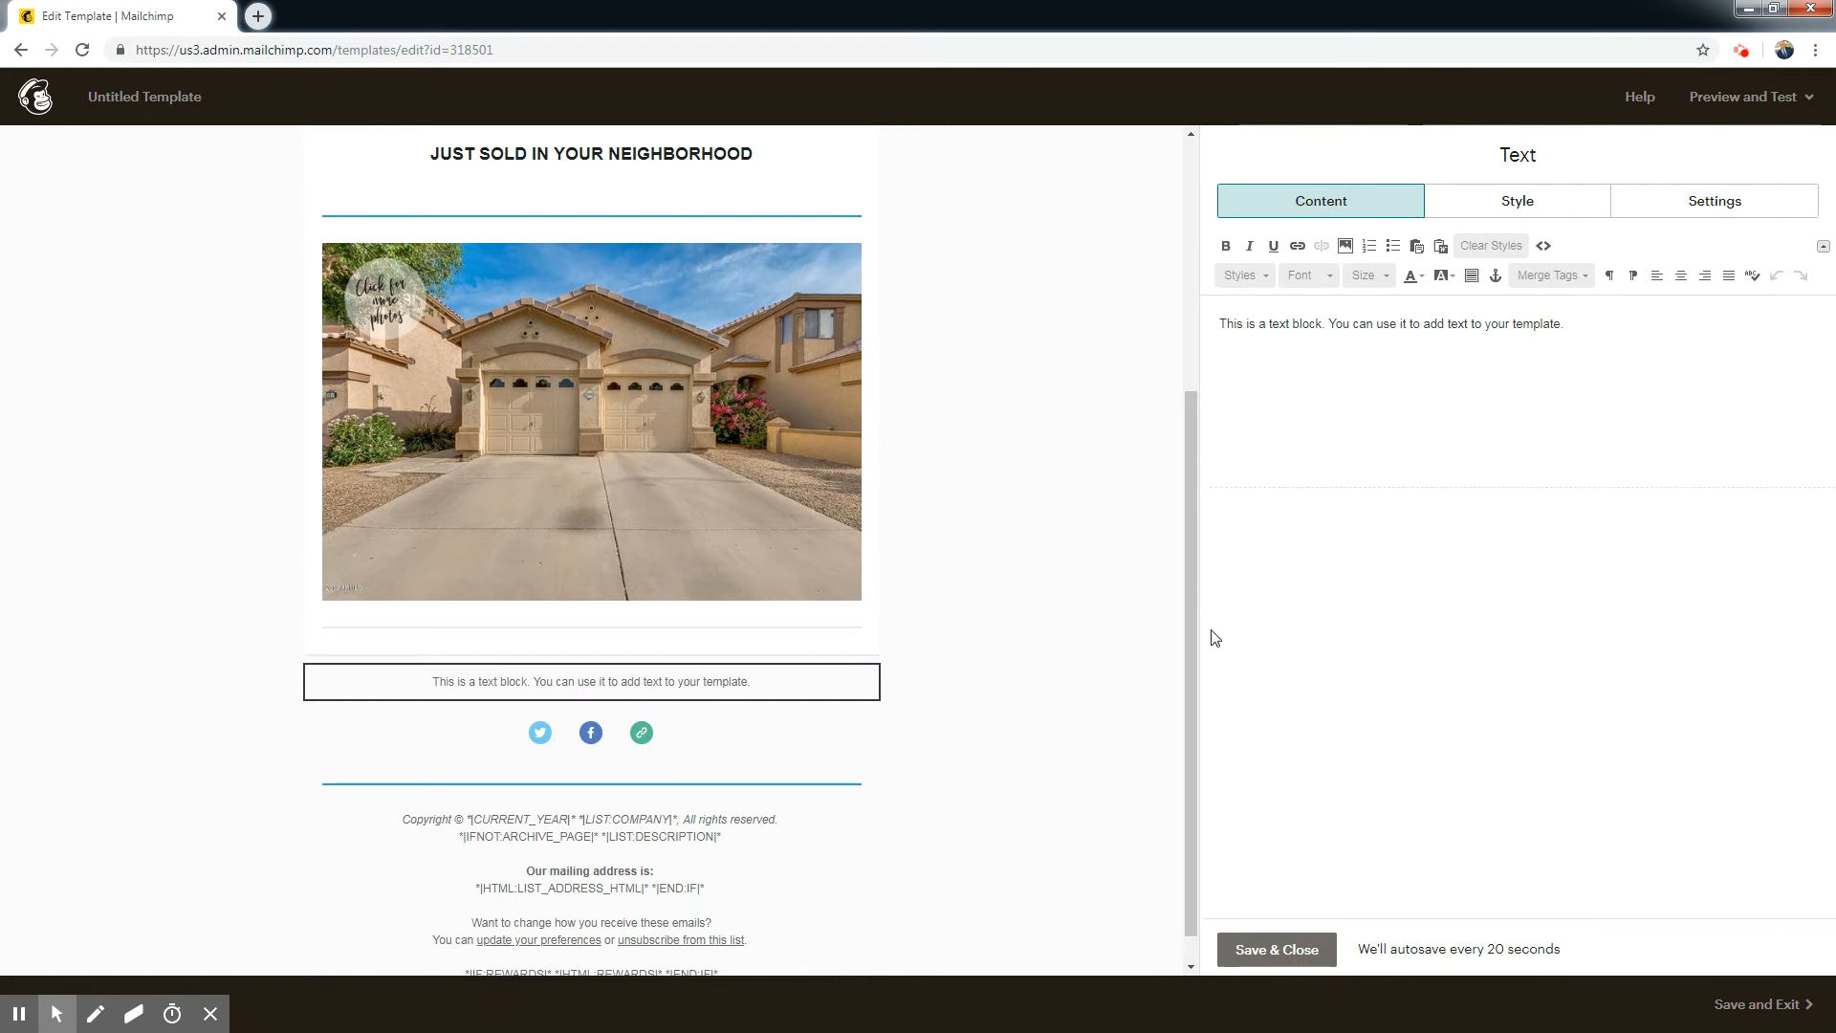
left_click_drag(1193, 542, 1204, 662)
left_click(1308, 278)
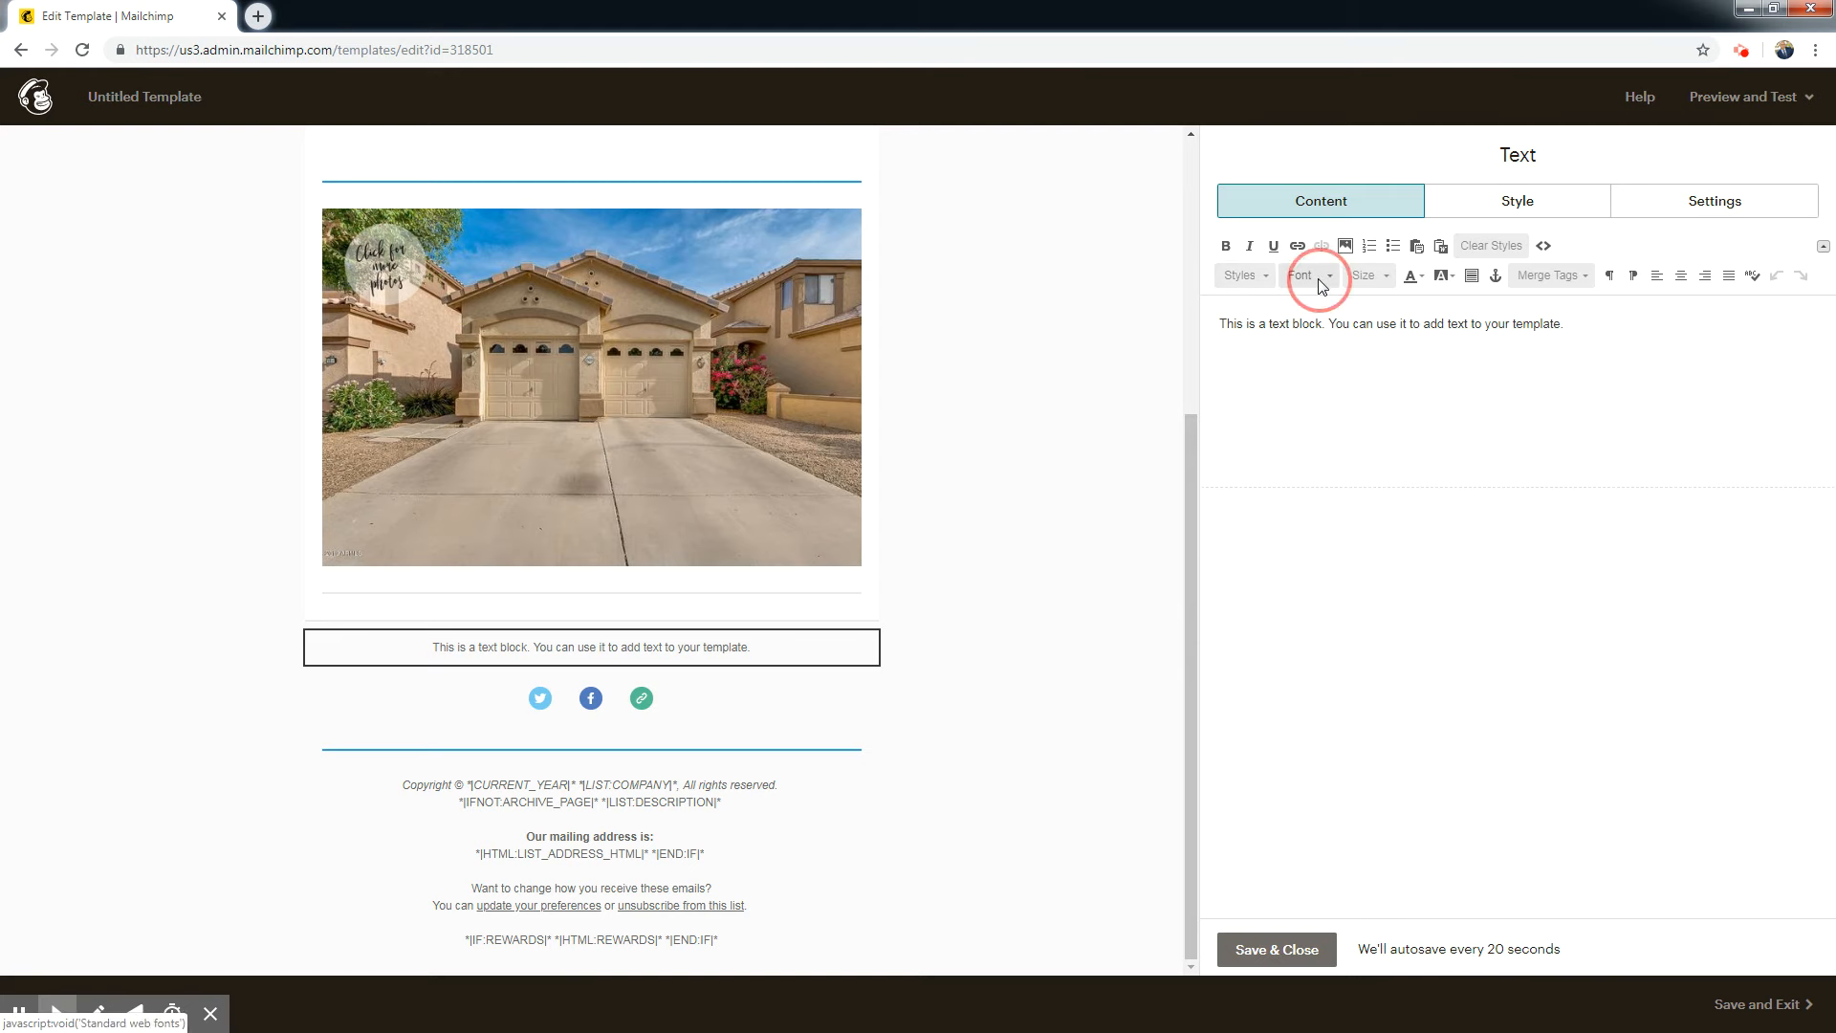
left_click(1542, 349)
left_click(1366, 276)
left_click(1368, 374)
left_click_drag(1571, 329, 1130, 315)
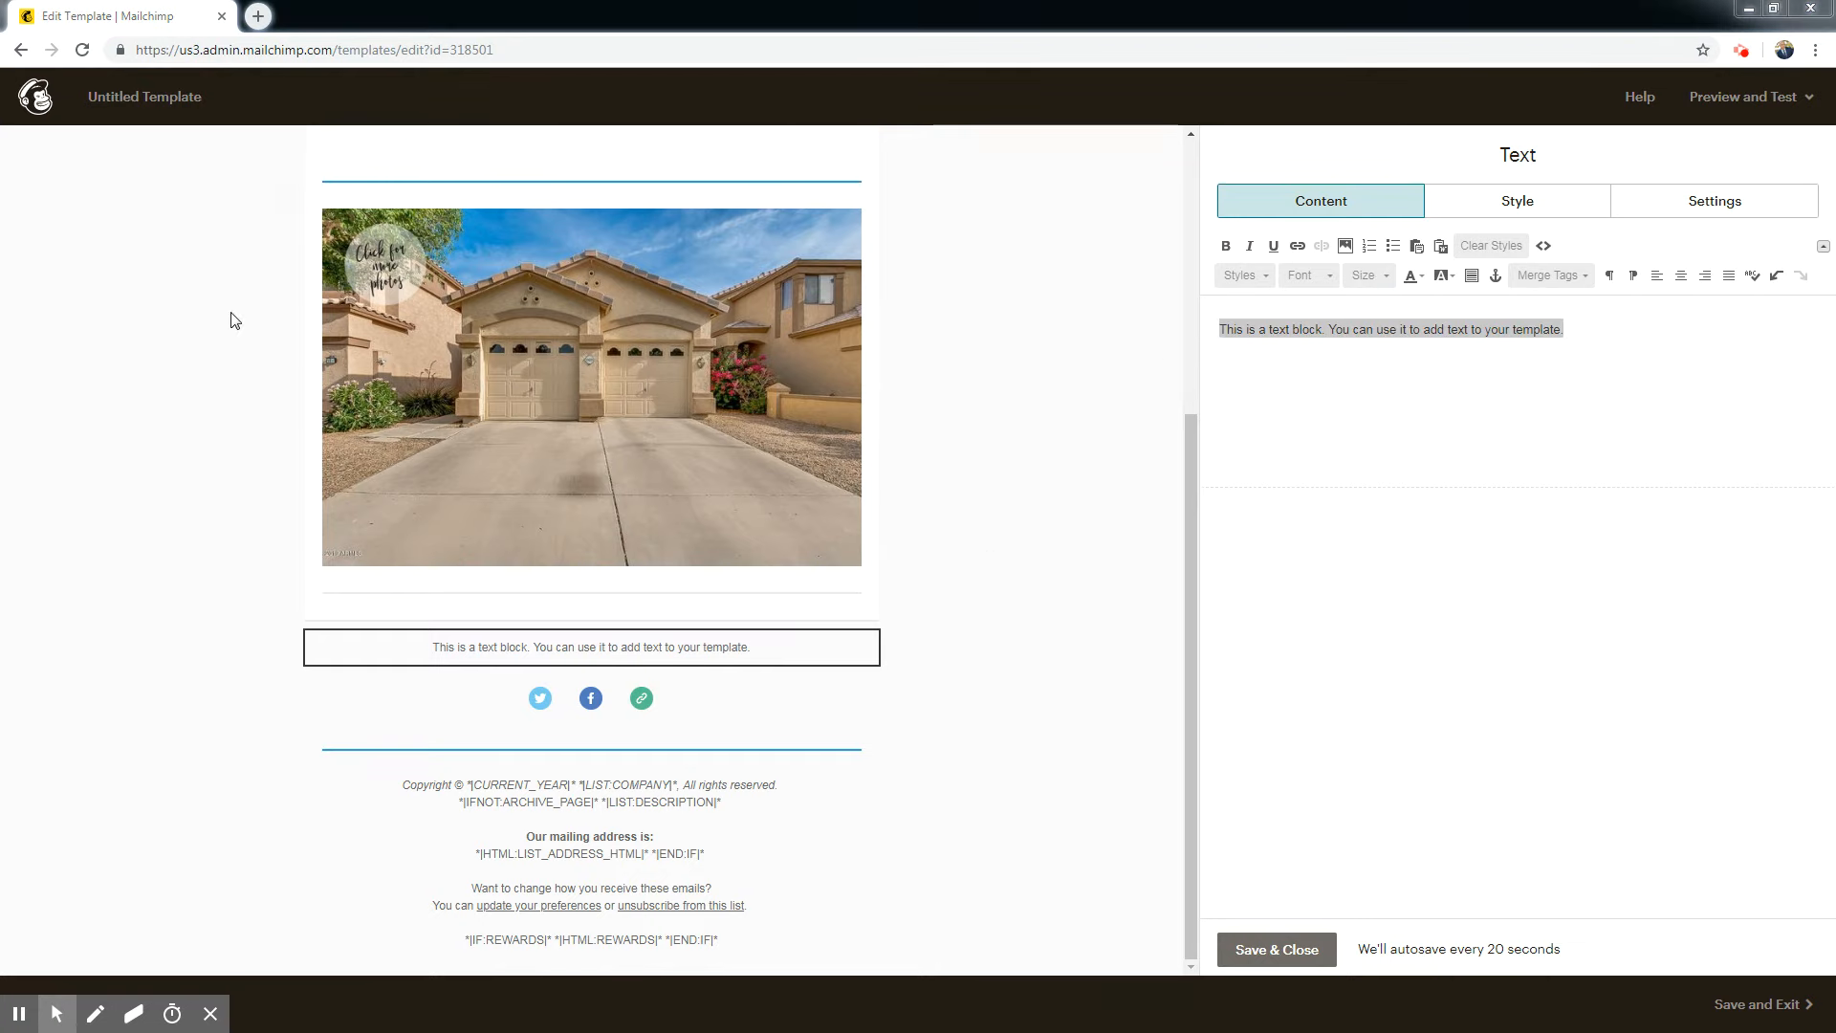
left_click(1647, 372)
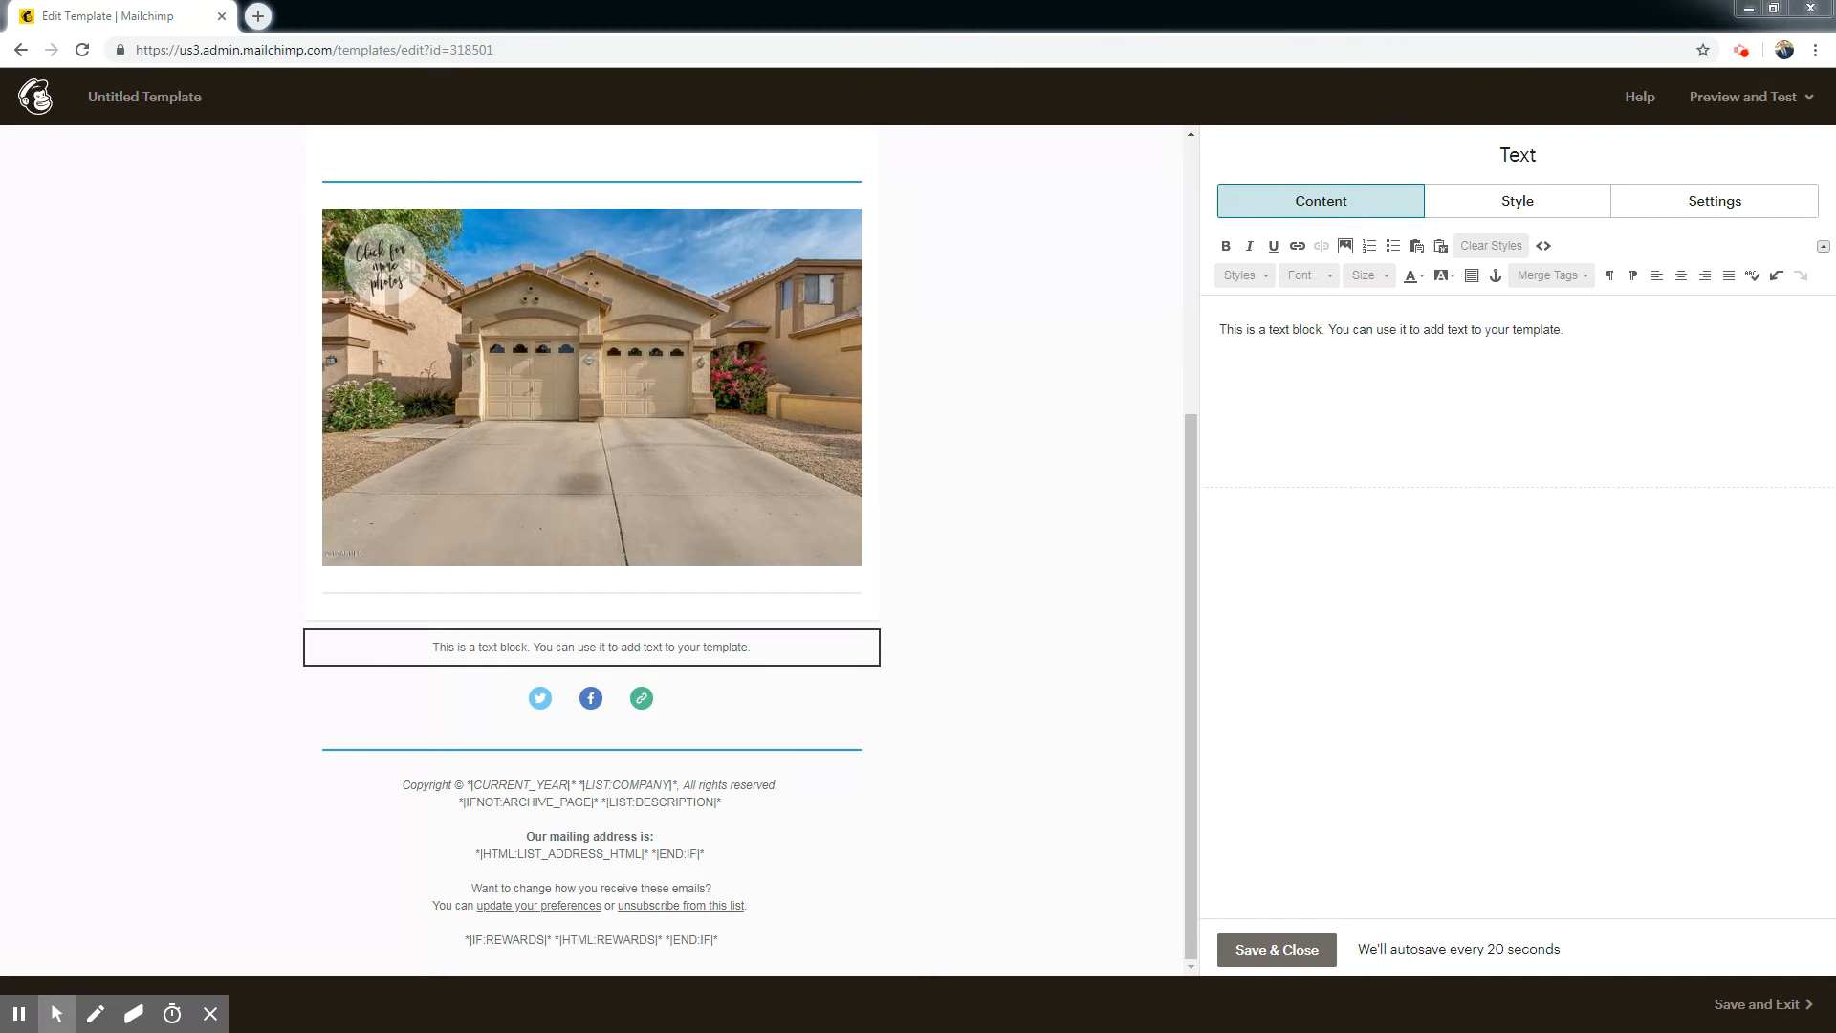
Replace the placeholder text in the new text block with "We just SOLD your neighbor's house on".
key("BackSpace")
key("BackSpace")
key("BackSpace")
key("BackSpace")
key("BackSpace")
key("BackSpace")
key("BackSpace")
key("BackSpace")
key("BackSpace")
key("BackSpace")
key("BackSpace")
key("BackSpace")
key("BackSpace")
key("BackSpace")
key("BackSpace")
key("BackSpace")
key("BackSpace")
key("BackSpace")
key("BackSpace")
key("BackSpace")
key("BackSpace")
key("BackSpace")
key("BackSpace")
key("BackSpace")
key("BackSpace")
key("BackSpace")
key("BackSpace")
key("BackSpace")
key("BackSpace")
key("BackSpace")
key("BackSpace")
key("BackSpace")
key("BackSpace")
key("BackSpace")
key("BackSpace")
key("BackSpace")
key("BackSpace")
key("BackSpace")
key("BackSpace")
key("BackSpace")
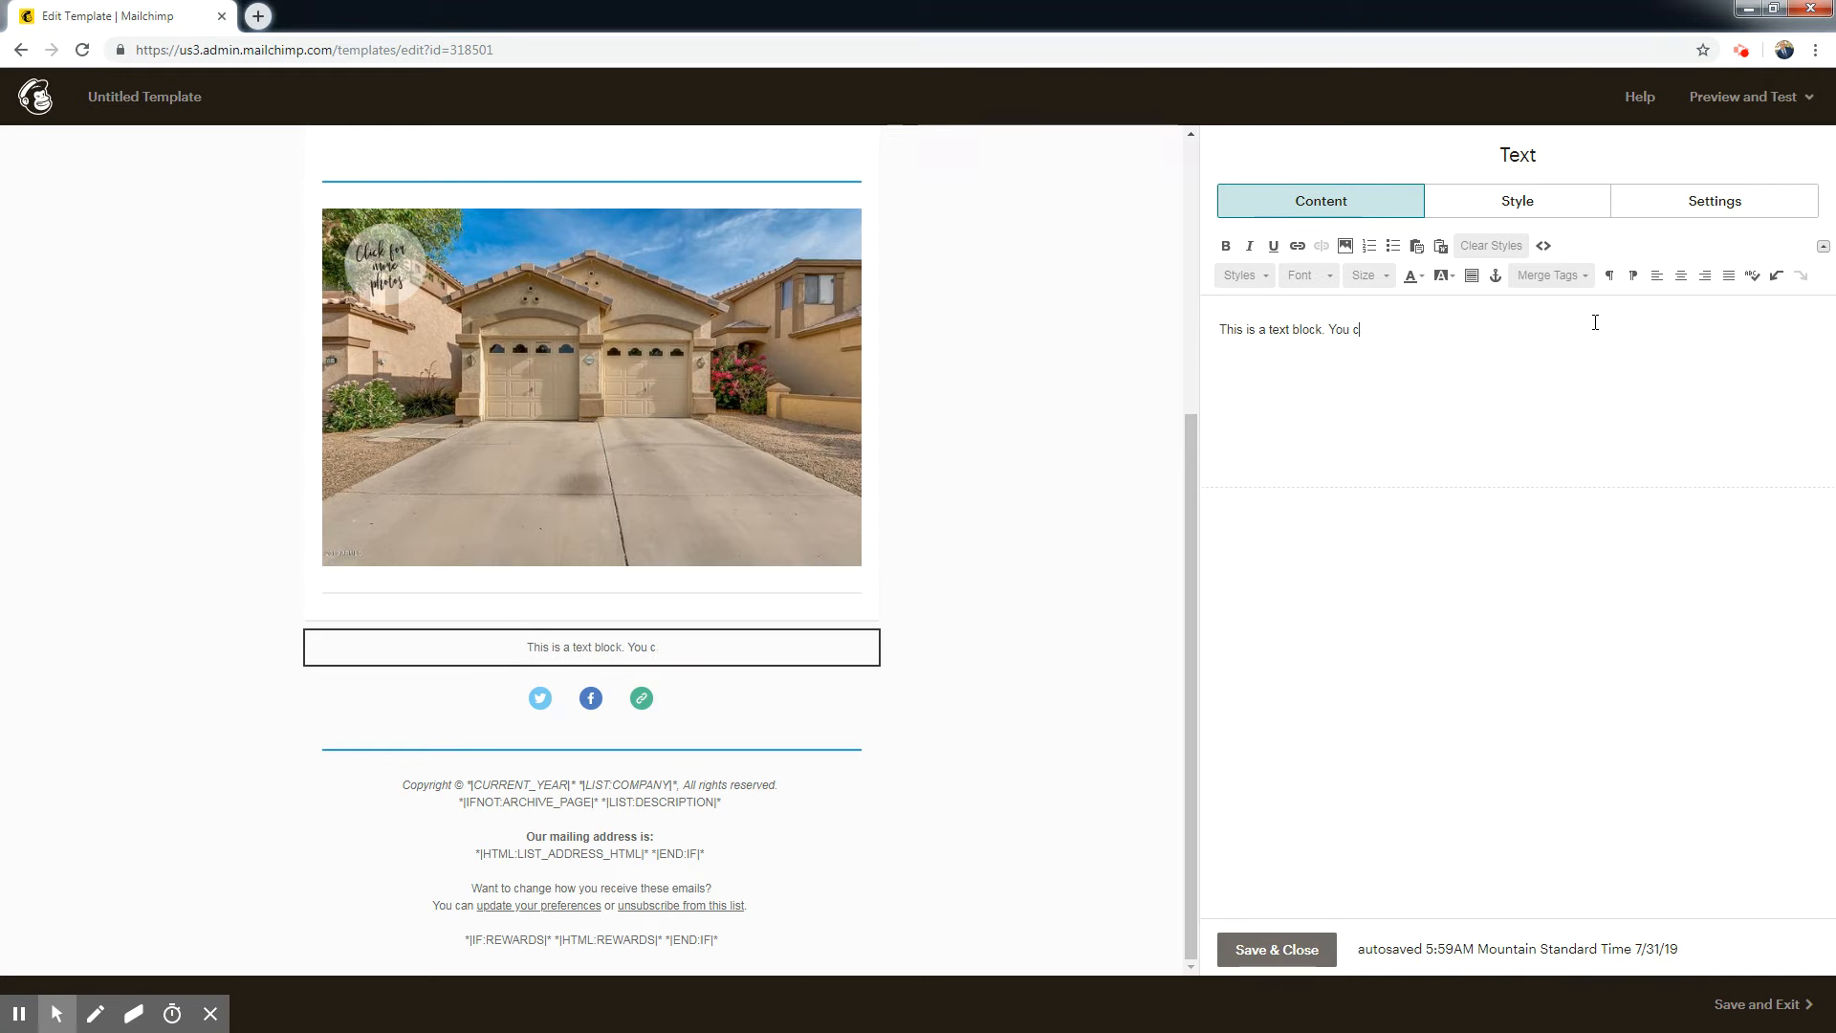
key("BackSpace")
key("BackSpace")
key("BackSpace")
key("BackSpace")
key("BackSpace")
type("We ")
type("jsu")
key("BackSpace")
type("u")
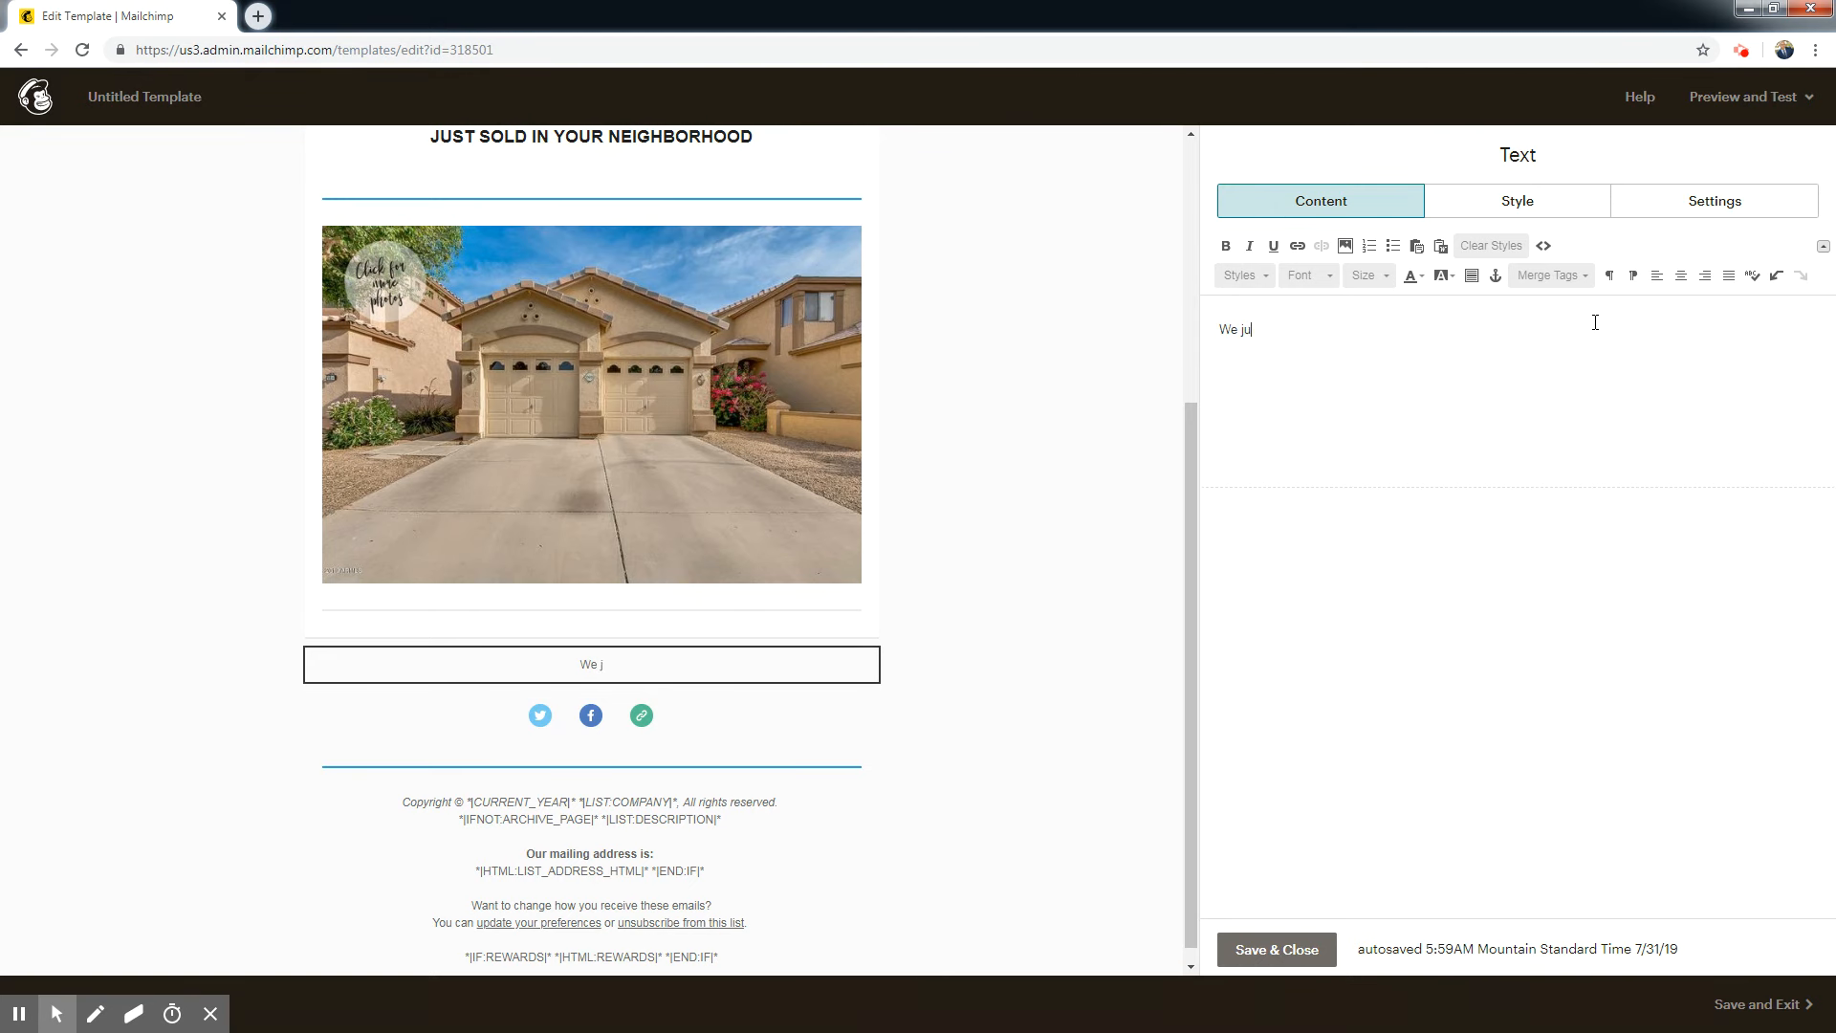
type("st SOLD your neighbor's house on")
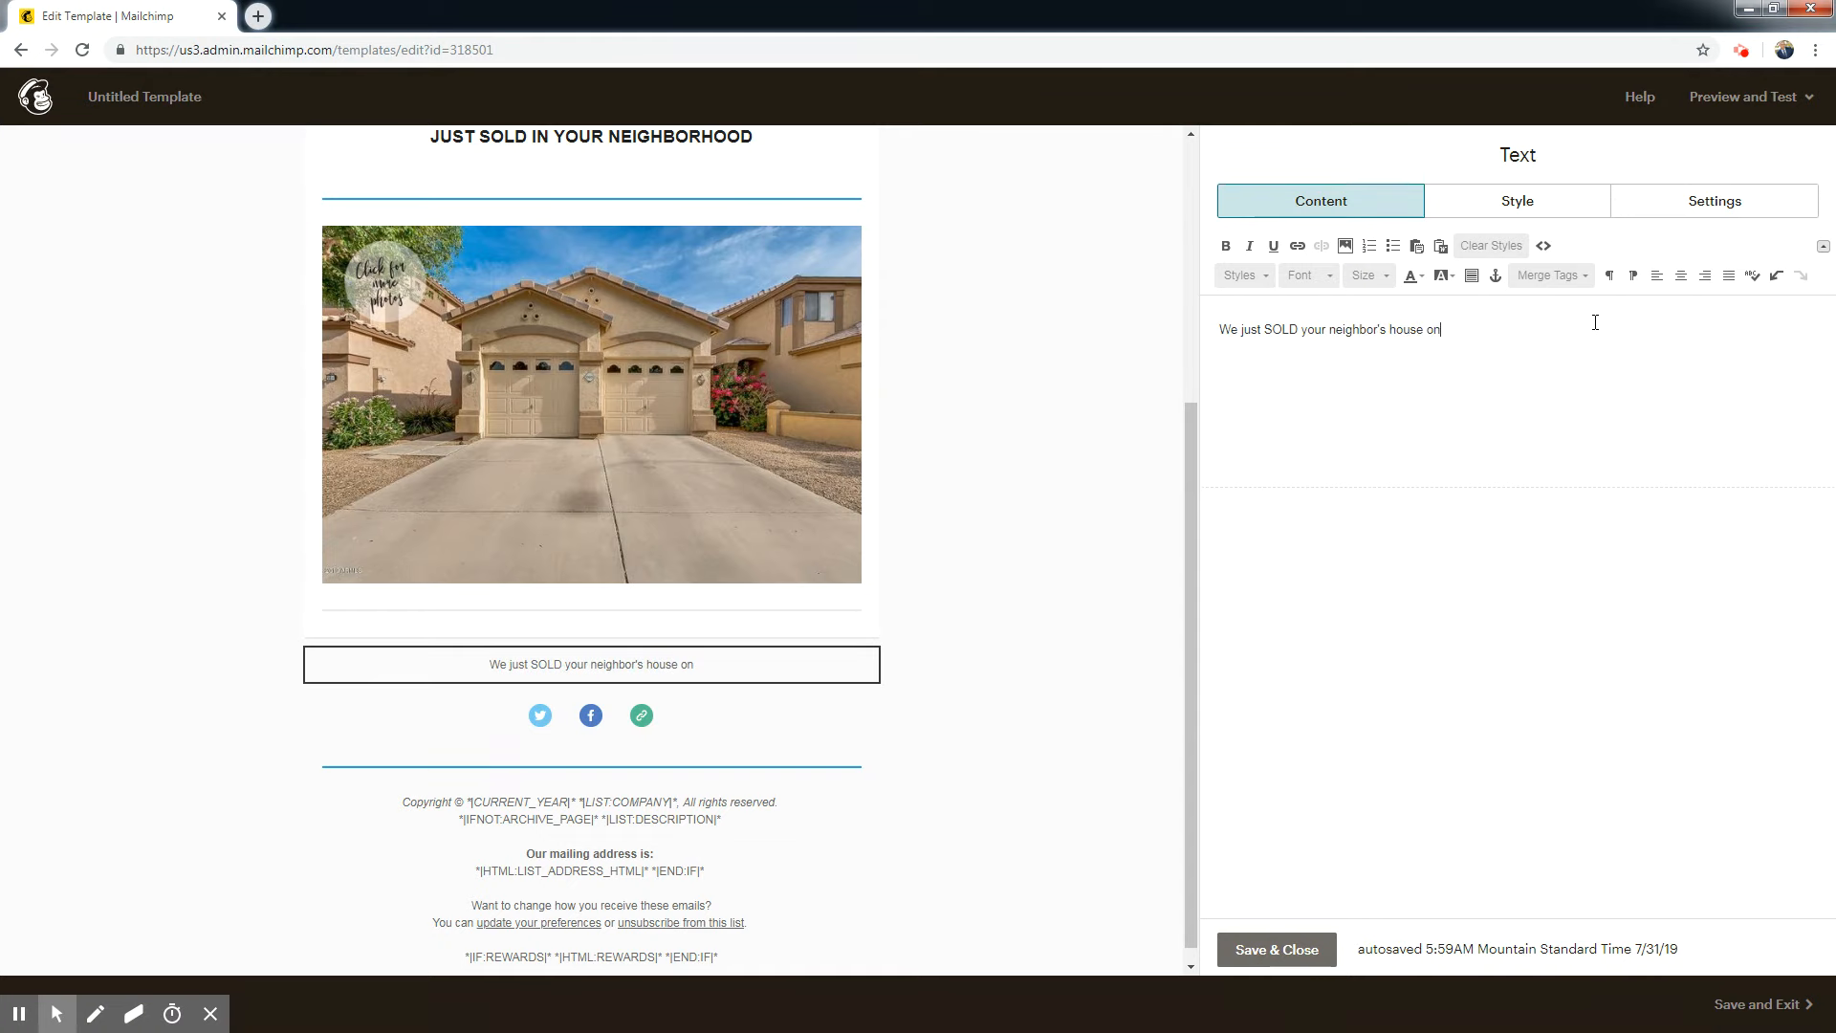
Centre the "We just SOLD your neighbor's house on" line.
left_click_drag(1467, 321, 1188, 322)
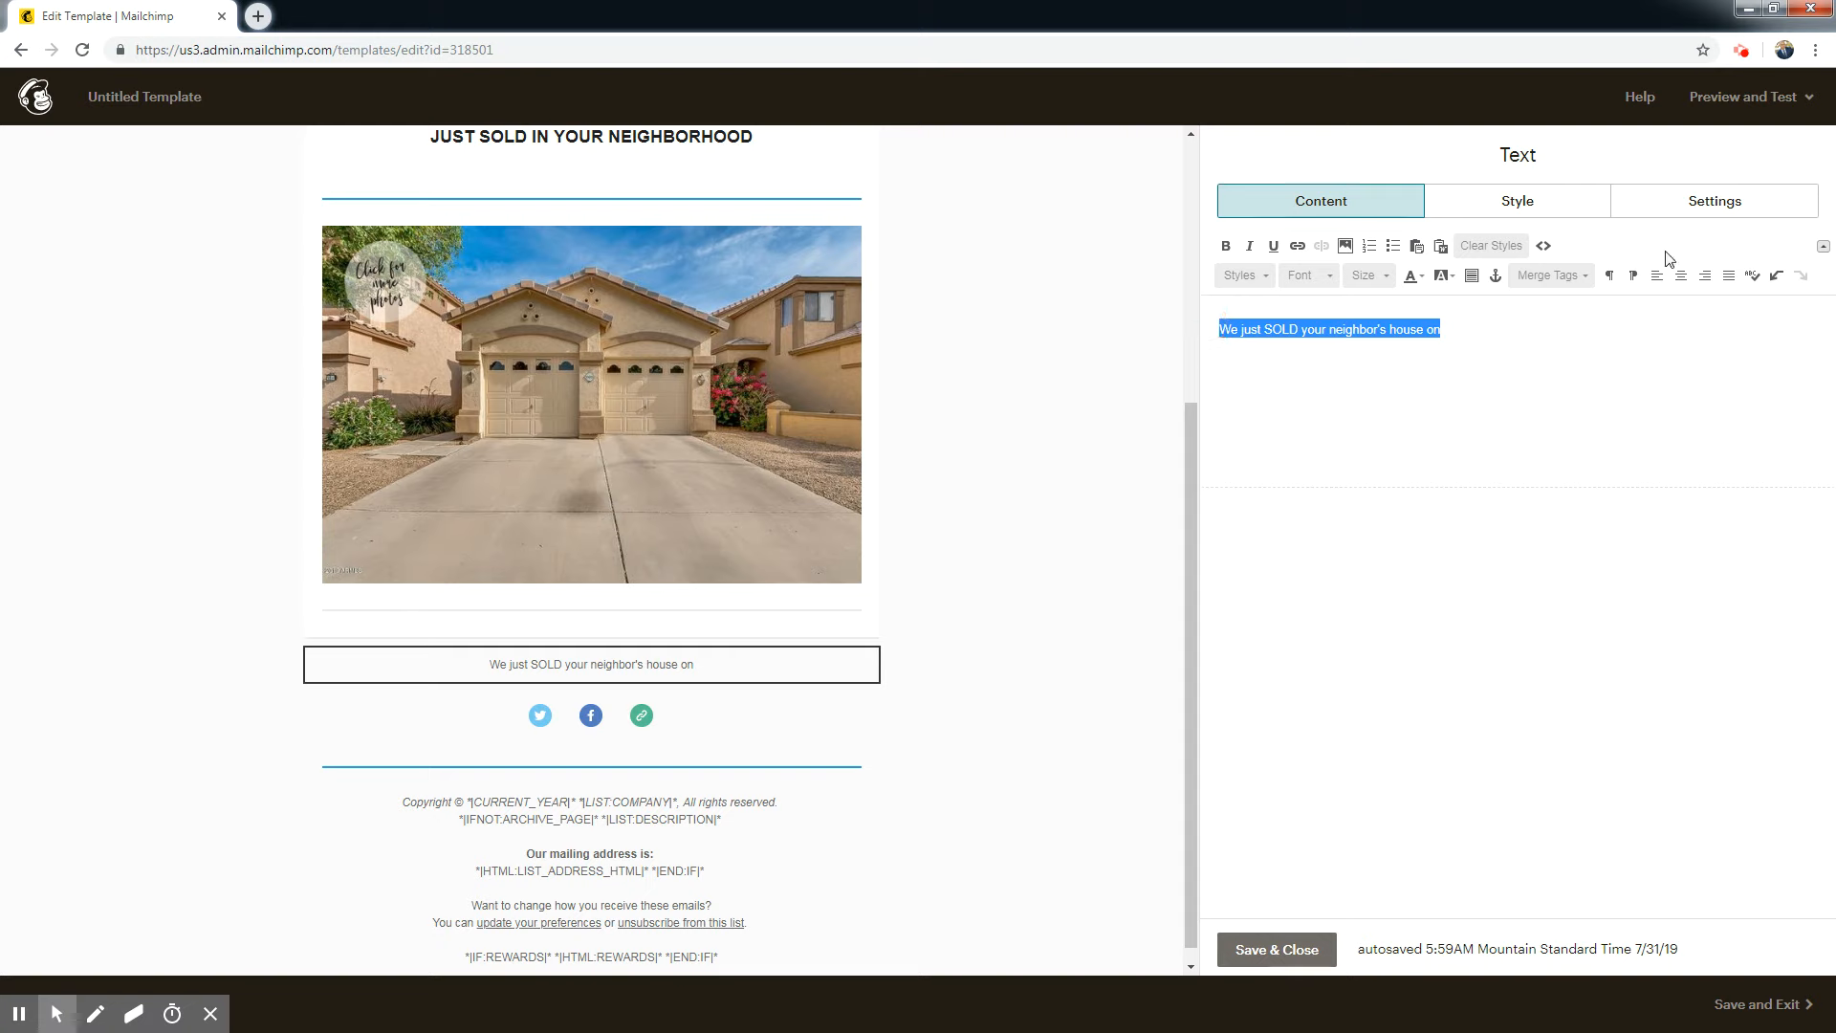
left_click(1680, 276)
left_click(1659, 329)
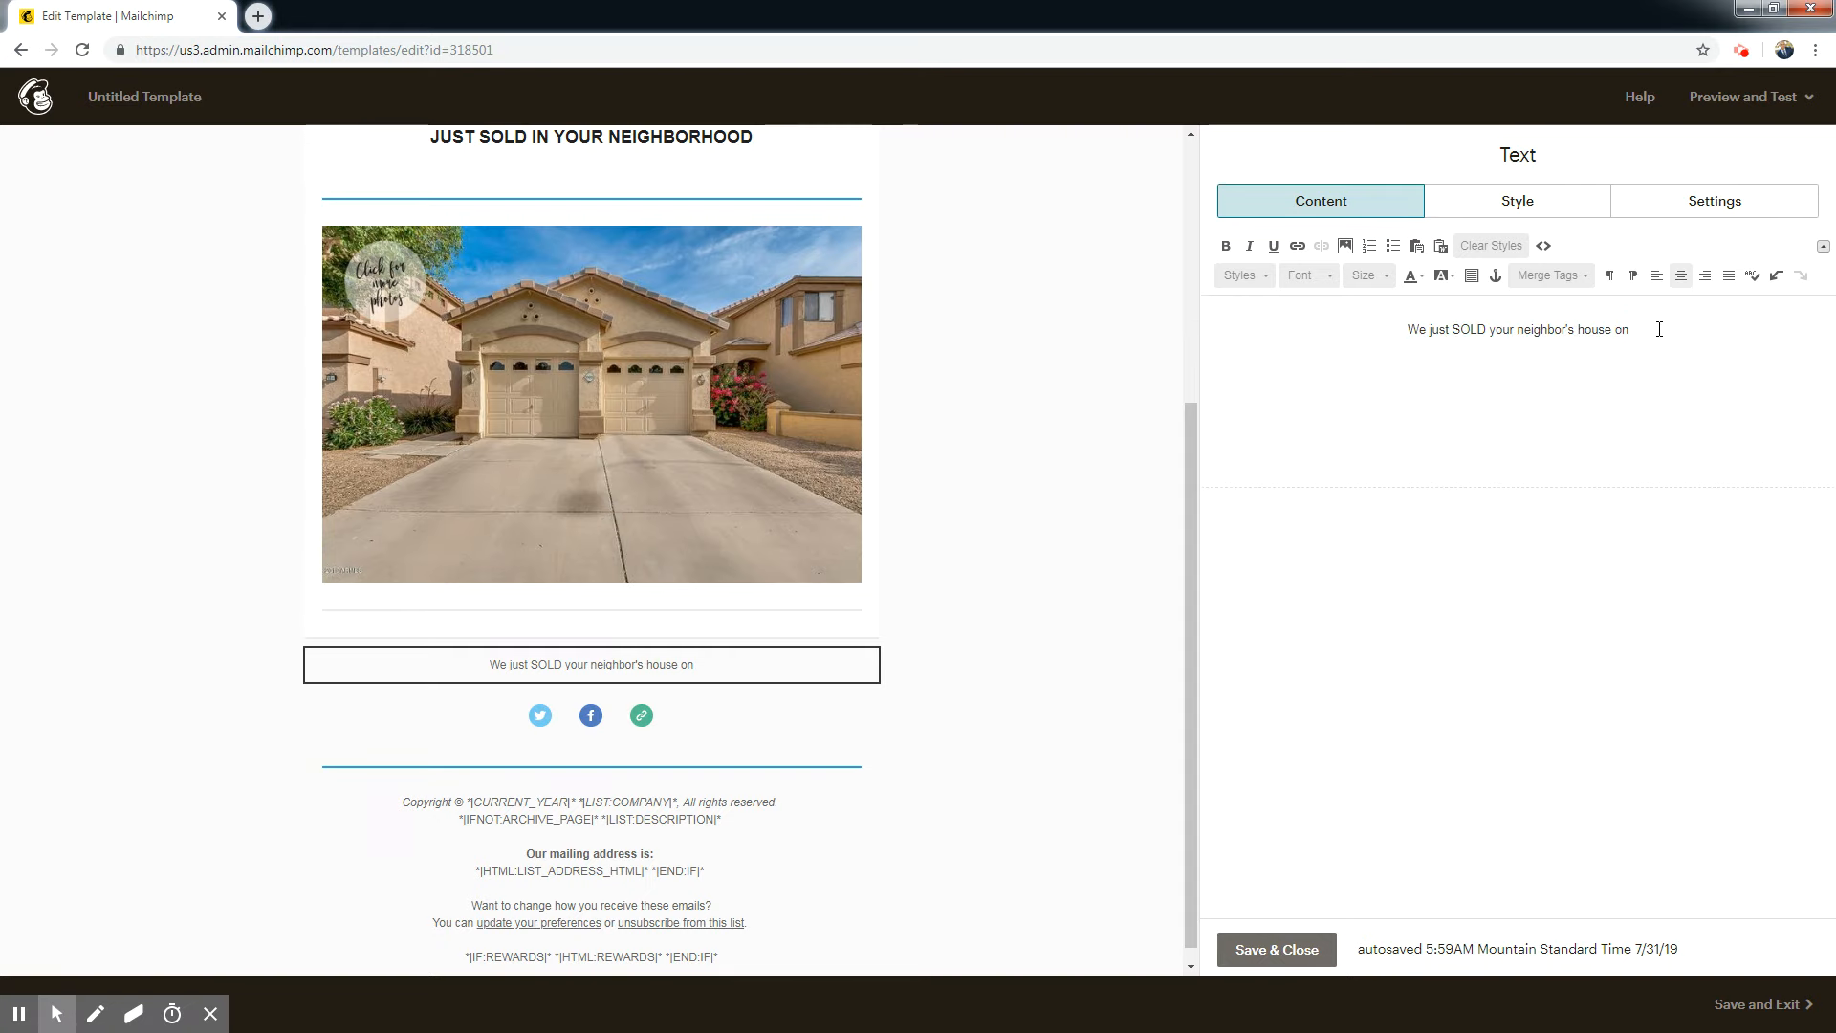
Leave a blank line under the sentence and enter the sold property's full address.
key("Return")
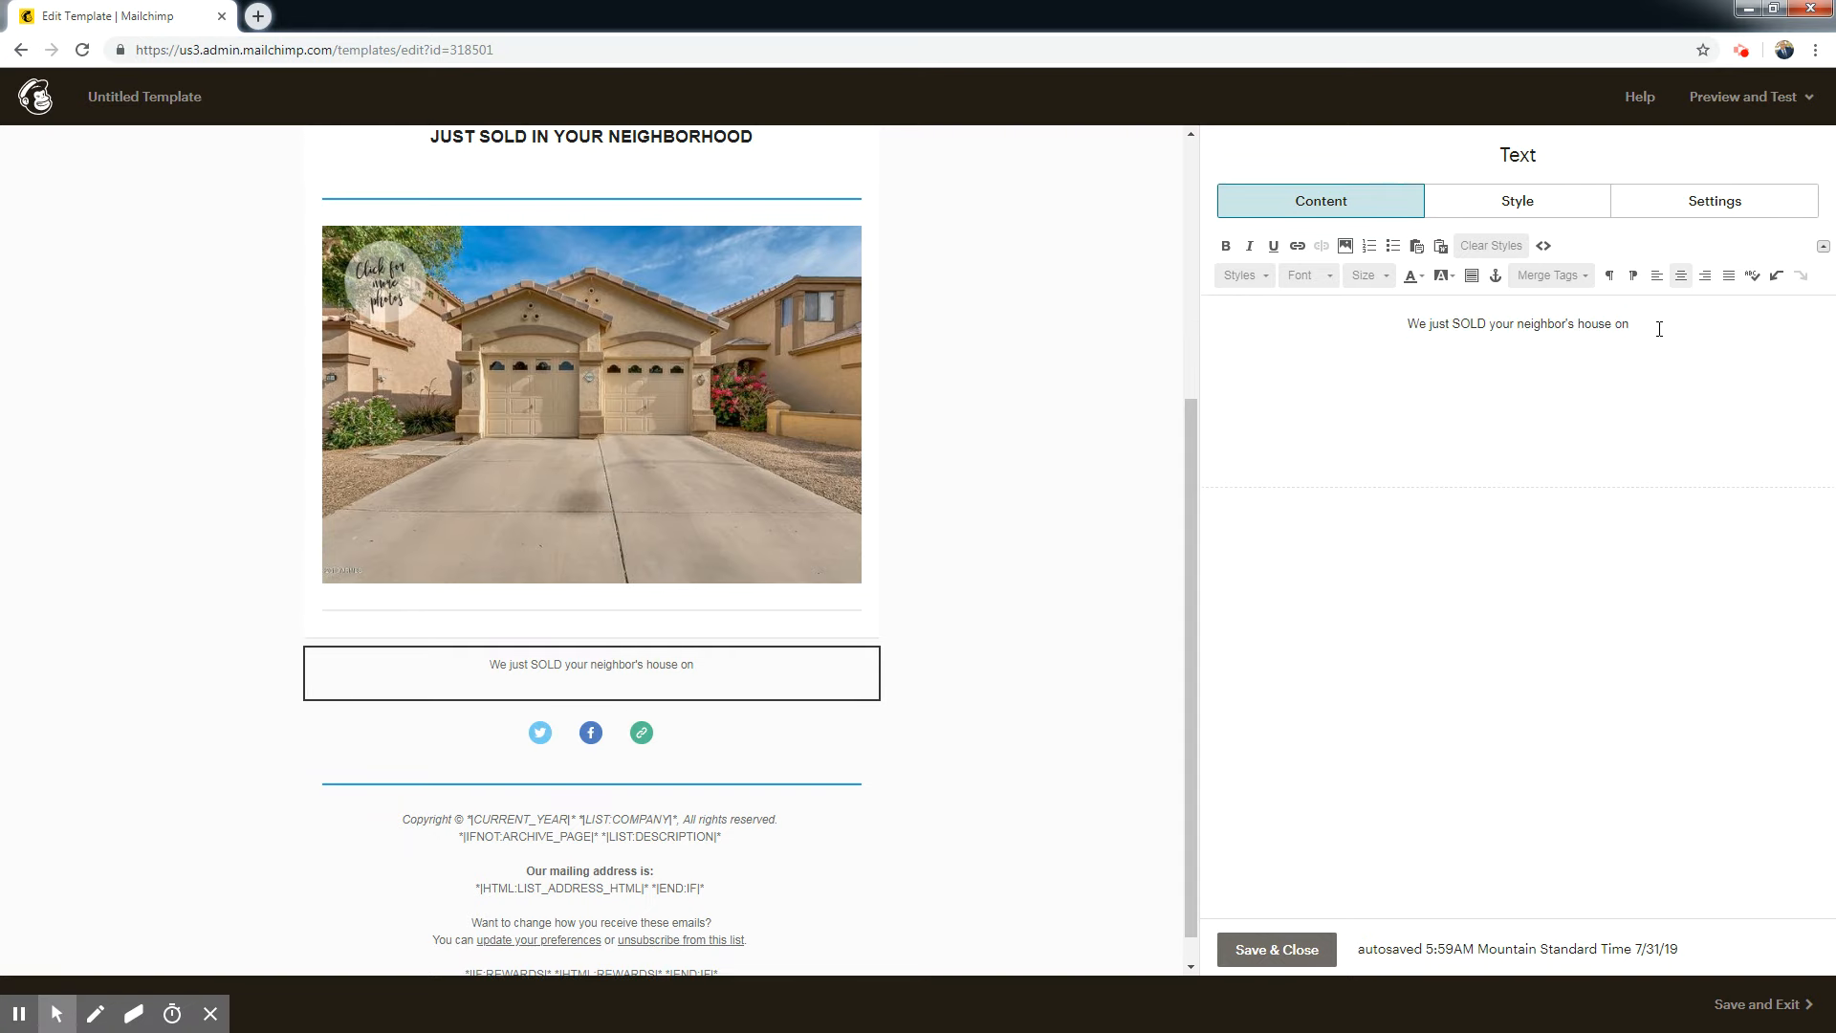
key("Return")
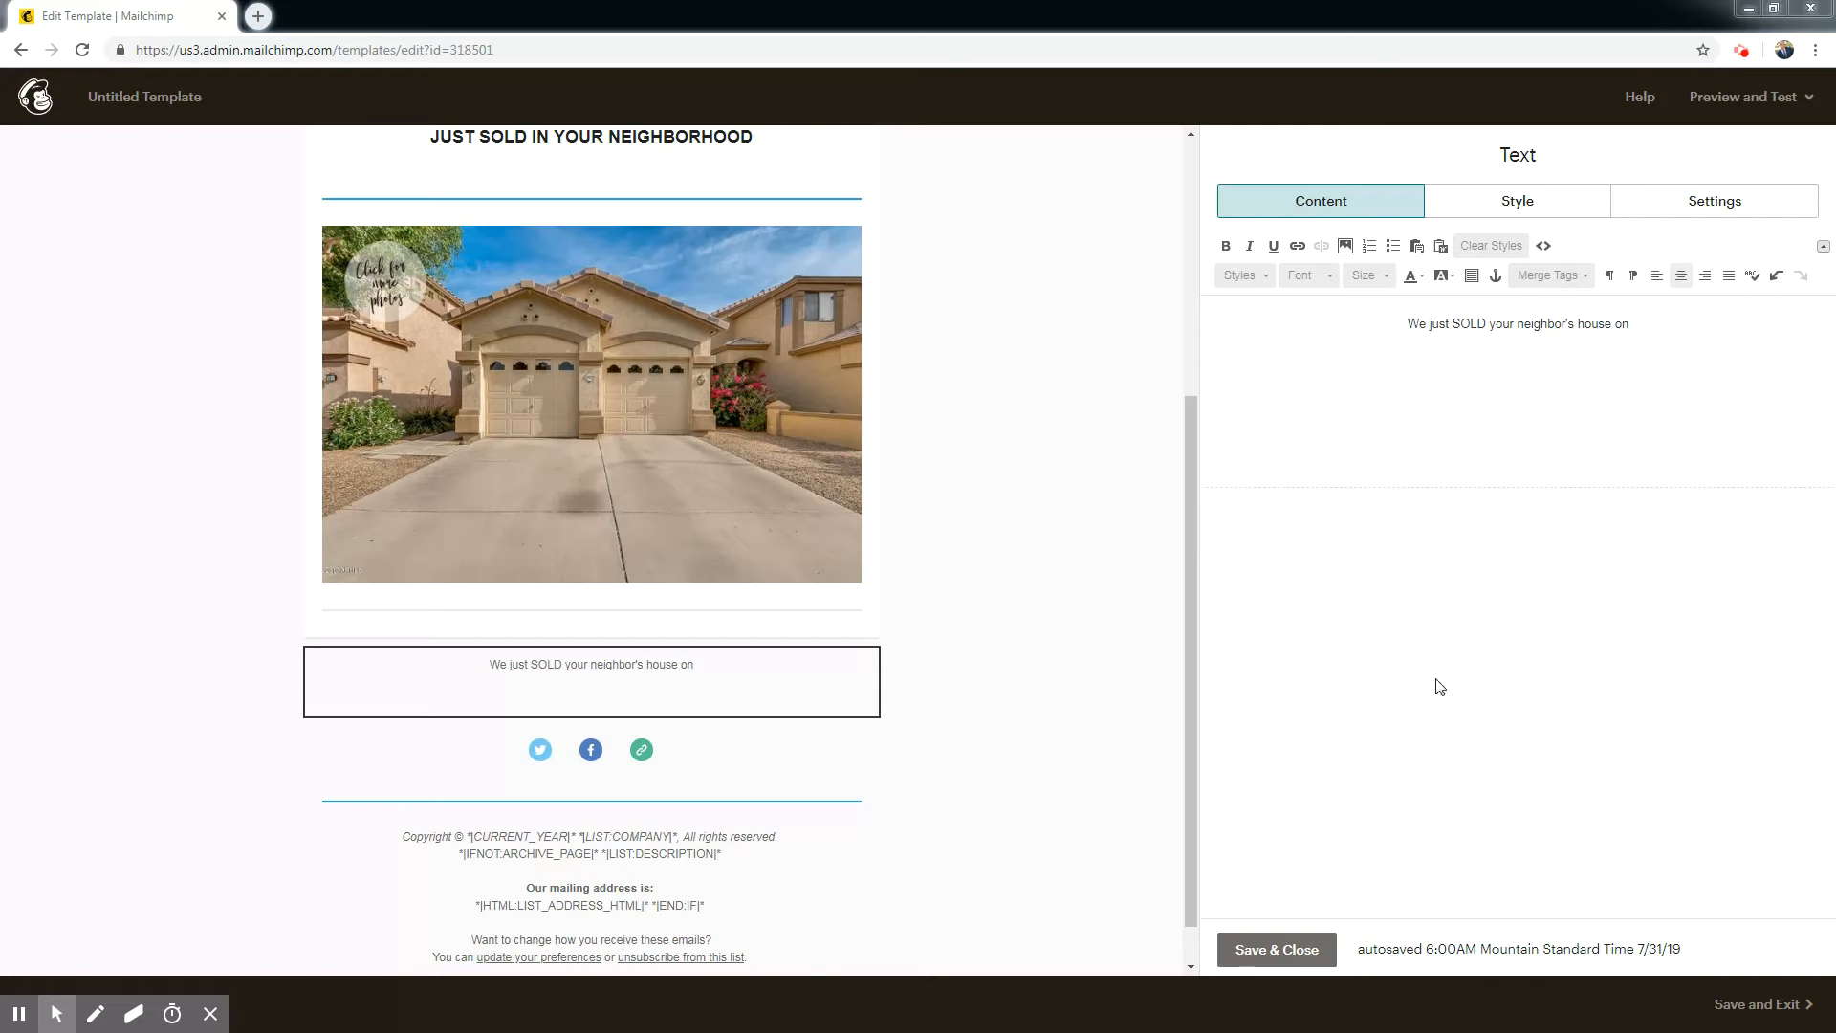
left_click(1657, 318)
key("Return")
key("Return")
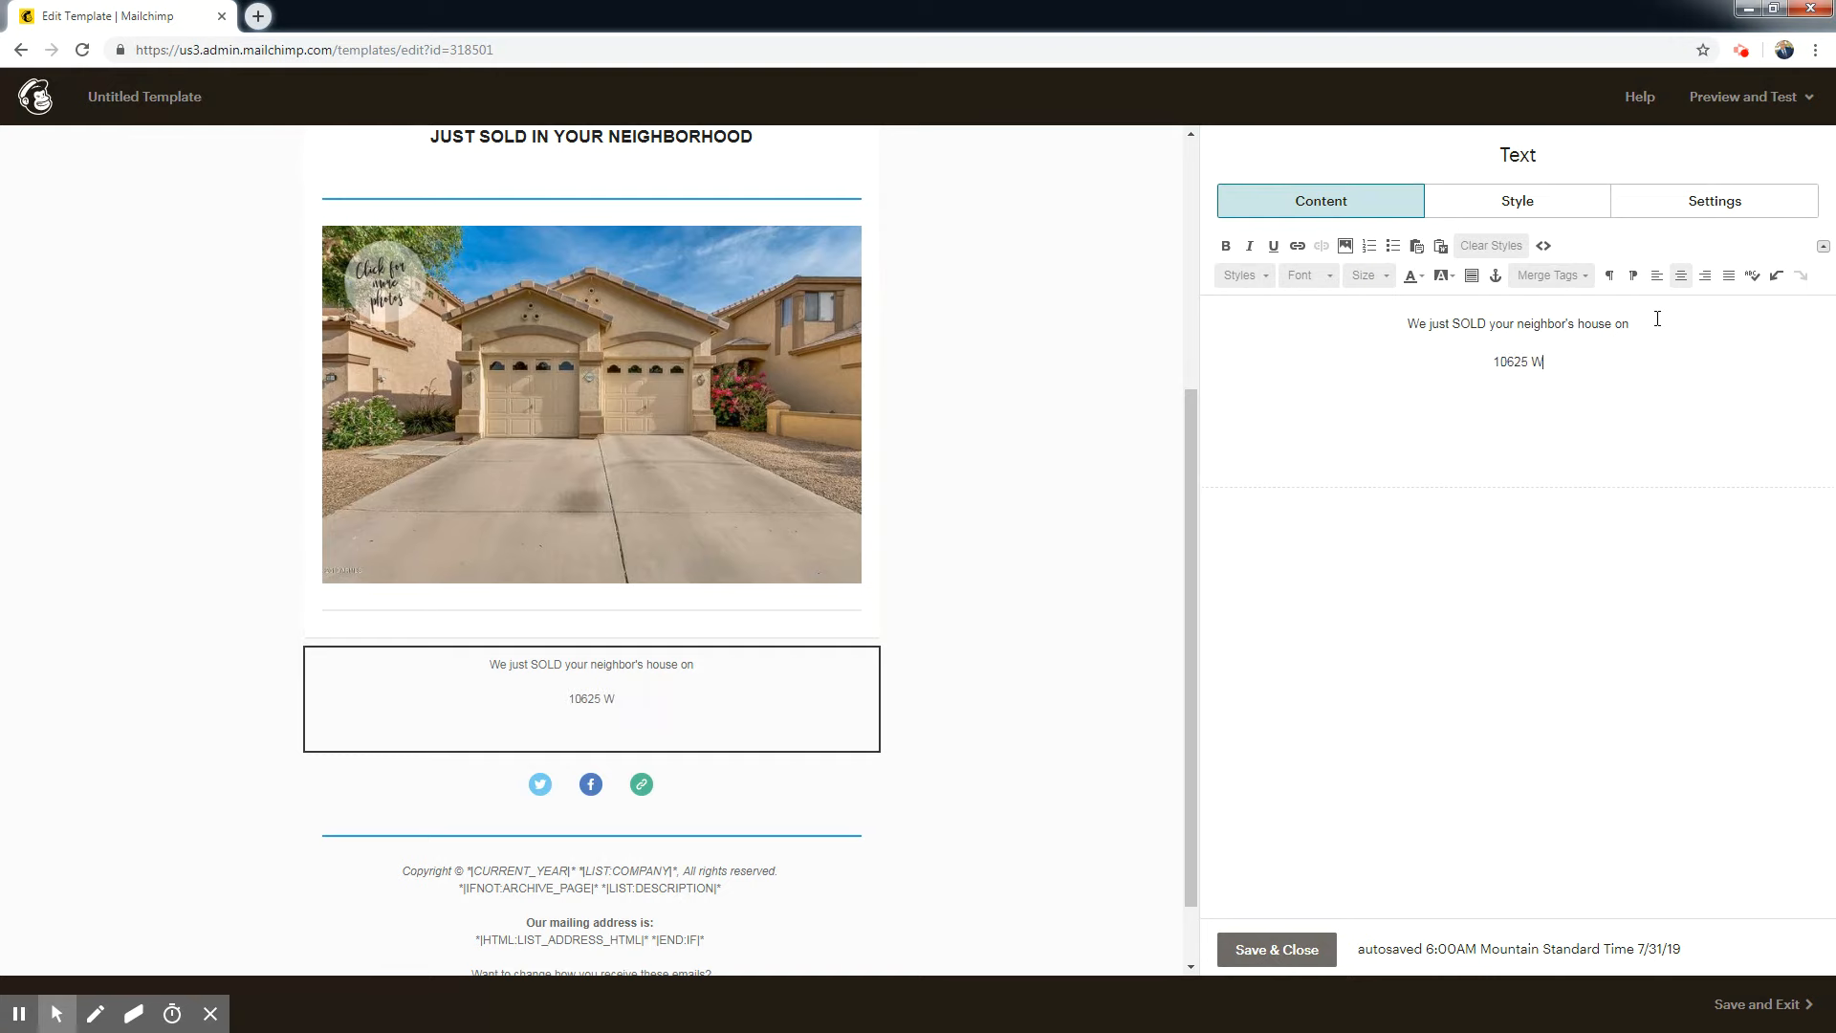
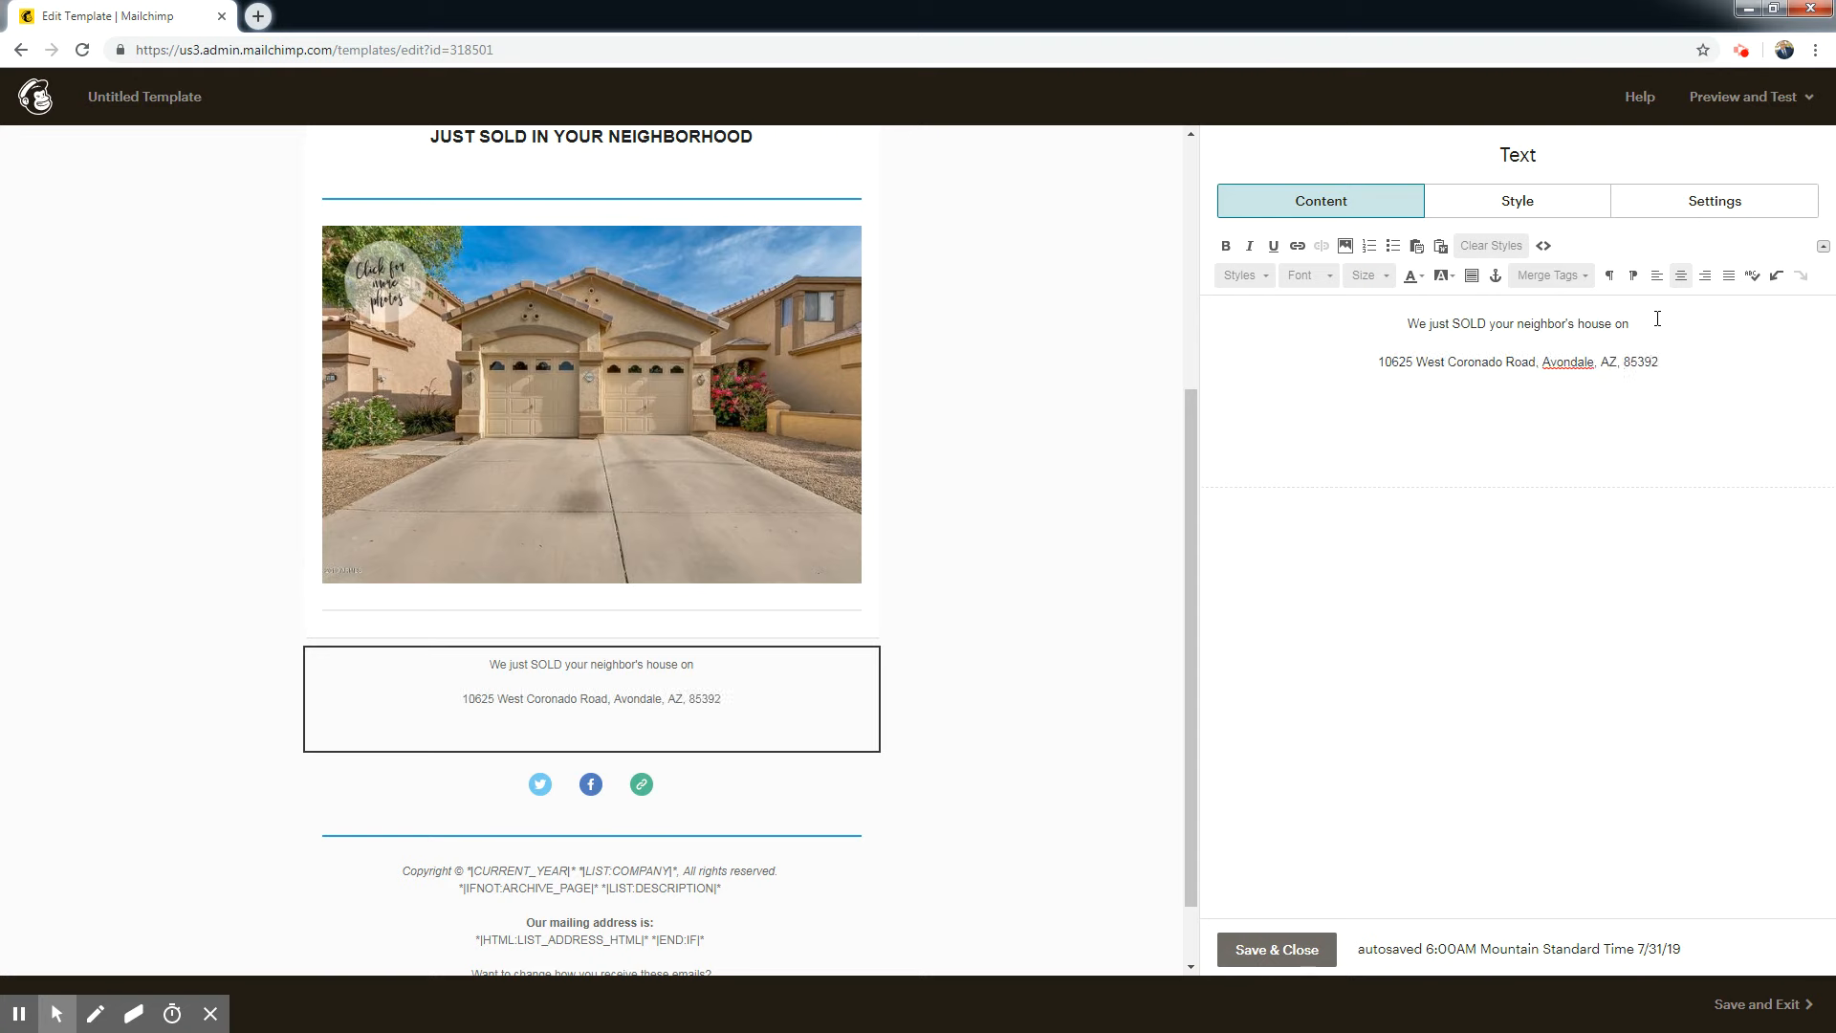
Make the property address bold and link it to the pasted web address of the listing.
left_click_drag(1706, 359, 1377, 364)
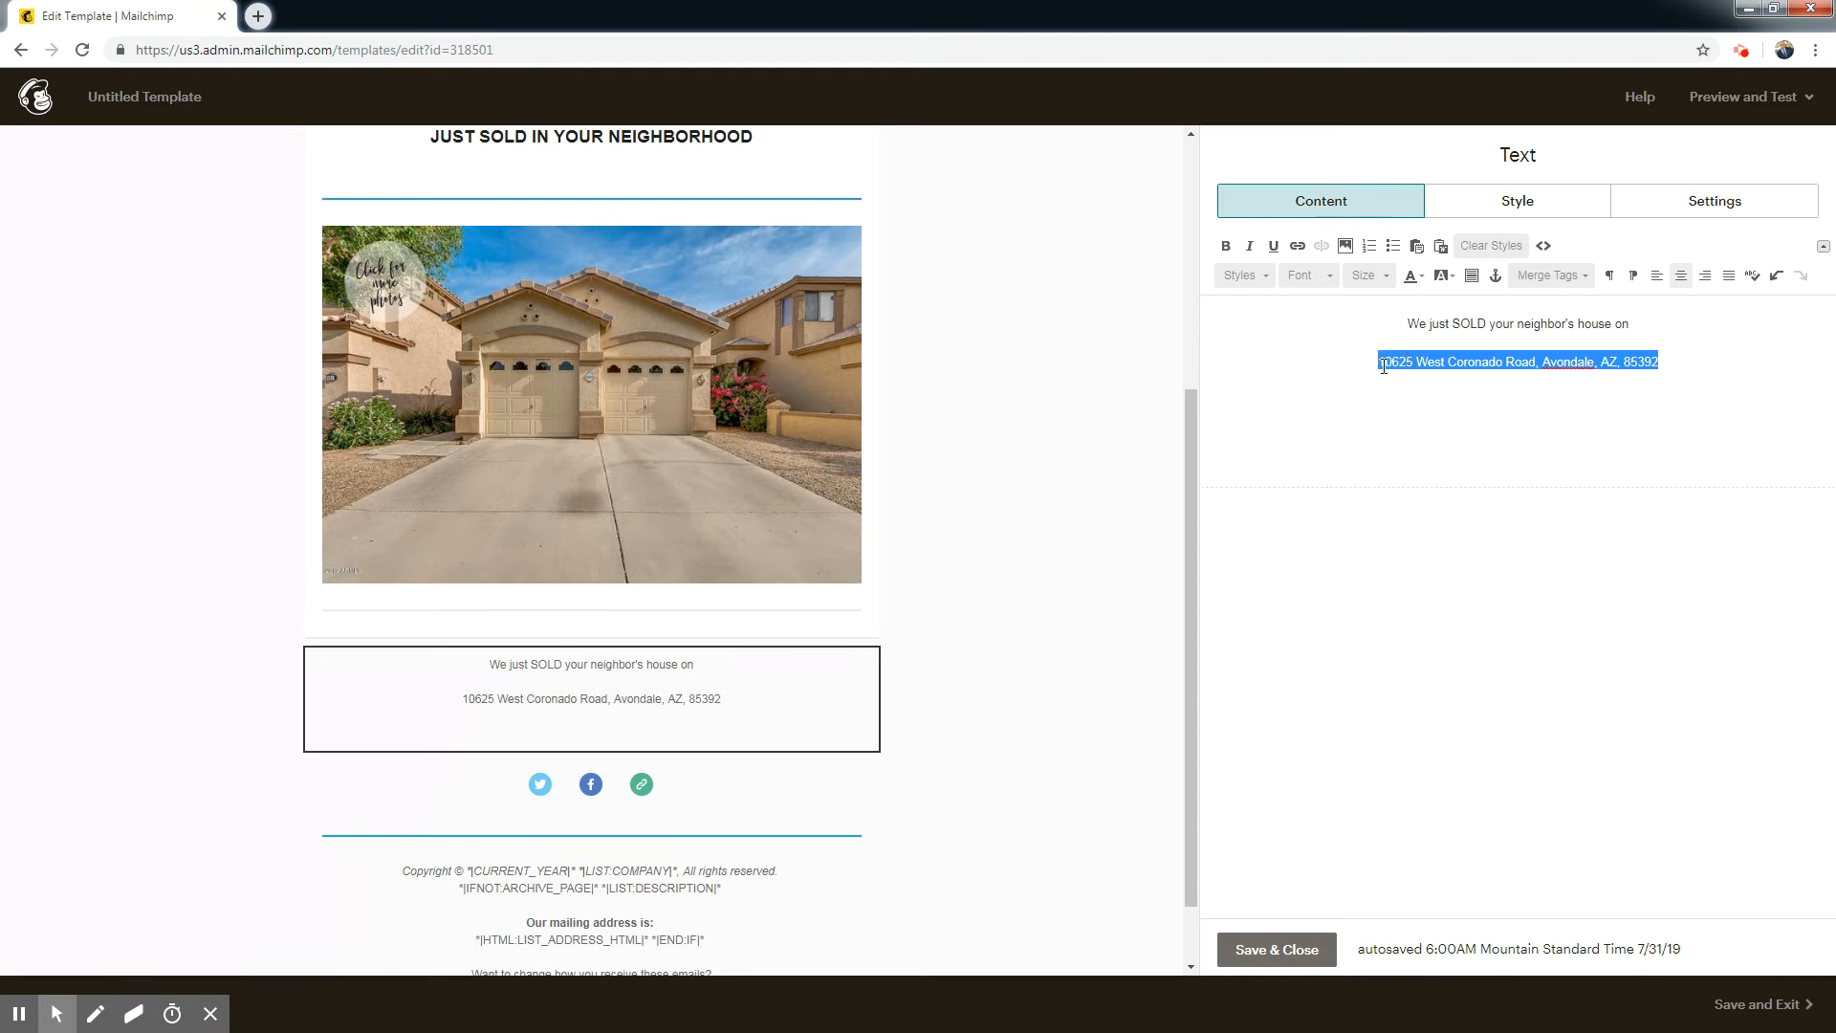
left_click(1226, 246)
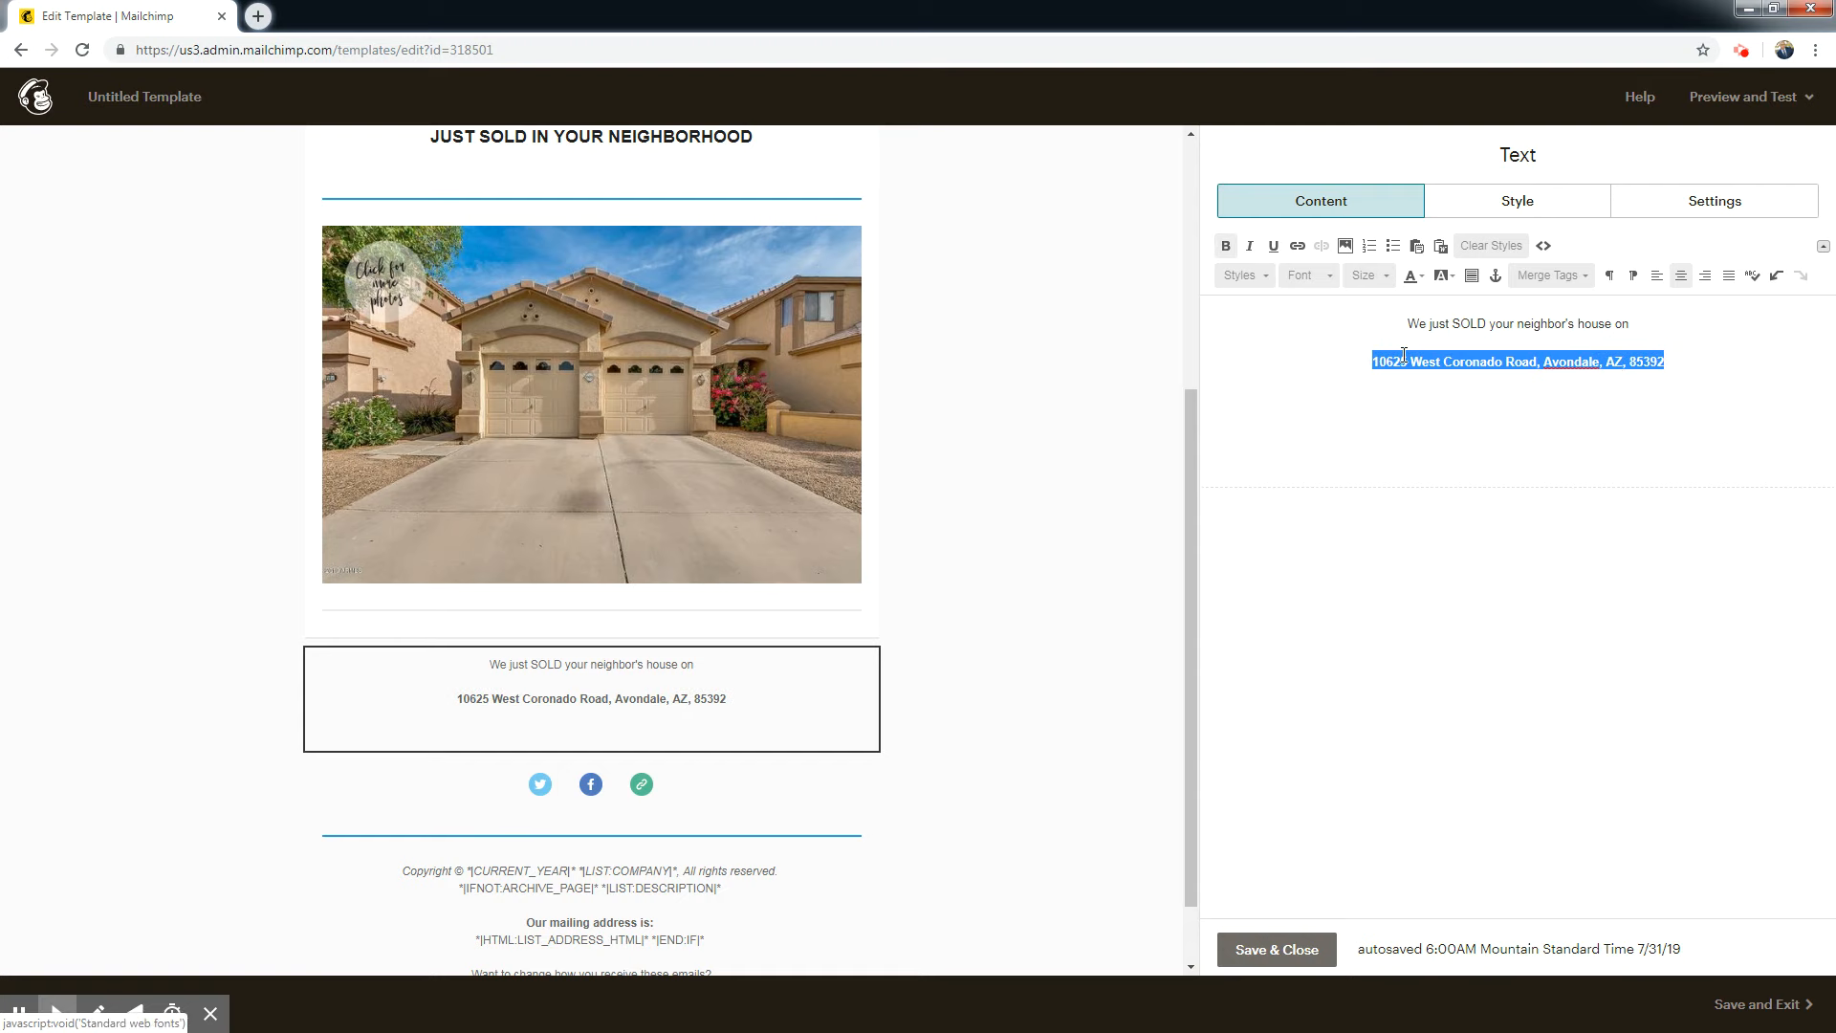
left_click(1298, 247)
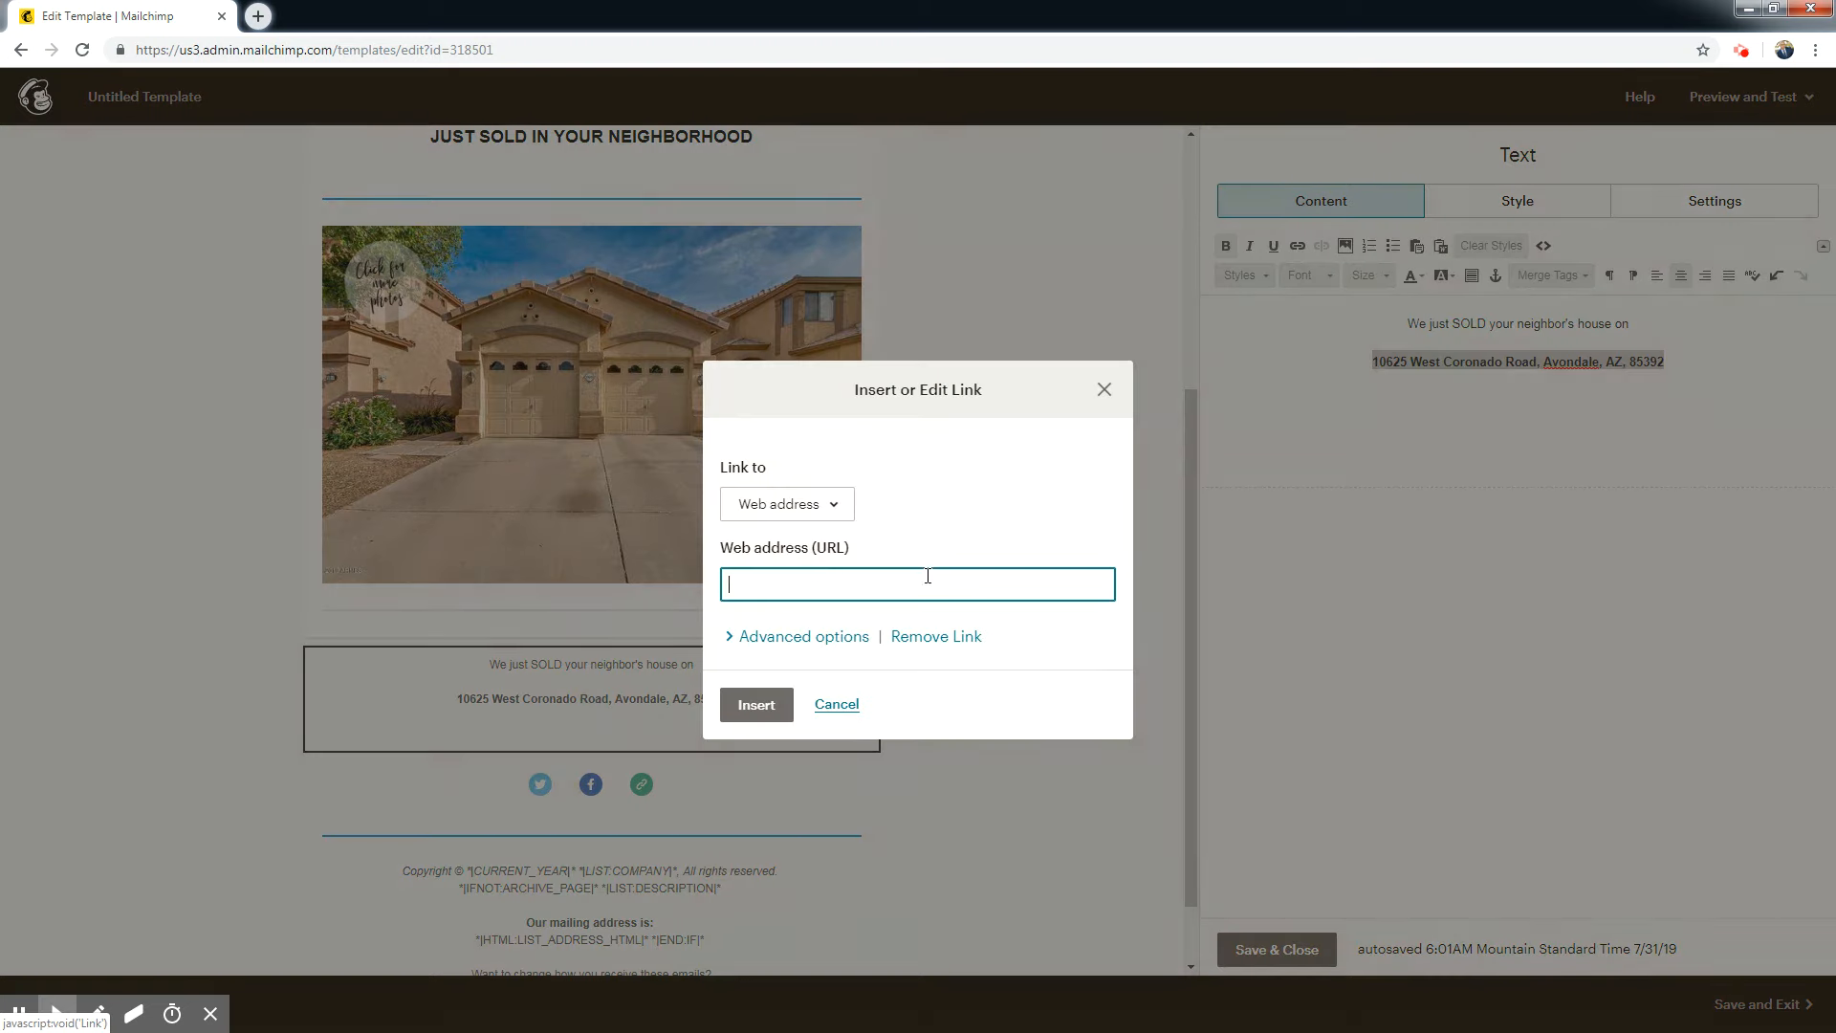
right_click(779, 588)
left_click(822, 702)
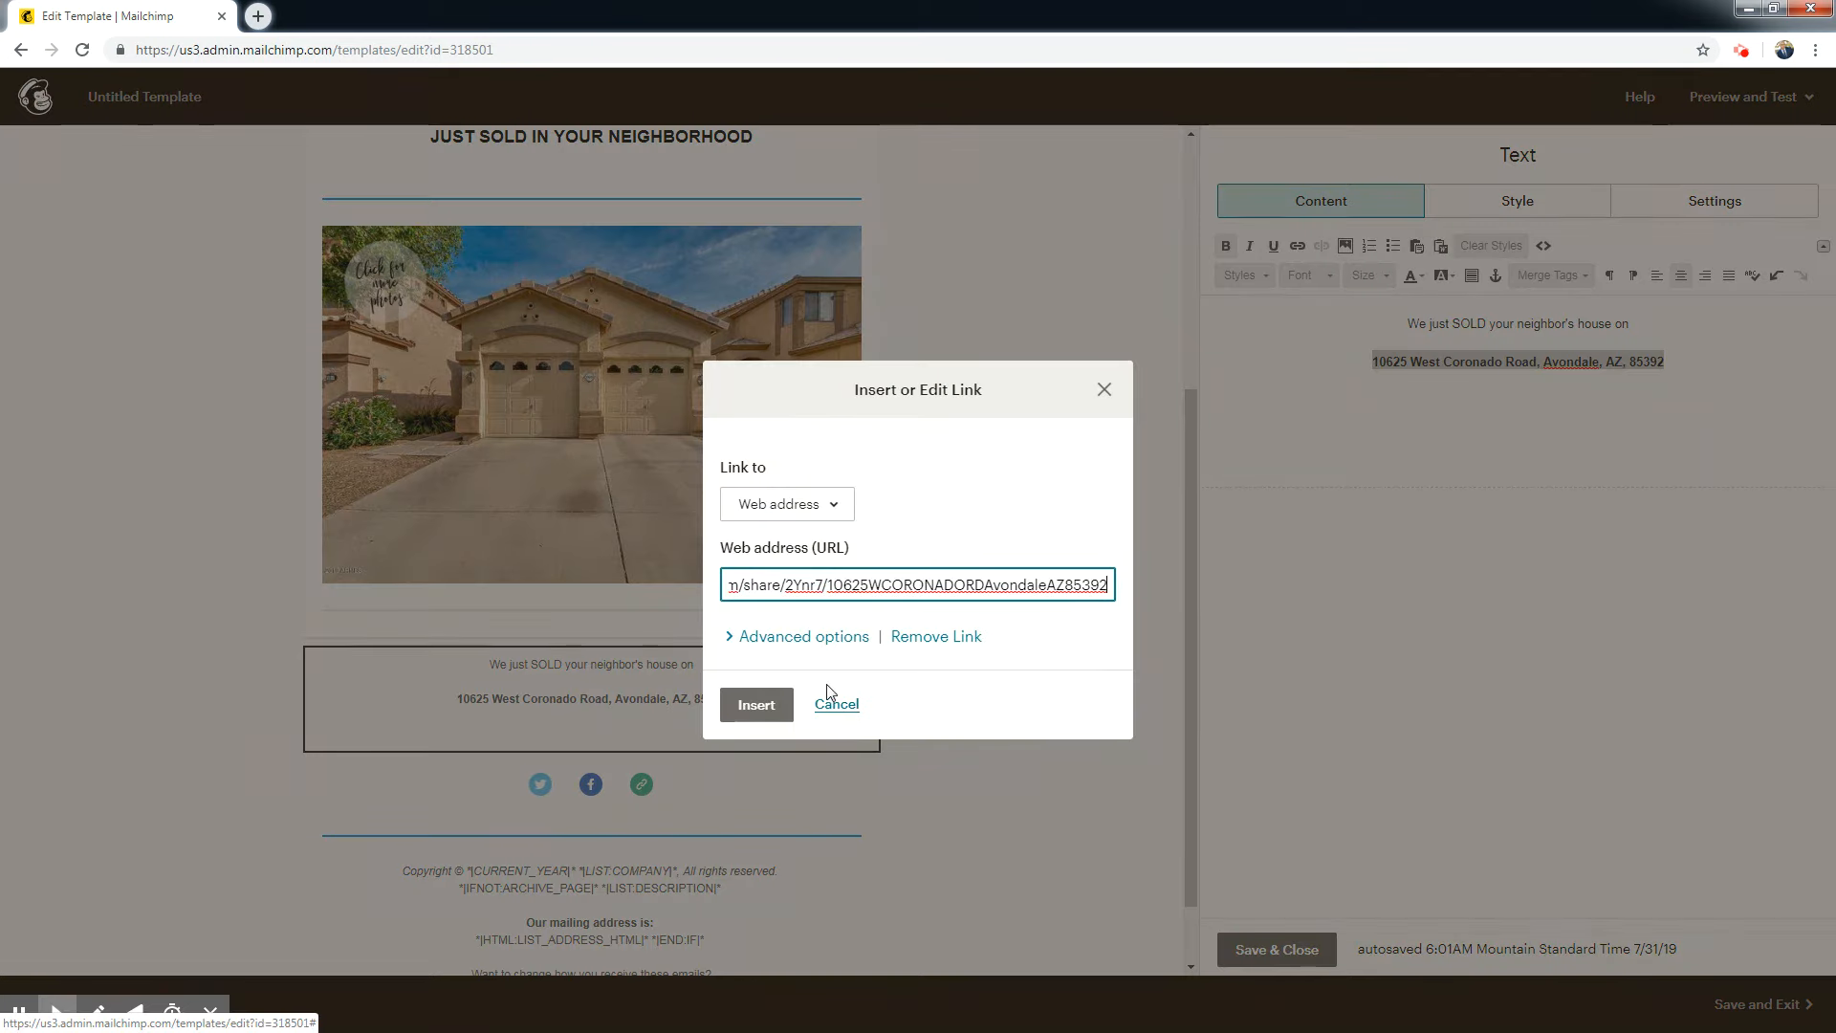
left_click(757, 707)
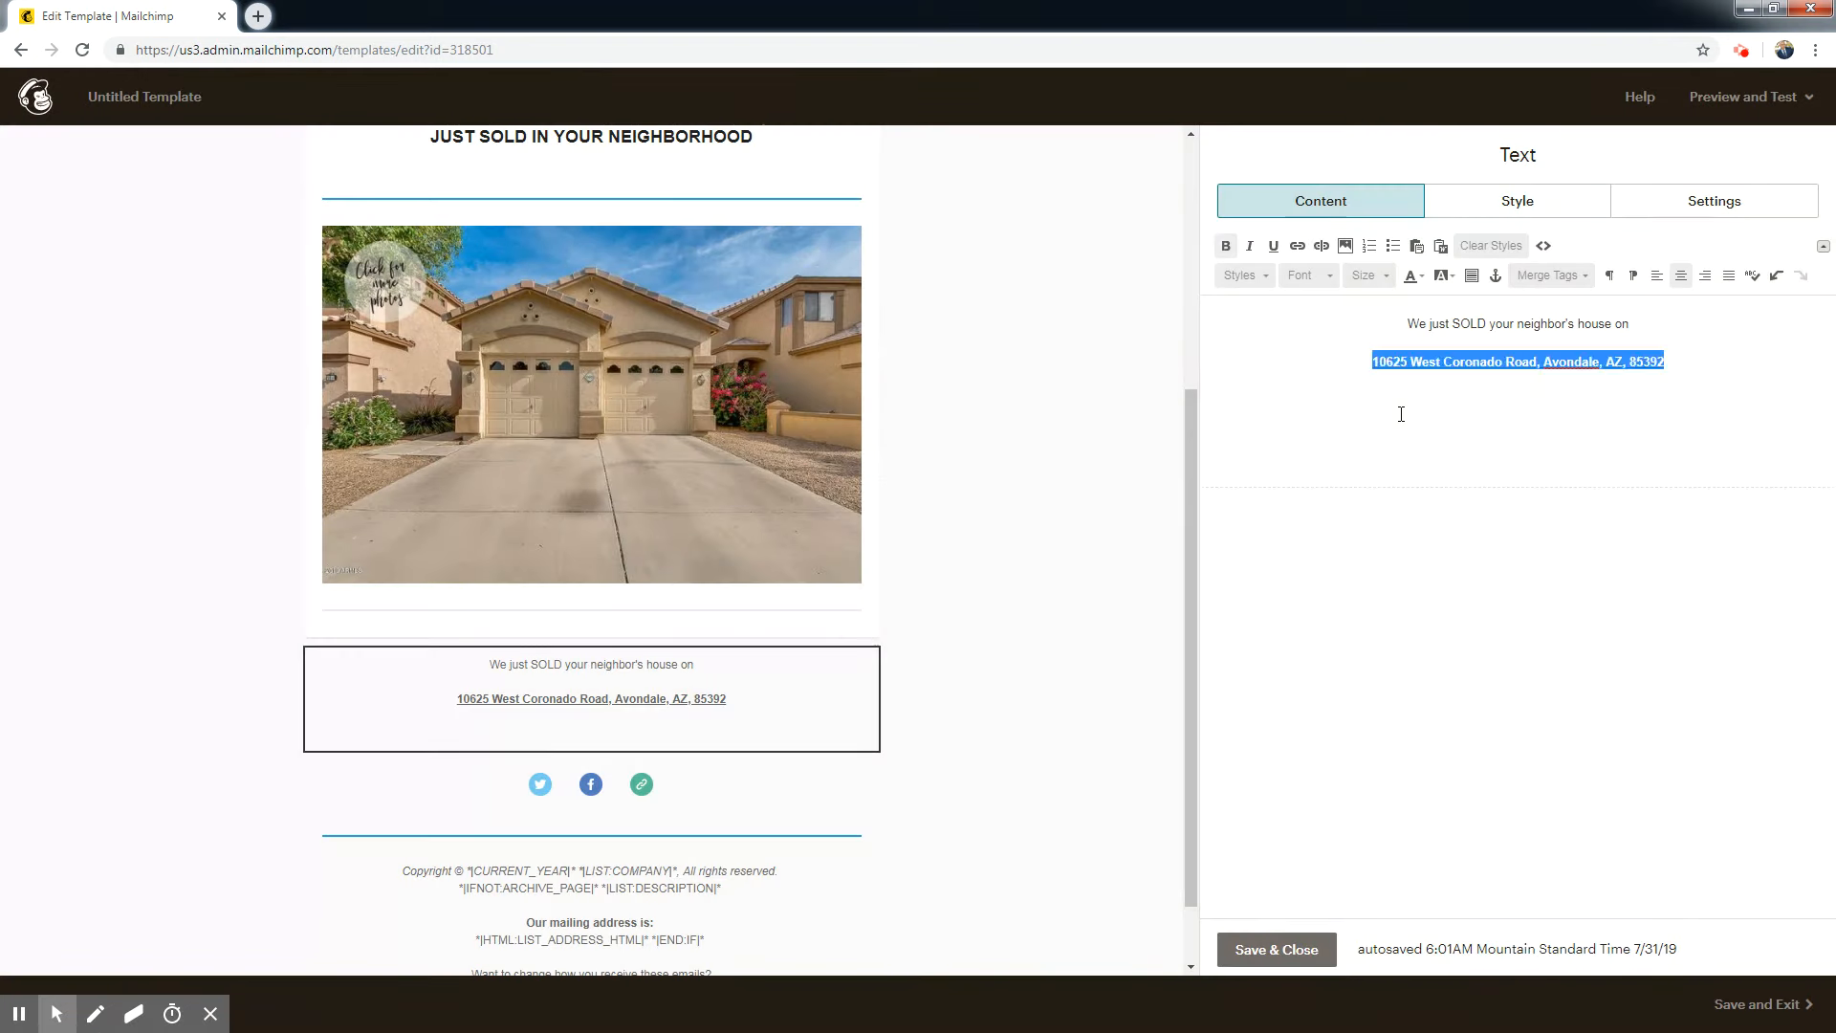
Add the text "( Click the link above" on a new line directly under the linked property address.
left_click(1715, 366)
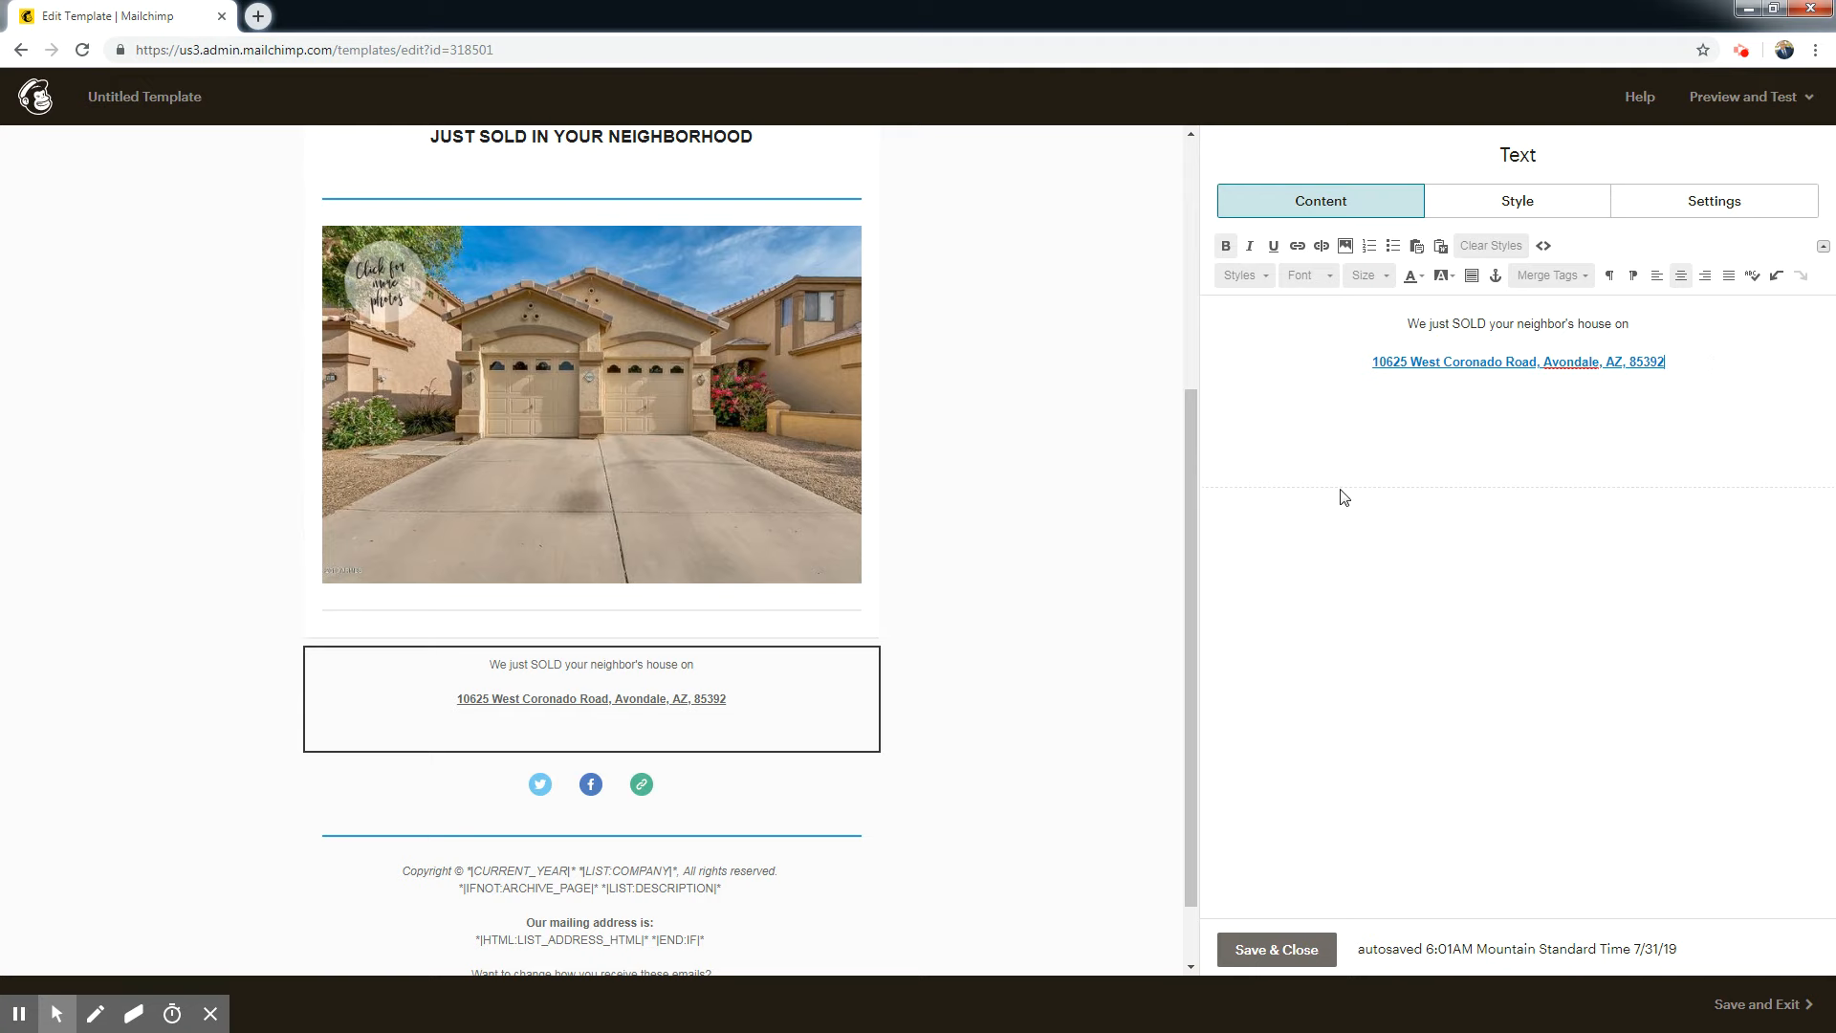
key("Return")
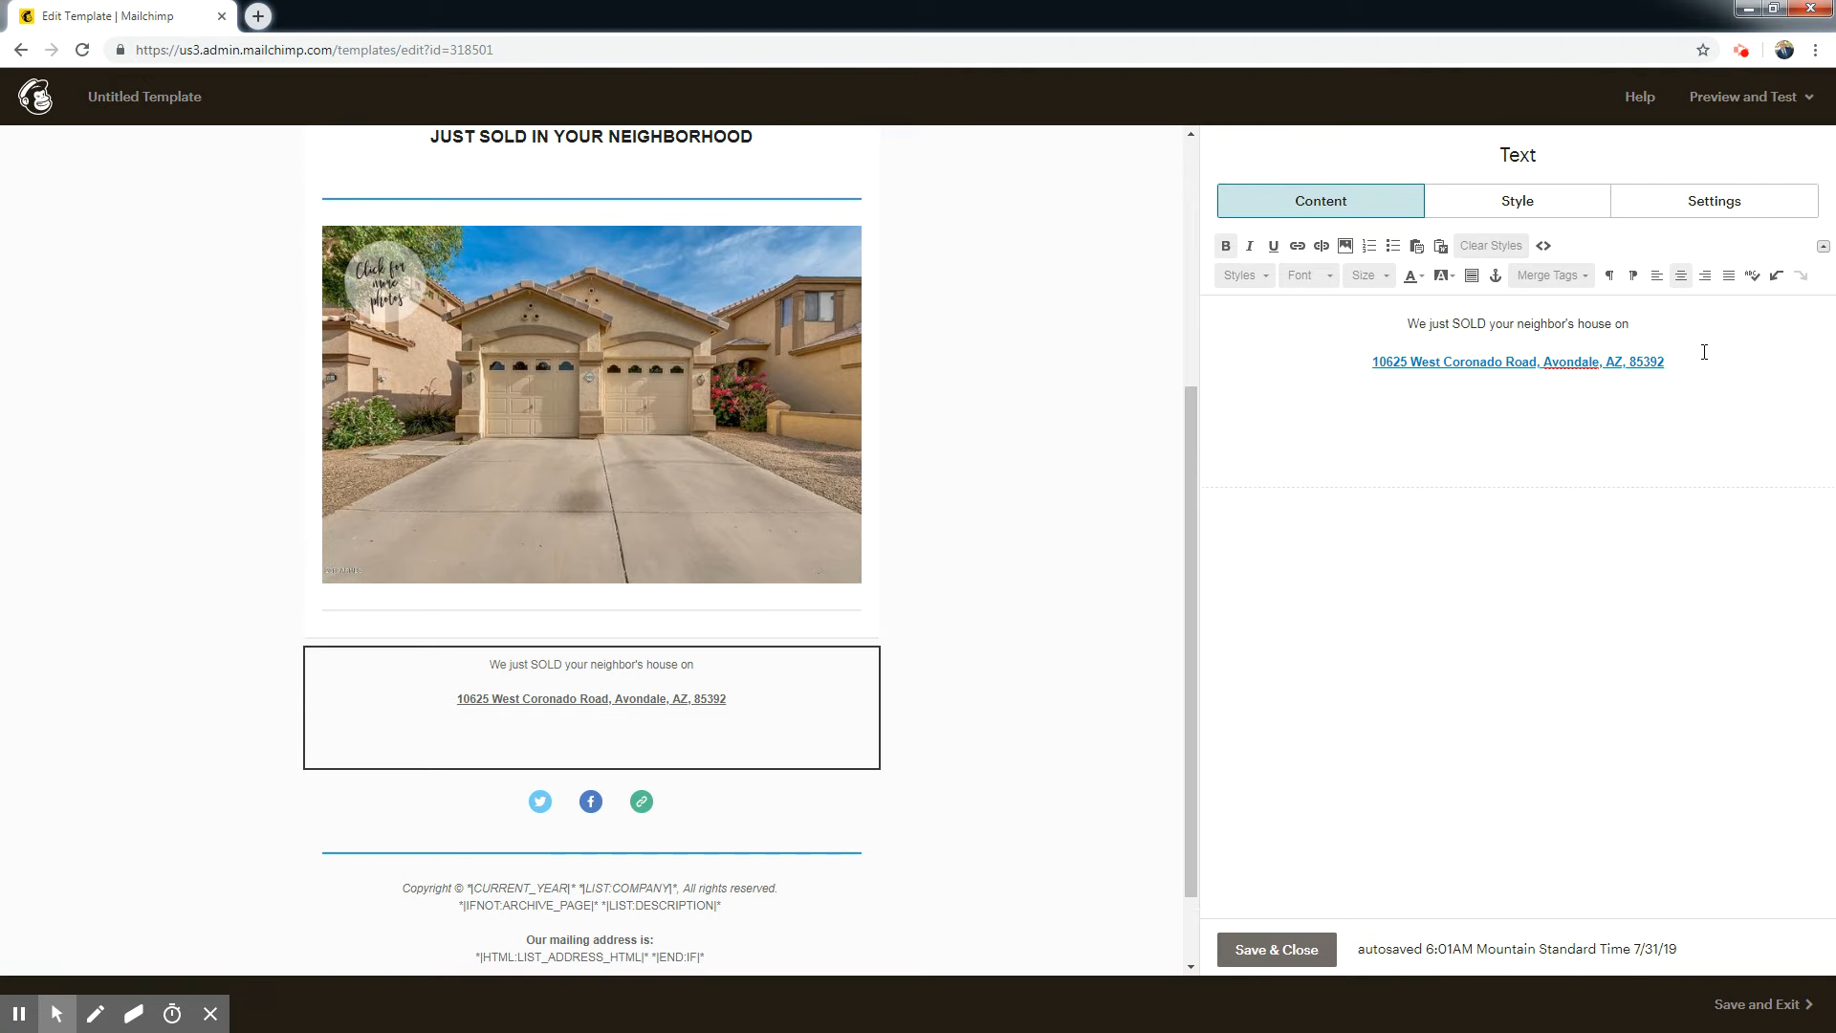
type("(")
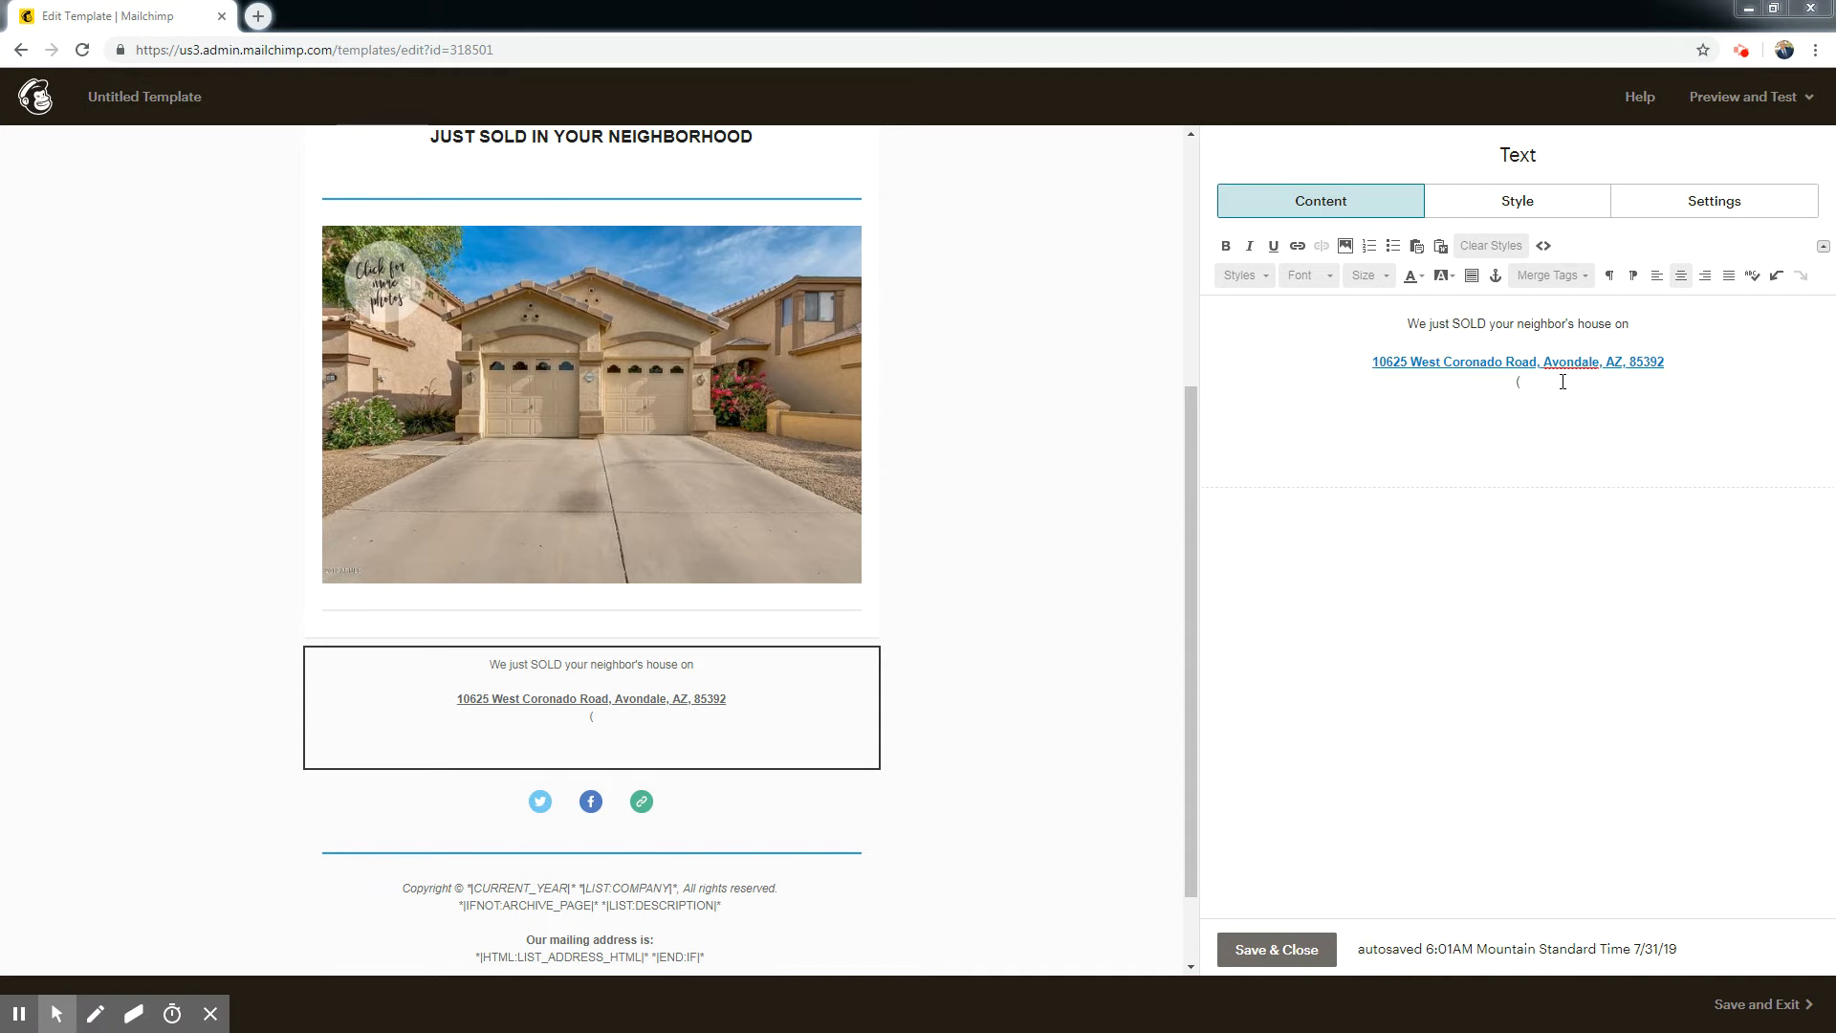
type("Click")
type(" t")
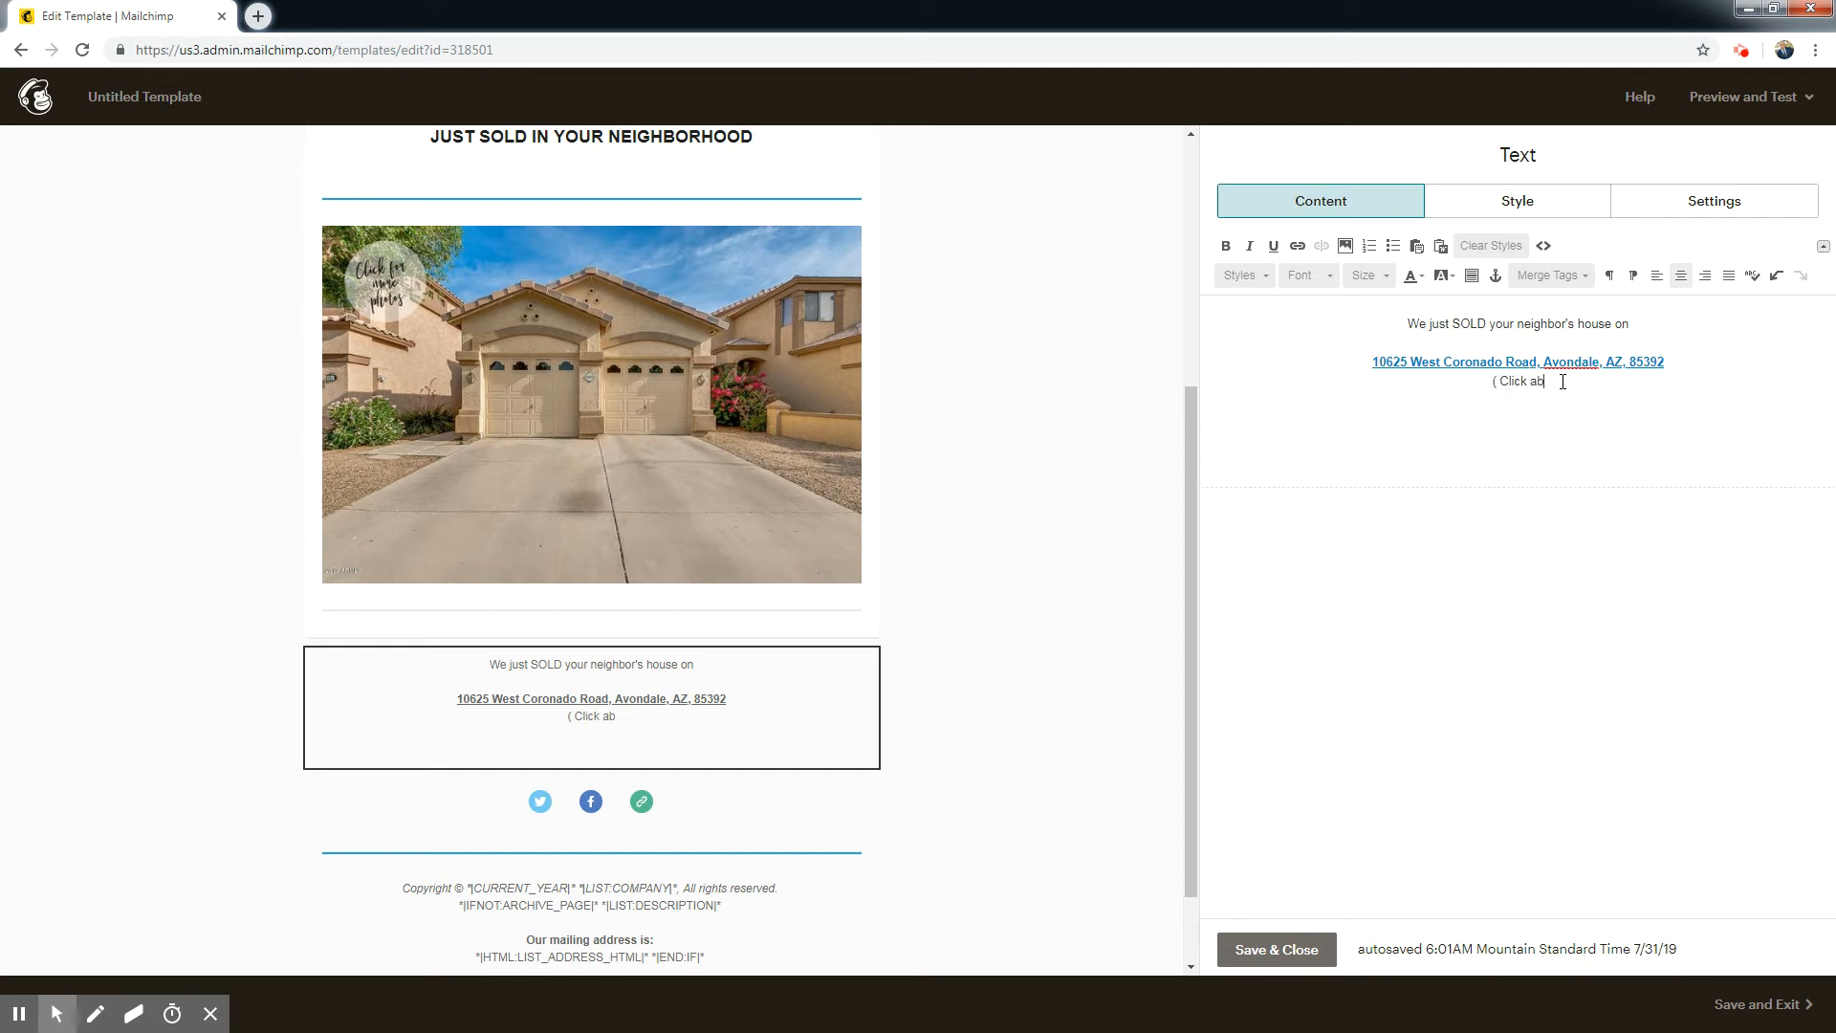
type("he link above")
Insert the Hand Up.png image after "Click the link above", scaled proportionally to a width of 15.
left_click(1344, 246)
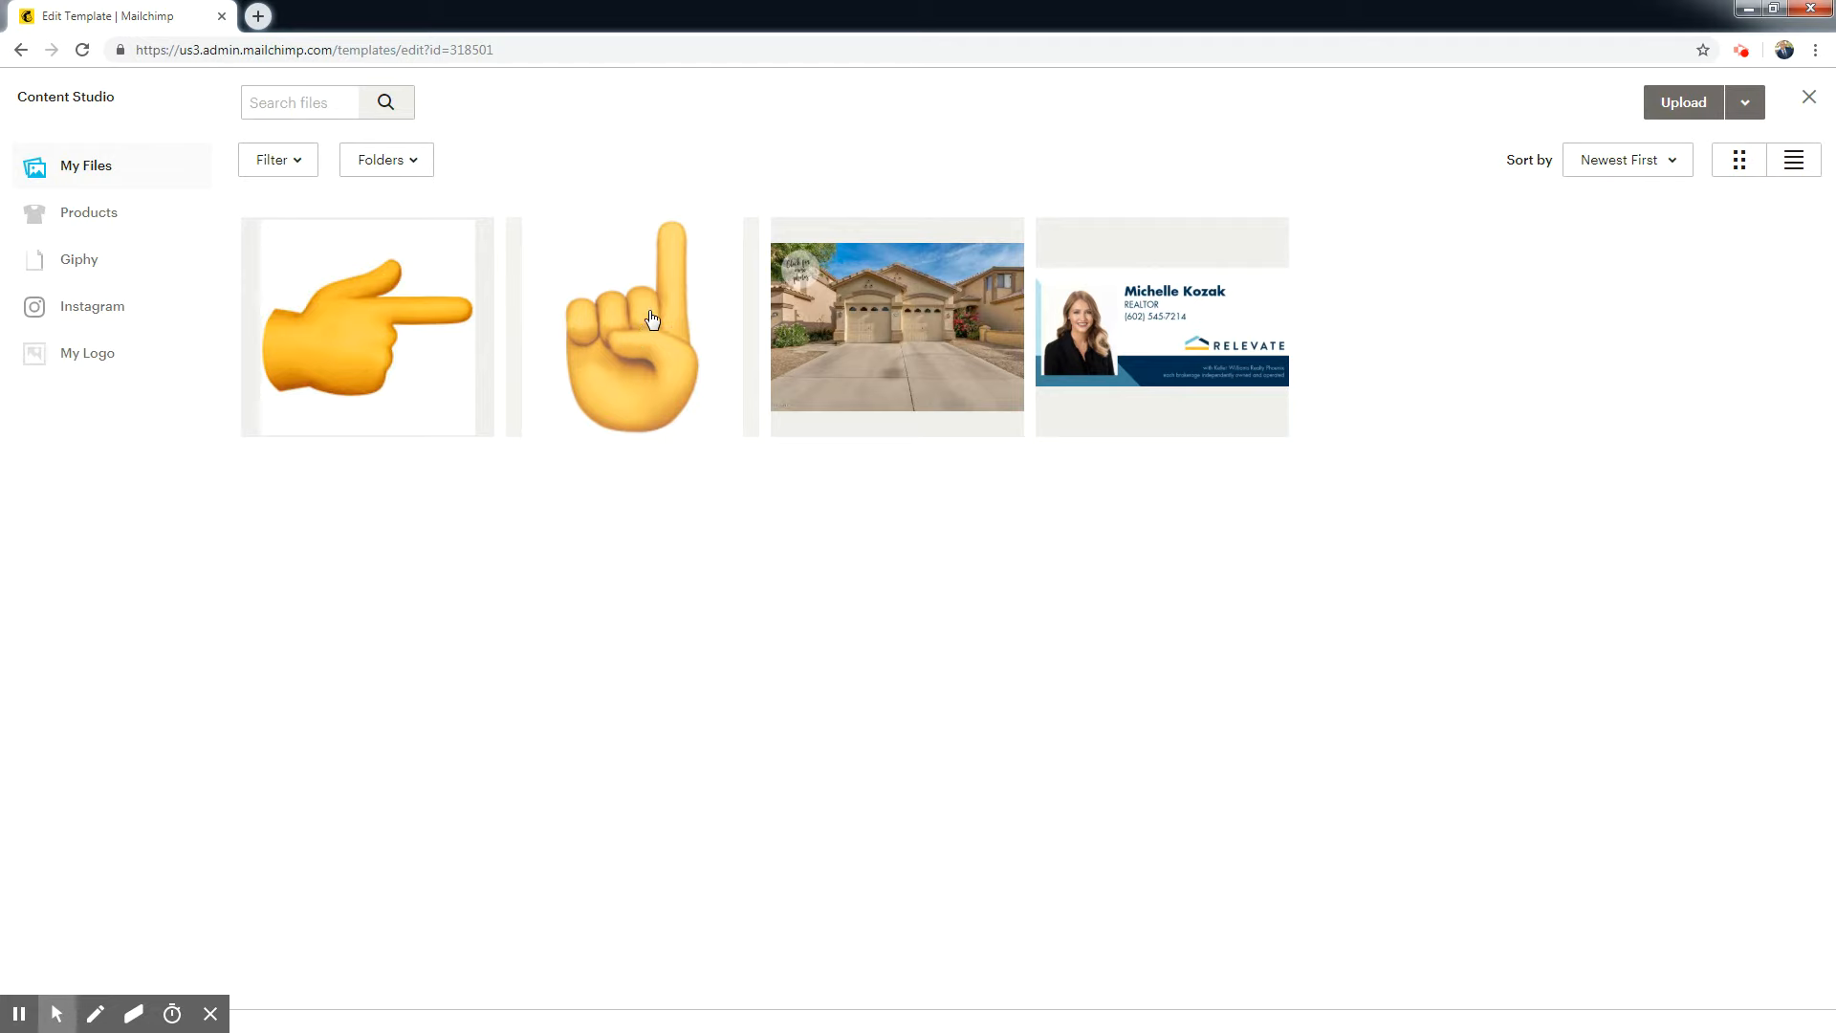
left_click(639, 319)
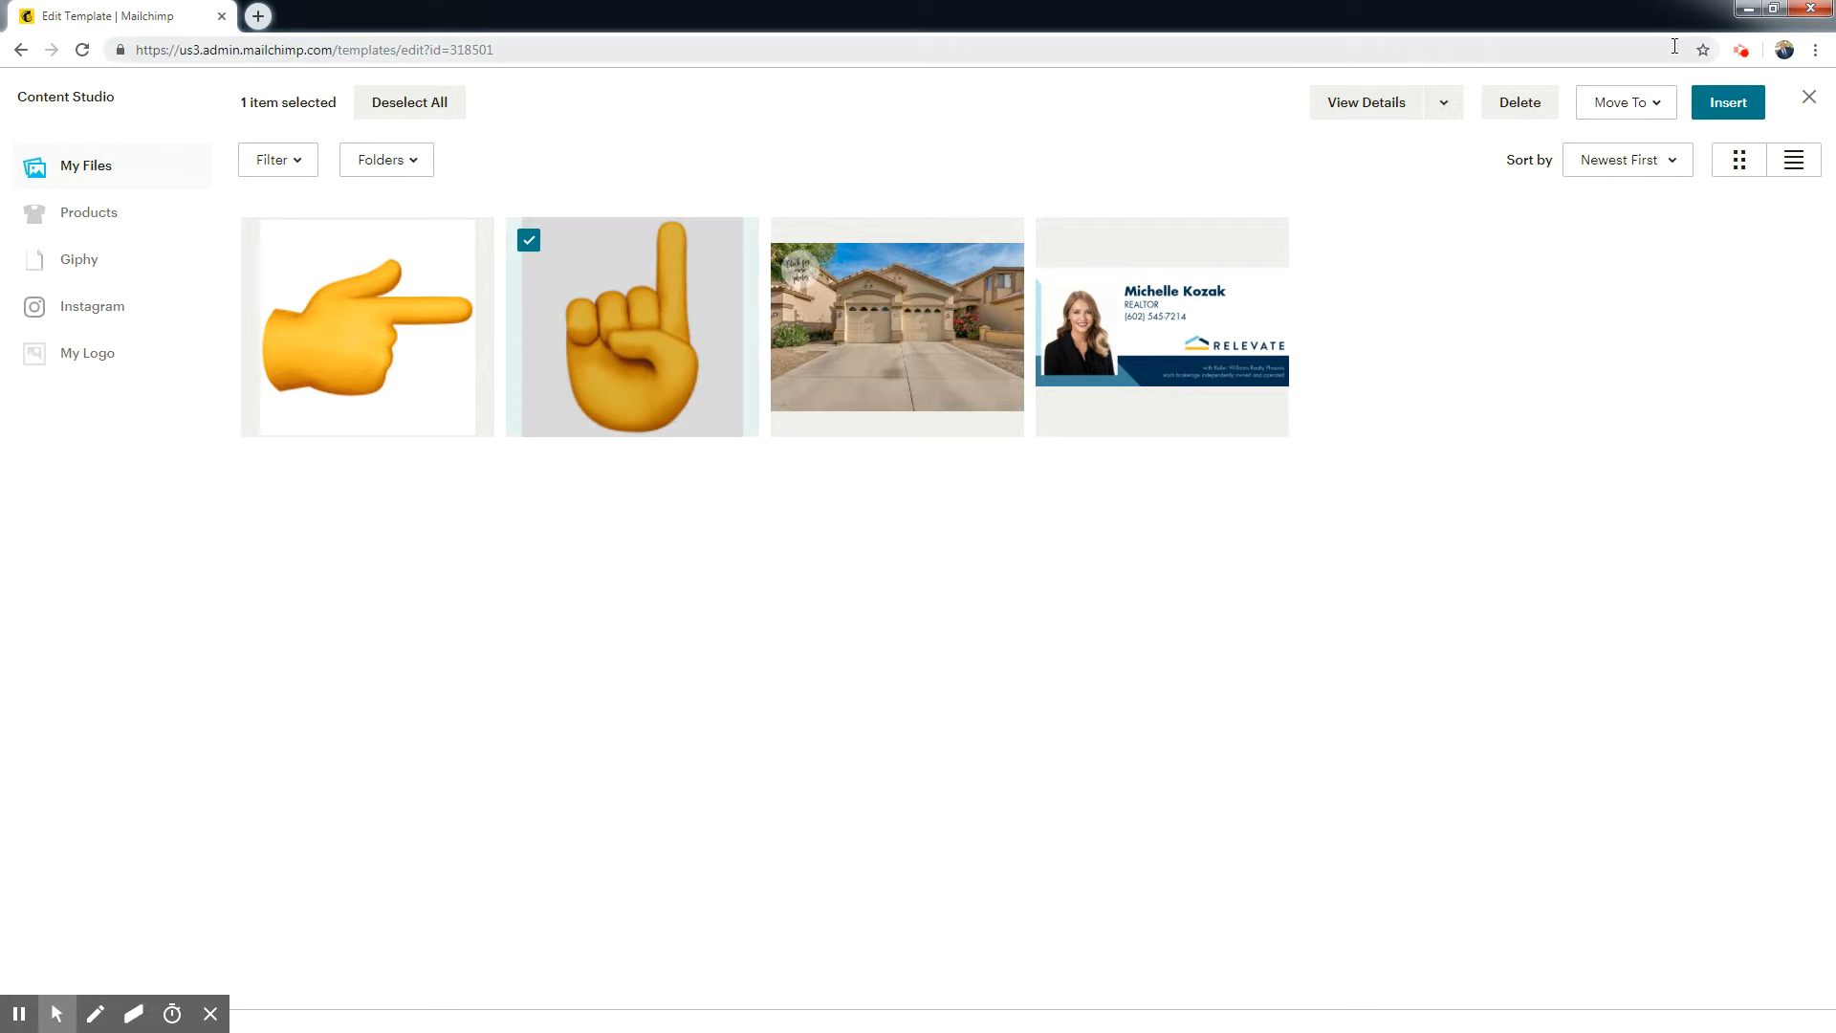
left_click(1722, 101)
left_click(45, 377)
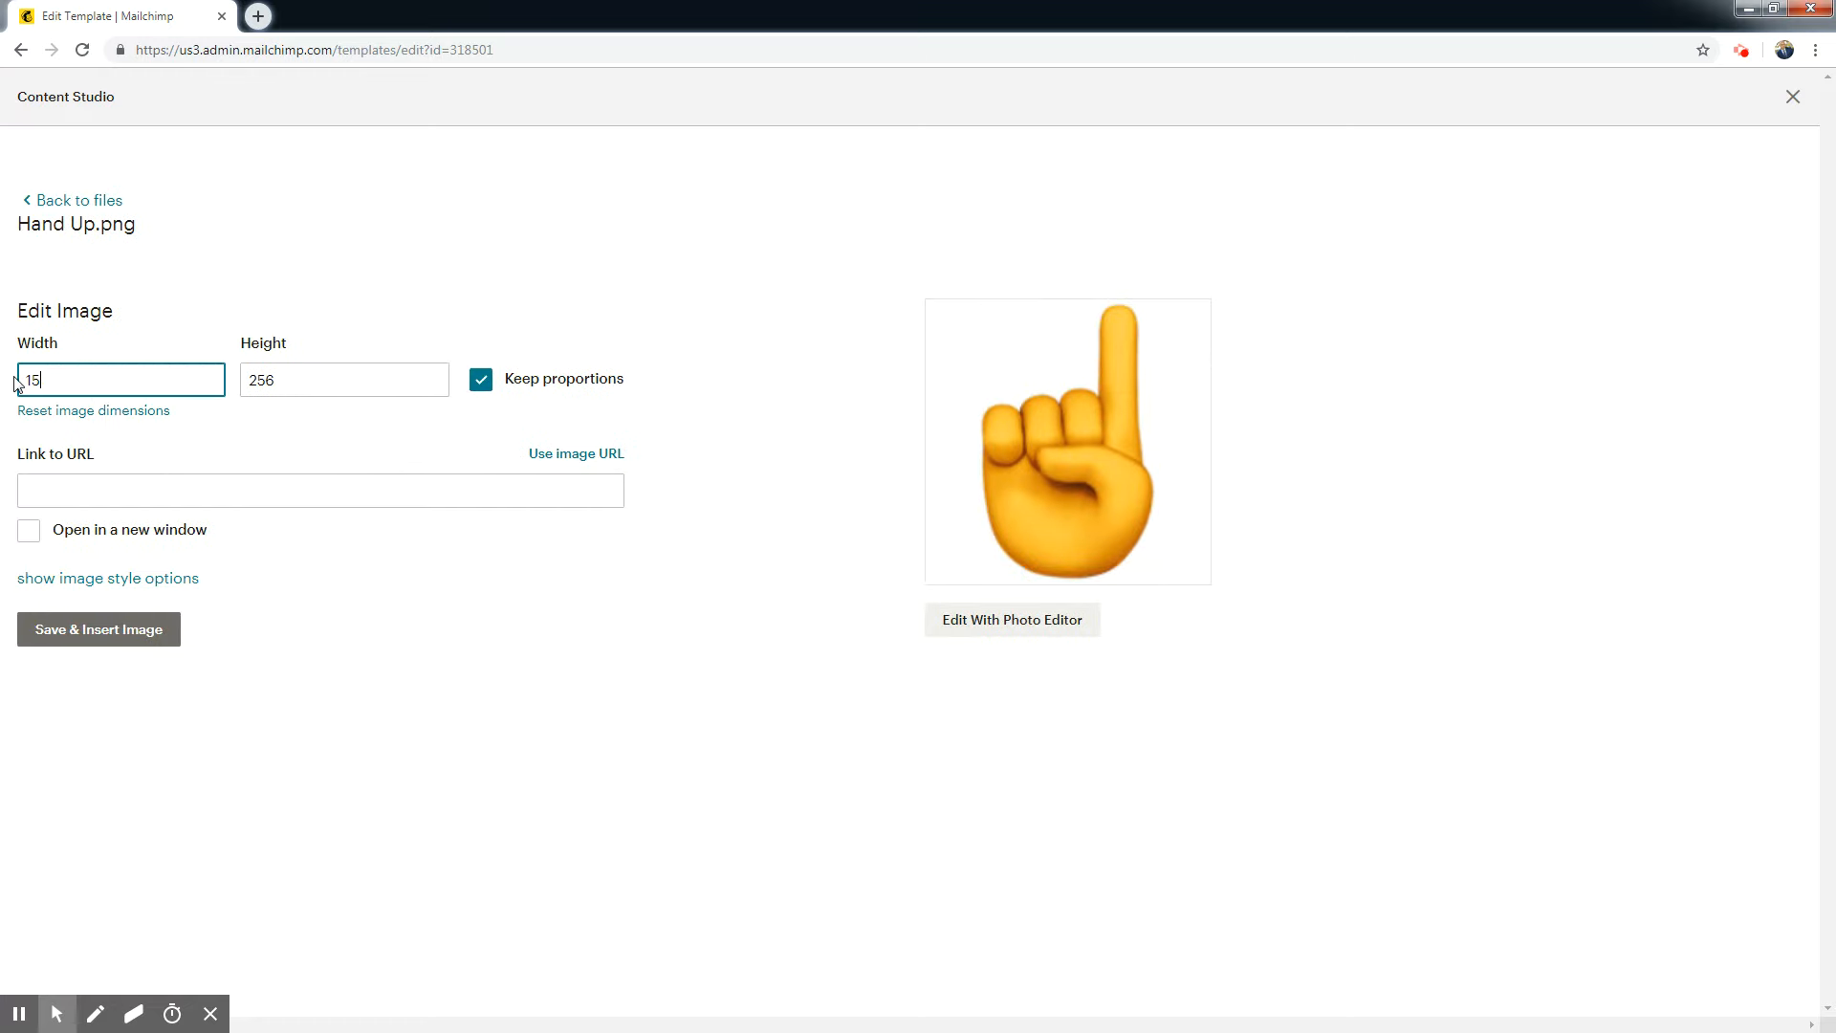
left_click(257, 262)
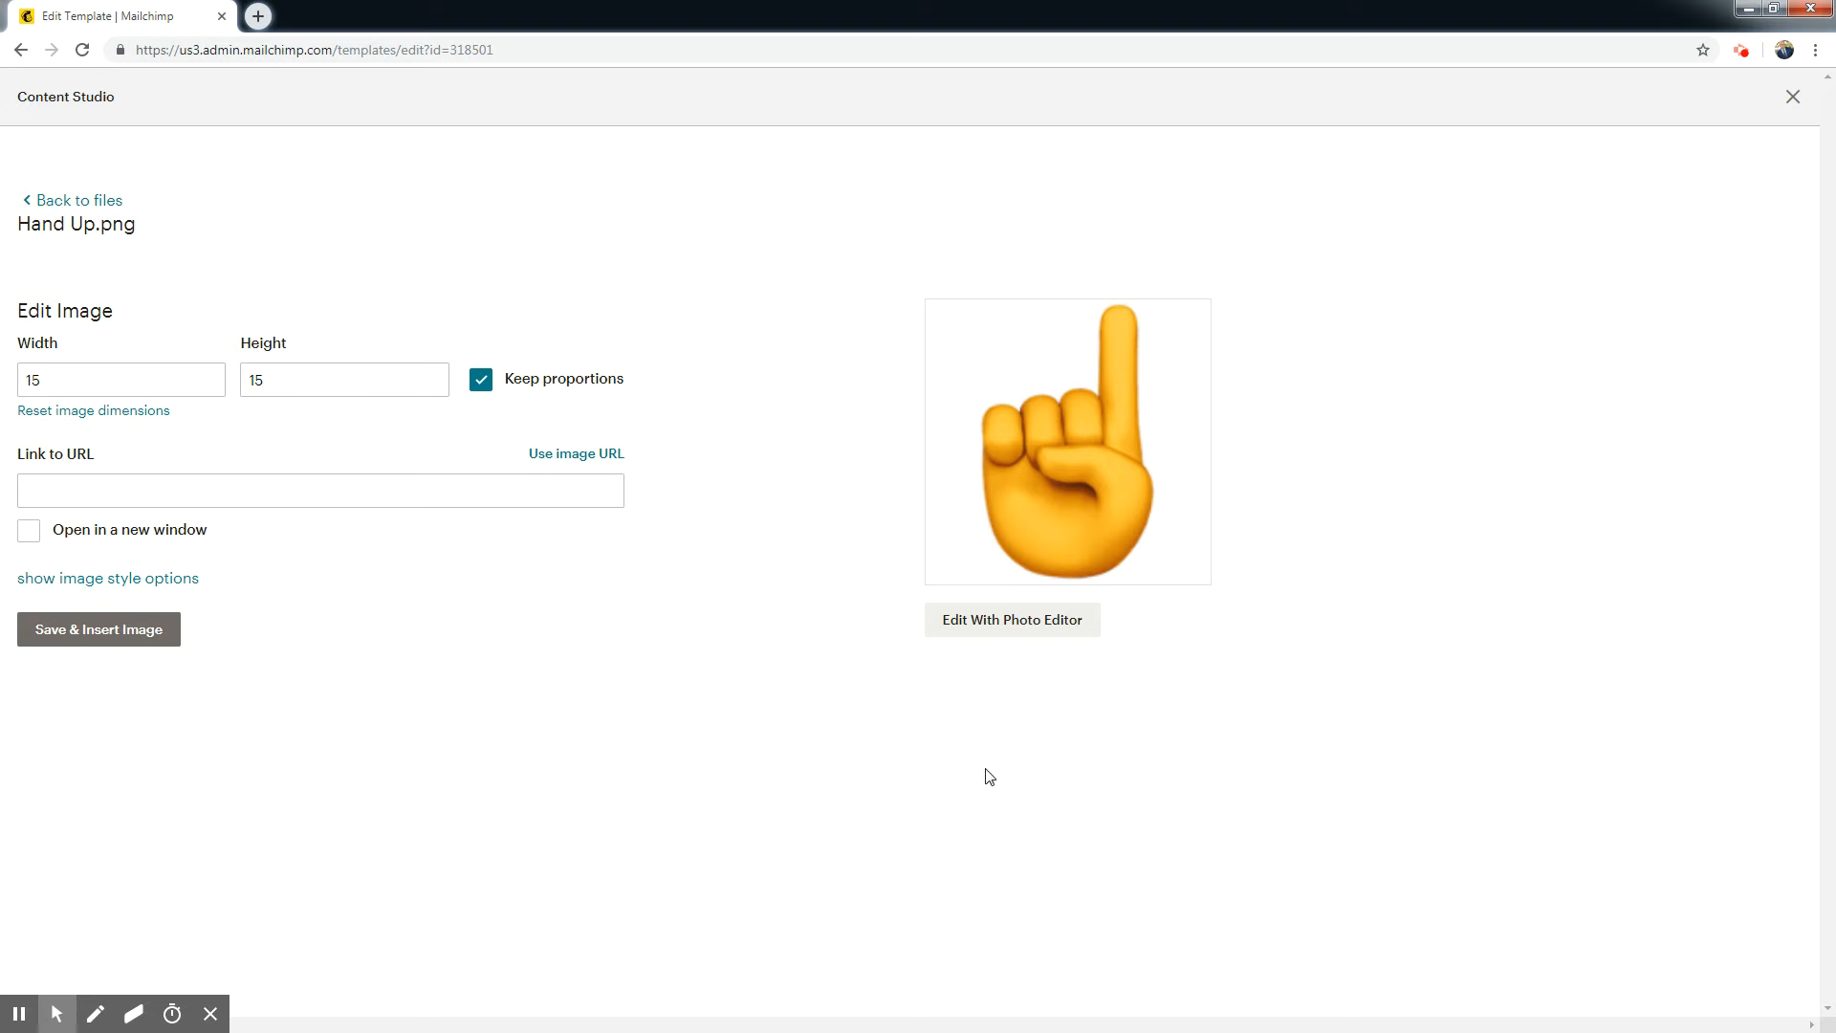
left_click(92, 638)
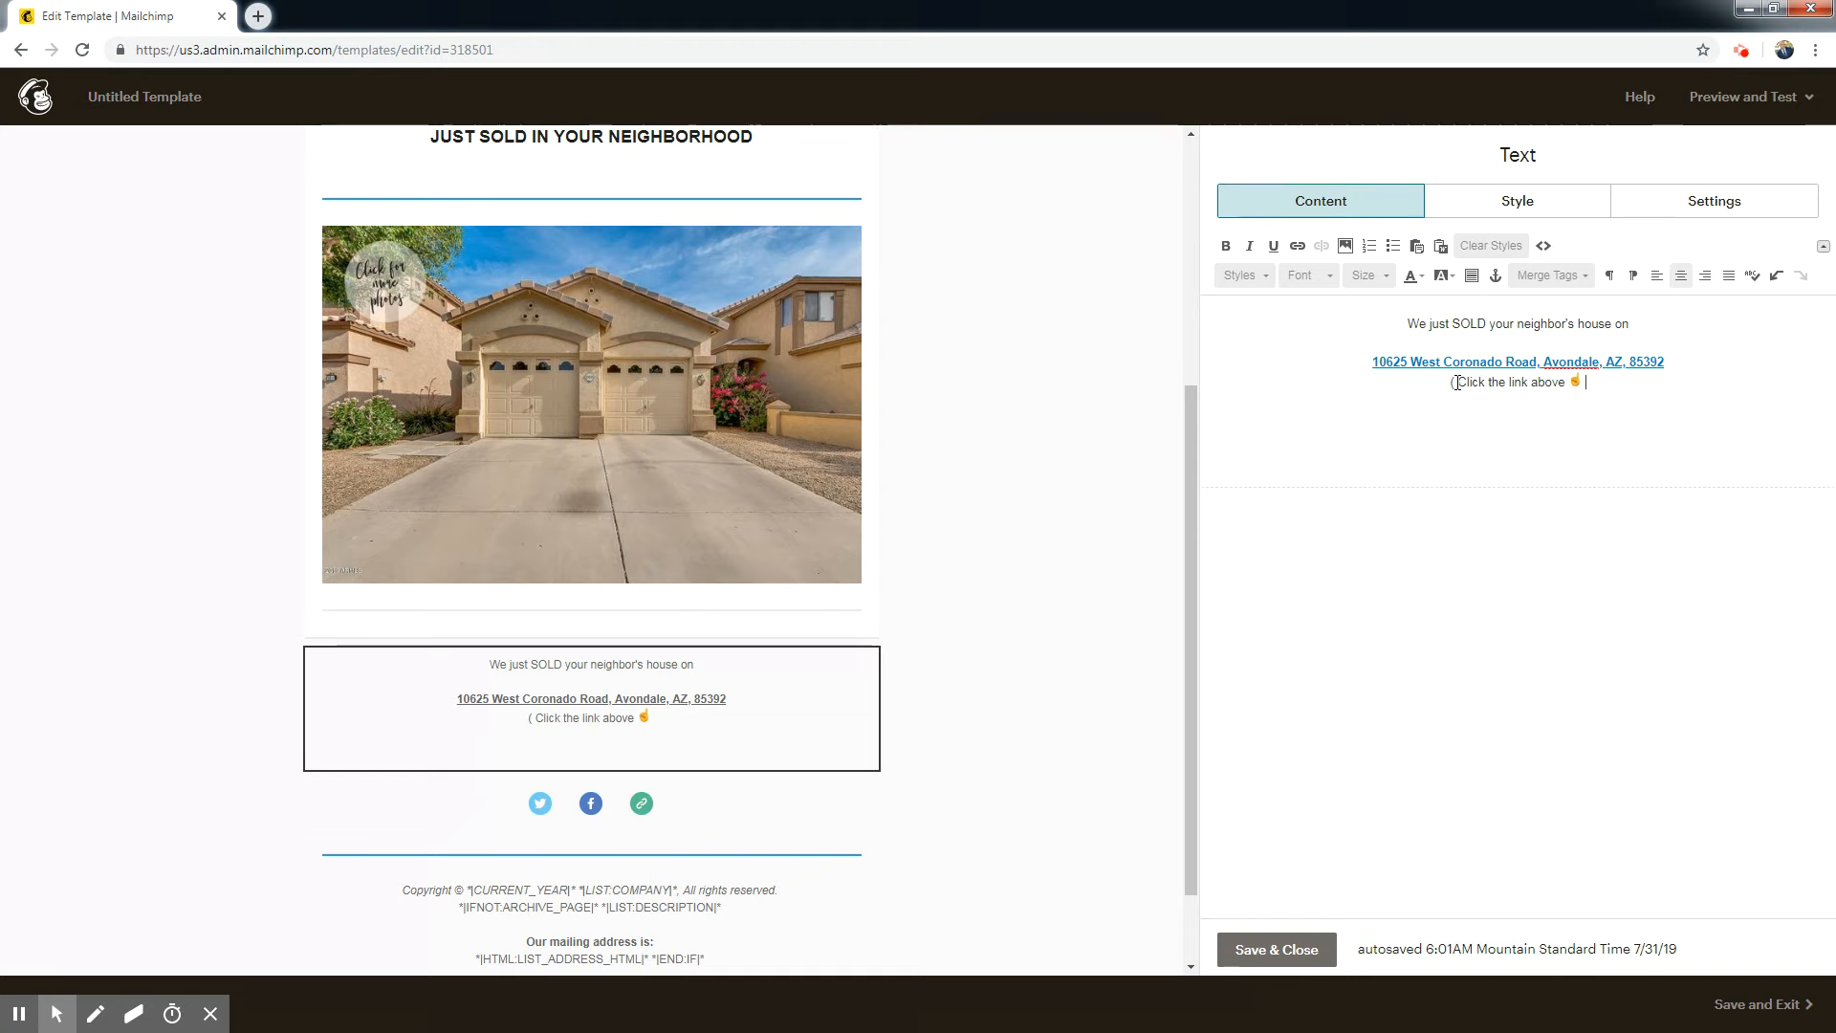
Complete the line after the hand image with "to view the listing)".
type("to view t")
key("BackSpace")
key("BackSpace")
key("BackSpace")
key("BackSpace")
type("ew the listing)")
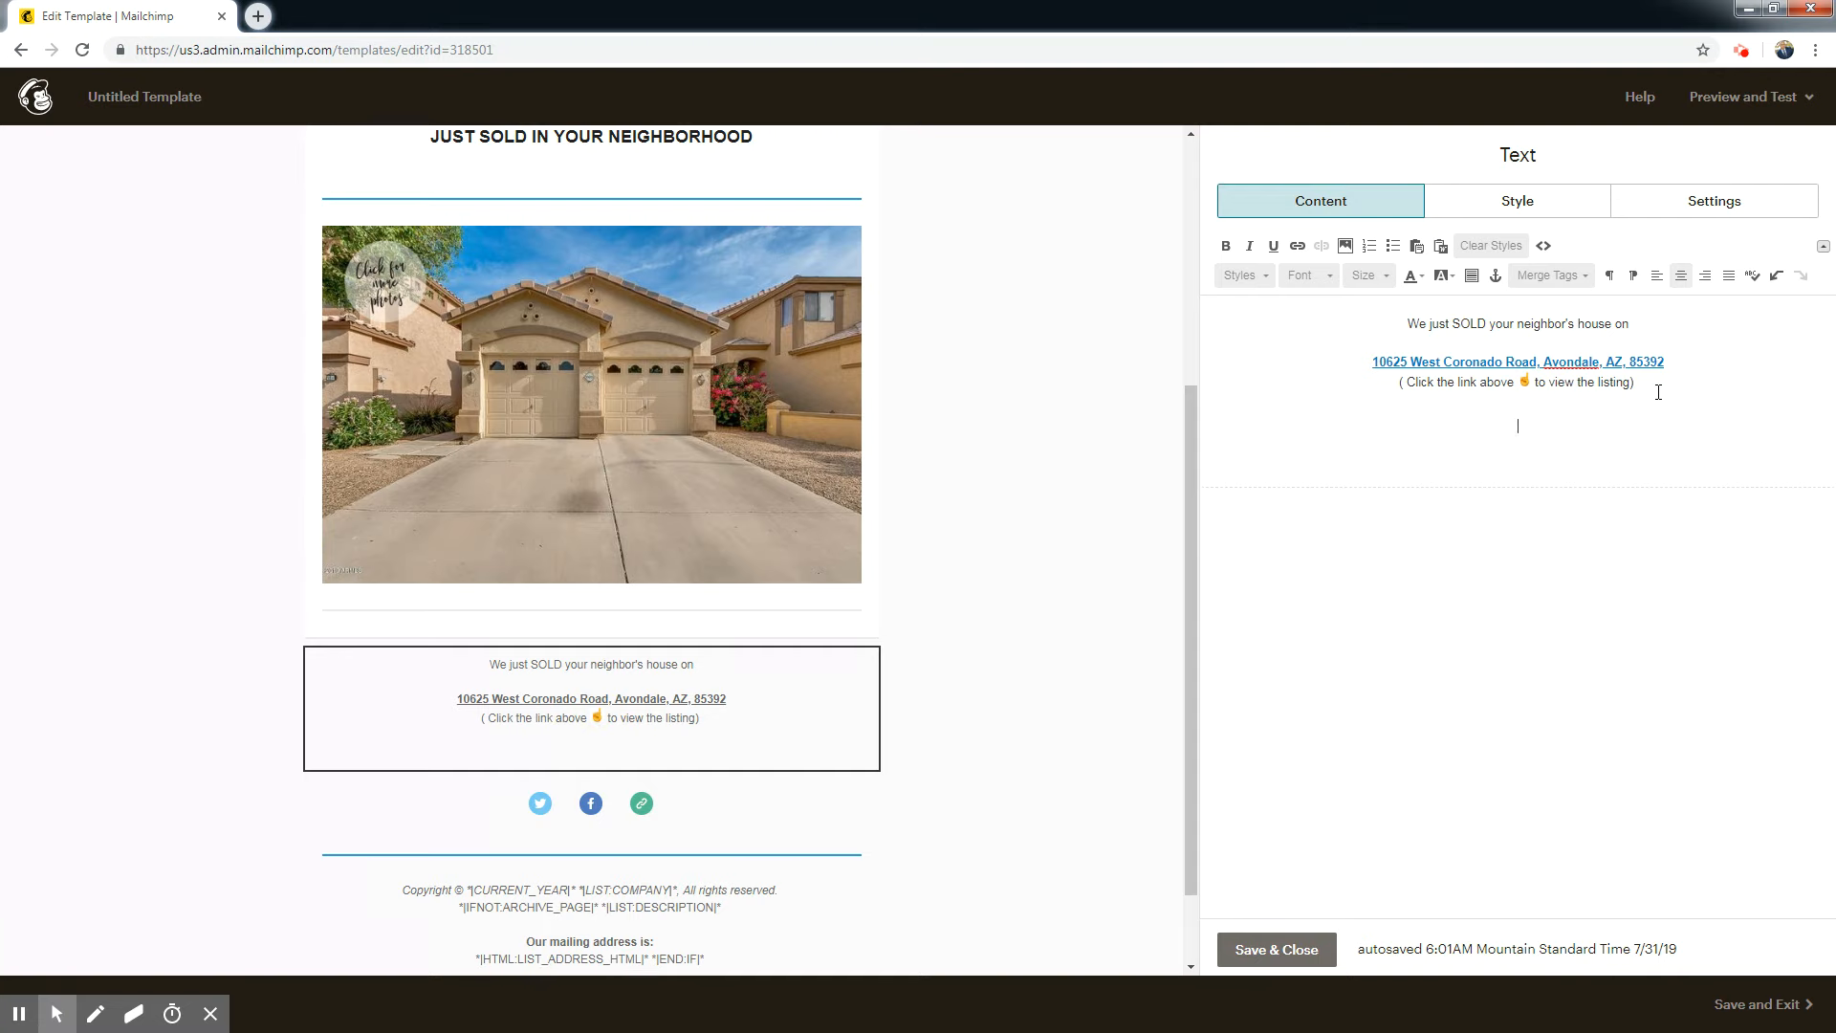
left_click_drag(1657, 387, 1501, 384)
Enter "We had multiple offers in the first day" as a new paragraph below the link note.
left_click(1641, 445)
key("Return")
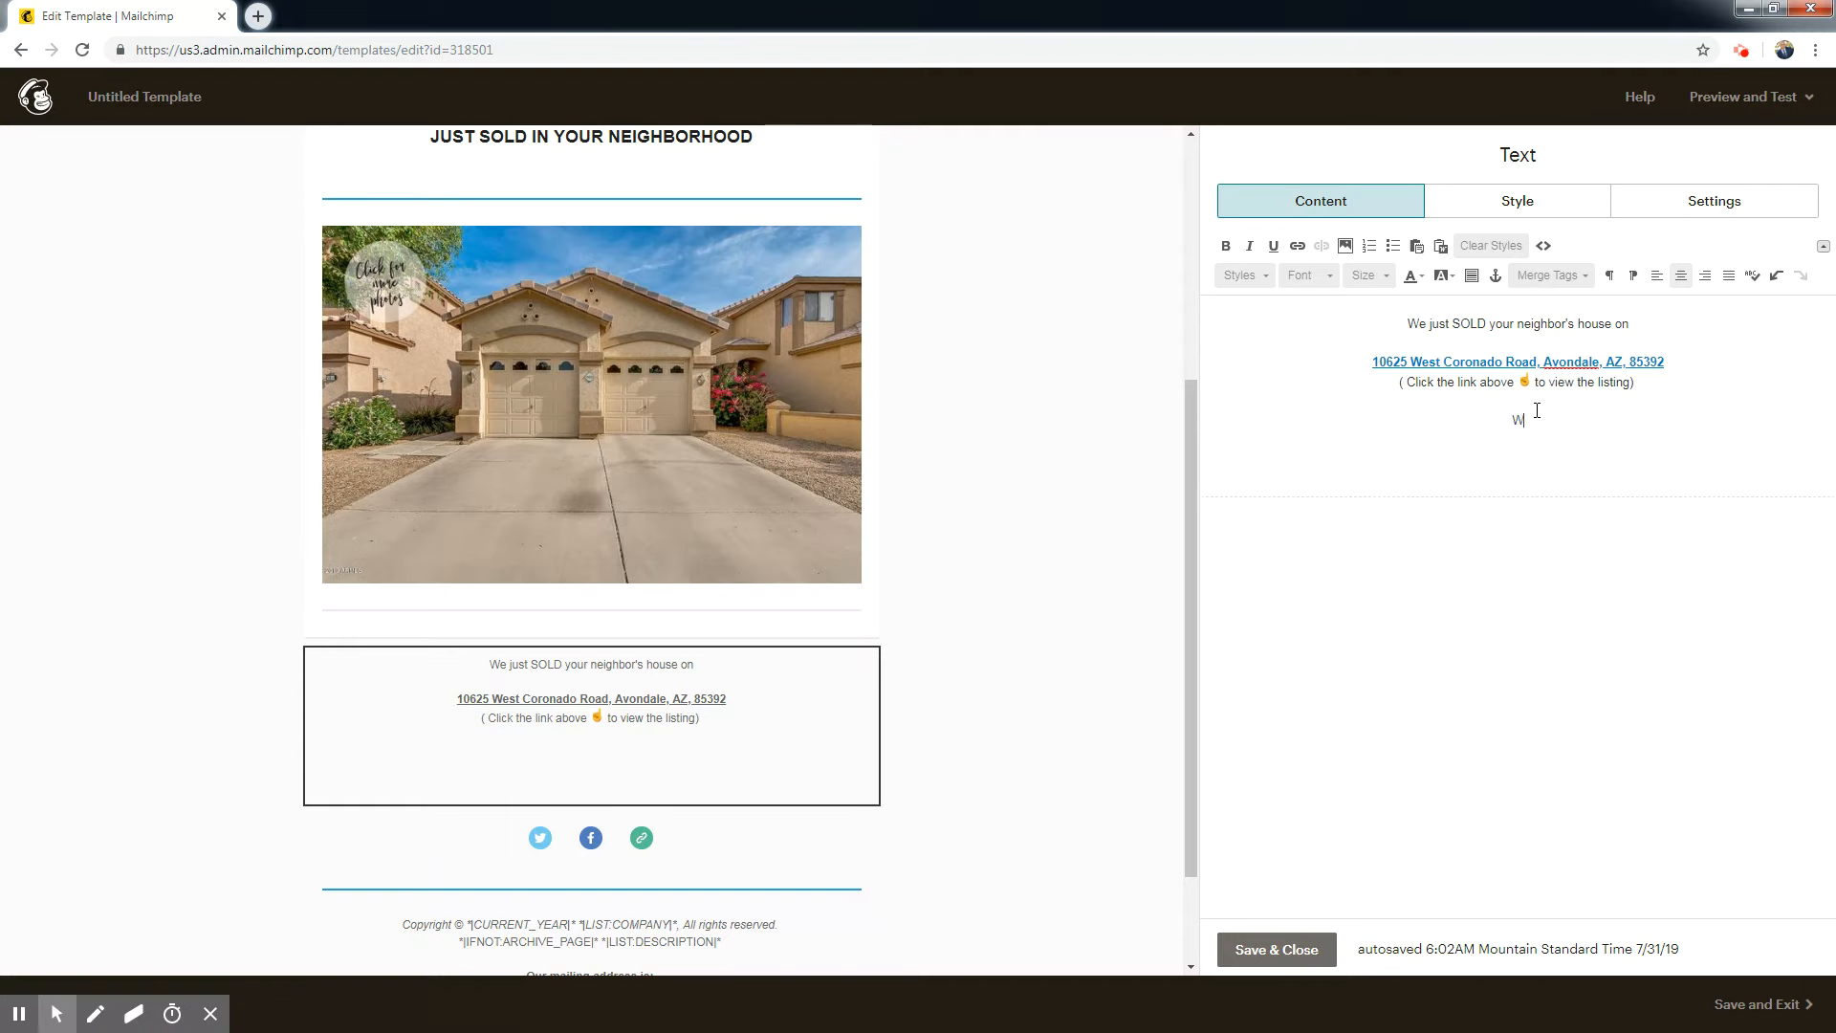
type("had multiple offers in ")
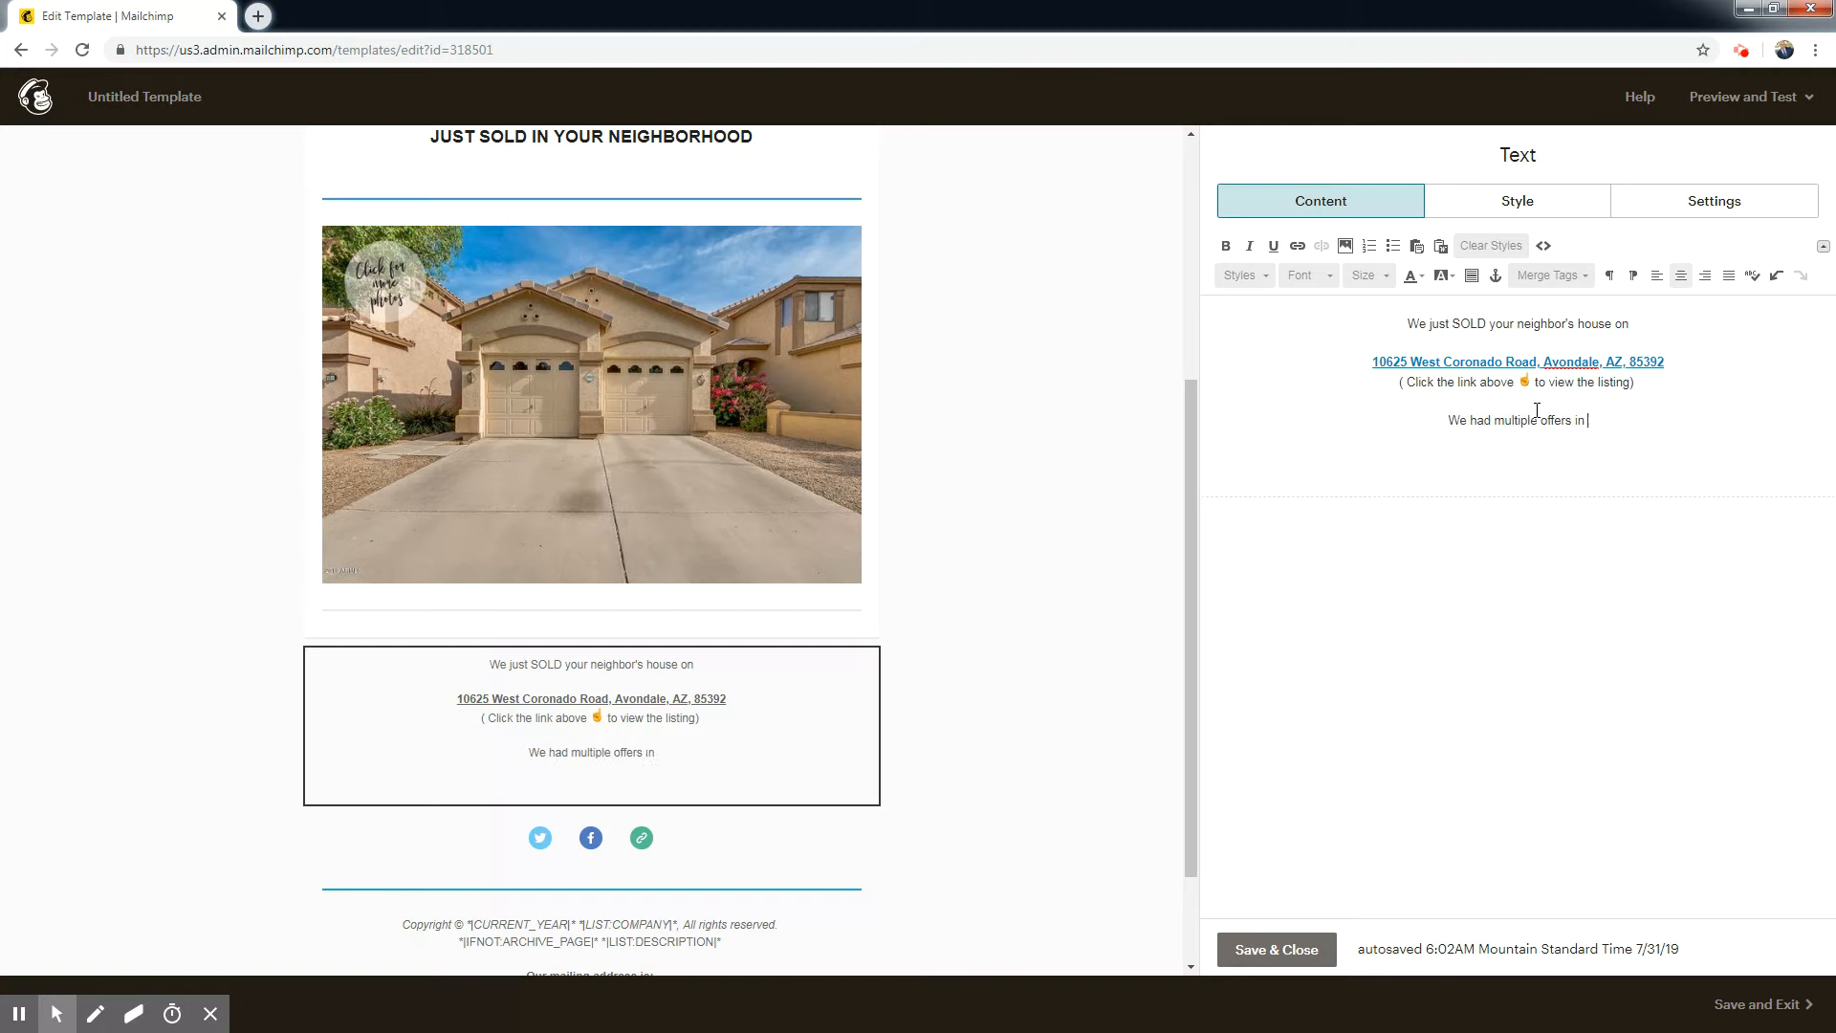
type("the first day")
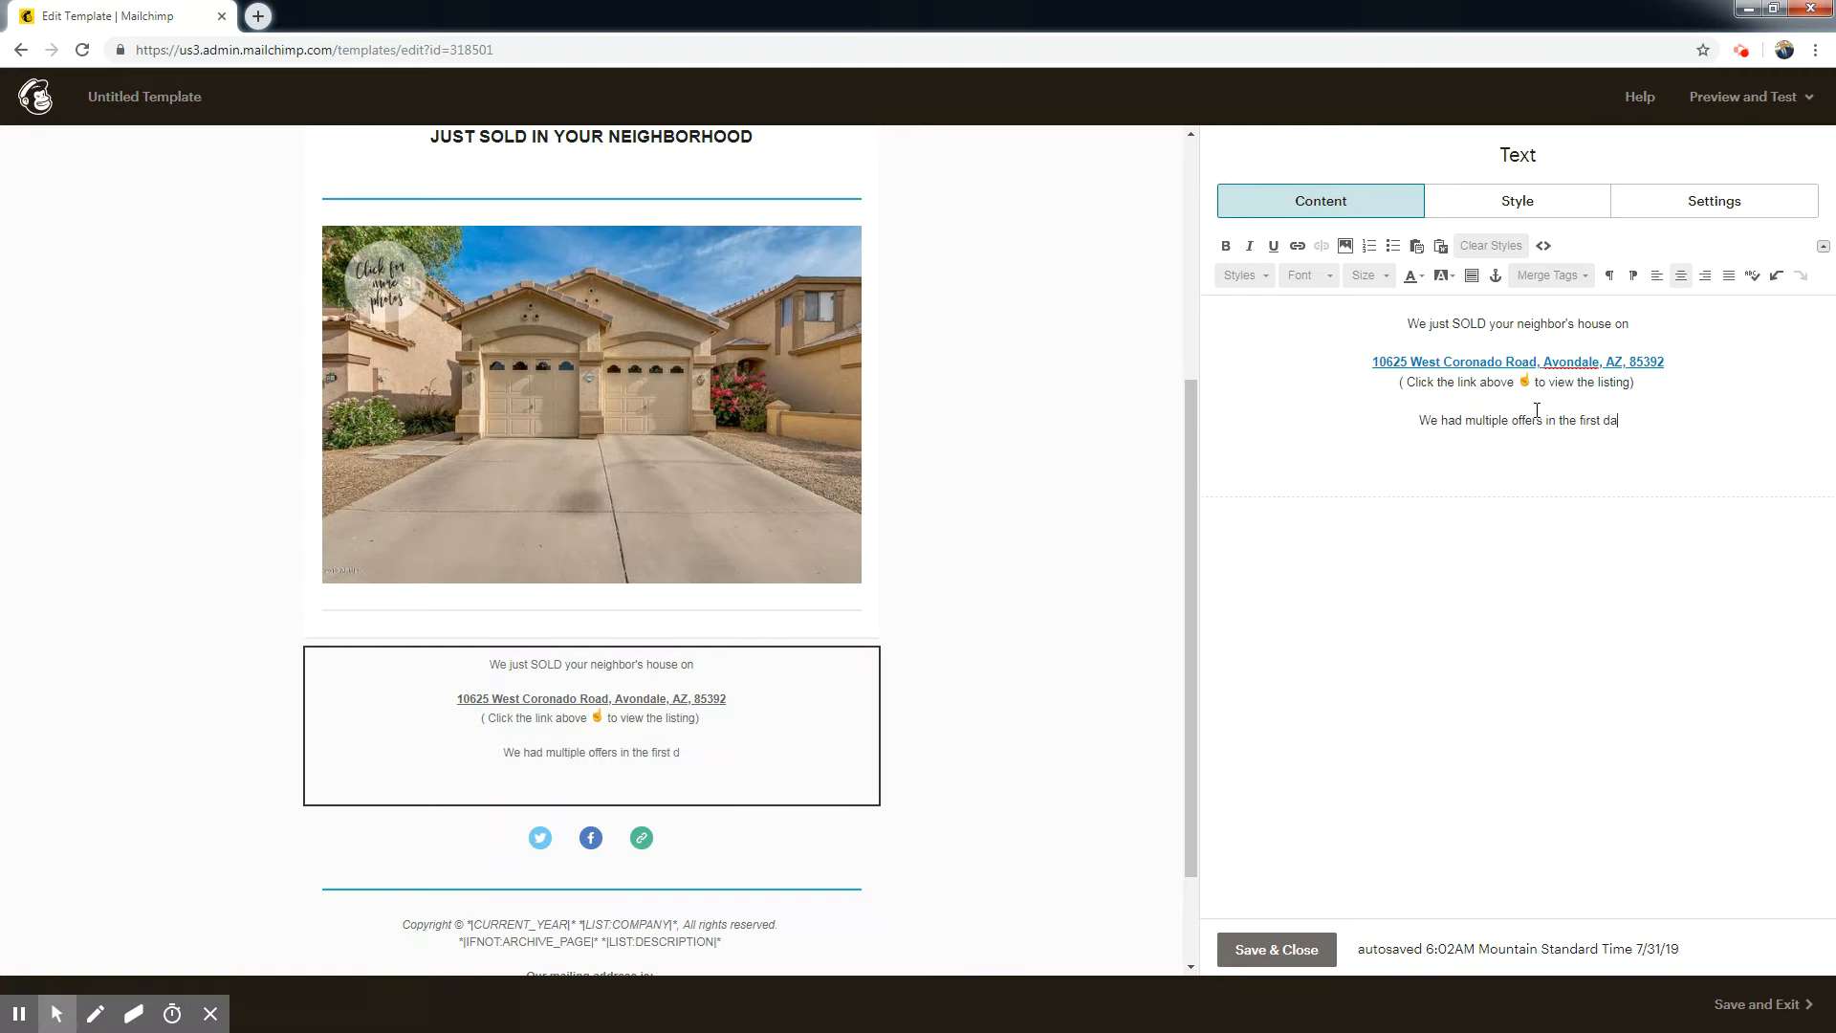
Add the line "And sold for 5k over listing price" below it and make both offer lines bold.
key("Return")
type("And sold for ")
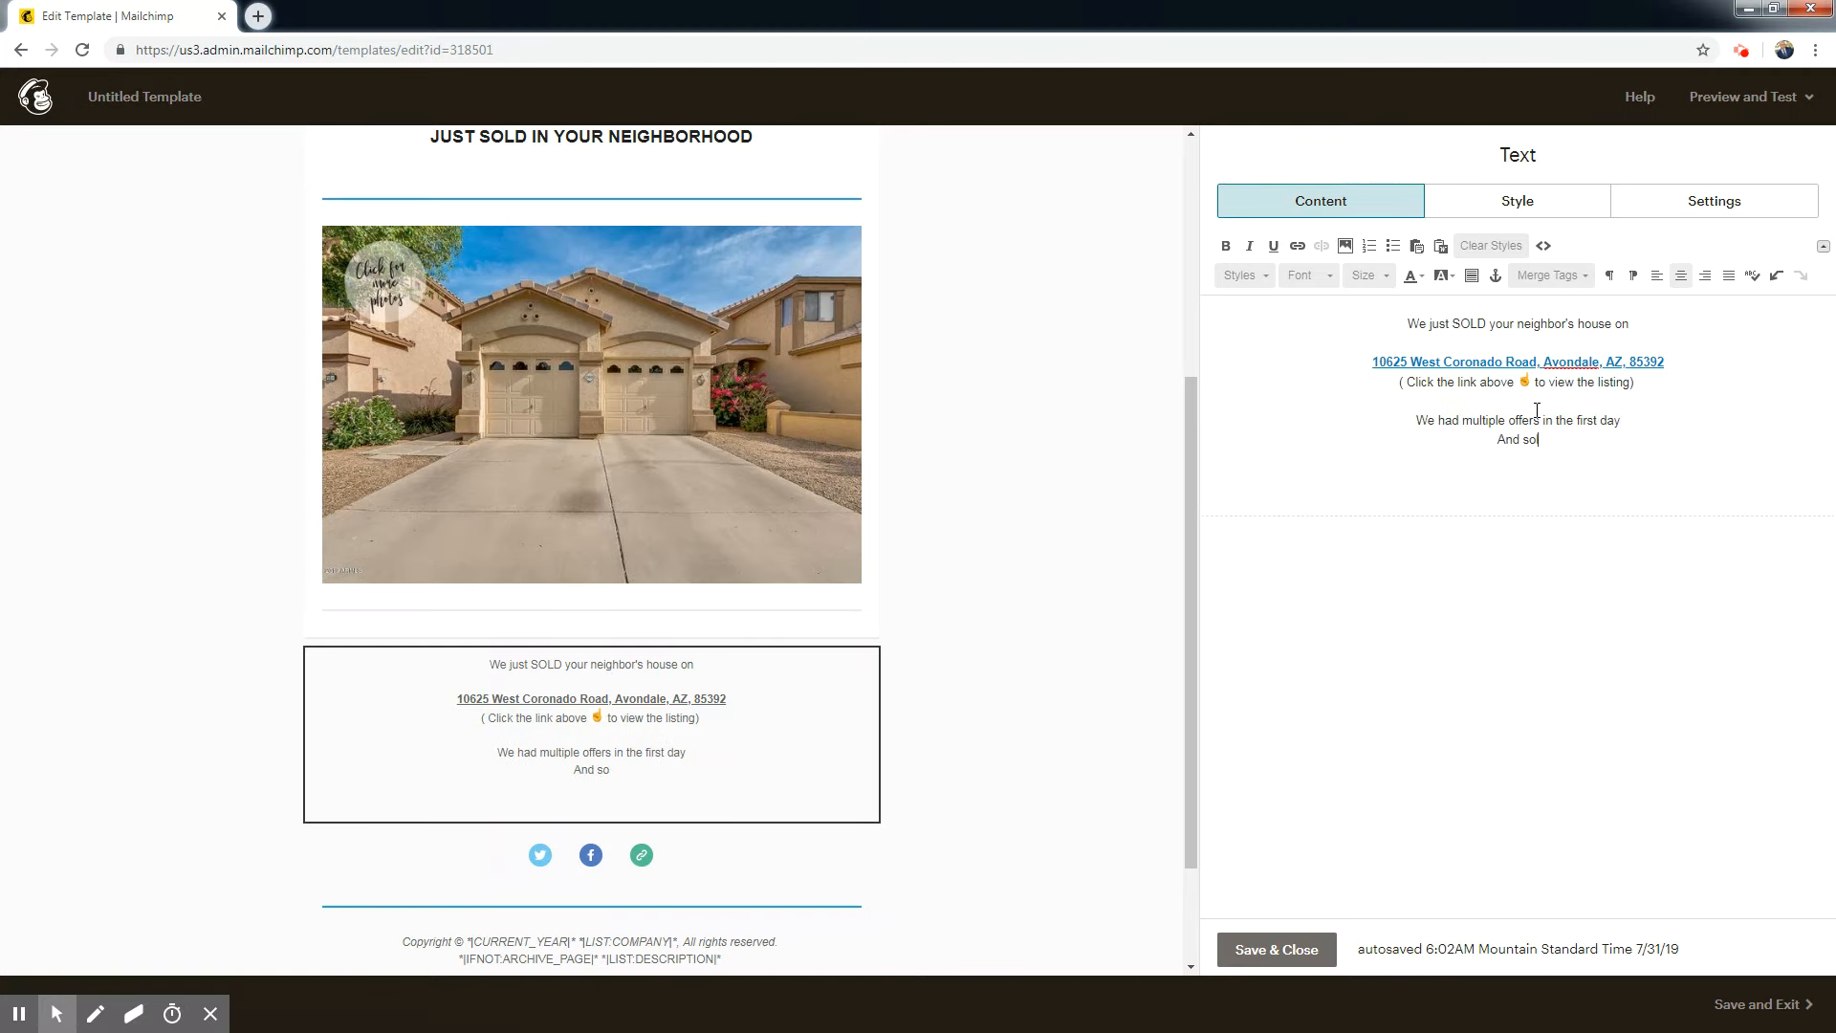
type("over")
key("BackSpace")
key("BackSpace")
key("BackSpace")
key("BackSpace")
type("5k over listing price")
left_click_drag(1596, 461, 1401, 421)
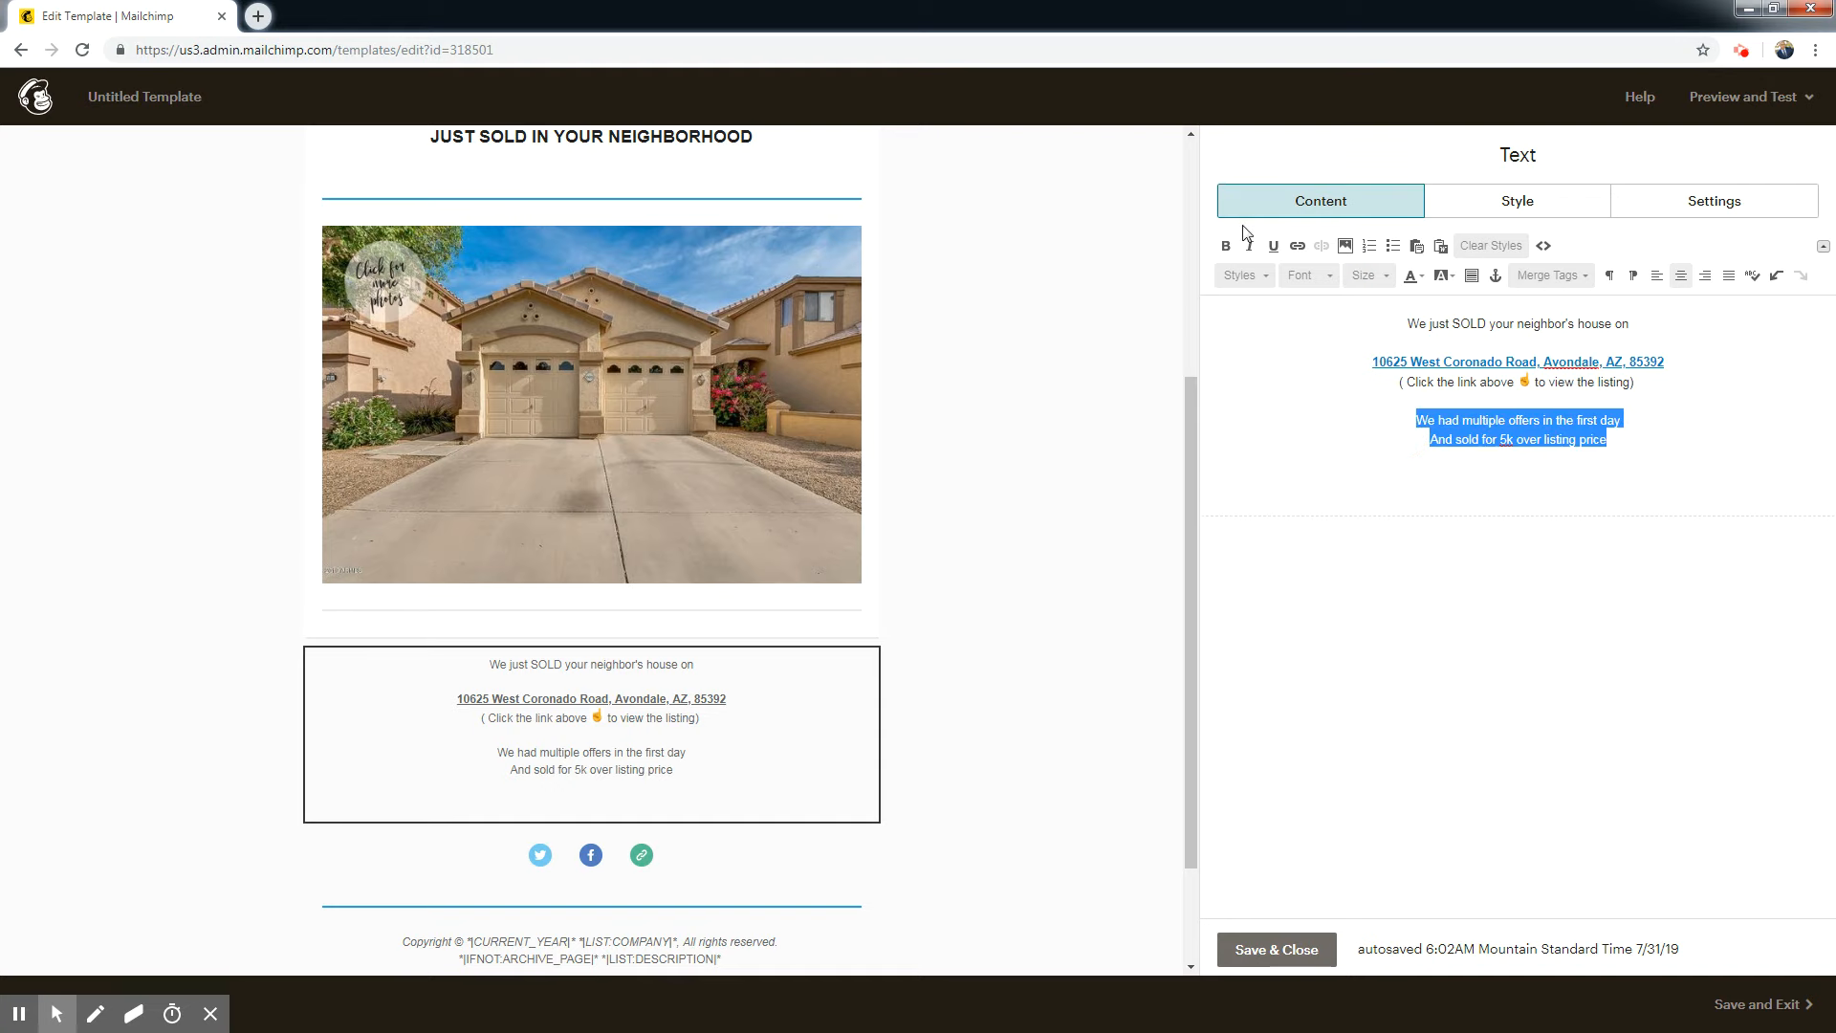
left_click(1226, 246)
Insert the Hand right.jpg image in front of "We had multiple offers in the first day", scaled proportionally to a width of 15.
left_click(1400, 418)
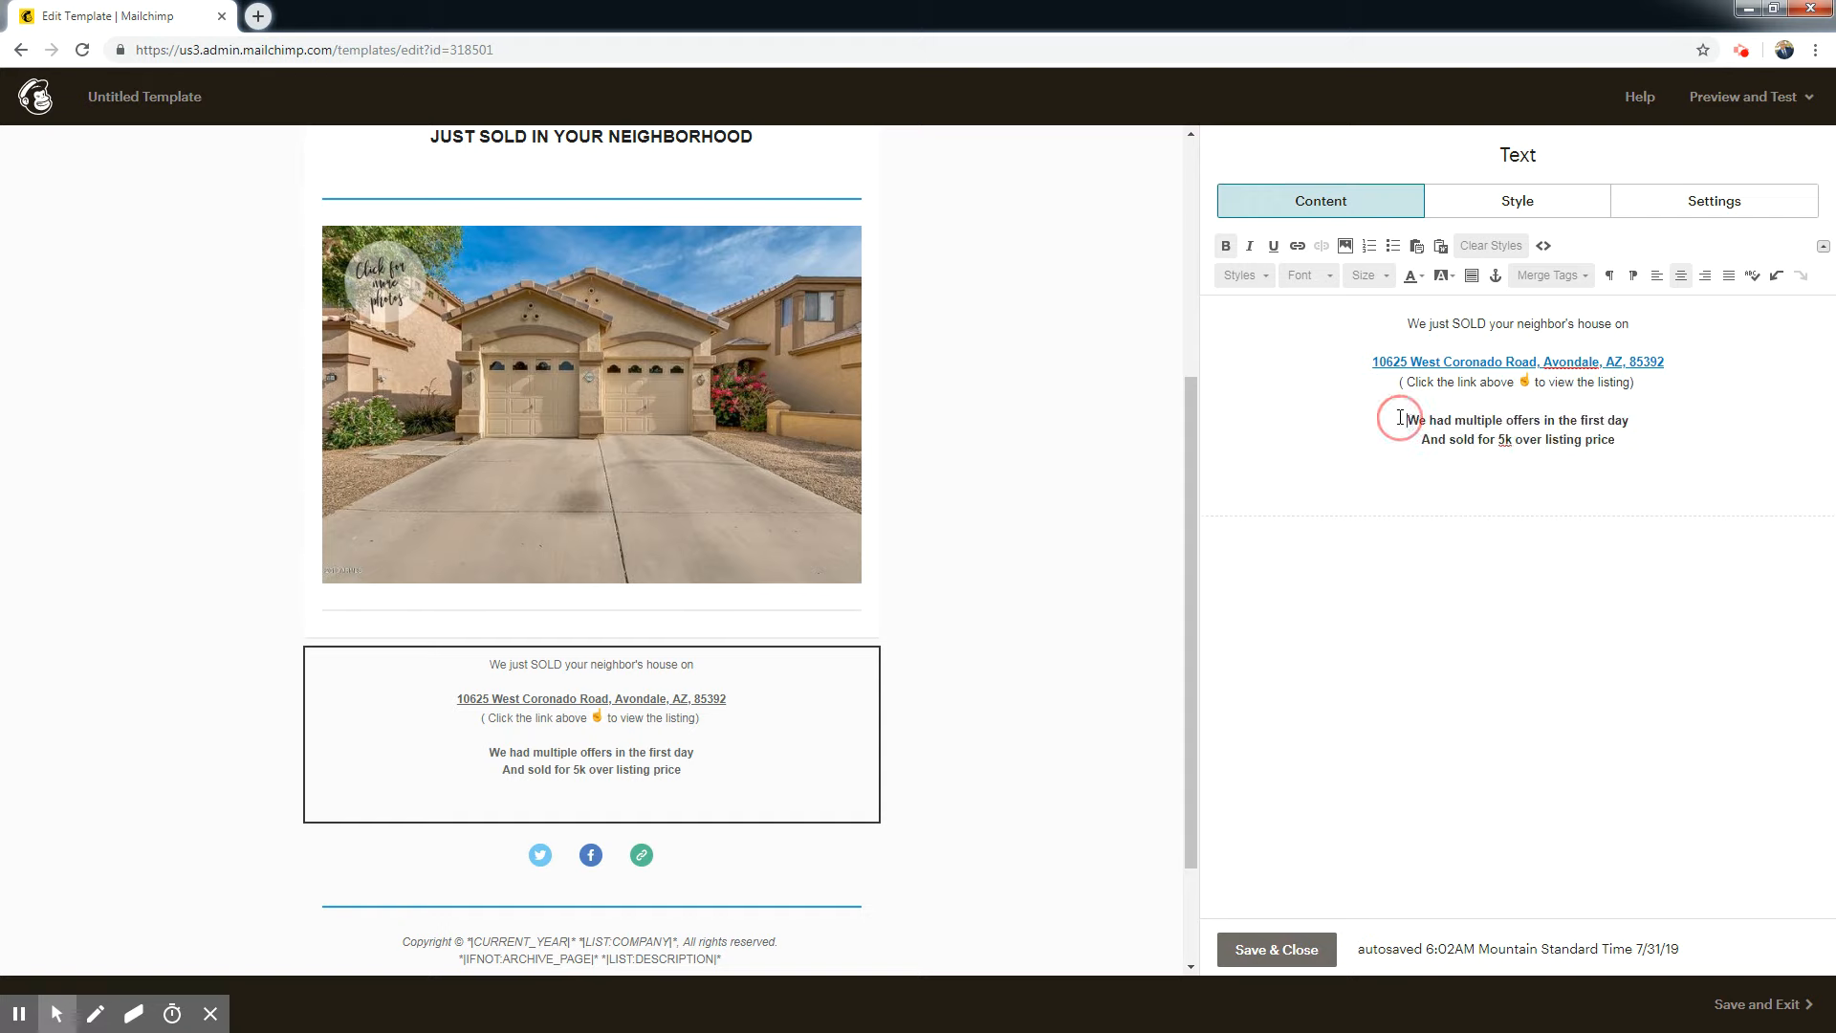
left_click(1345, 246)
left_click(430, 345)
left_click(1728, 102)
double_click(57, 379)
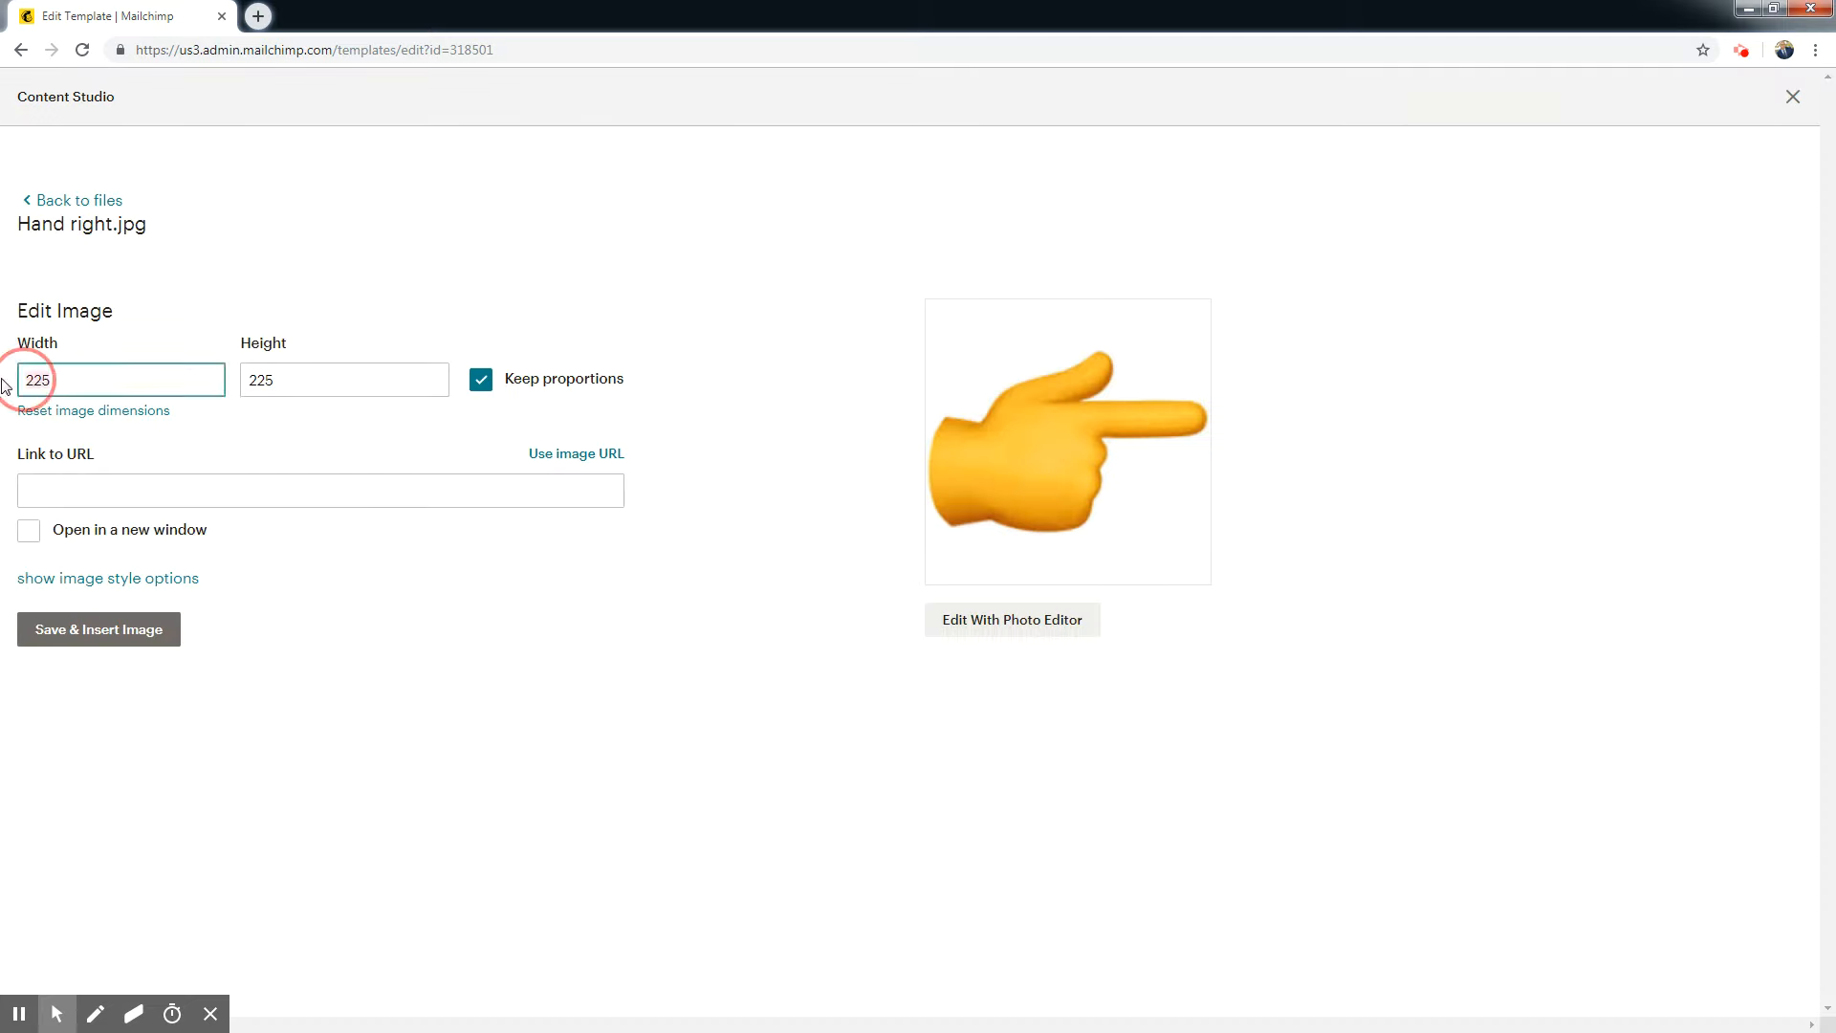
type("15")
left_click(267, 449)
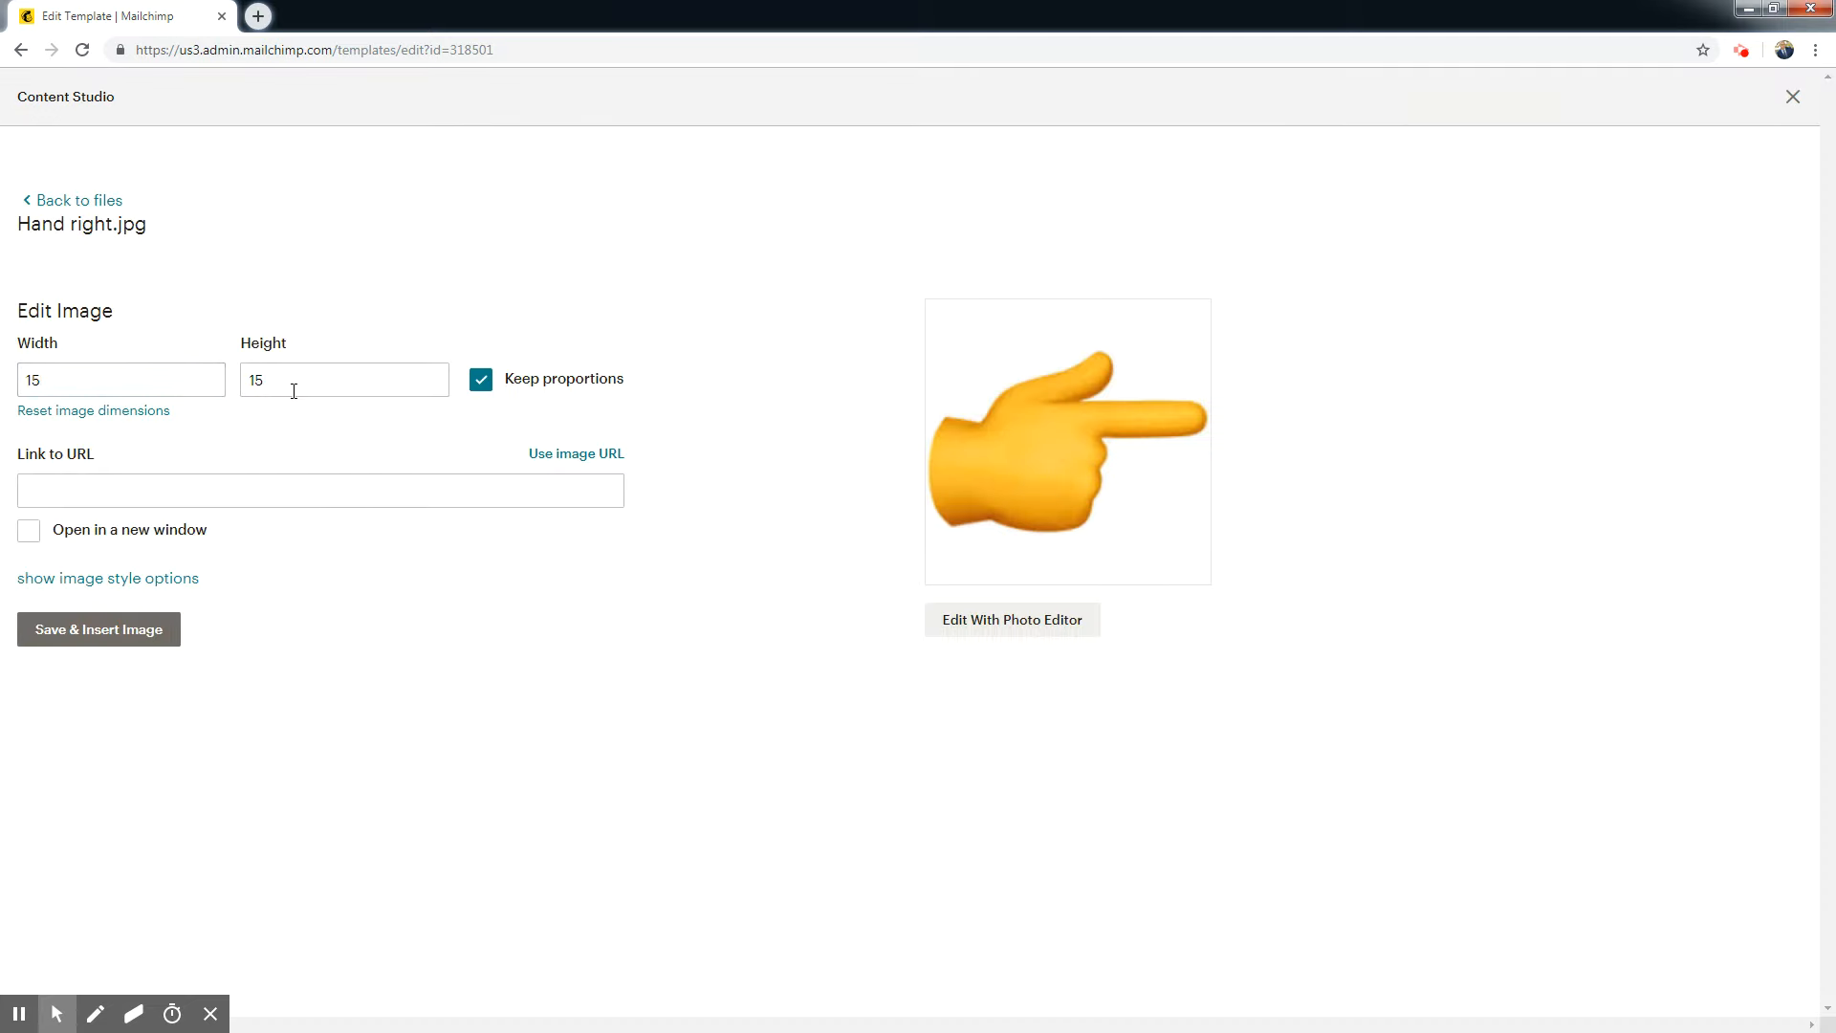
left_click(134, 628)
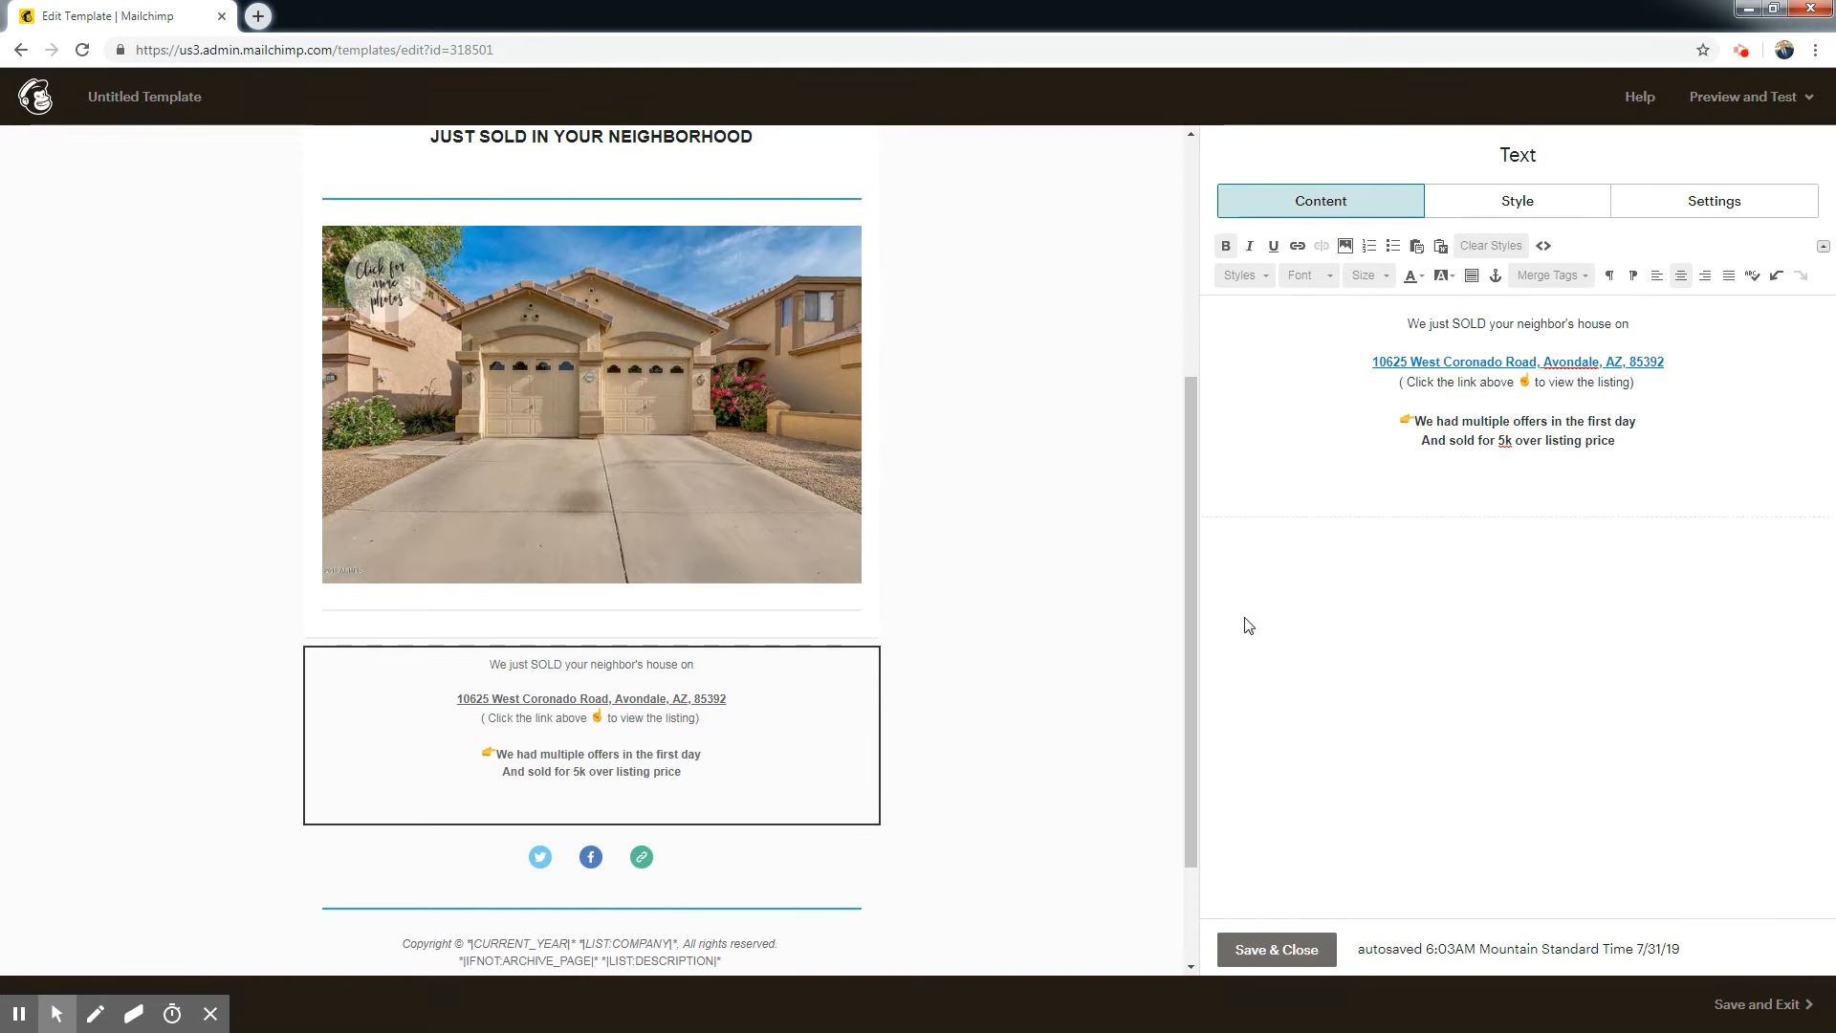
Insert Hand right.jpg in front of "And sold for 5k over listing price", sized to match the hand image on the line above.
left_click(1423, 442)
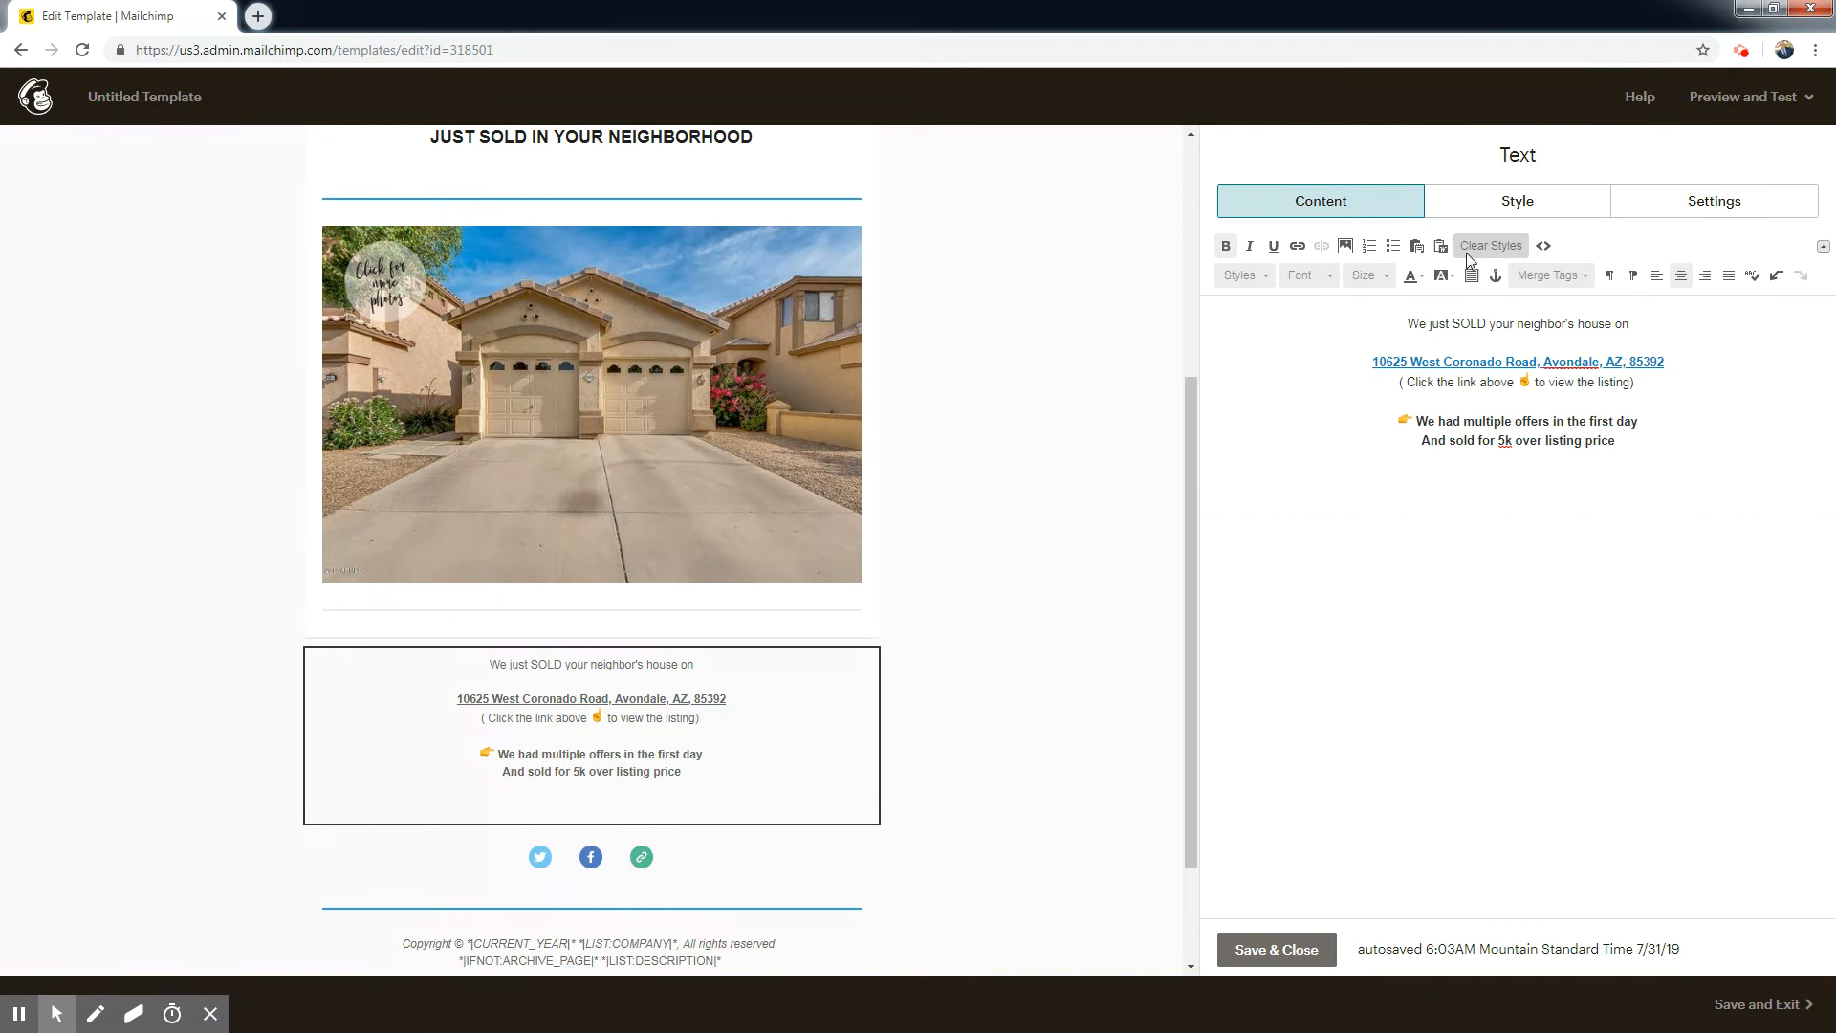
left_click(1345, 246)
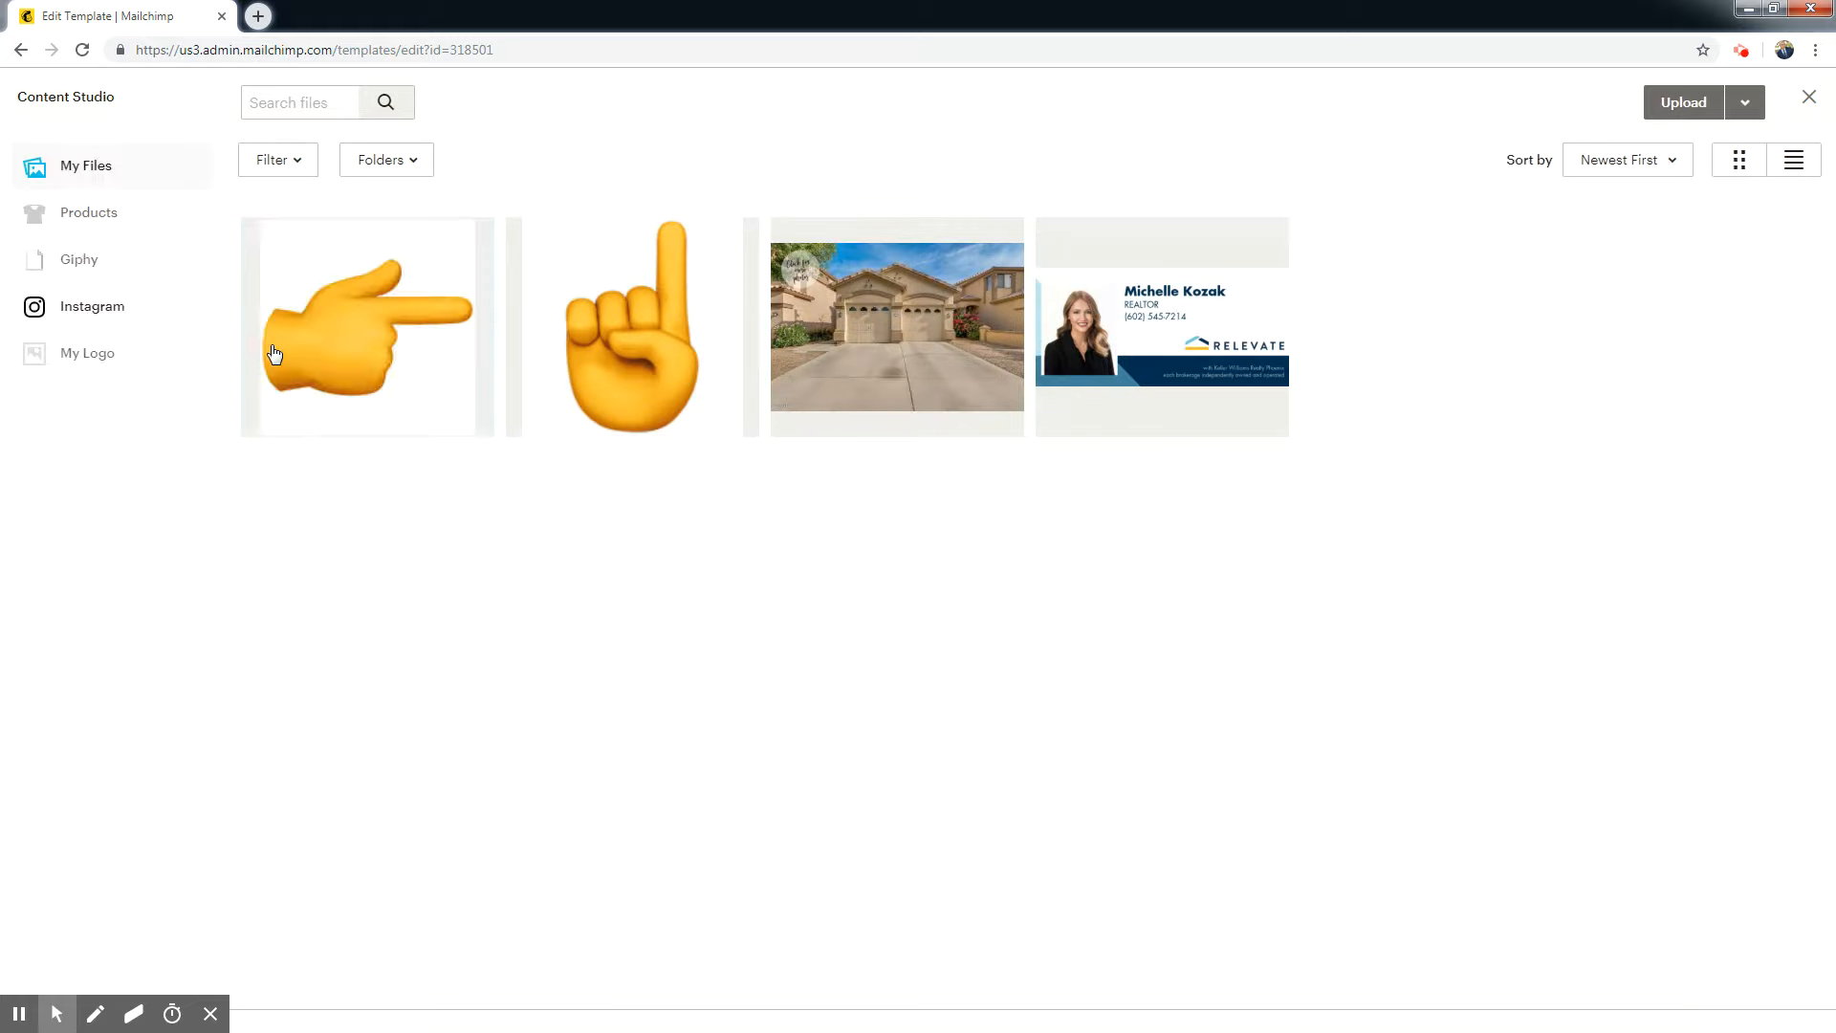
left_click(1731, 106)
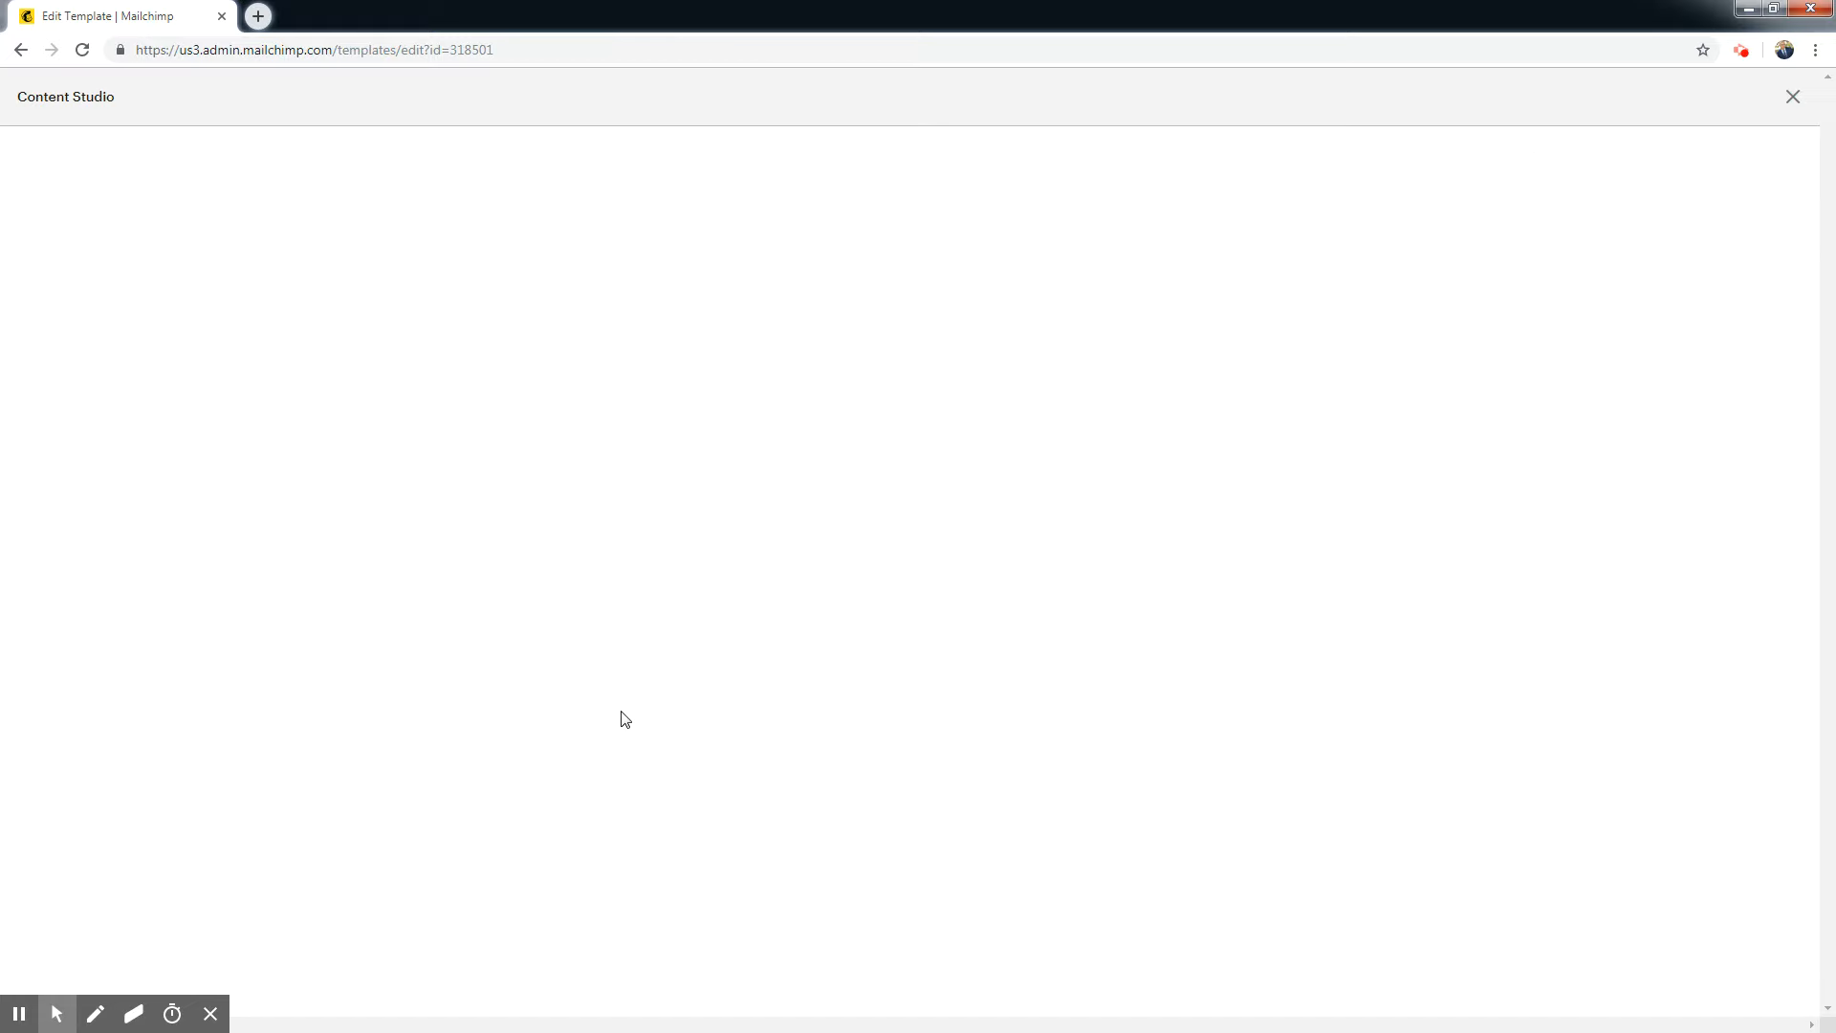
double_click(153, 385)
type("15")
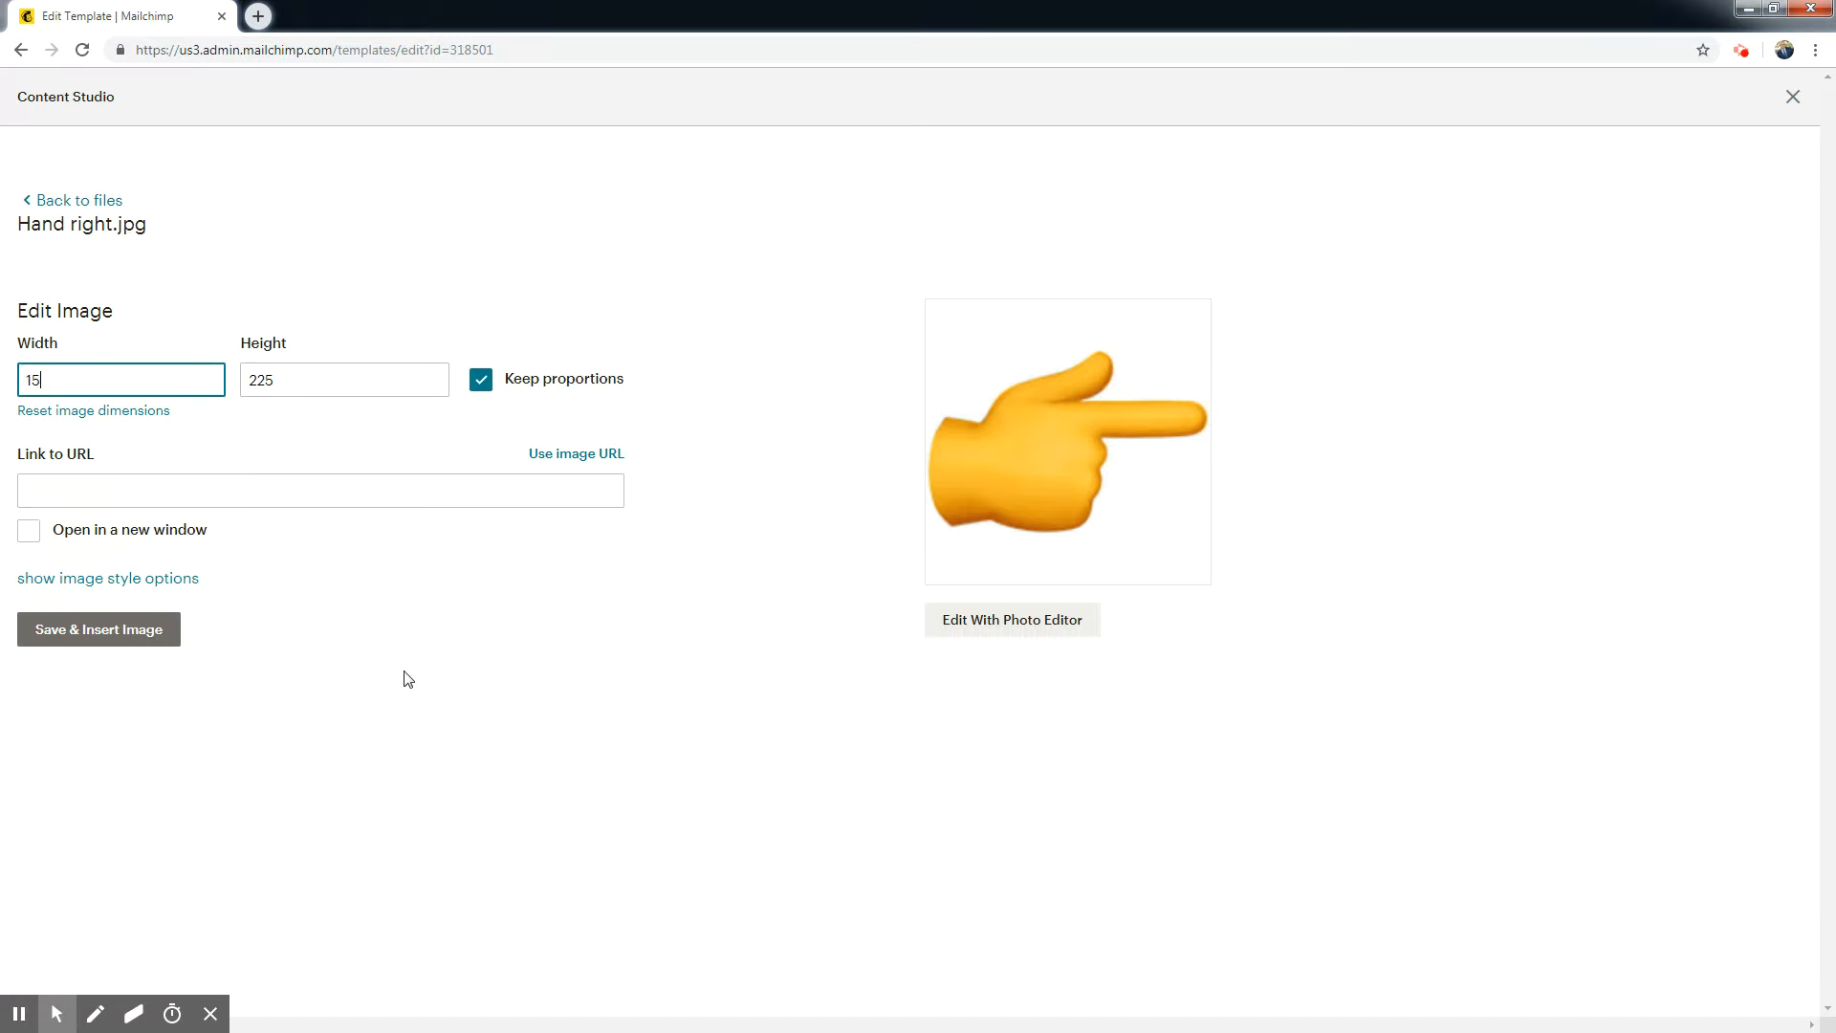
left_click(122, 629)
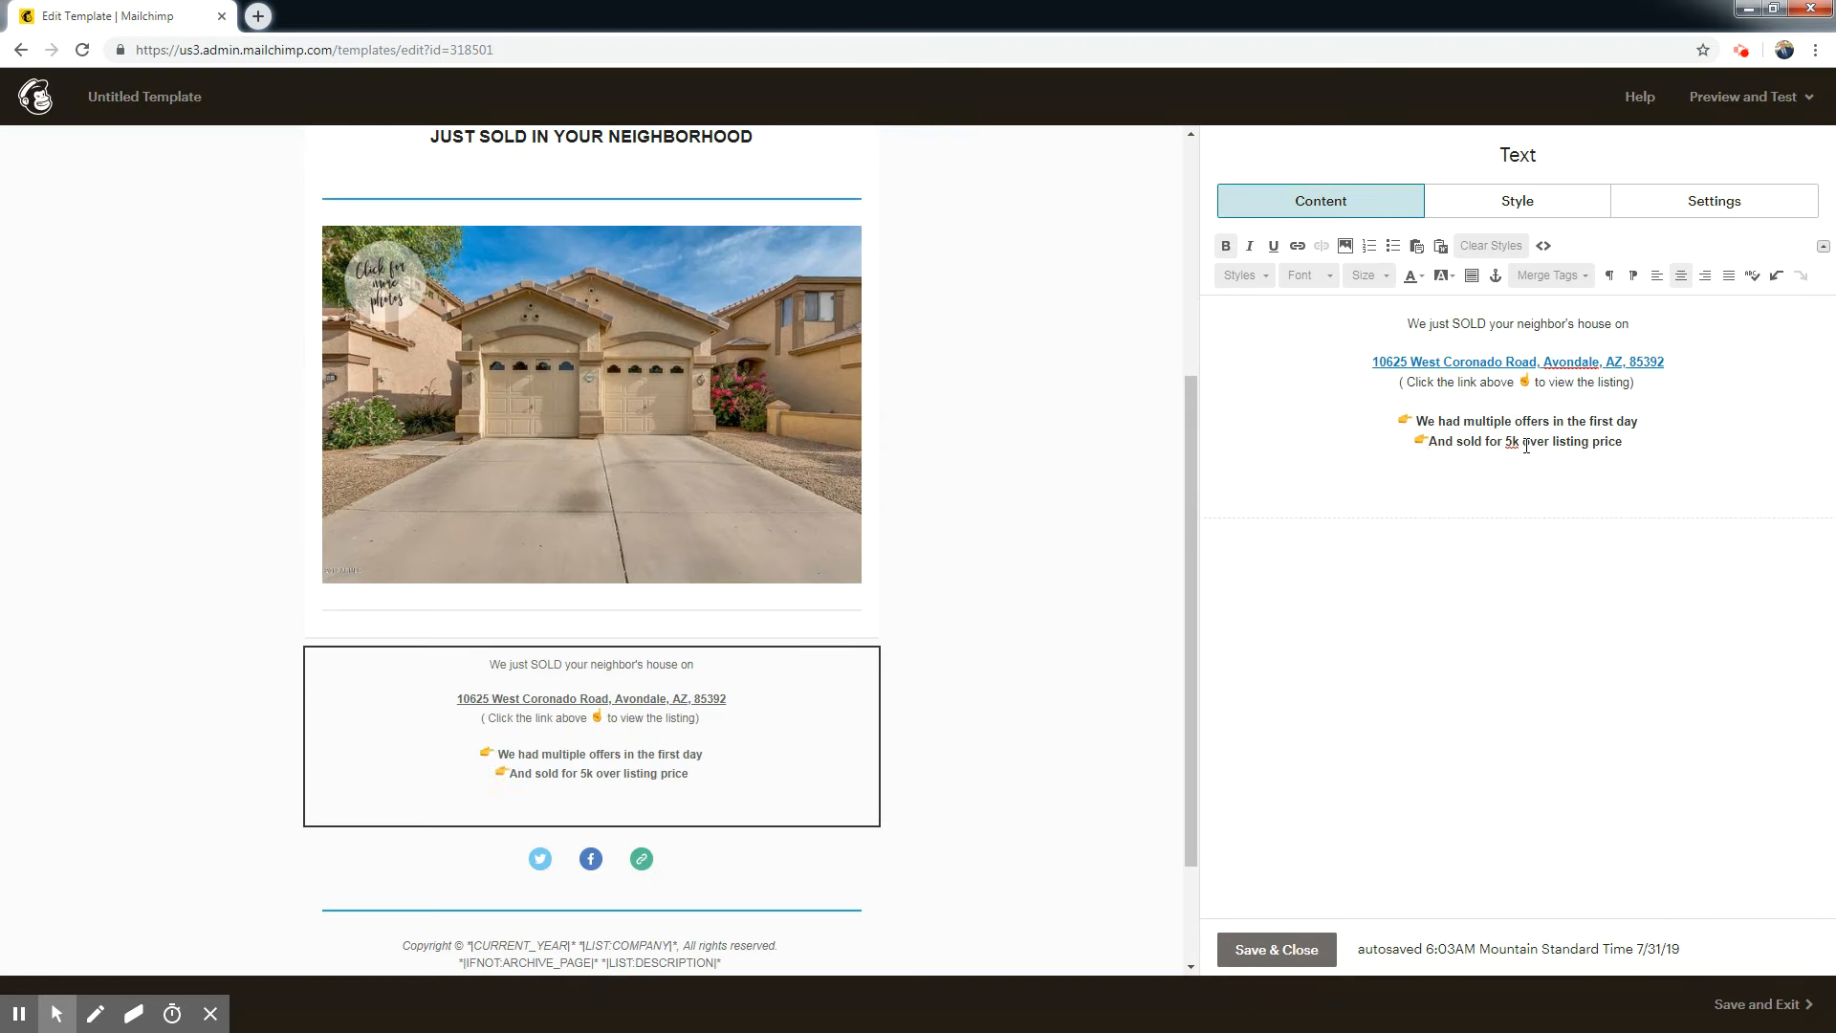
Enter "** GREAT NEWS **" below the offer lines, leaving a blank line and spacing the words from the asterisks.
left_click(1650, 441)
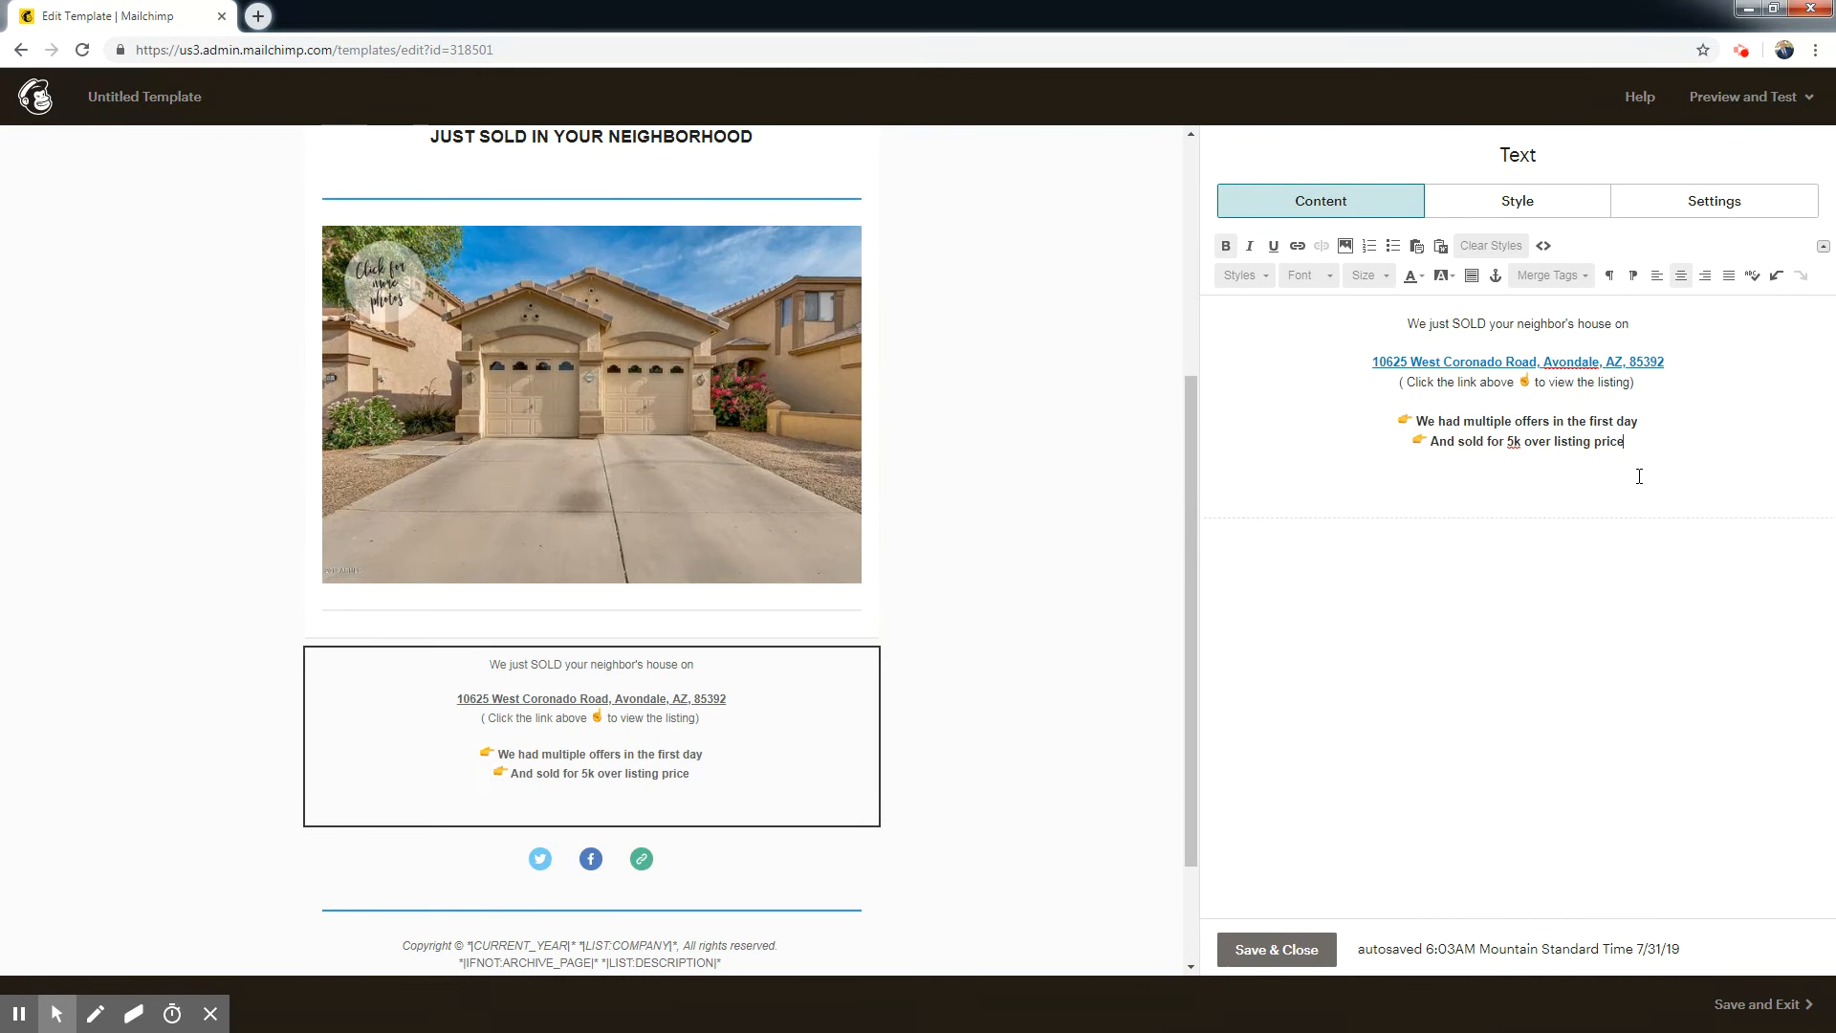
key("Return")
key("Return")
type("**GREAT NEWS**")
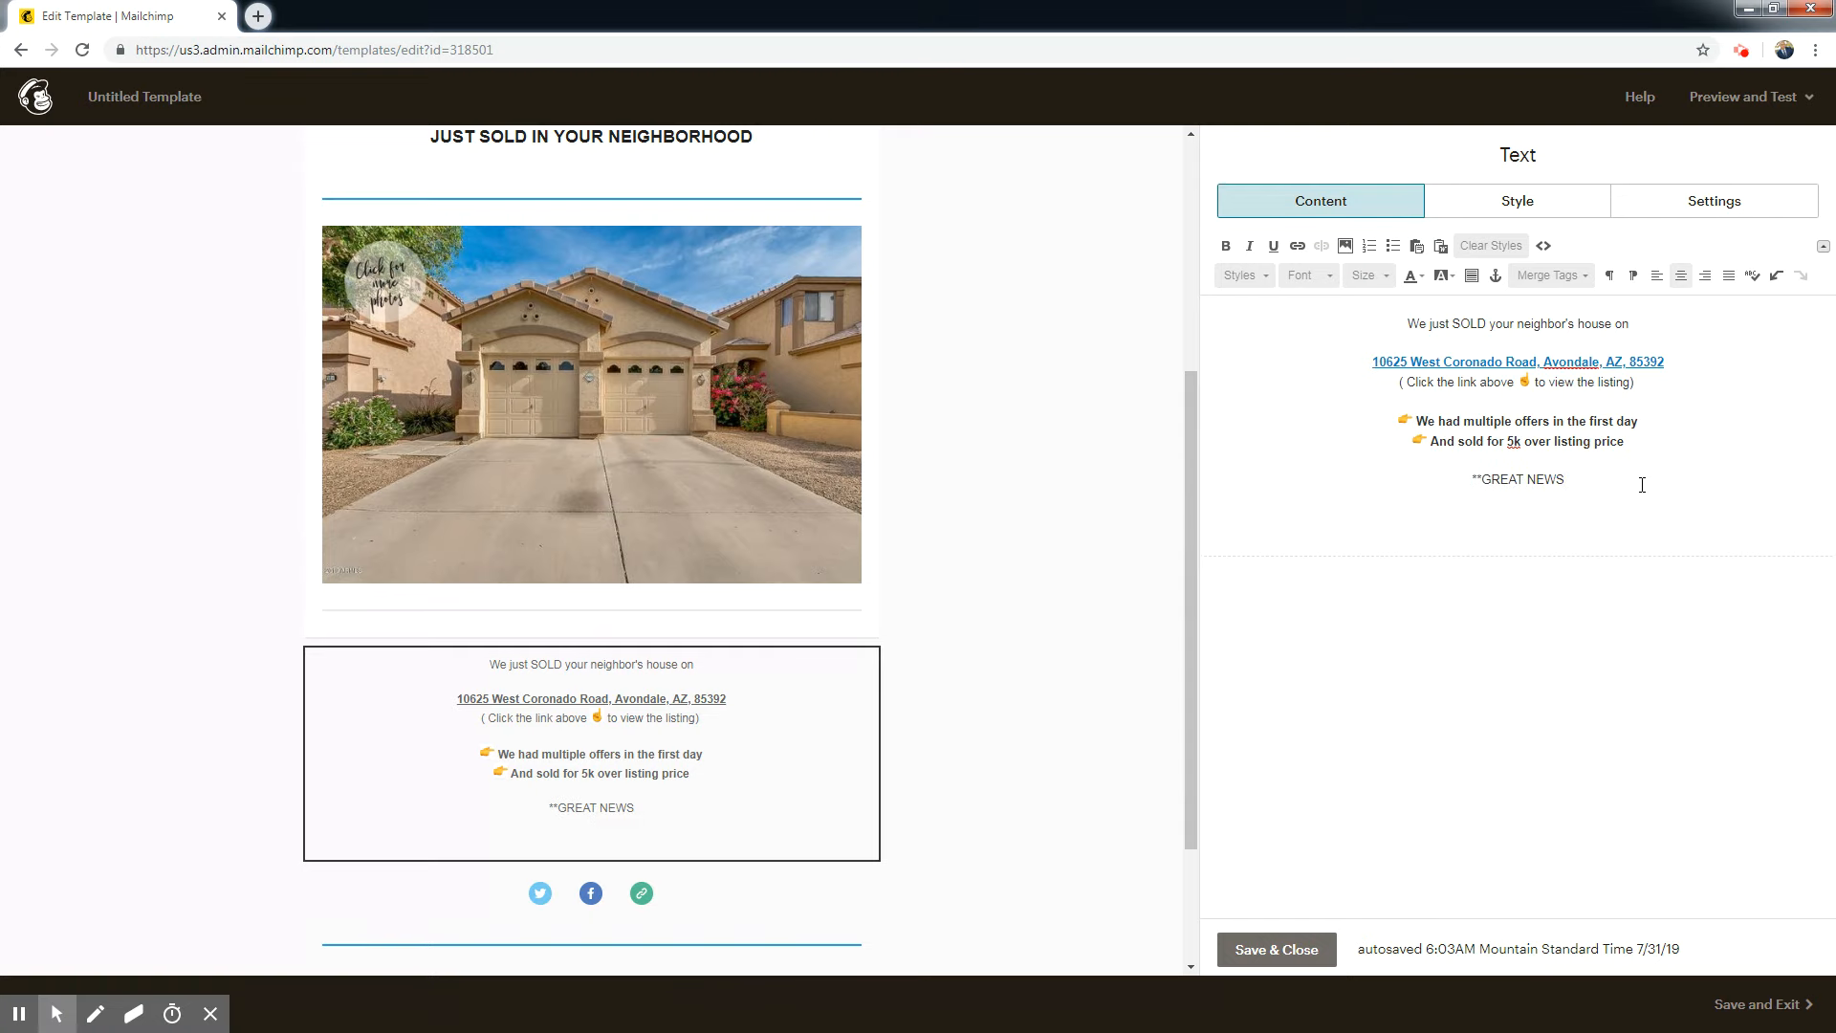
left_click(1479, 479)
left_click(1561, 482)
Make the "** GREAT NEWS **" line bold.
left_click_drag(1575, 480, 1435, 453)
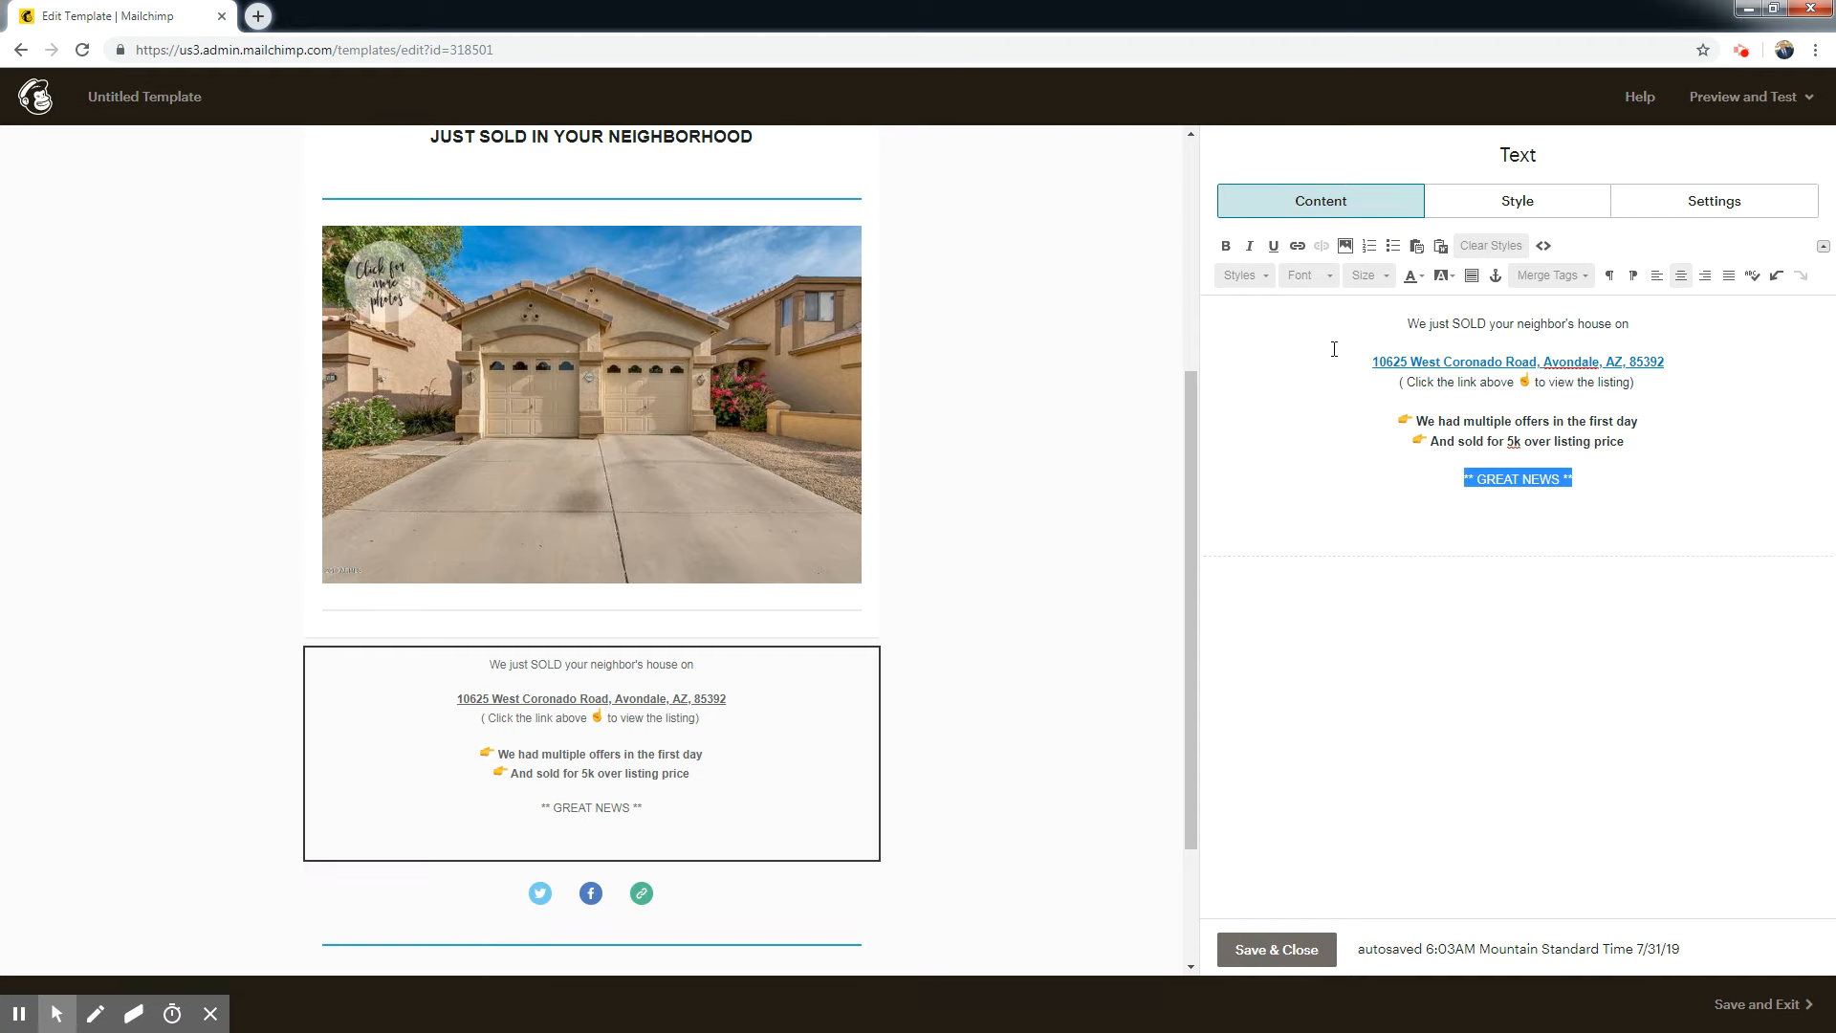
left_click(1225, 246)
left_click(1625, 485)
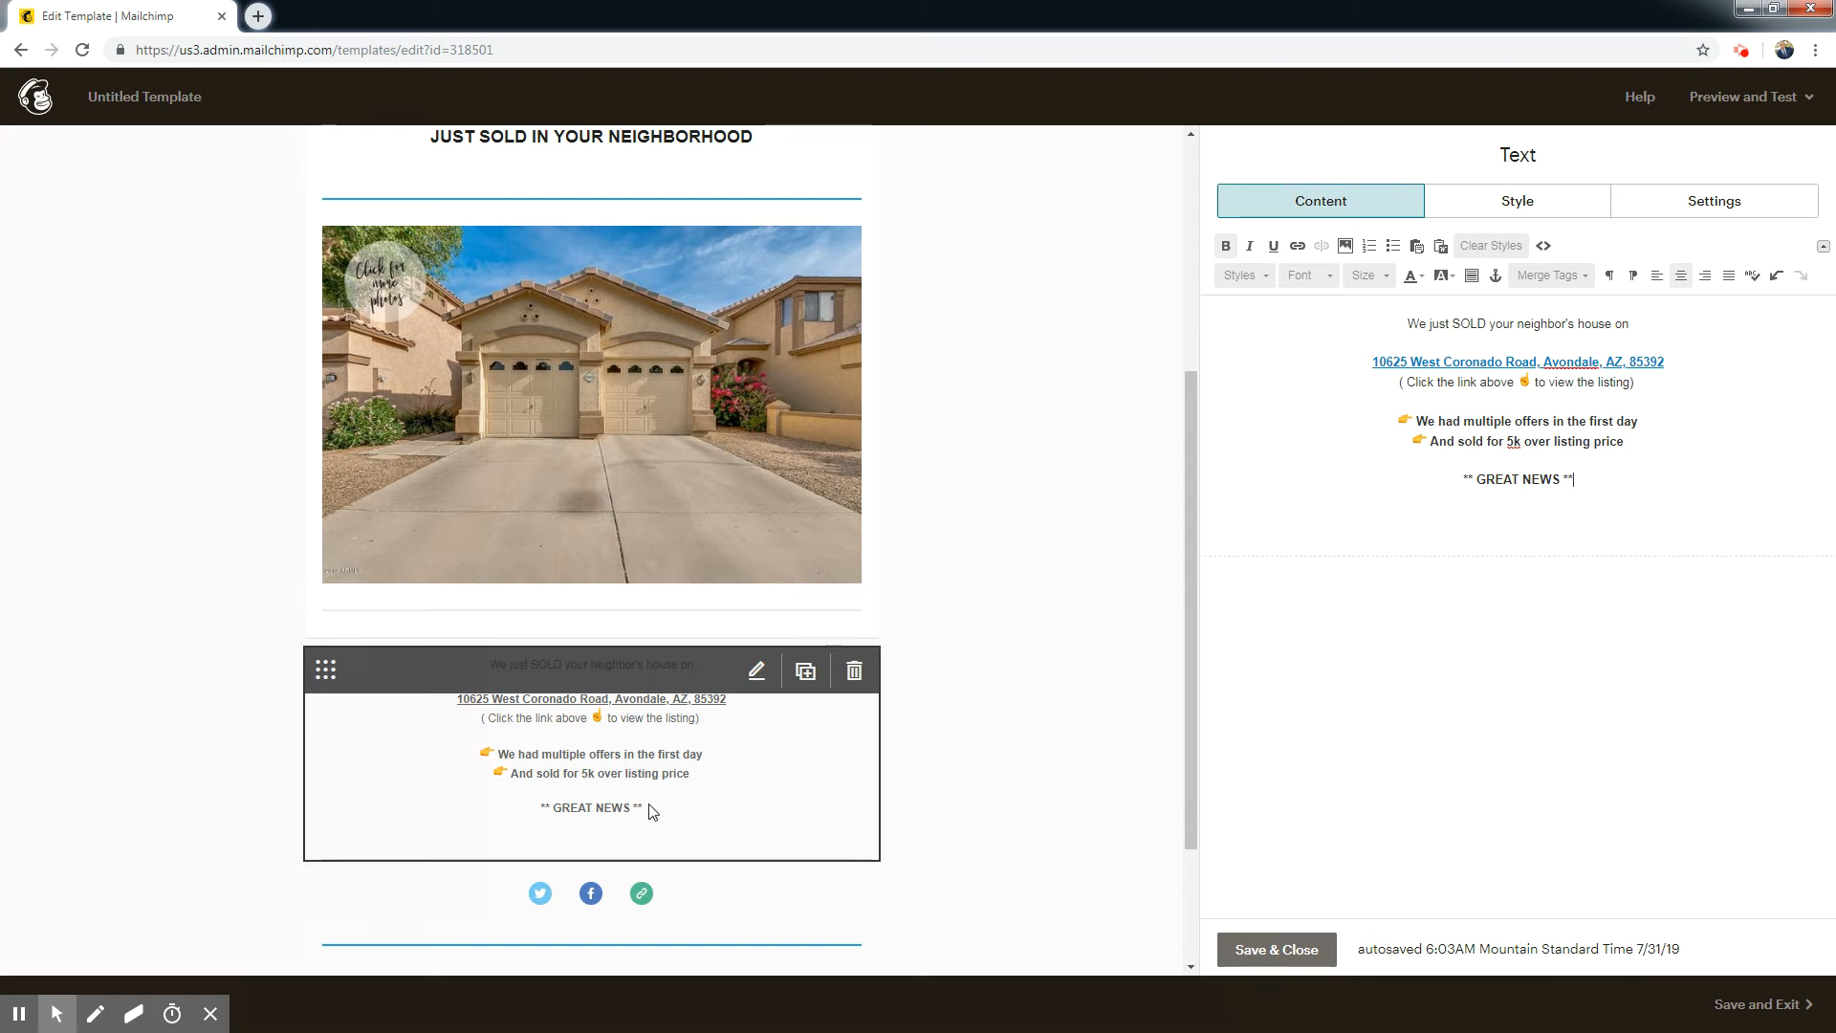
Enter "We still have buyers looking to purchase a home in your neighborhood" as a new paragraph under the GREAT NEWS line.
left_click(1612, 482)
key("Return")
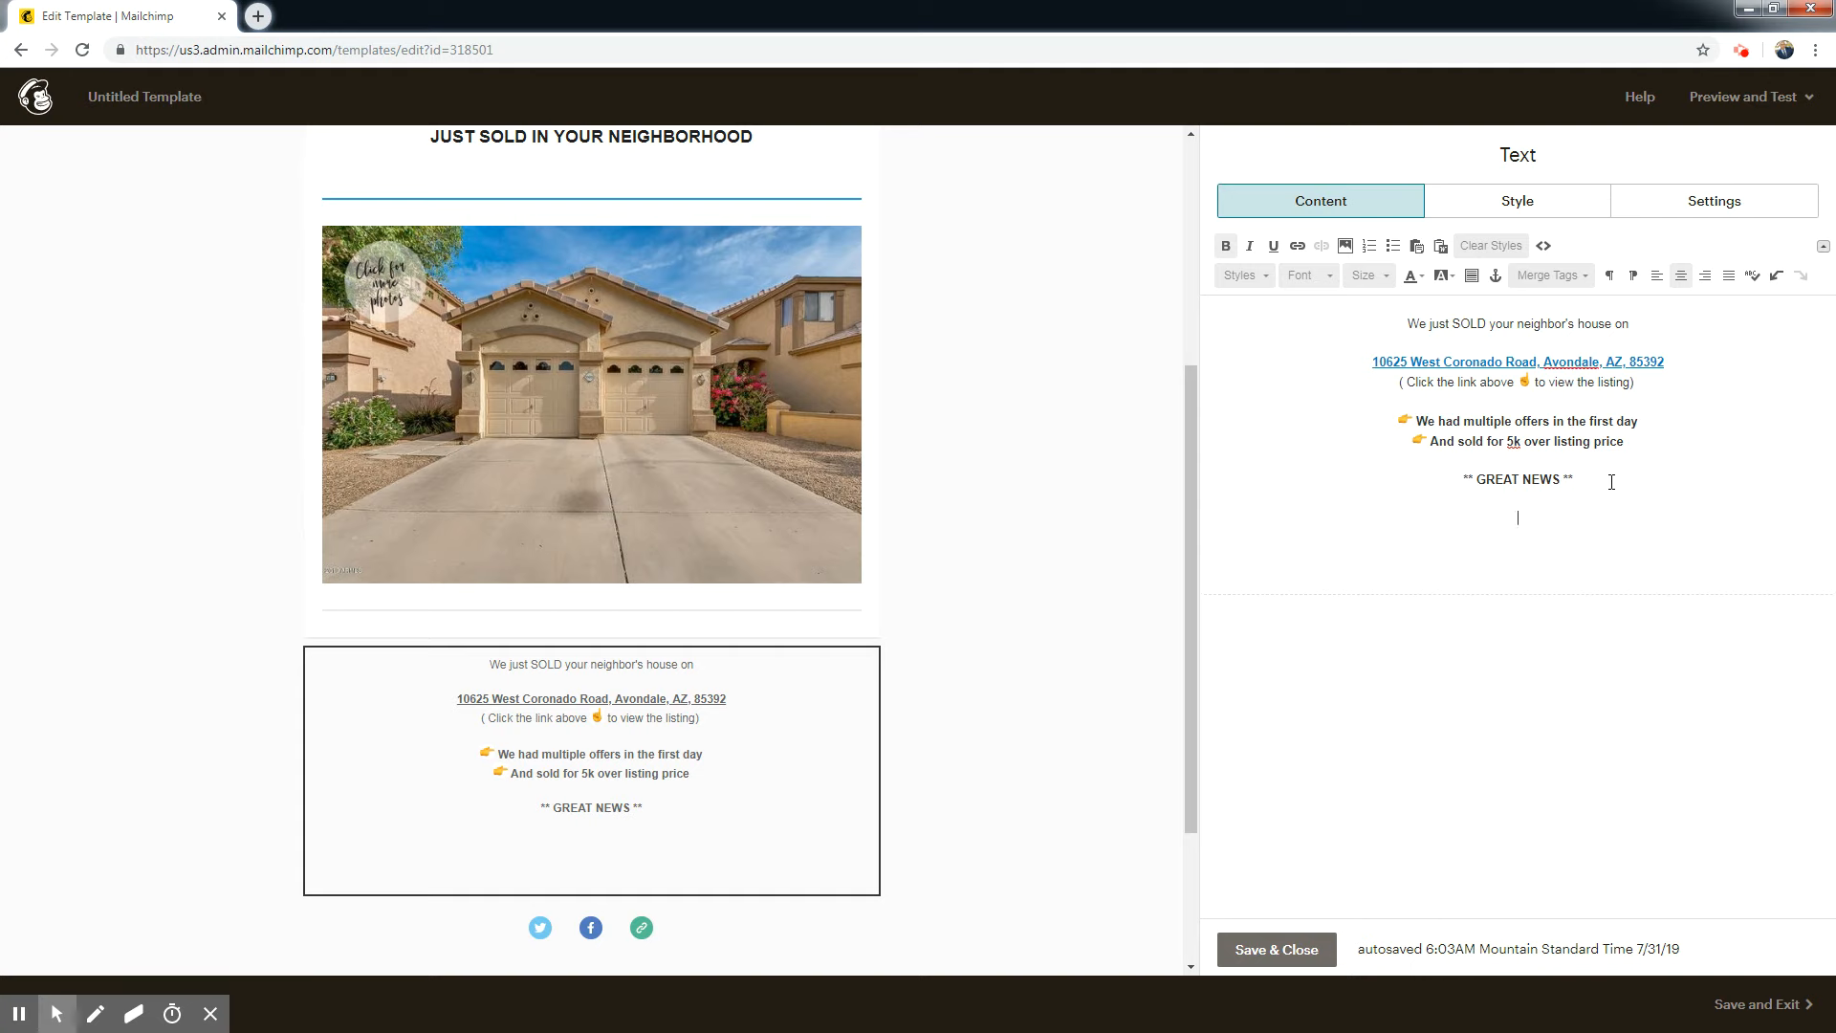
type("We still")
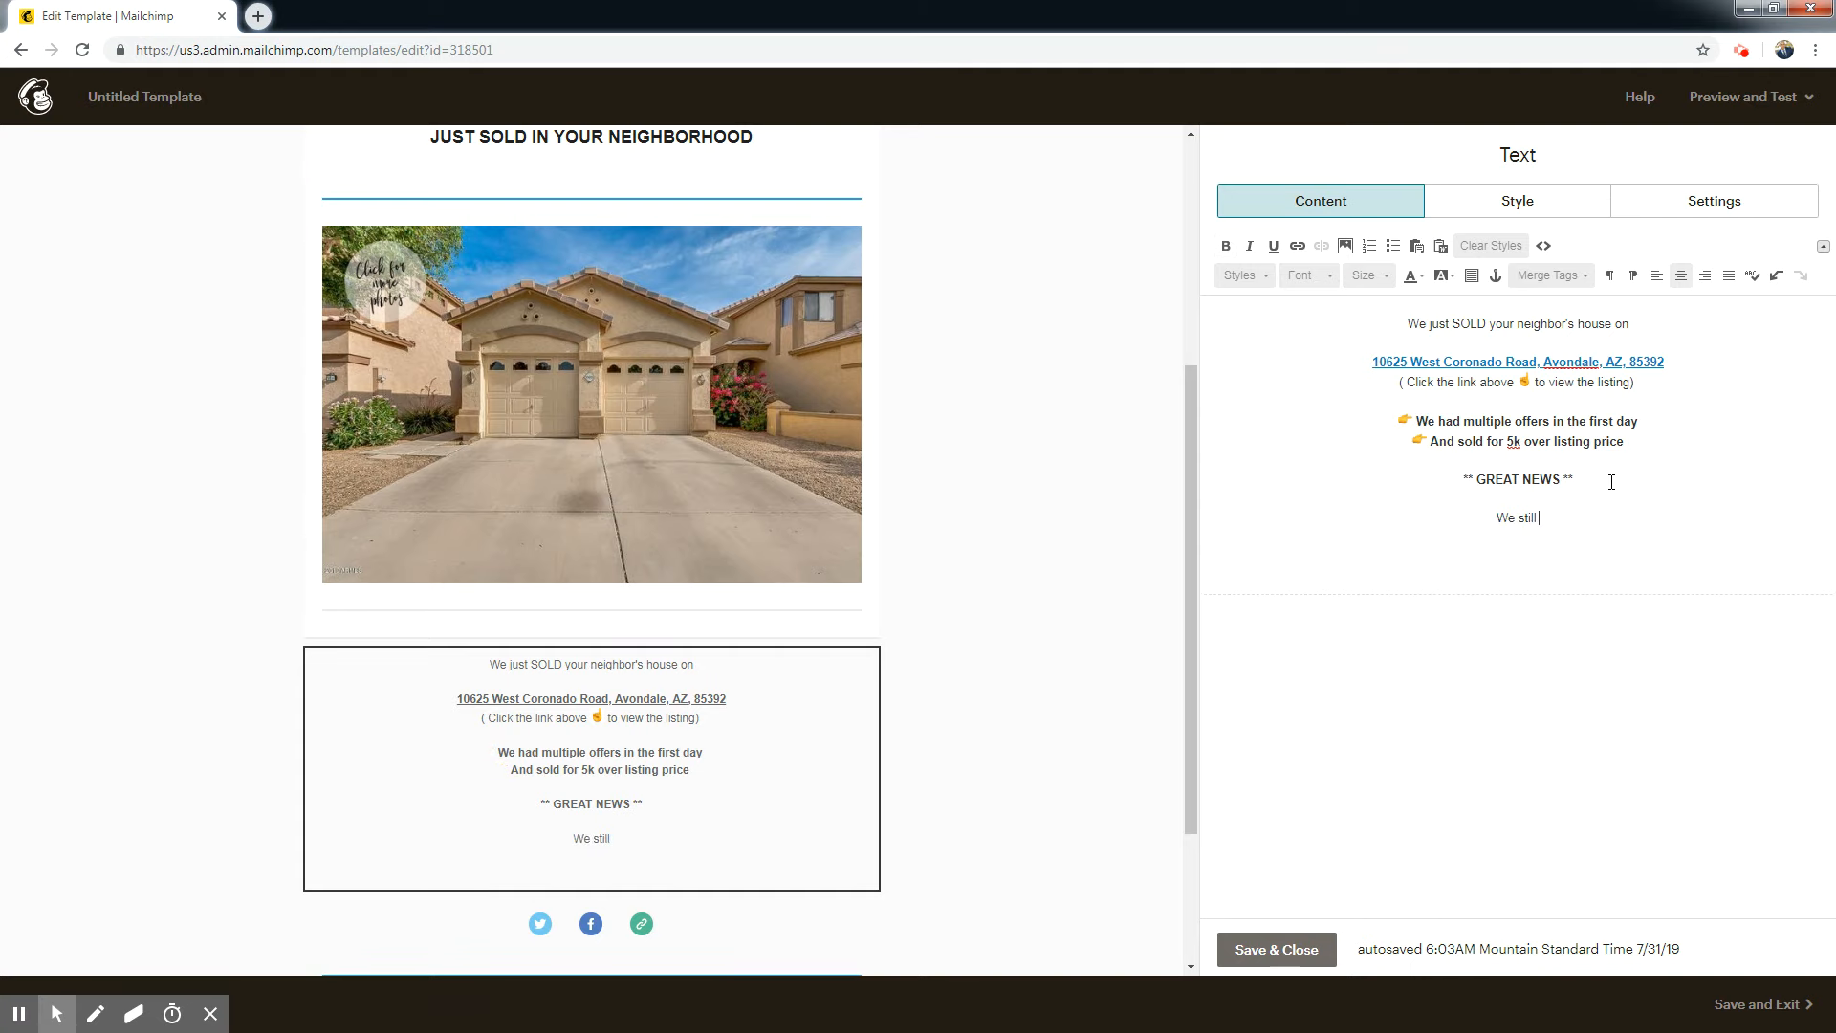
type(" have buyers looking to purchase a")
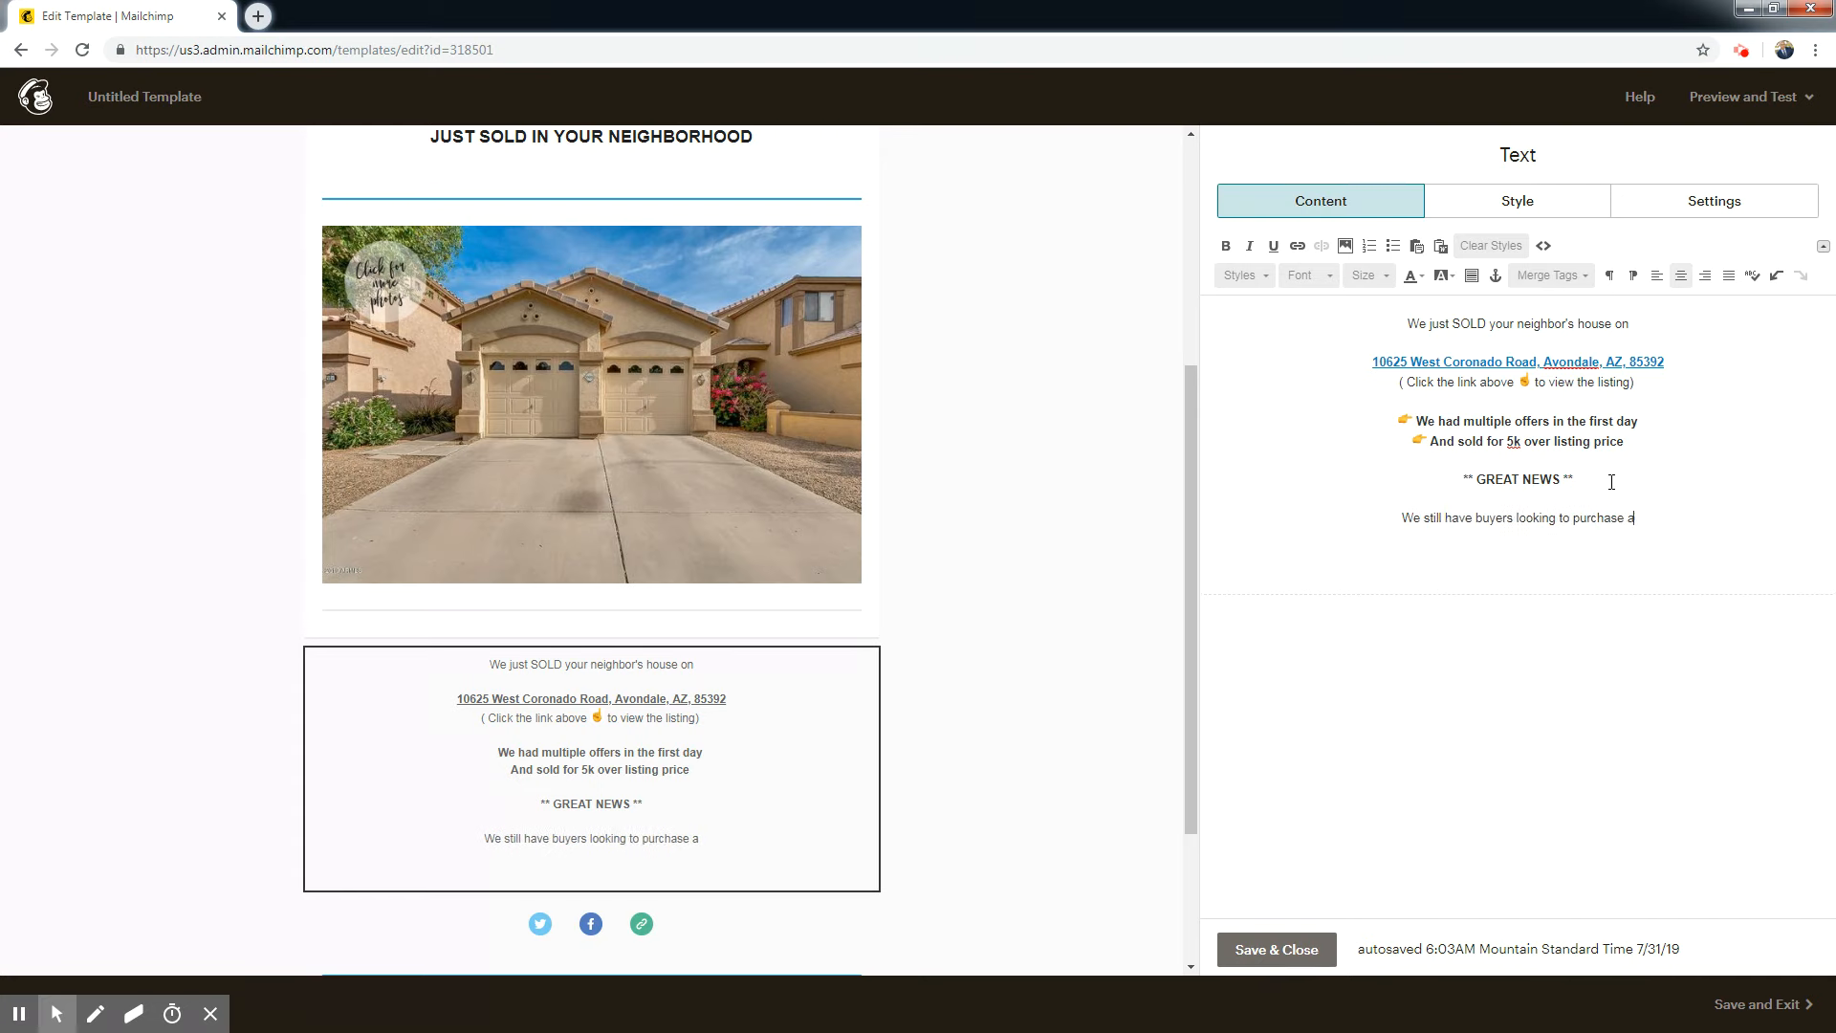
type(" home in your ")
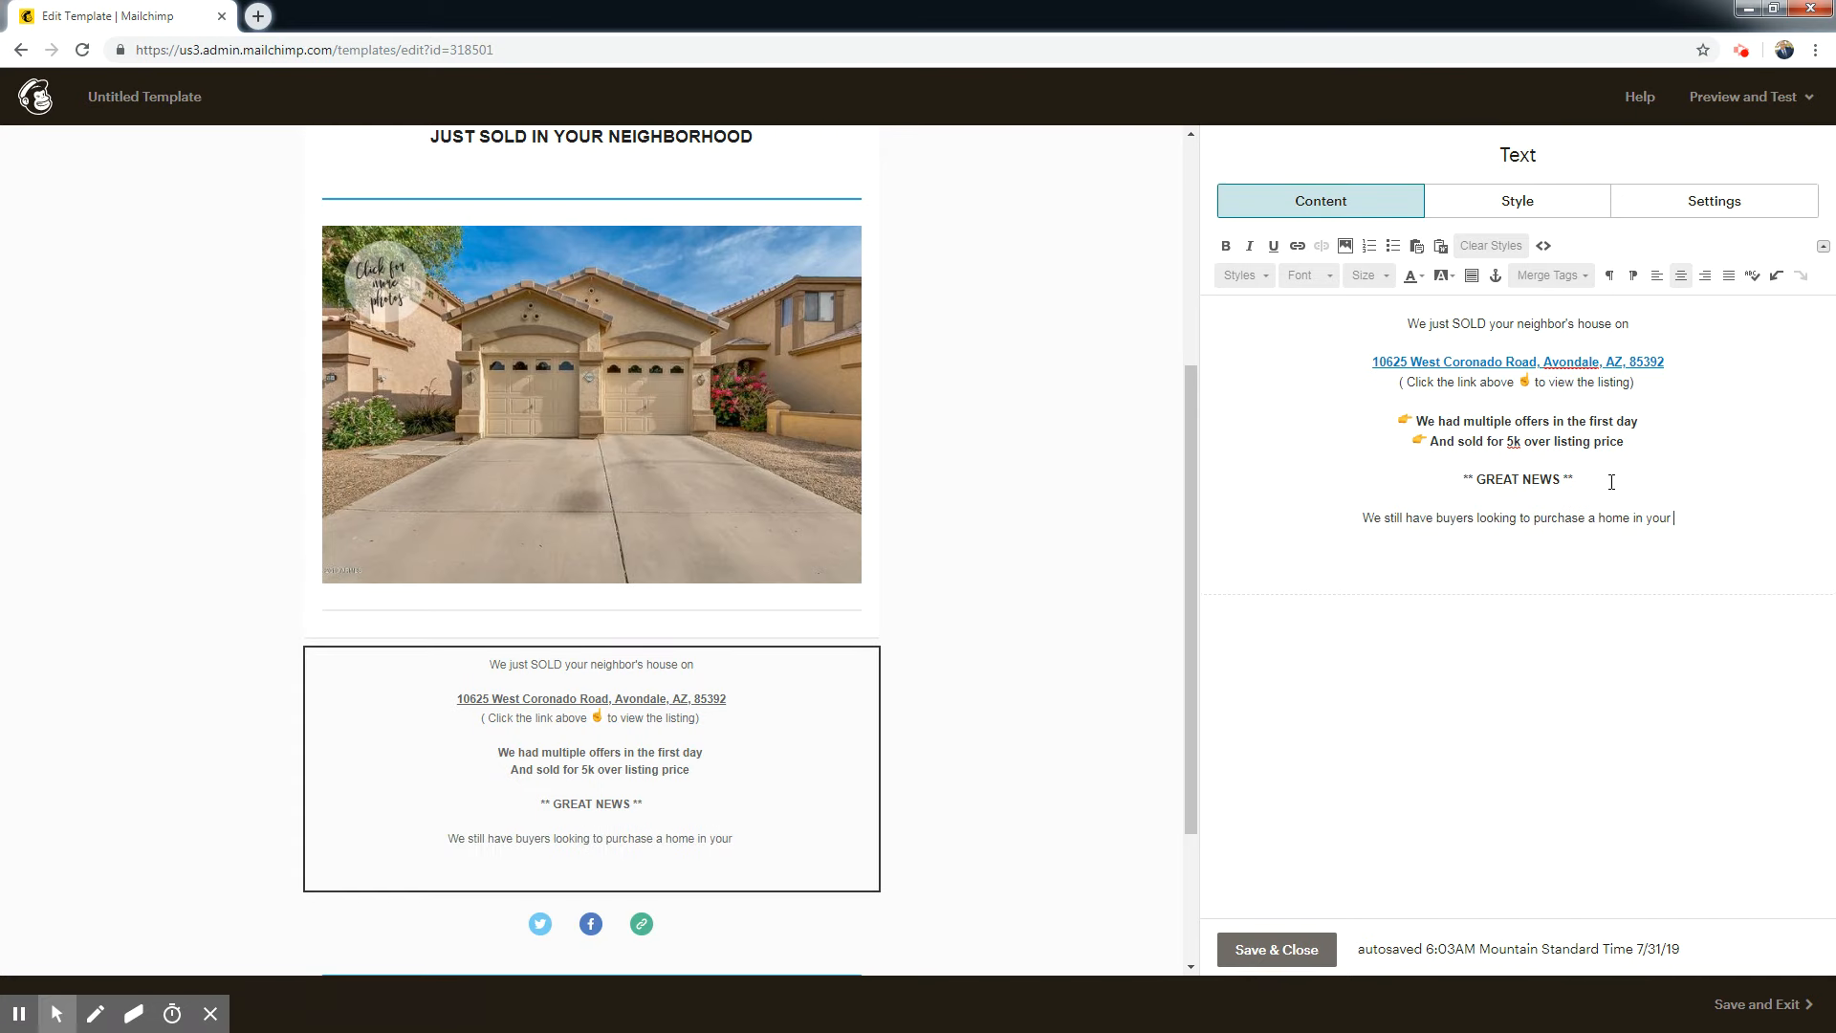
type("neighborhood")
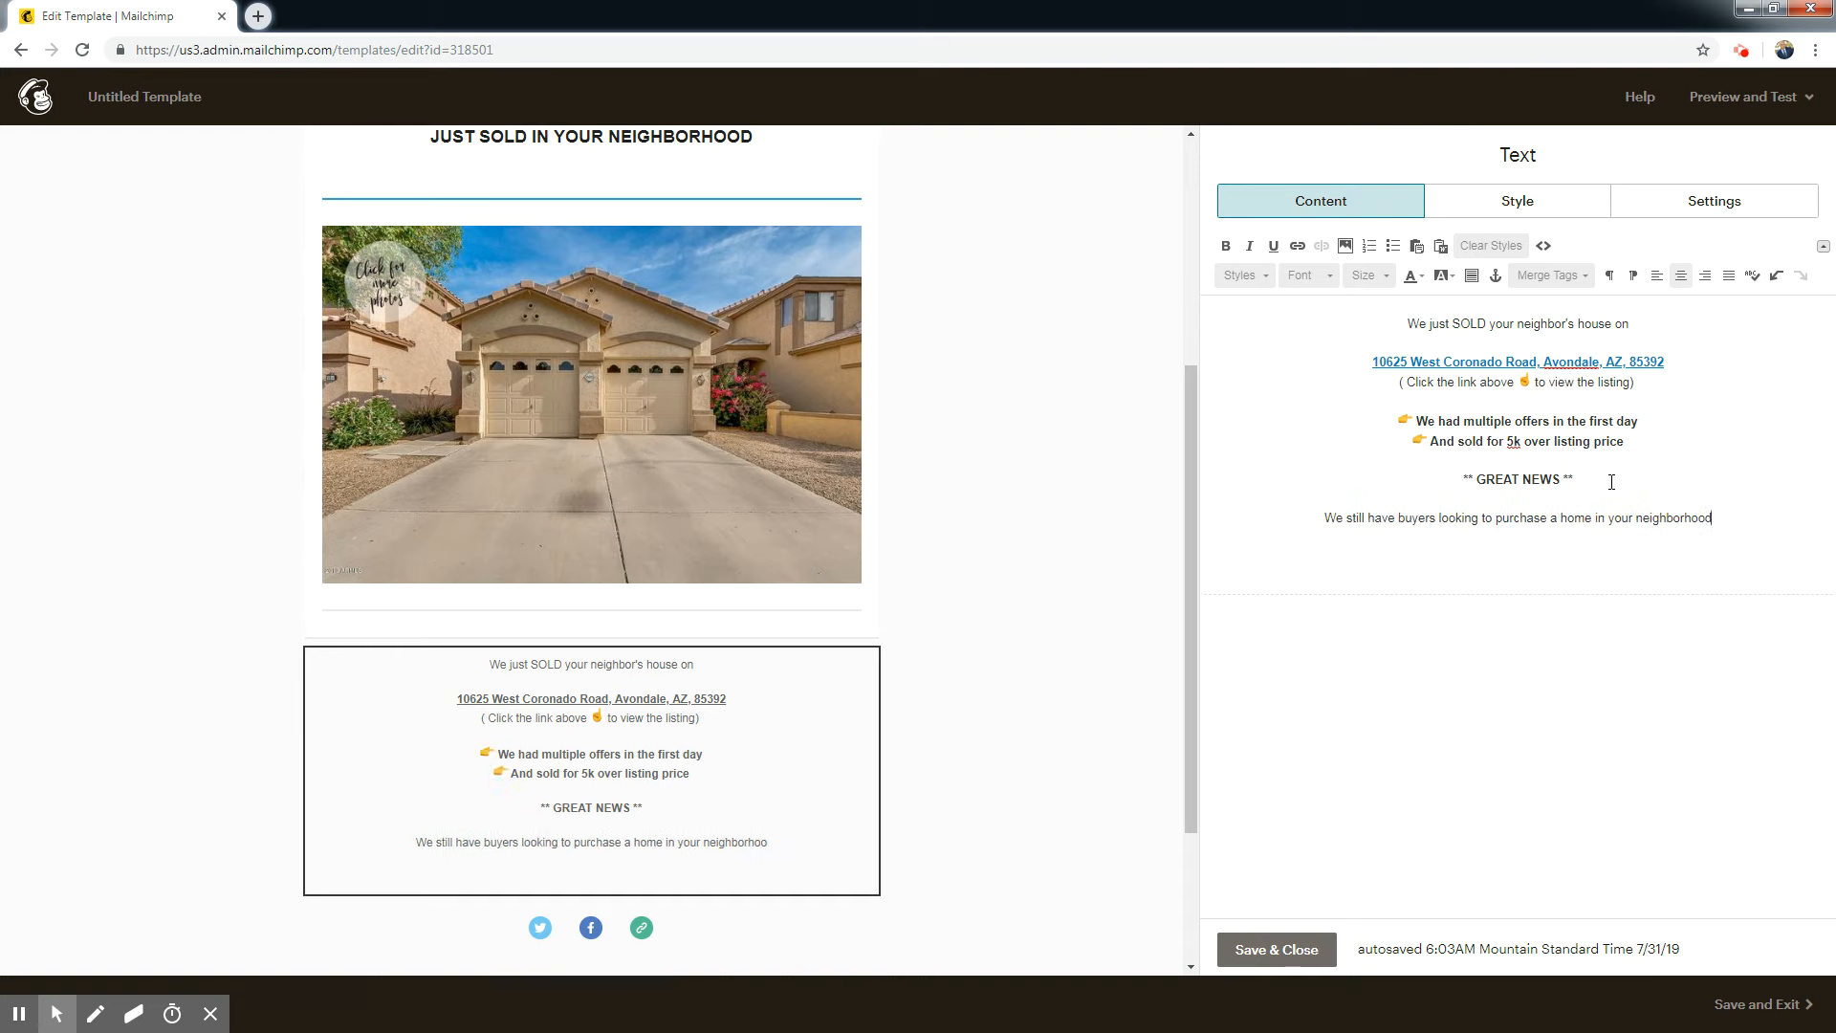
Enter "If you are thinking of selling" as a new paragraph below the line about buyers in the neighborhood.
key("Return")
type("If")
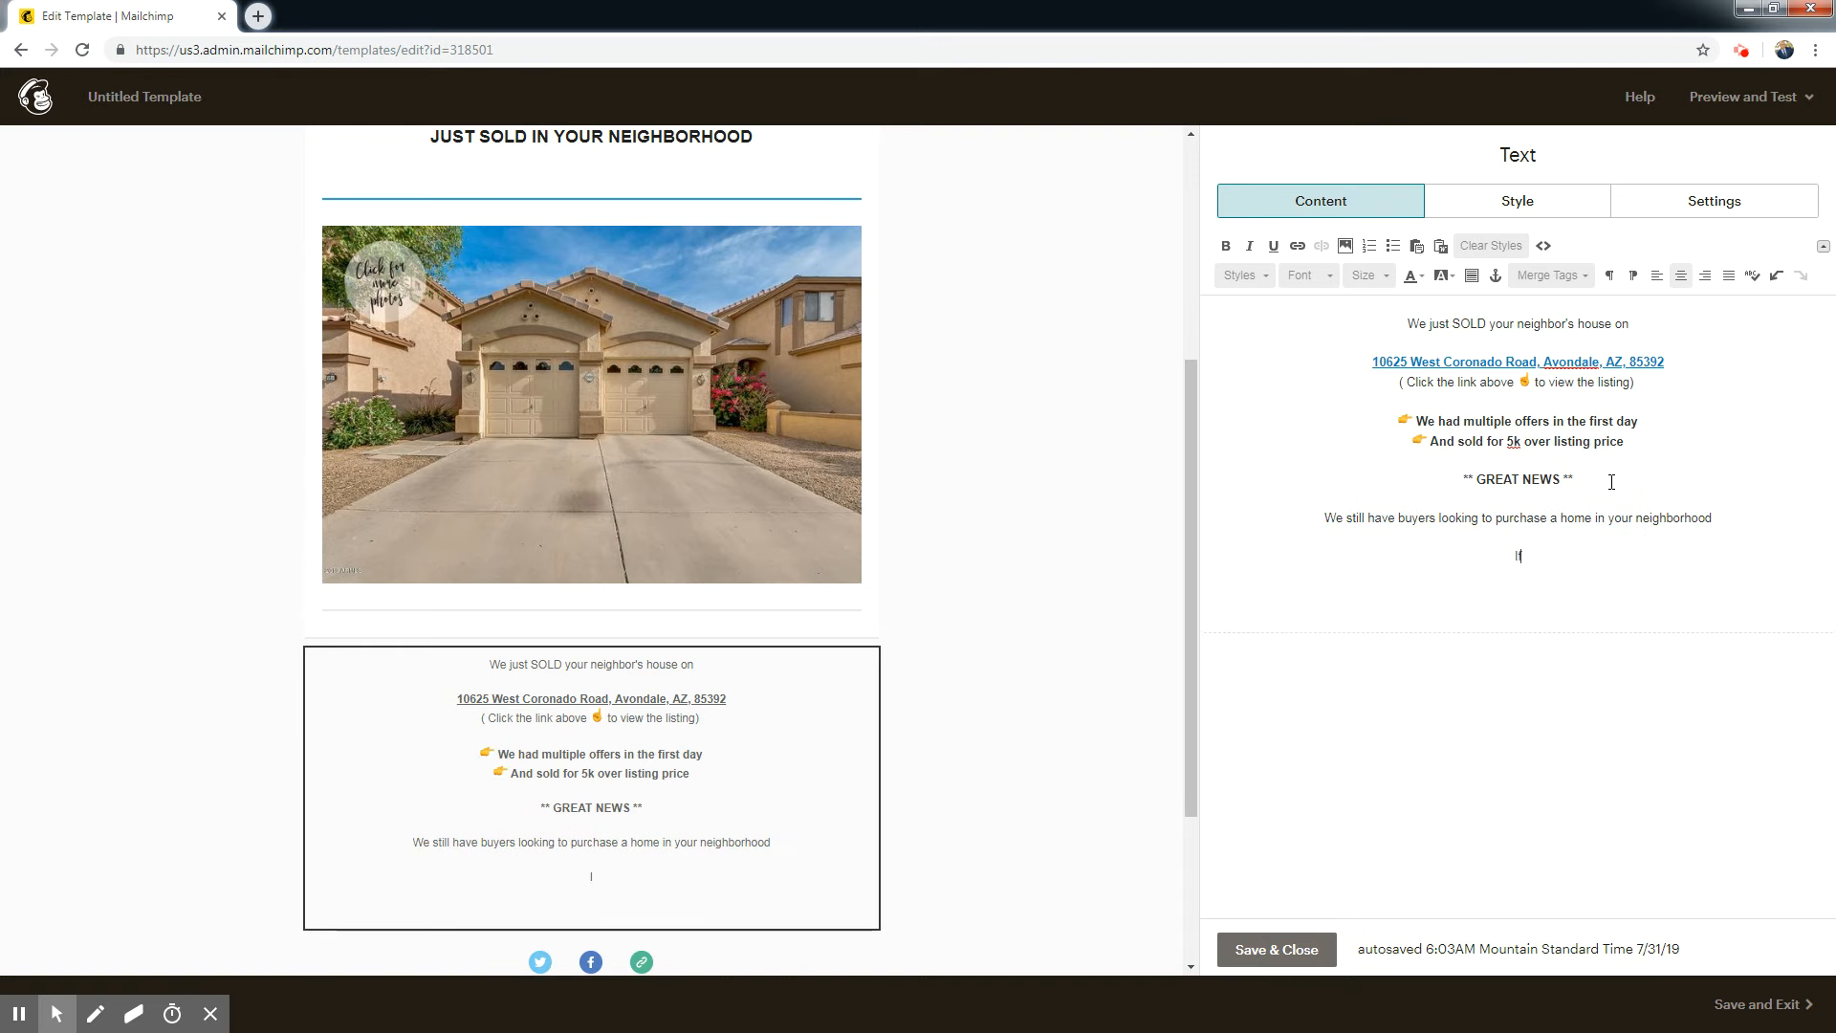
type(" you are thinkof")
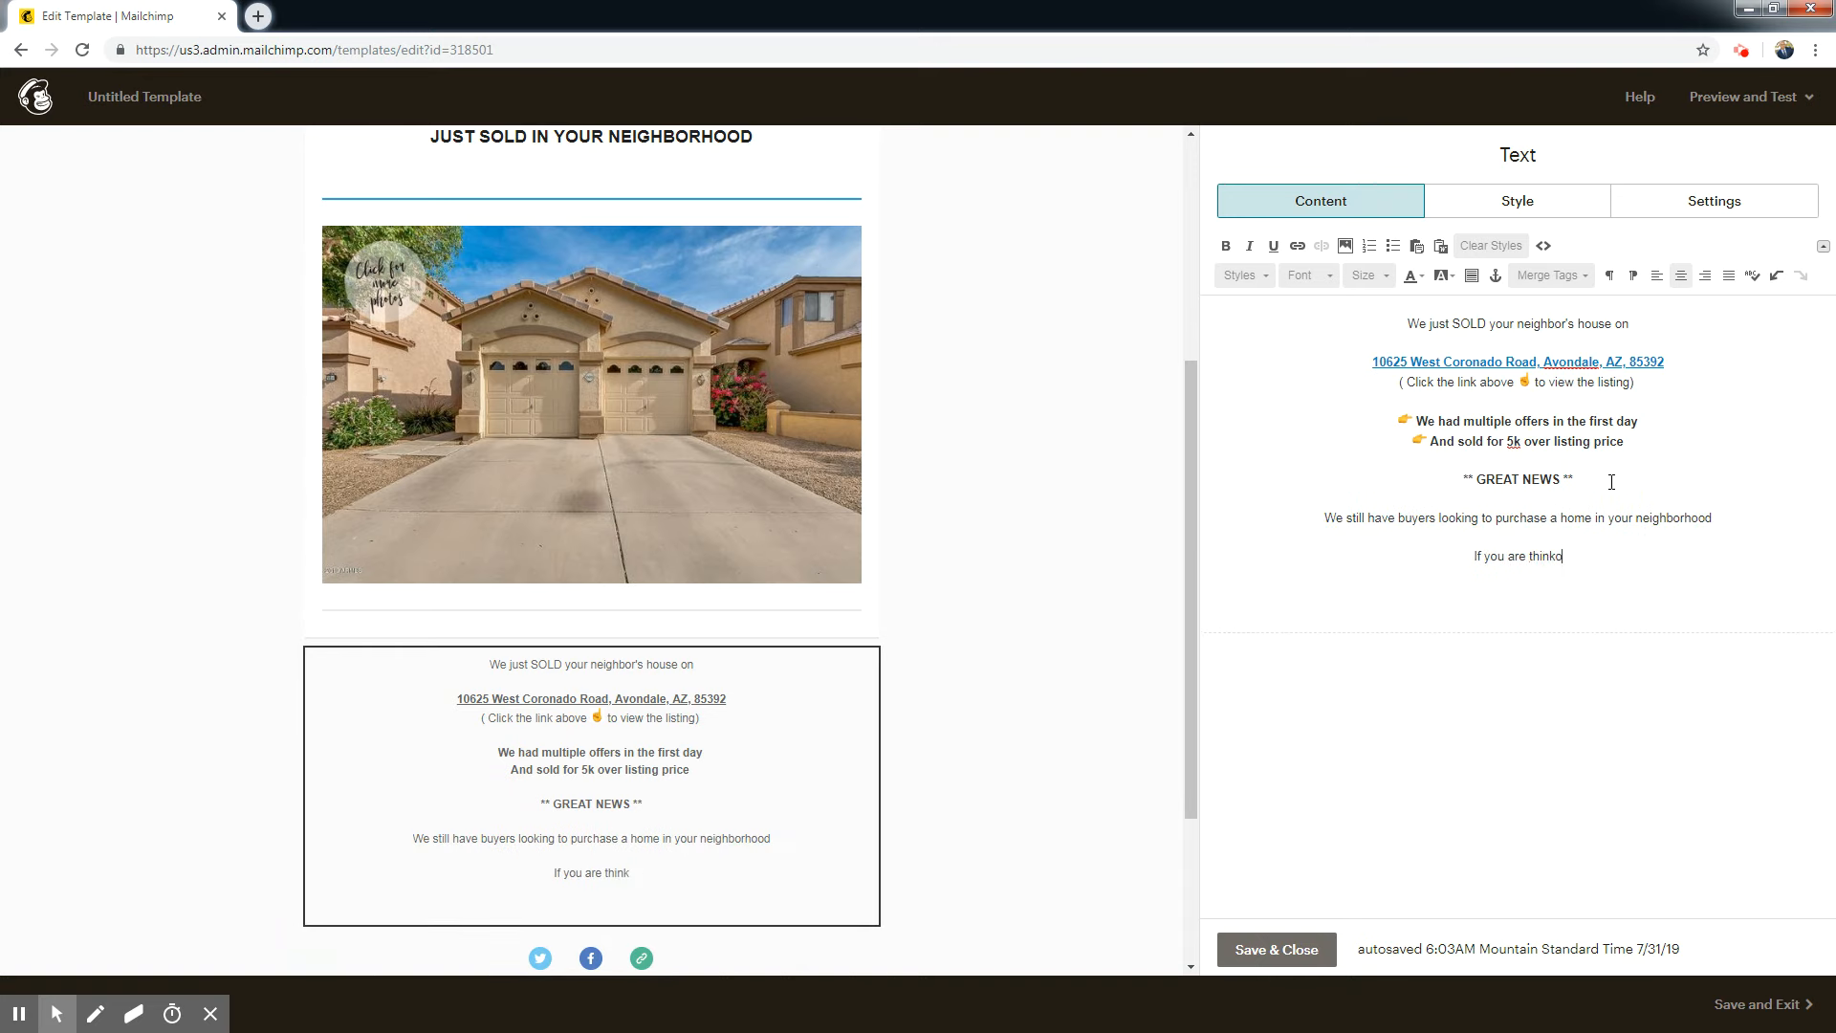
key("BackSpace")
key("BackSpace")
type("ing of s")
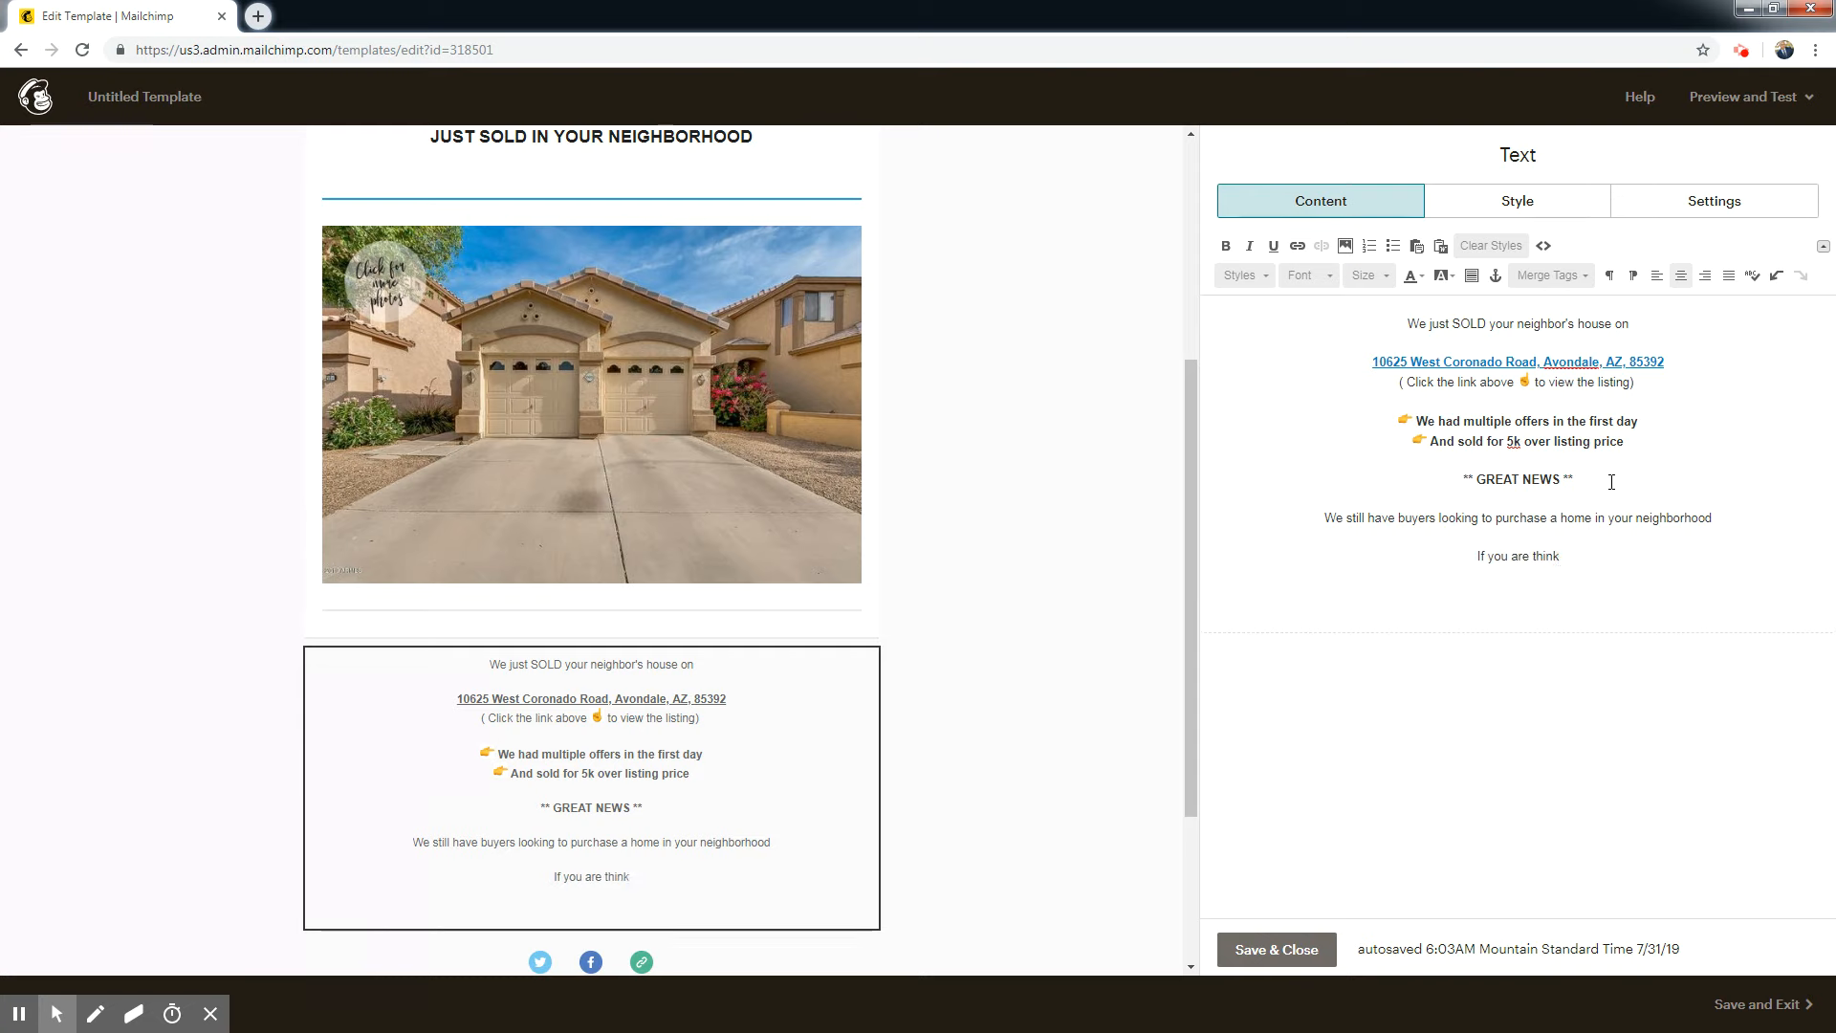
type("elling")
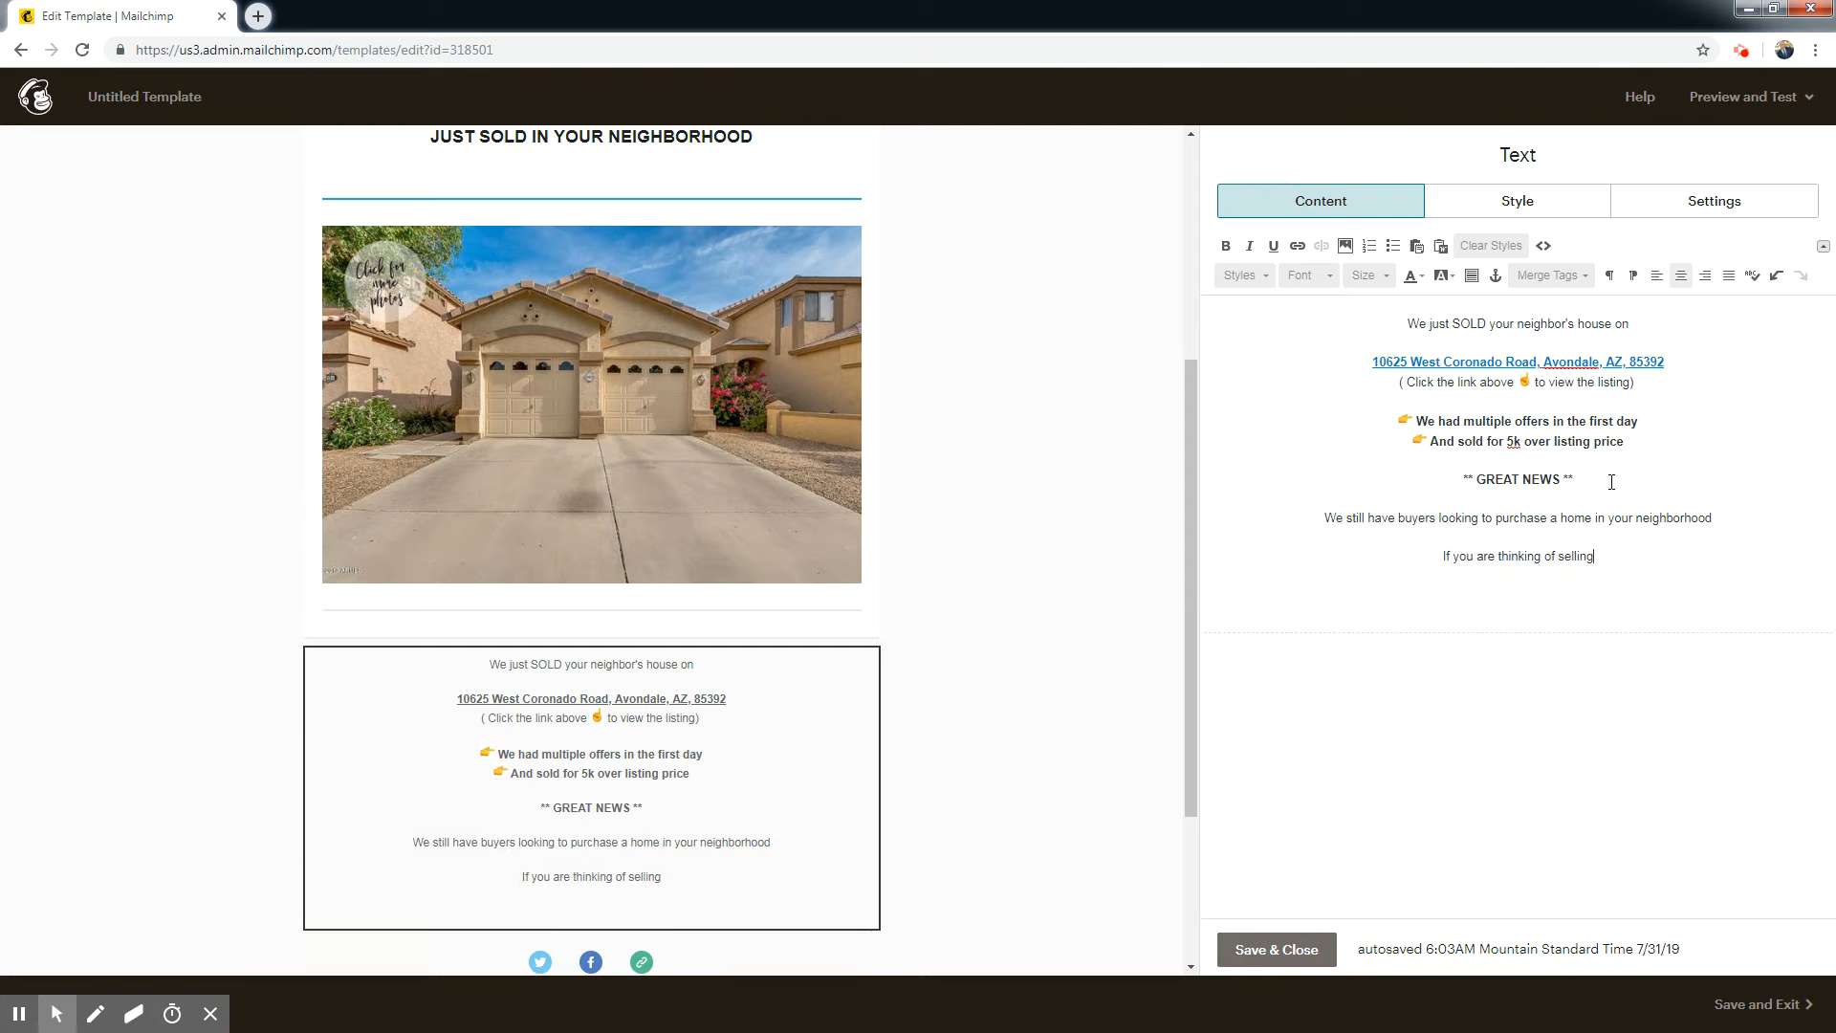
Add "or buying" and "Please give me a call at" on separate lines under the selling line.
key("Return")
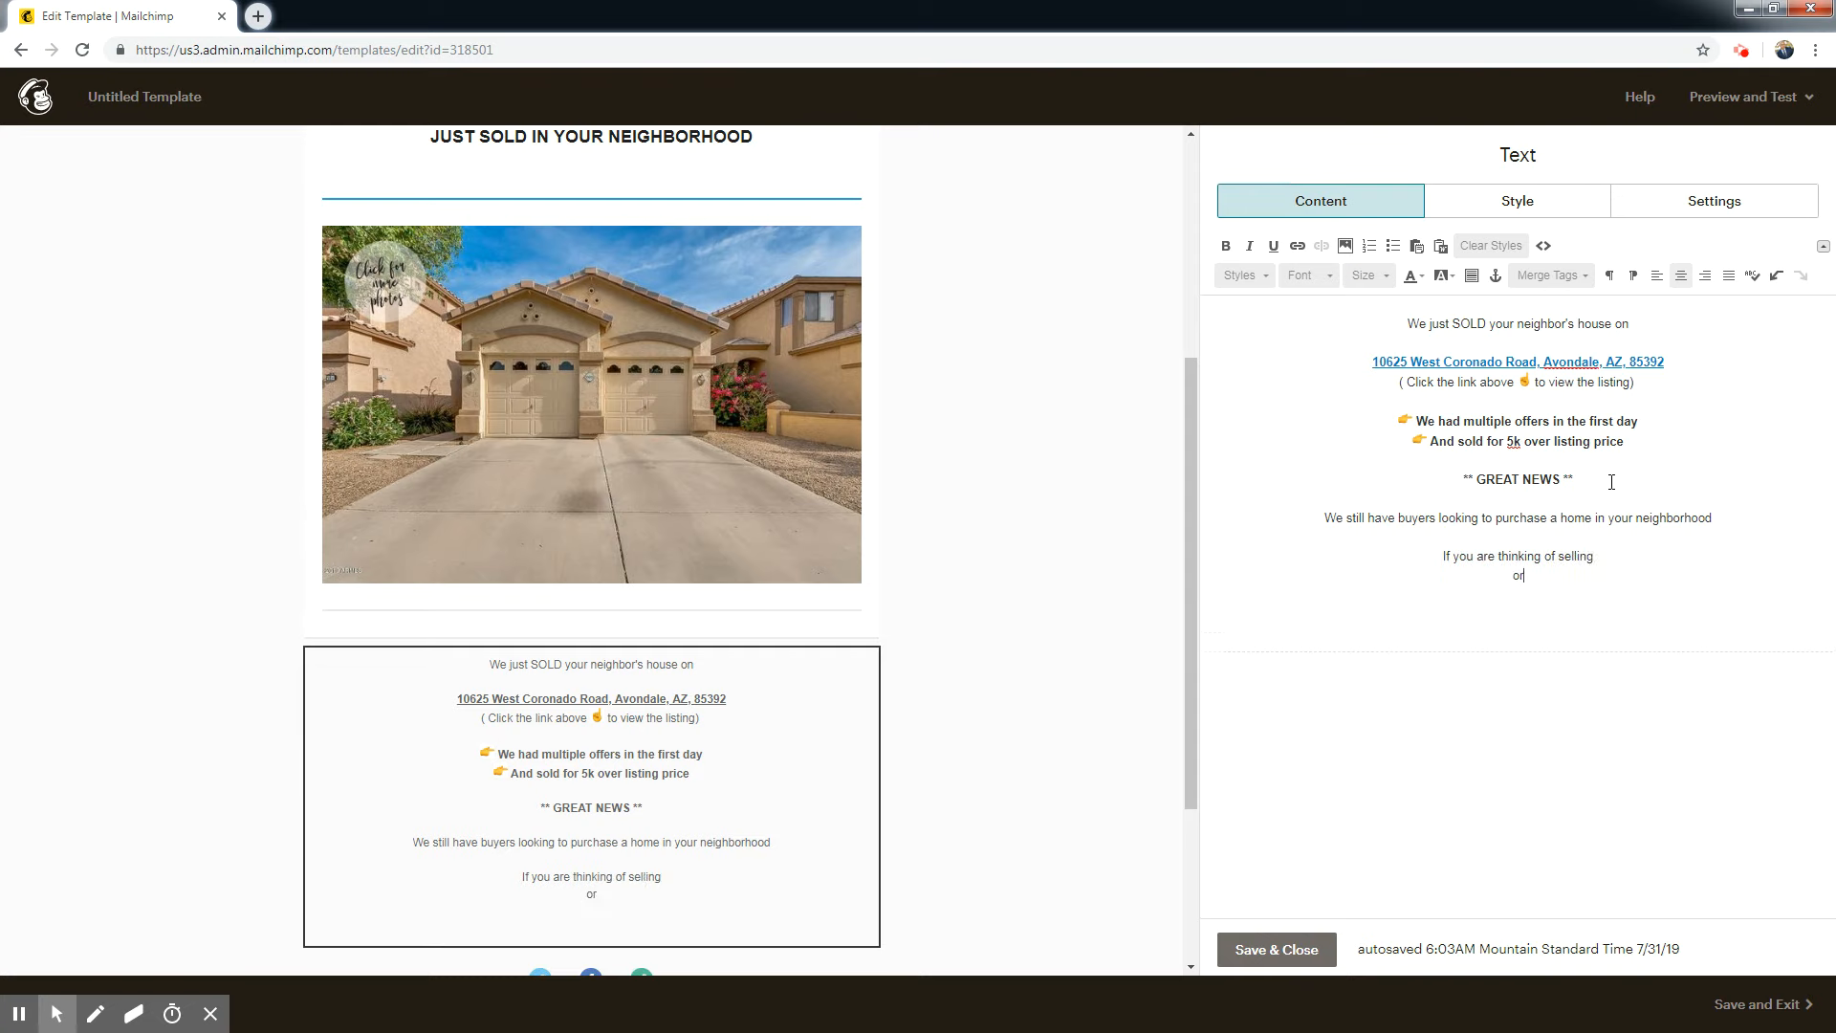
type("or buying")
key("Return")
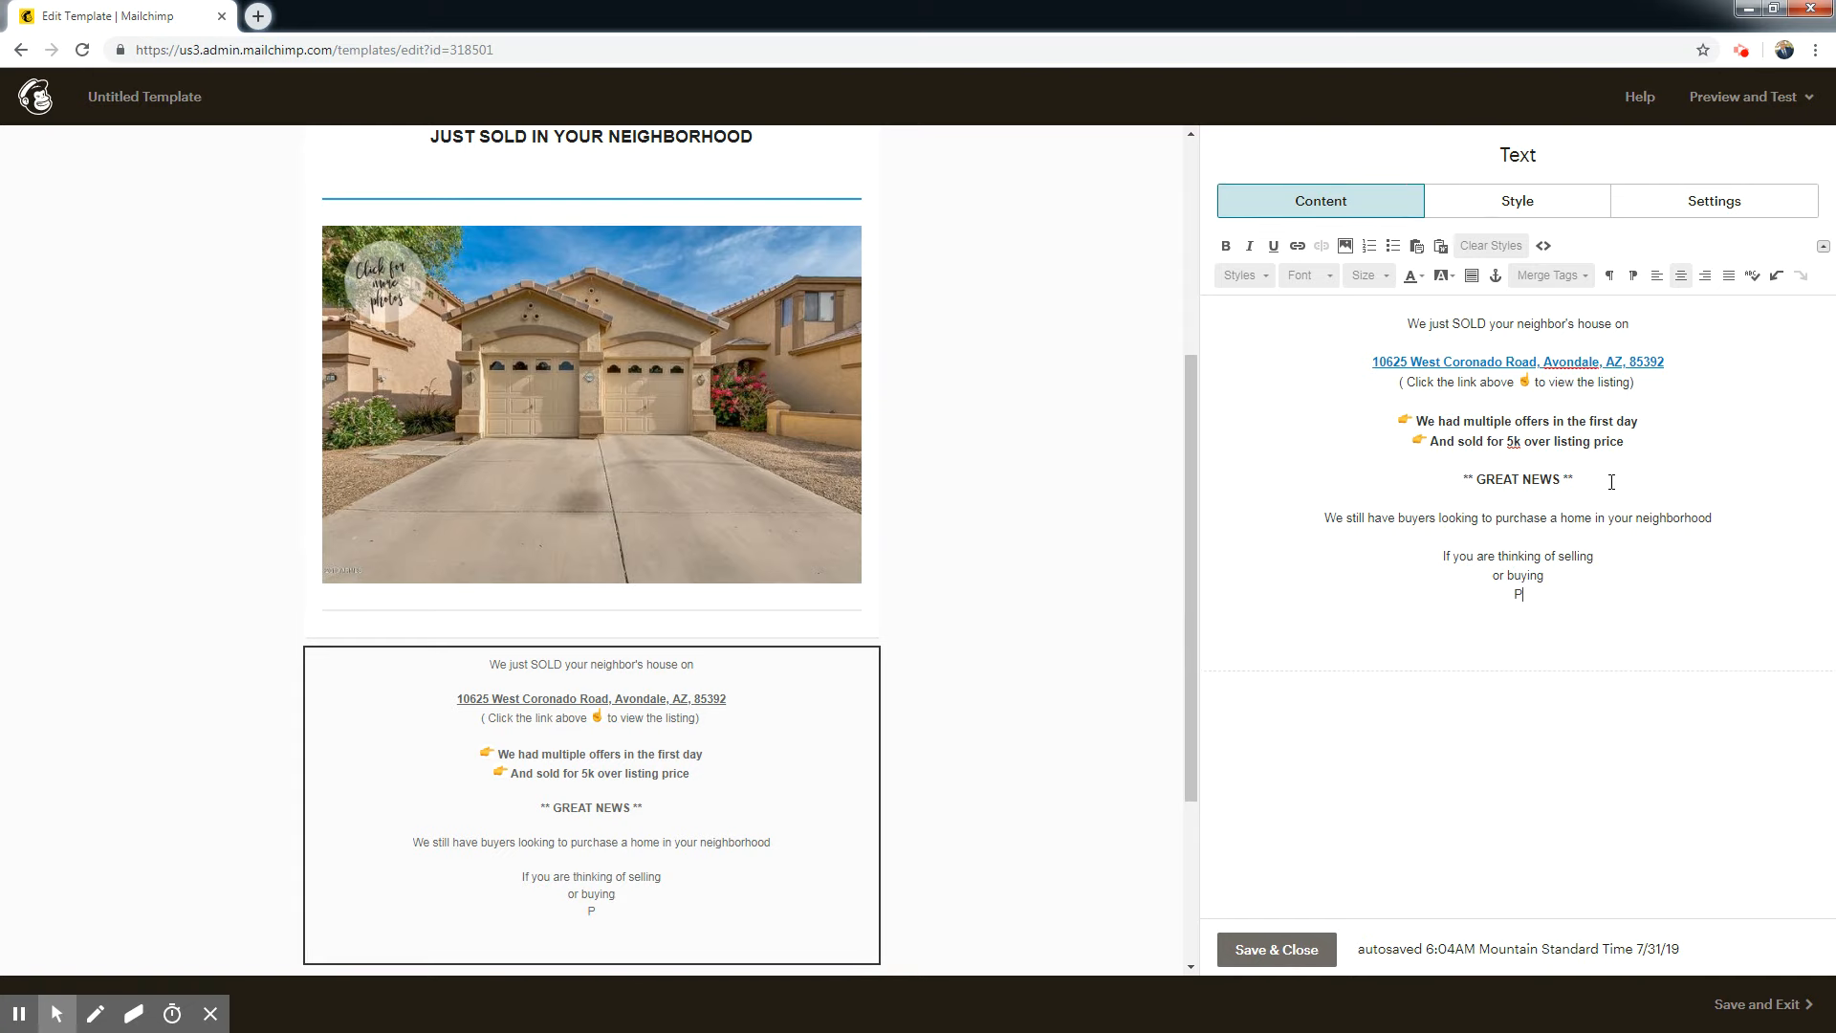
type("Please give me a call at")
key("Return")
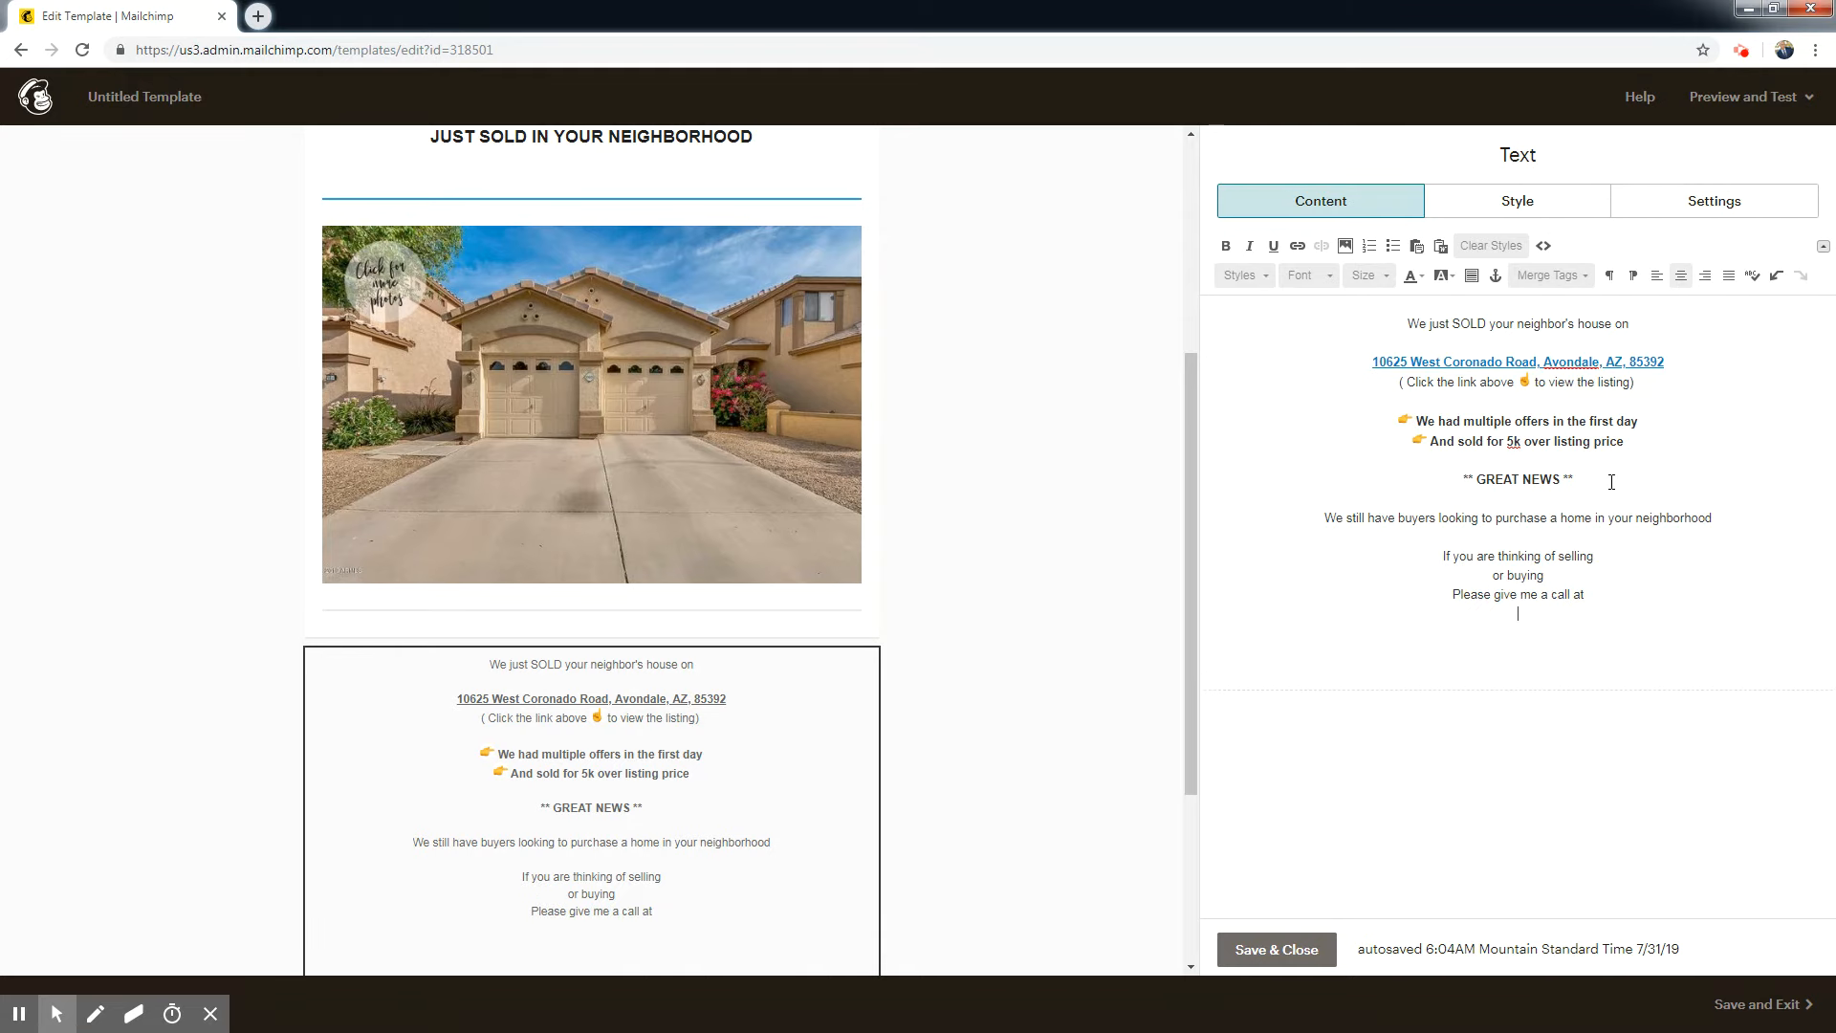
Upload Black Phone.png and insert it below "Please give me a call at" with a width of 15.
left_click(1345, 246)
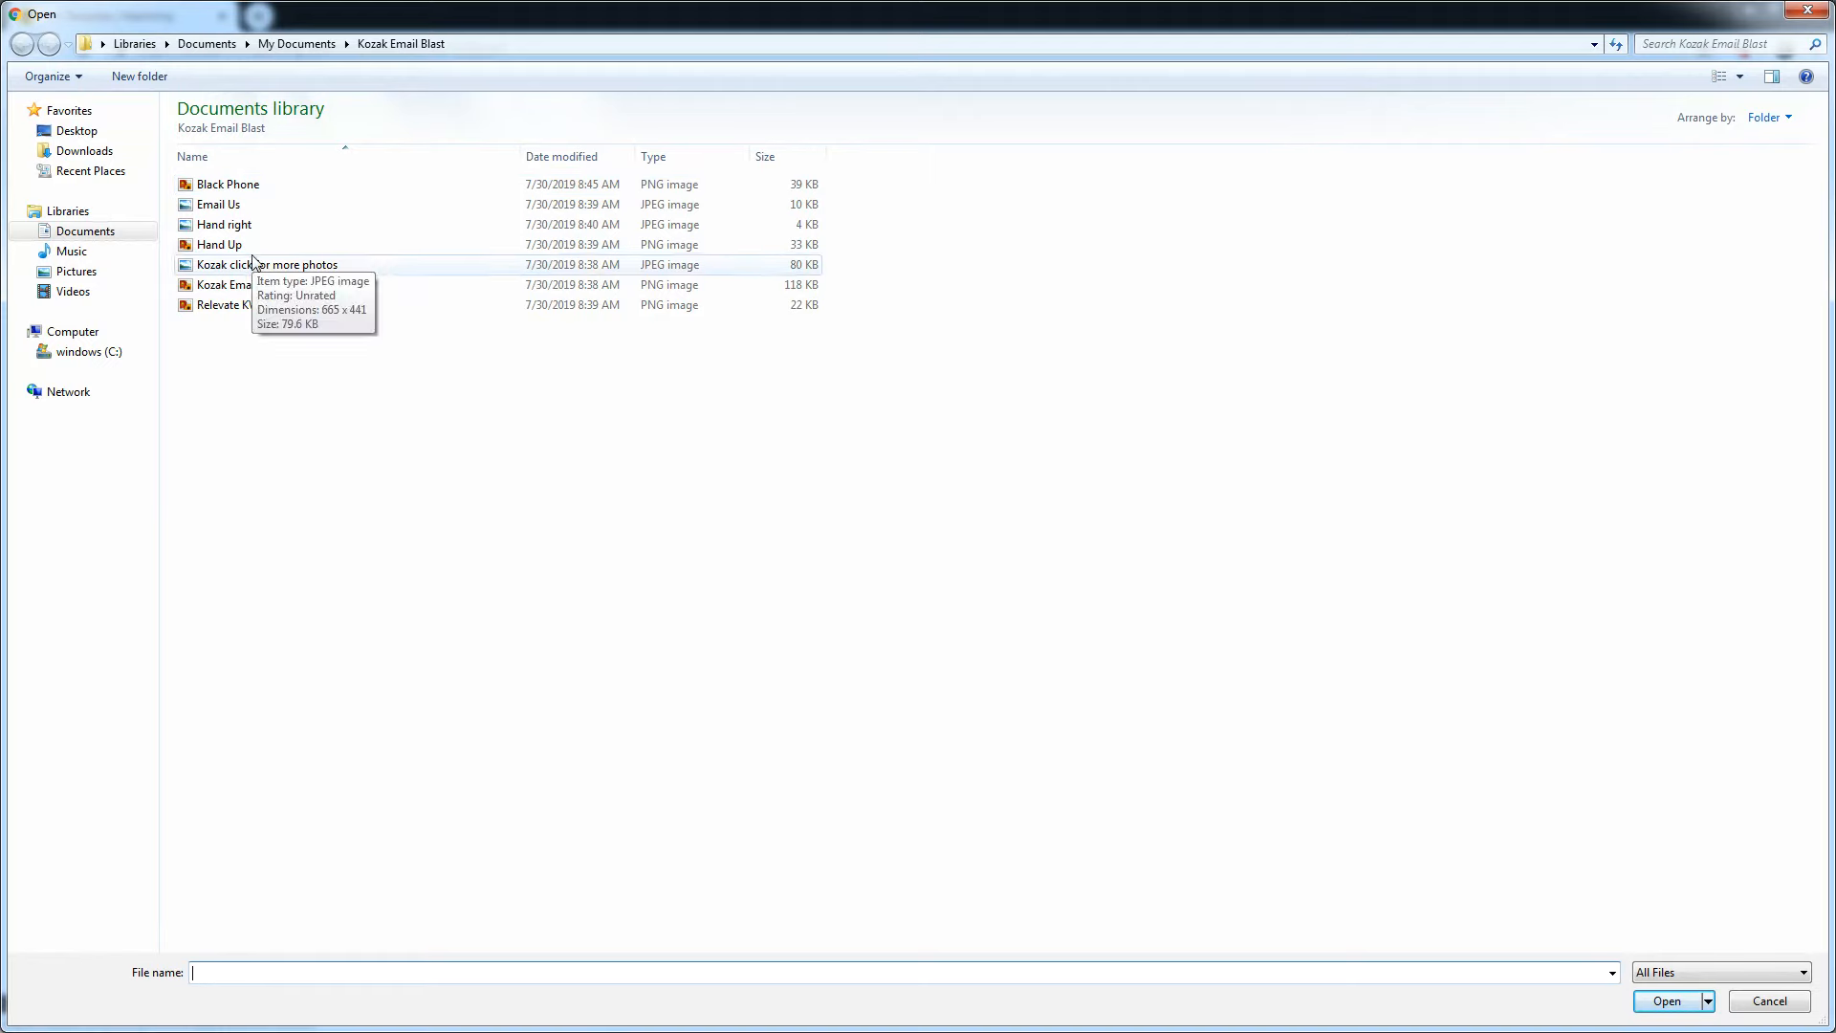
double_click(244, 191)
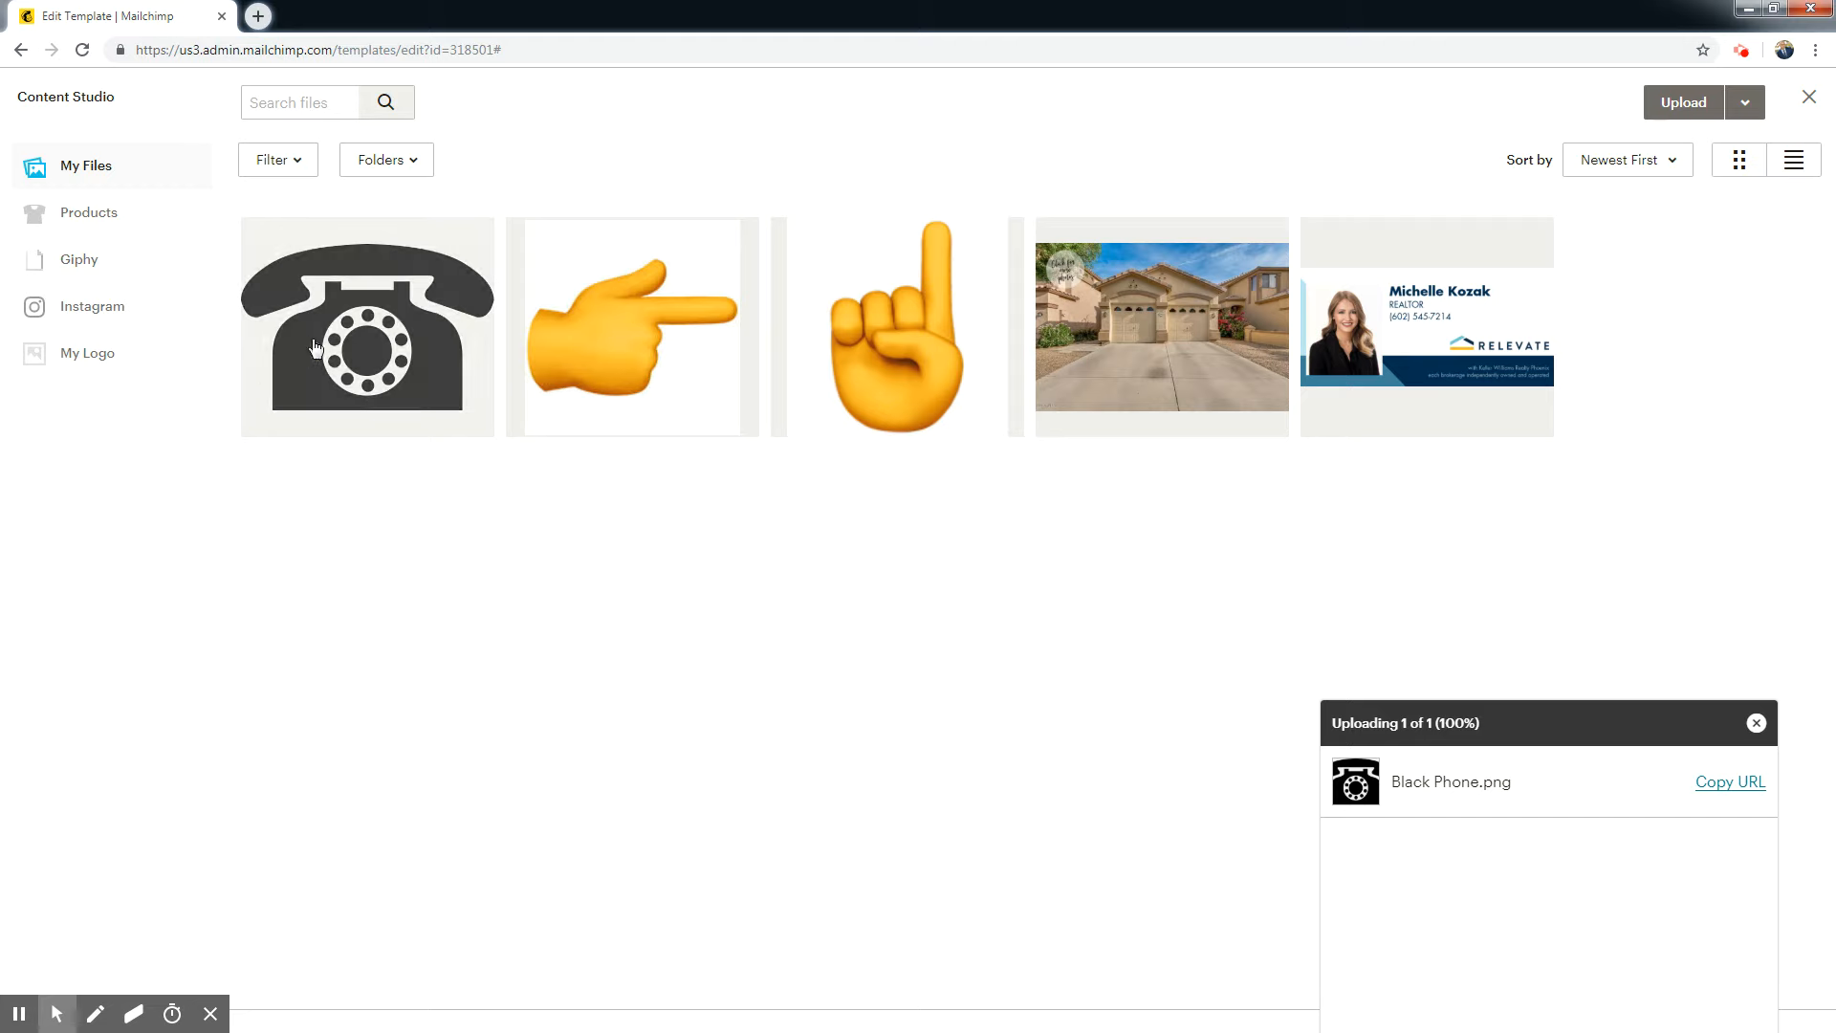
left_click(352, 390)
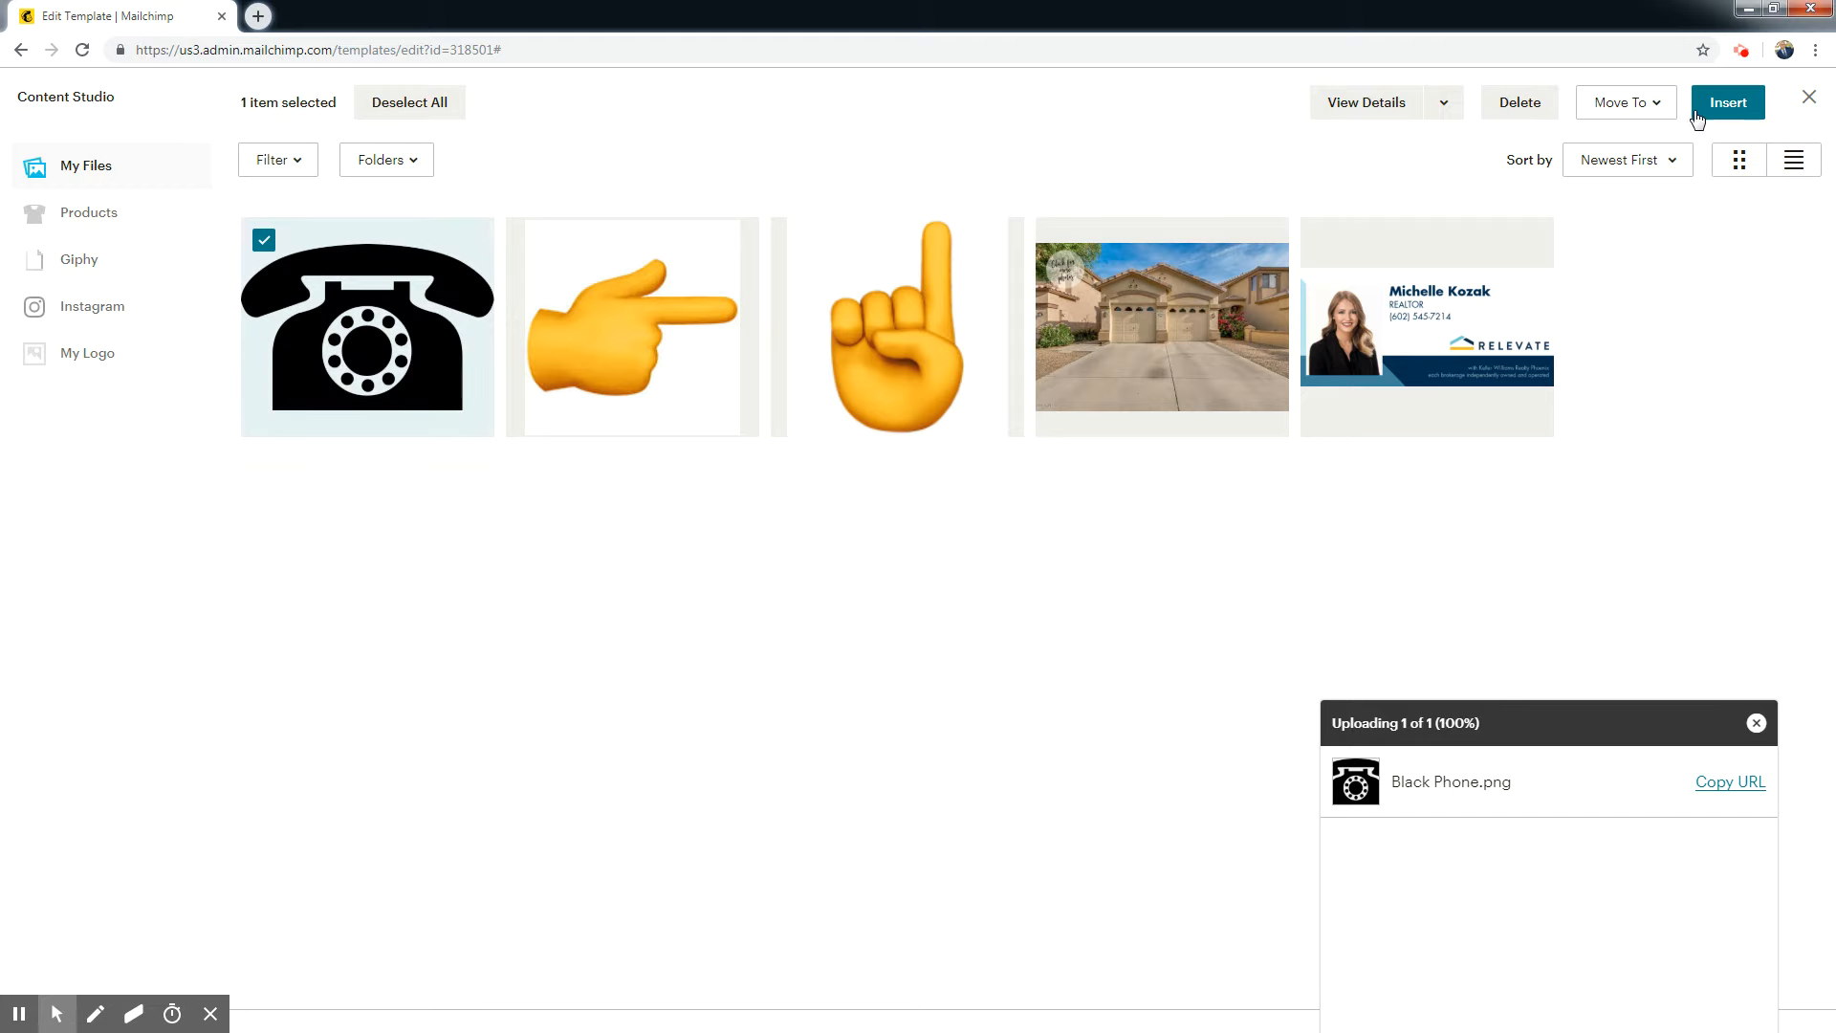
left_click(1730, 113)
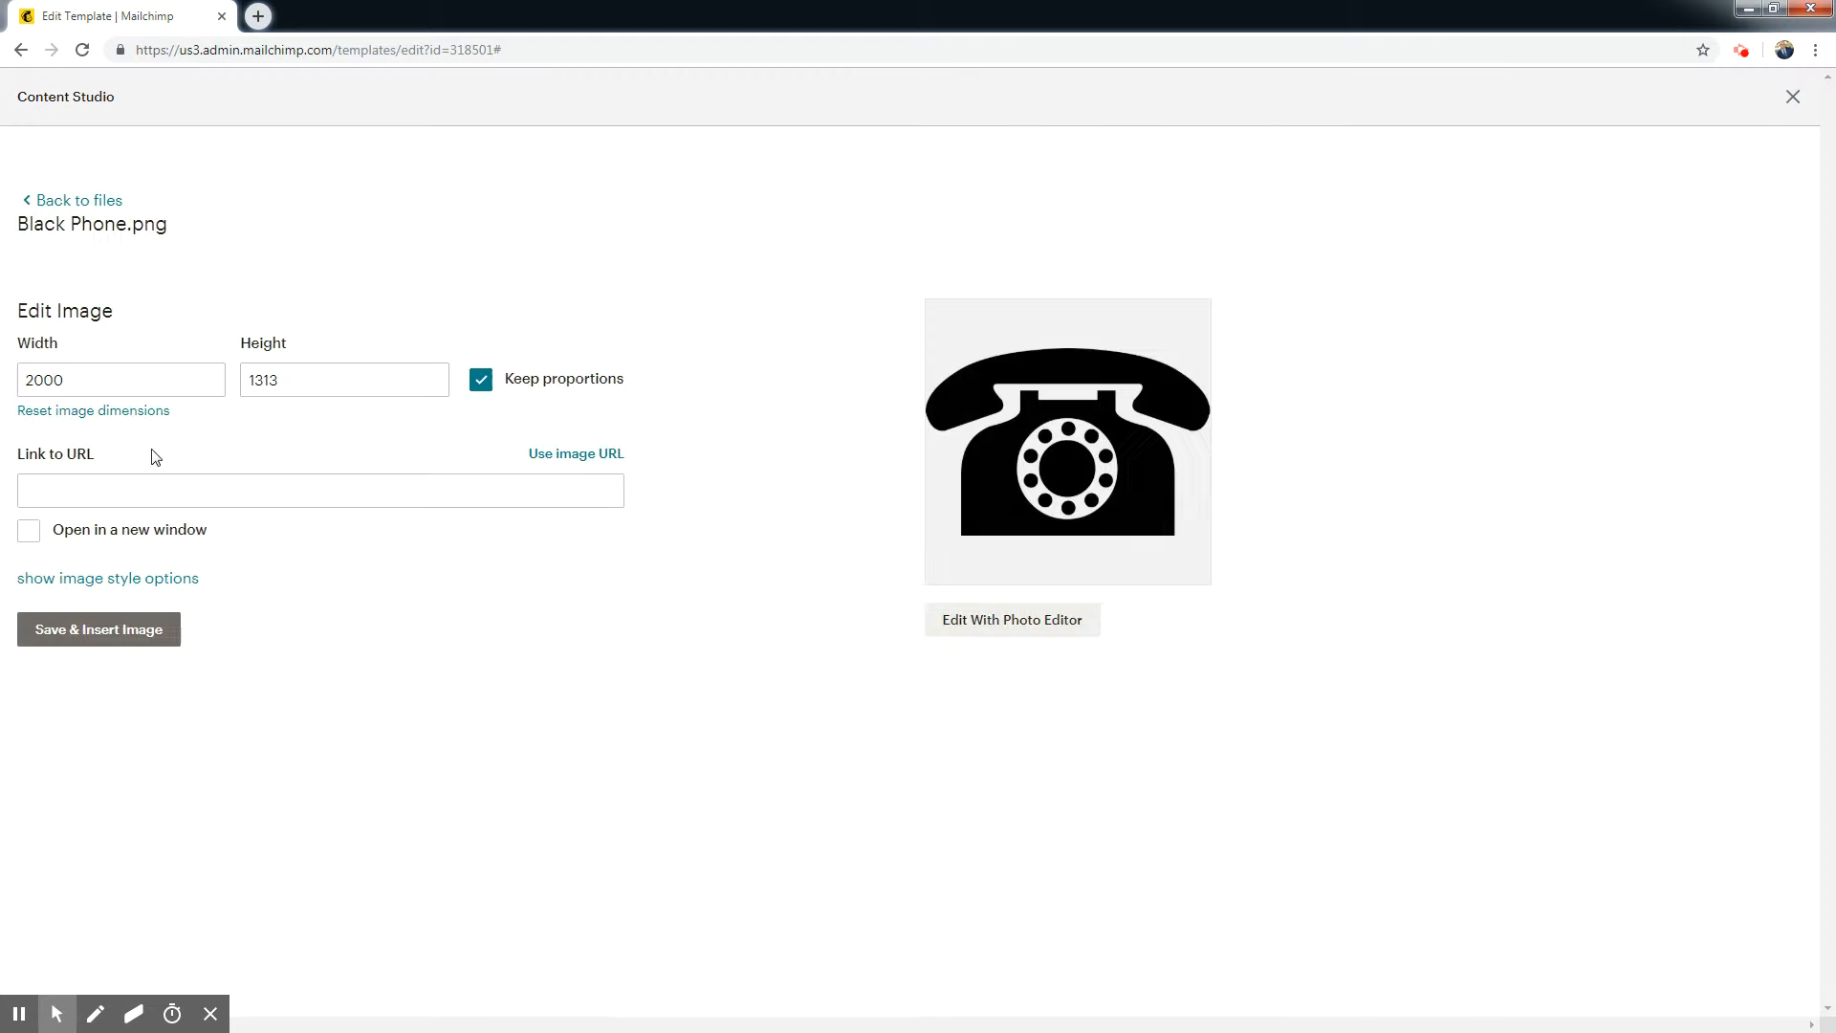
left_click(42, 378)
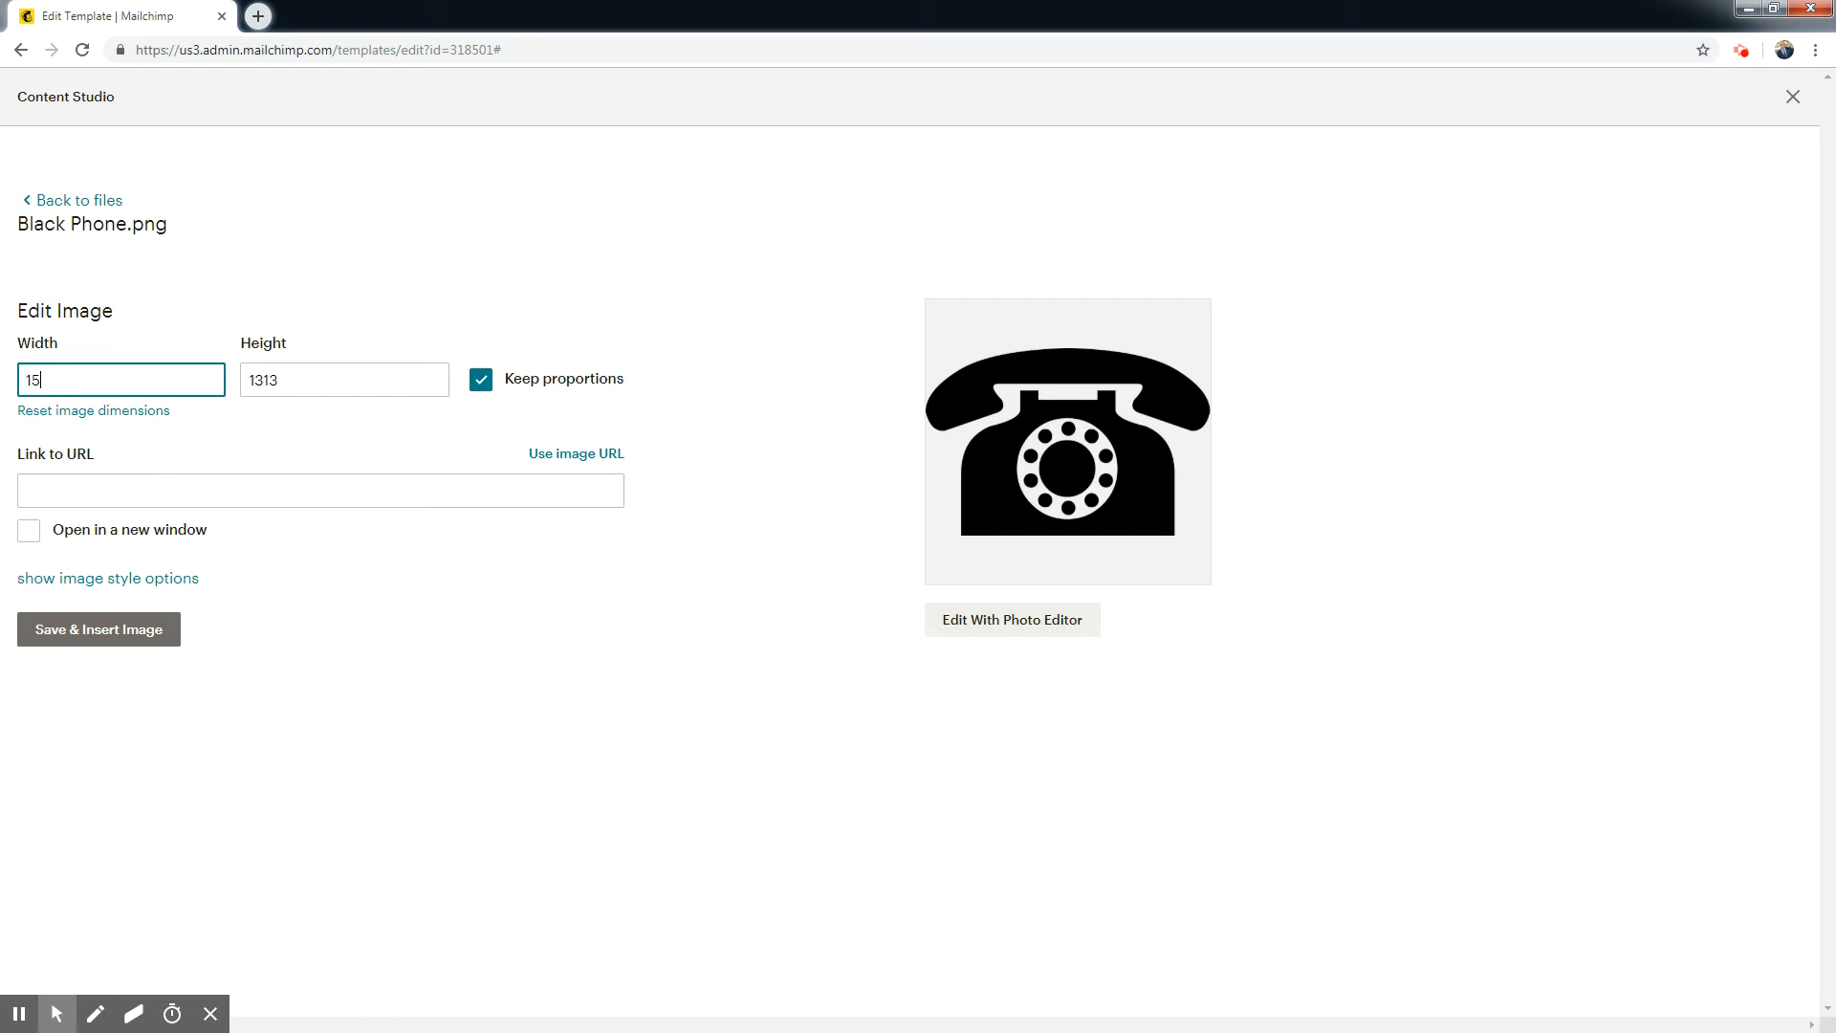
left_click(430, 512)
left_click(84, 629)
Set the inserted phone image's width to 25.
left_click(1521, 633)
left_click(1348, 251)
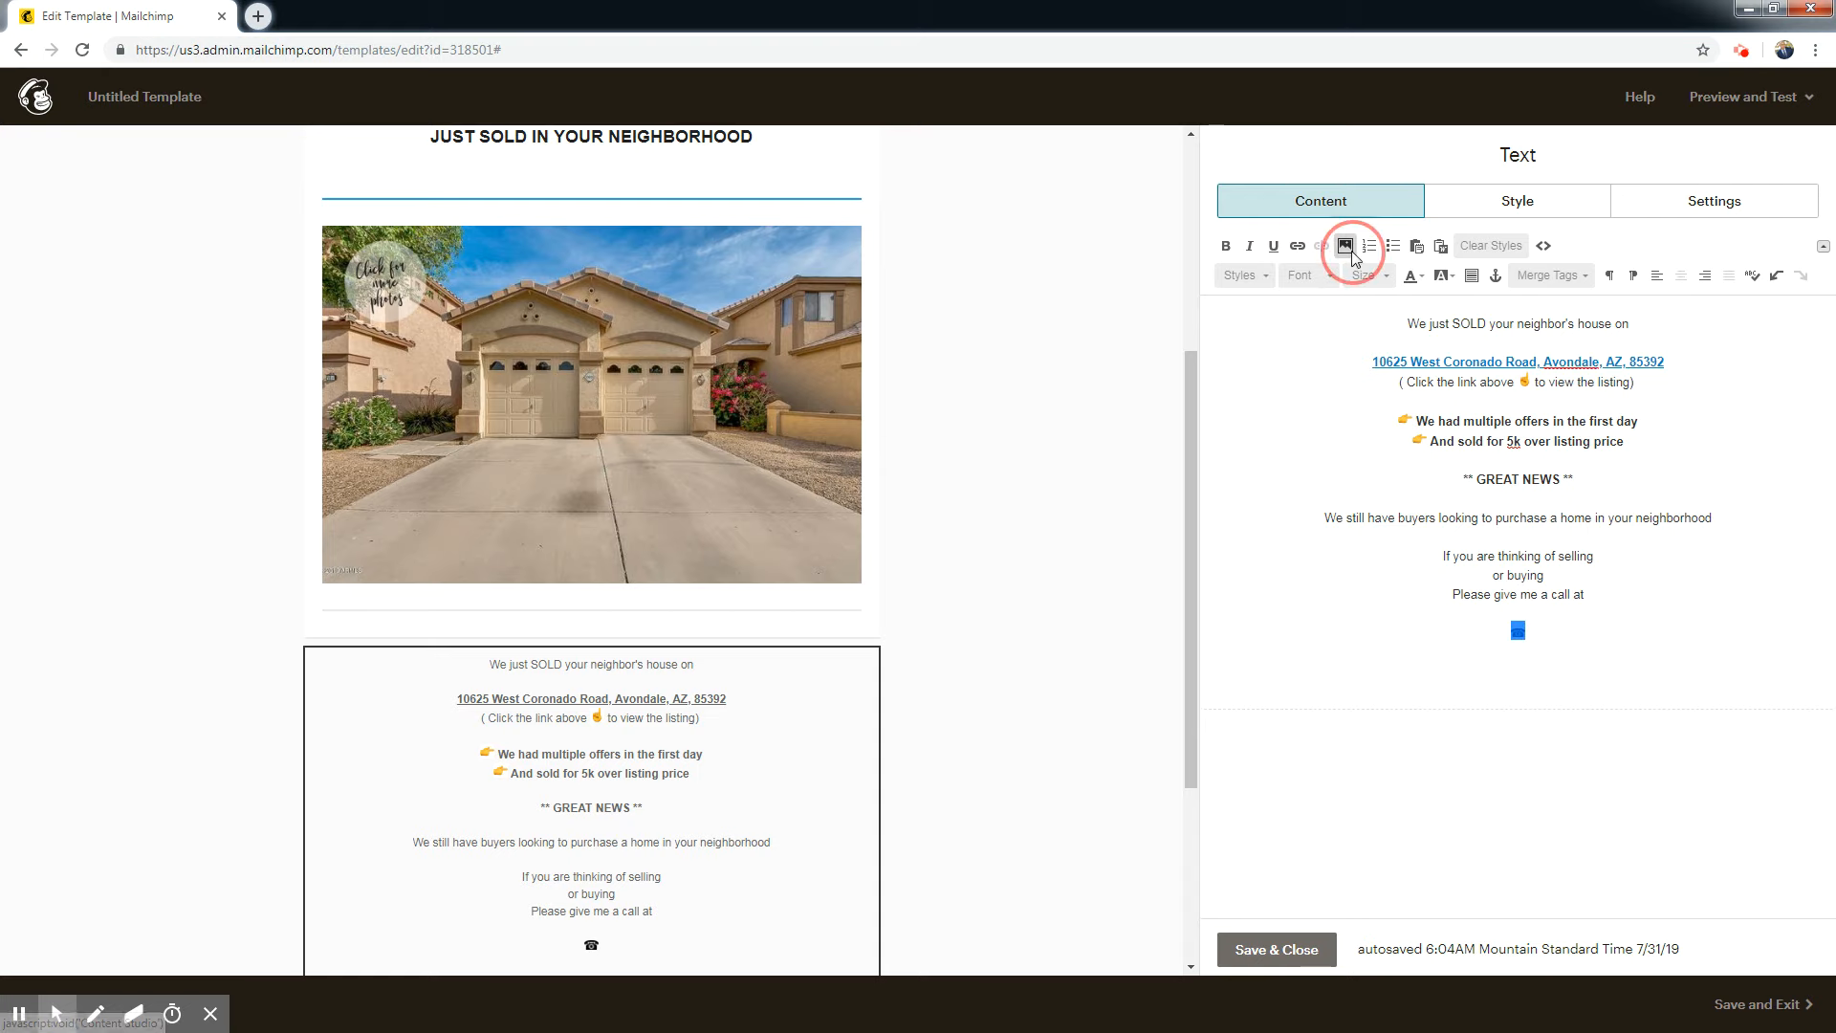
left_click(102, 376)
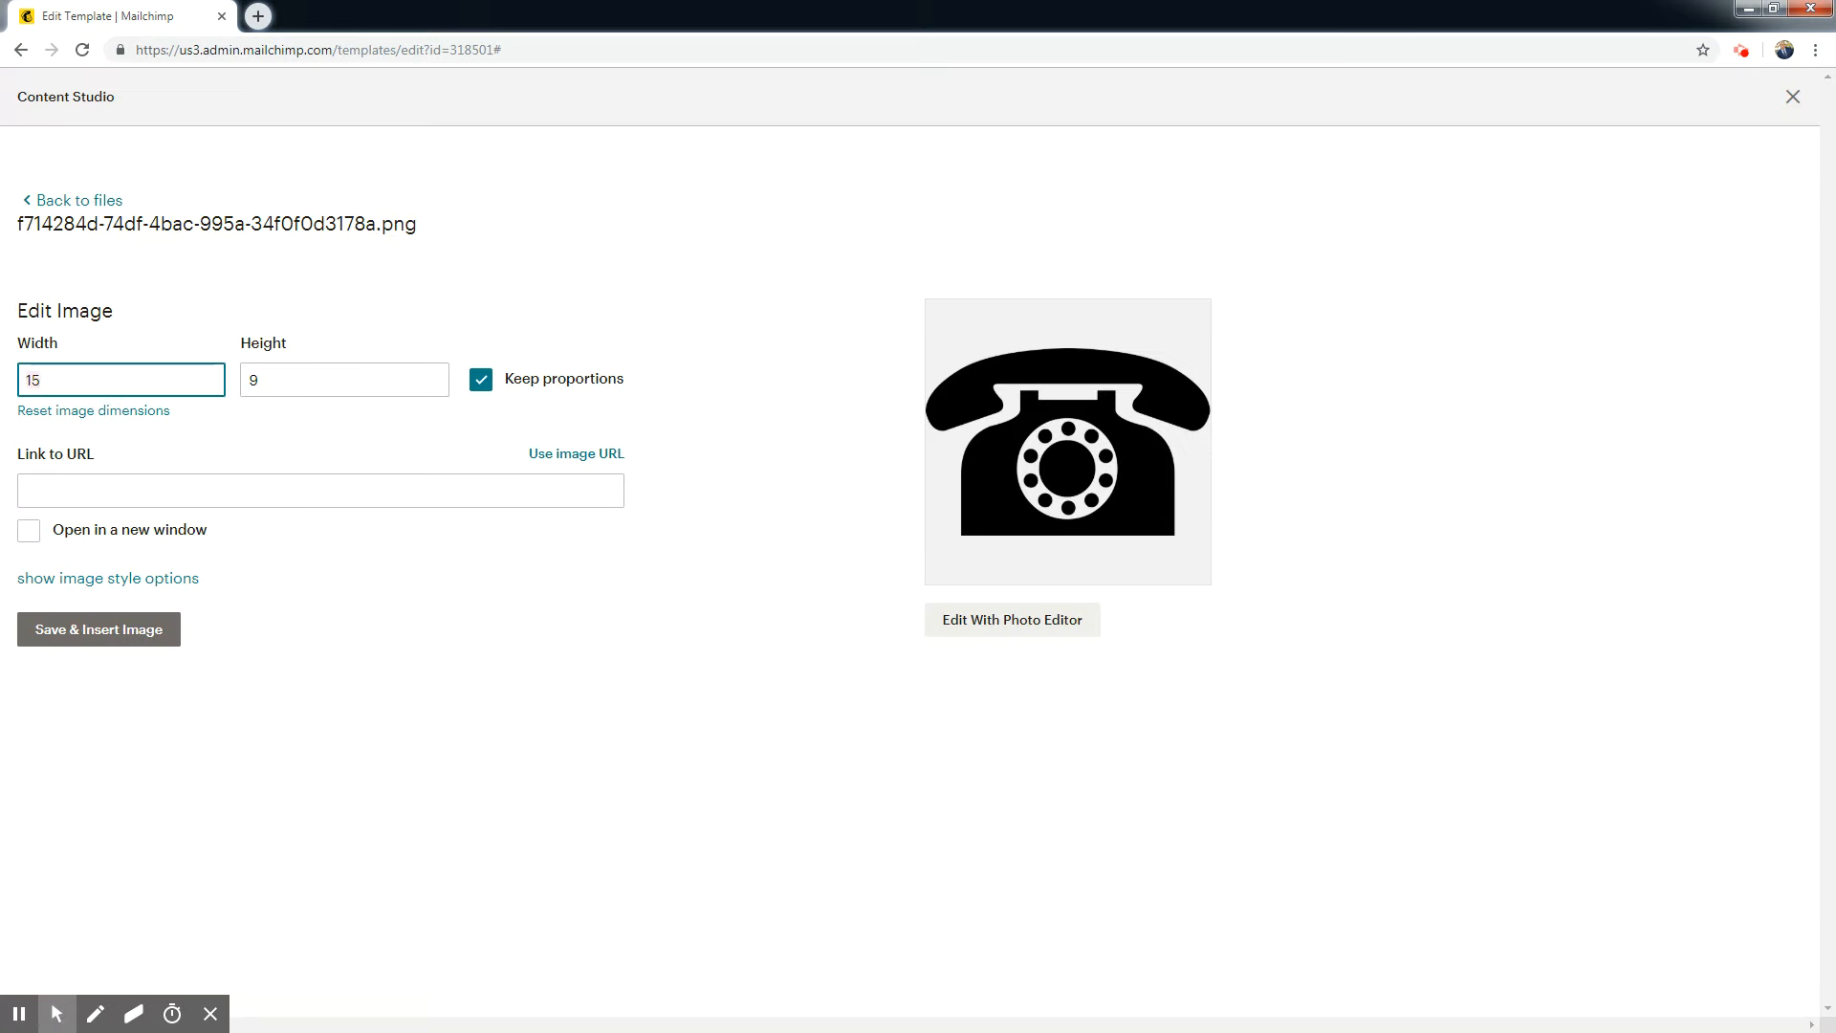
type("25")
left_click(98, 634)
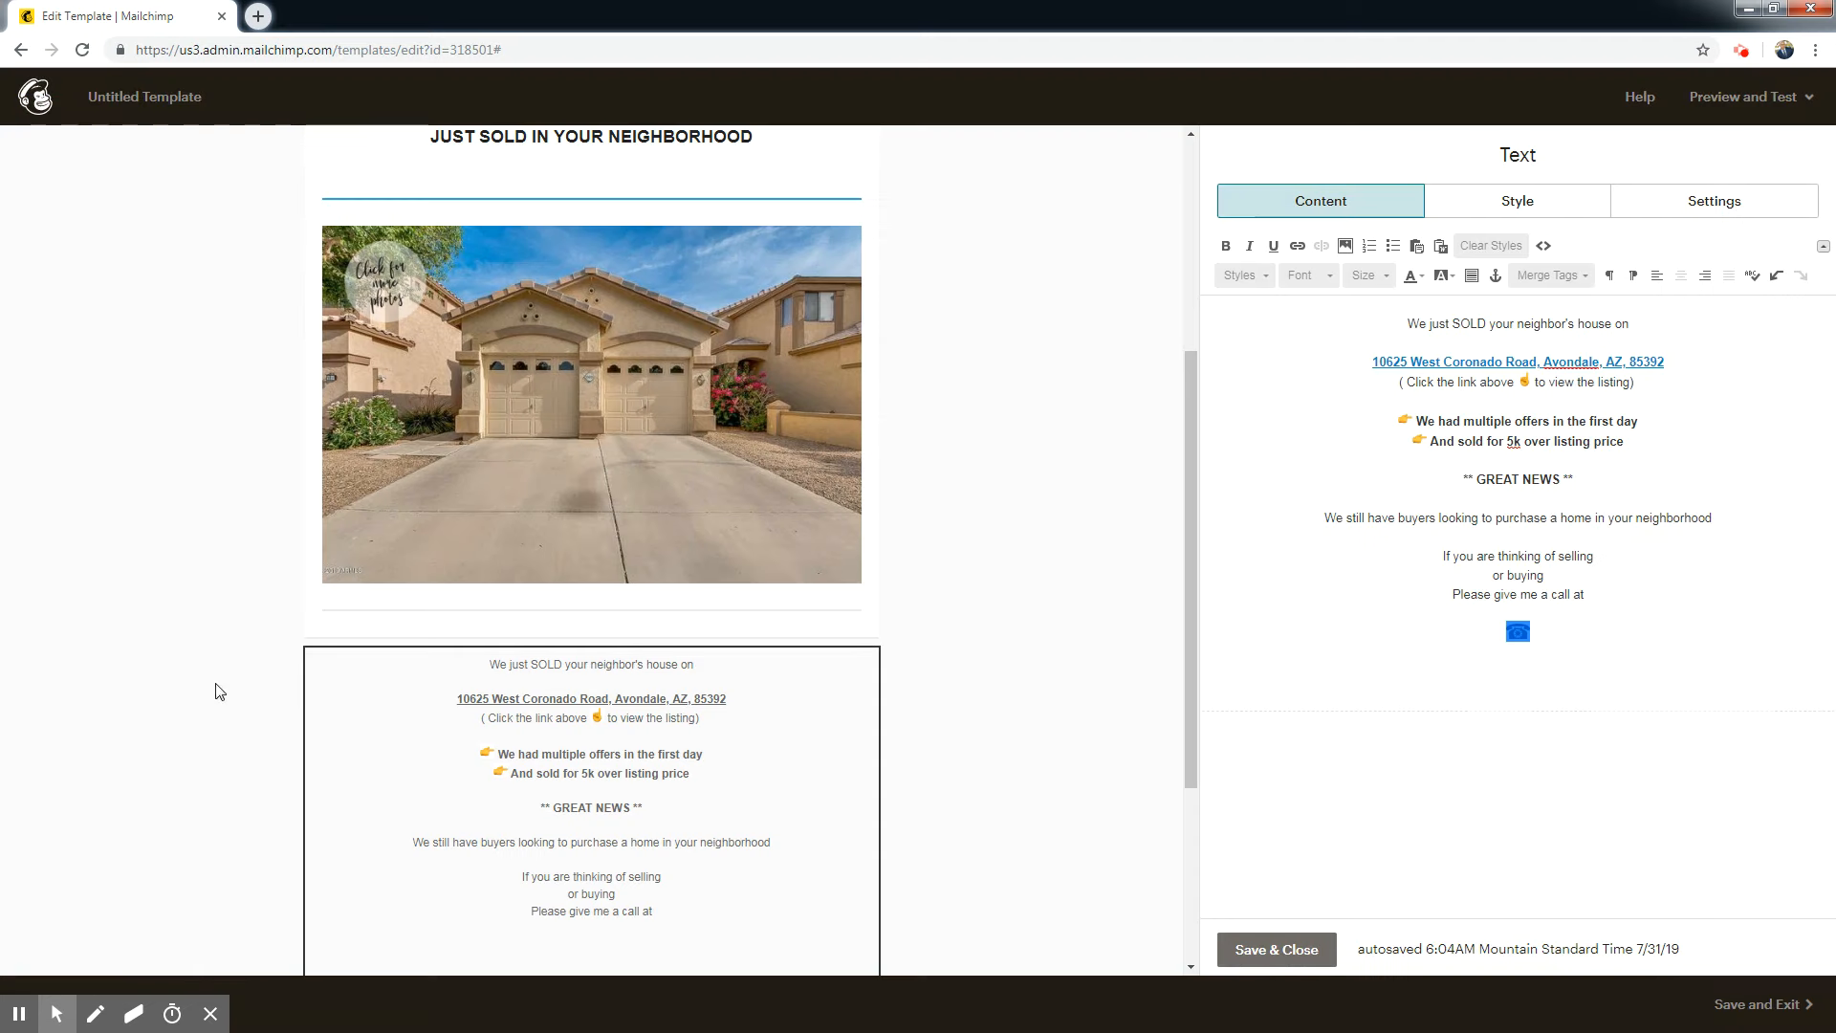
left_click(1545, 677)
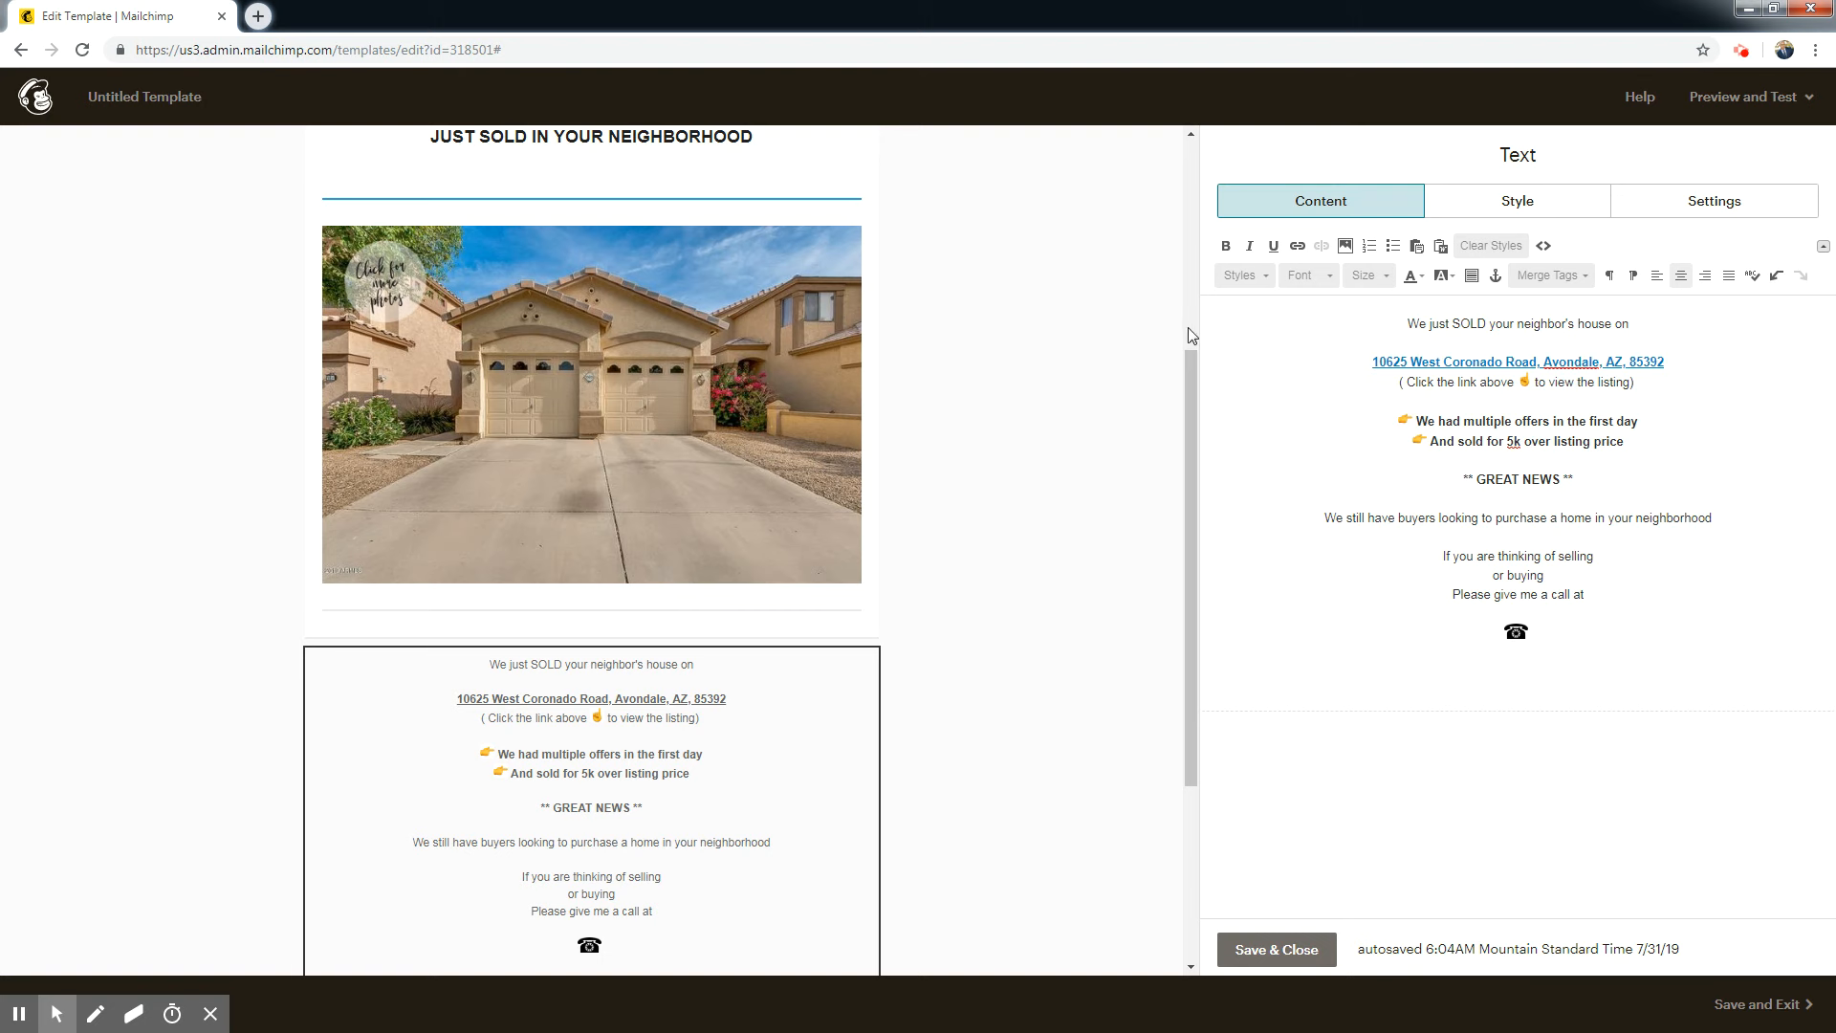
Enter the realtor's phone number from the email header after the phone image.
scroll(1195, 332, "up", 5)
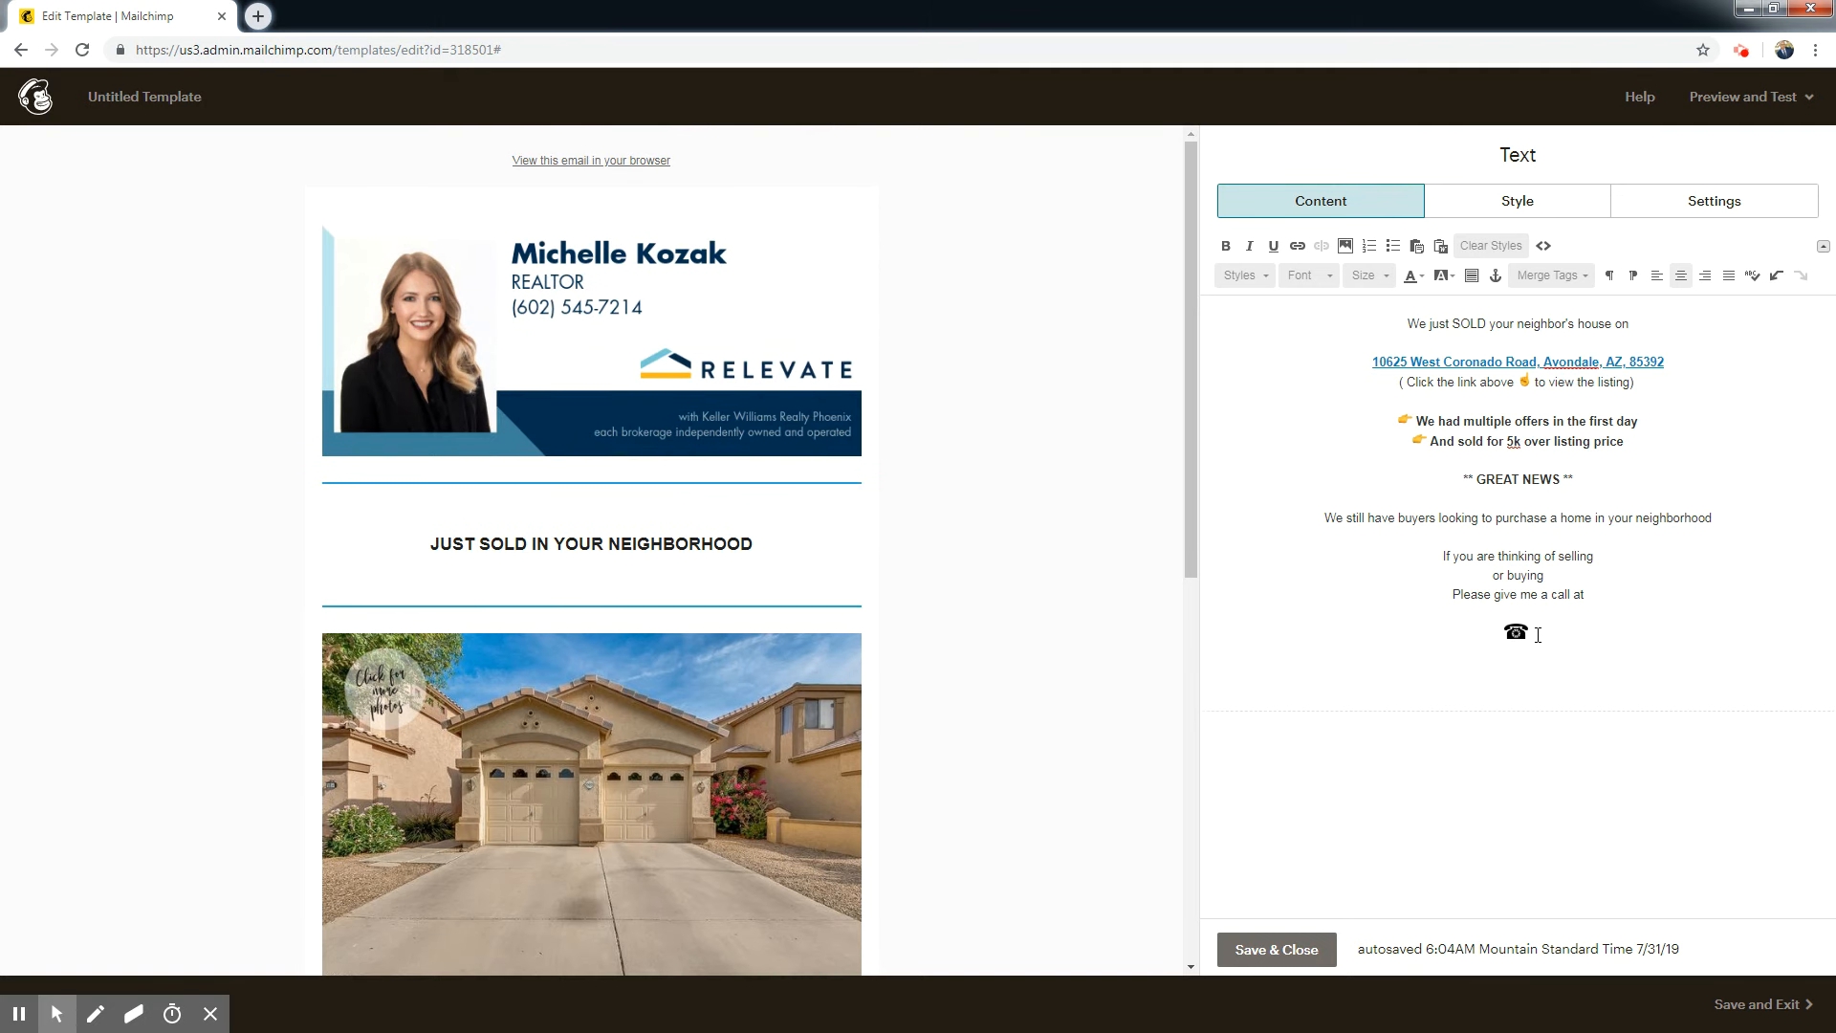
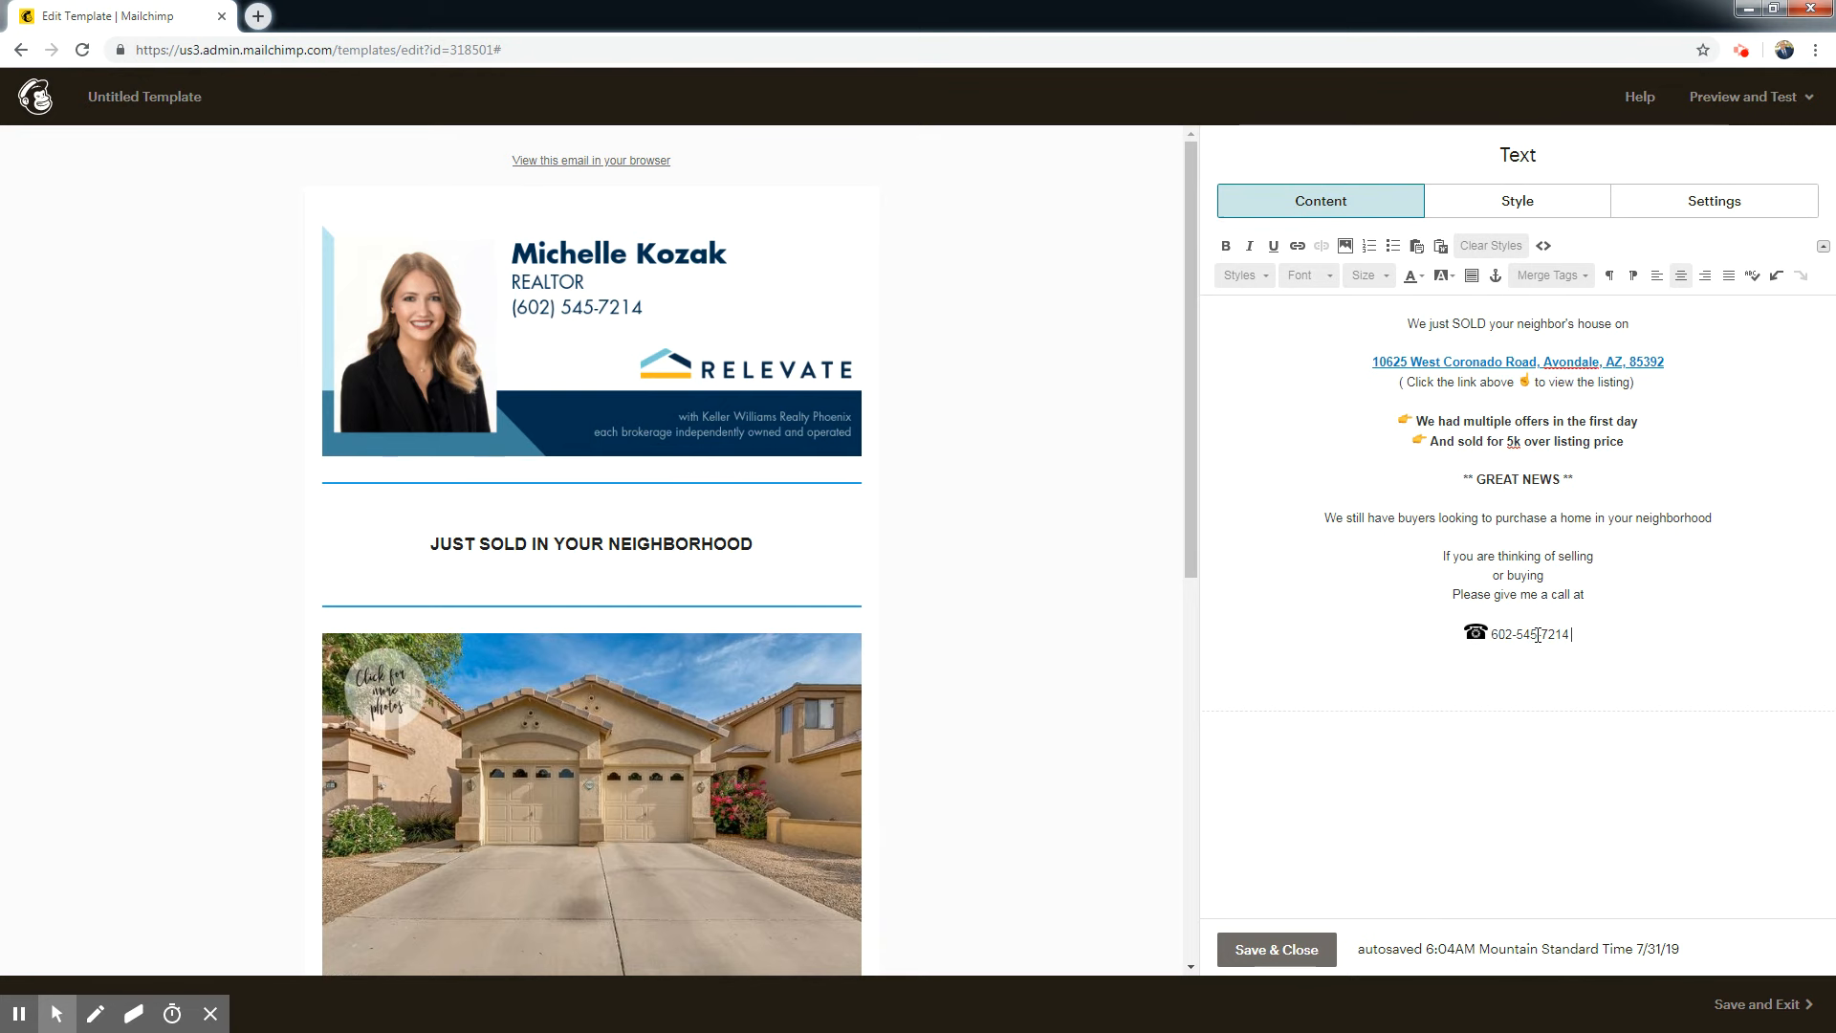
Insert Black Phone.png again after the phone number, sized to match the first phone image.
left_click(1345, 246)
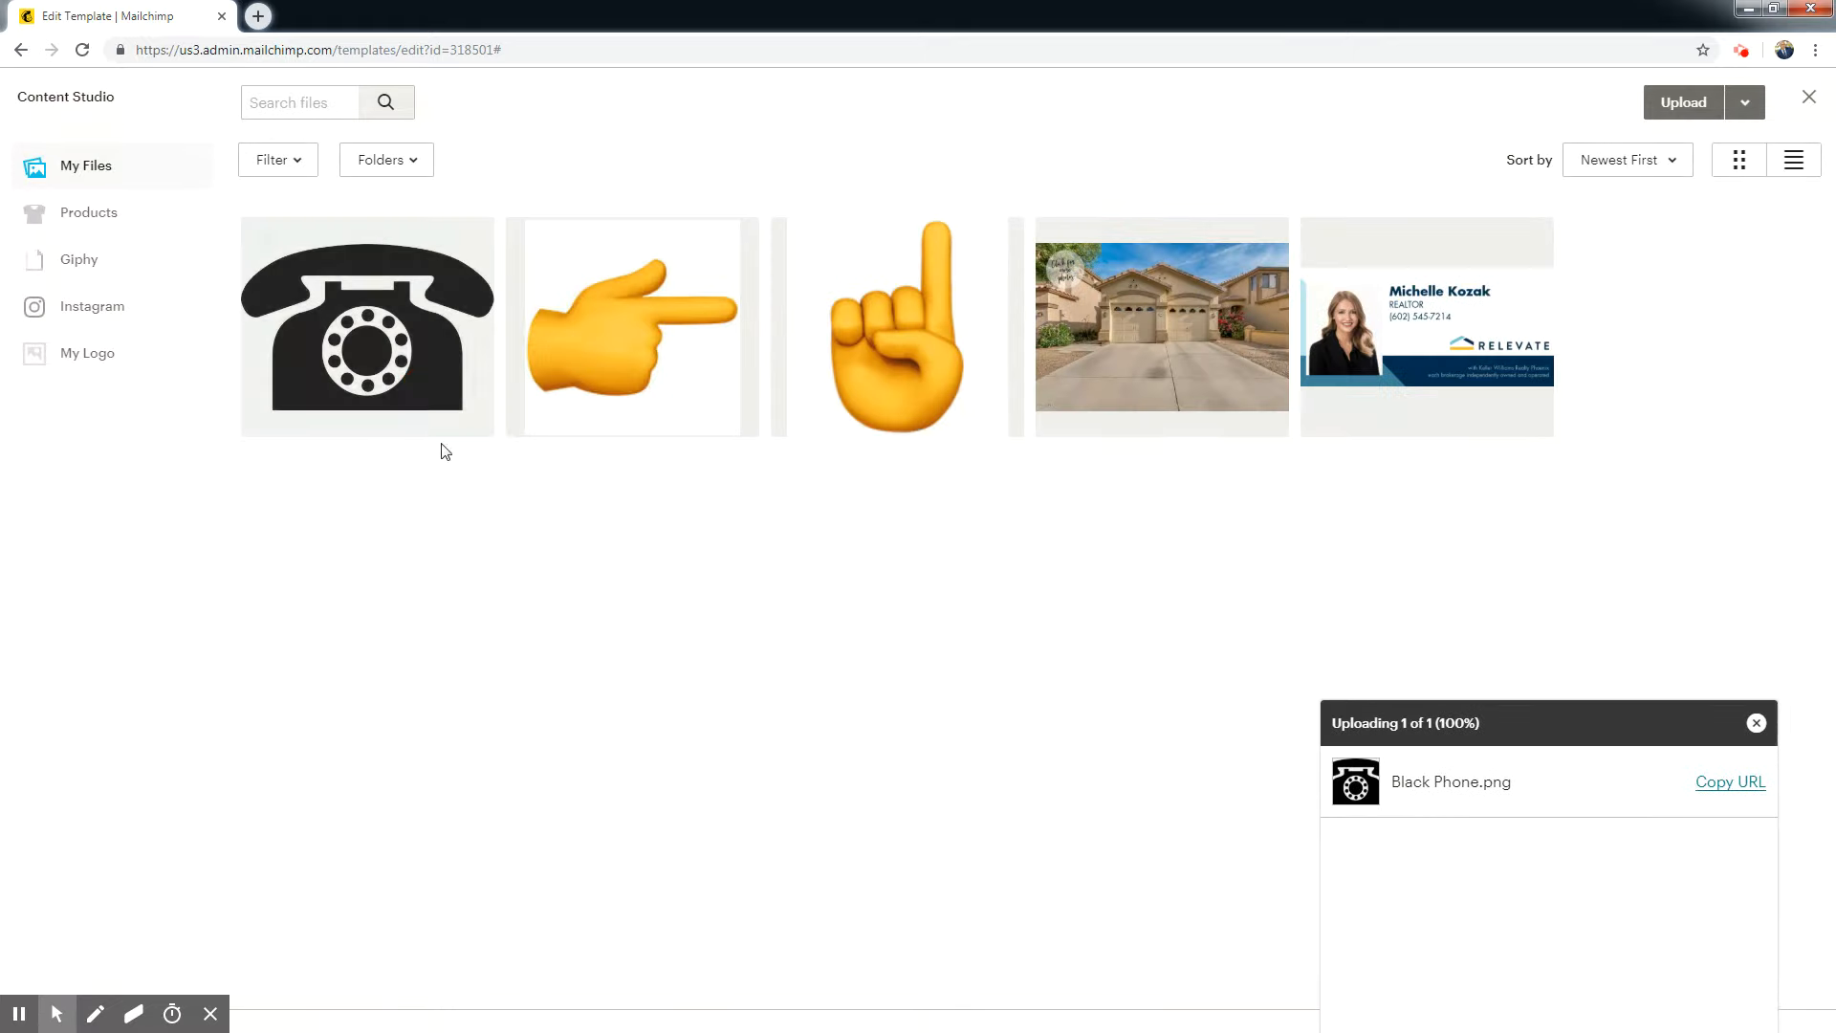
left_click(439, 397)
left_click(1730, 100)
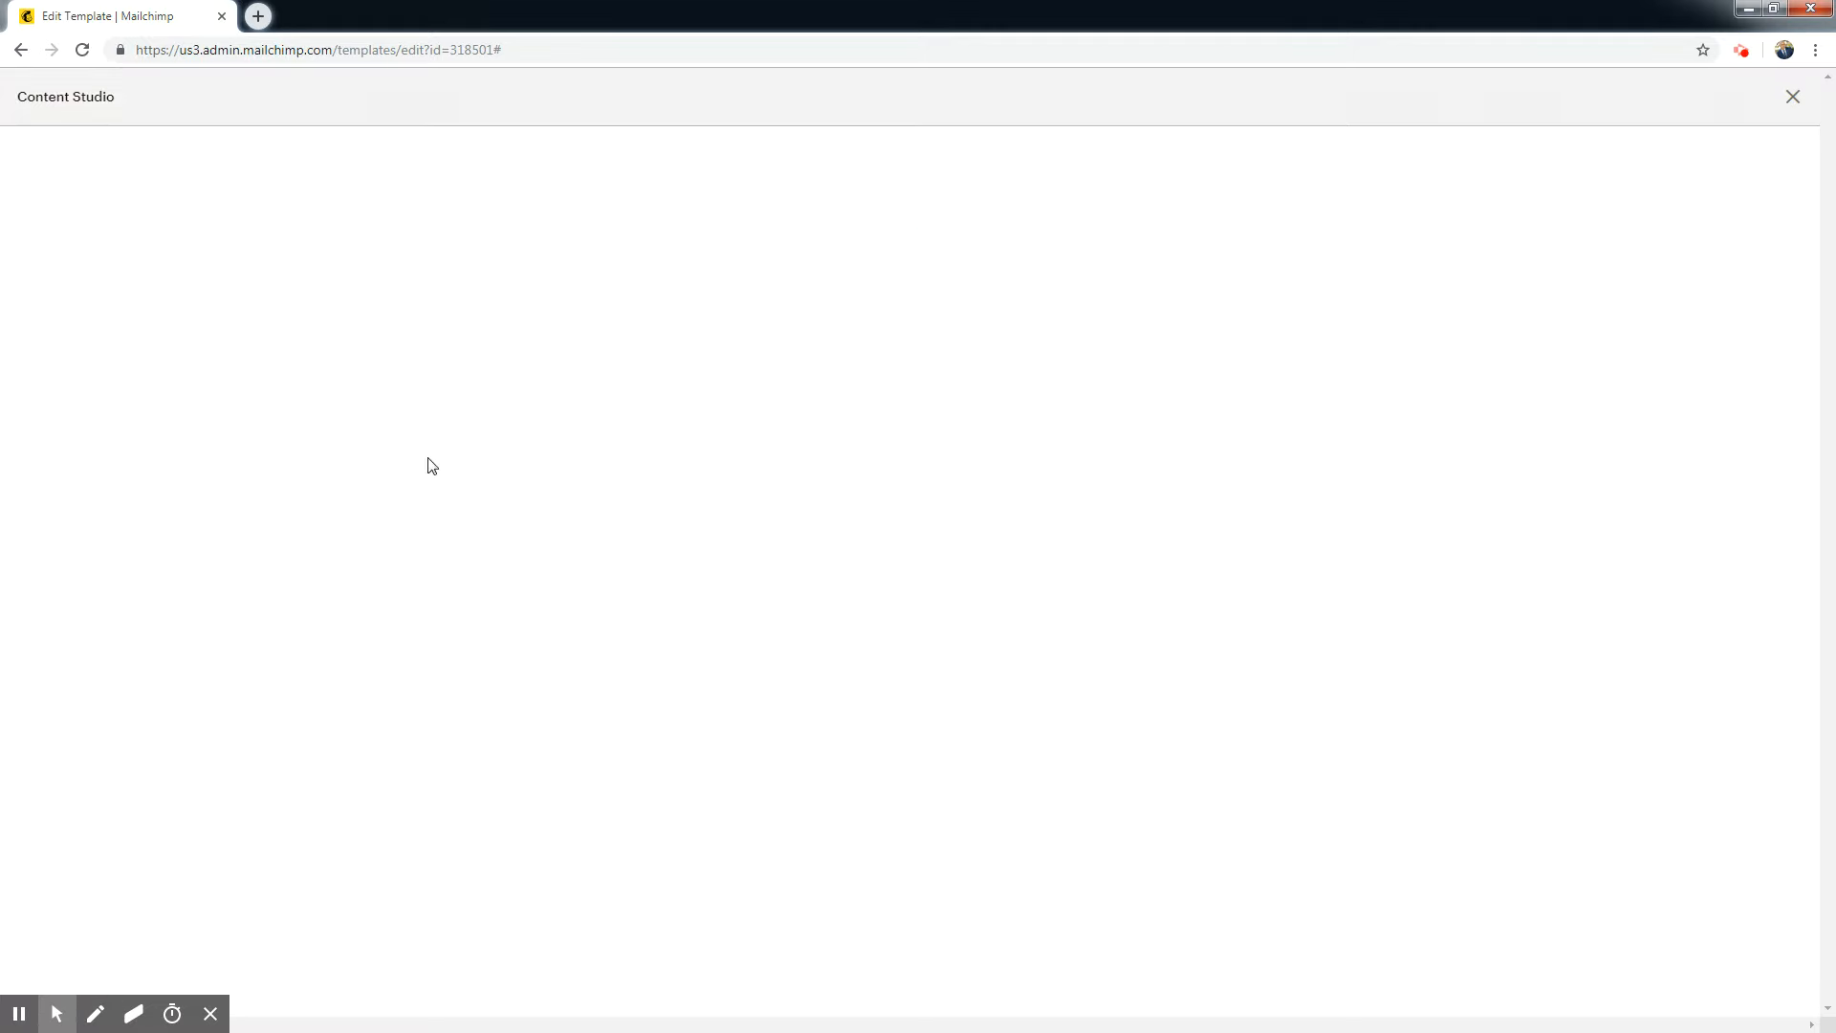
double_click(41, 380)
type("25")
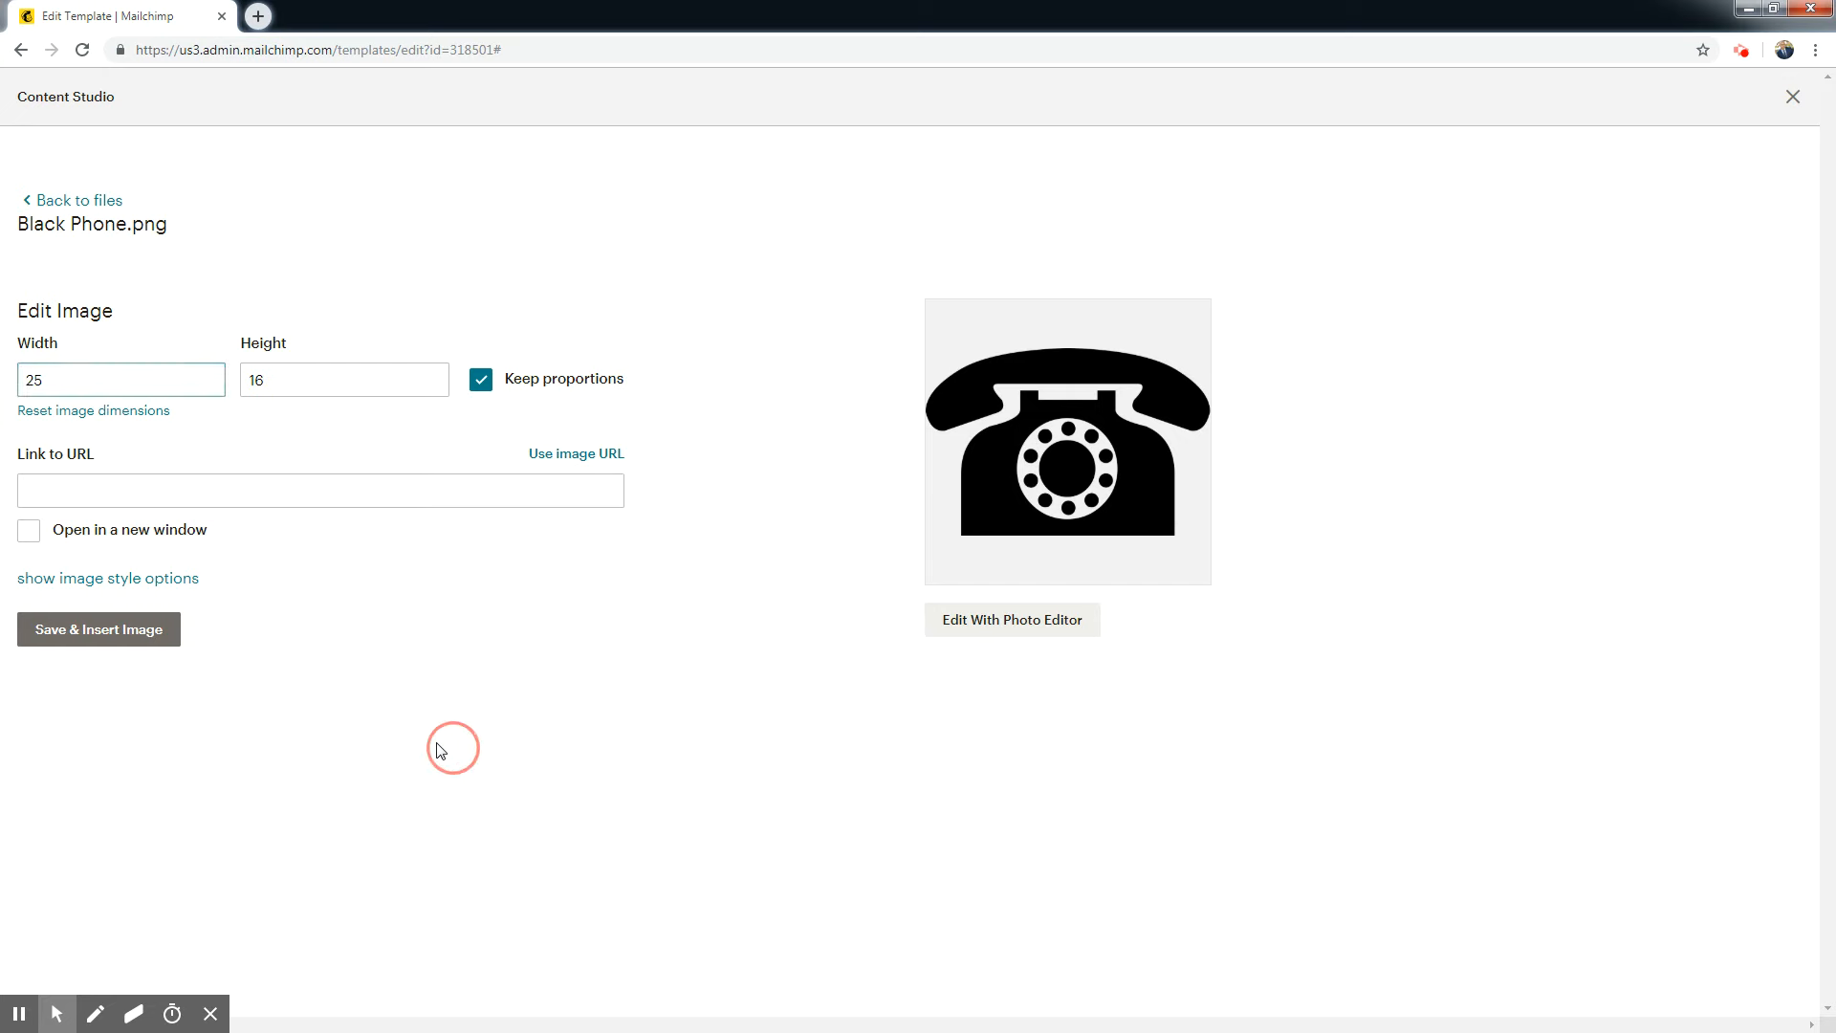
left_click(122, 630)
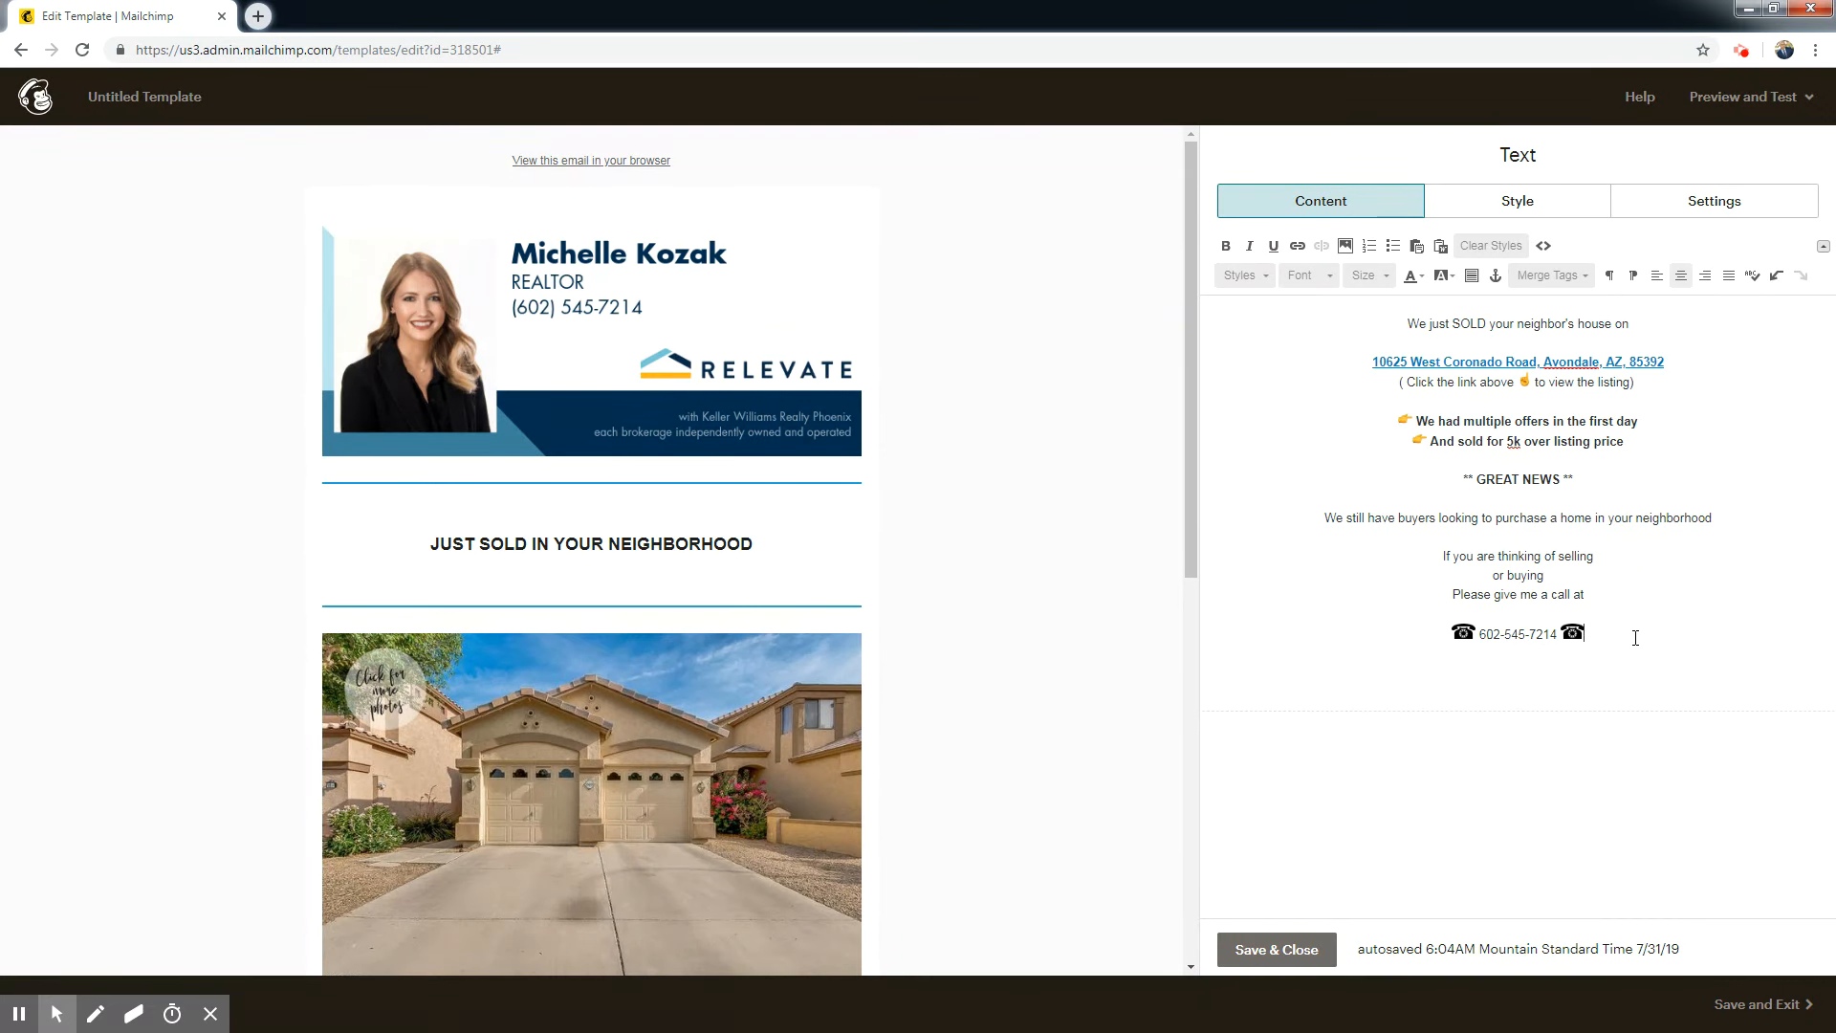
Set the phone number's text color to turquoise.
left_click_drag(1562, 639, 1478, 636)
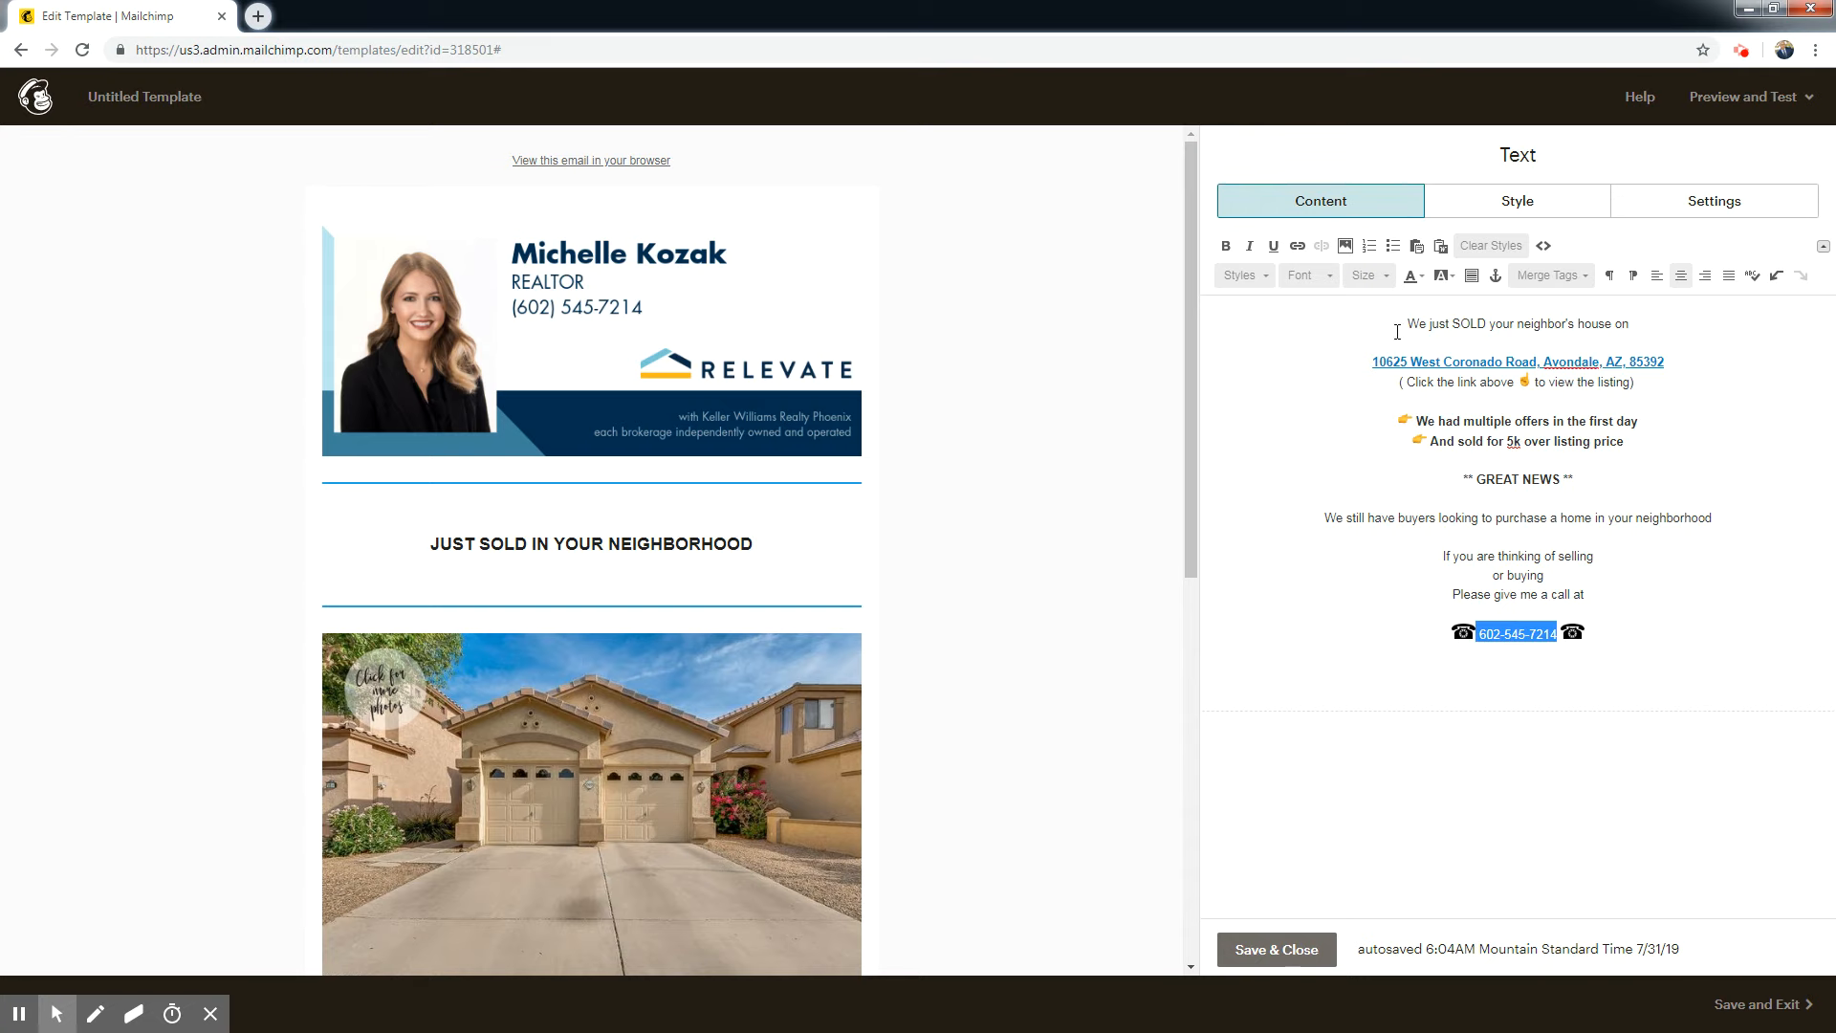
left_click(1422, 277)
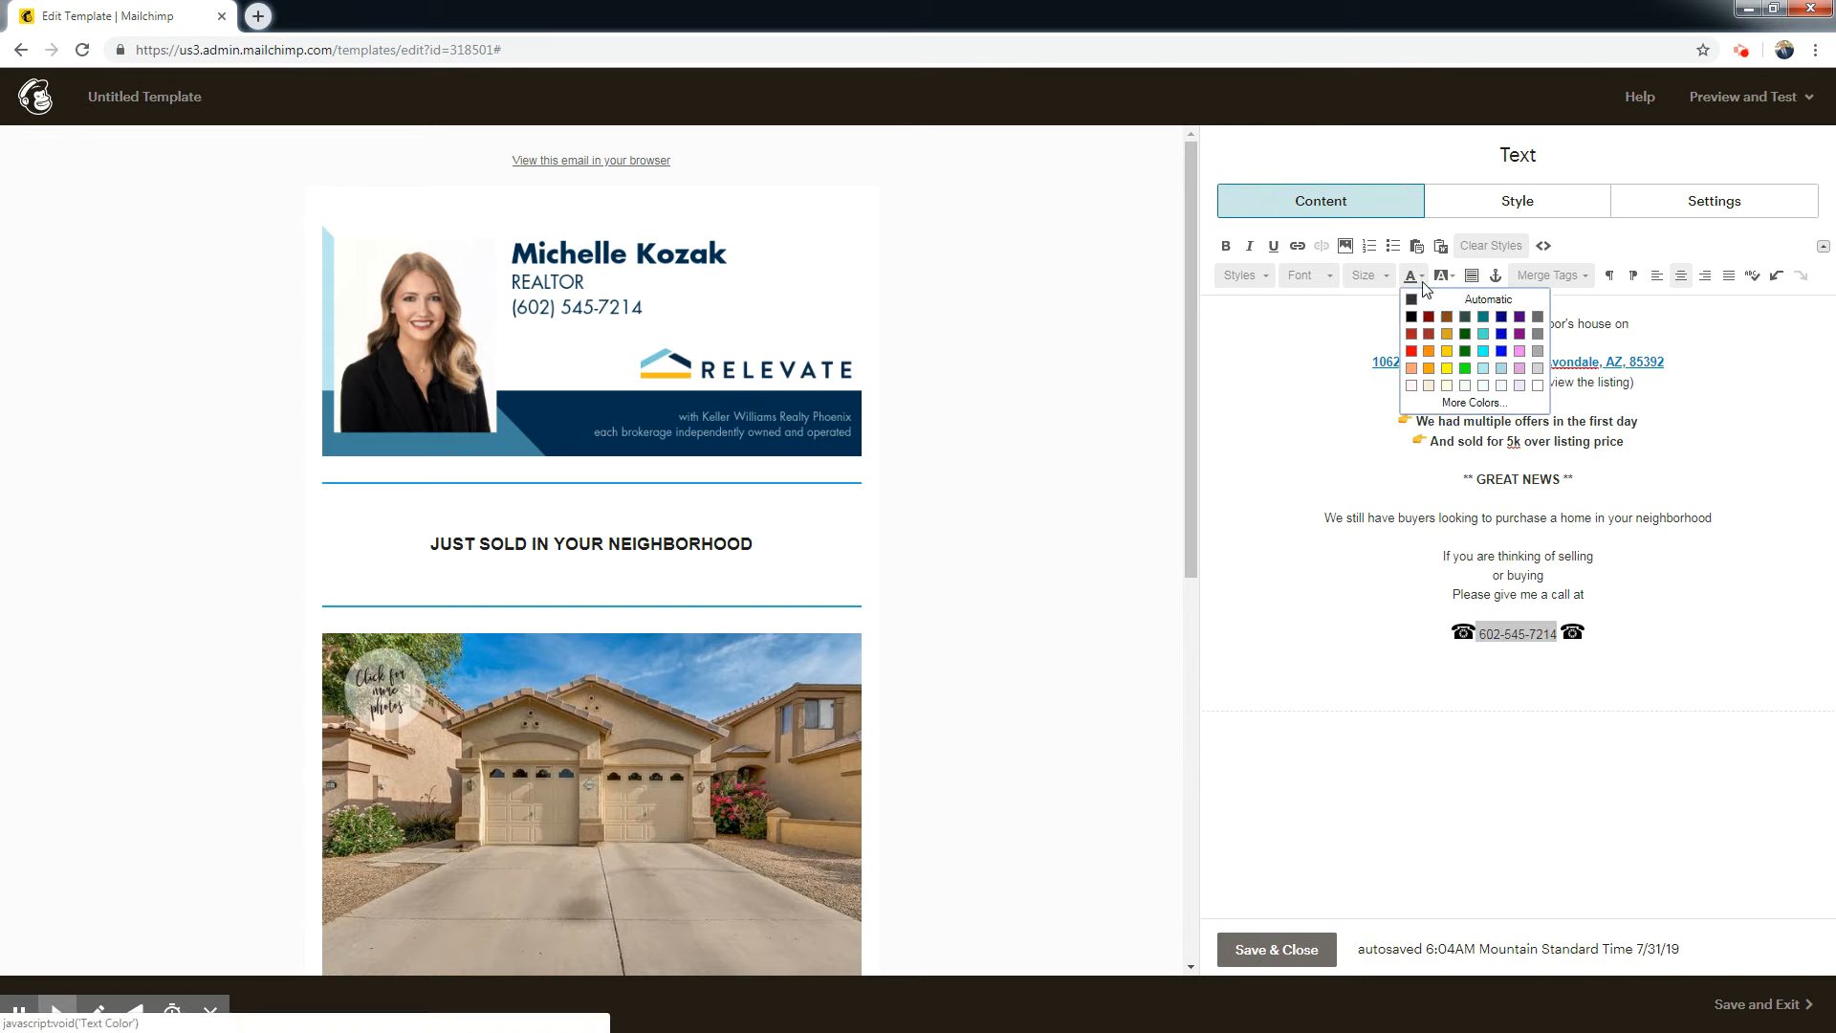
left_click(1482, 341)
left_click(1605, 680)
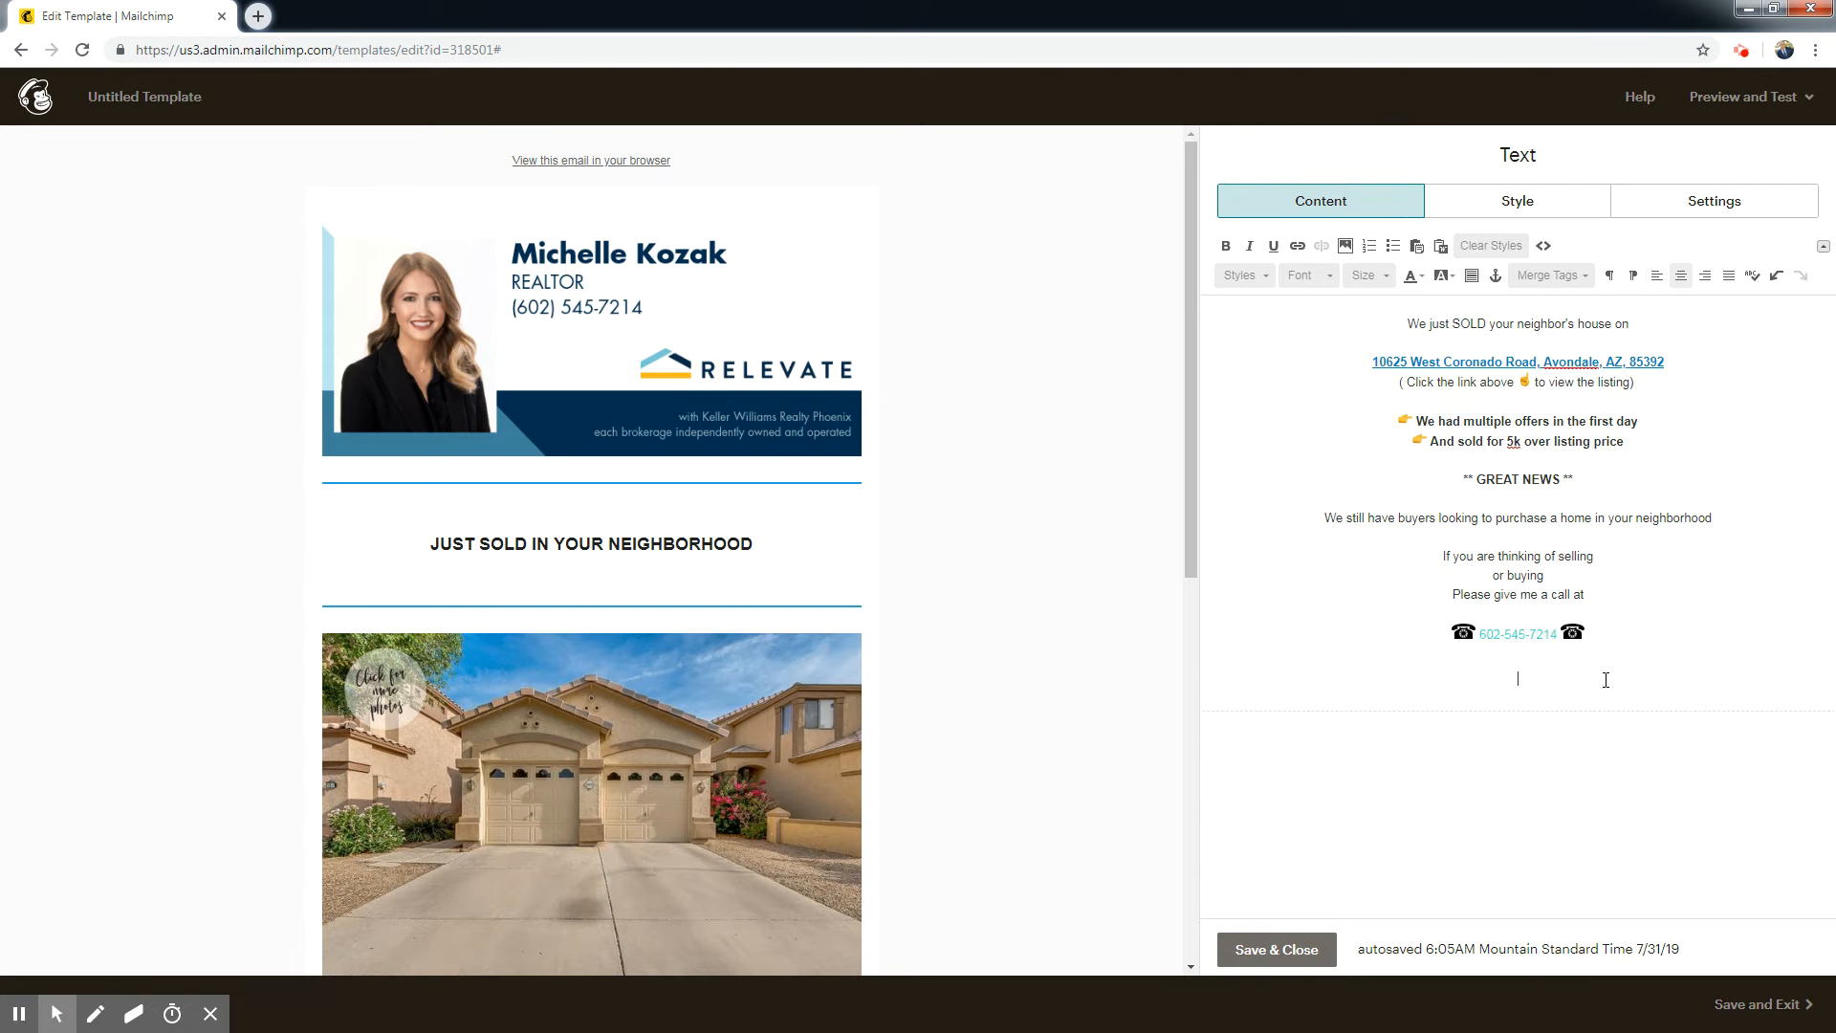
Make the phone number between the two phone images black and bold.
left_click_drag(1557, 634, 1479, 636)
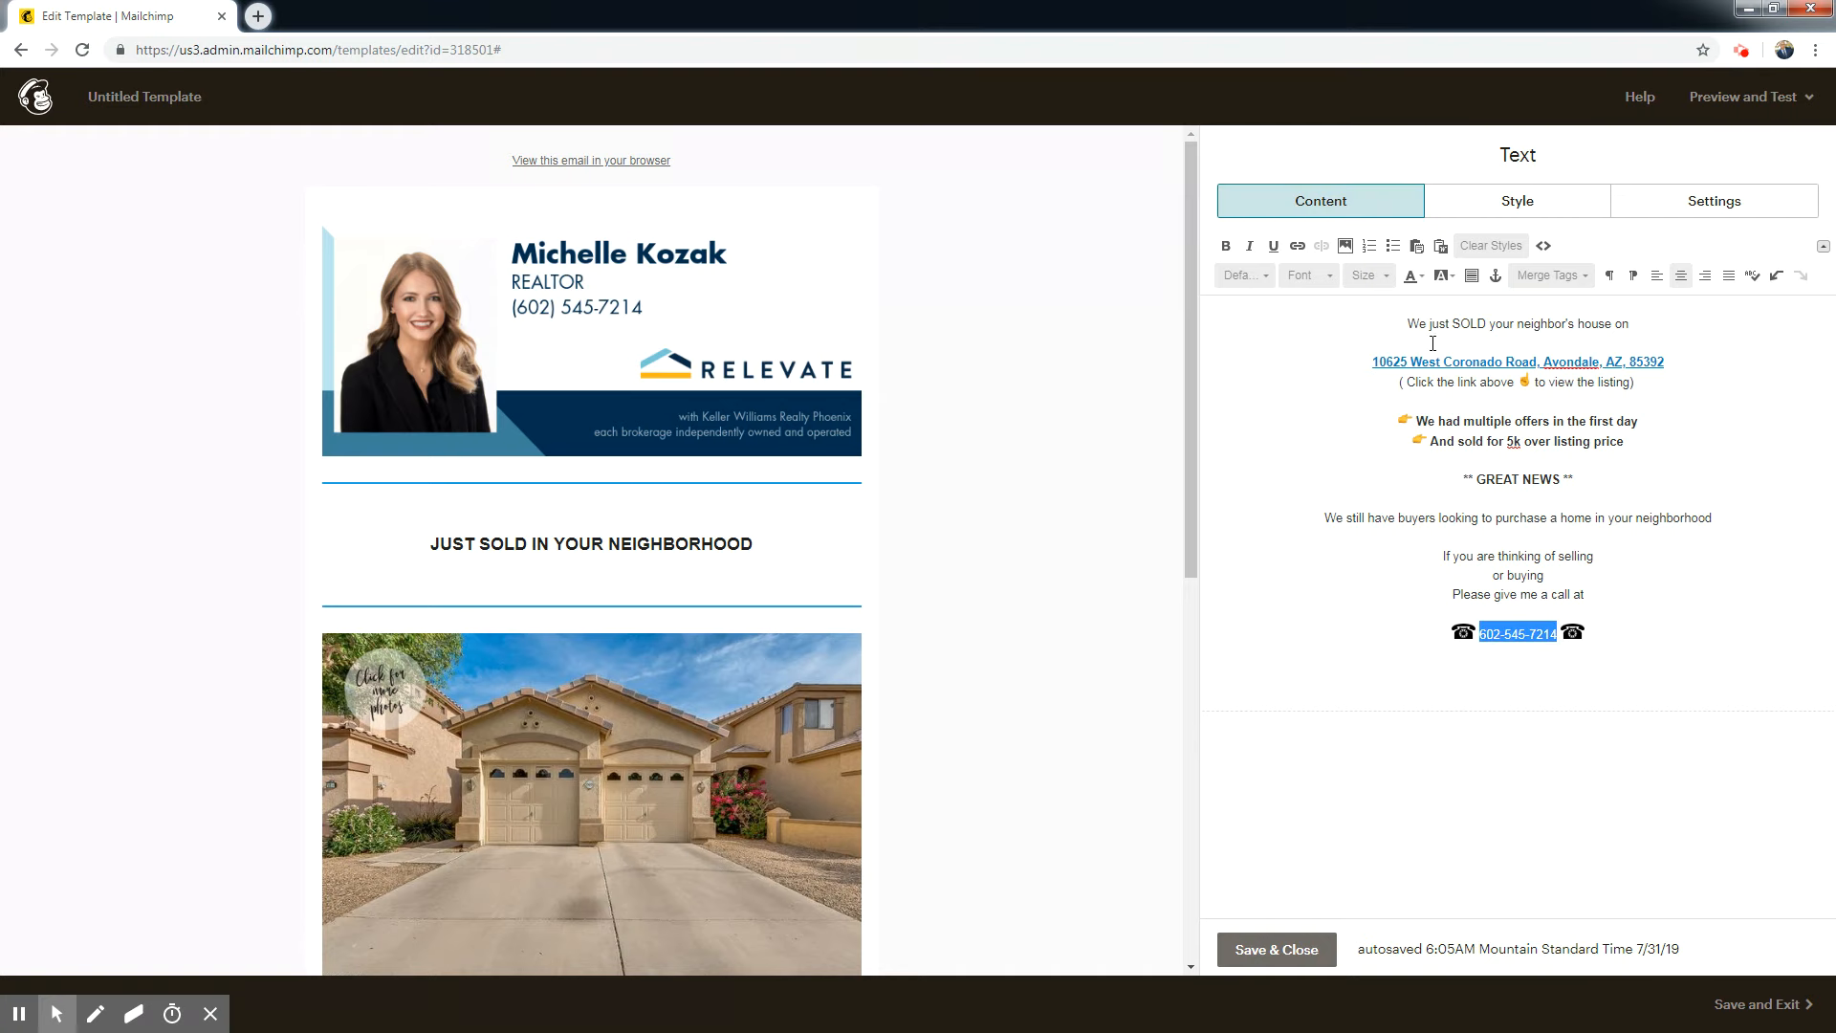
left_click(1422, 279)
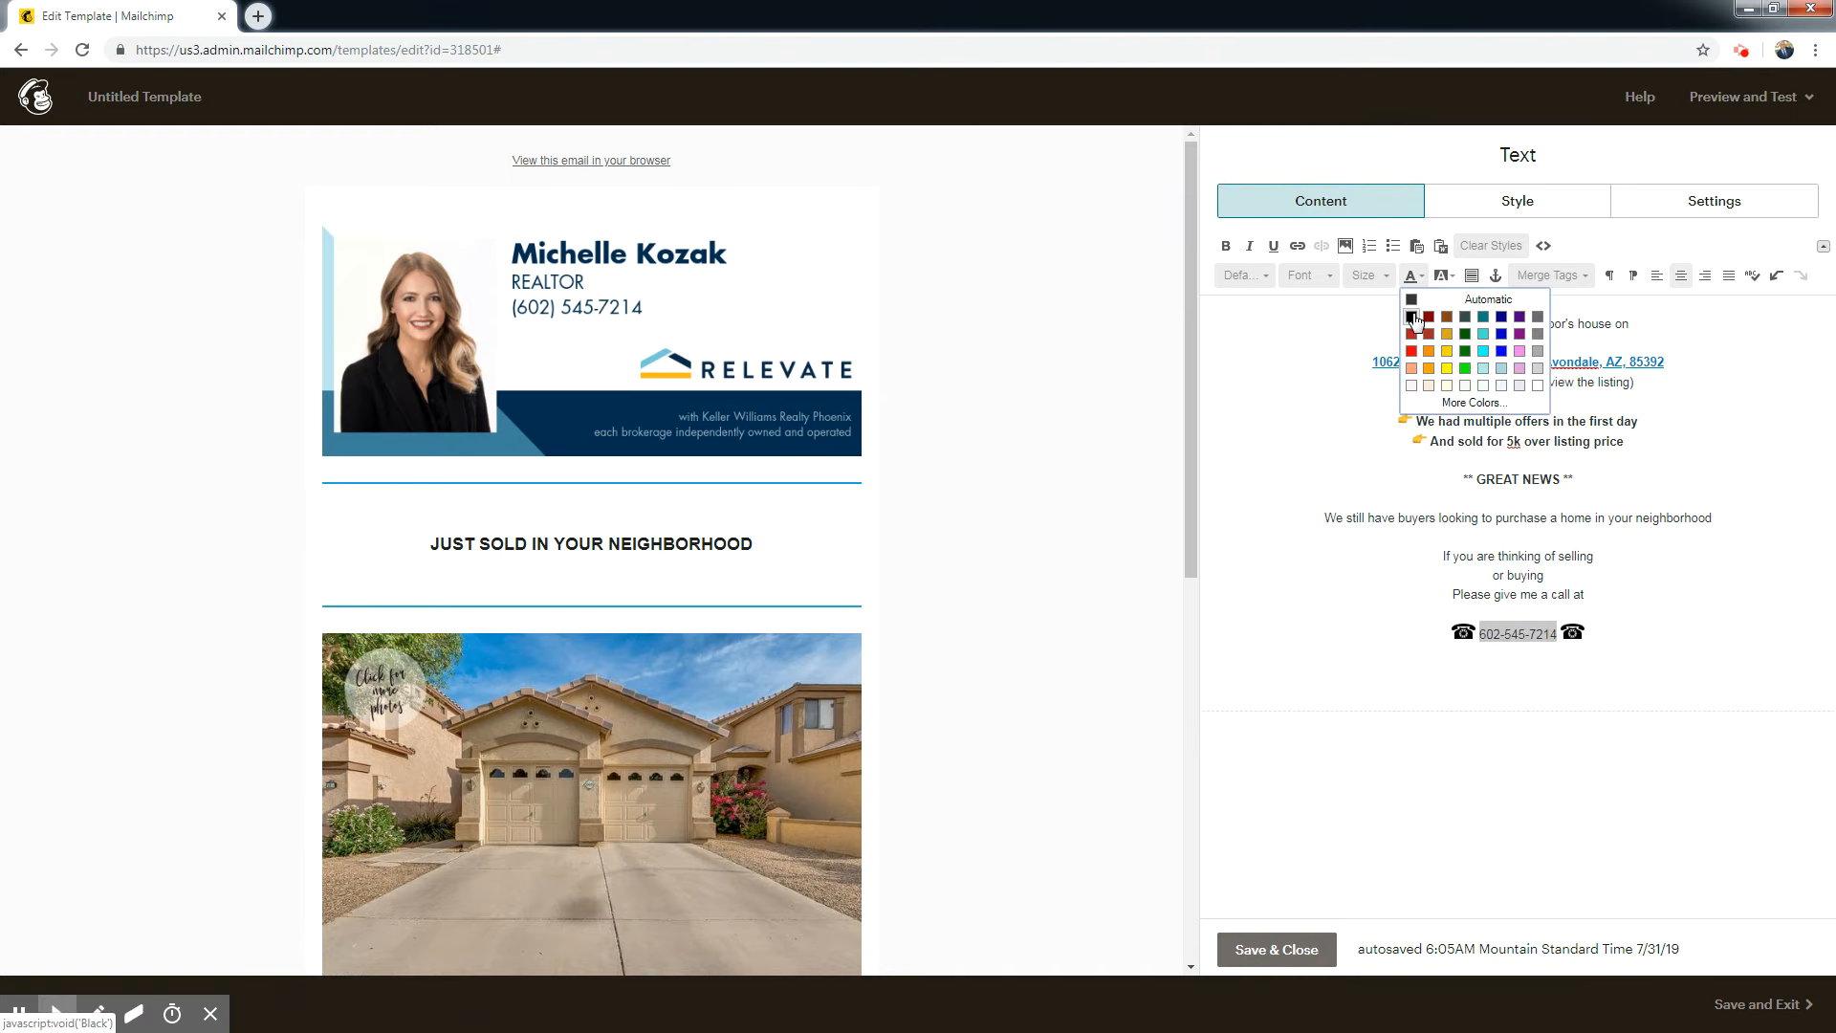
left_click(1415, 317)
left_click(1225, 247)
left_click(1691, 636)
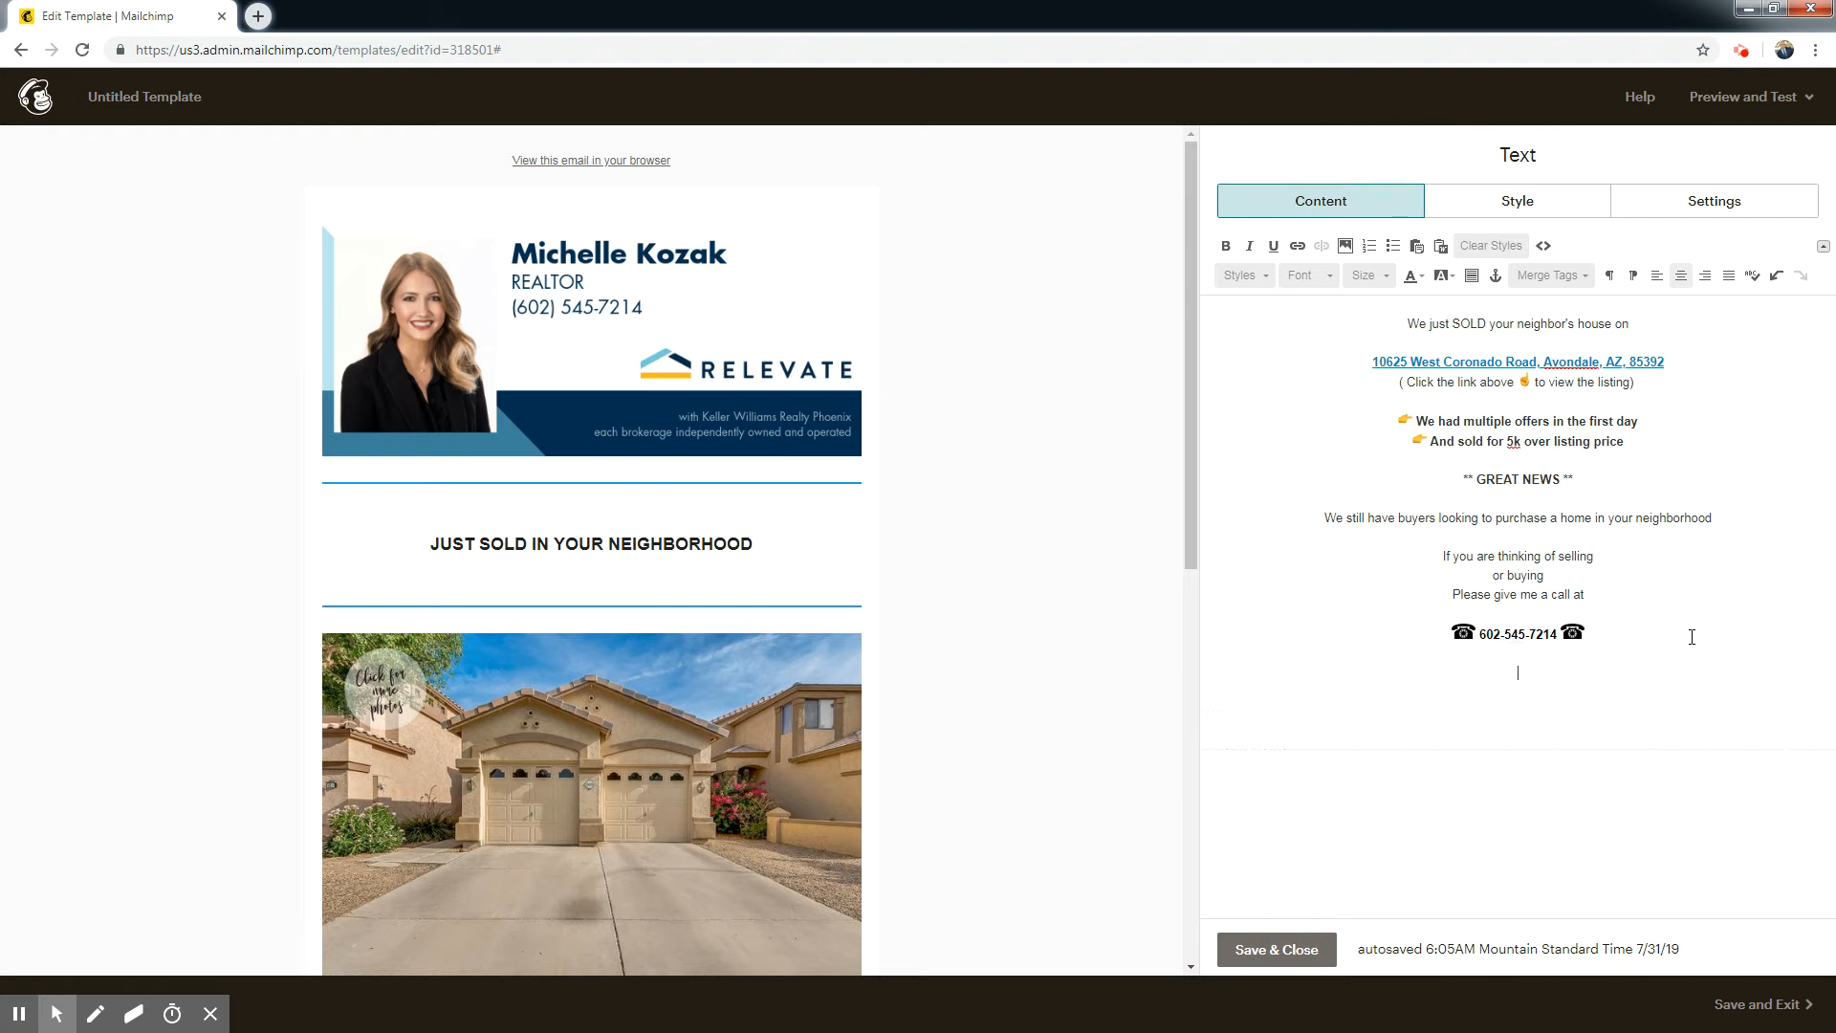
Enter "or click below to send me an email." and "I would love to chat." on two lines below the phone number.
type("or click below to sen")
type("d me an emai")
type("l ")
type("I would love to chat.")
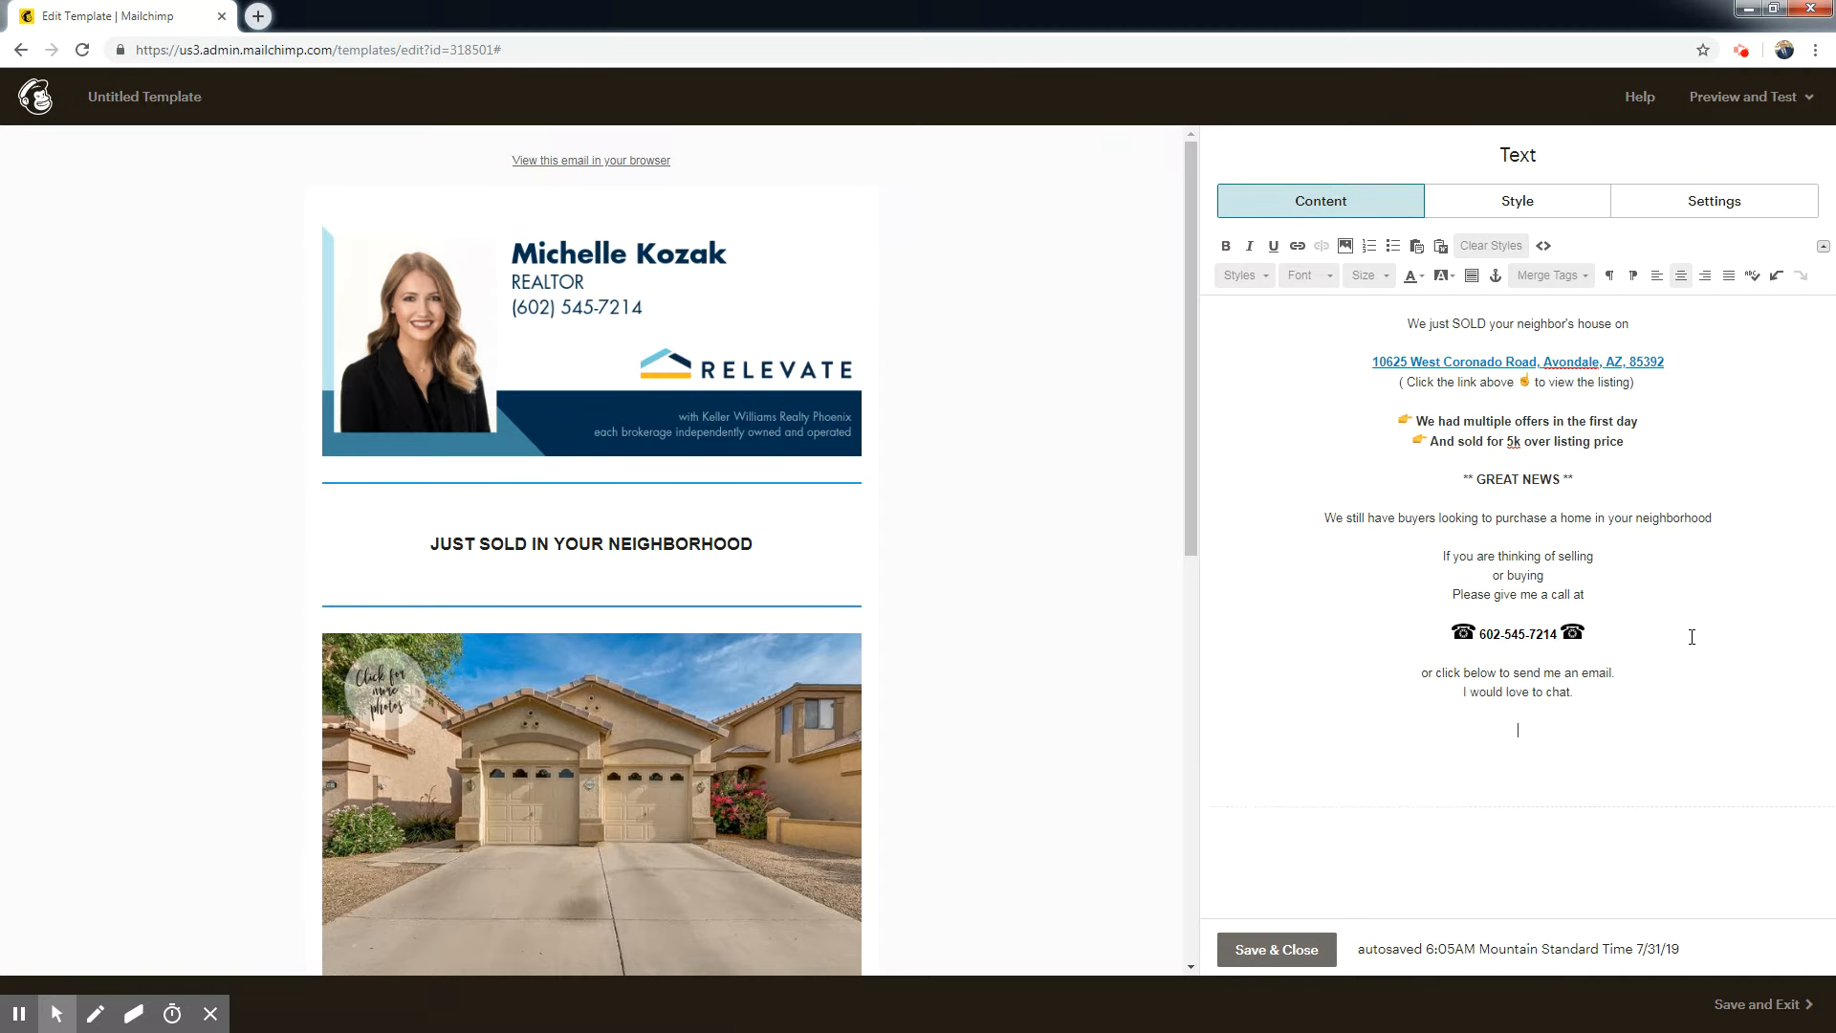
Upload the Email Us image and insert it below "I would love to chat." with a width of 300.
left_click(1345, 246)
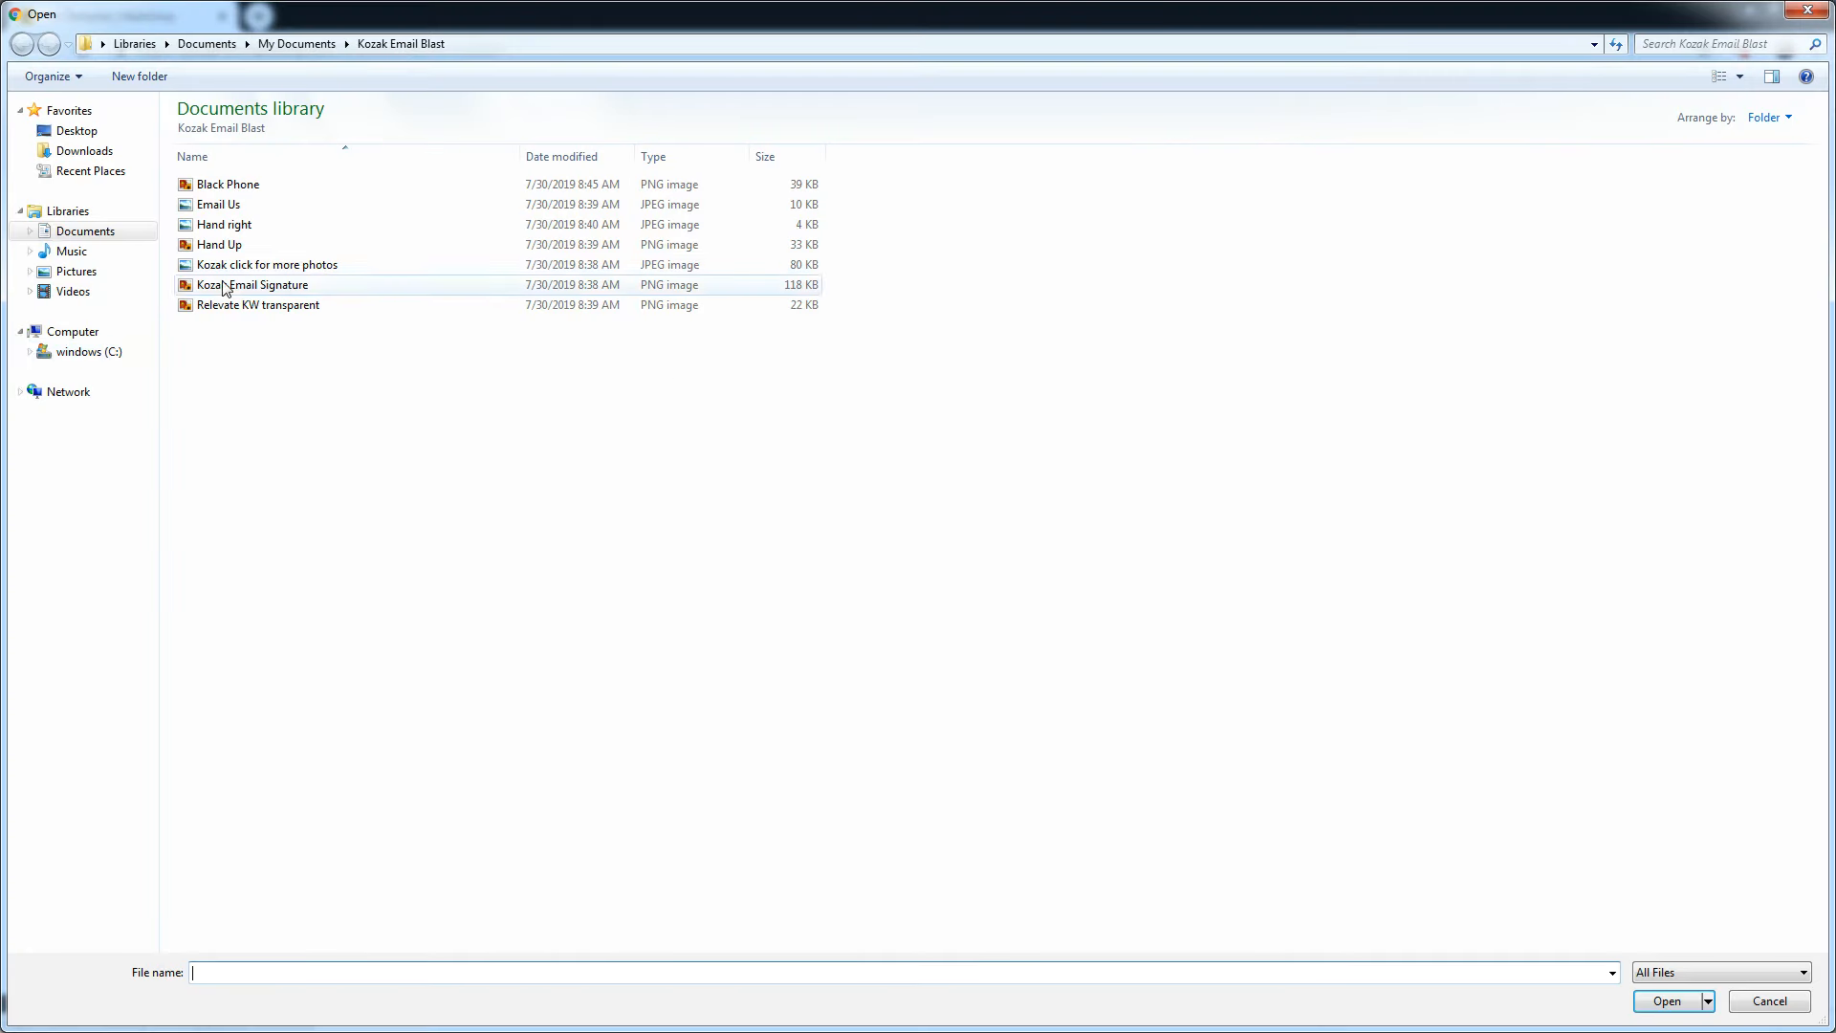
left_click(220, 204)
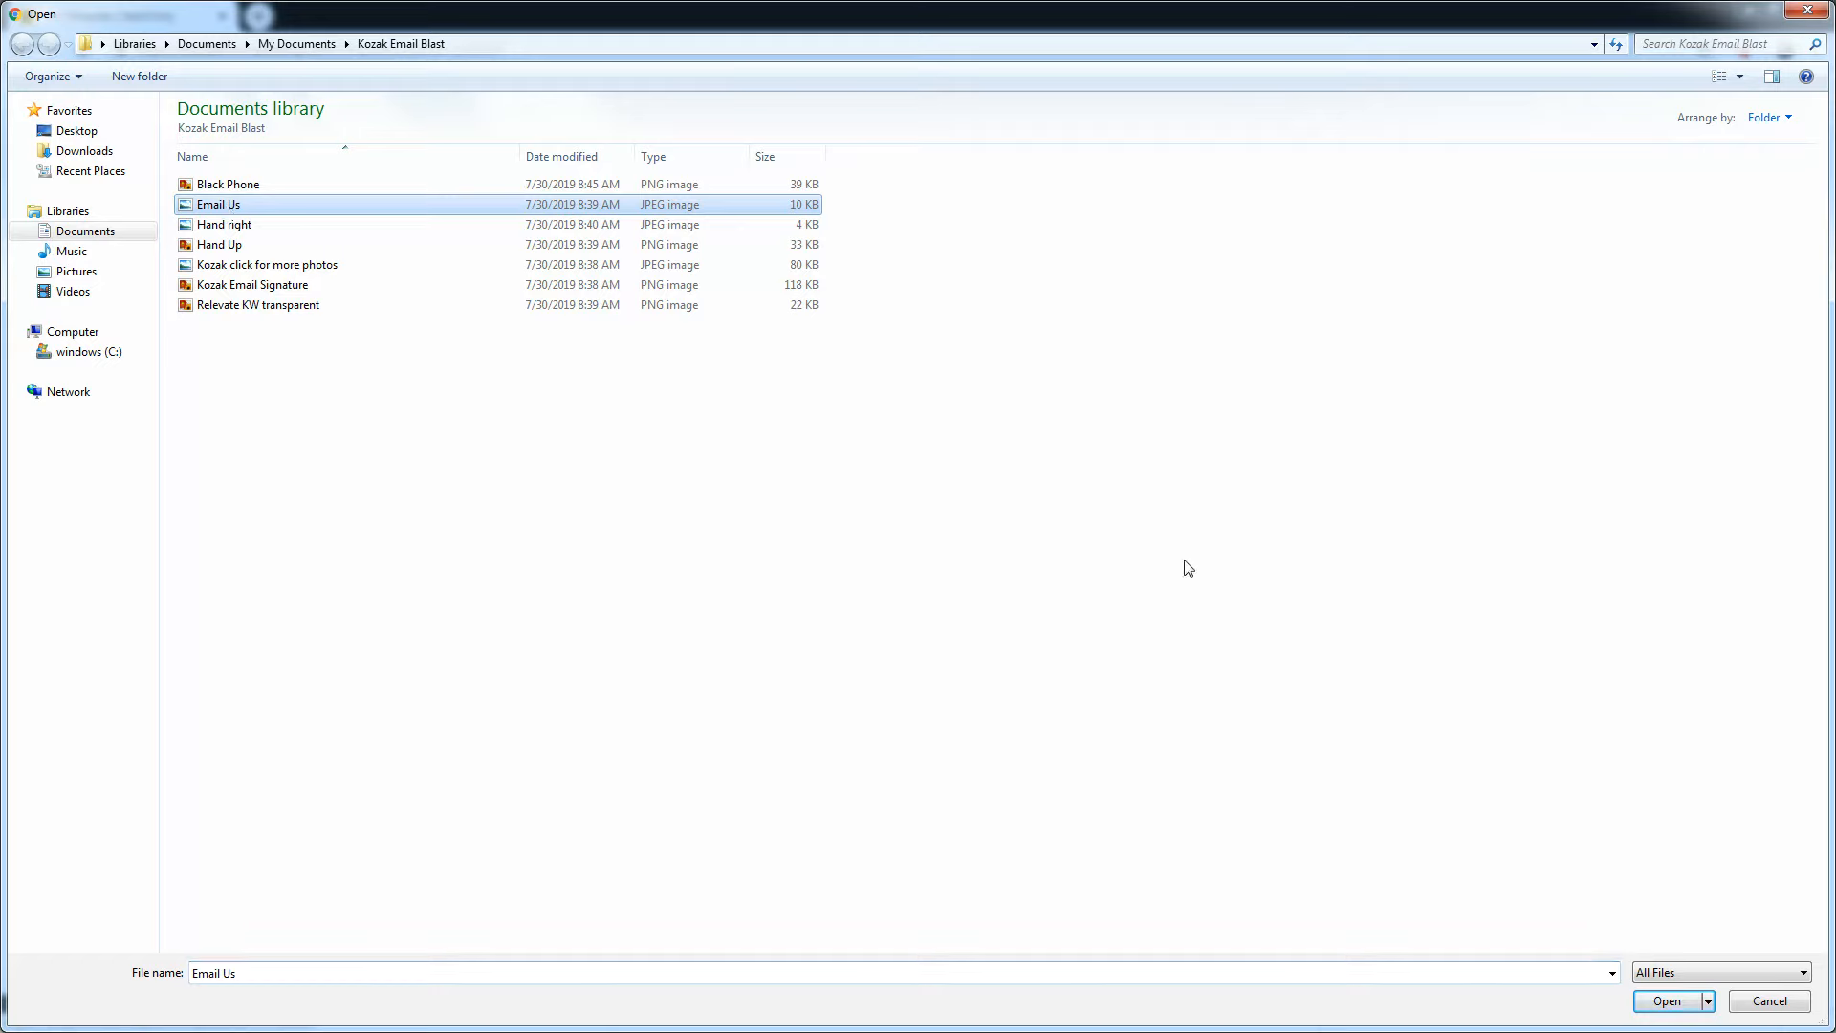
left_click(1665, 999)
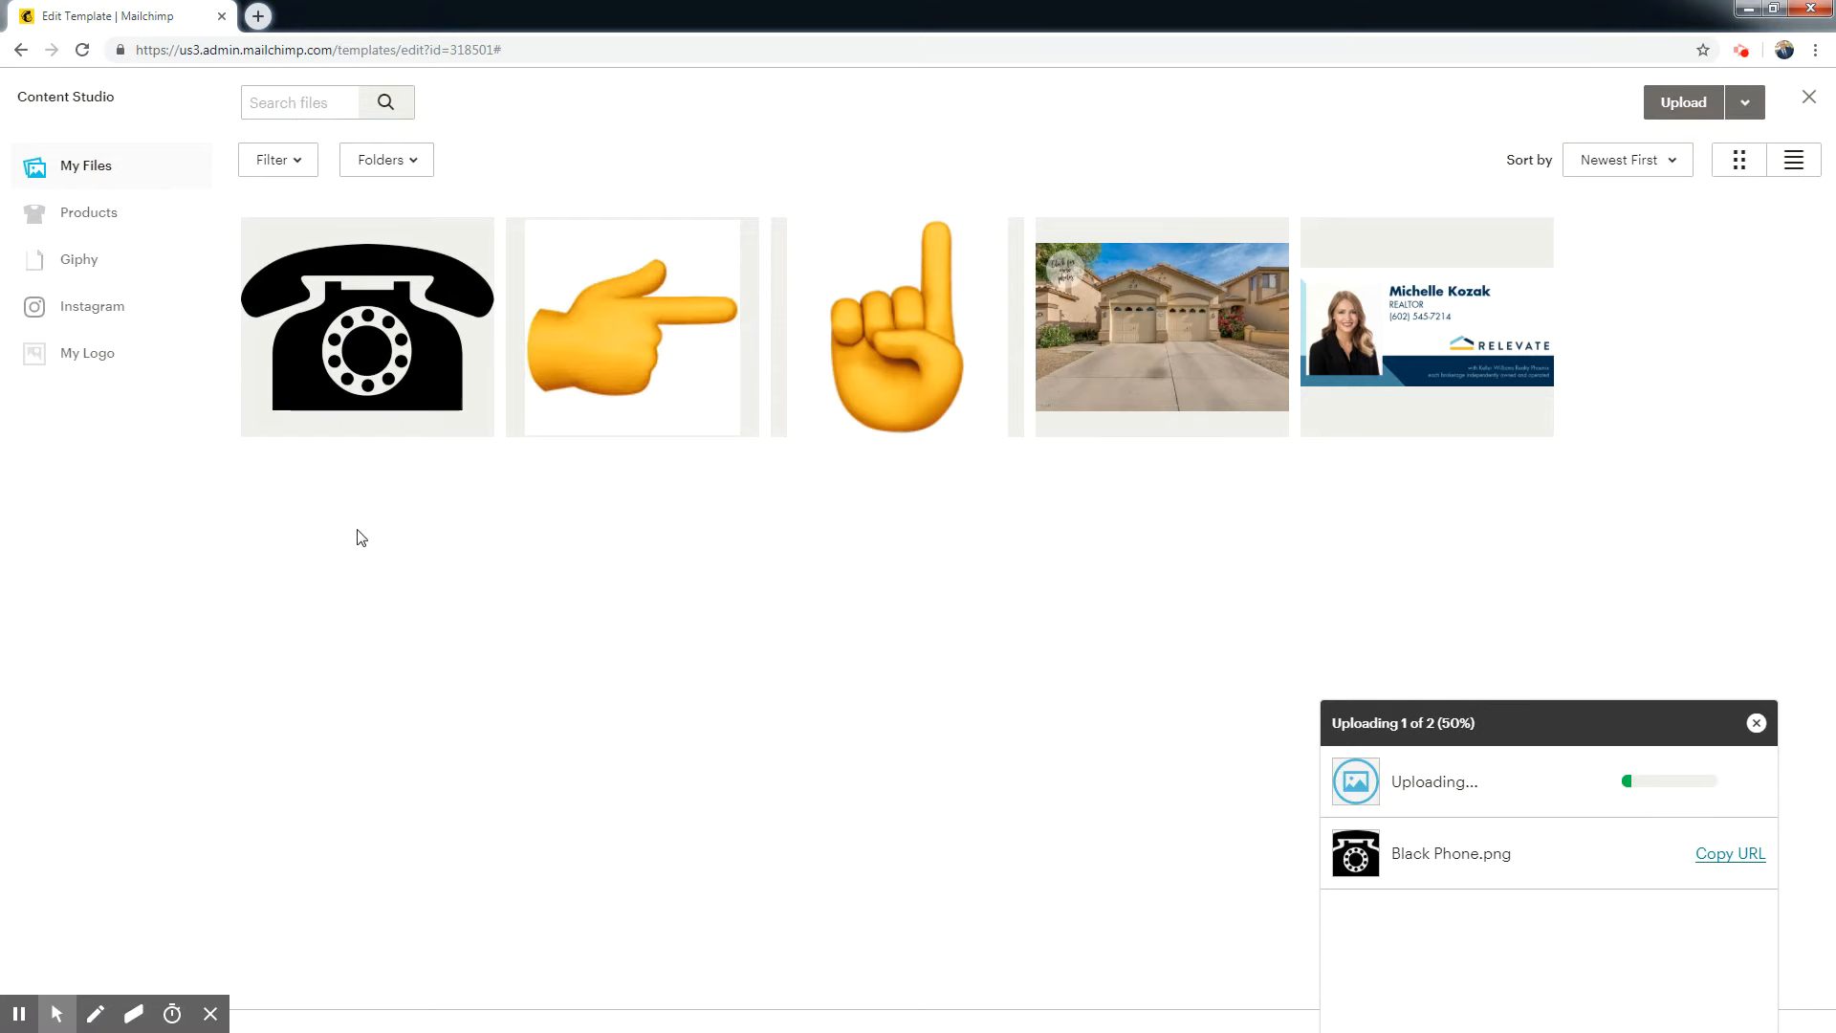
left_click(392, 387)
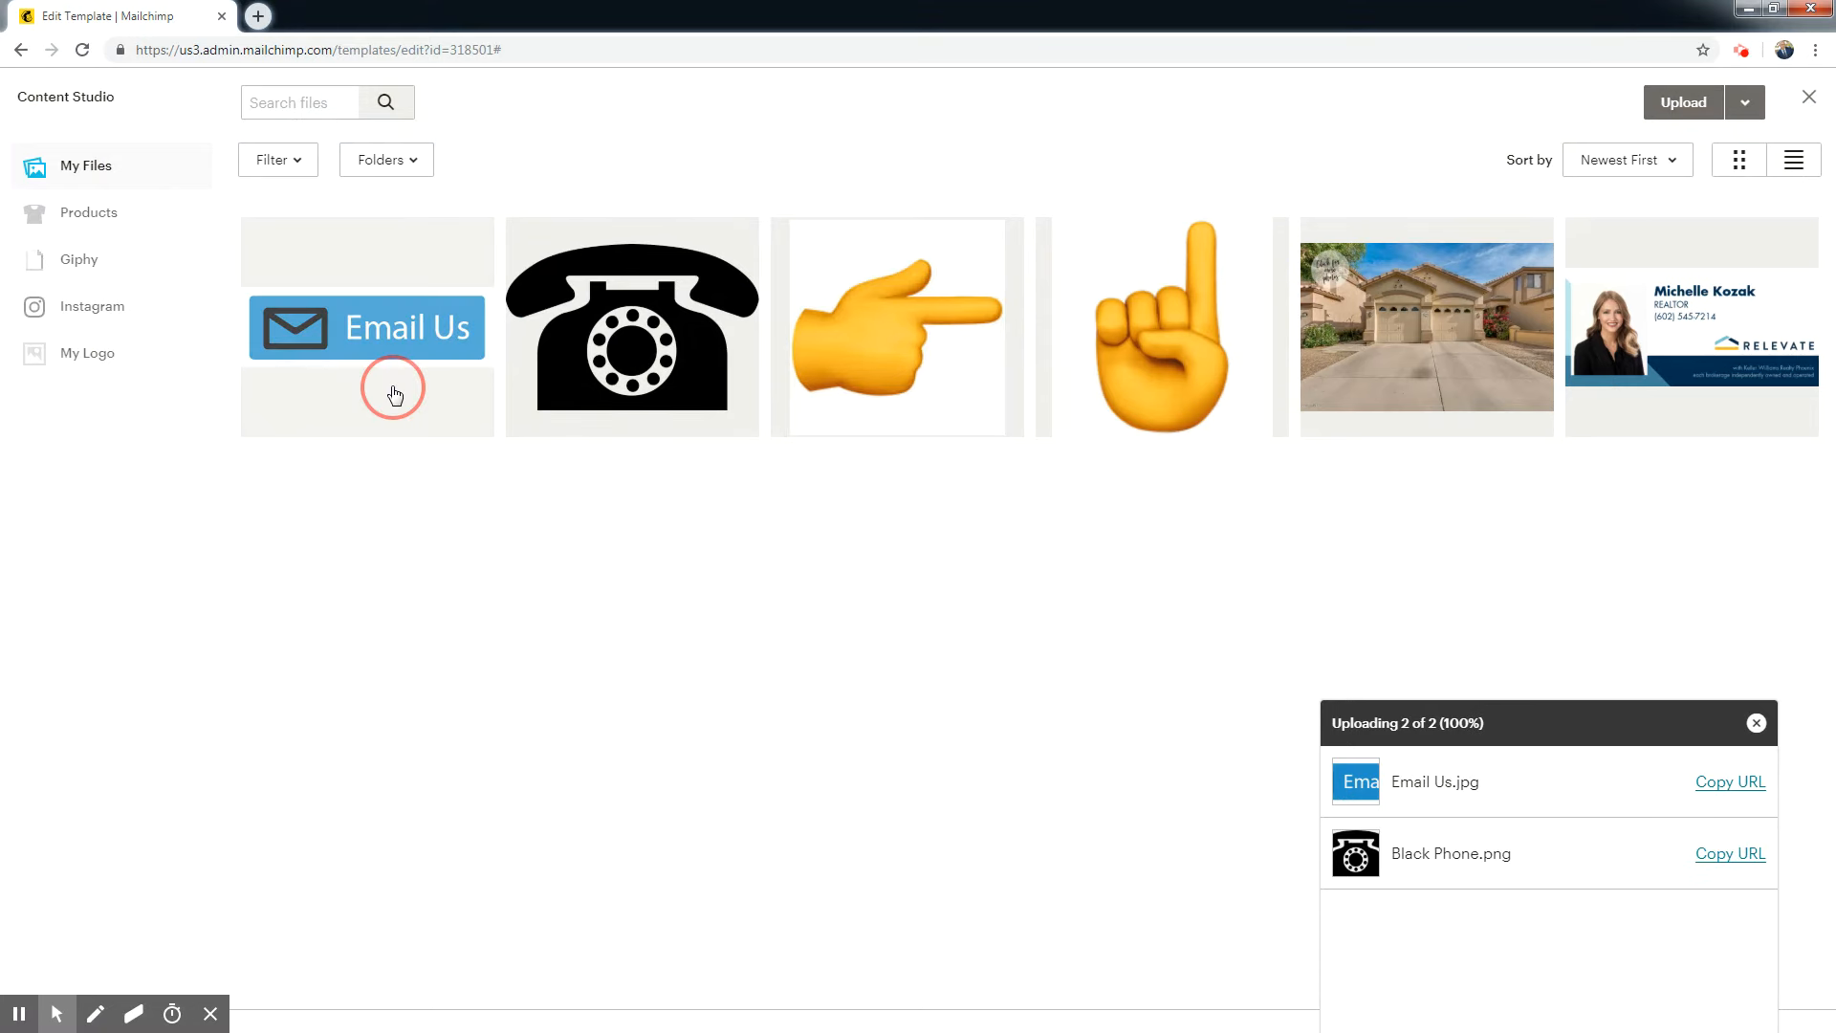
left_click(1728, 102)
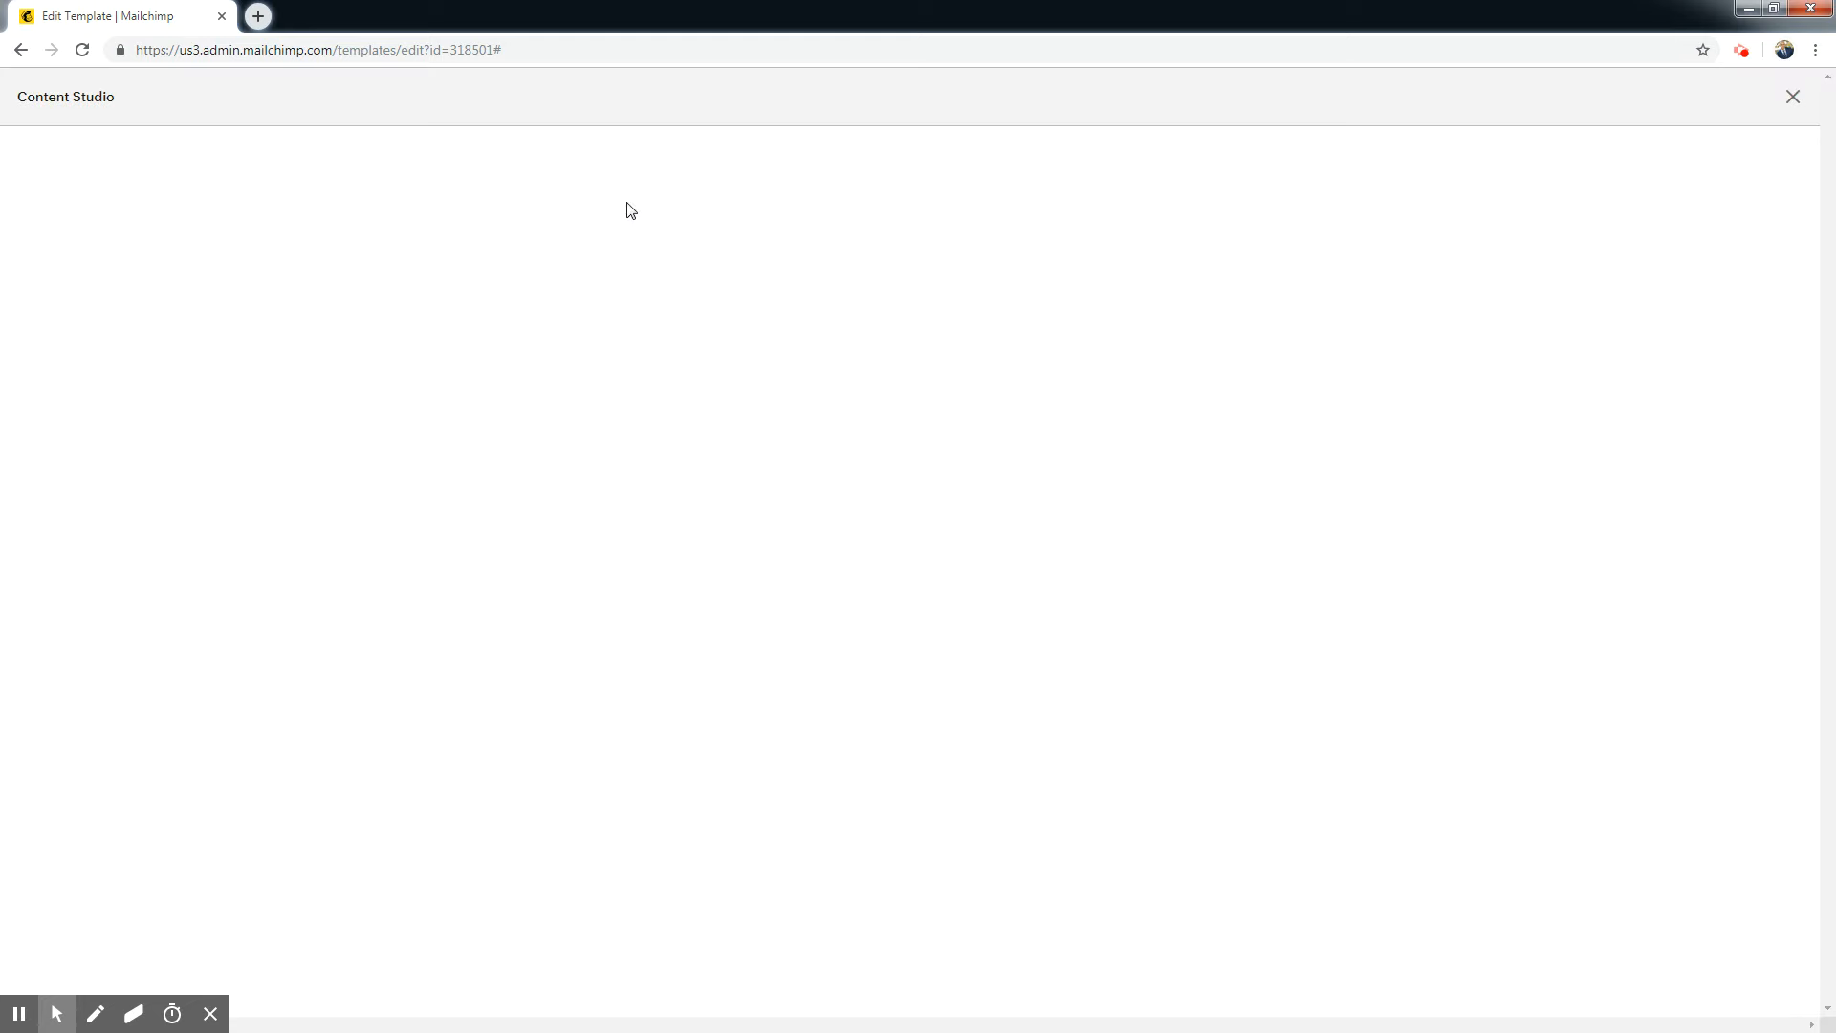
double_click(110, 379)
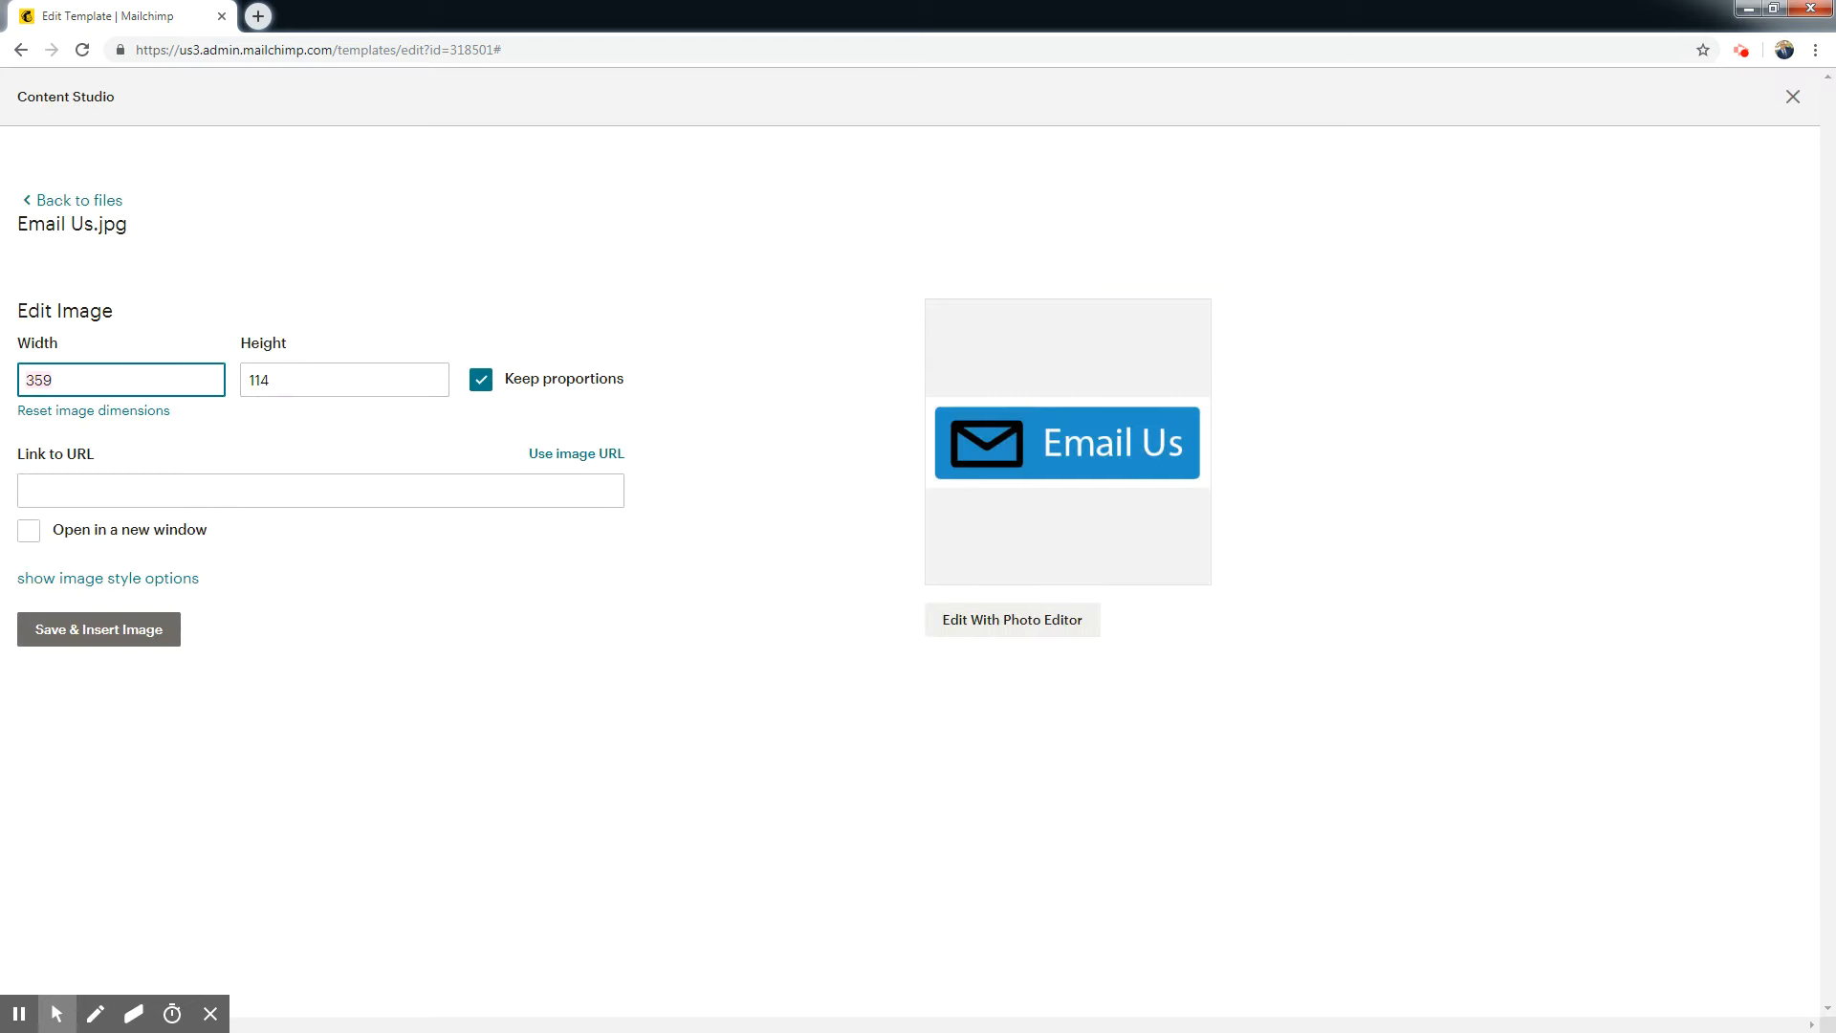
left_click(456, 685)
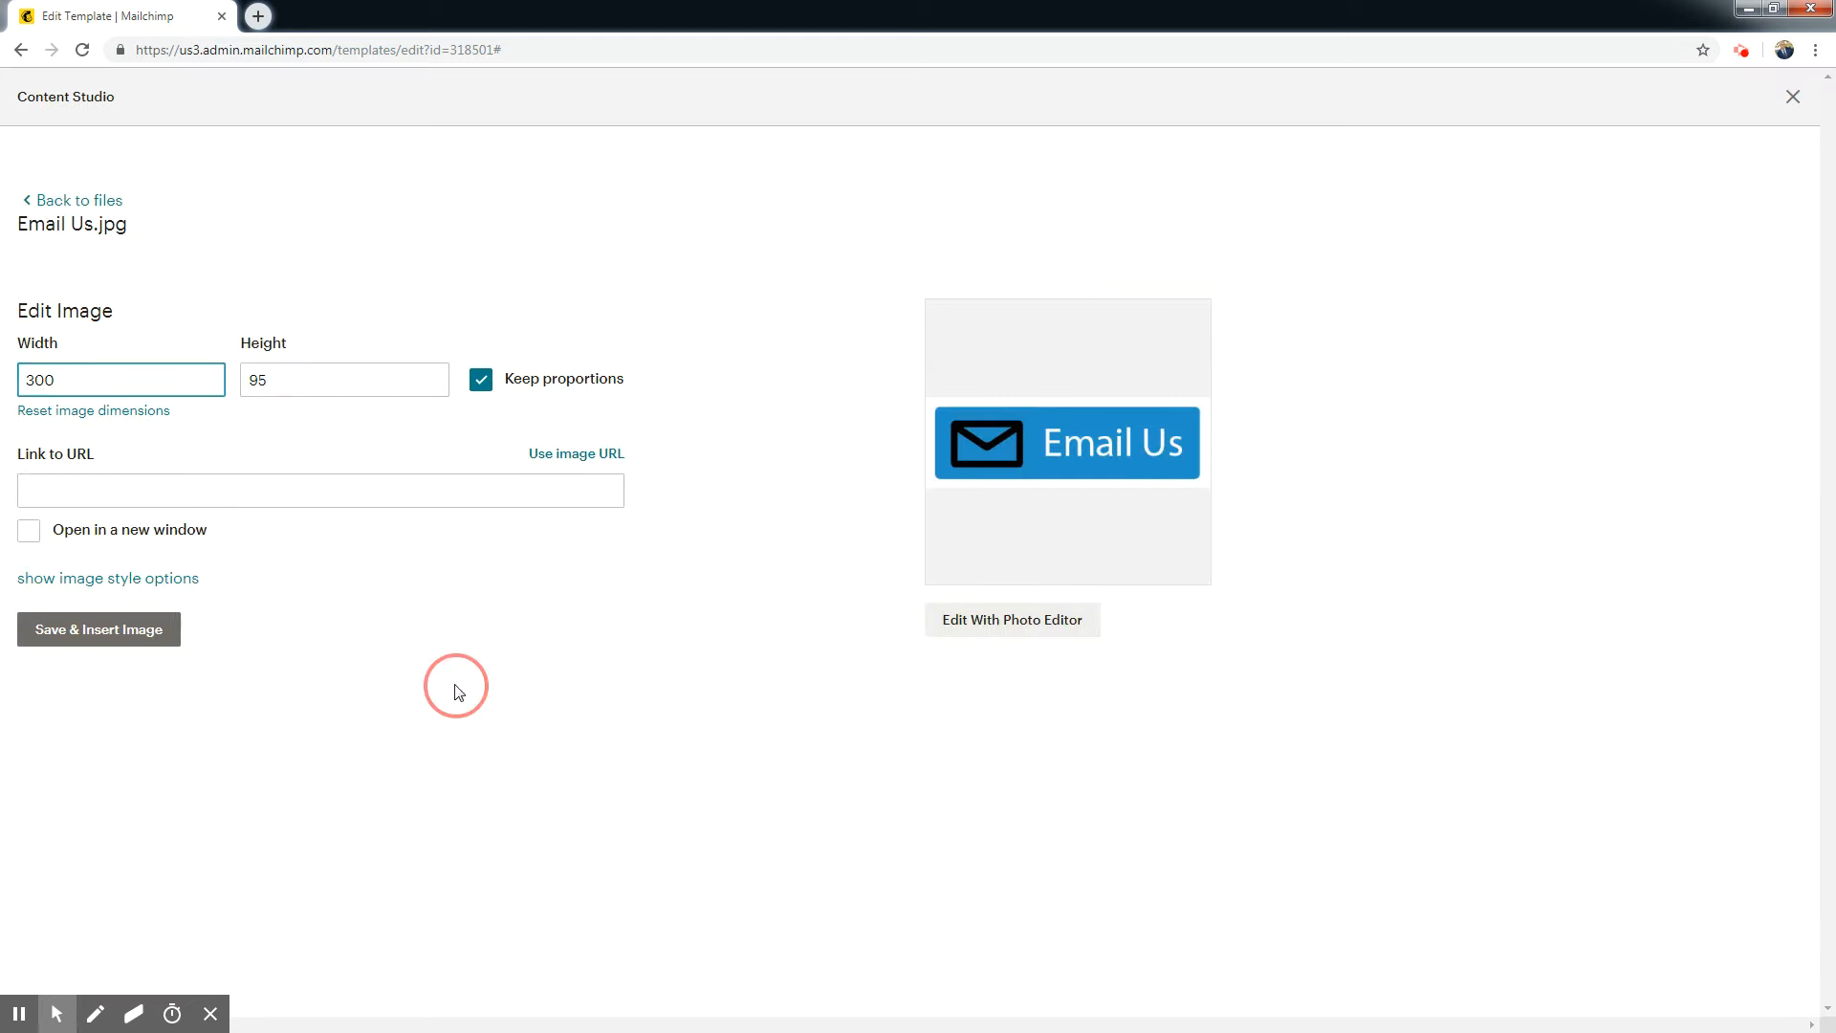
left_click(139, 636)
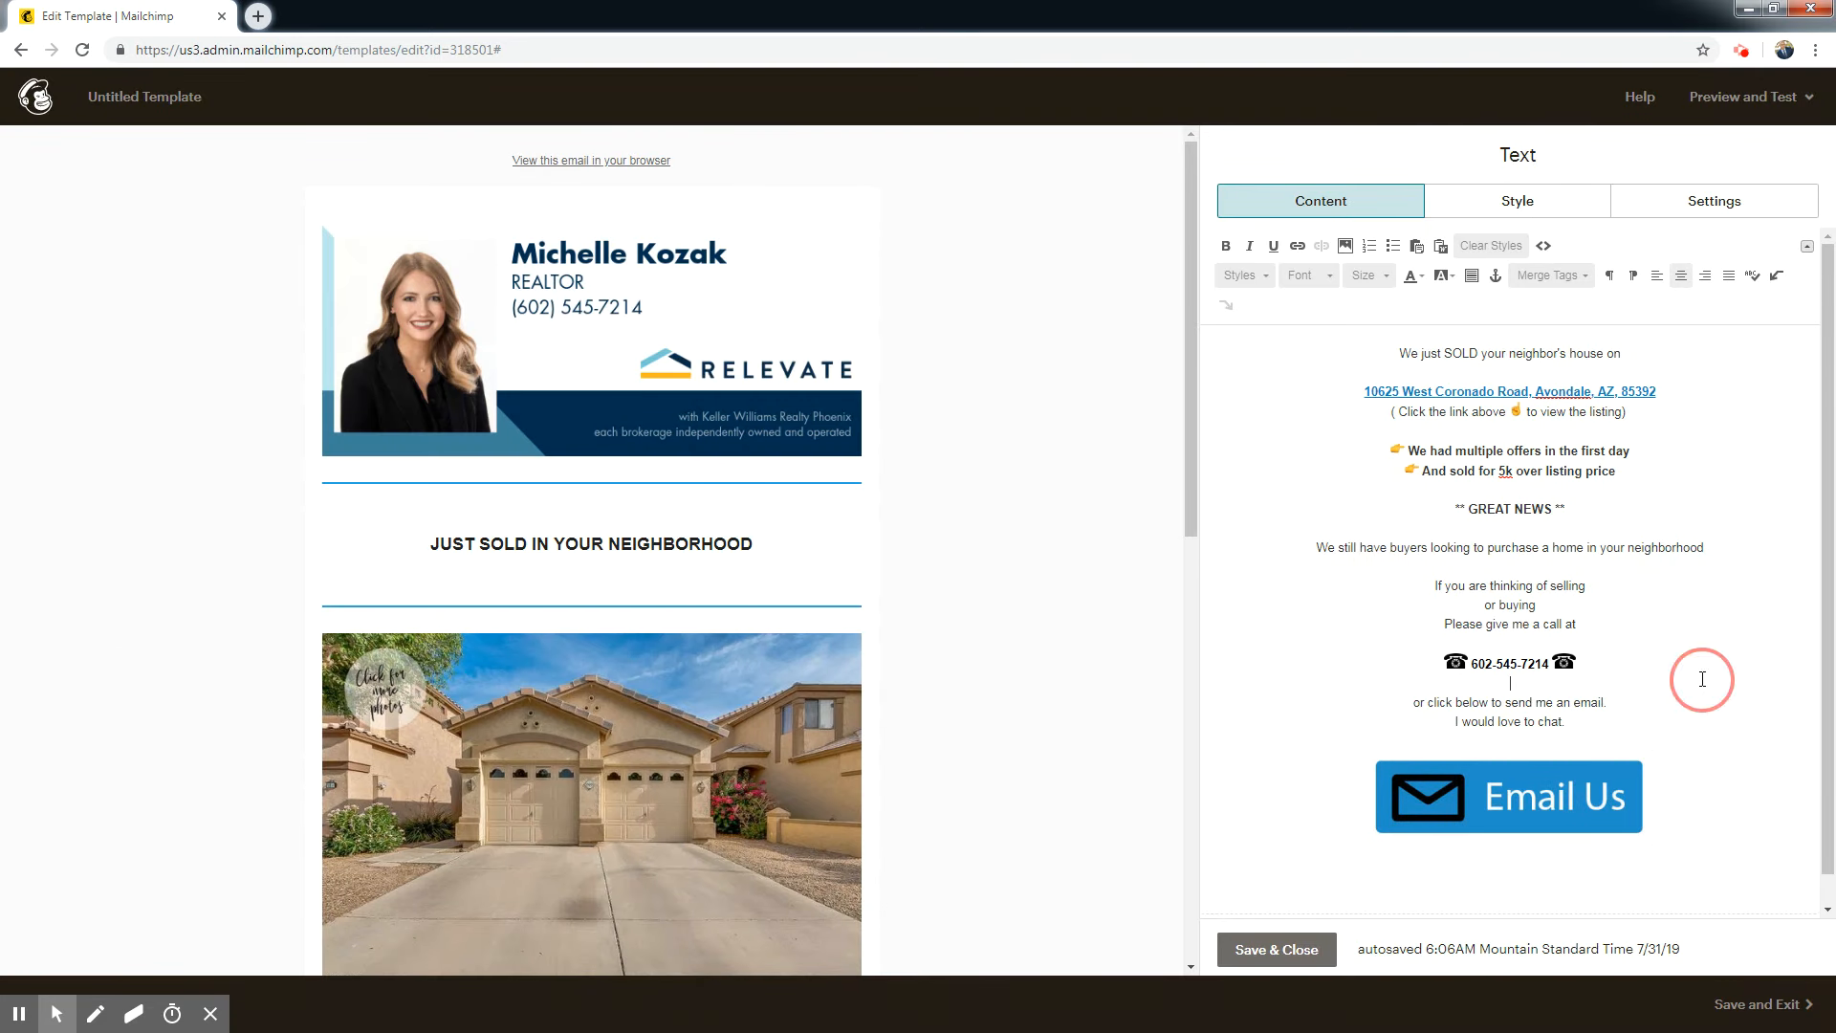
Resize the inserted Email Us image to a width of 225, keeping its proportions.
left_click(1551, 801)
left_click(1344, 246)
double_click(117, 370)
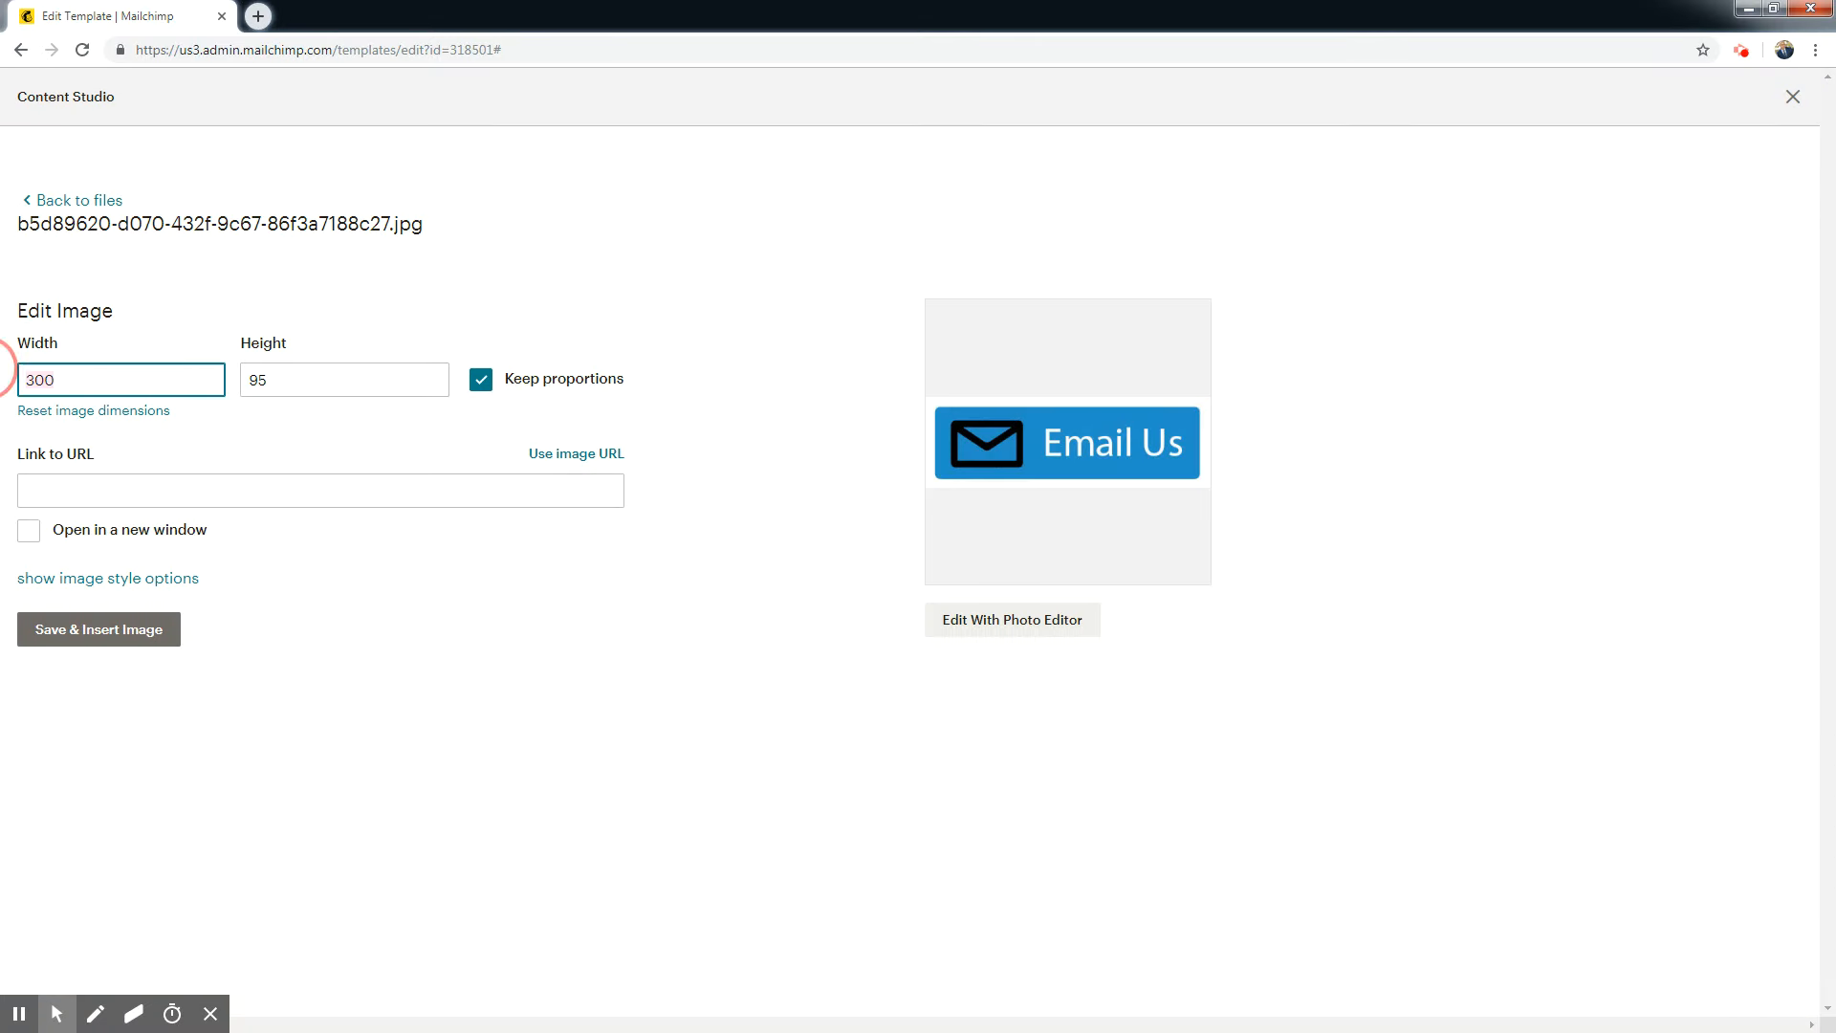
type("225")
left_click(162, 635)
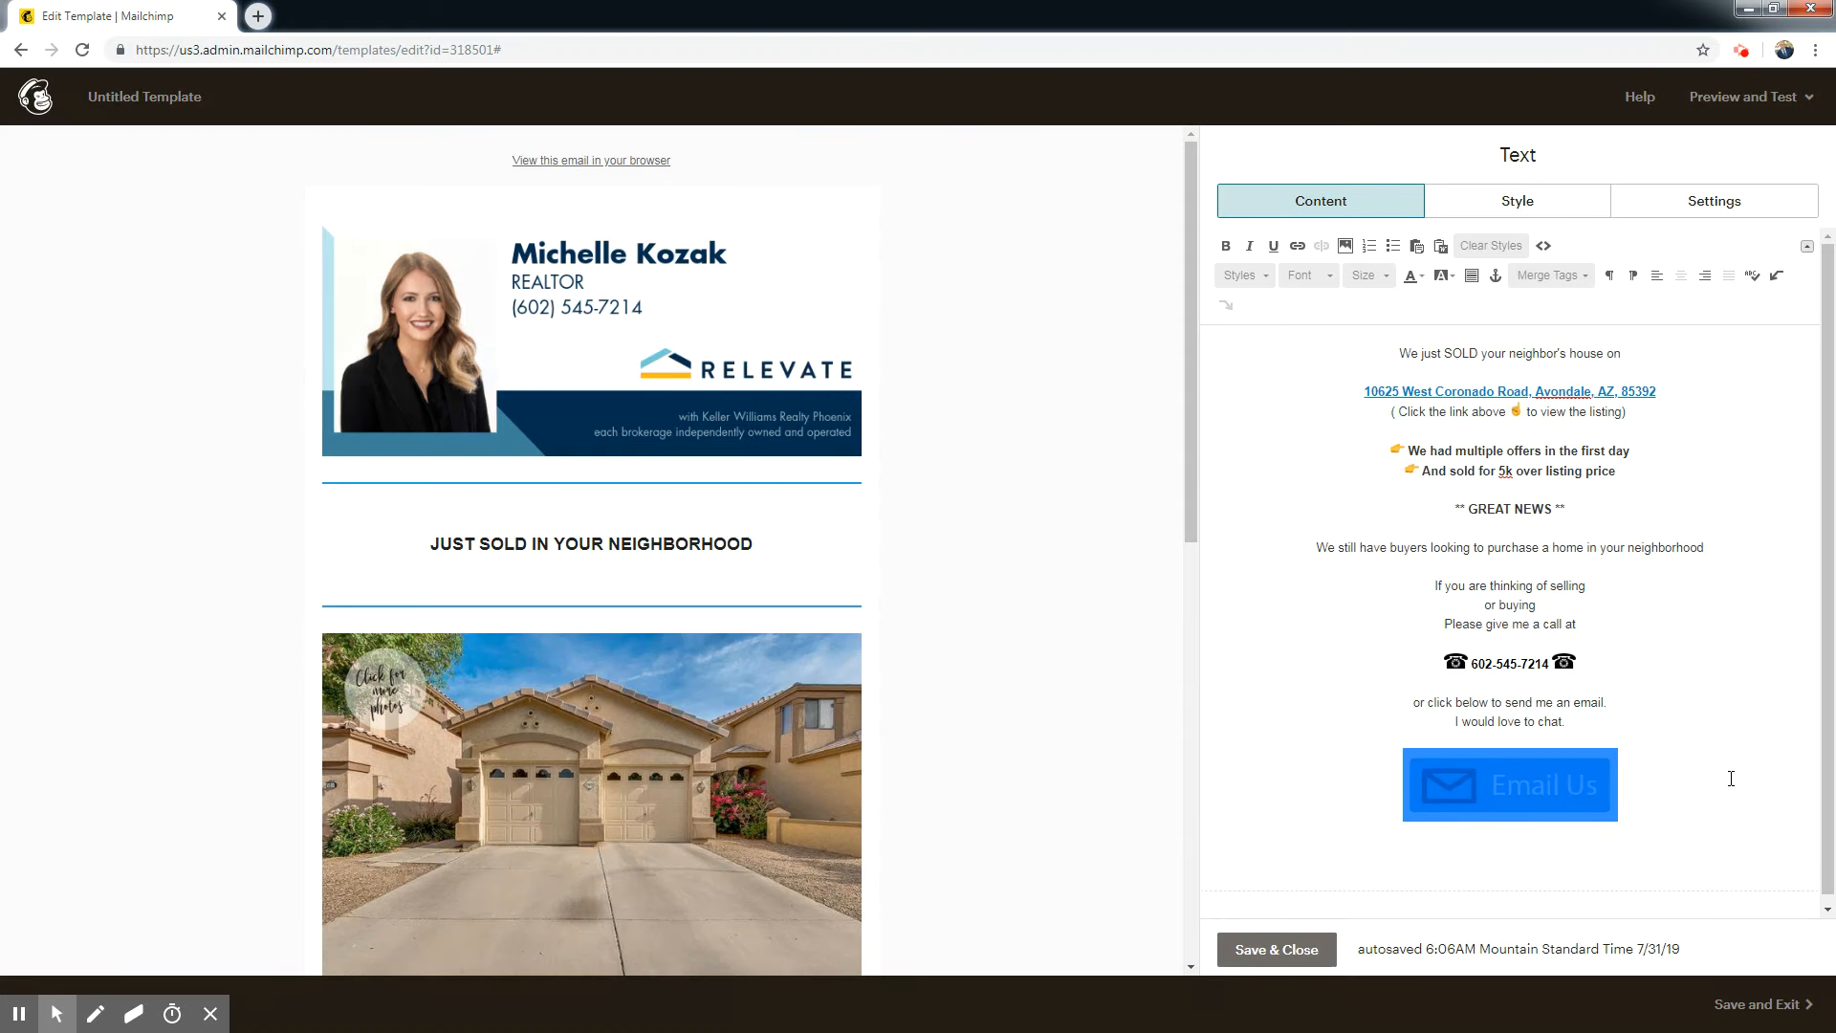
left_click(1686, 717)
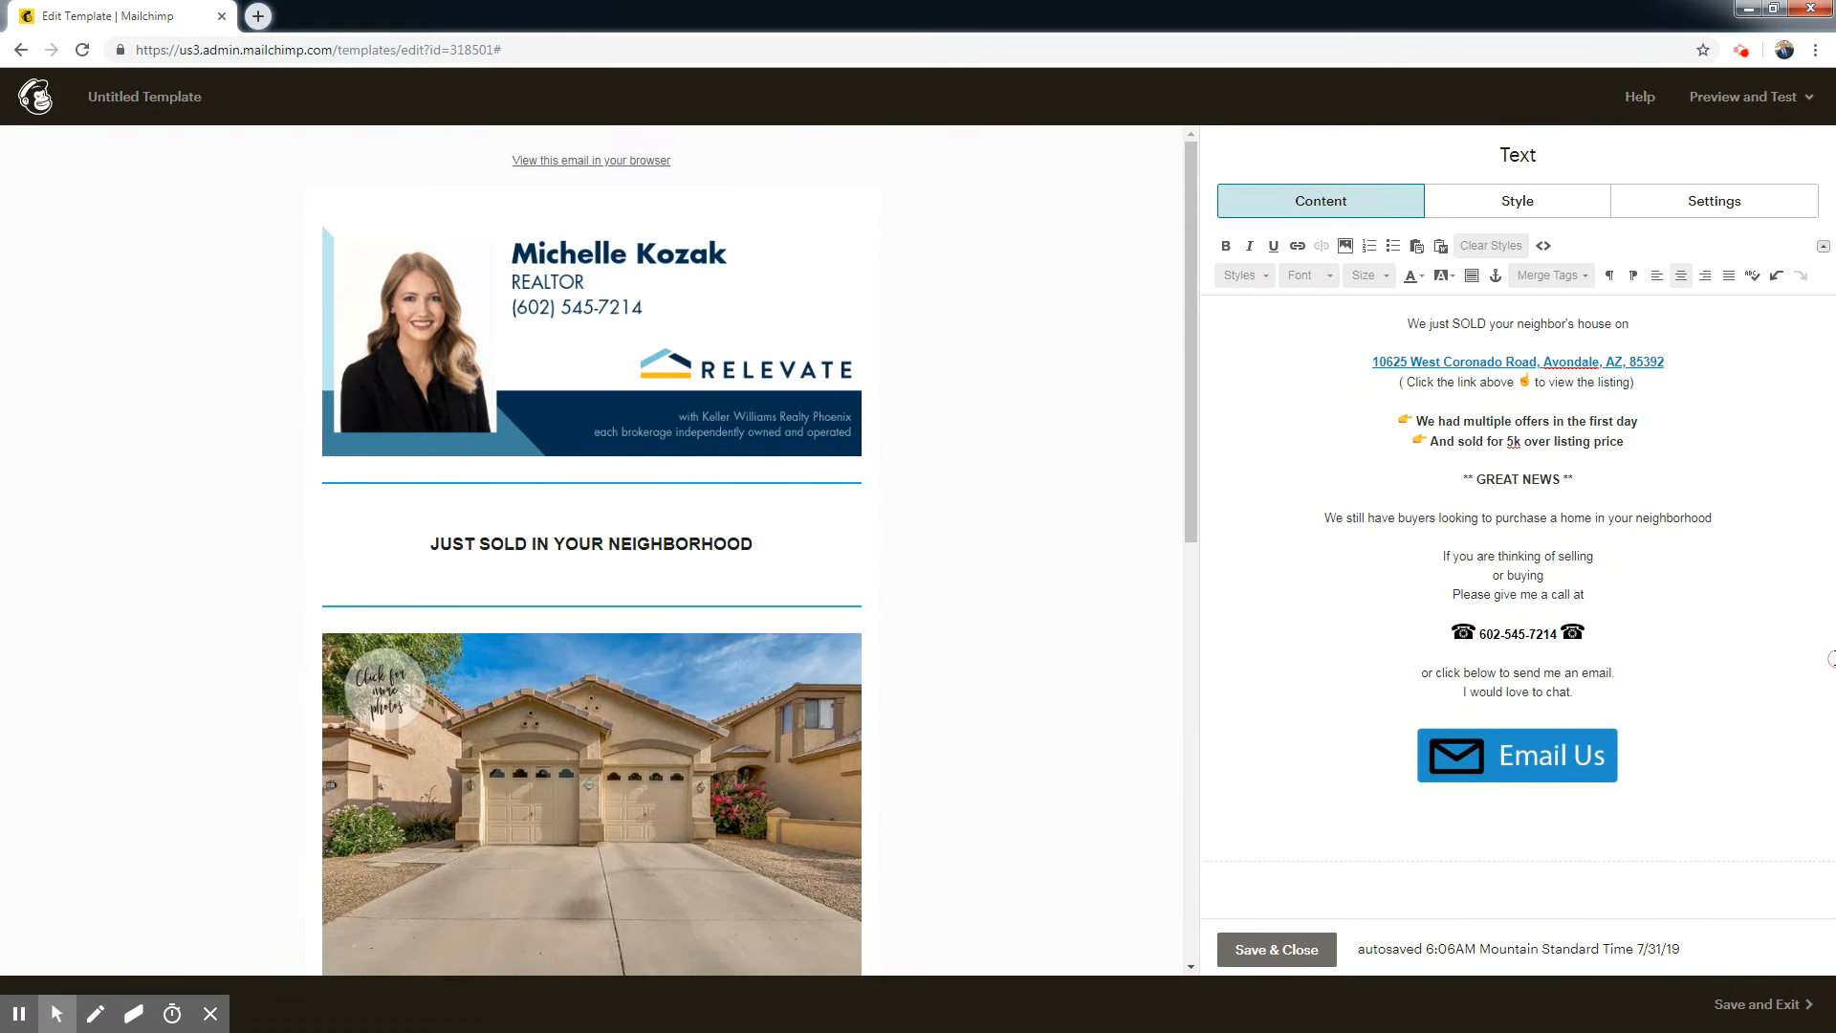
Start an email-address link on the Email Us image and enter the agent's email address.
left_click(1486, 747)
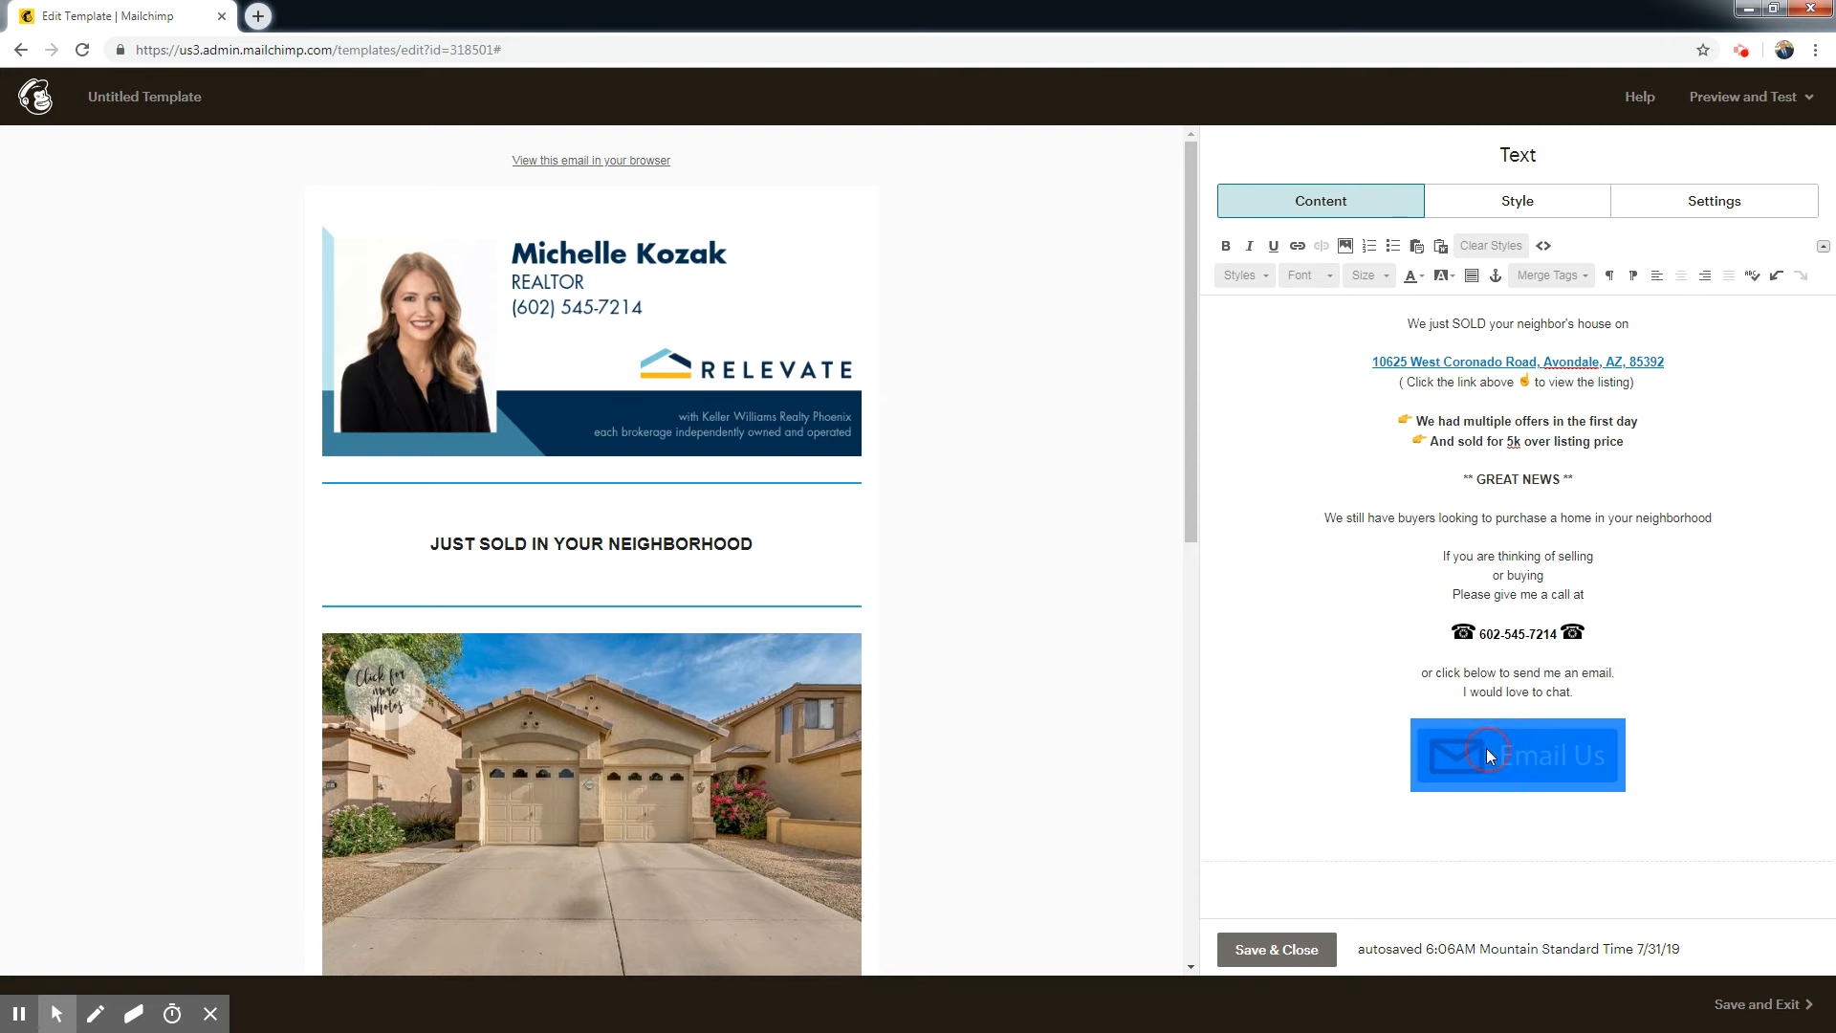
left_click(1297, 250)
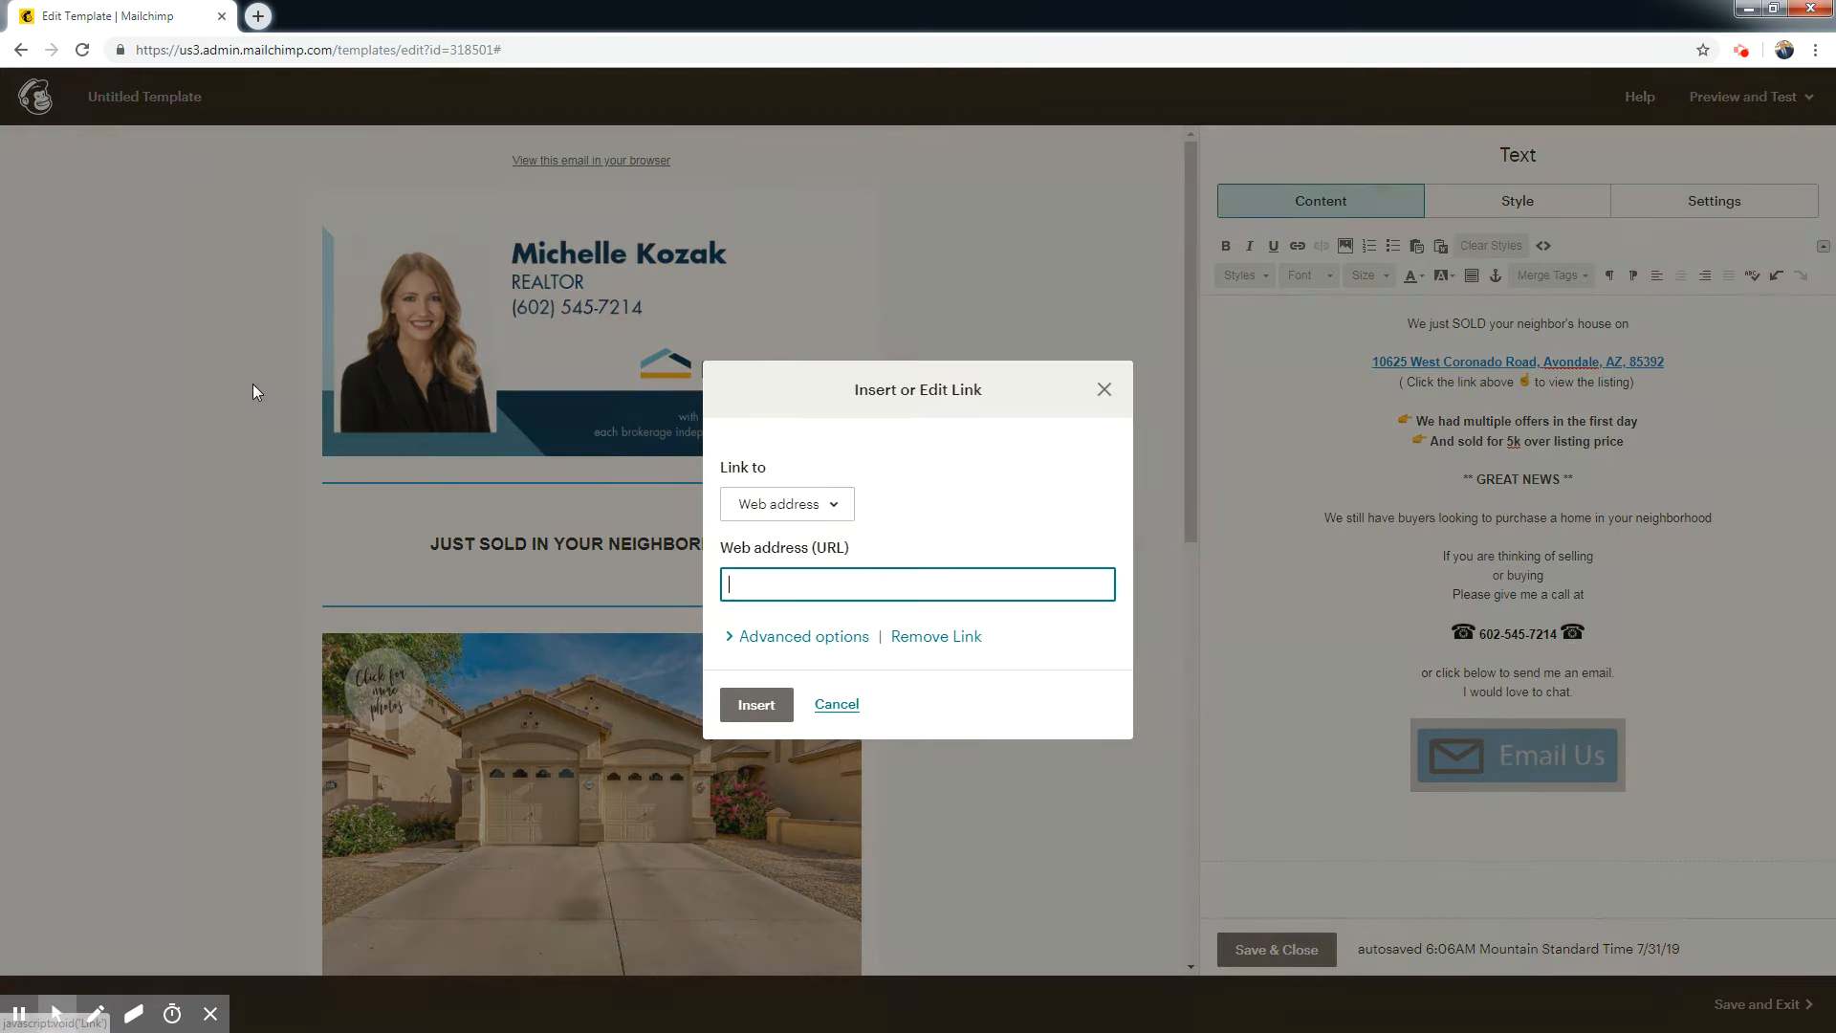
left_click(835, 517)
left_click(774, 587)
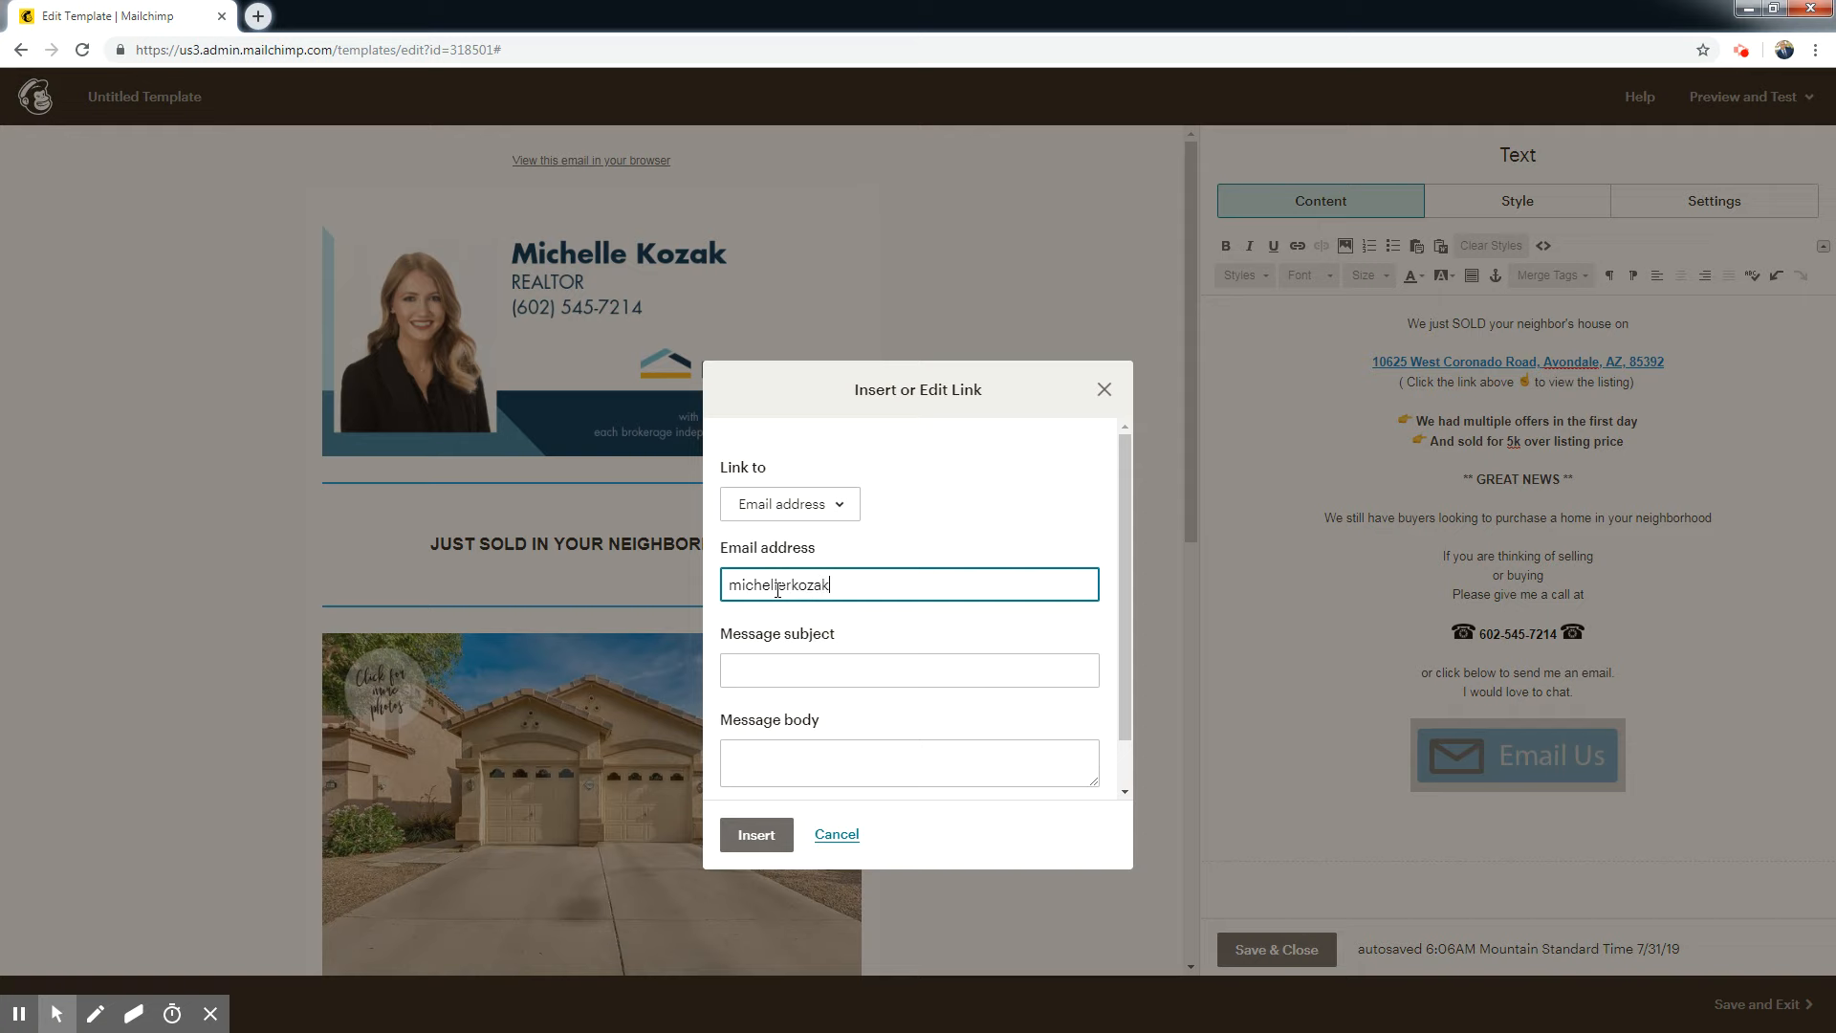
type("m")
Enter a short greeting to the agent as the link's message subject and insert the link.
left_click(846, 674)
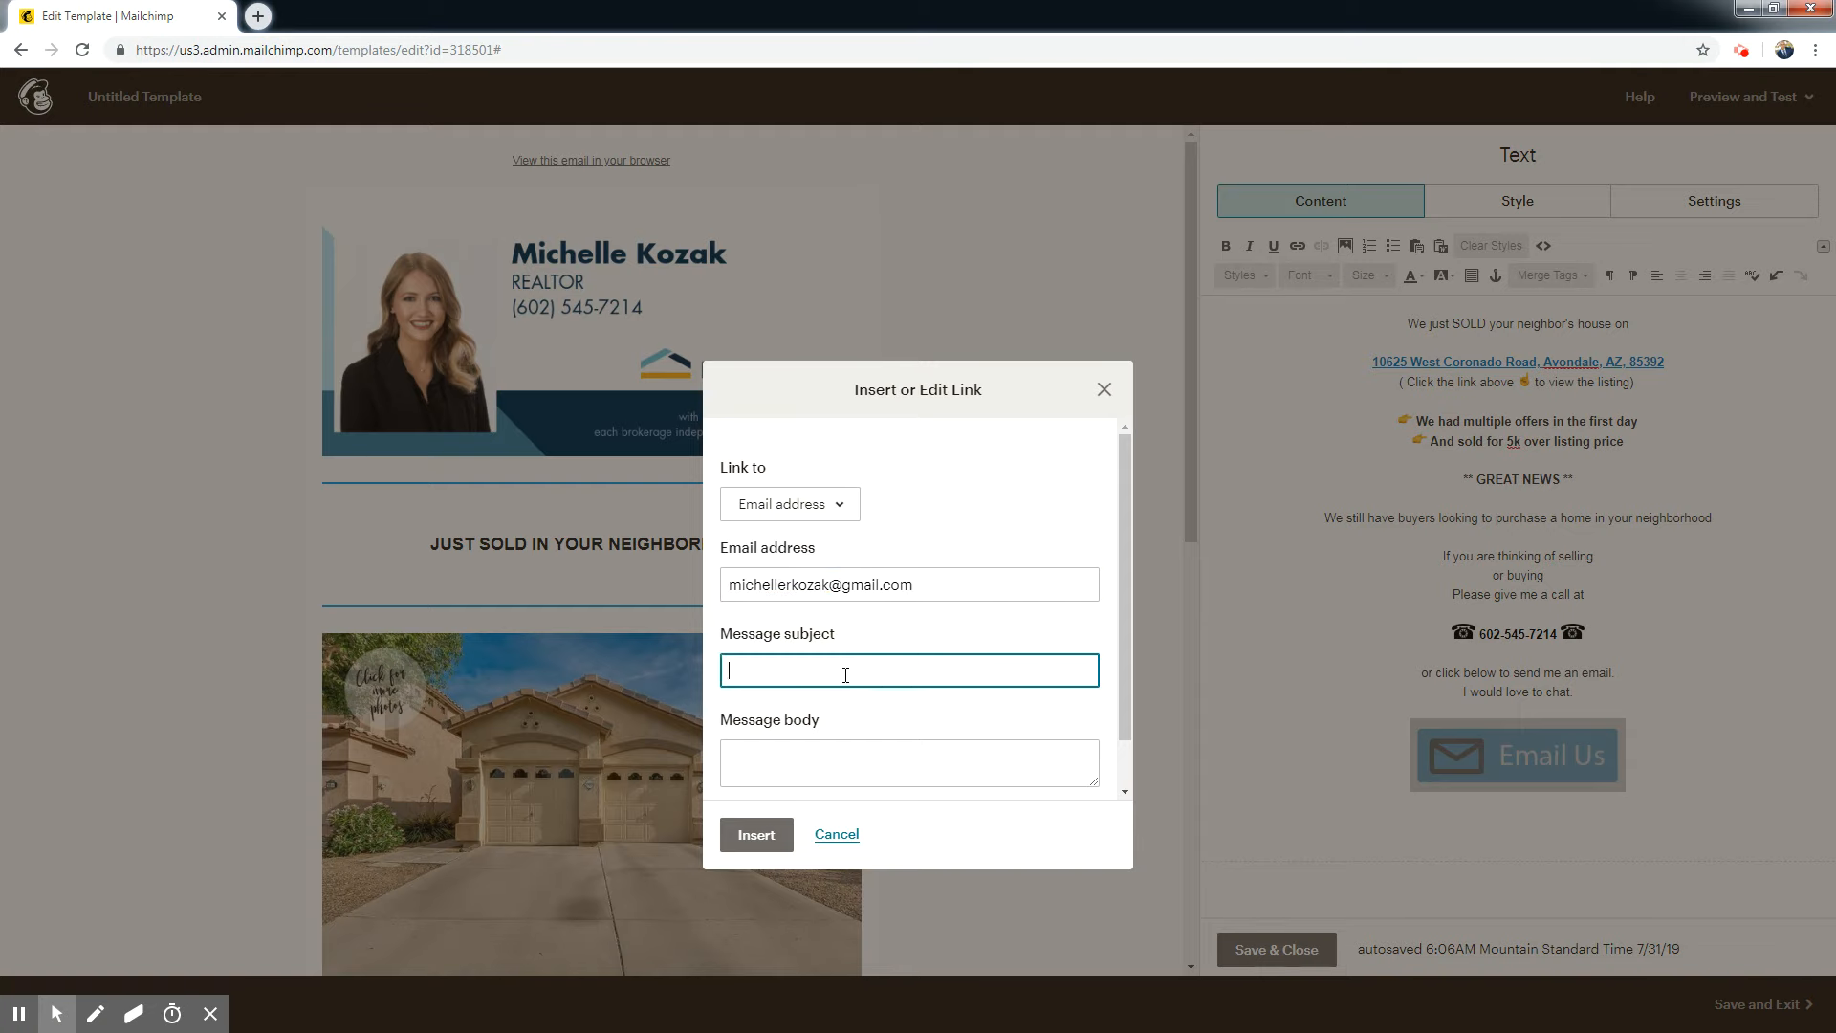
type("Hi Michelle,")
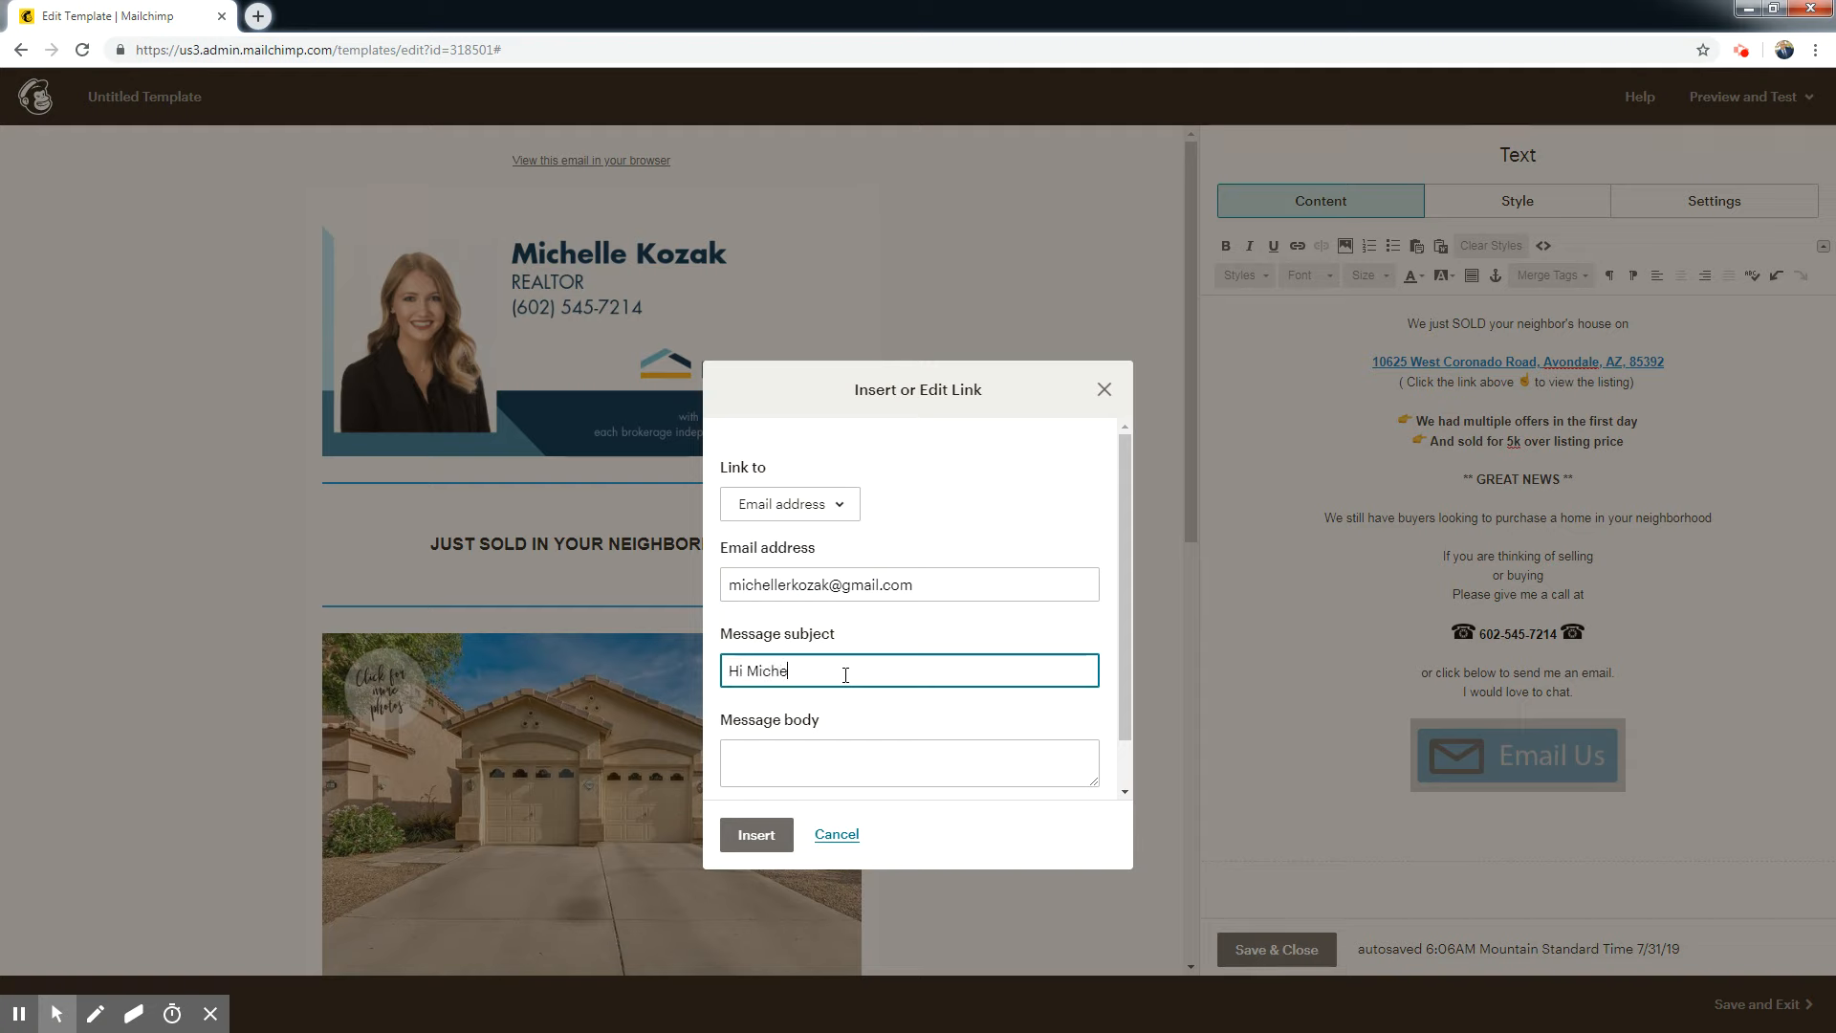
key("BackSpace")
key("BackSpace")
key("BackSpace")
key("BackSpace")
key("BackSpace")
key("BackSpace")
key("BackSpace")
key("BackSpace")
key("BackSpace")
left_click(765, 843)
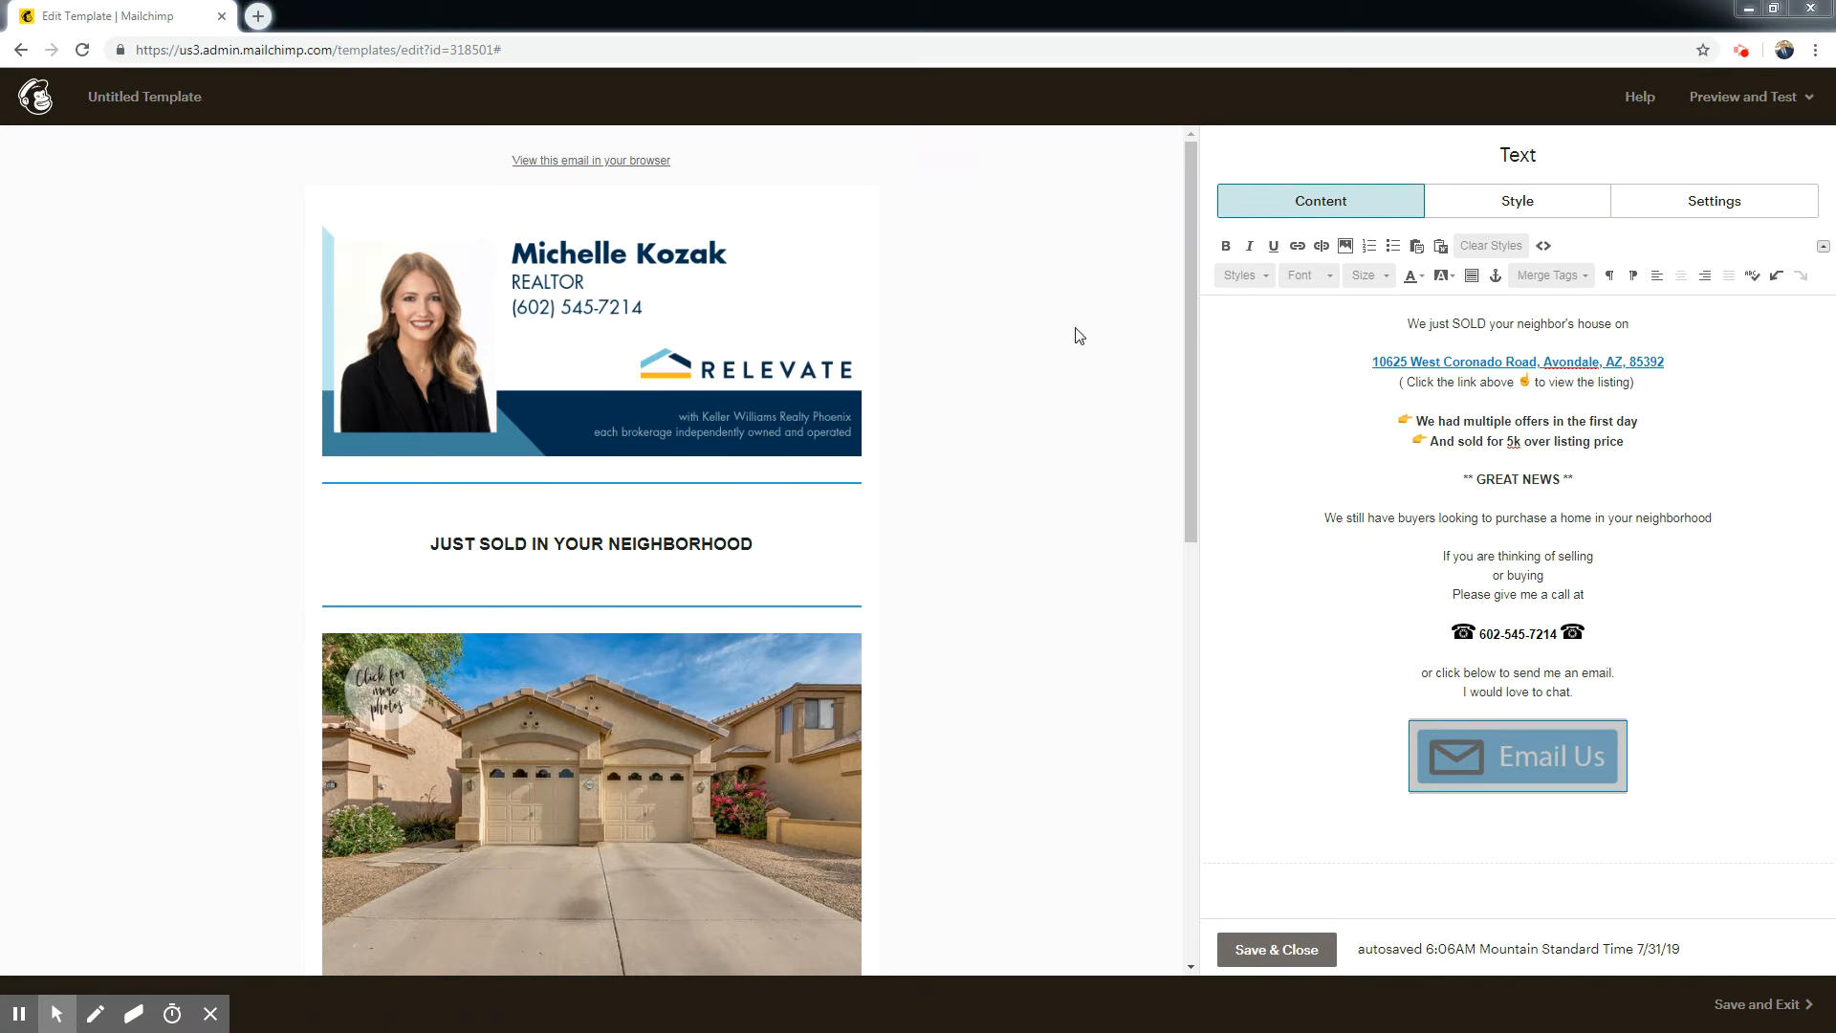
Set the font size of all the body text above the Email Us image to 16.
left_click_drag(1191, 260, 1181, 564)
left_click(1596, 696)
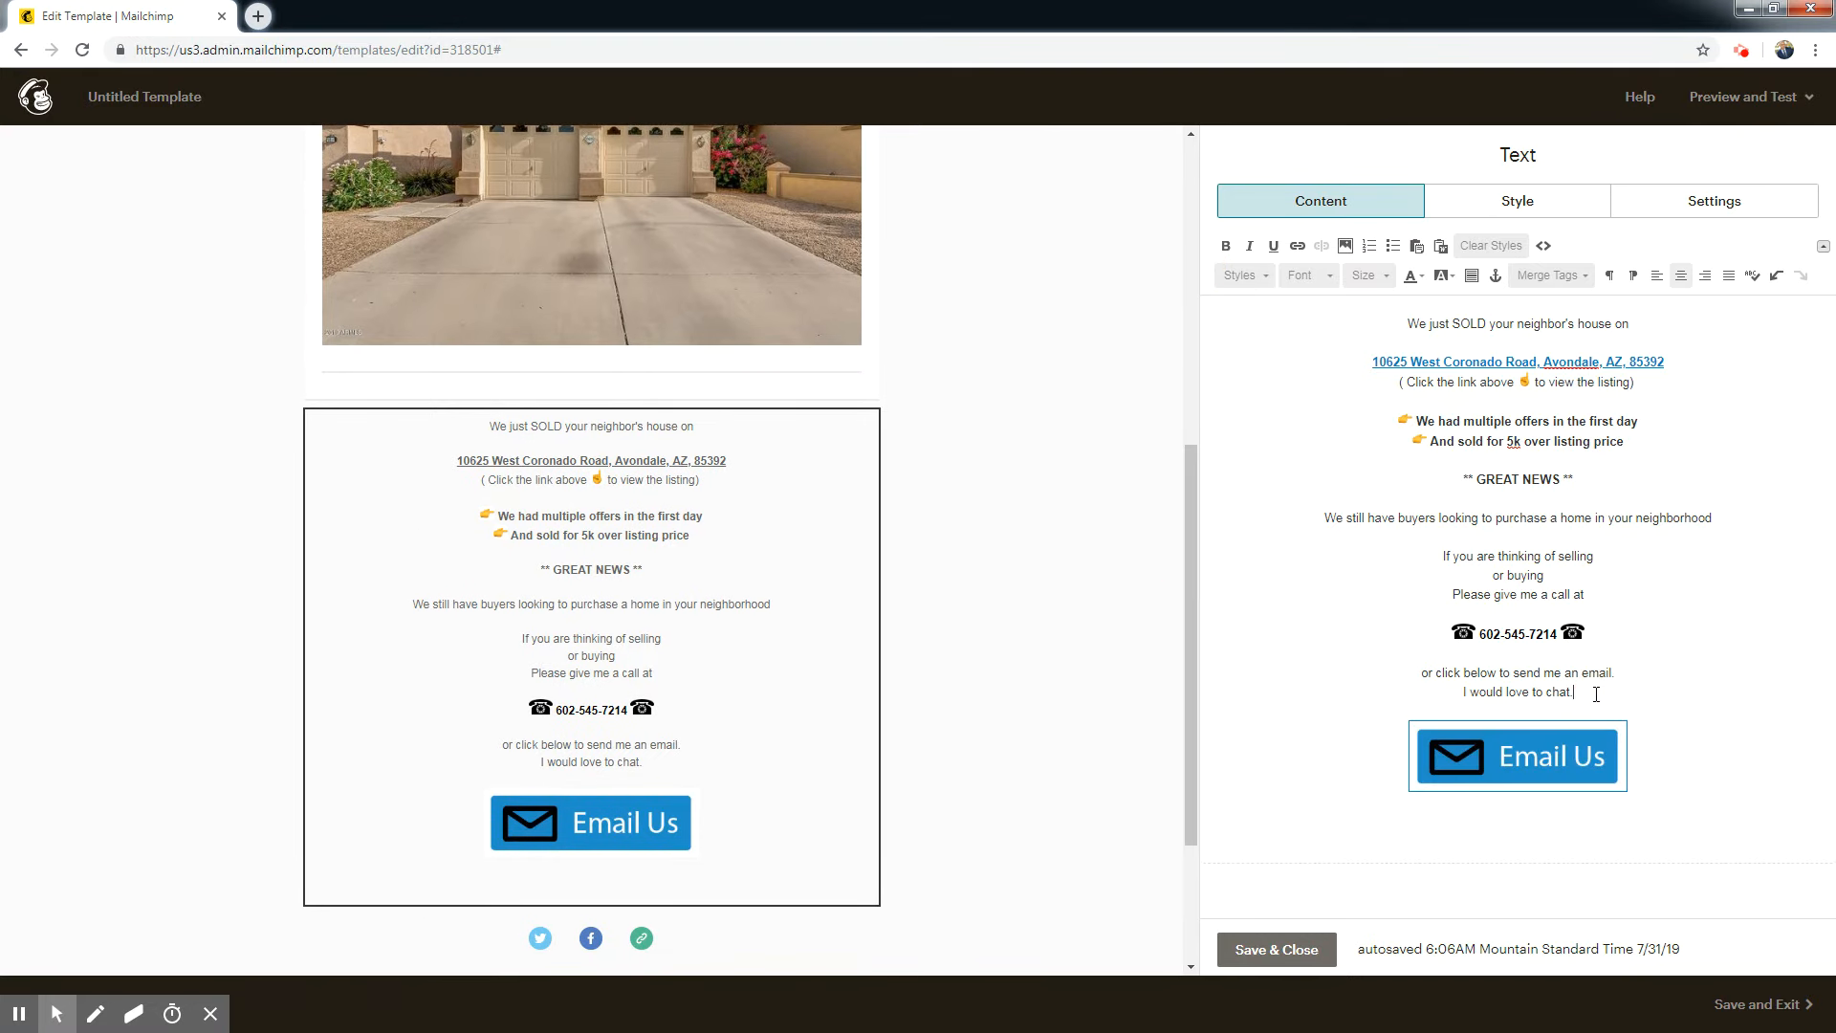
left_click_drag(1586, 691, 1407, 325)
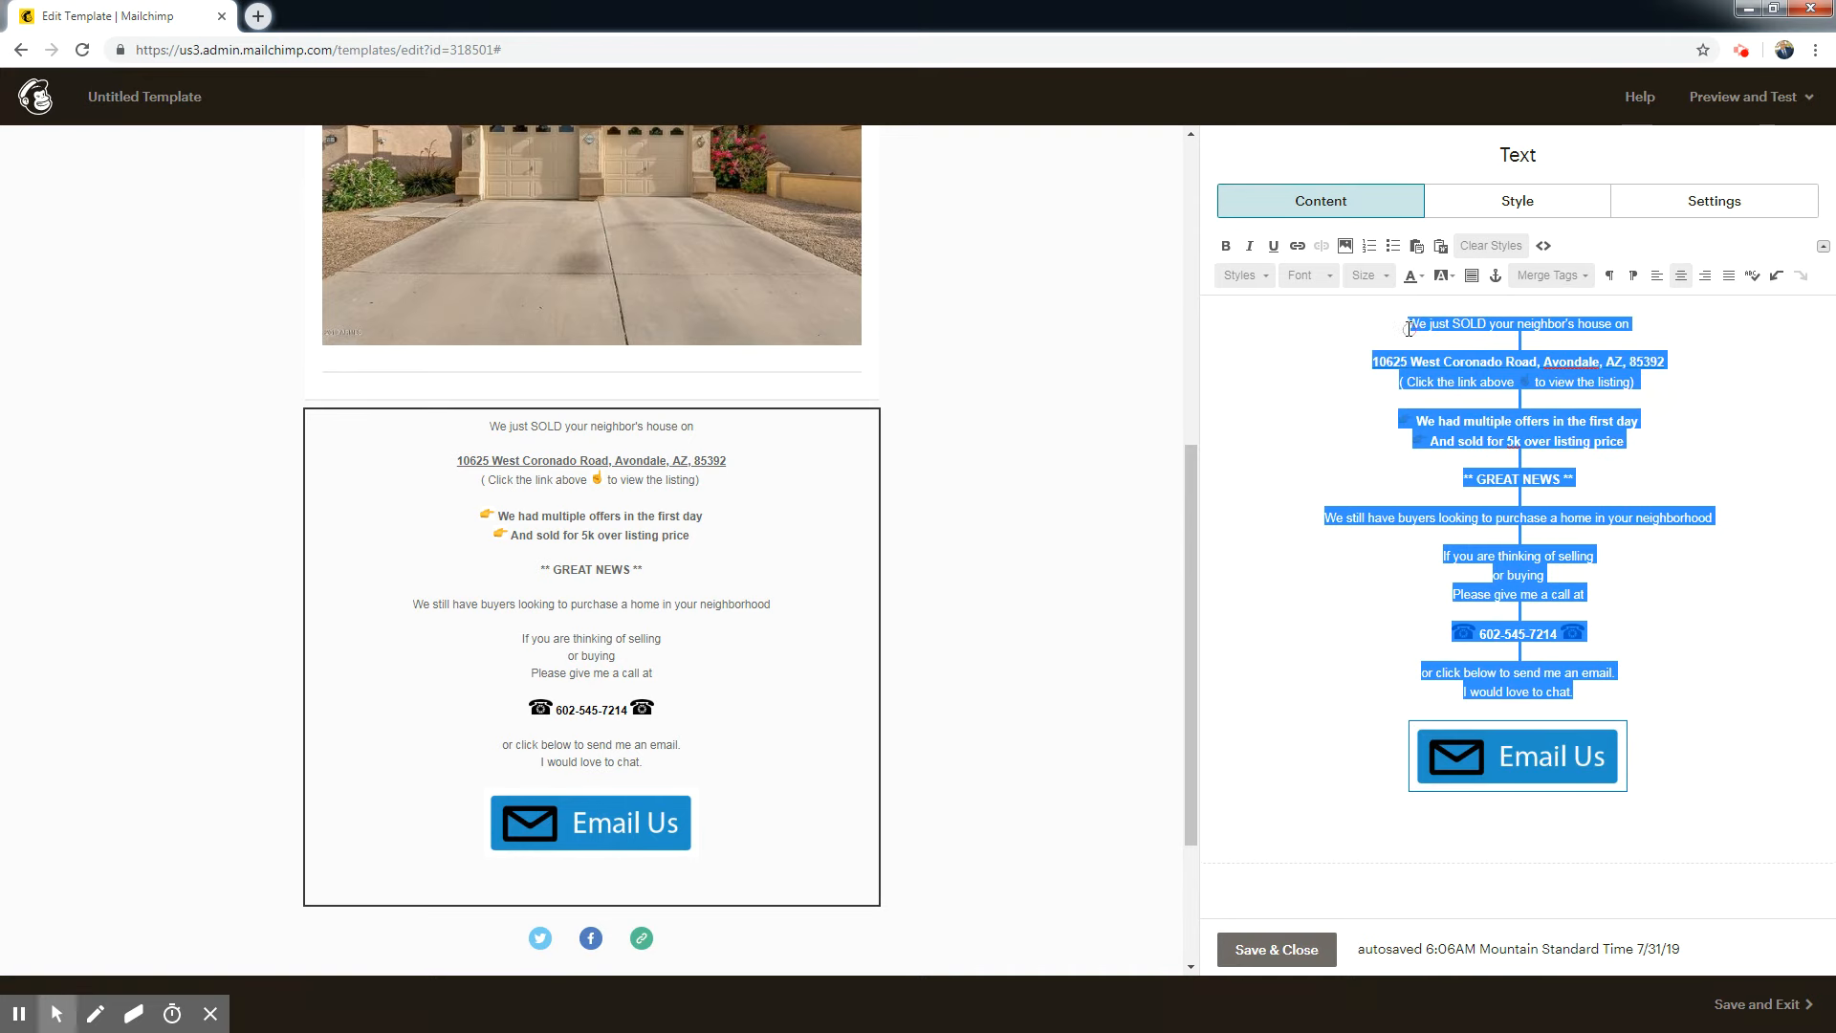
left_click(1328, 277)
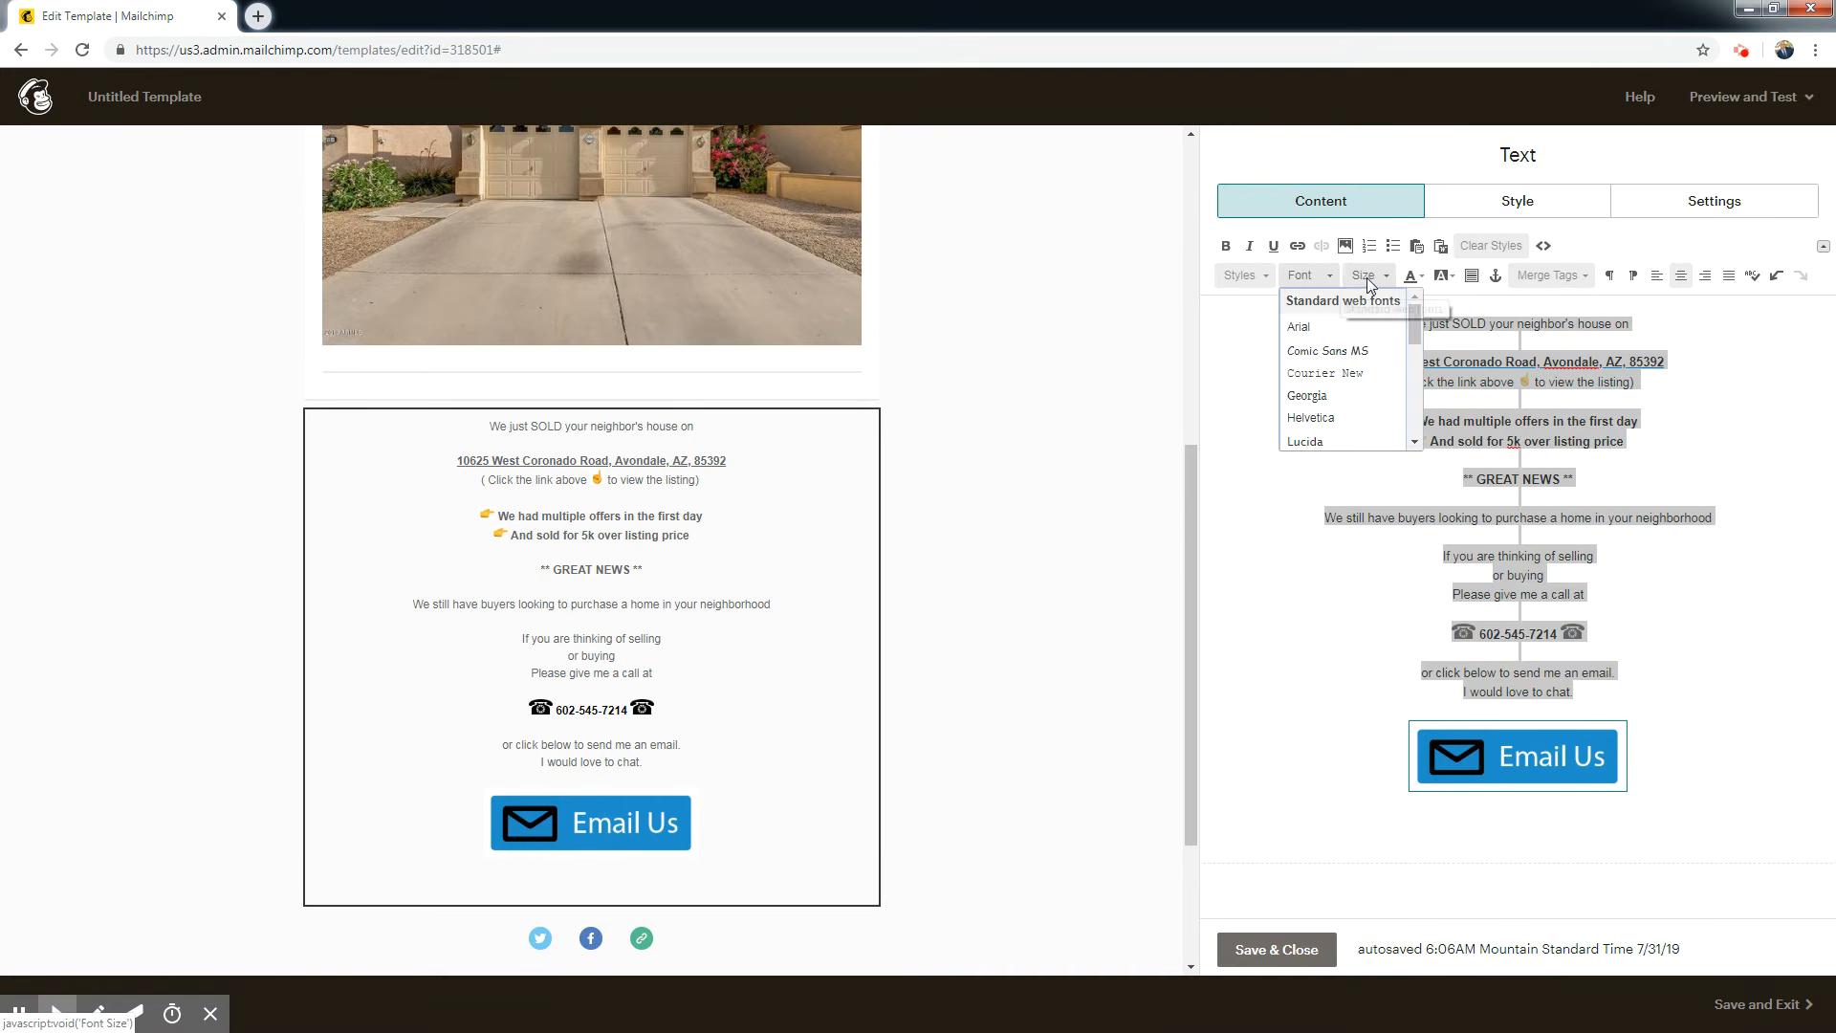
left_click(1370, 280)
left_click(1361, 376)
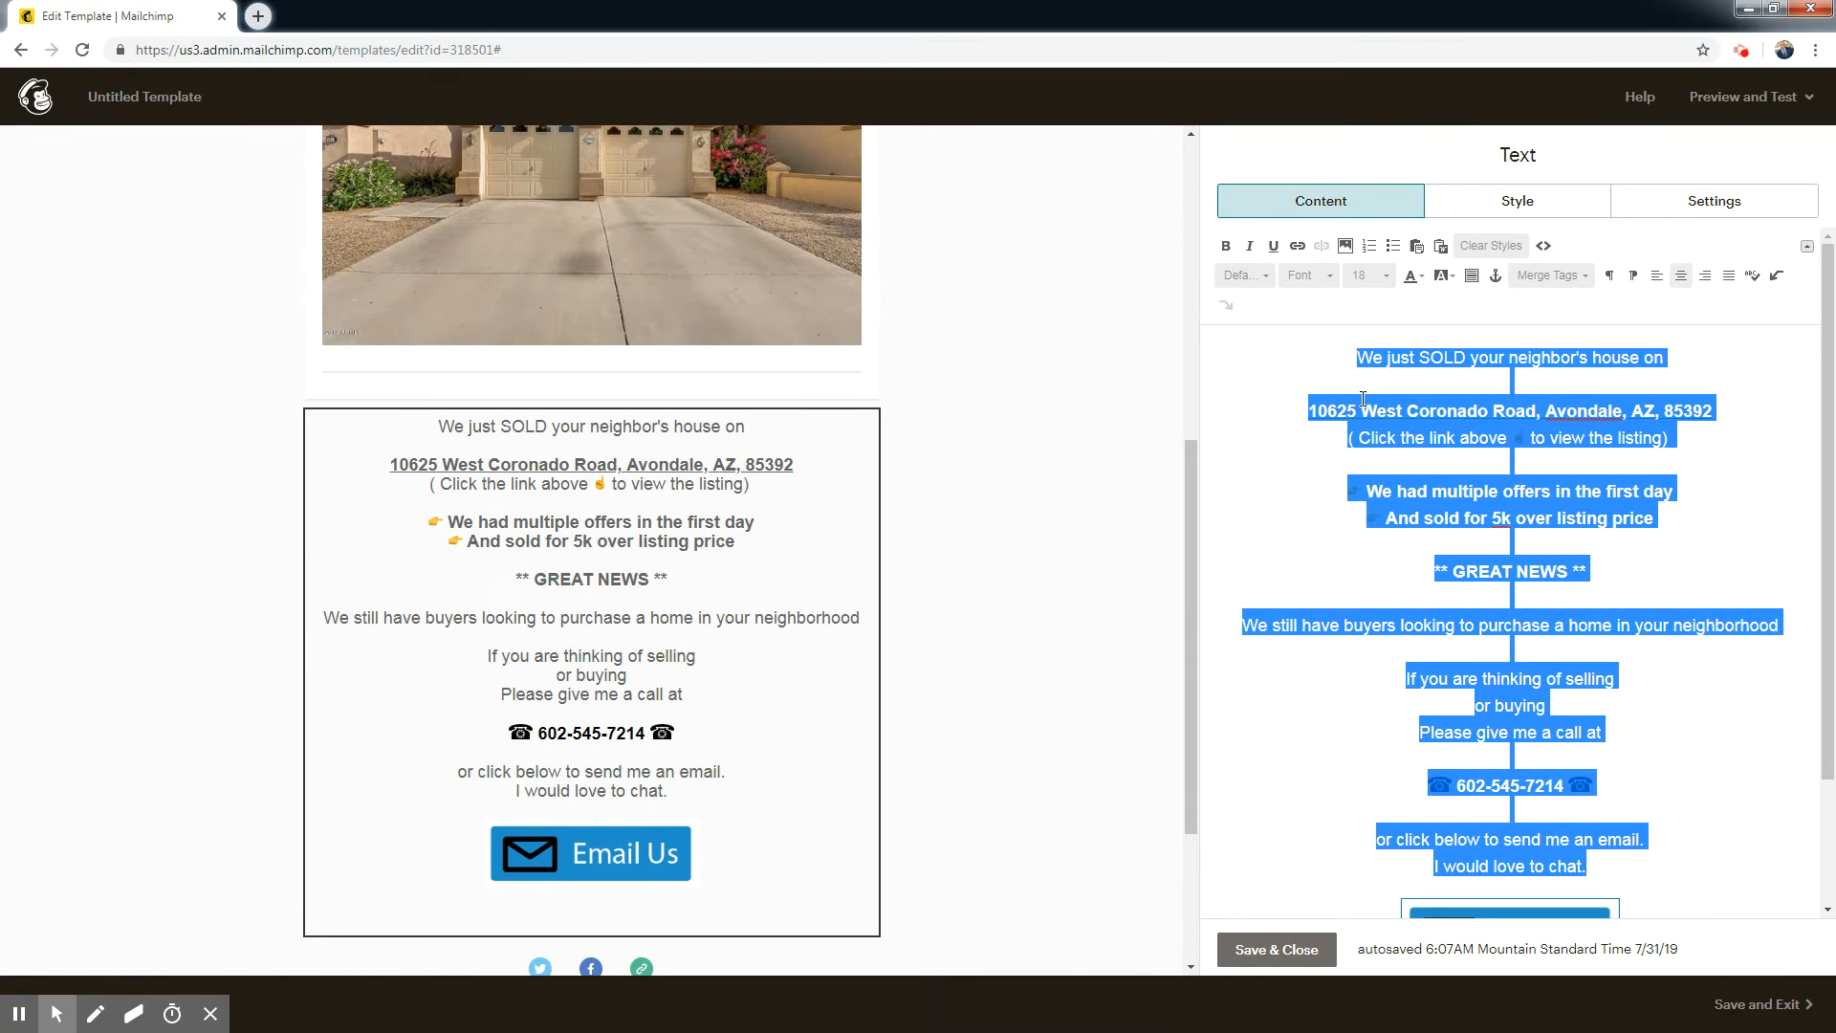
left_click(1383, 277)
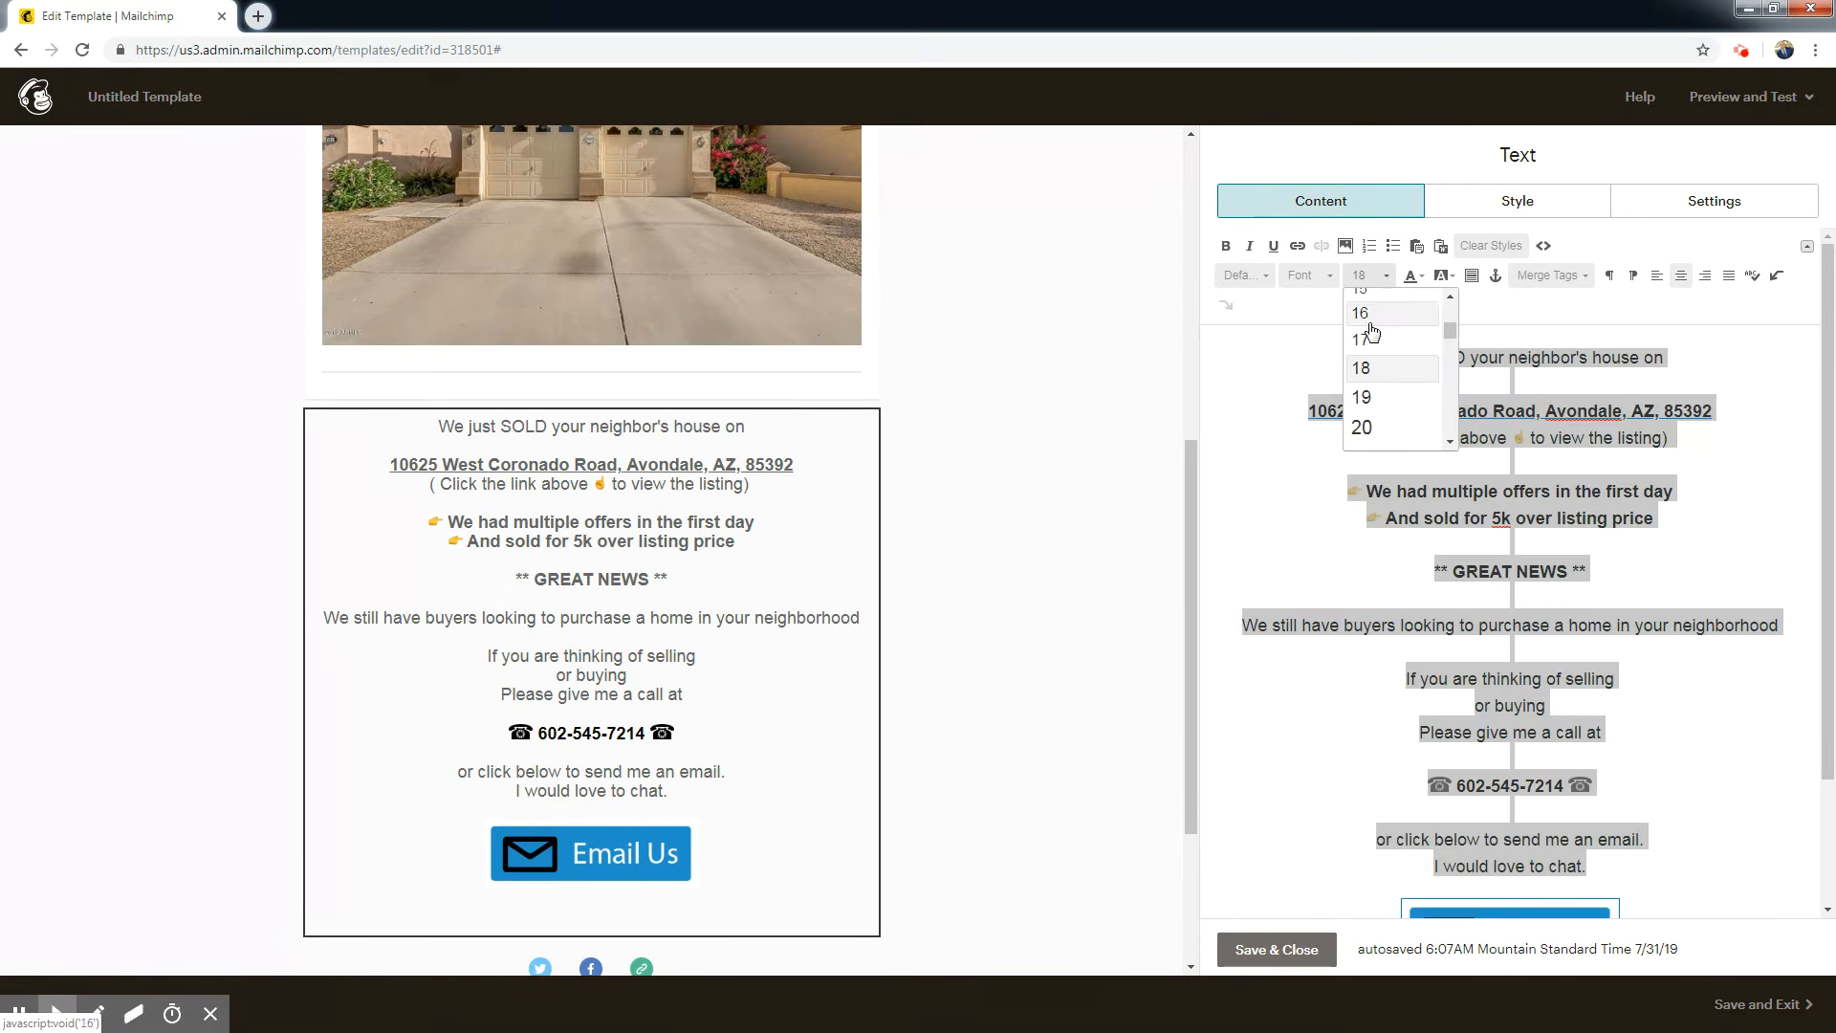
left_click(1368, 313)
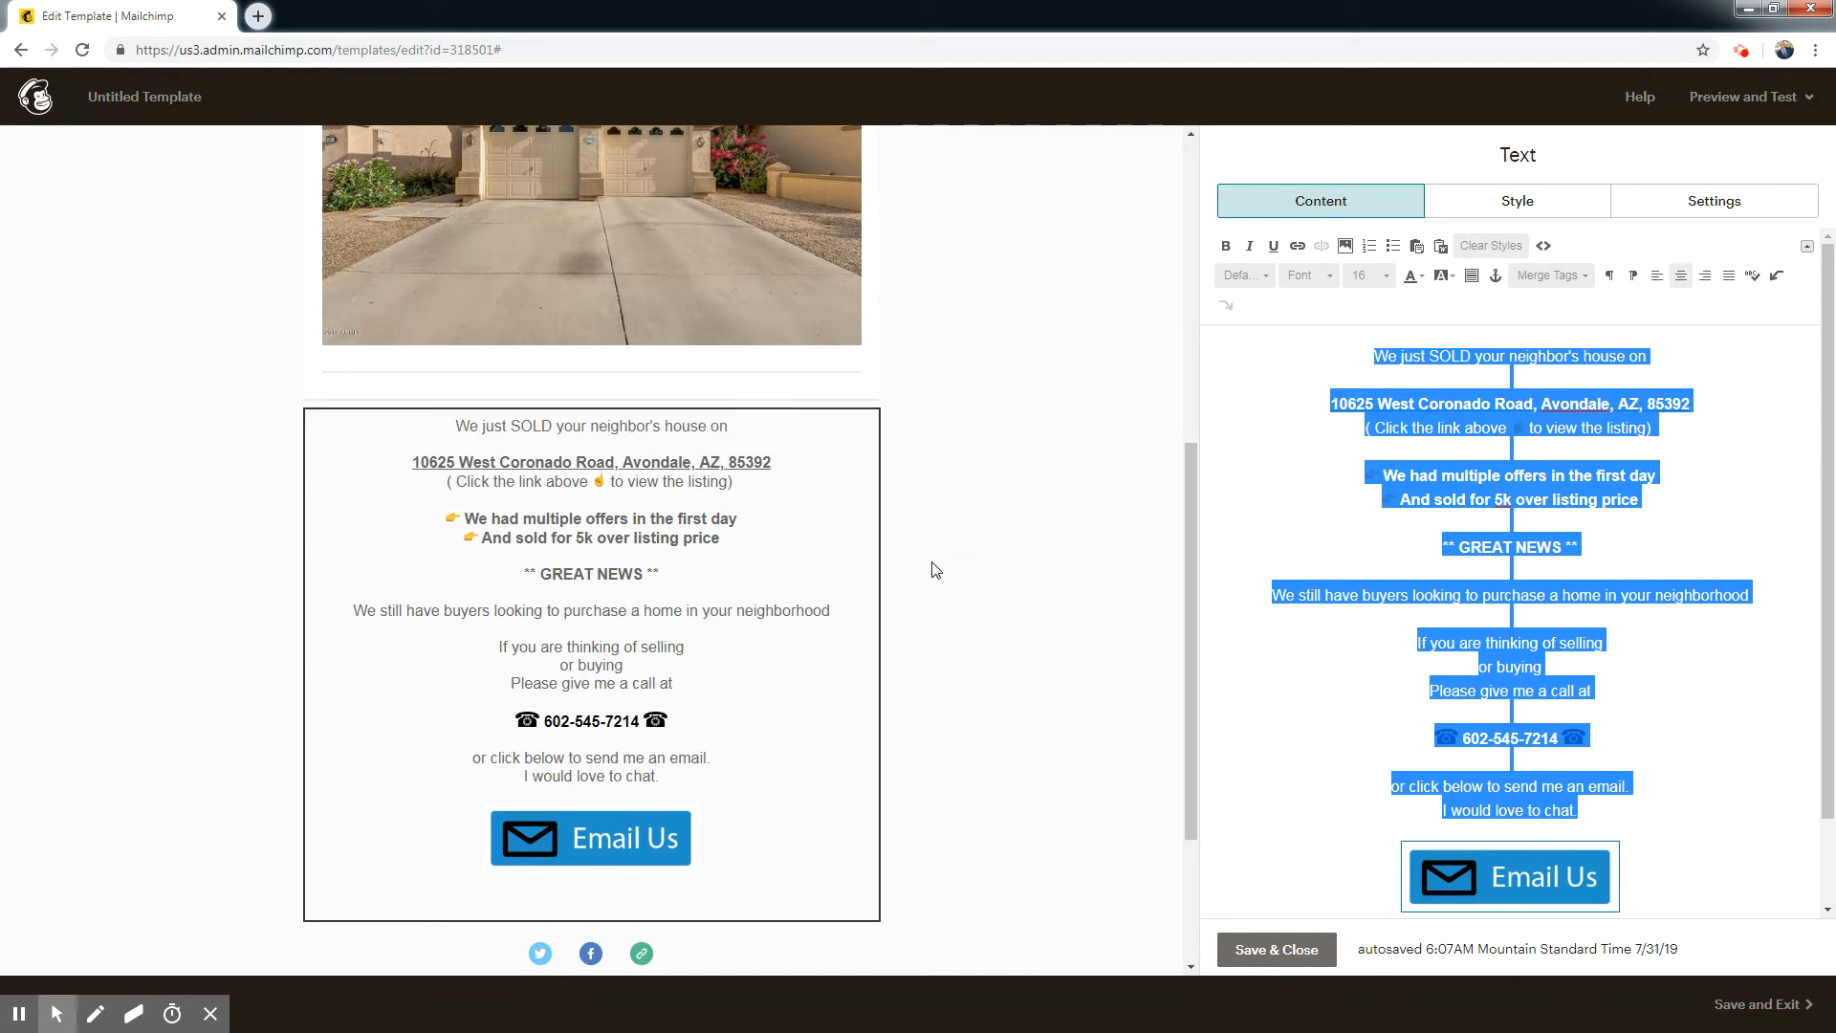
Change the color of all the body text above the Email Us image to black.
left_click(1421, 276)
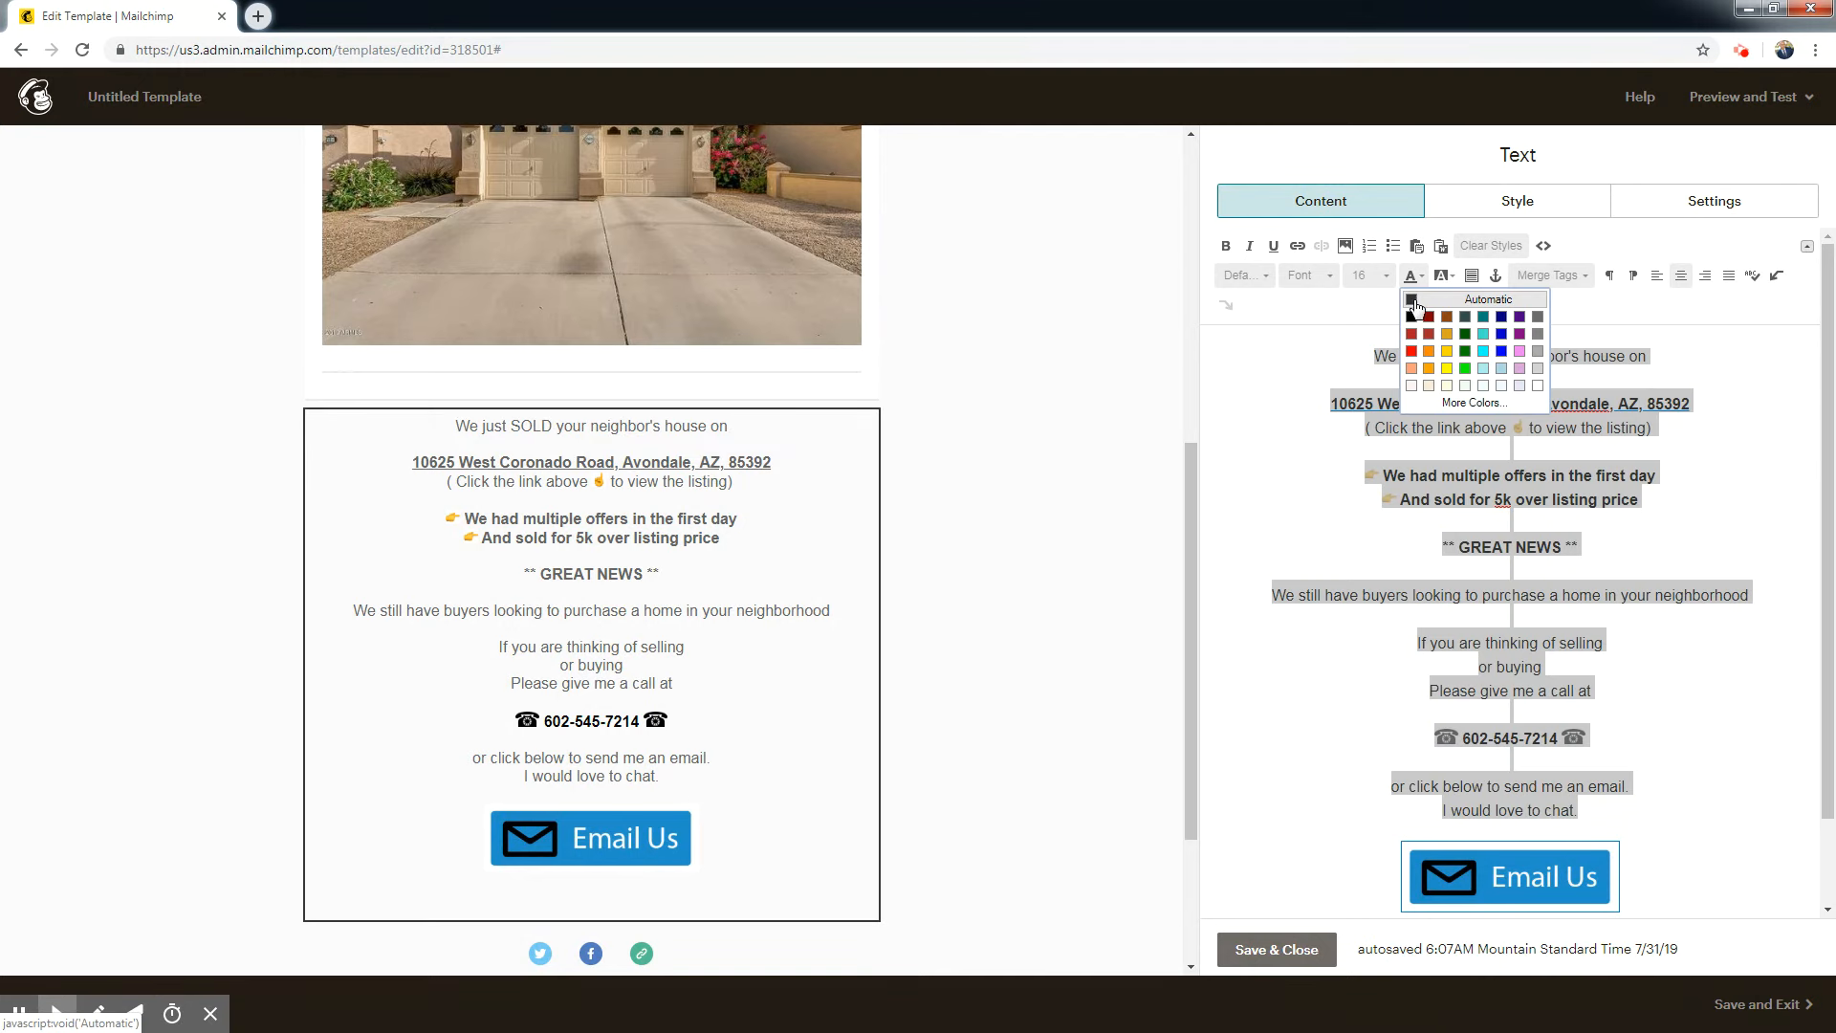
left_click(1411, 319)
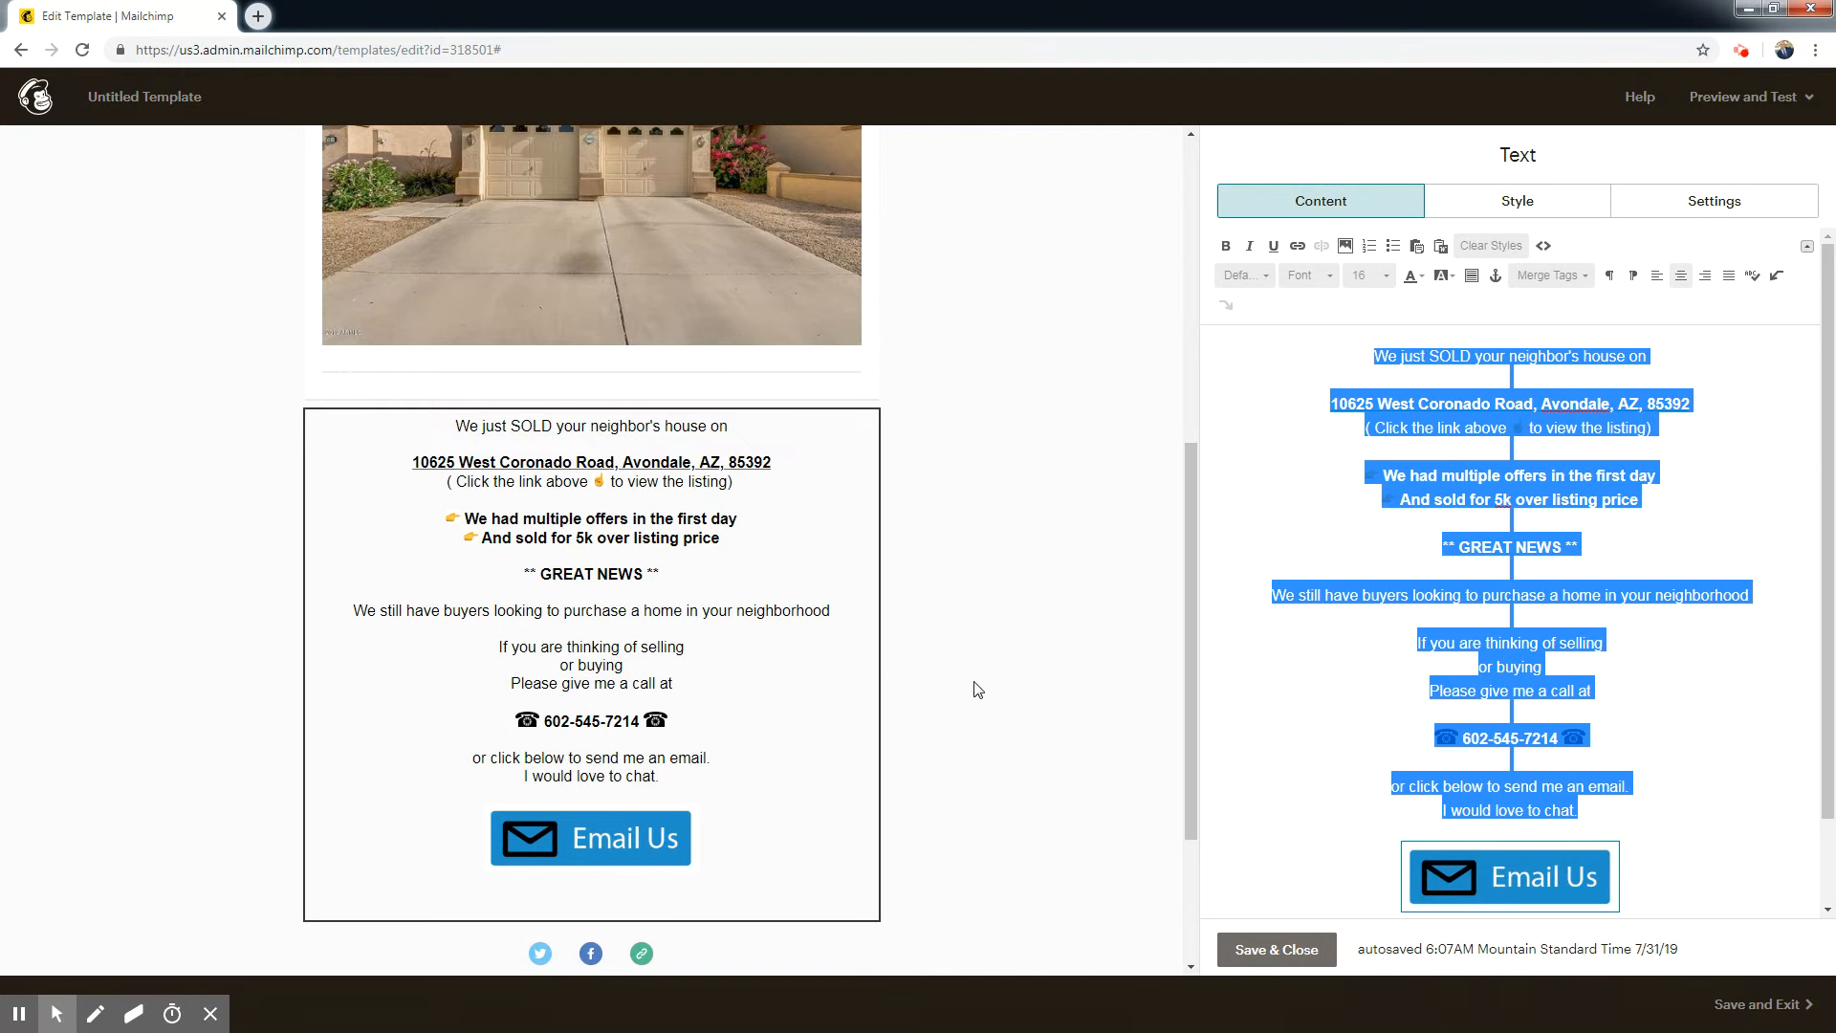
left_click(1662, 794)
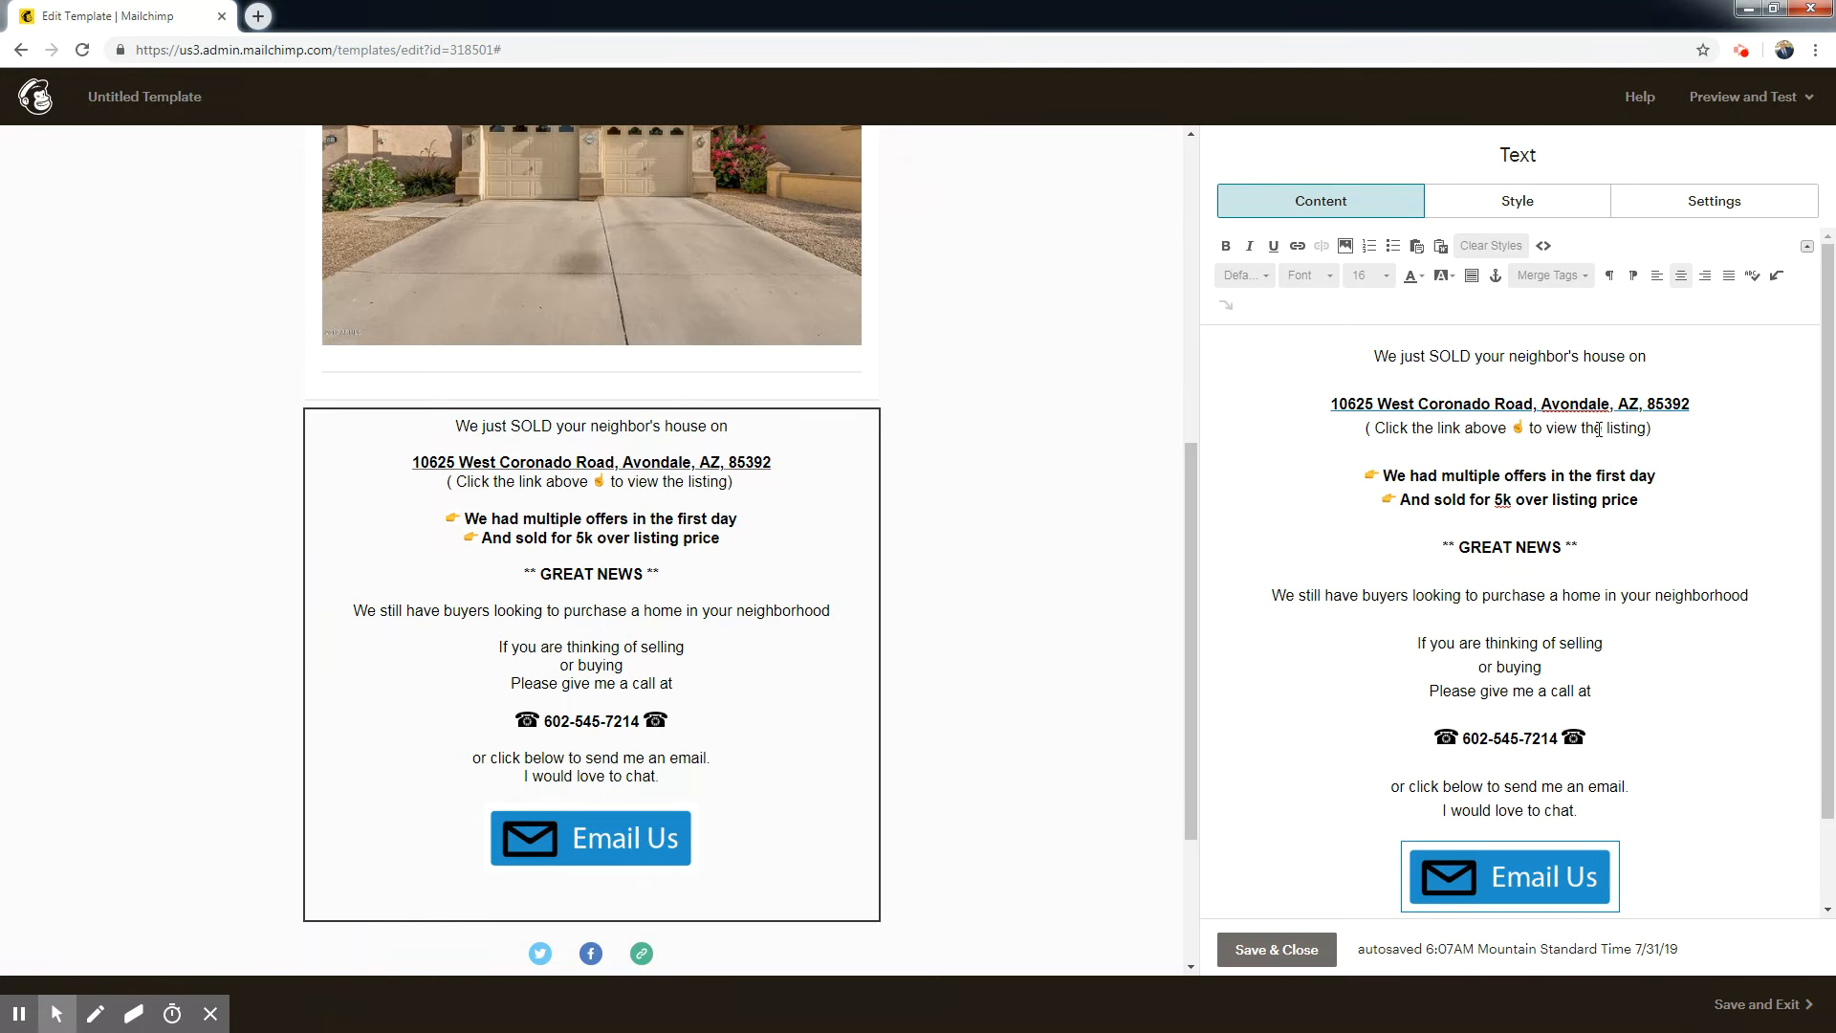
Remove the hyperlink from the property address line.
left_click_drag(1701, 405, 1321, 405)
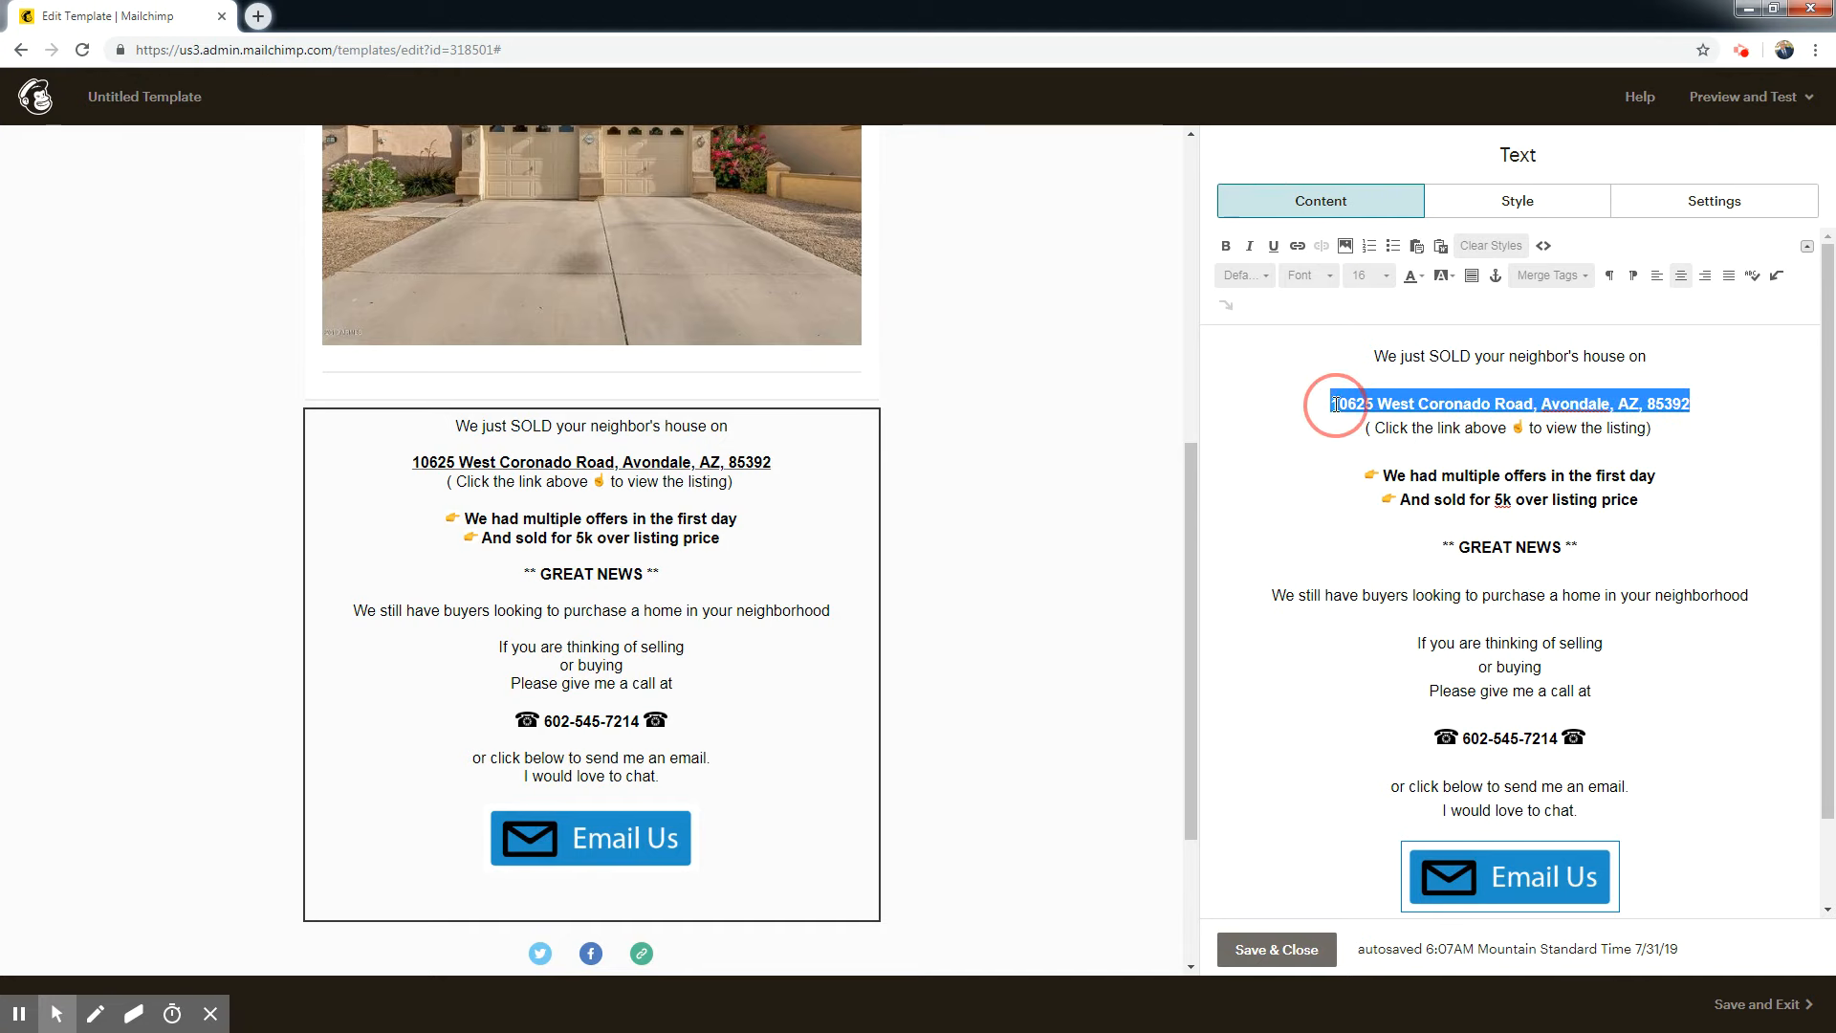
left_click(1321, 247)
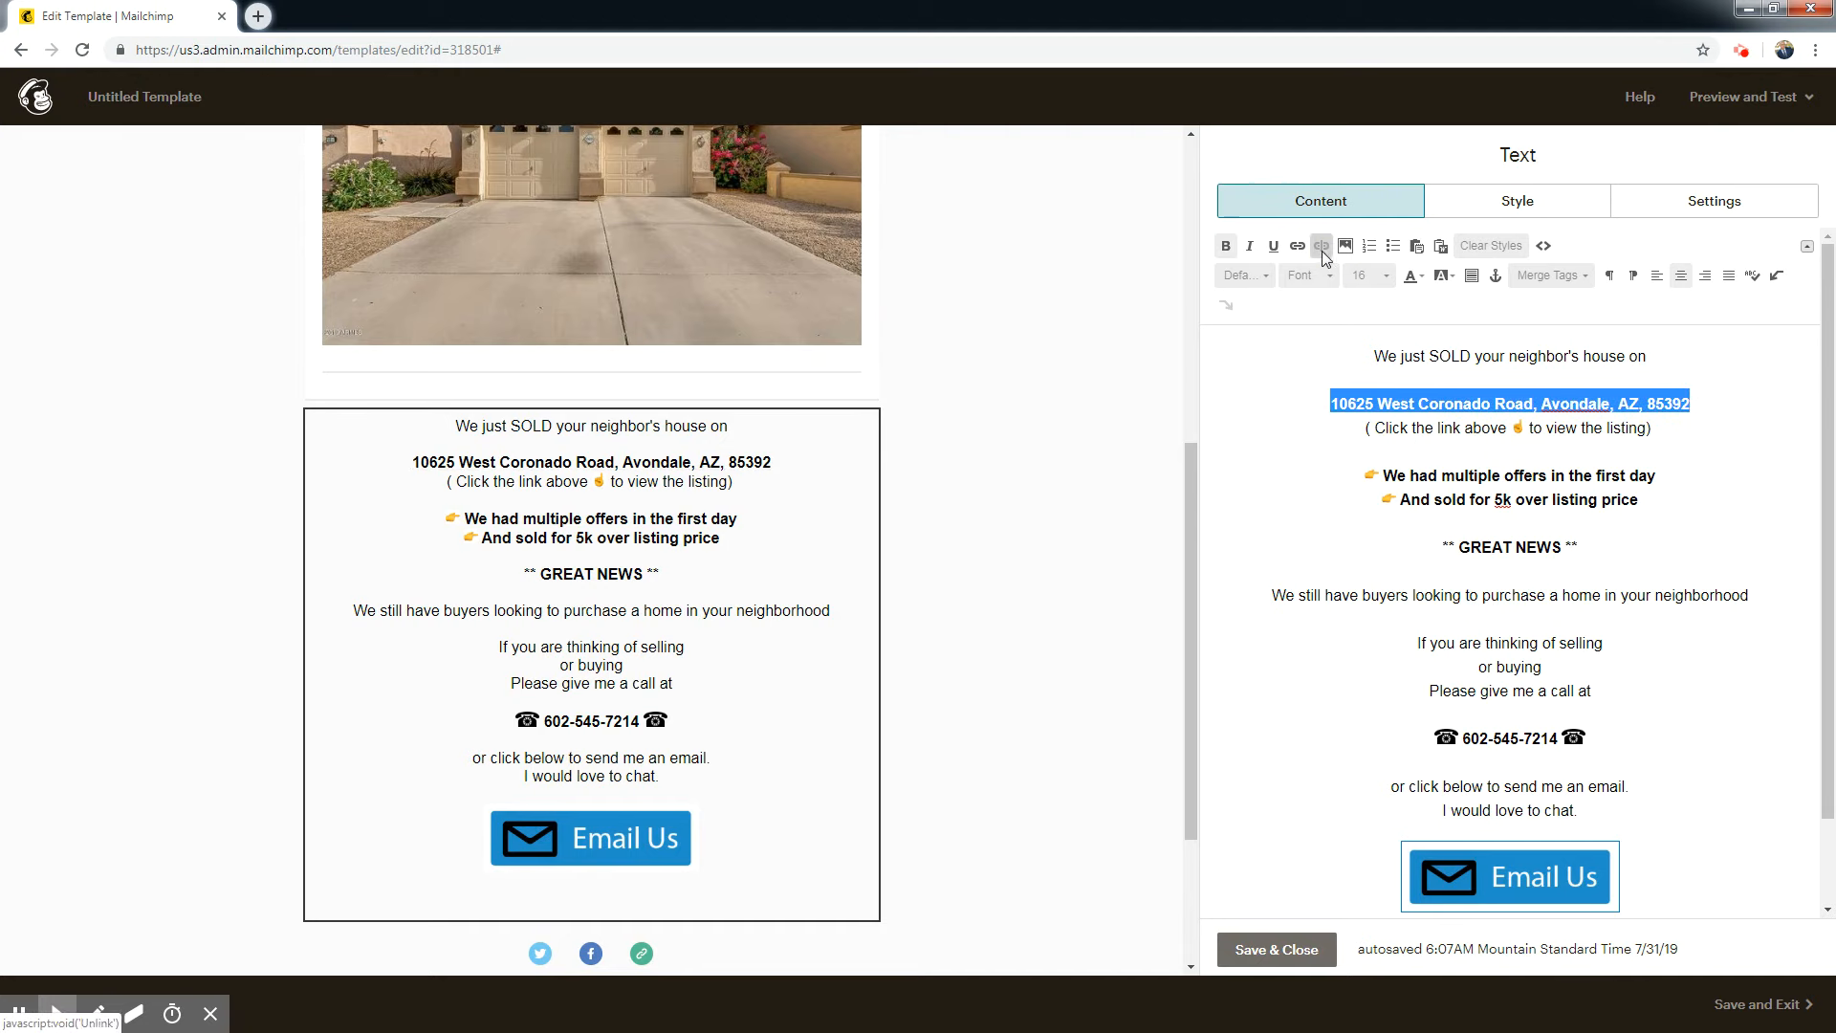
left_click(1690, 406)
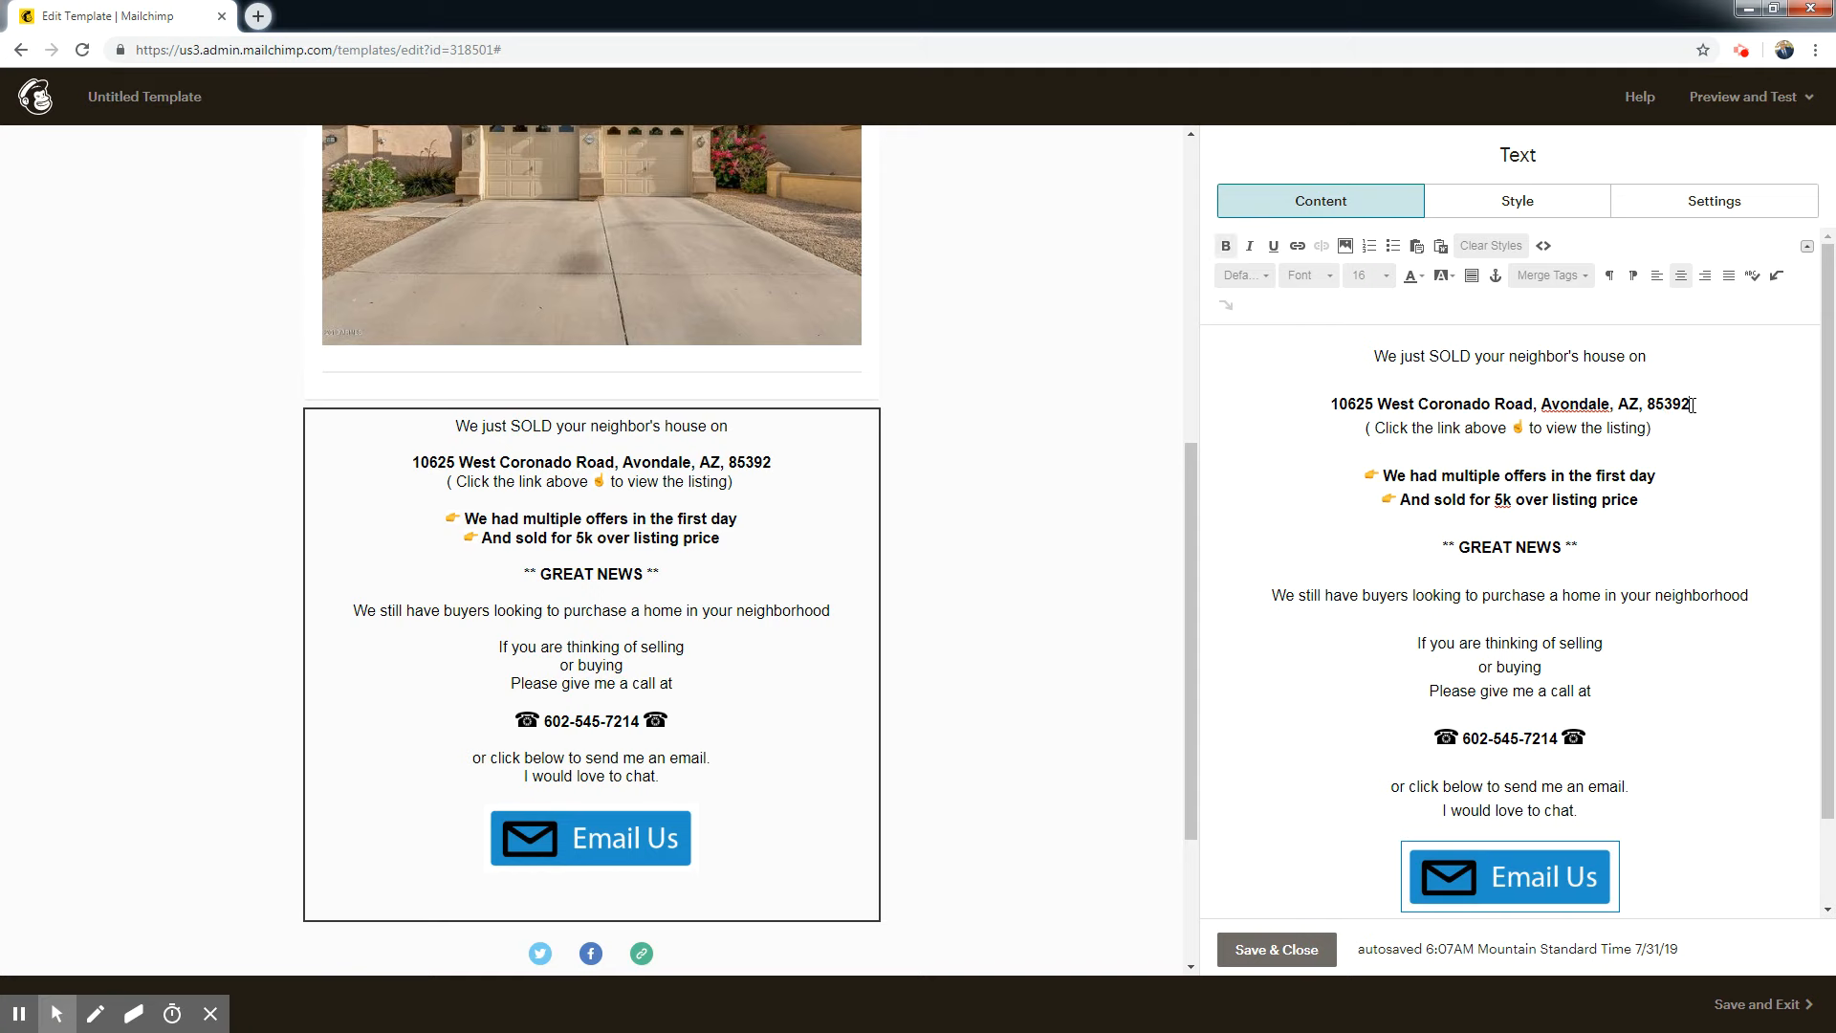
Link the property address line to the listing's web address by pasting its copied URL.
left_click_drag(1340, 431, 1319, 410)
left_click(1298, 246)
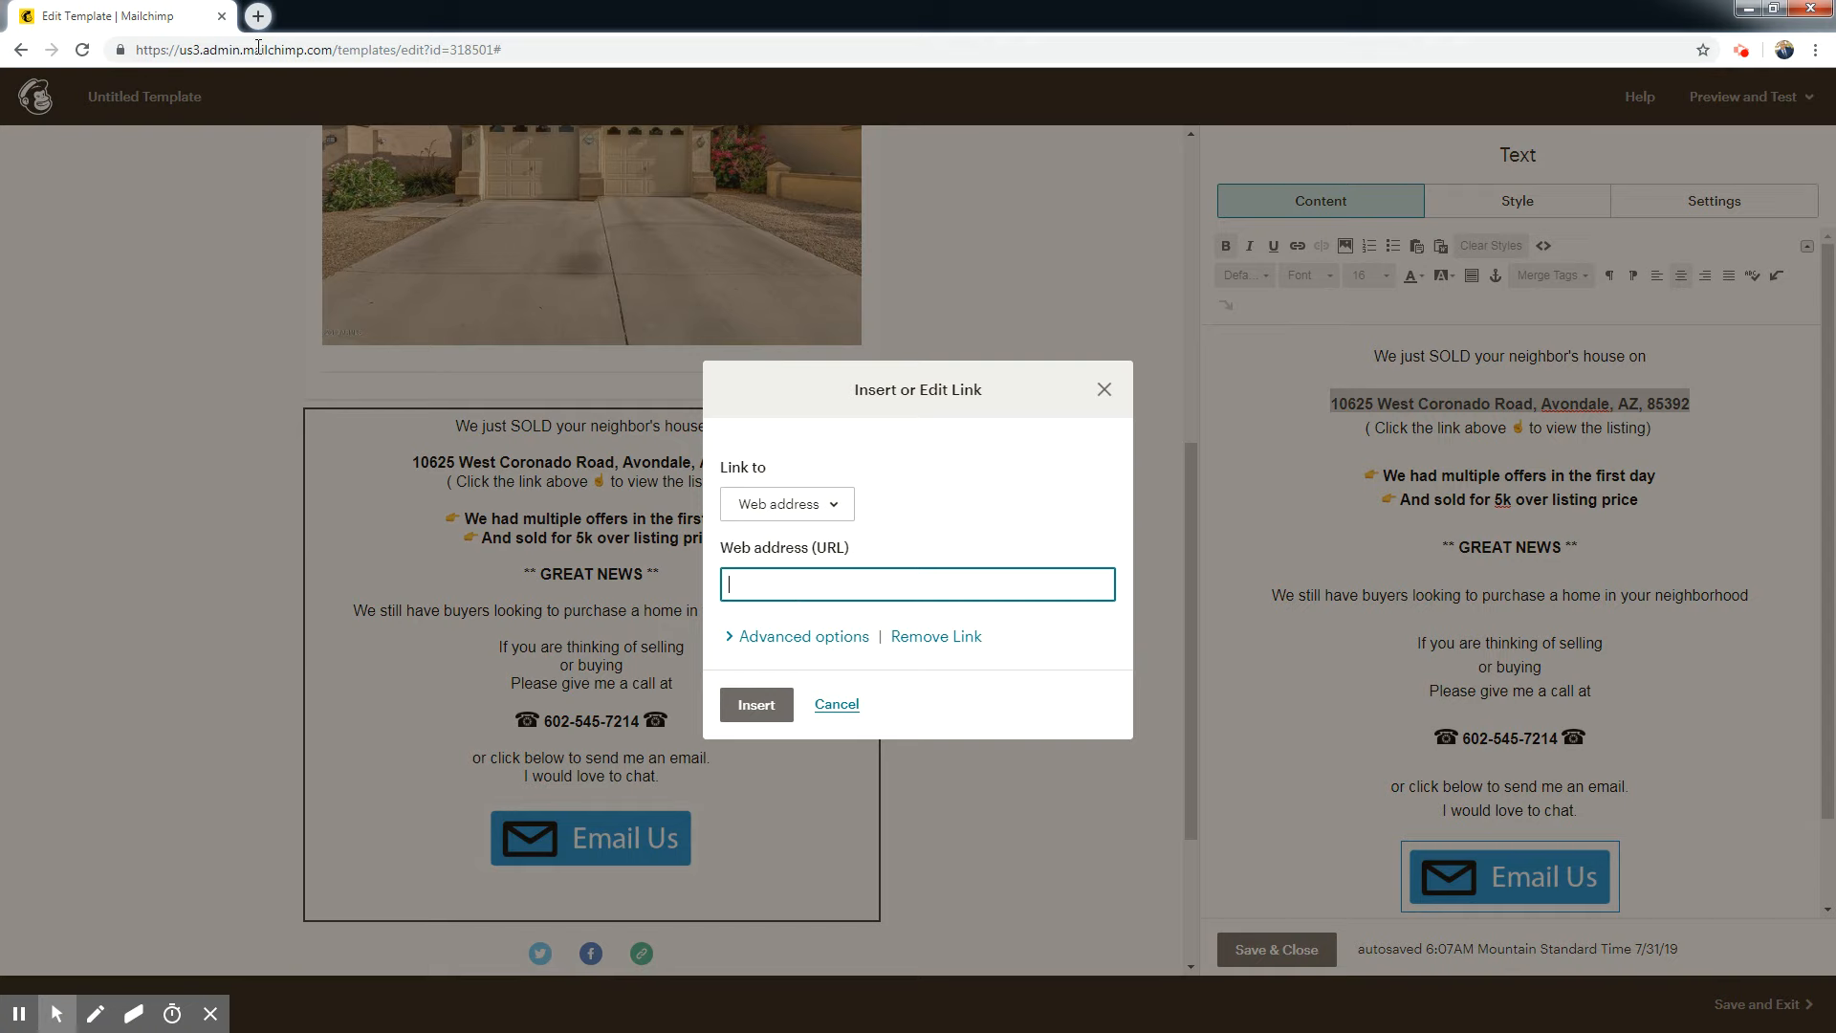
right_click(785, 591)
left_click(830, 706)
left_click(762, 710)
left_click(1676, 627)
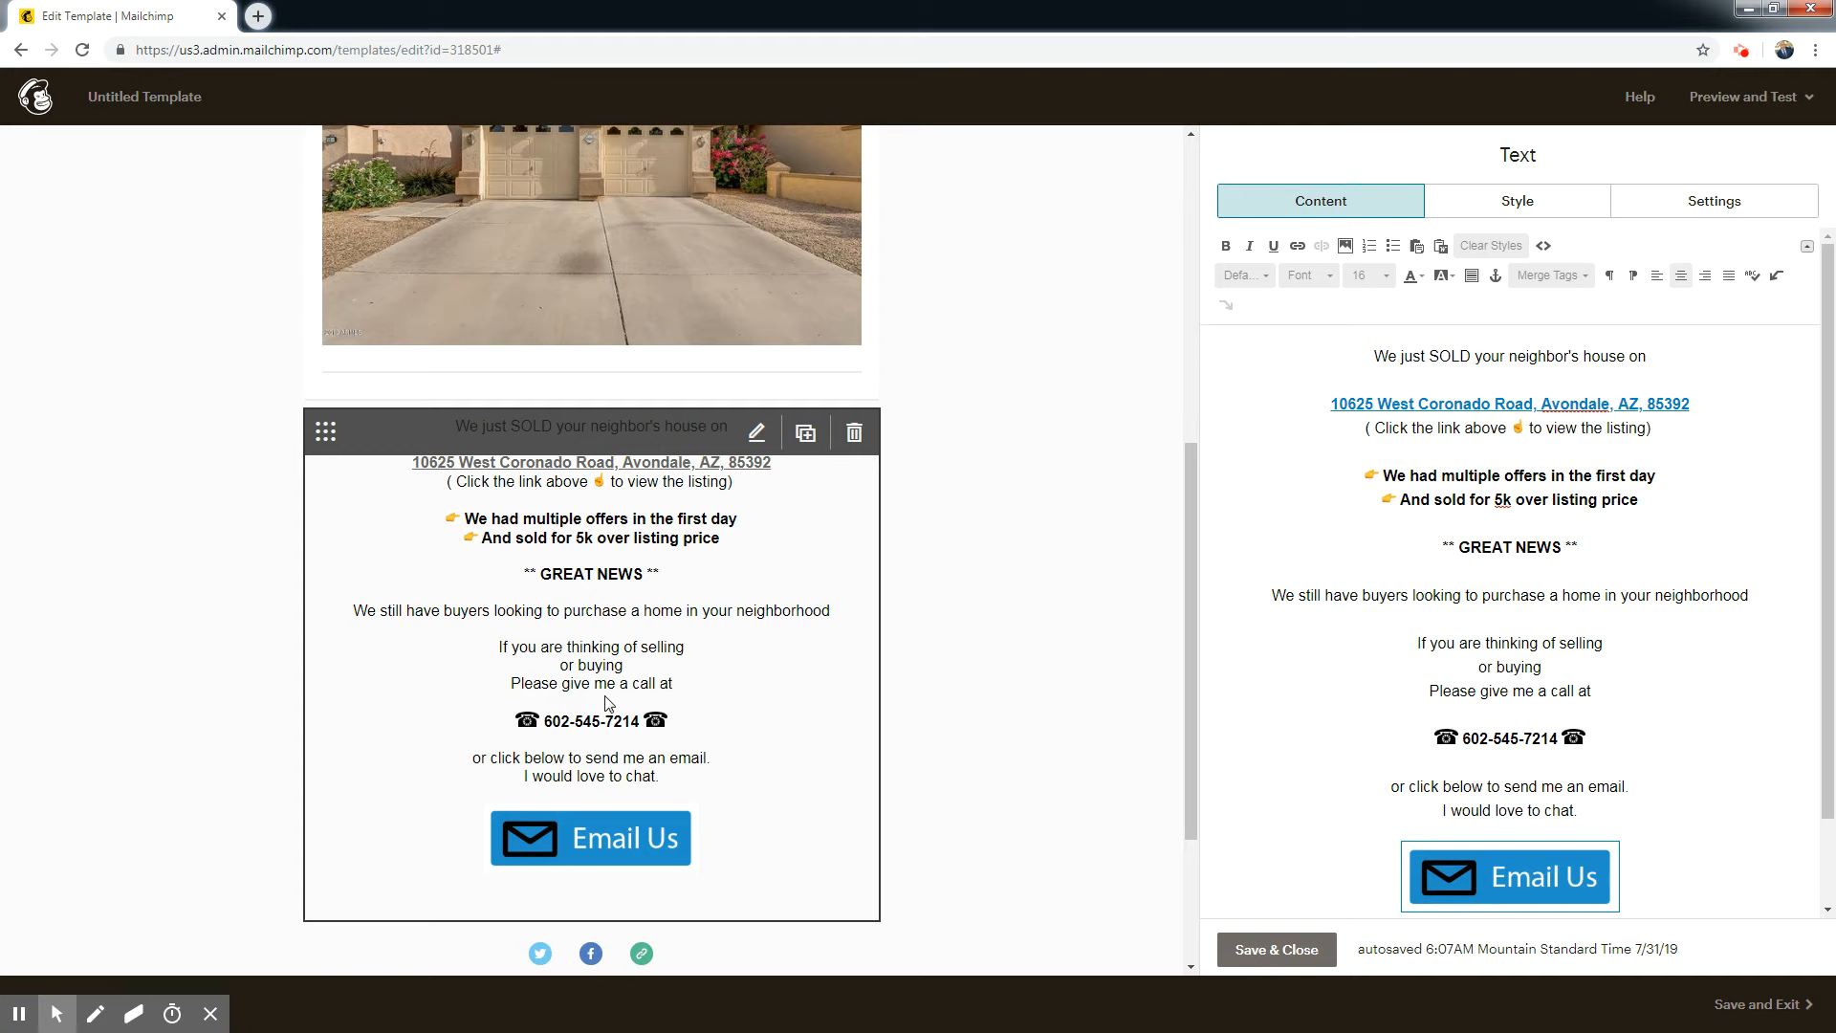
Change the color of the linked property address line to blue.
left_click_drag(1188, 677, 1191, 510)
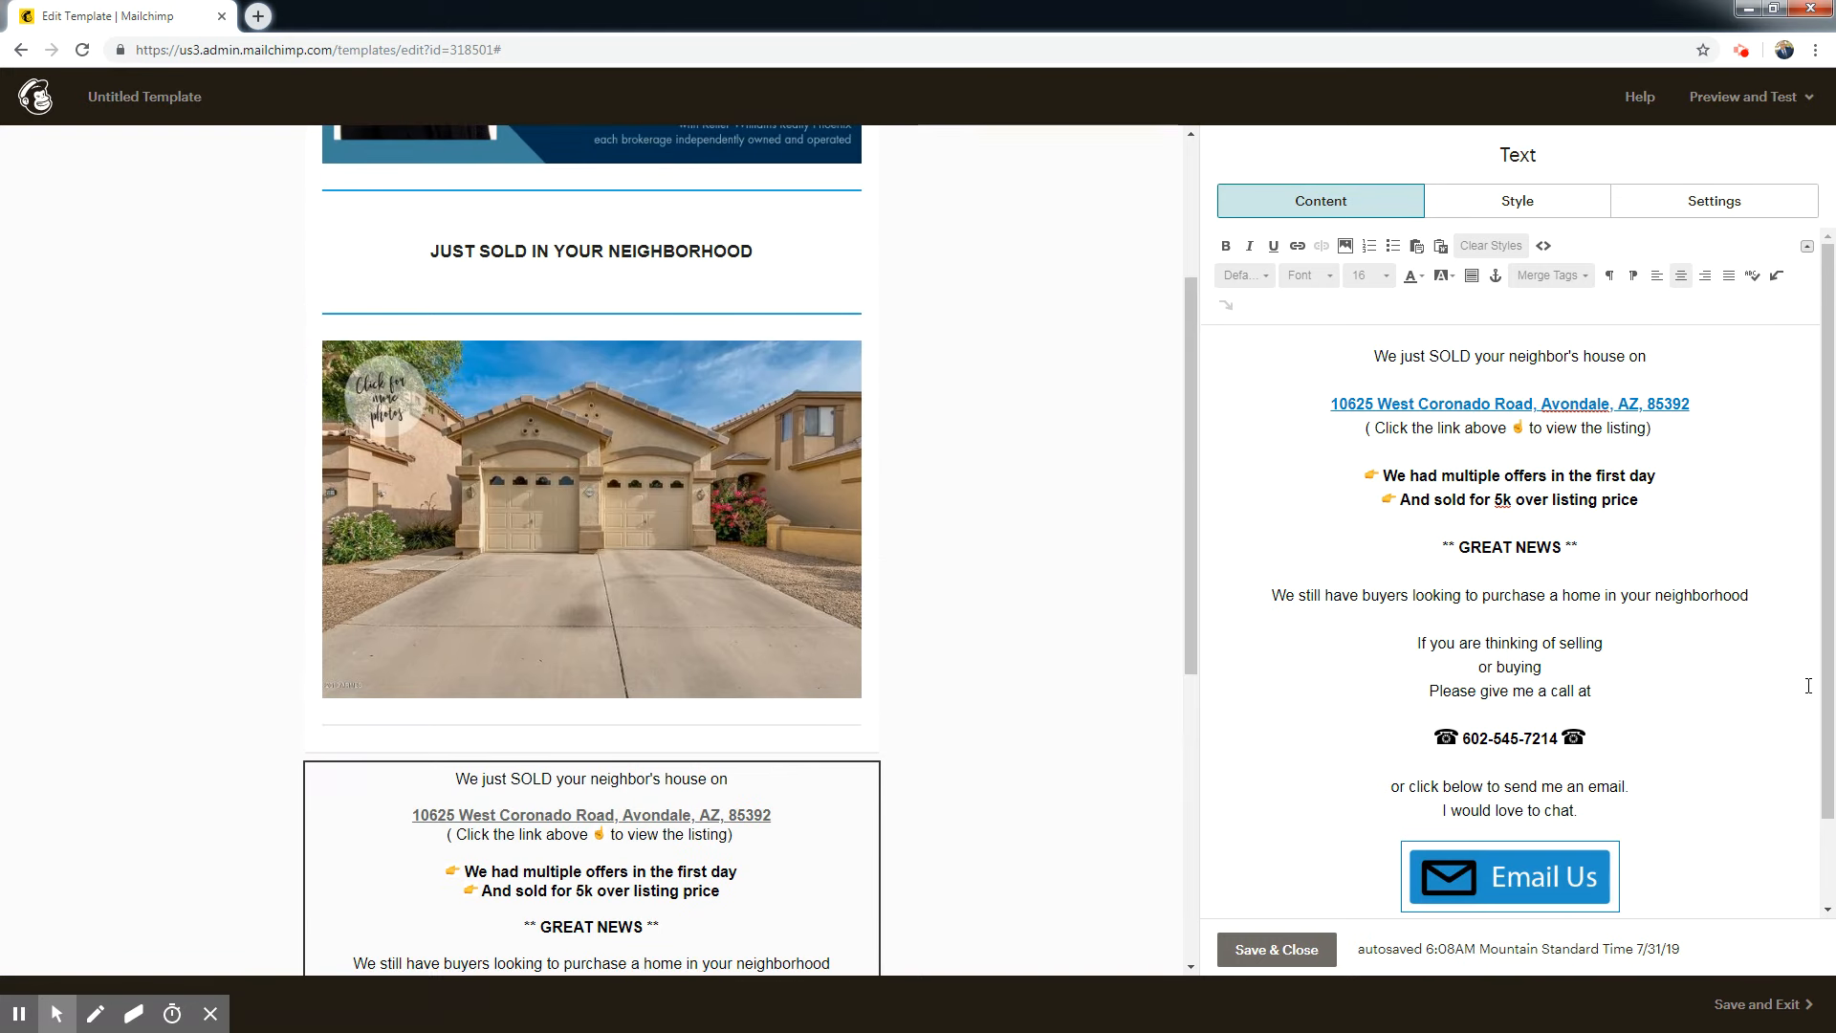
left_click_drag(1189, 585, 1179, 792)
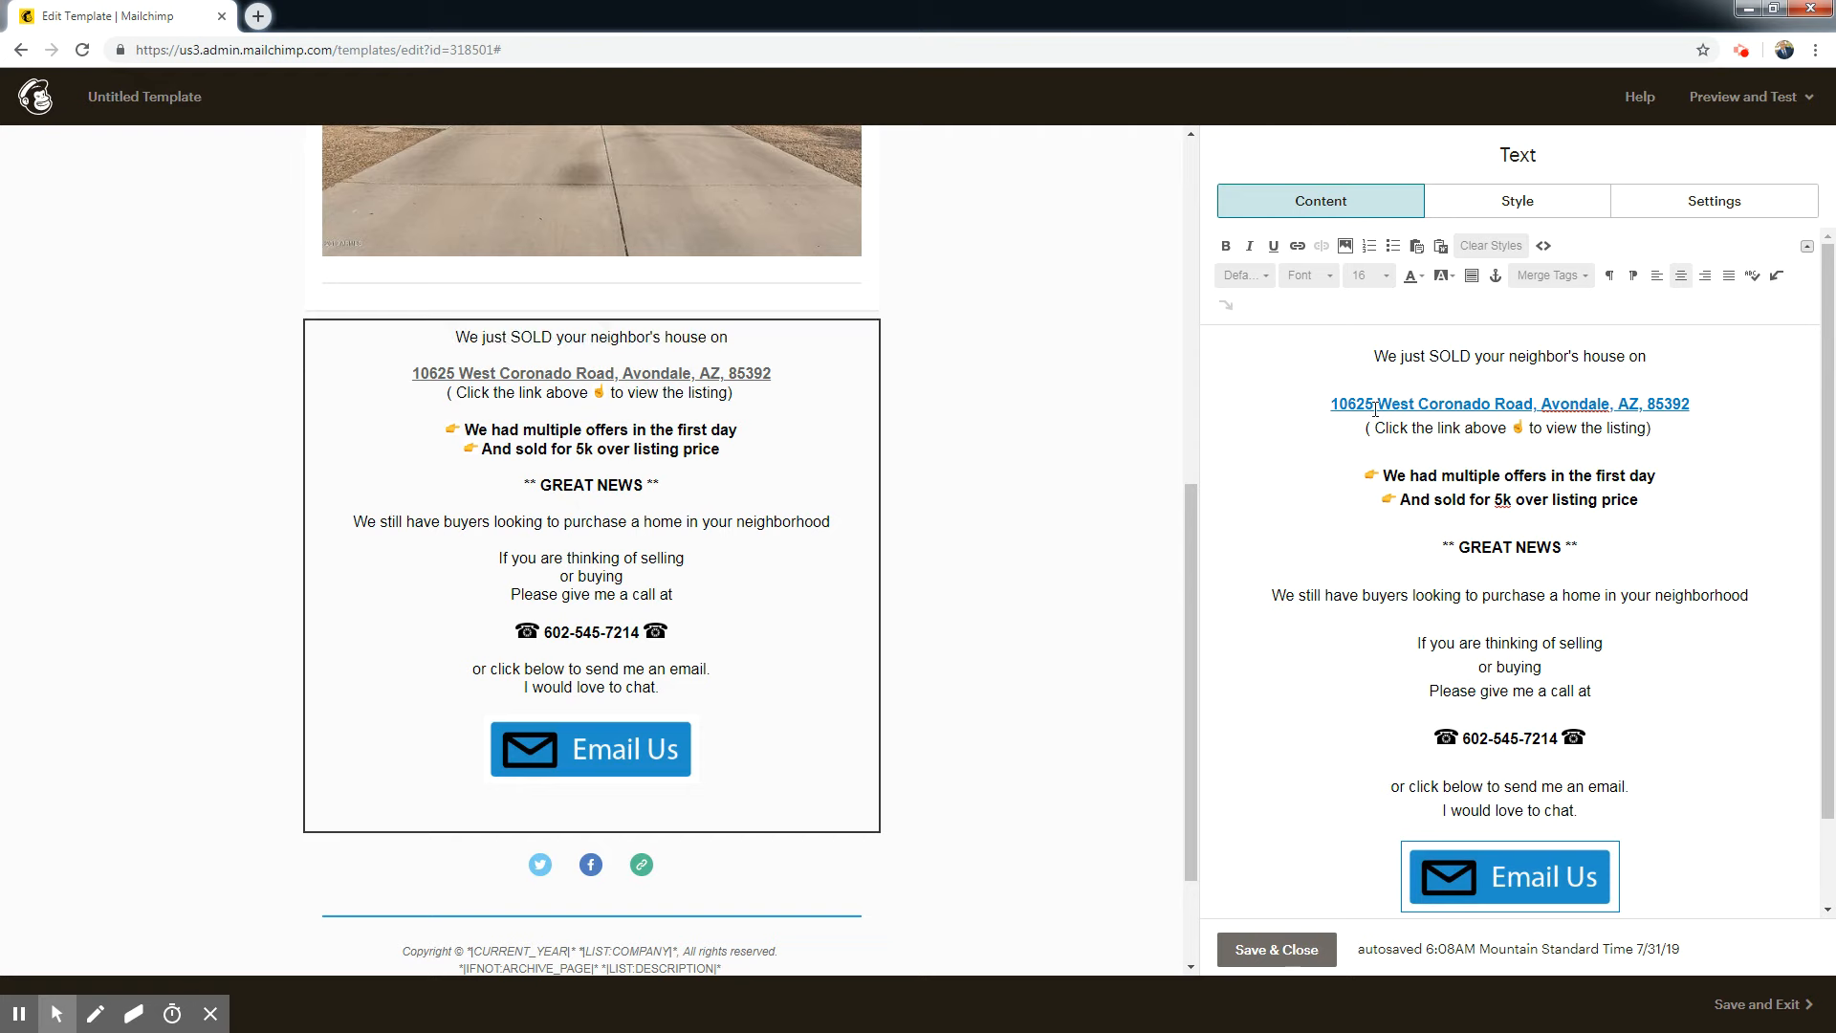
left_click_drag(1702, 404, 1331, 403)
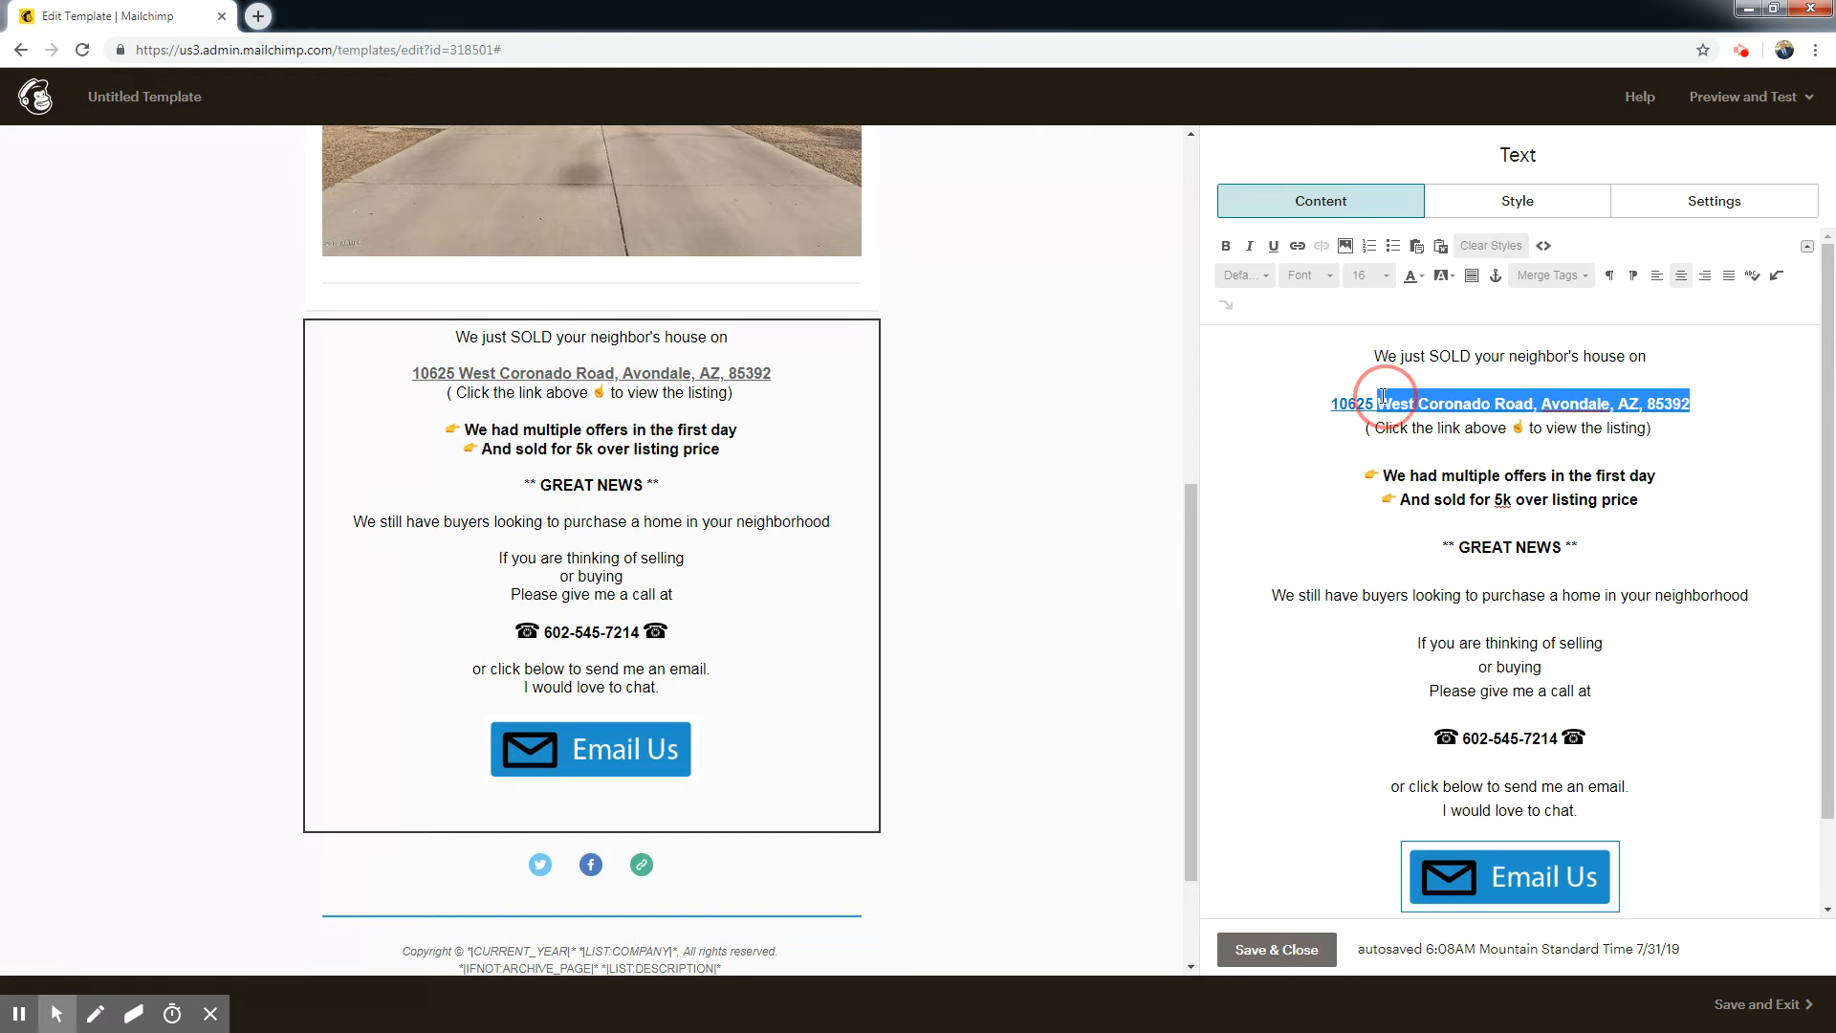
left_click(1417, 276)
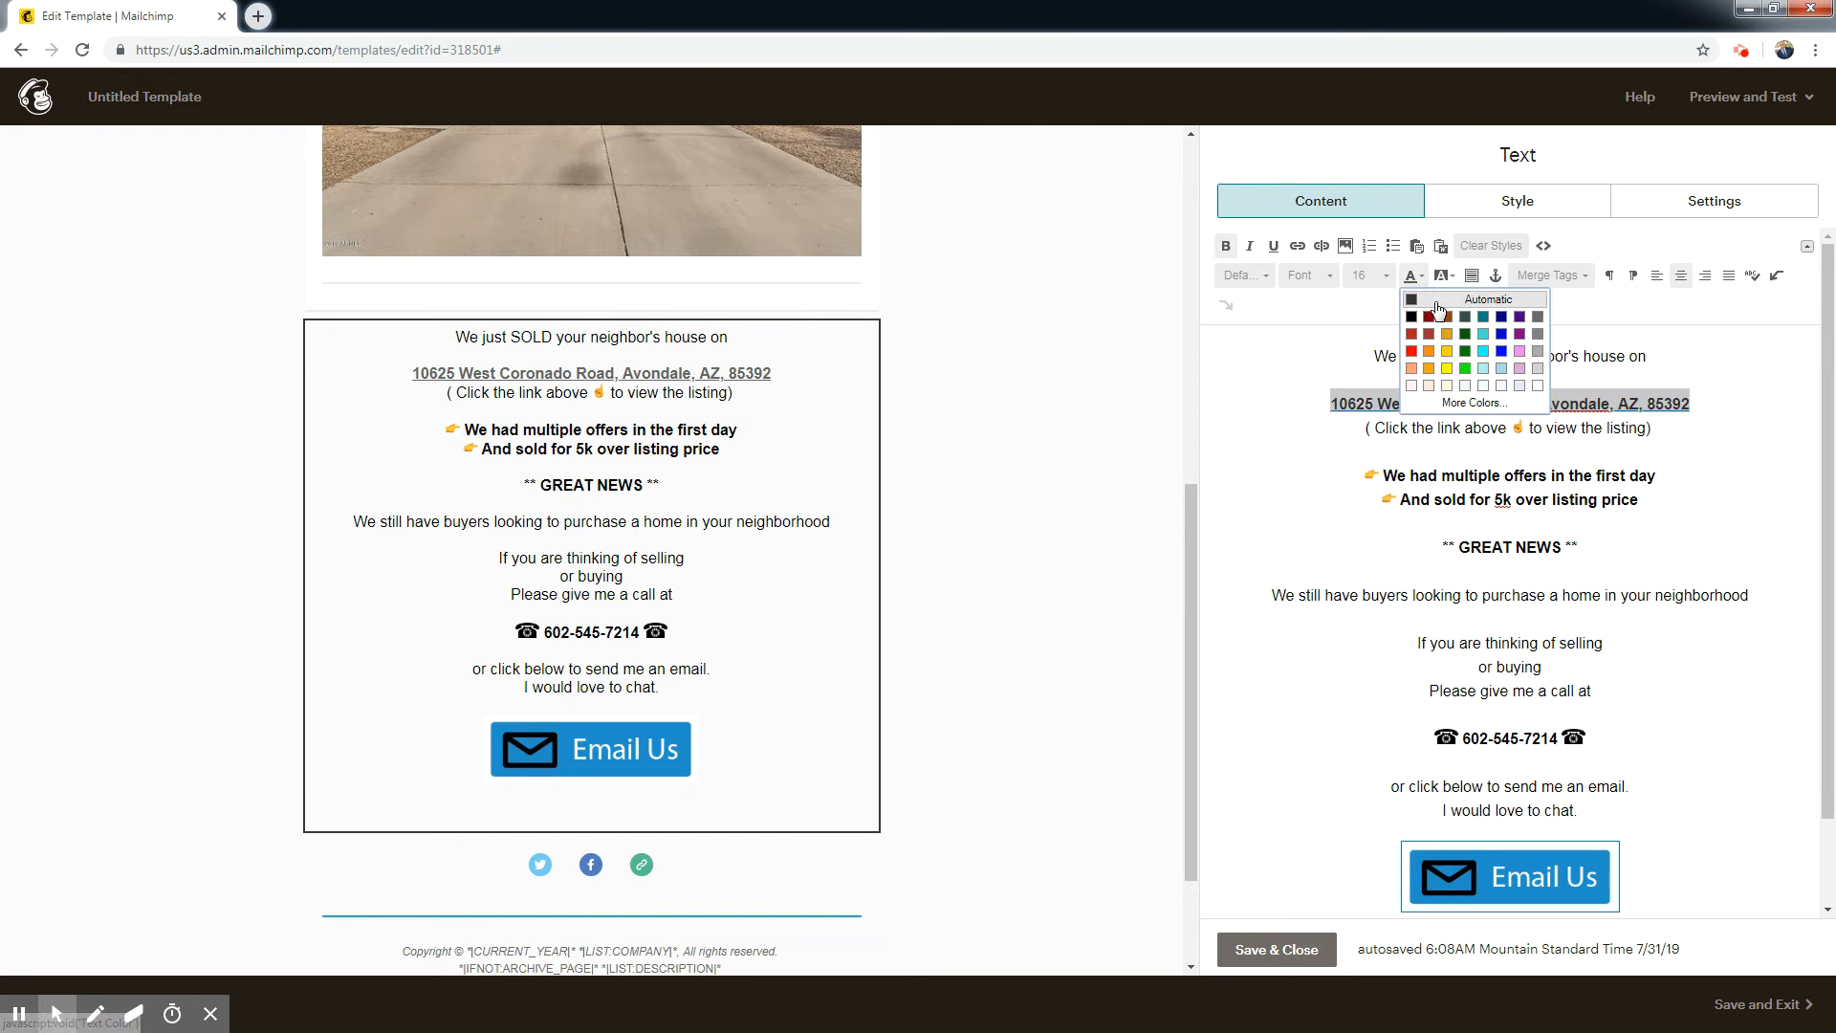
left_click(1501, 334)
left_click(1629, 524)
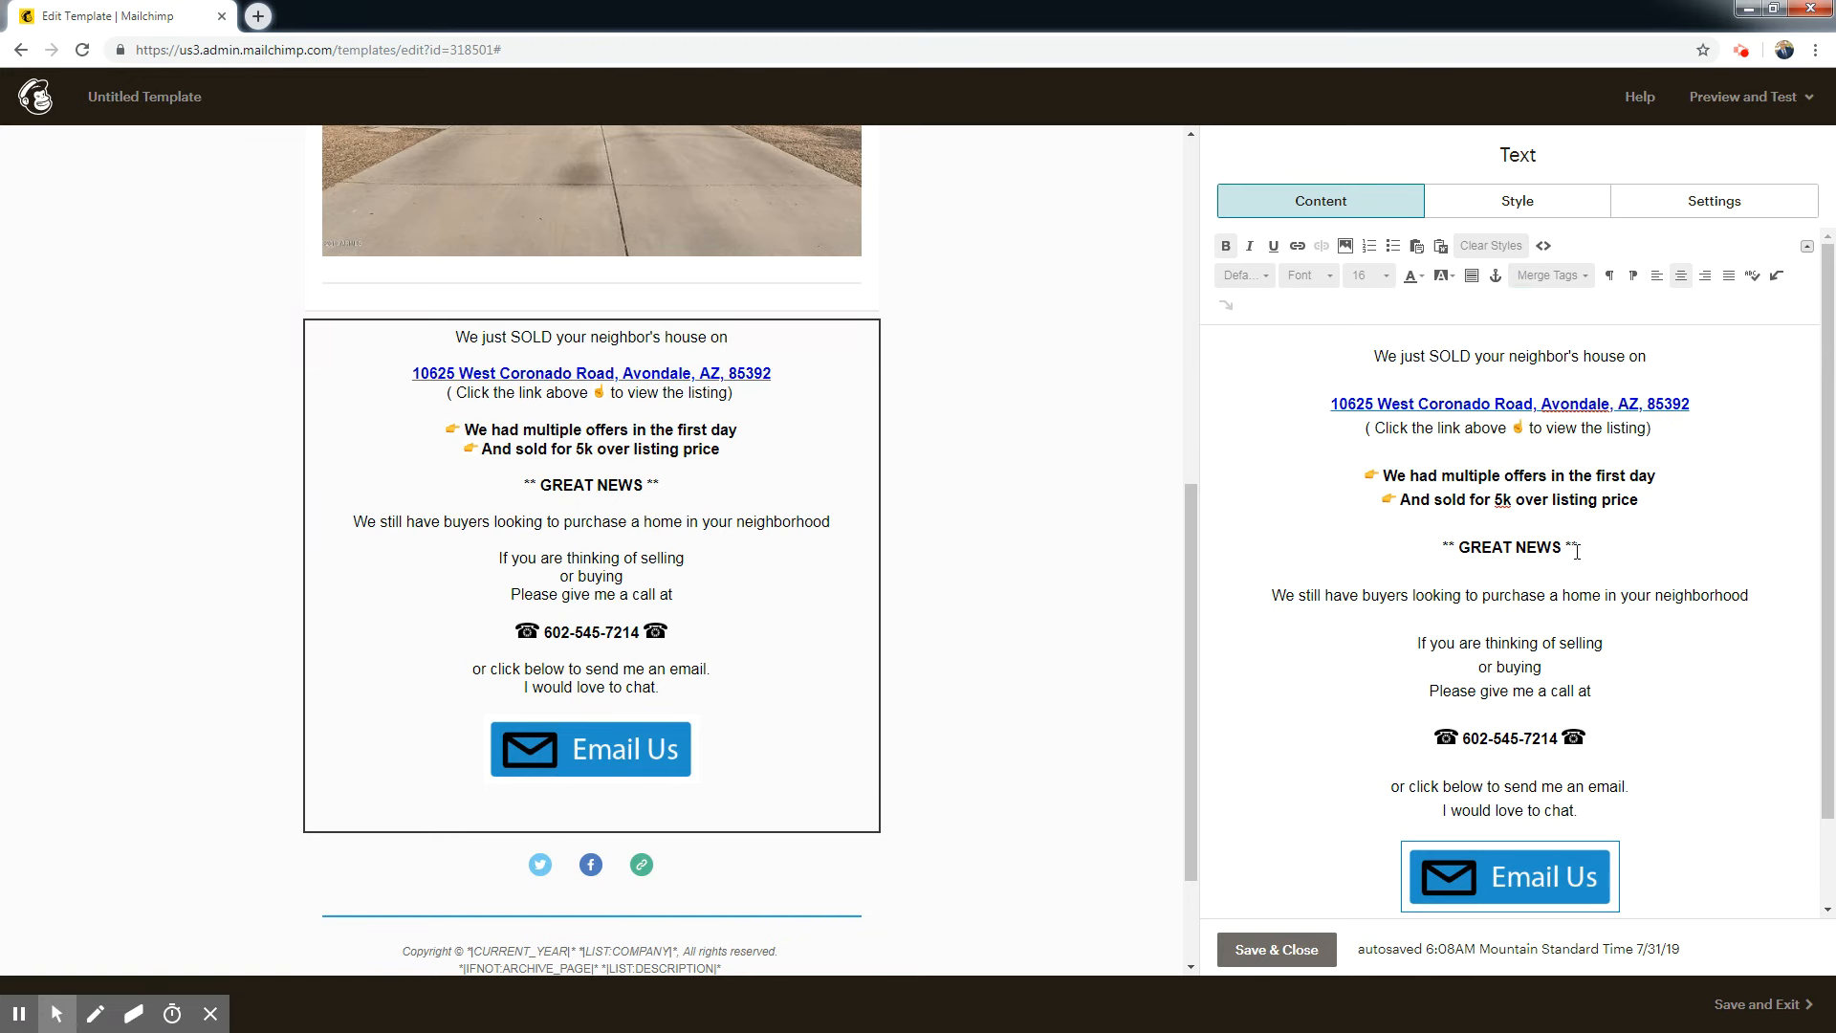
Color the "** GREAT NEWS **" line blue and make it bold.
left_click_drag(1580, 543, 1424, 541)
left_click(1225, 246)
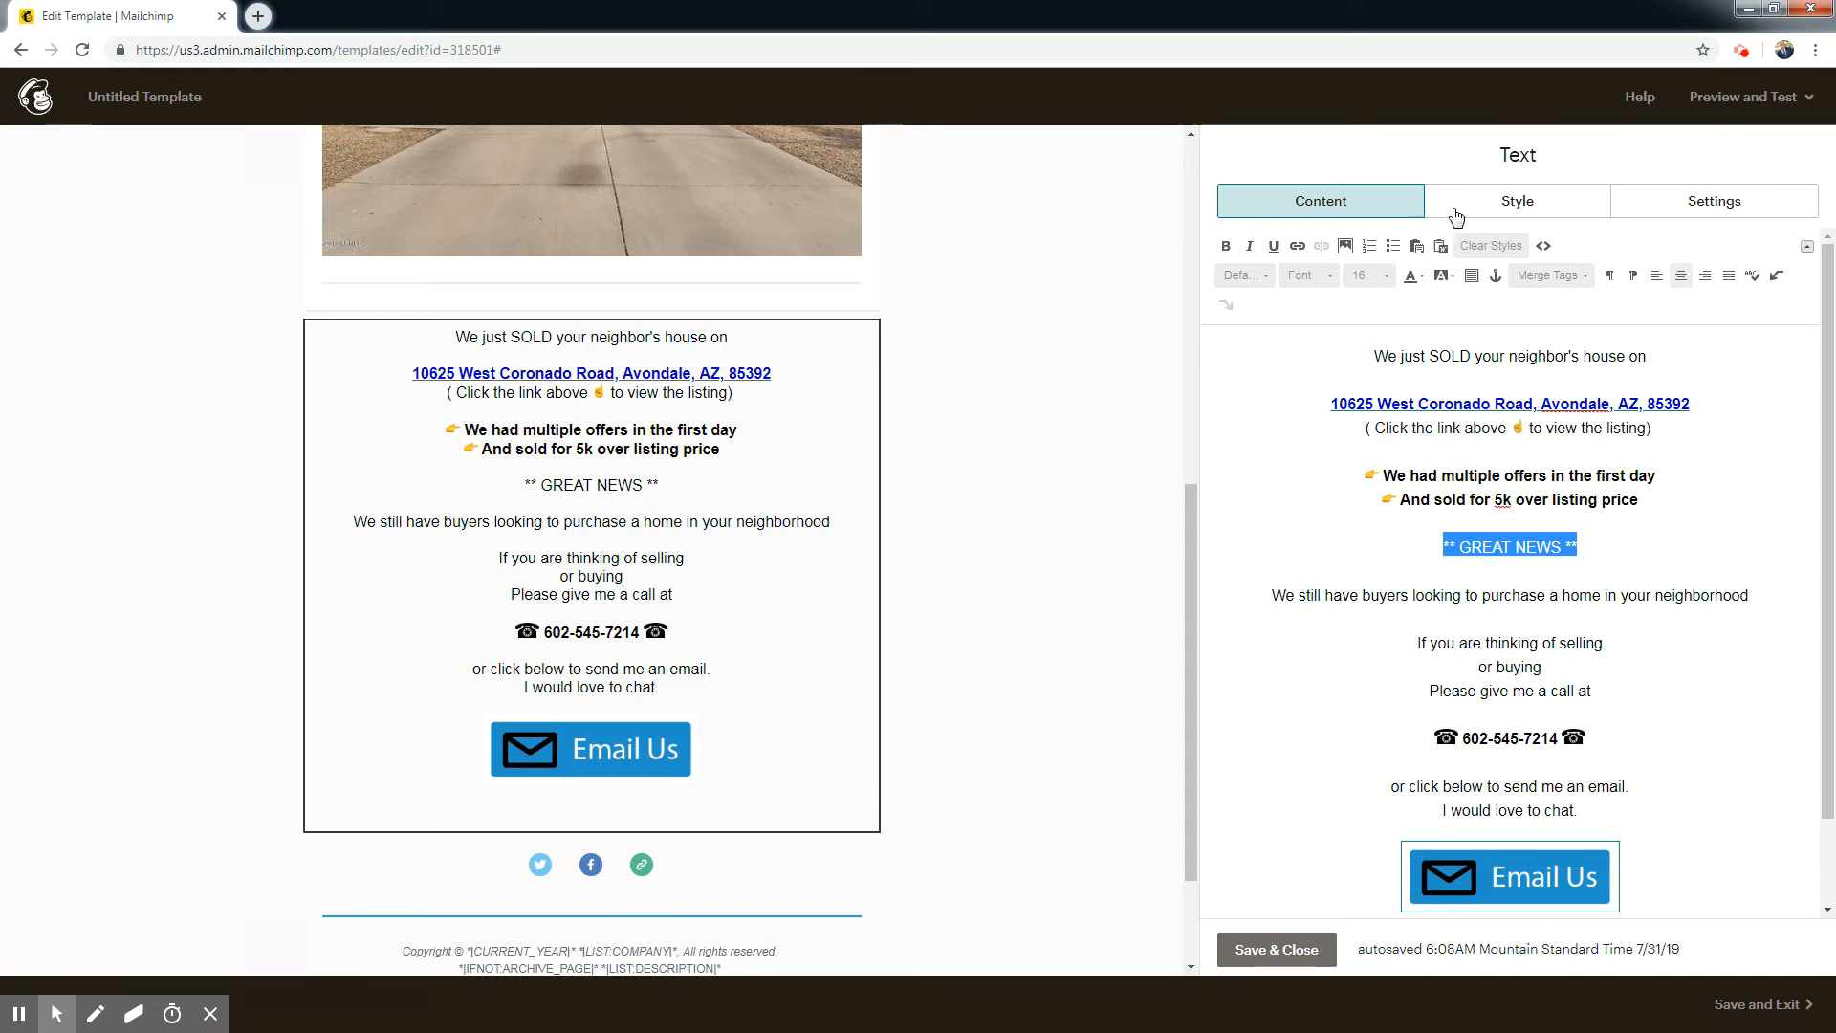
left_click_drag(1645, 593, 1271, 597)
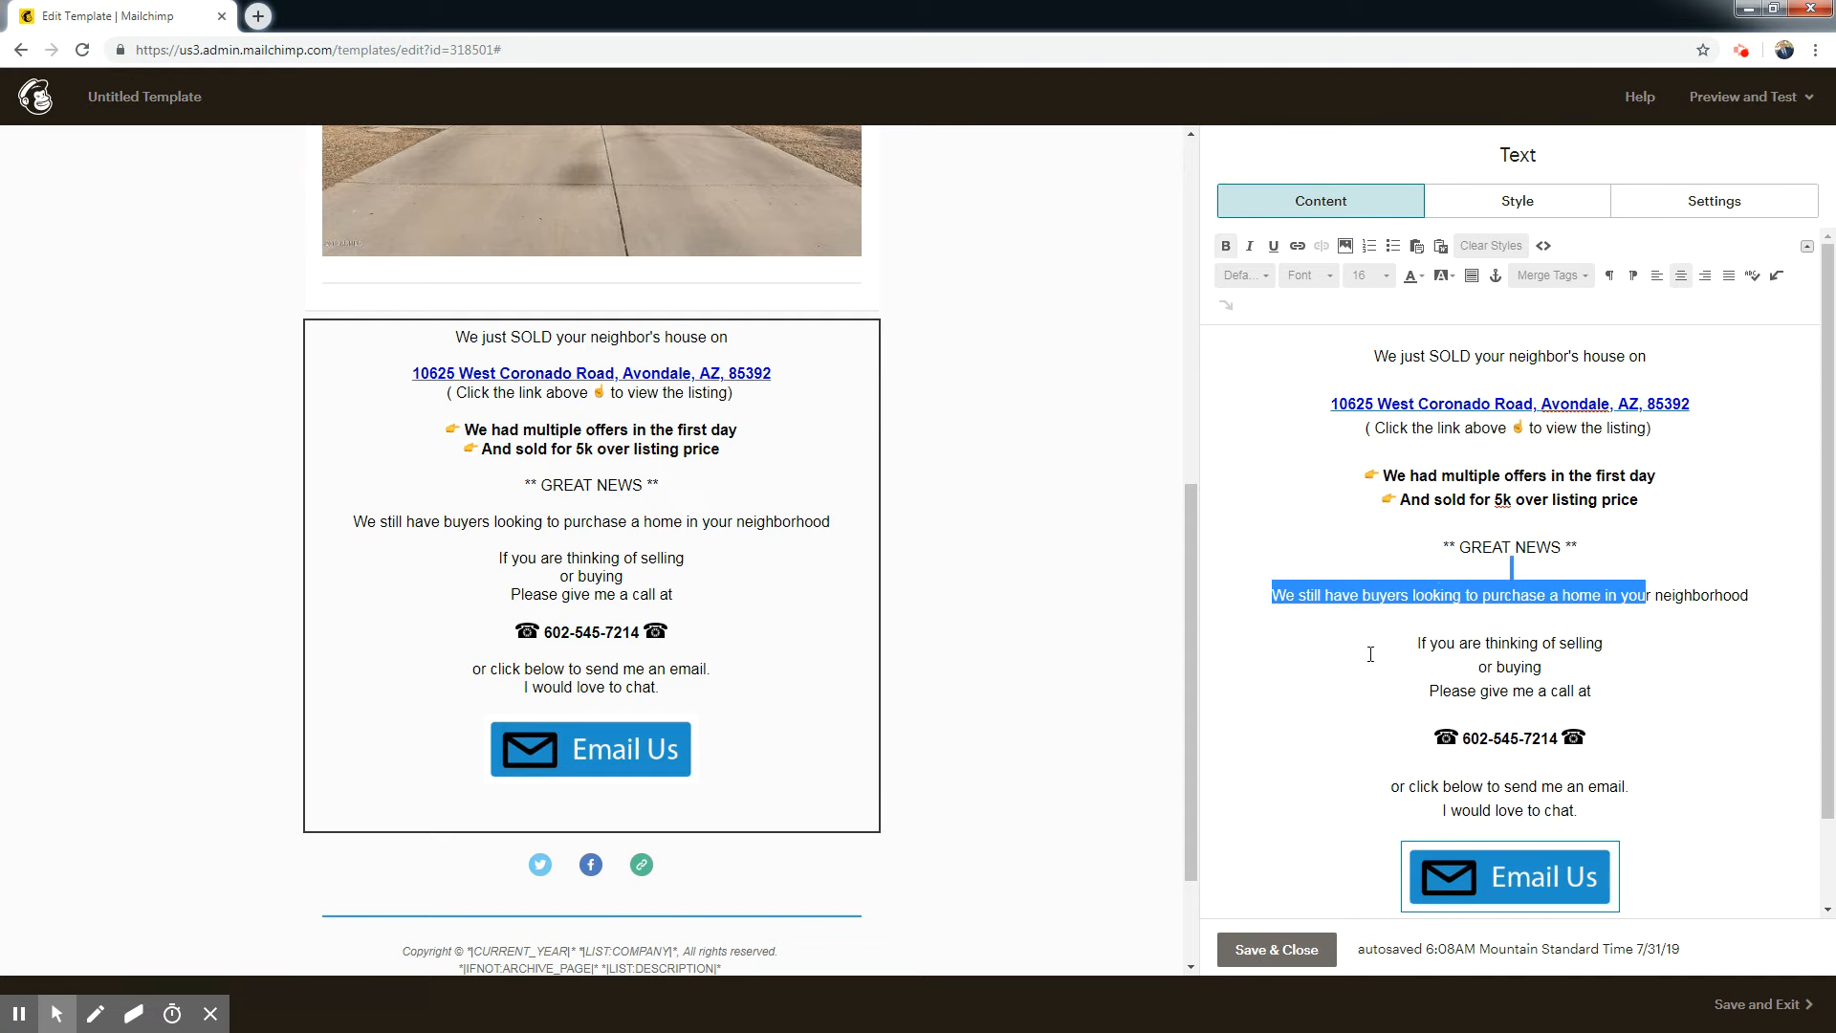
left_click(1447, 574)
left_click_drag(1578, 546, 1445, 546)
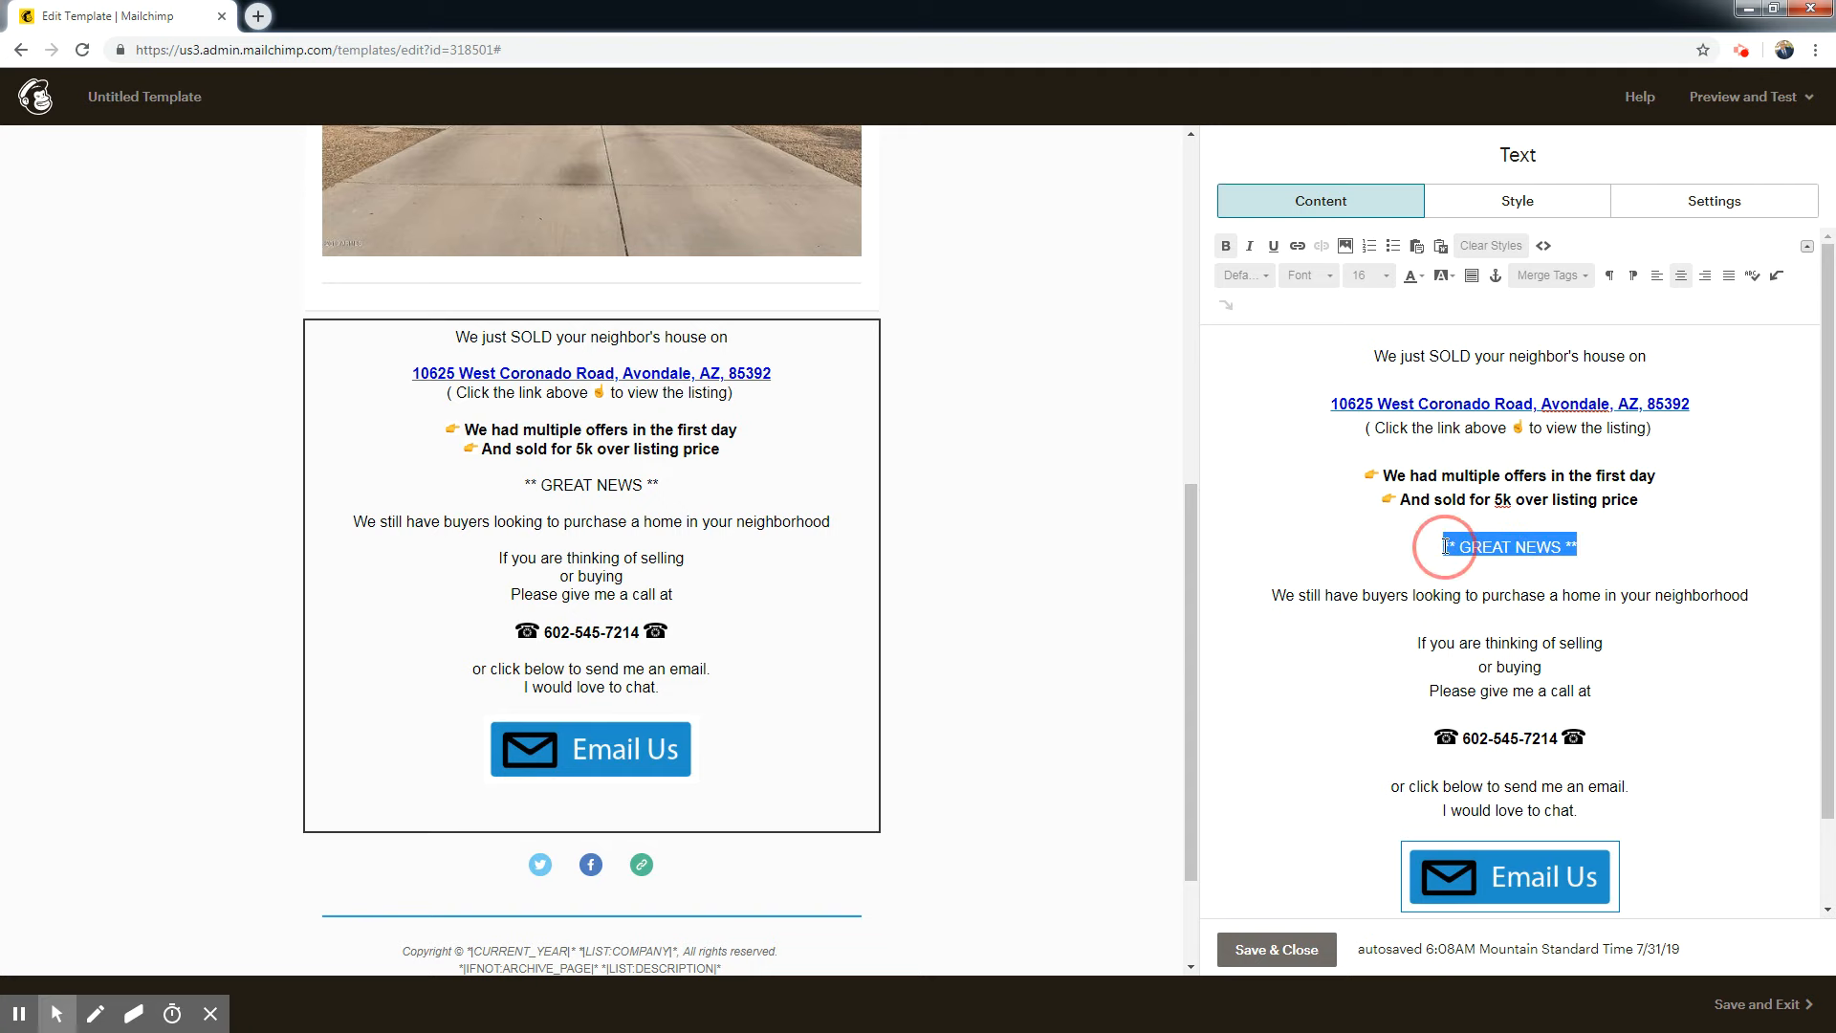
left_click(1413, 276)
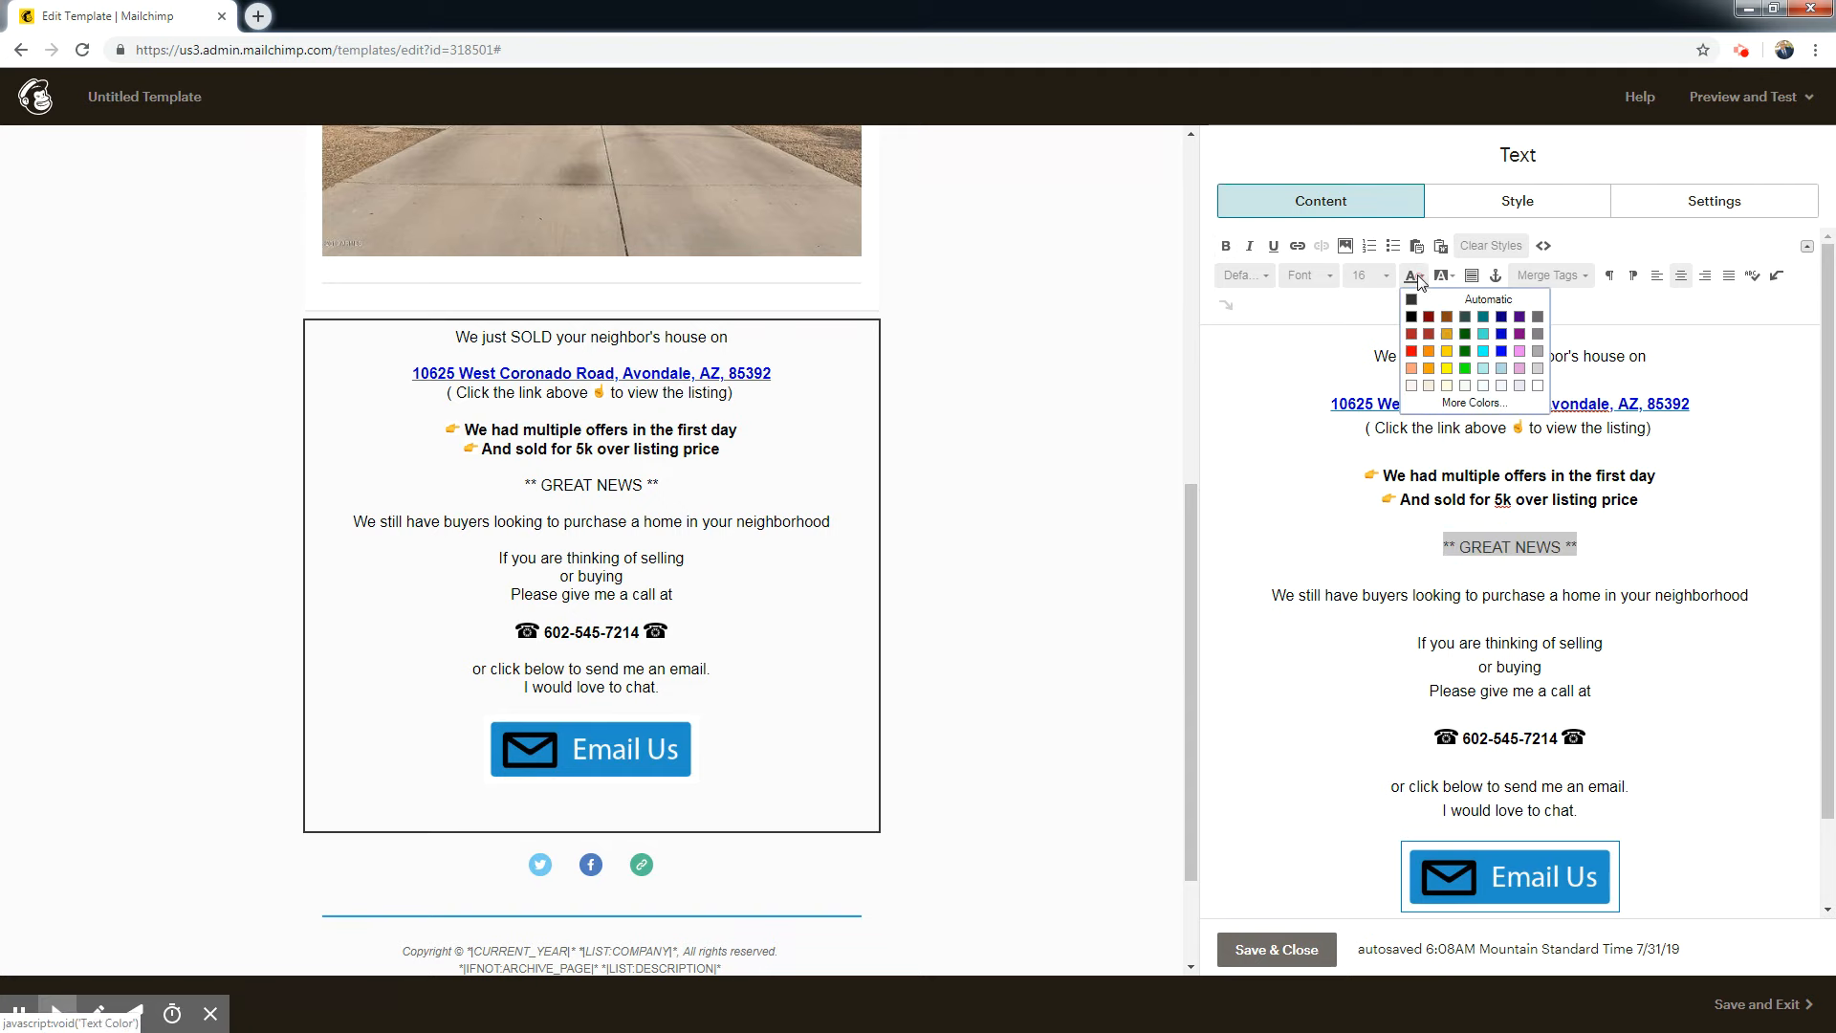
left_click(1500, 335)
left_click(1606, 595)
left_click_drag(1579, 546, 1404, 546)
left_click(1227, 249)
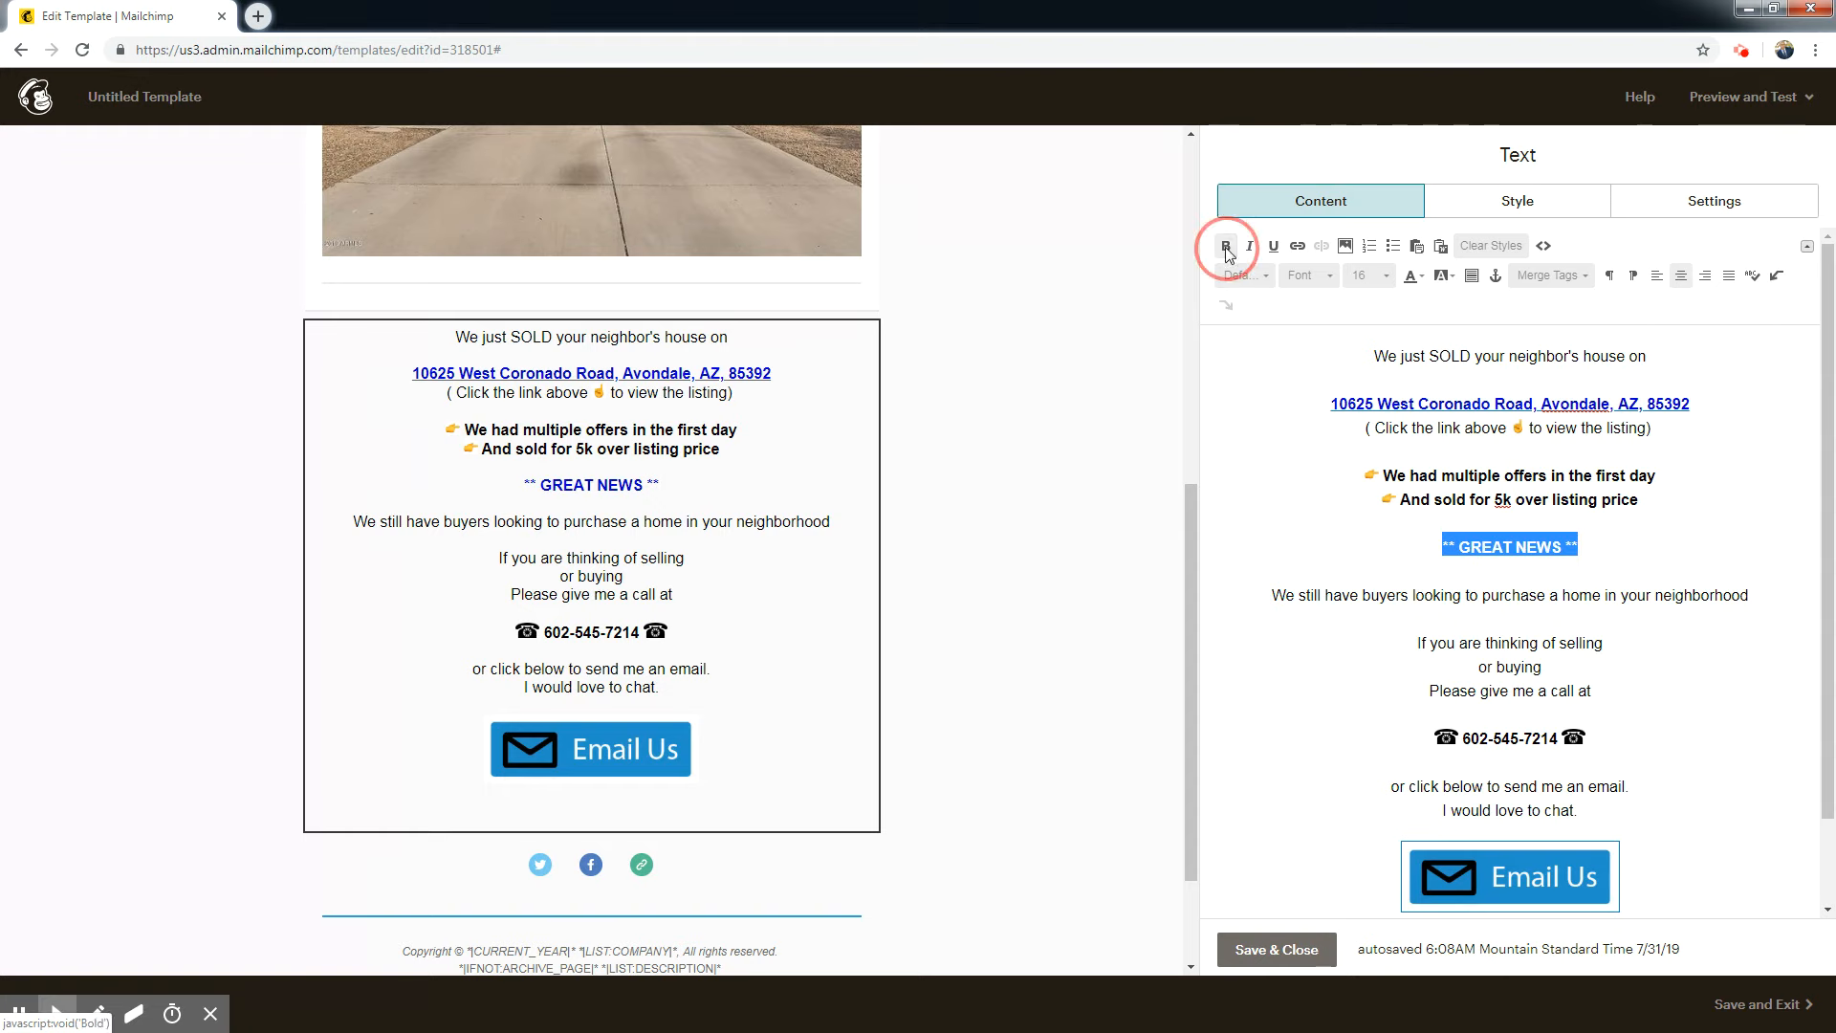
Make the word "SOLD" in the opening line of the body text bold.
left_click(1421, 609)
left_click_drag(1479, 359, 1427, 360)
left_click(1227, 247)
left_click(1750, 547)
Insert a blank line above the opening line, after the view-listing note and after the over-listing-price line, and save the text block.
left_click_drag(1829, 457, 1830, 500)
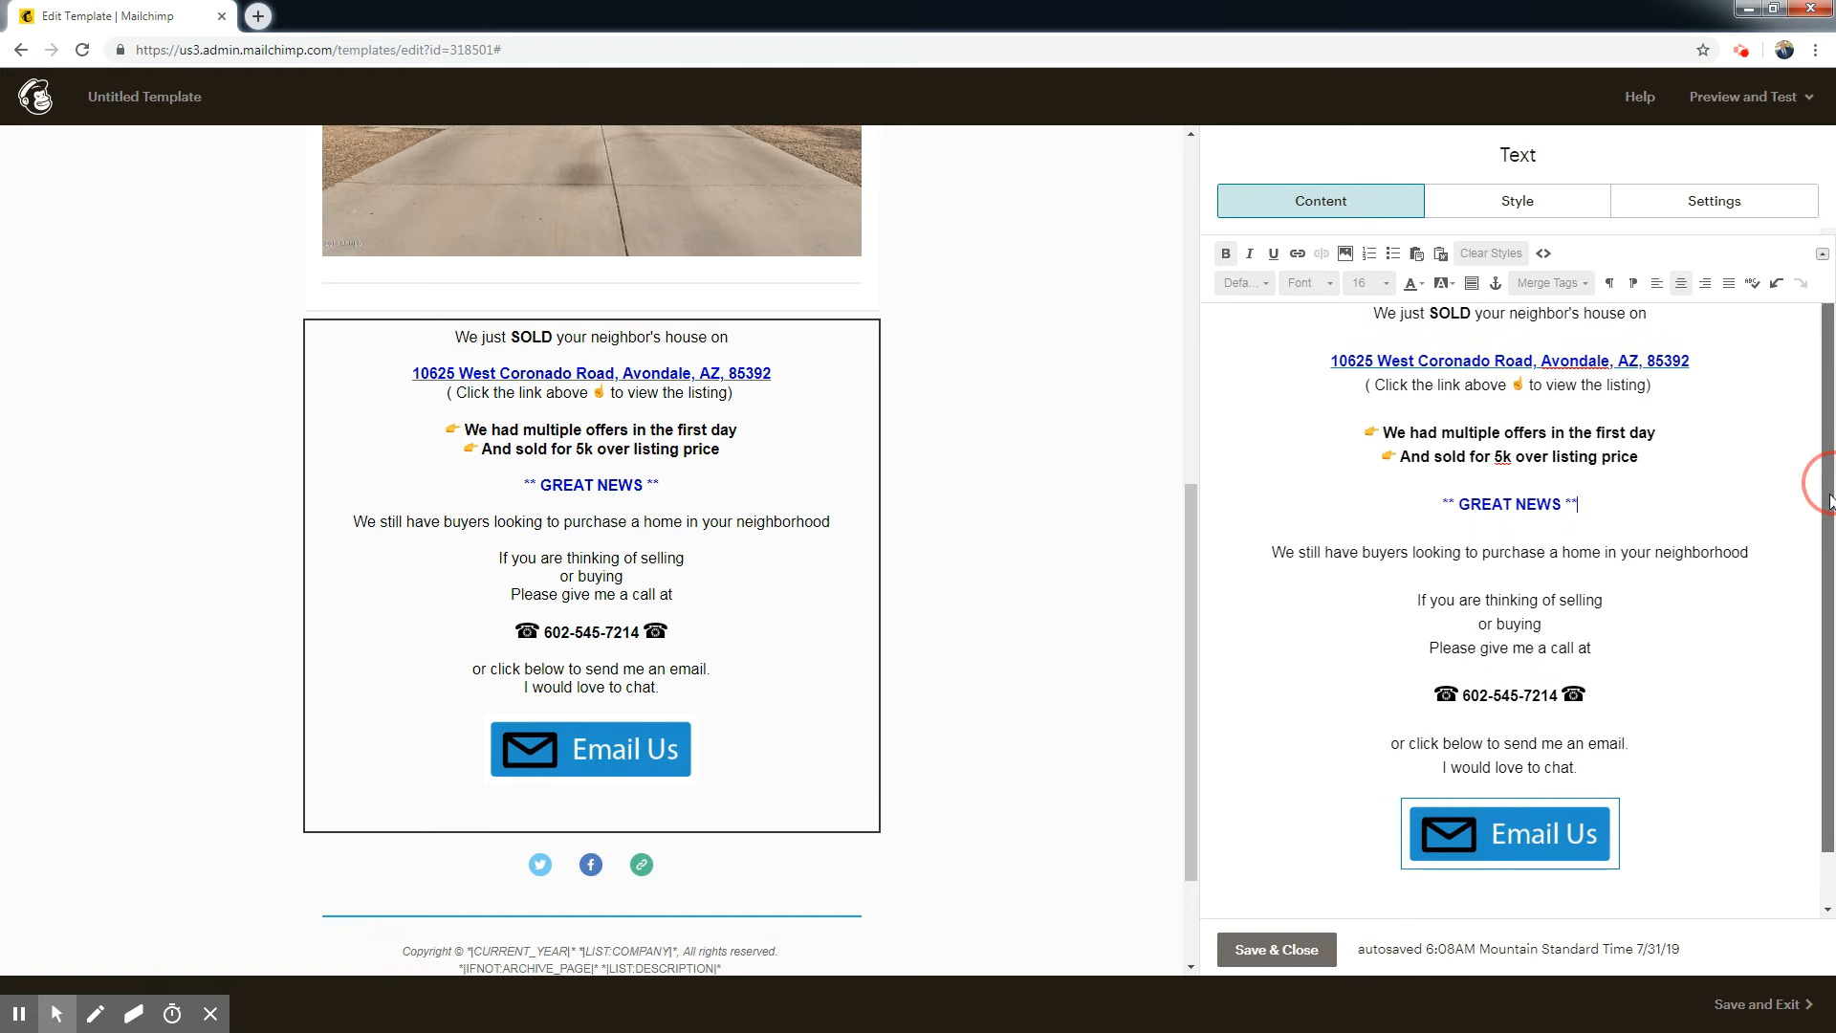
left_click(1668, 387)
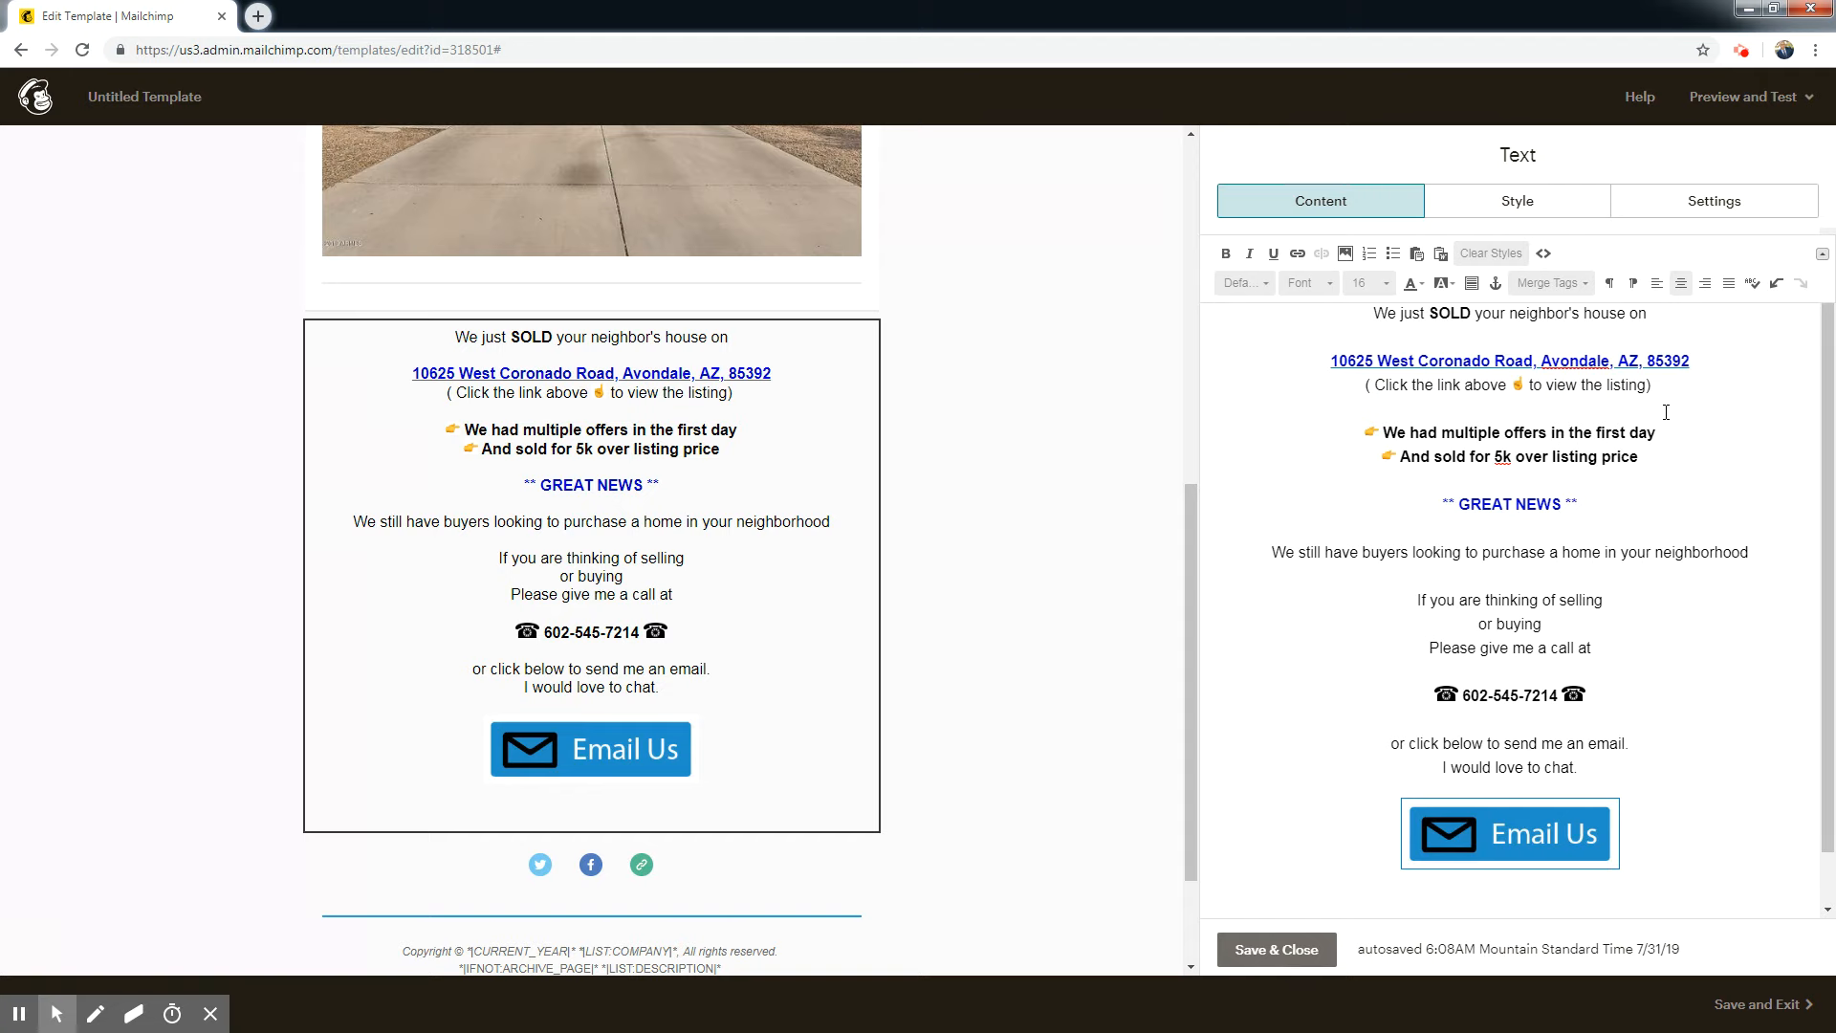
key("Return")
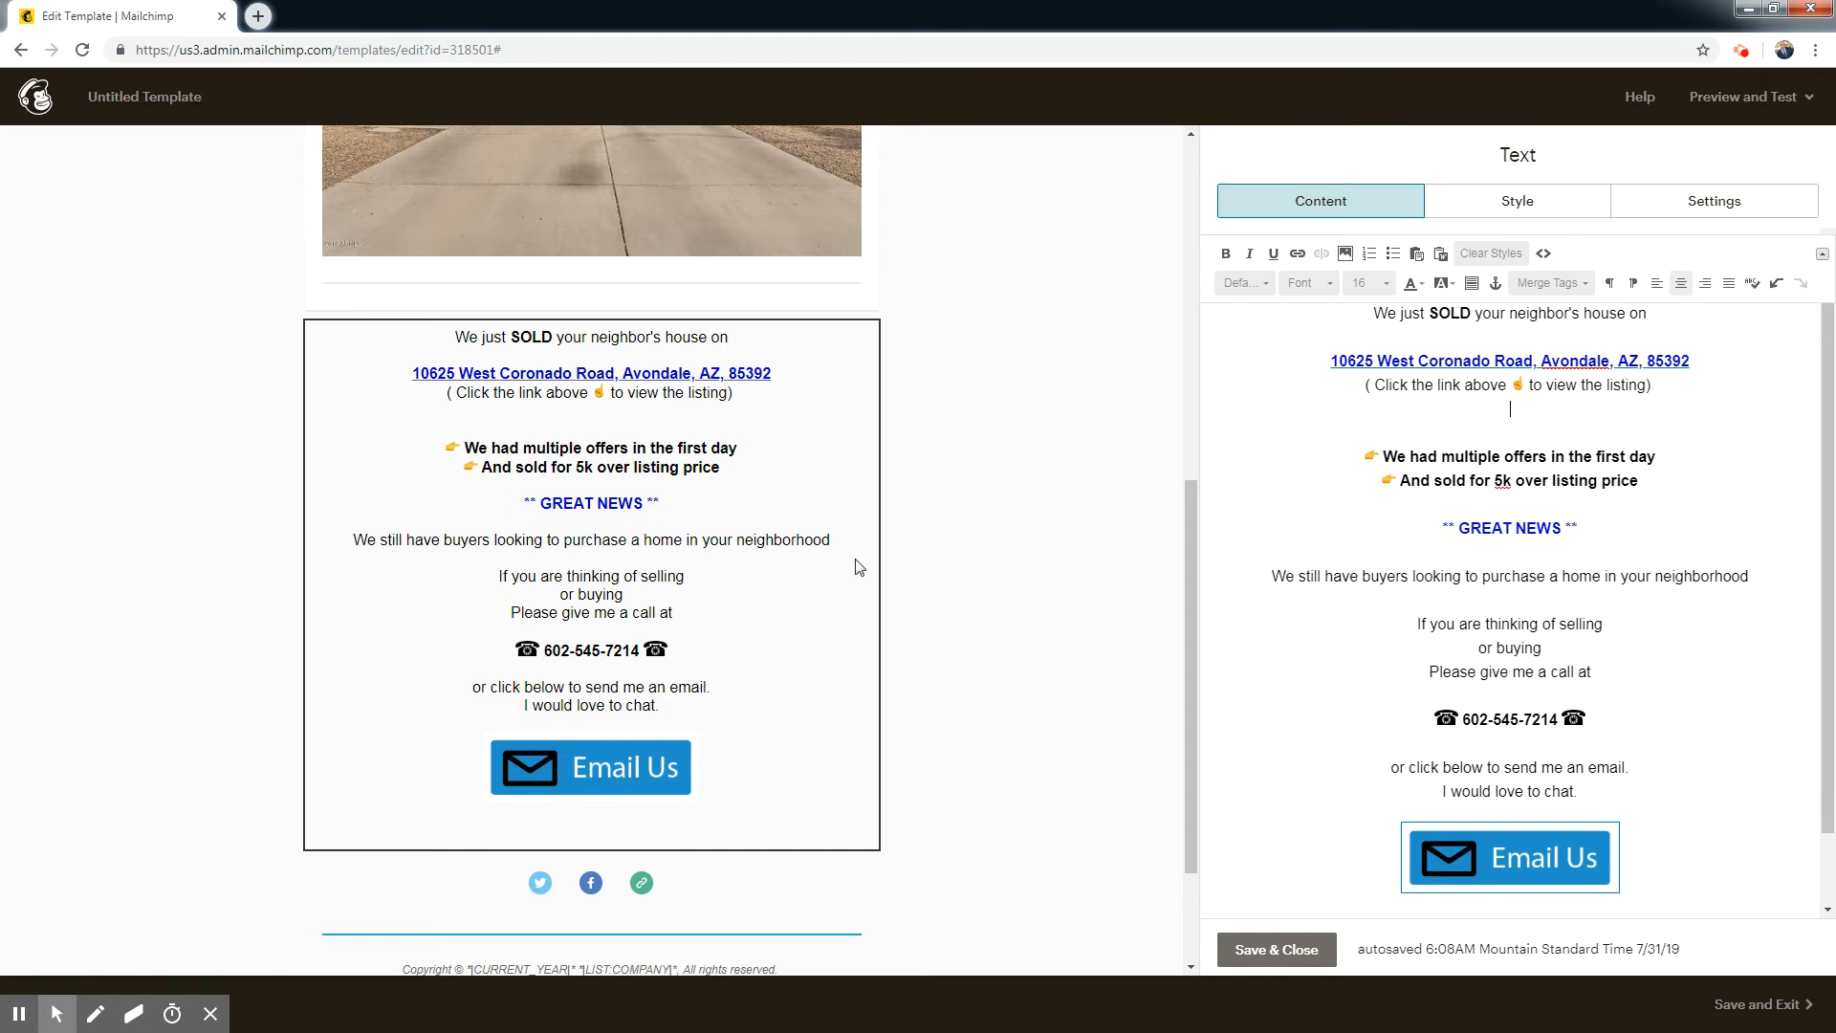
left_click(1711, 504)
key("Return")
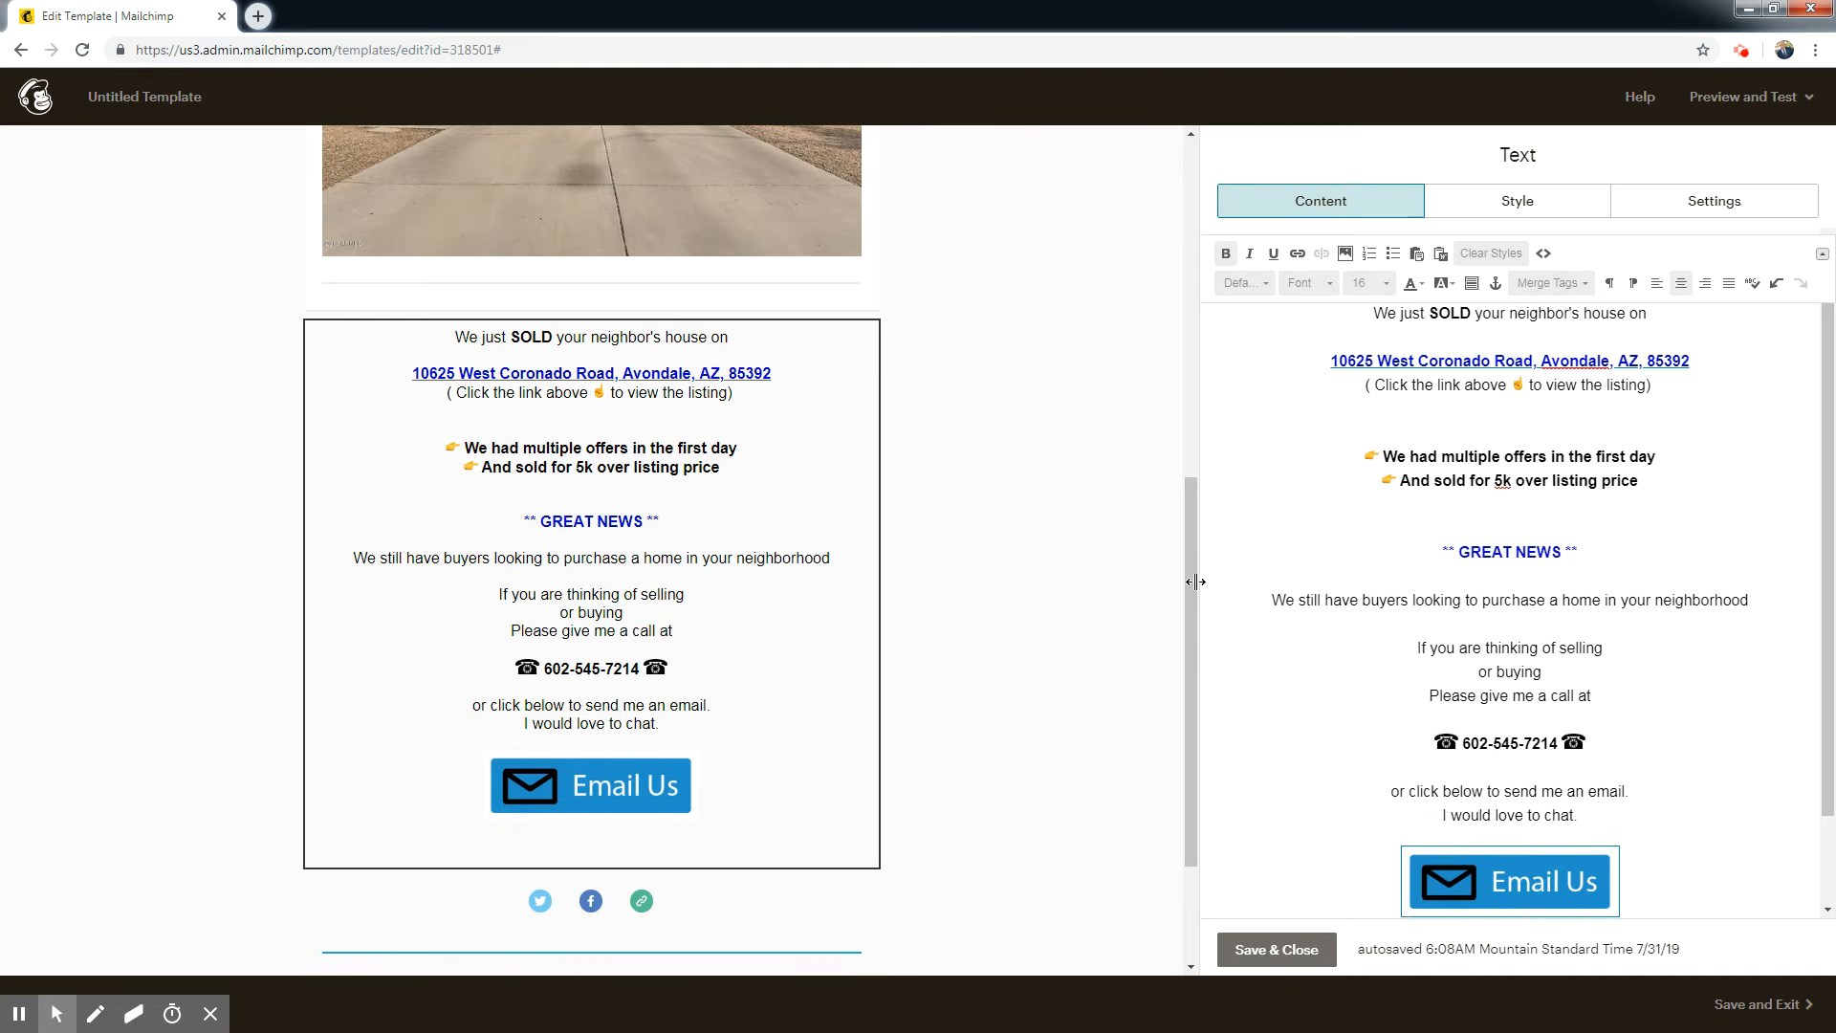
left_click(1369, 314)
key("Return")
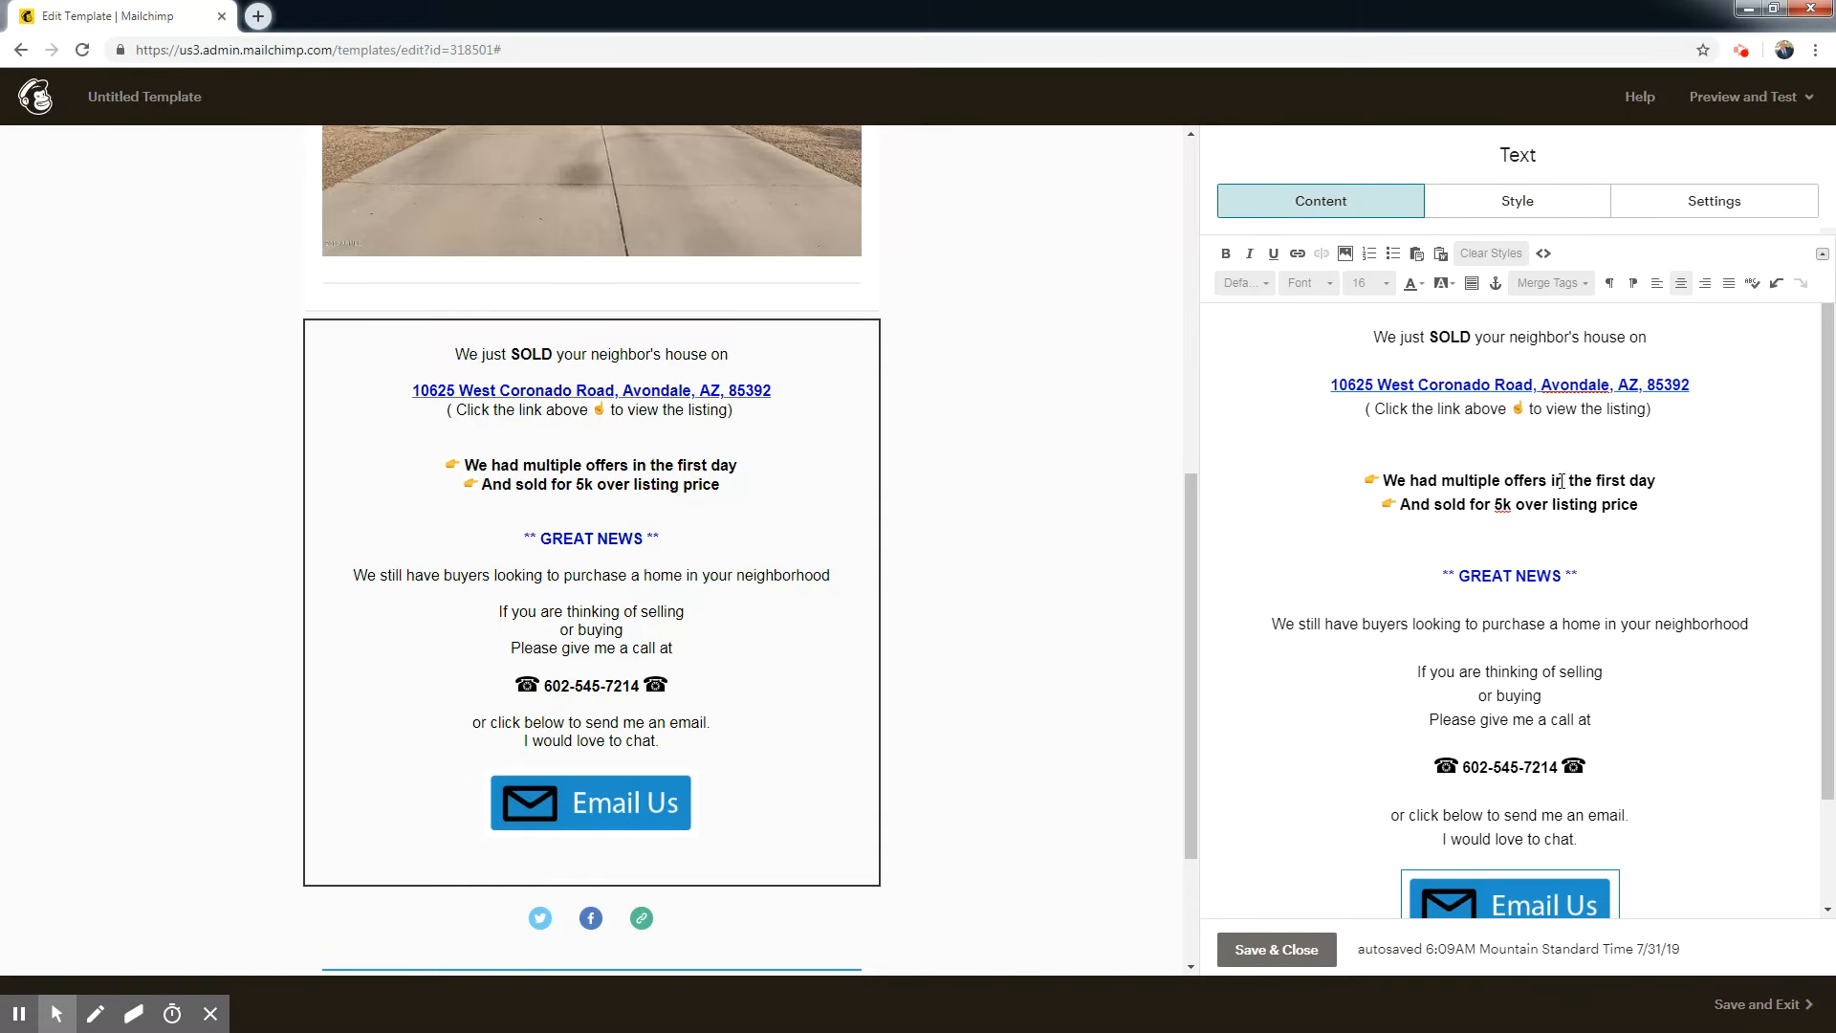
left_click(1263, 956)
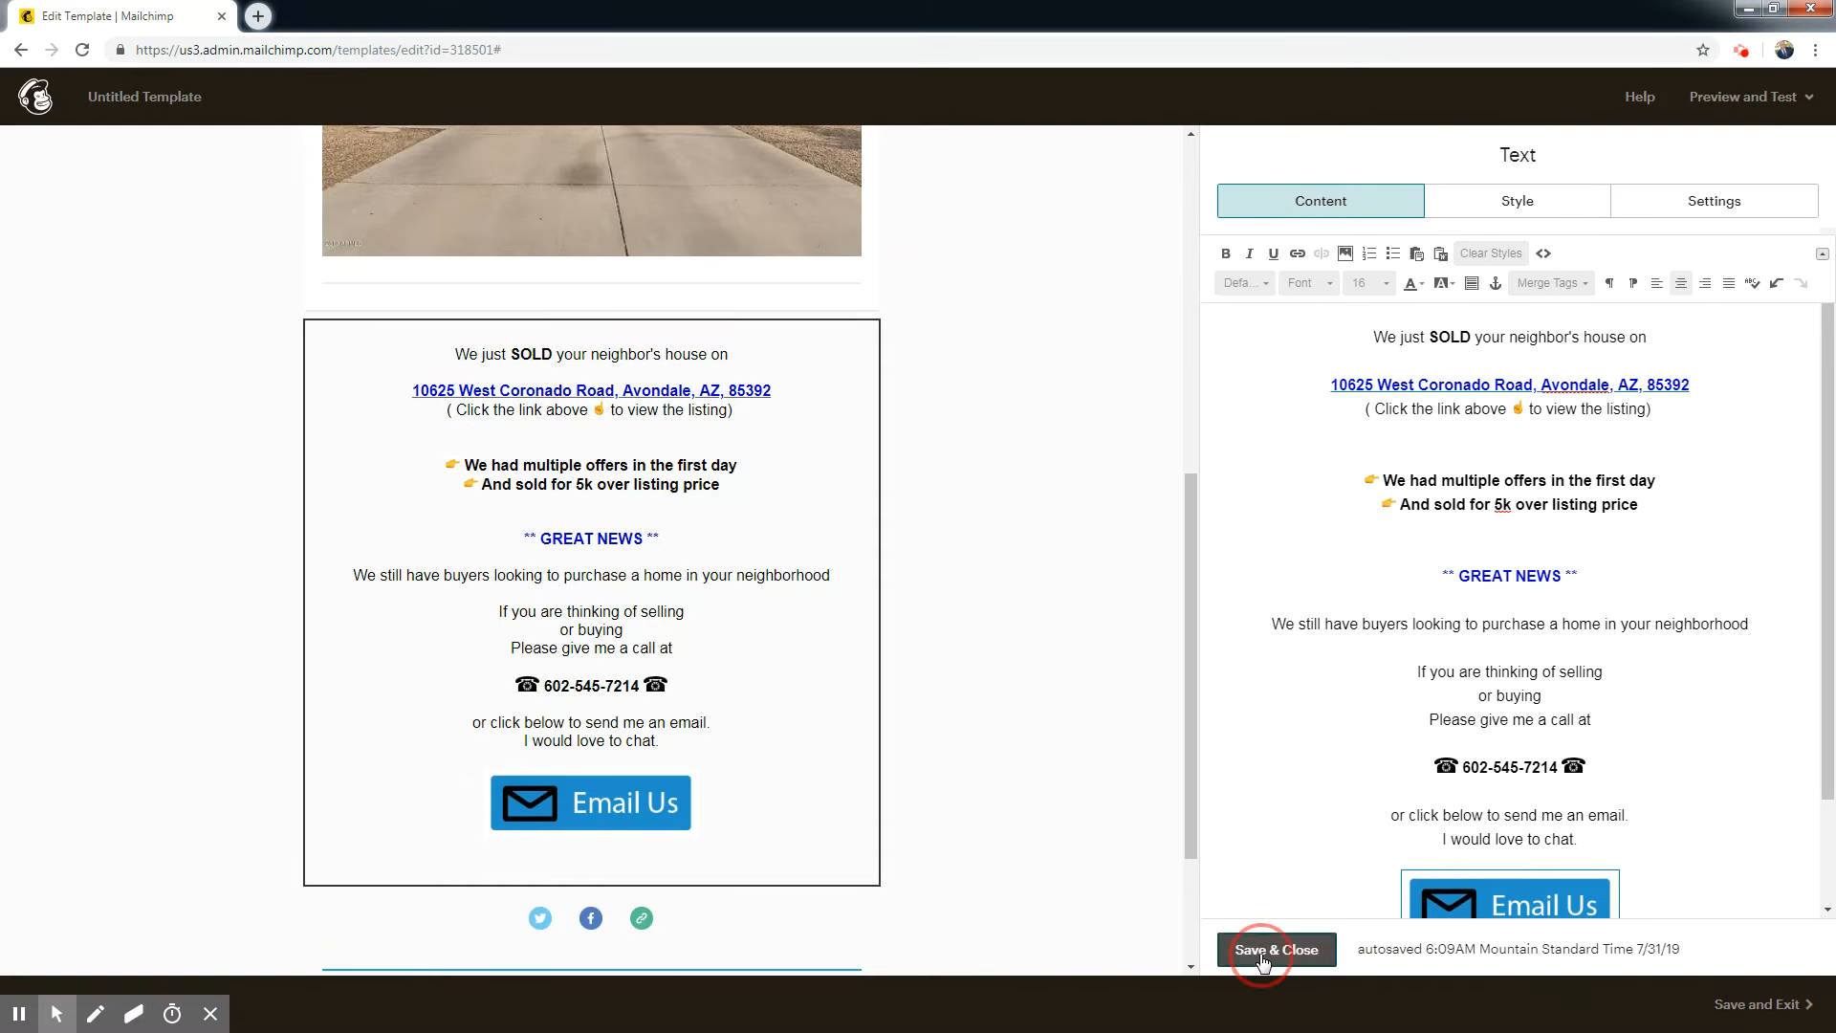
Add a Divider block directly below the text block with the Email Us image and save it.
mouse_move(1190, 532)
left_mouse_down()
mouse_move(1197, 259)
mouse_move(1188, 525)
left_mouse_up()
left_click_drag(1495, 266, 762, 867)
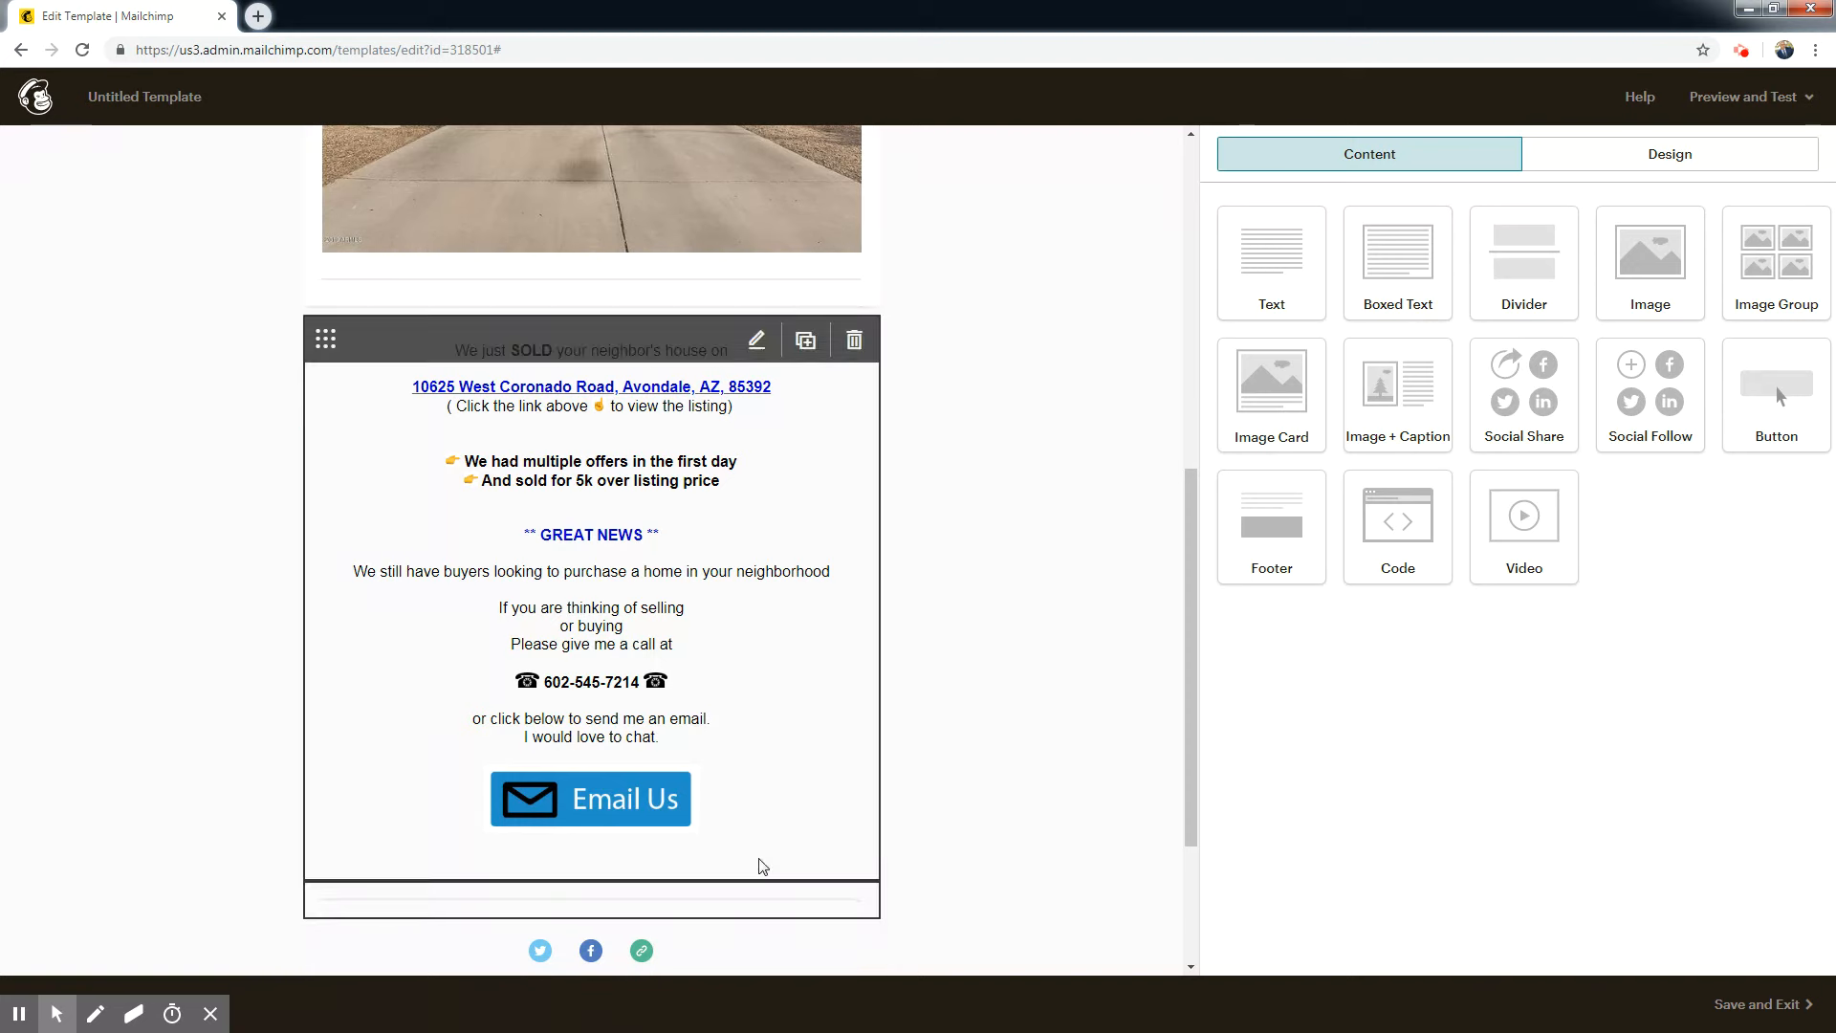
left_click_drag(1188, 553, 1172, 681)
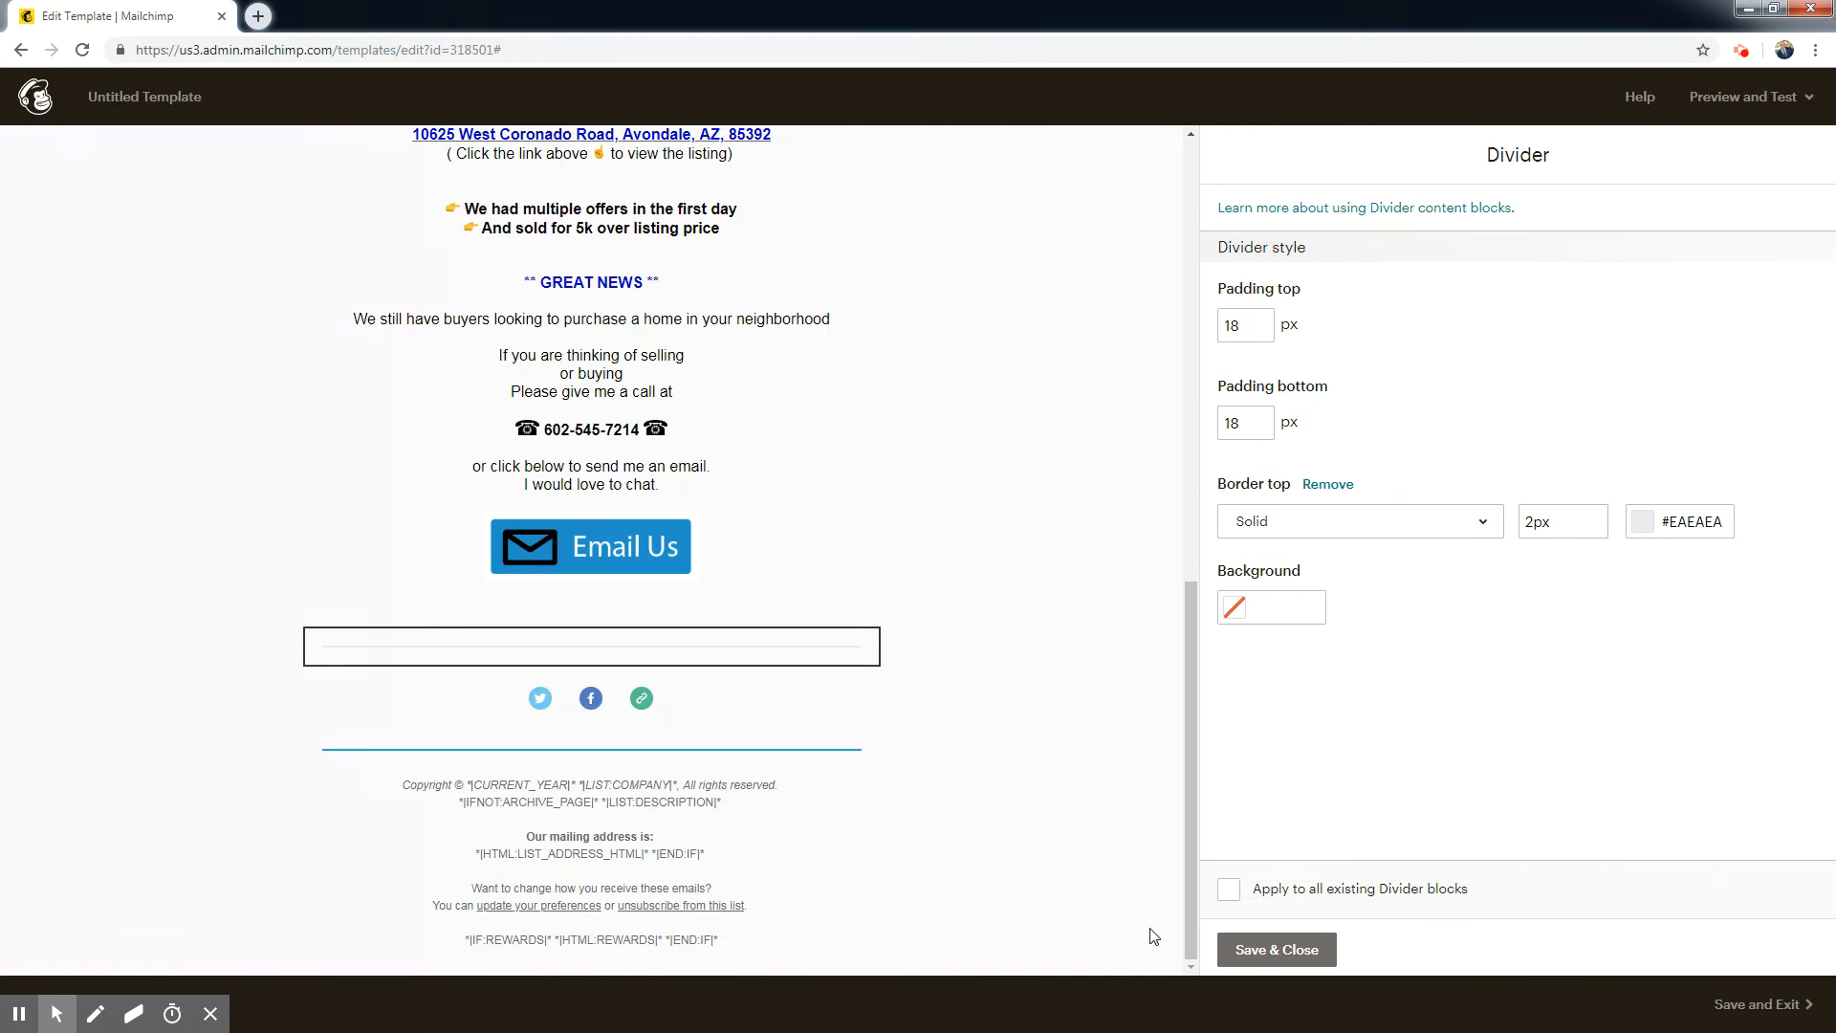
left_click(1302, 960)
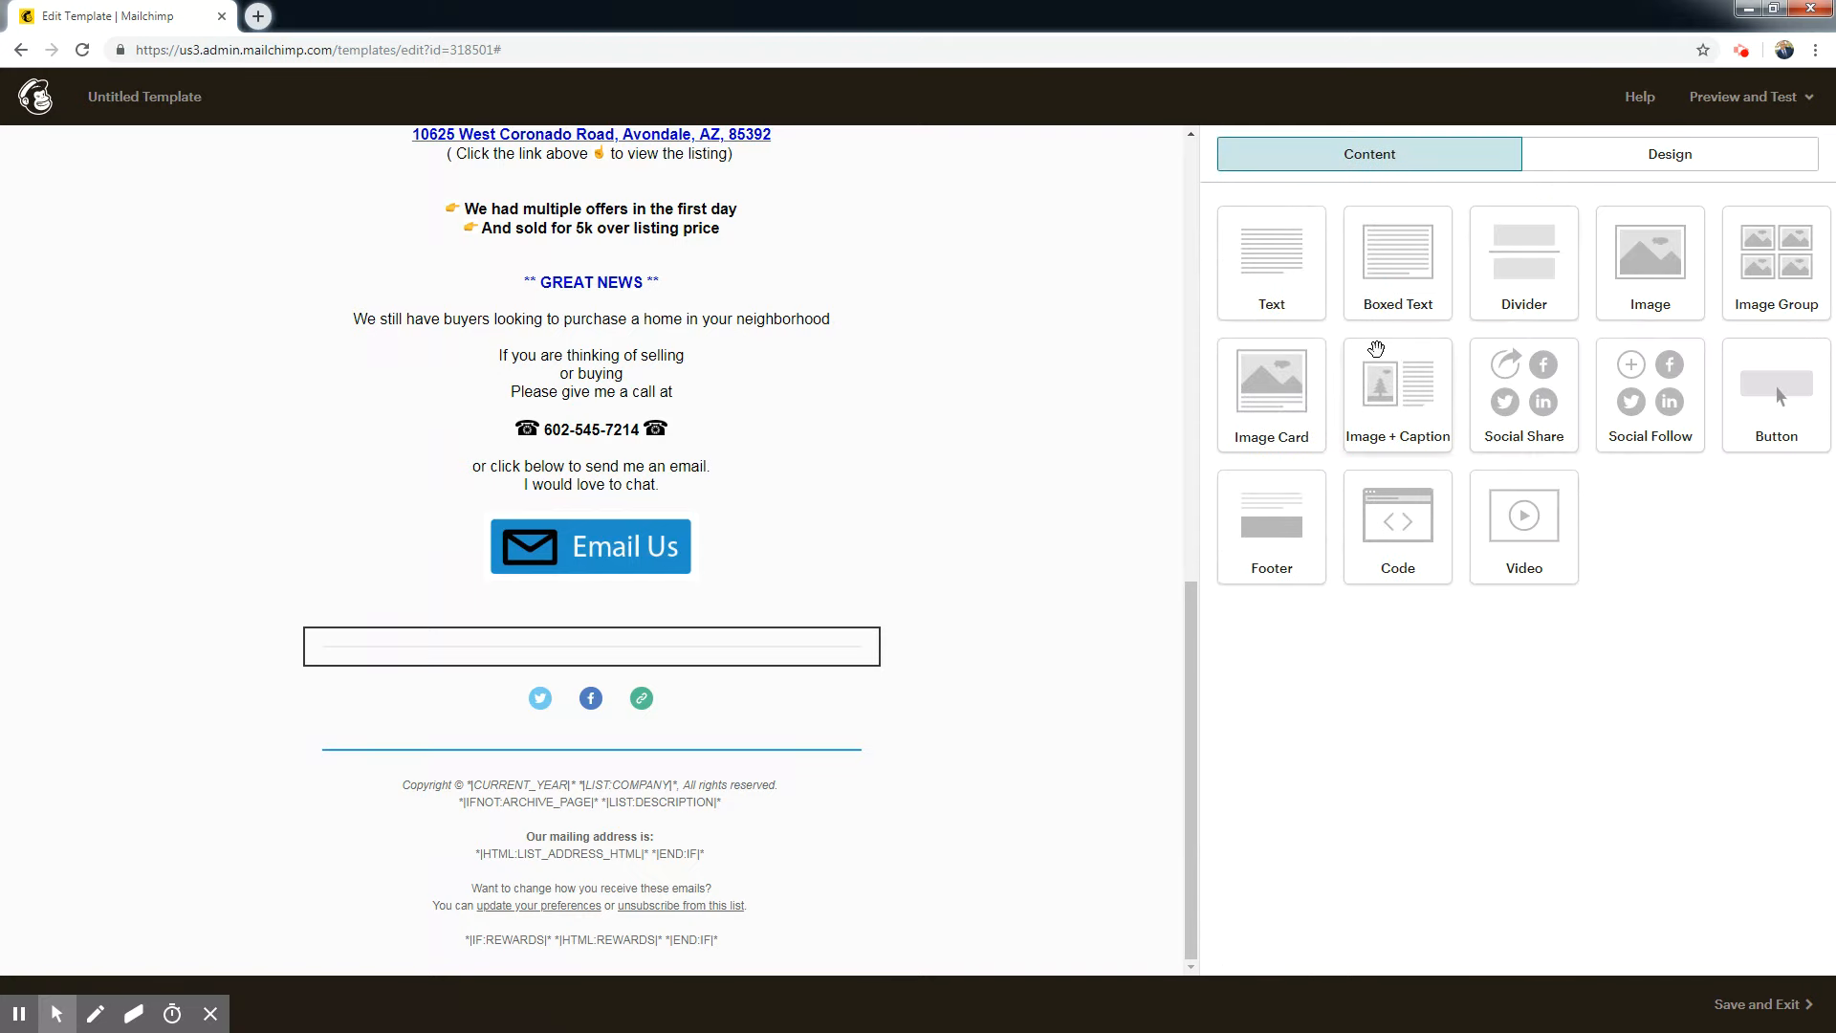
Add an Image block below the new divider and fill it with the agent's email signature image from the uploaded files.
left_click_drag(1659, 270, 687, 681)
left_click(1338, 275)
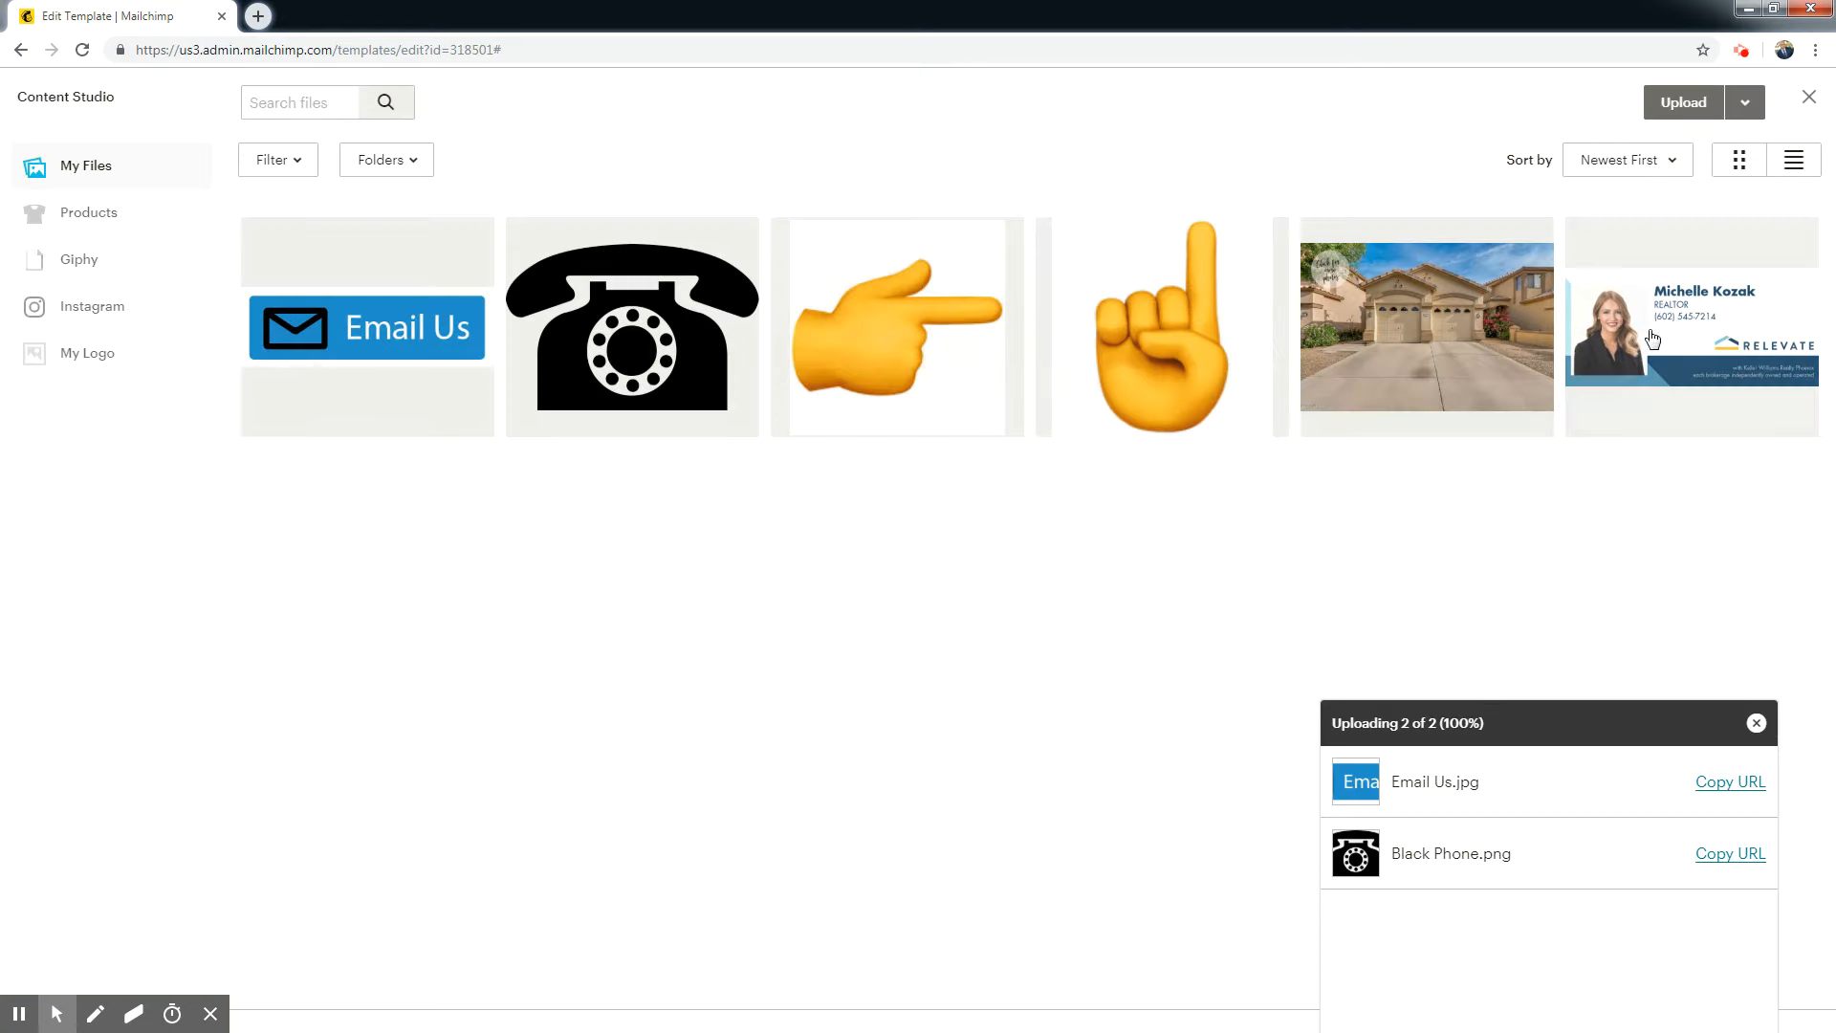
left_click(1728, 102)
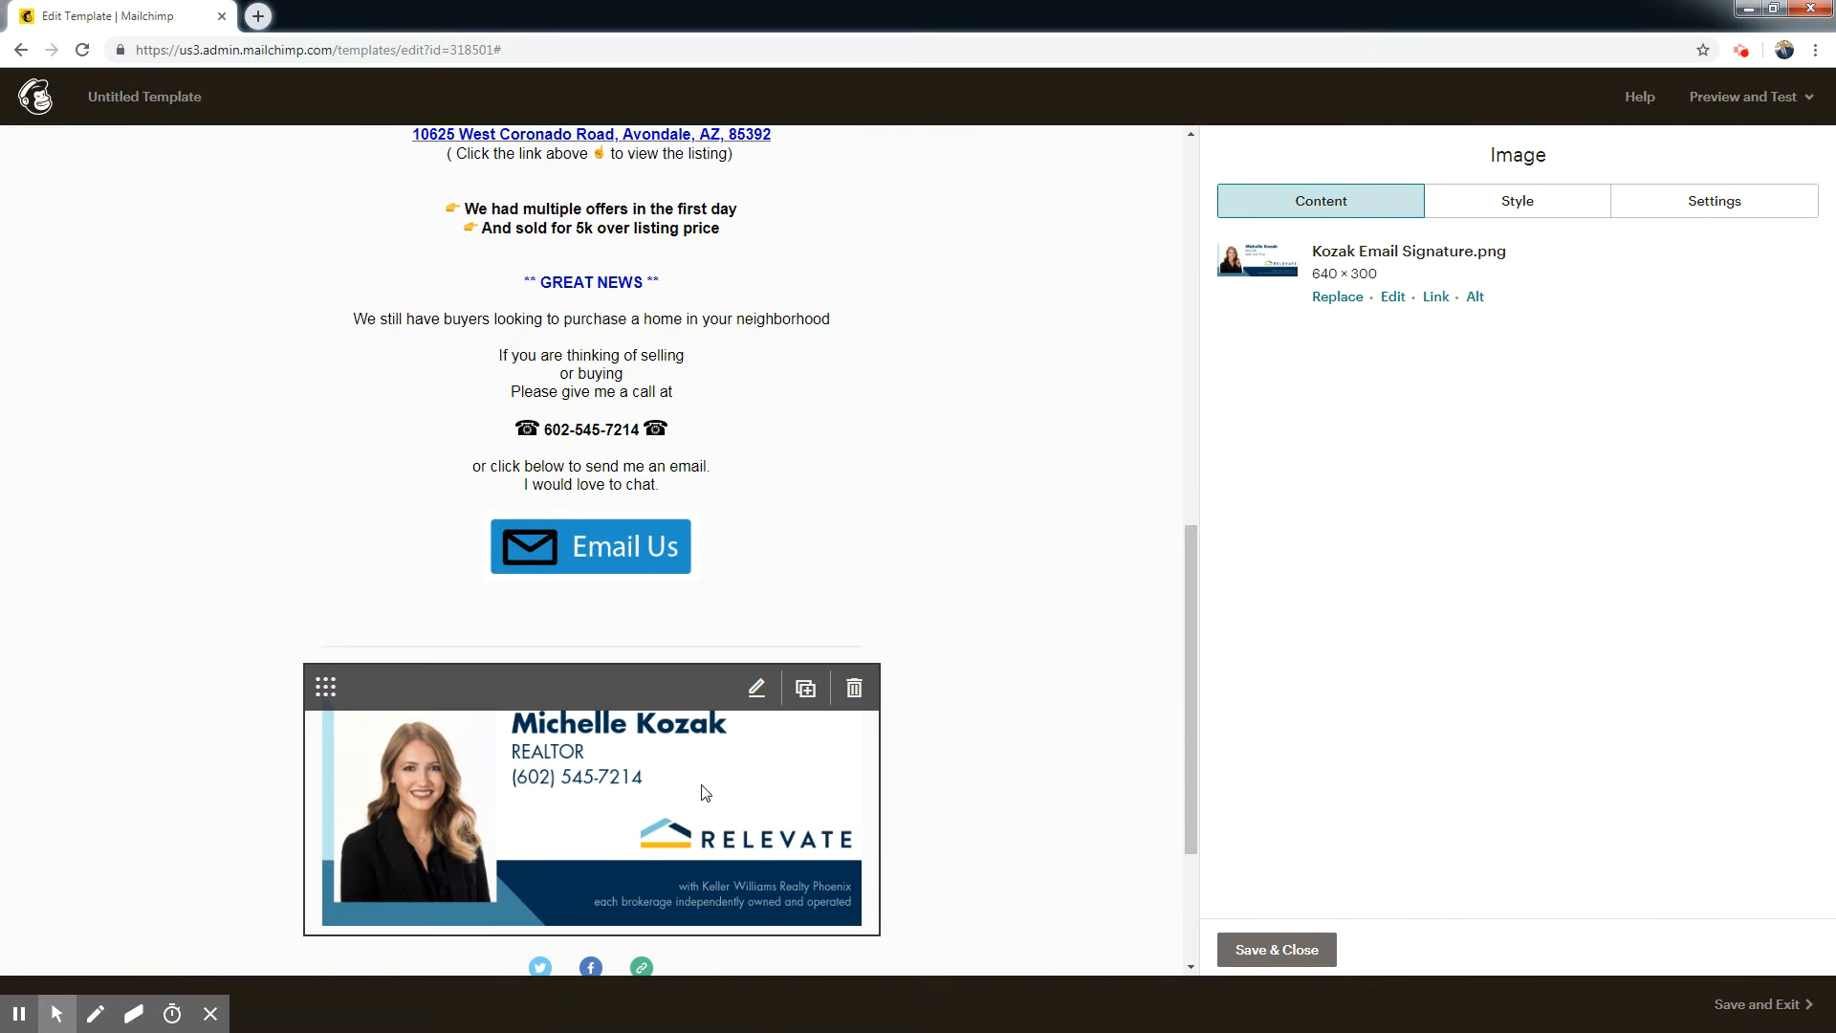
Link the email signature image to the agent's website by pasting its copied web address.
left_click(1436, 297)
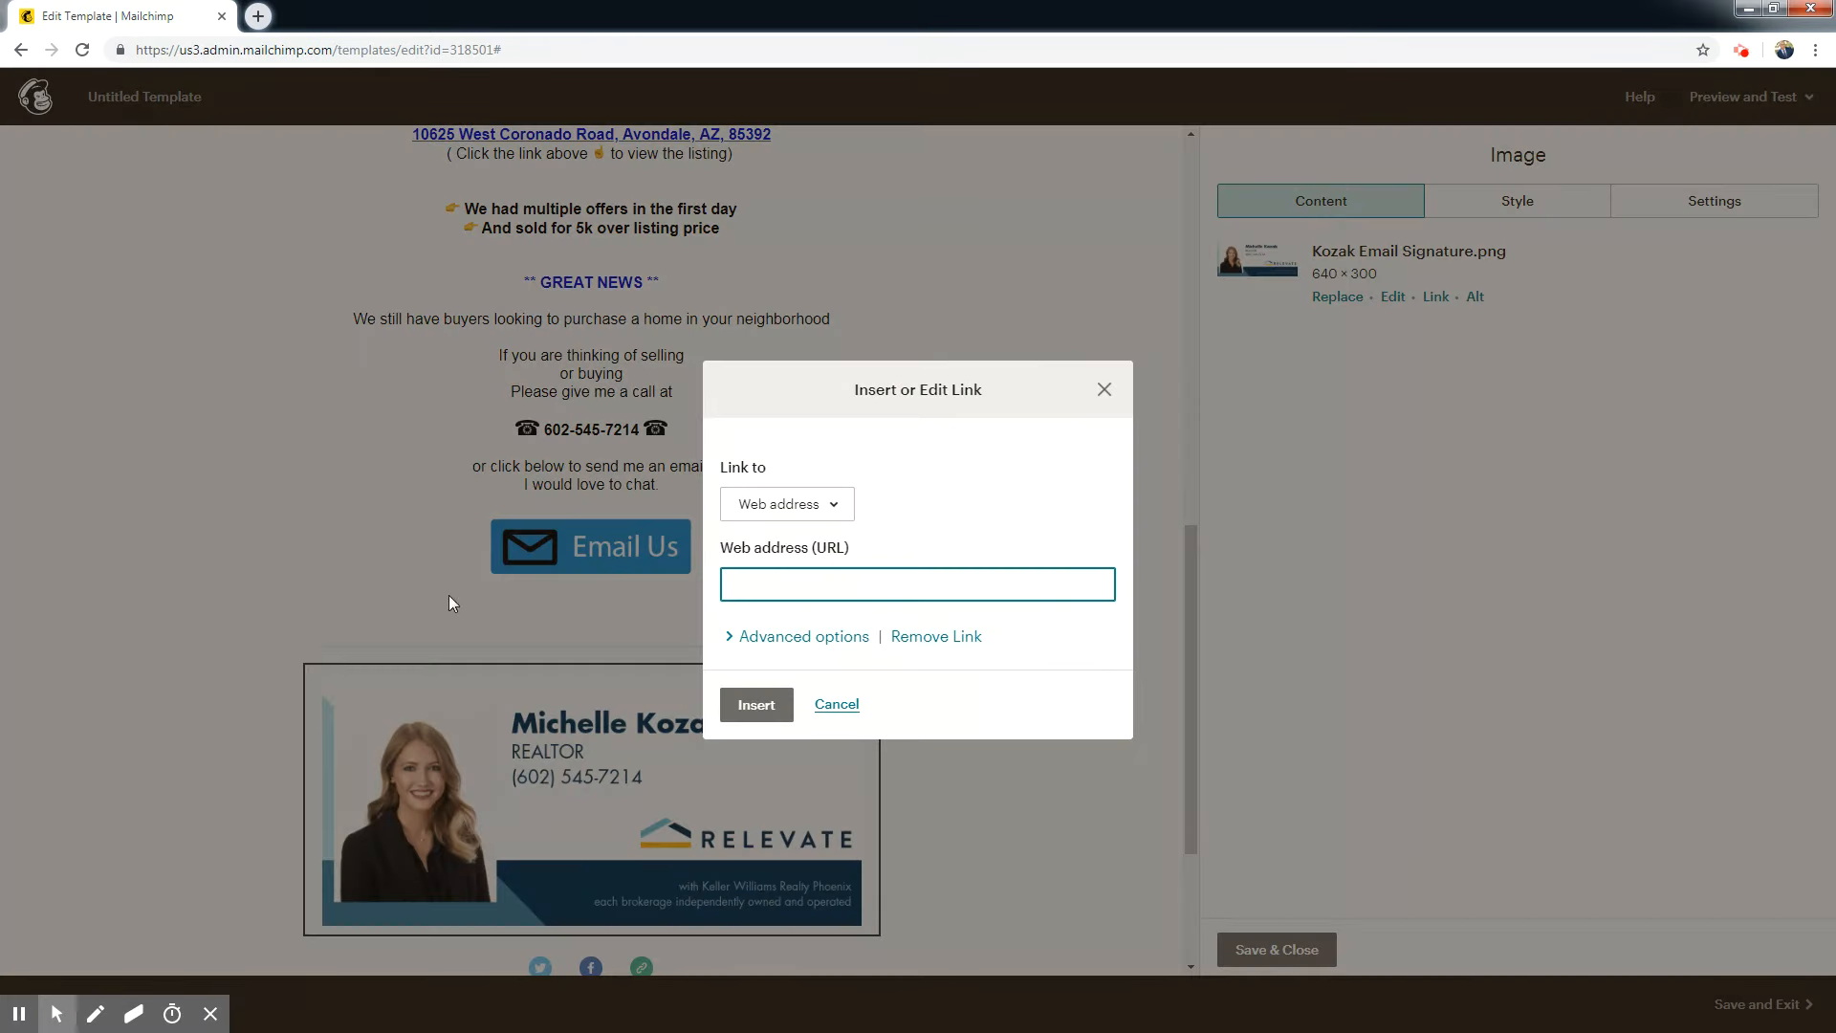
type("http://")
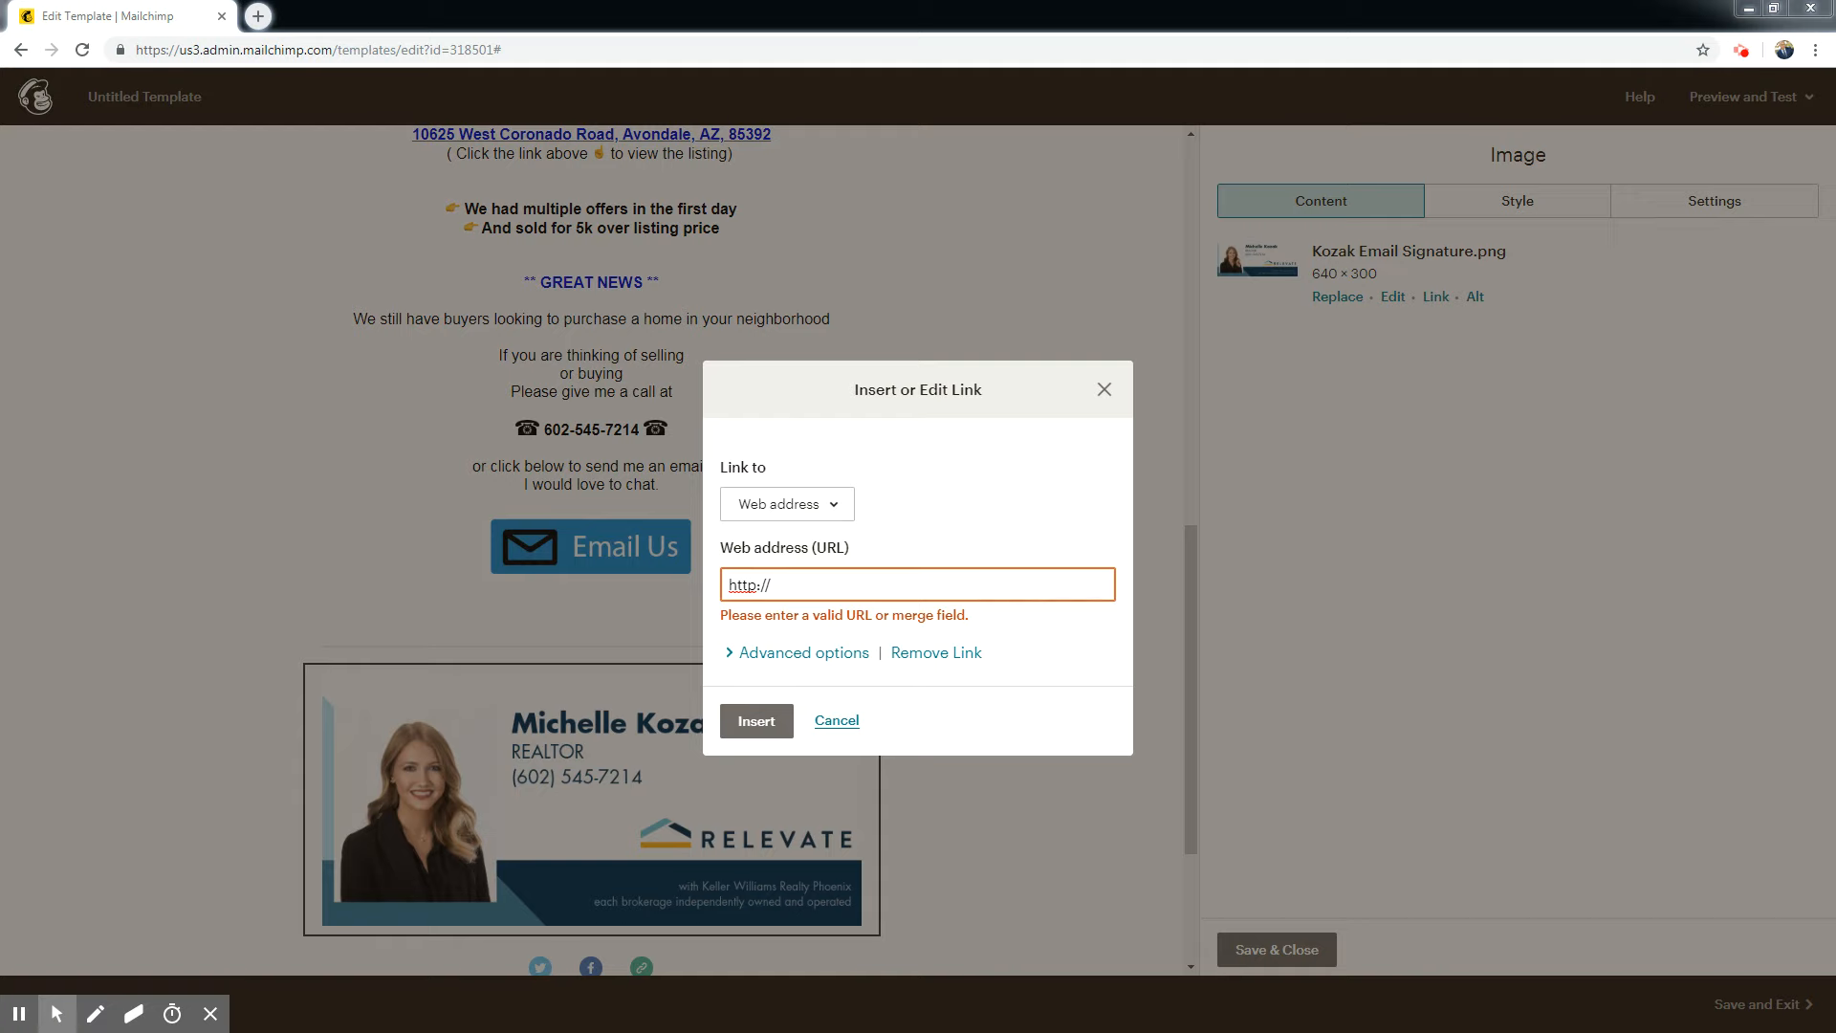
key("BackSpace")
key("BackSpace")
key("BackSpace")
key("BackSpace")
key("BackSpace")
key("BackSpace")
right_click(786, 585)
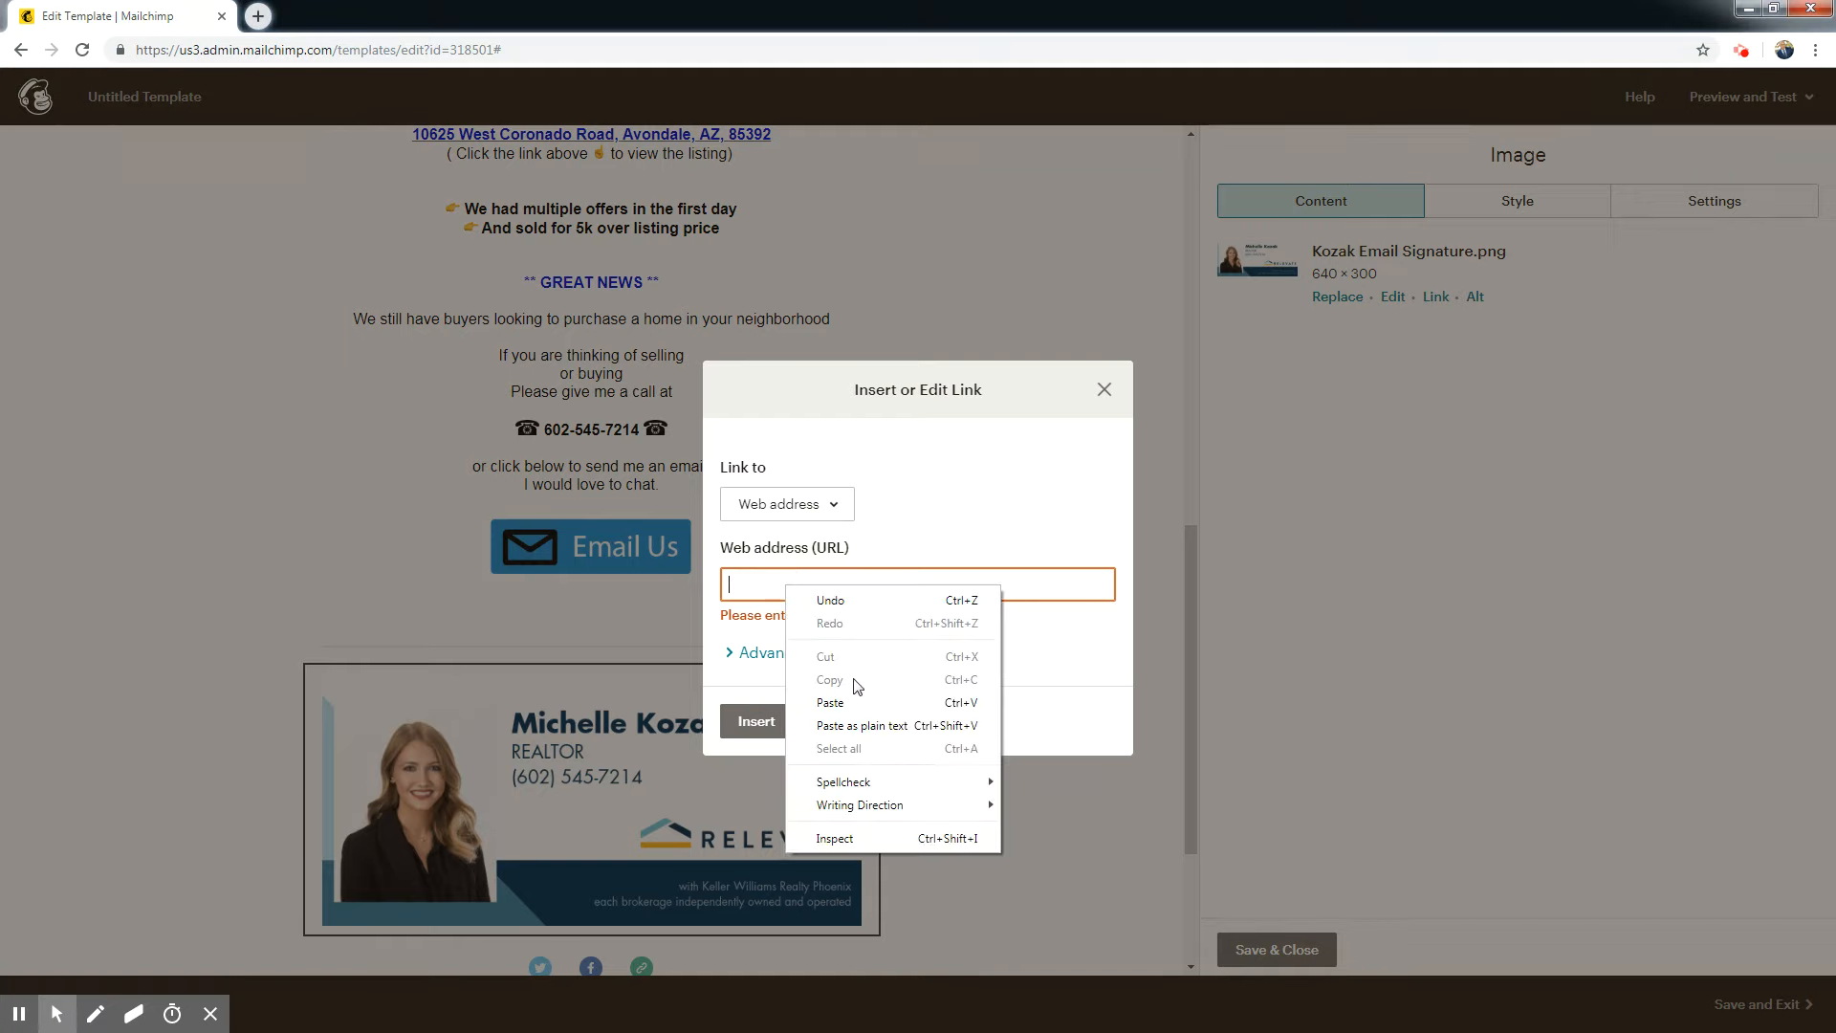
left_click(830, 703)
left_click(762, 724)
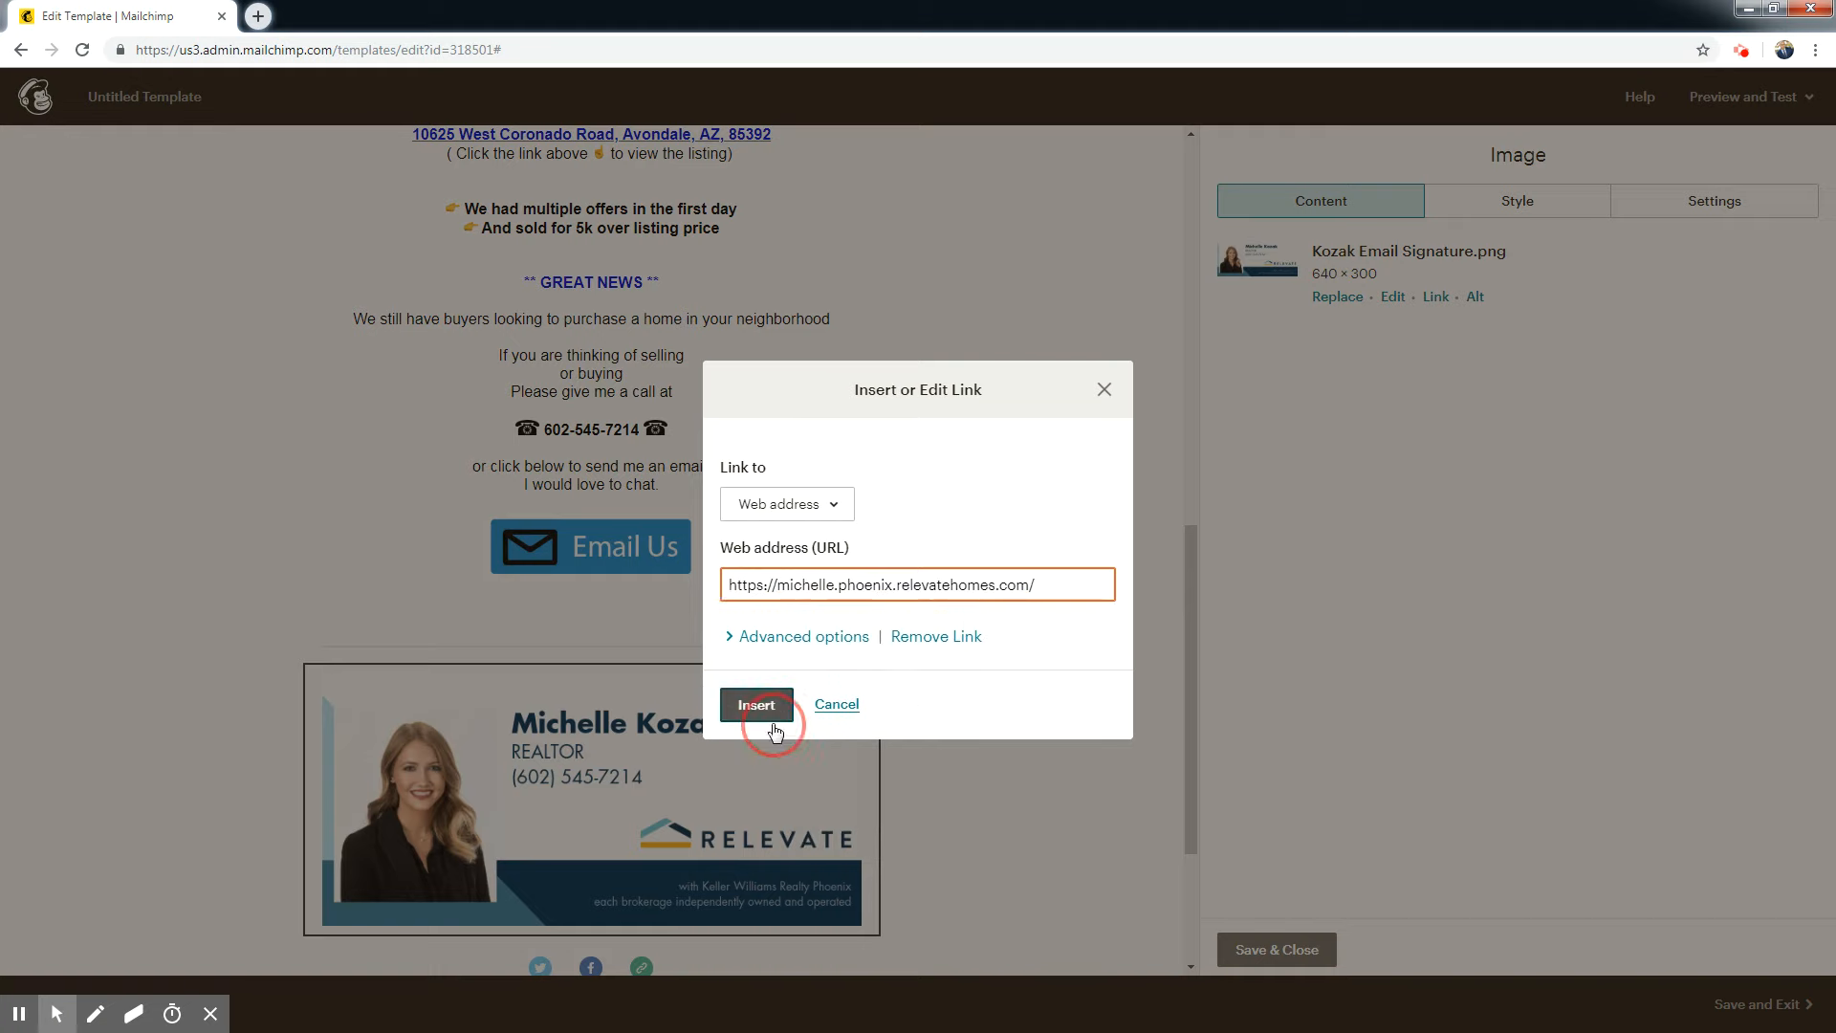
left_click(755, 704)
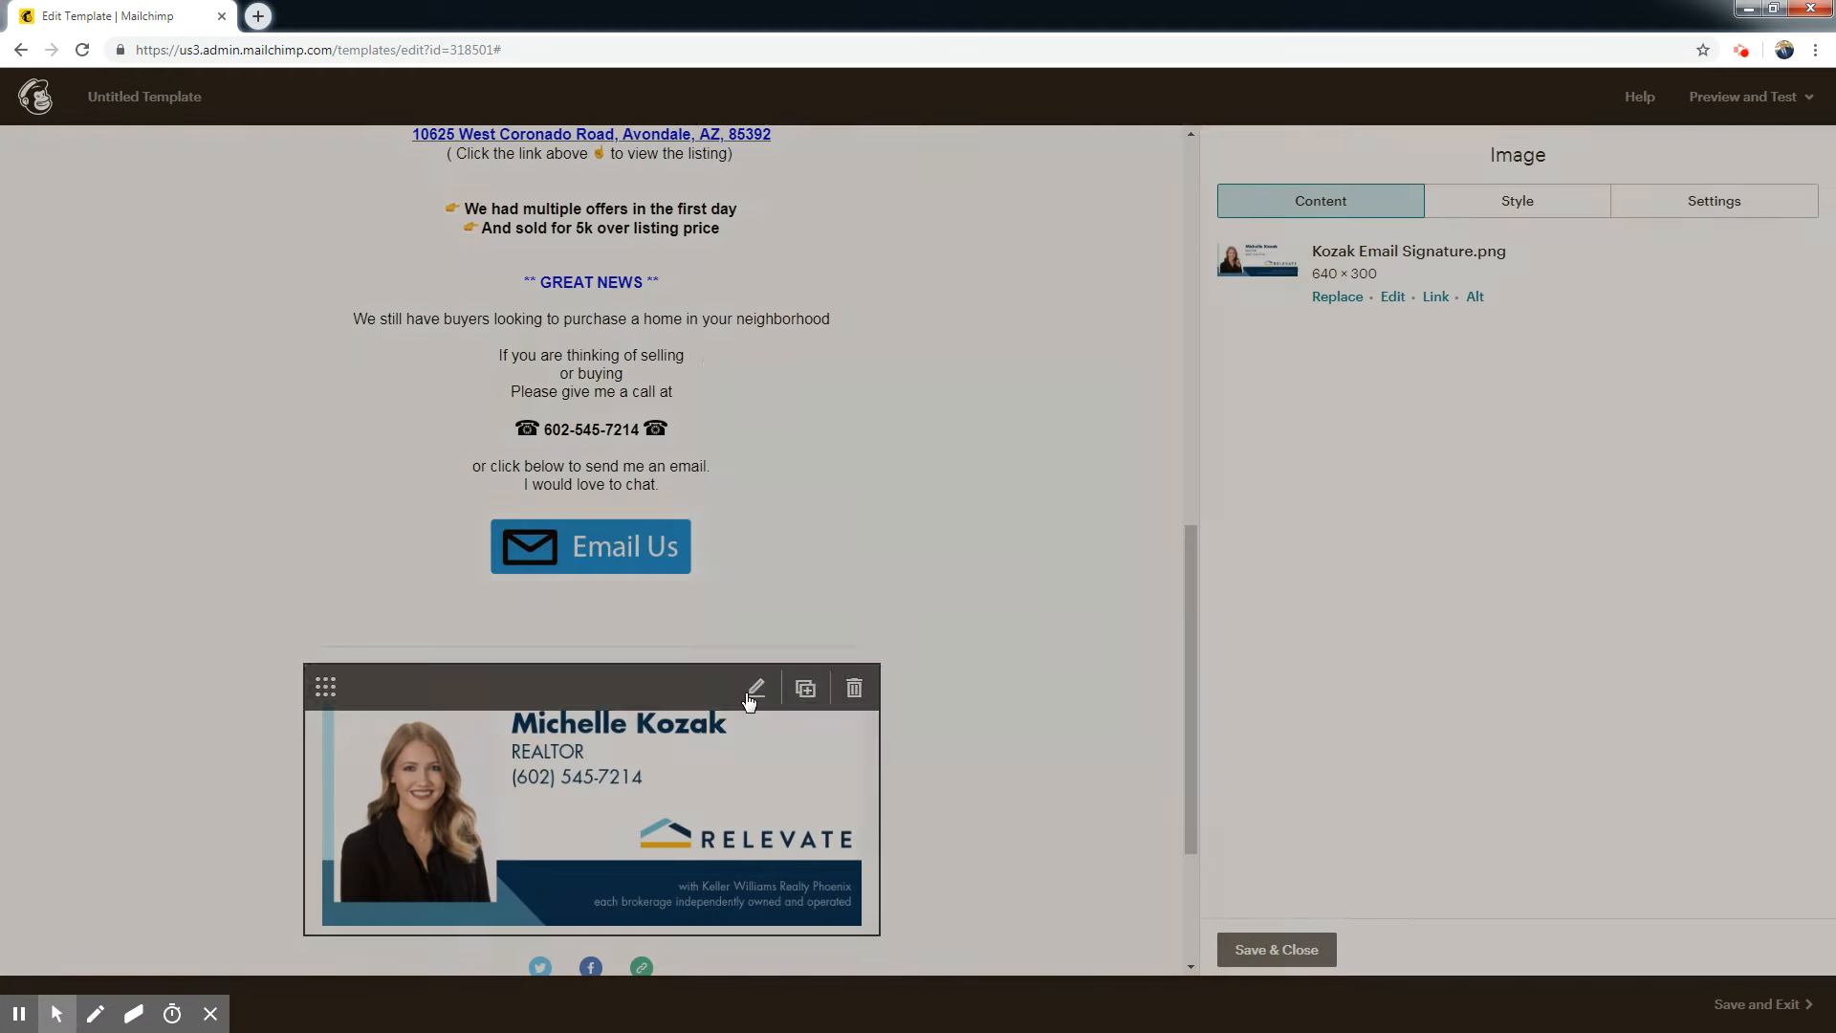
Delete the divider block between the social icons and the copyright footer.
left_click_drag(1186, 692, 1178, 800)
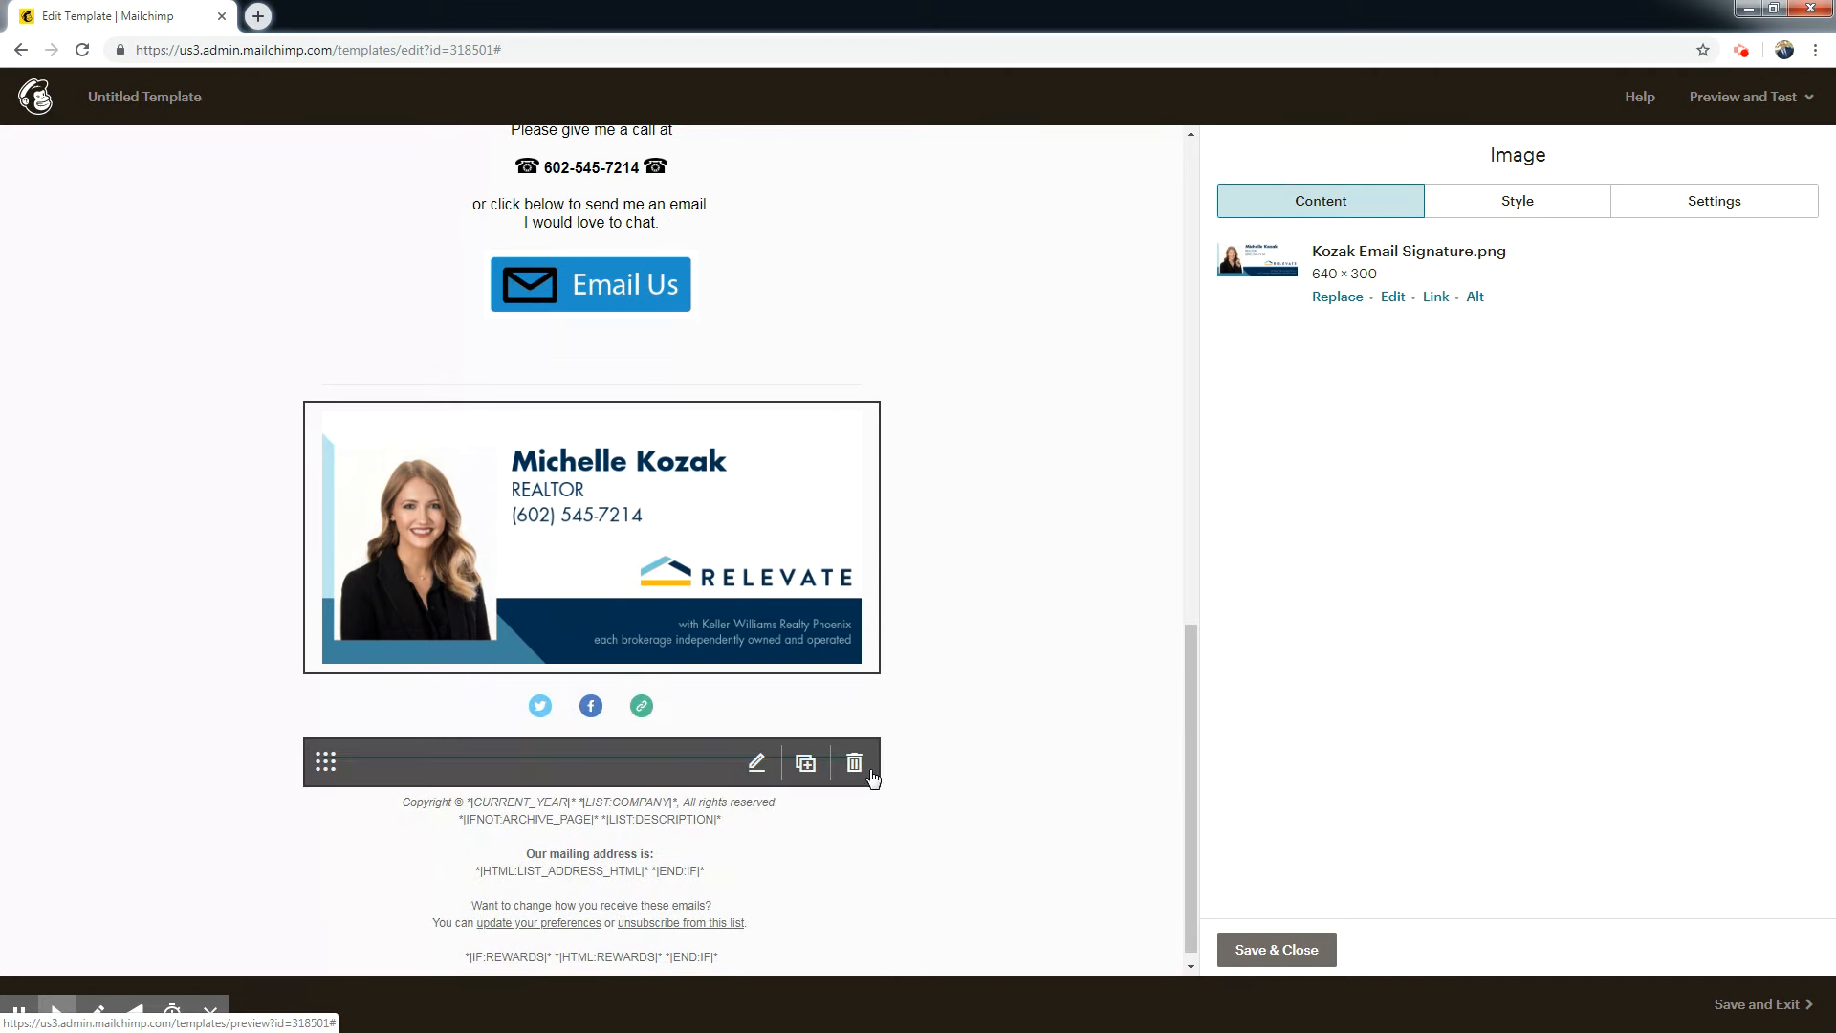
left_click(855, 765)
left_click(695, 629)
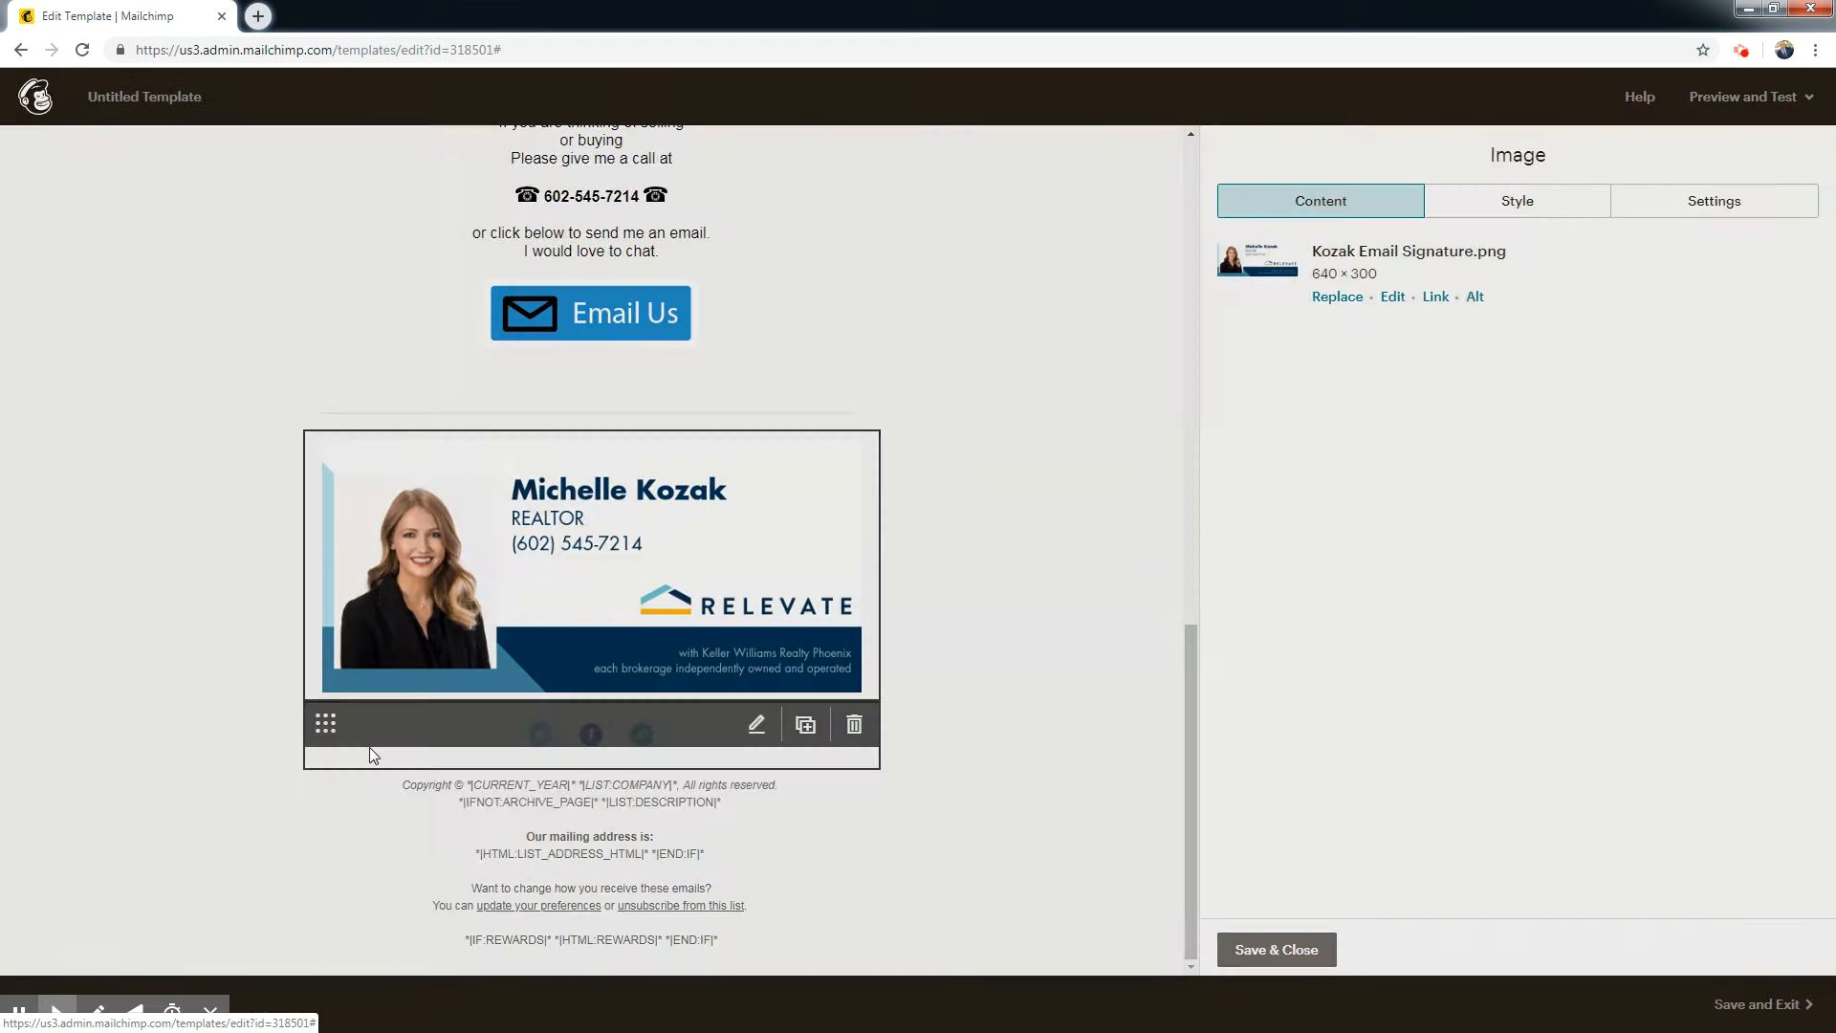
Change the Twitter service in the social follow block to Facebook and paste the agent's Facebook profile URL.
left_click(673, 758)
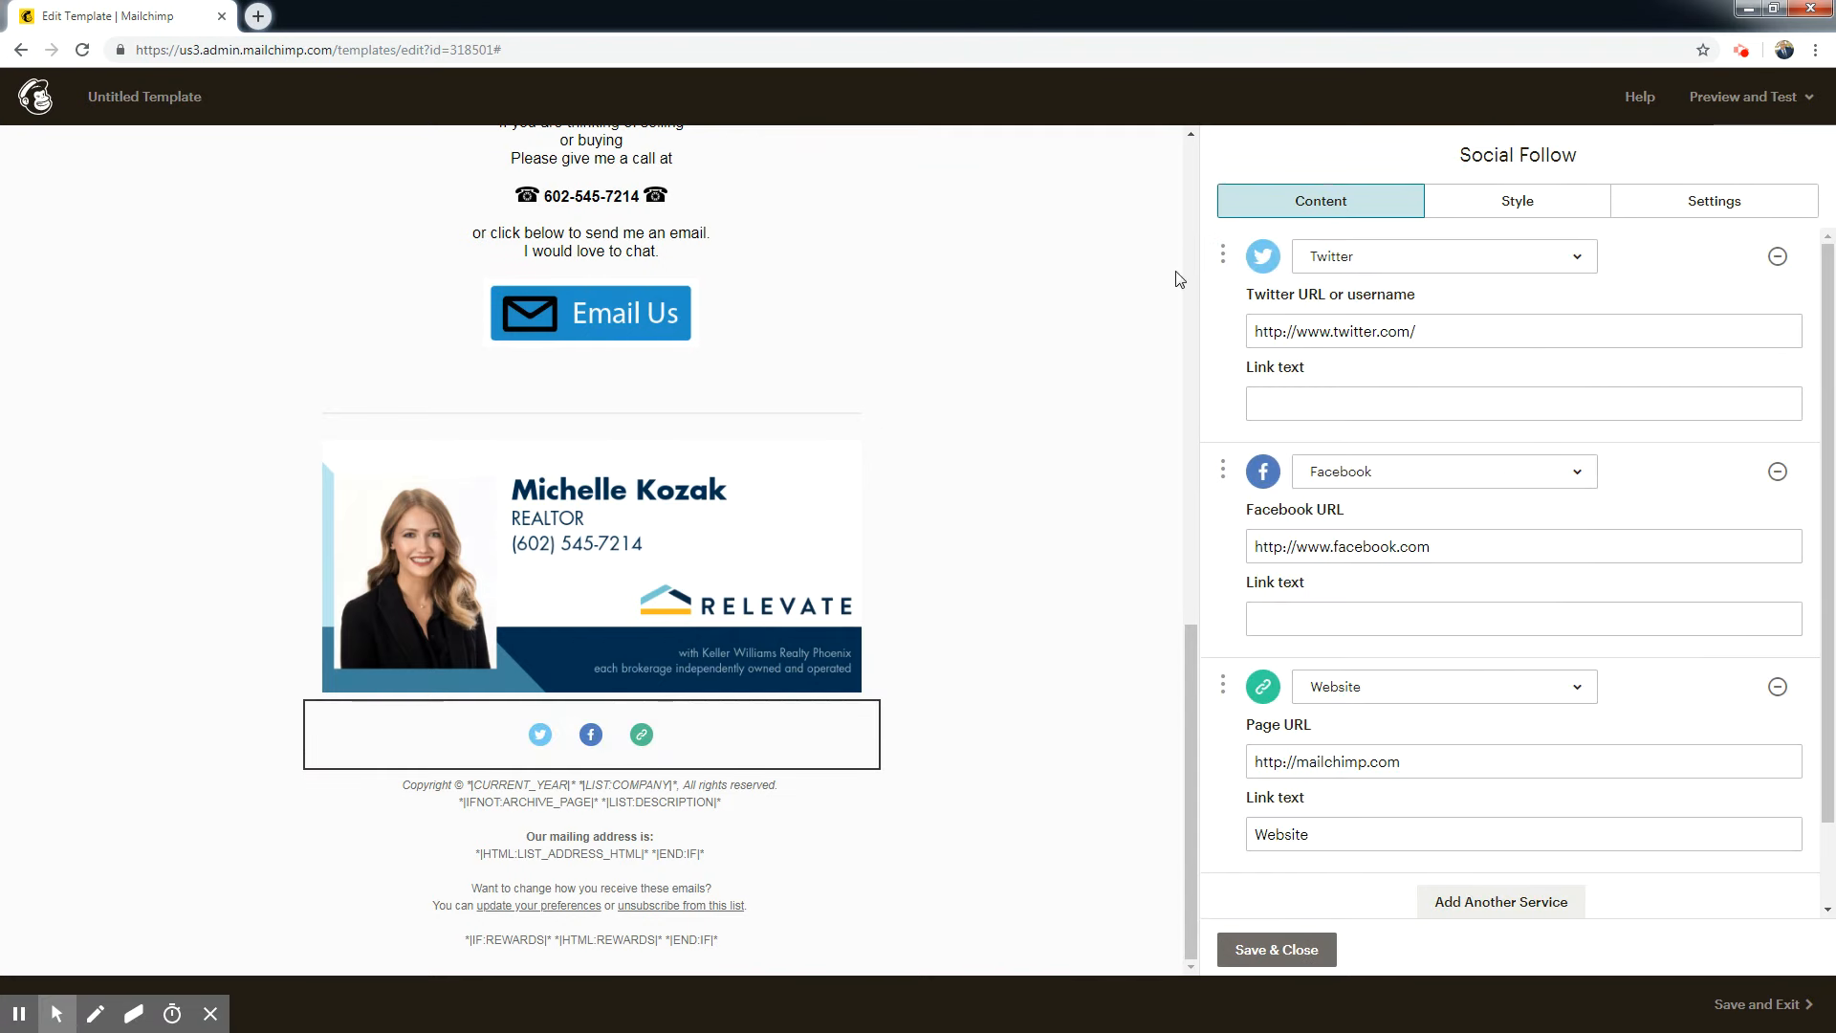
left_click(1568, 256)
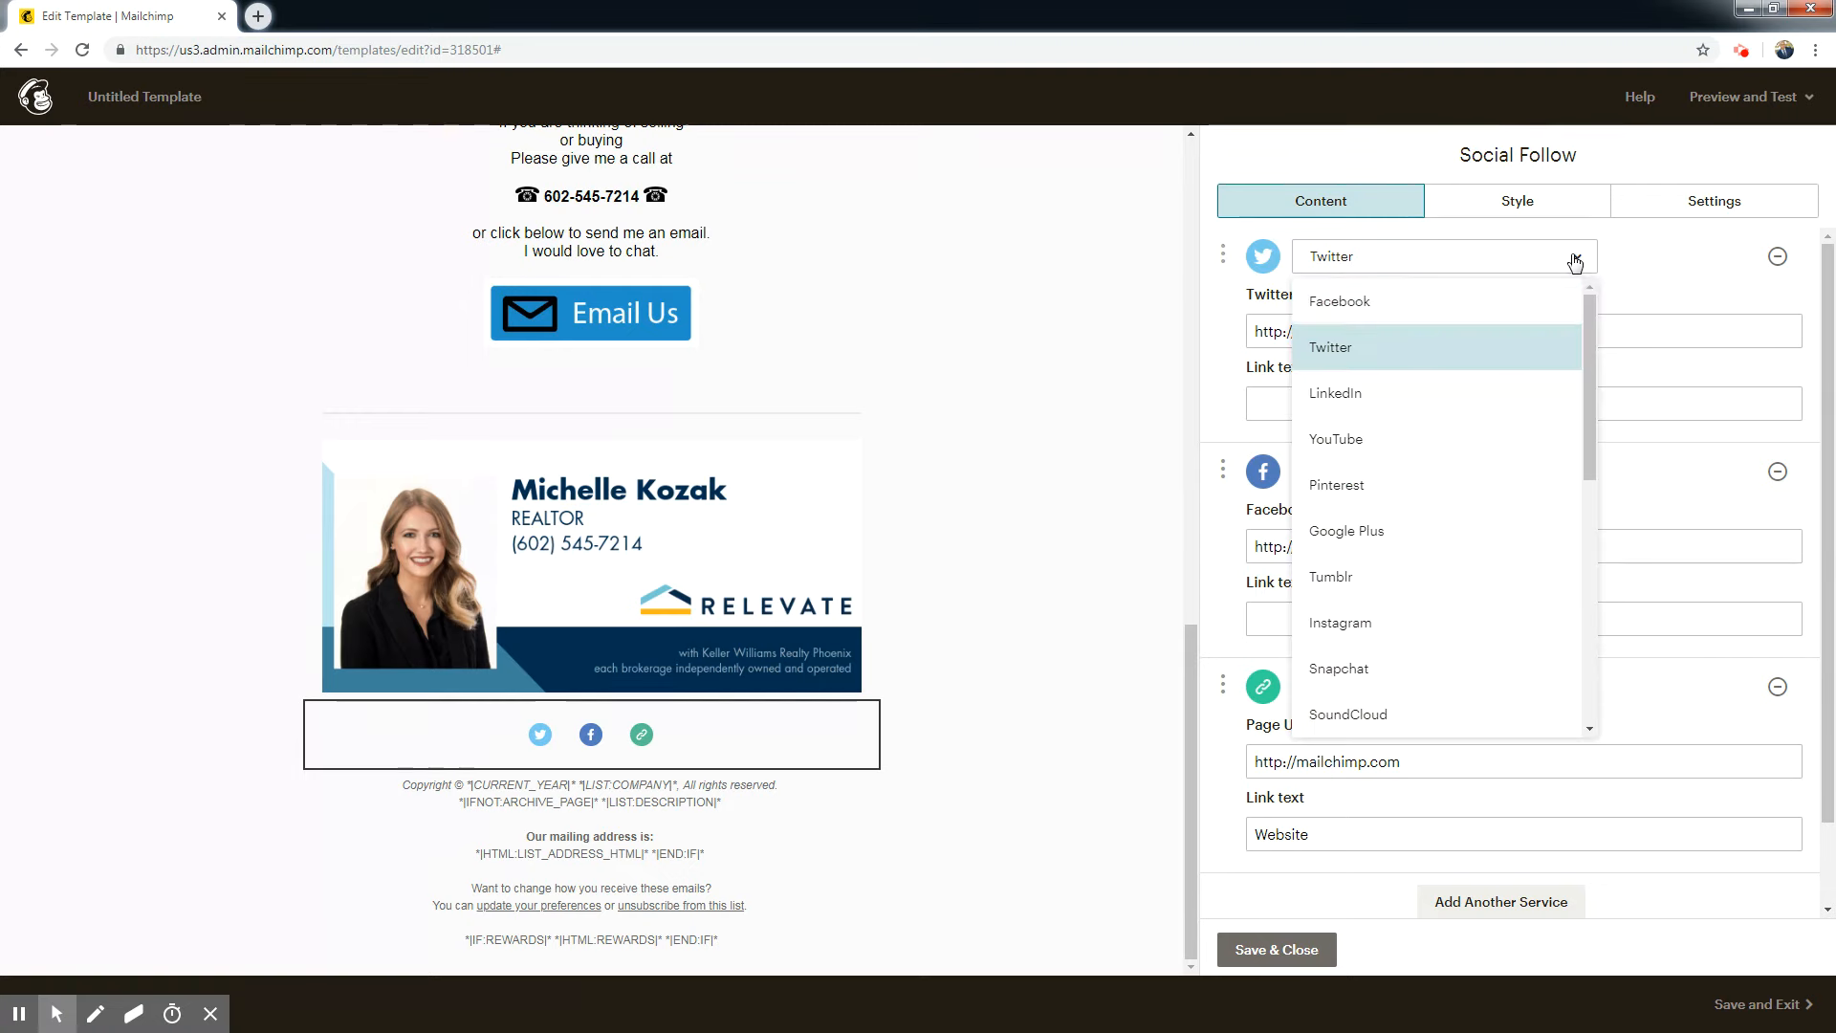
left_click(1340, 315)
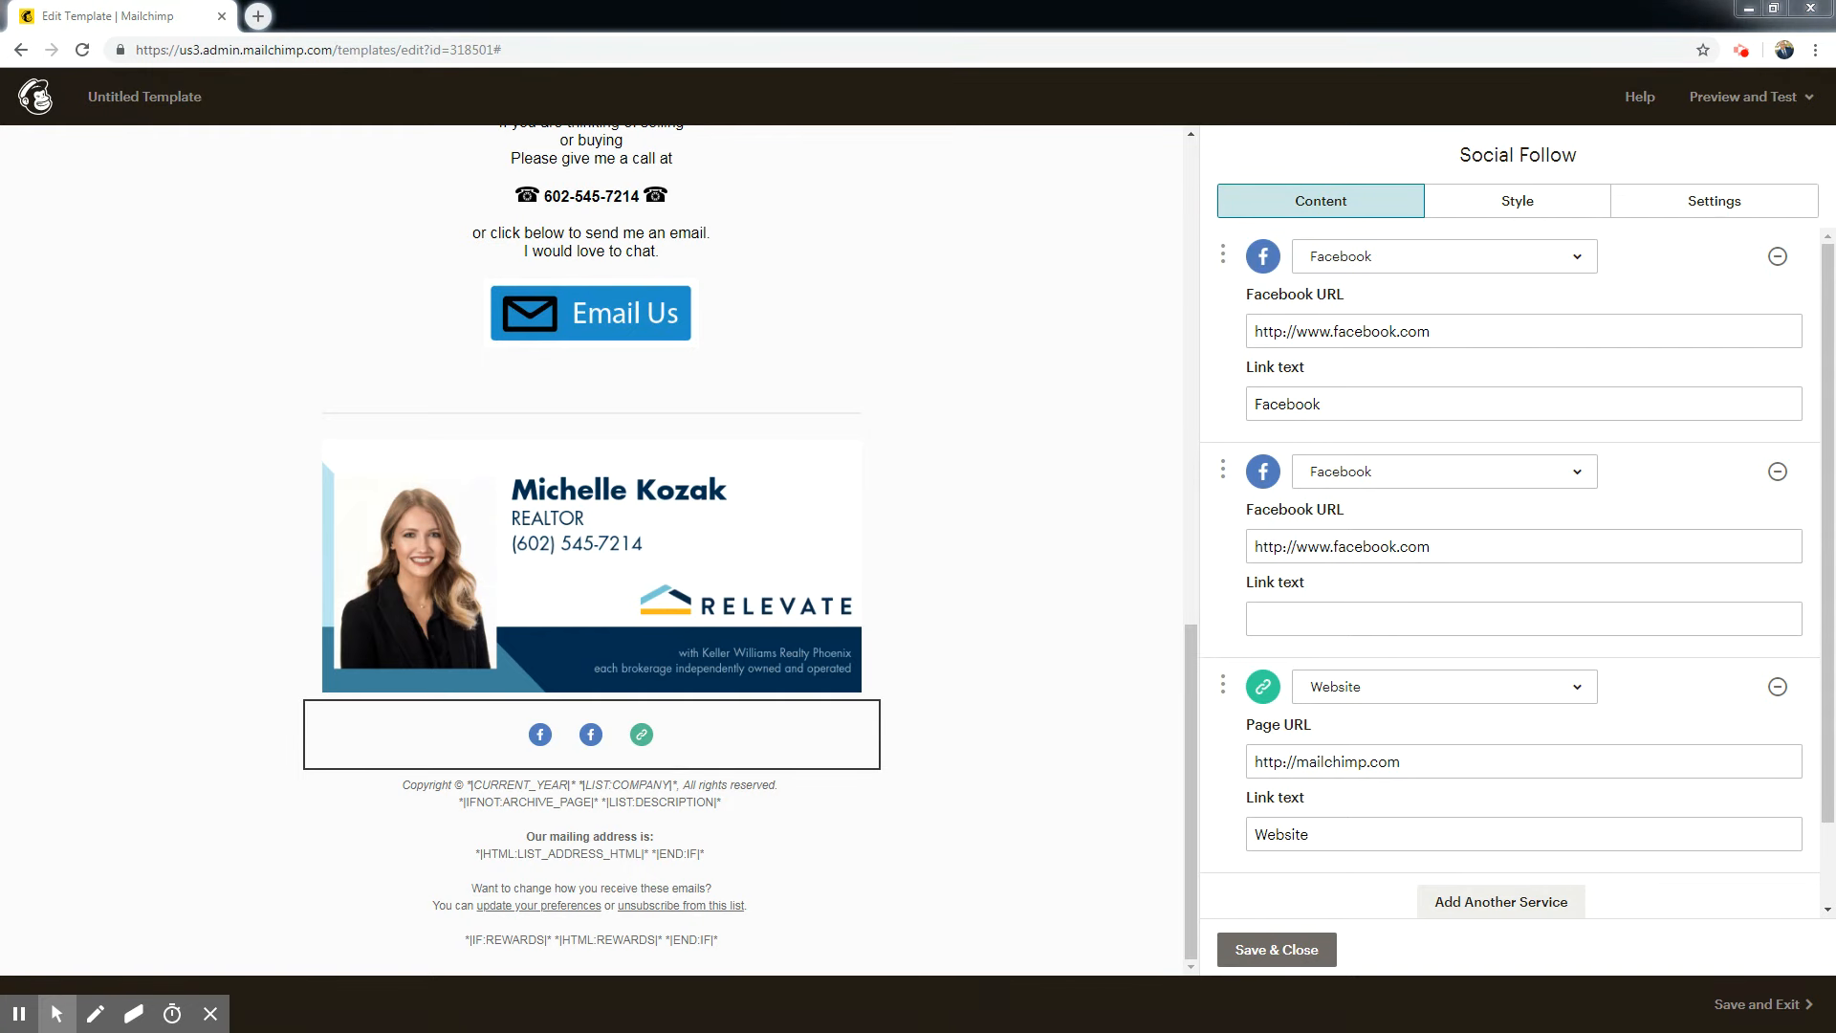
left_click(1450, 329)
key("ctrl+a")
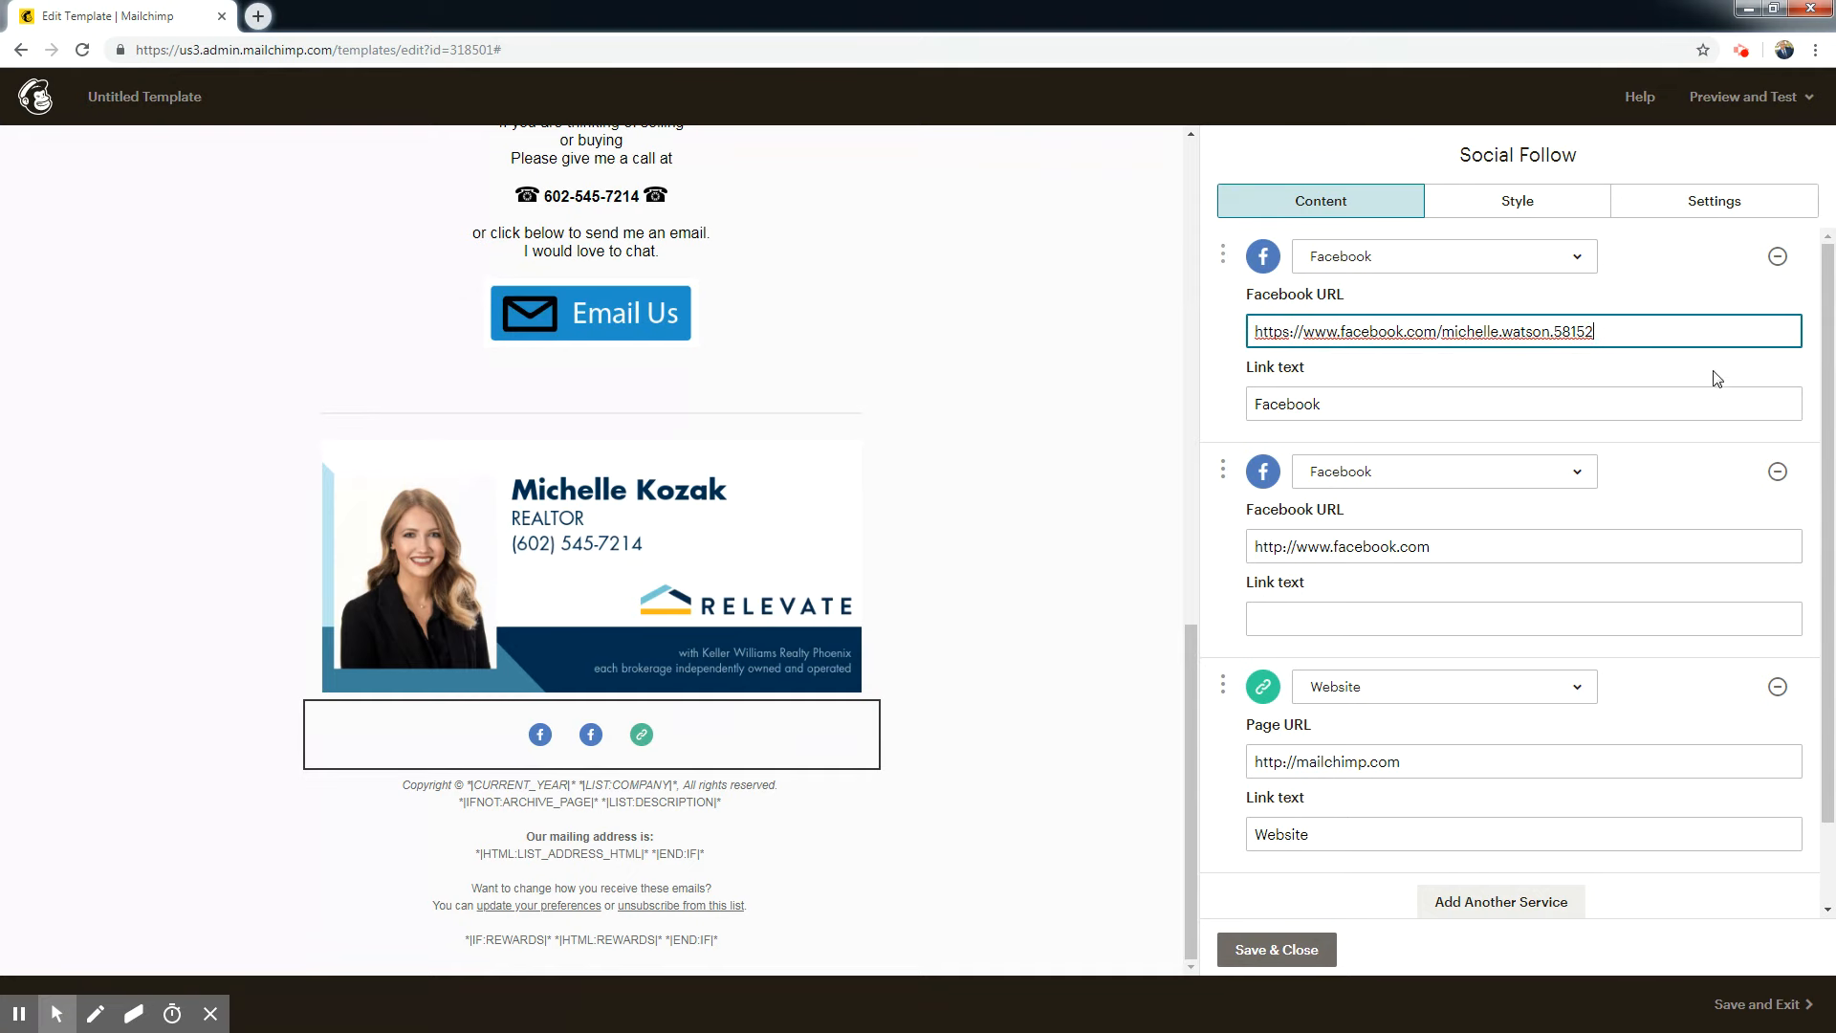
left_click(1525, 378)
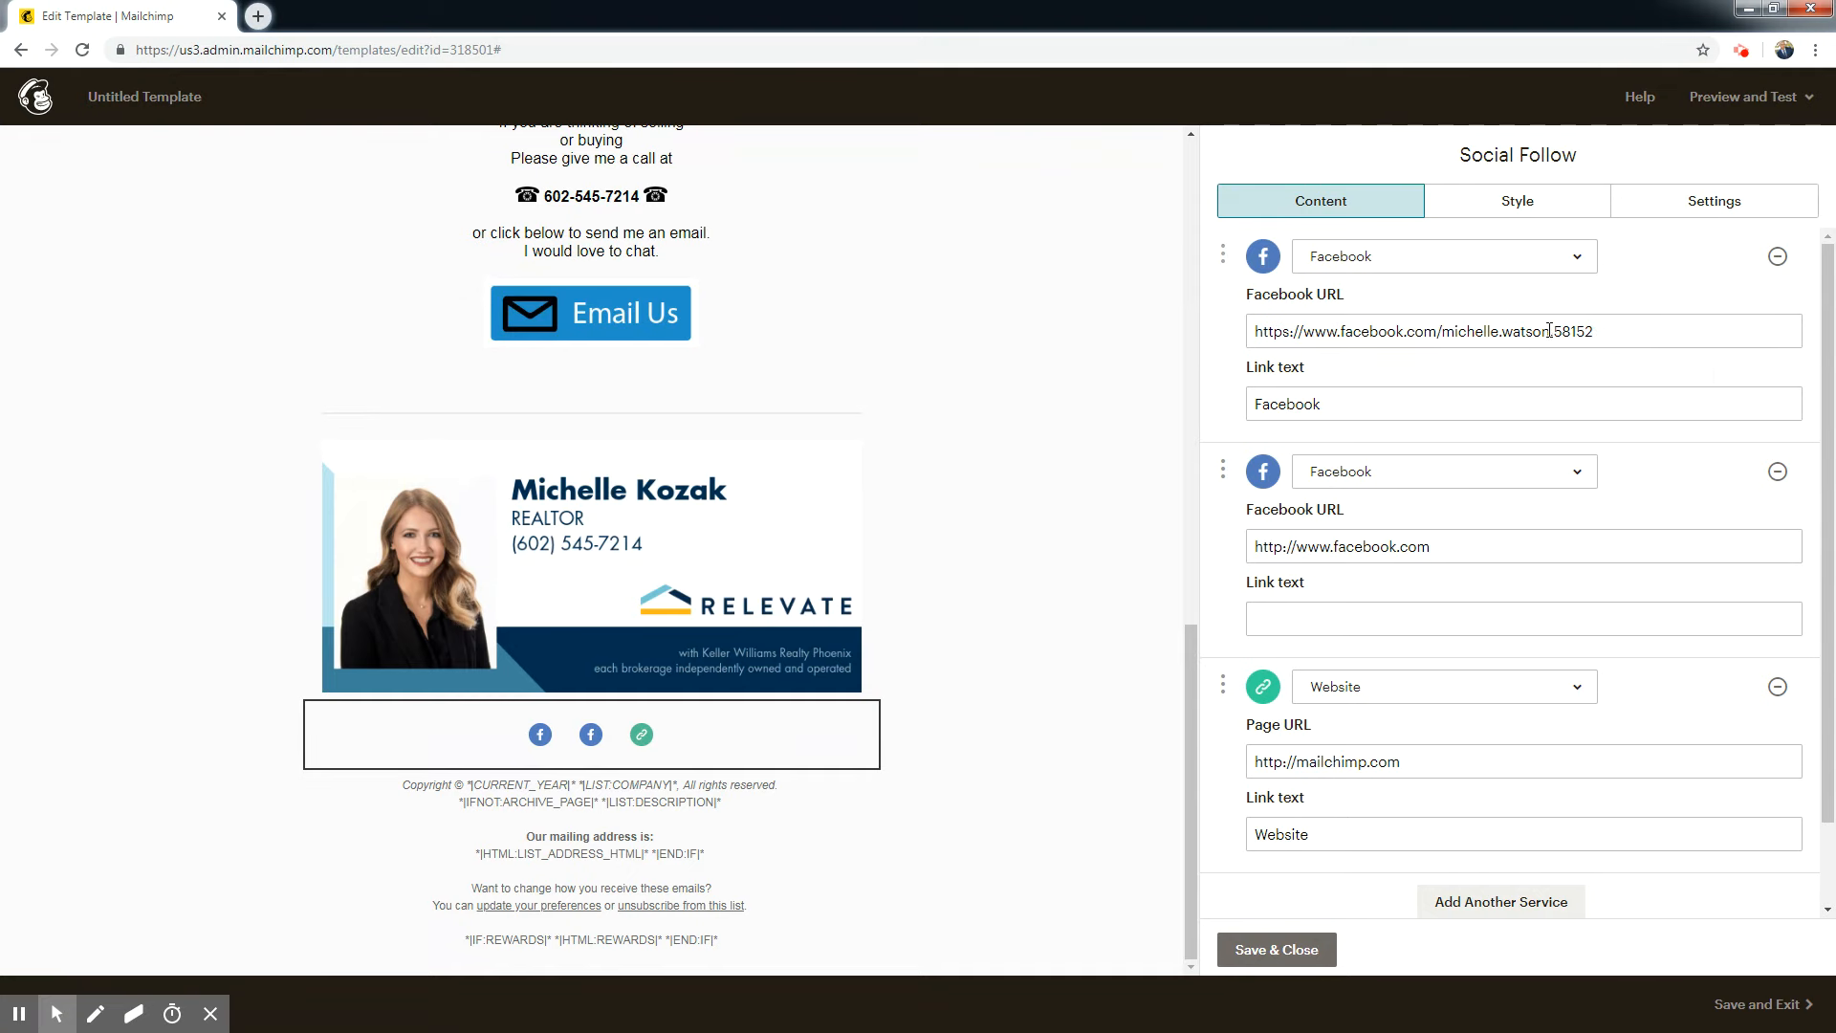
Change the second Facebook service in the social follow block to Instagram and paste the agent's Instagram profile URL.
left_click(1556, 478)
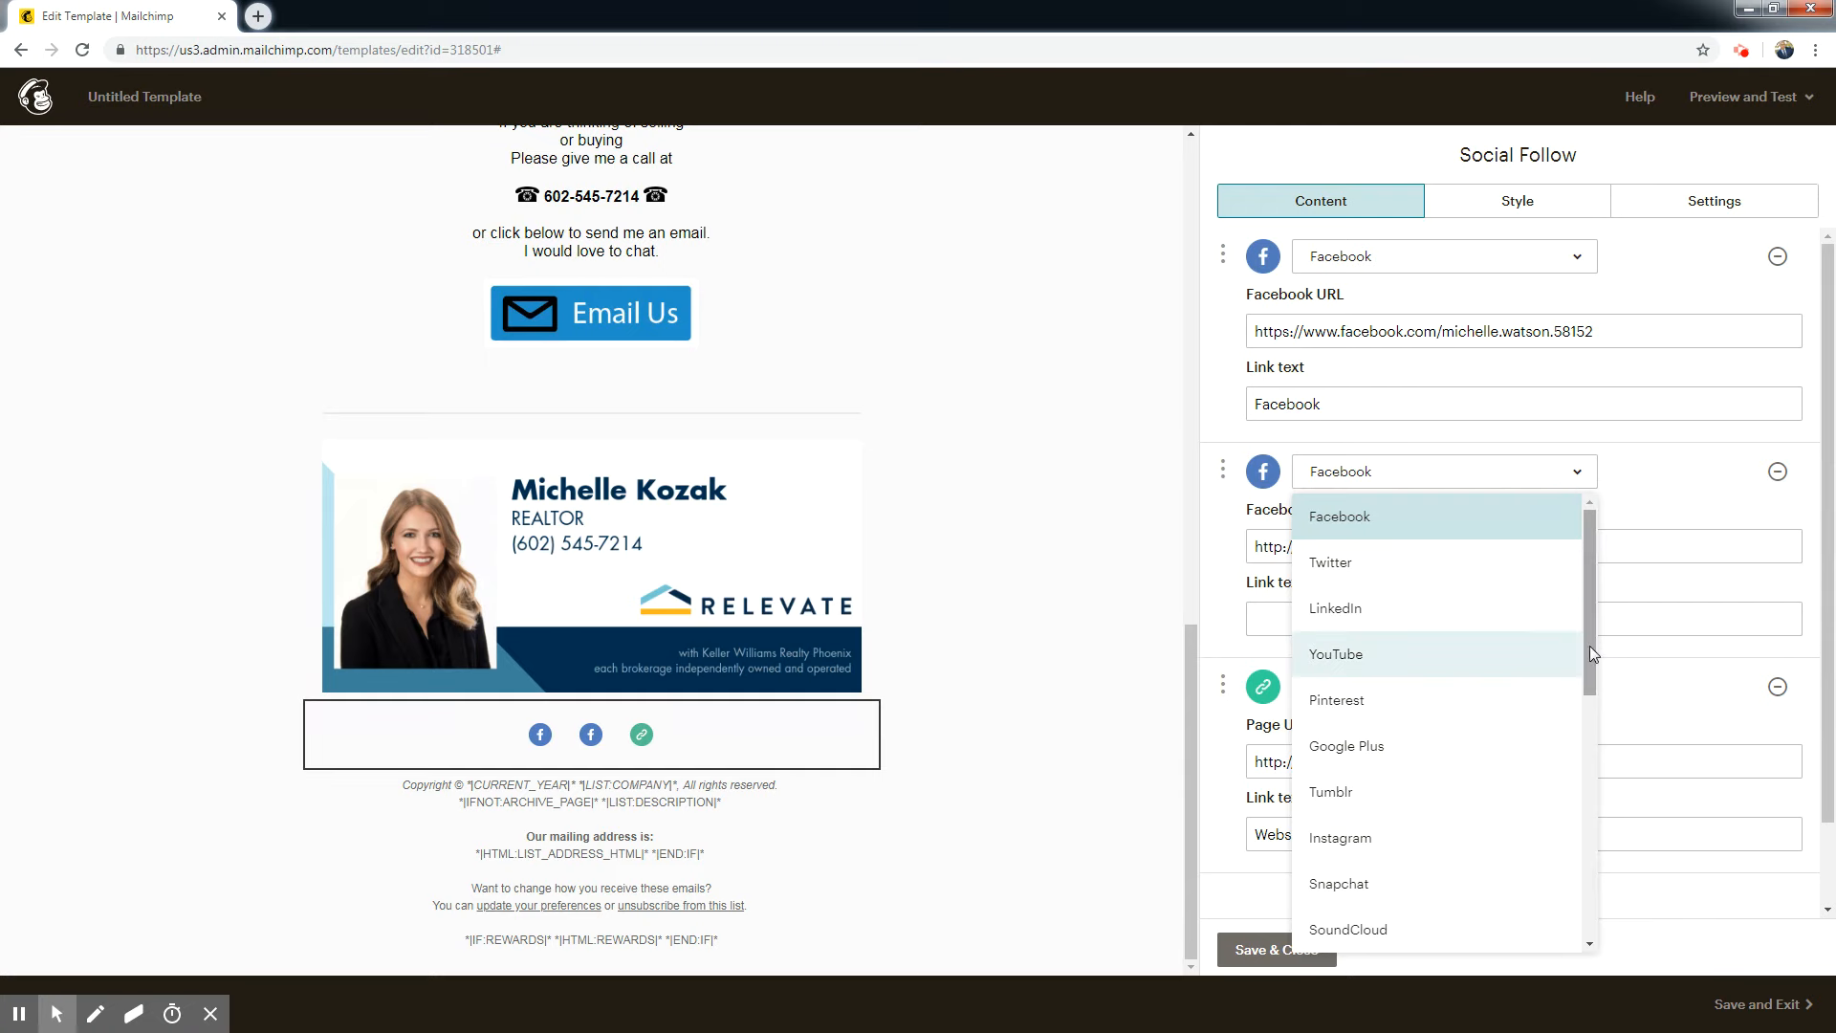
left_click(1360, 839)
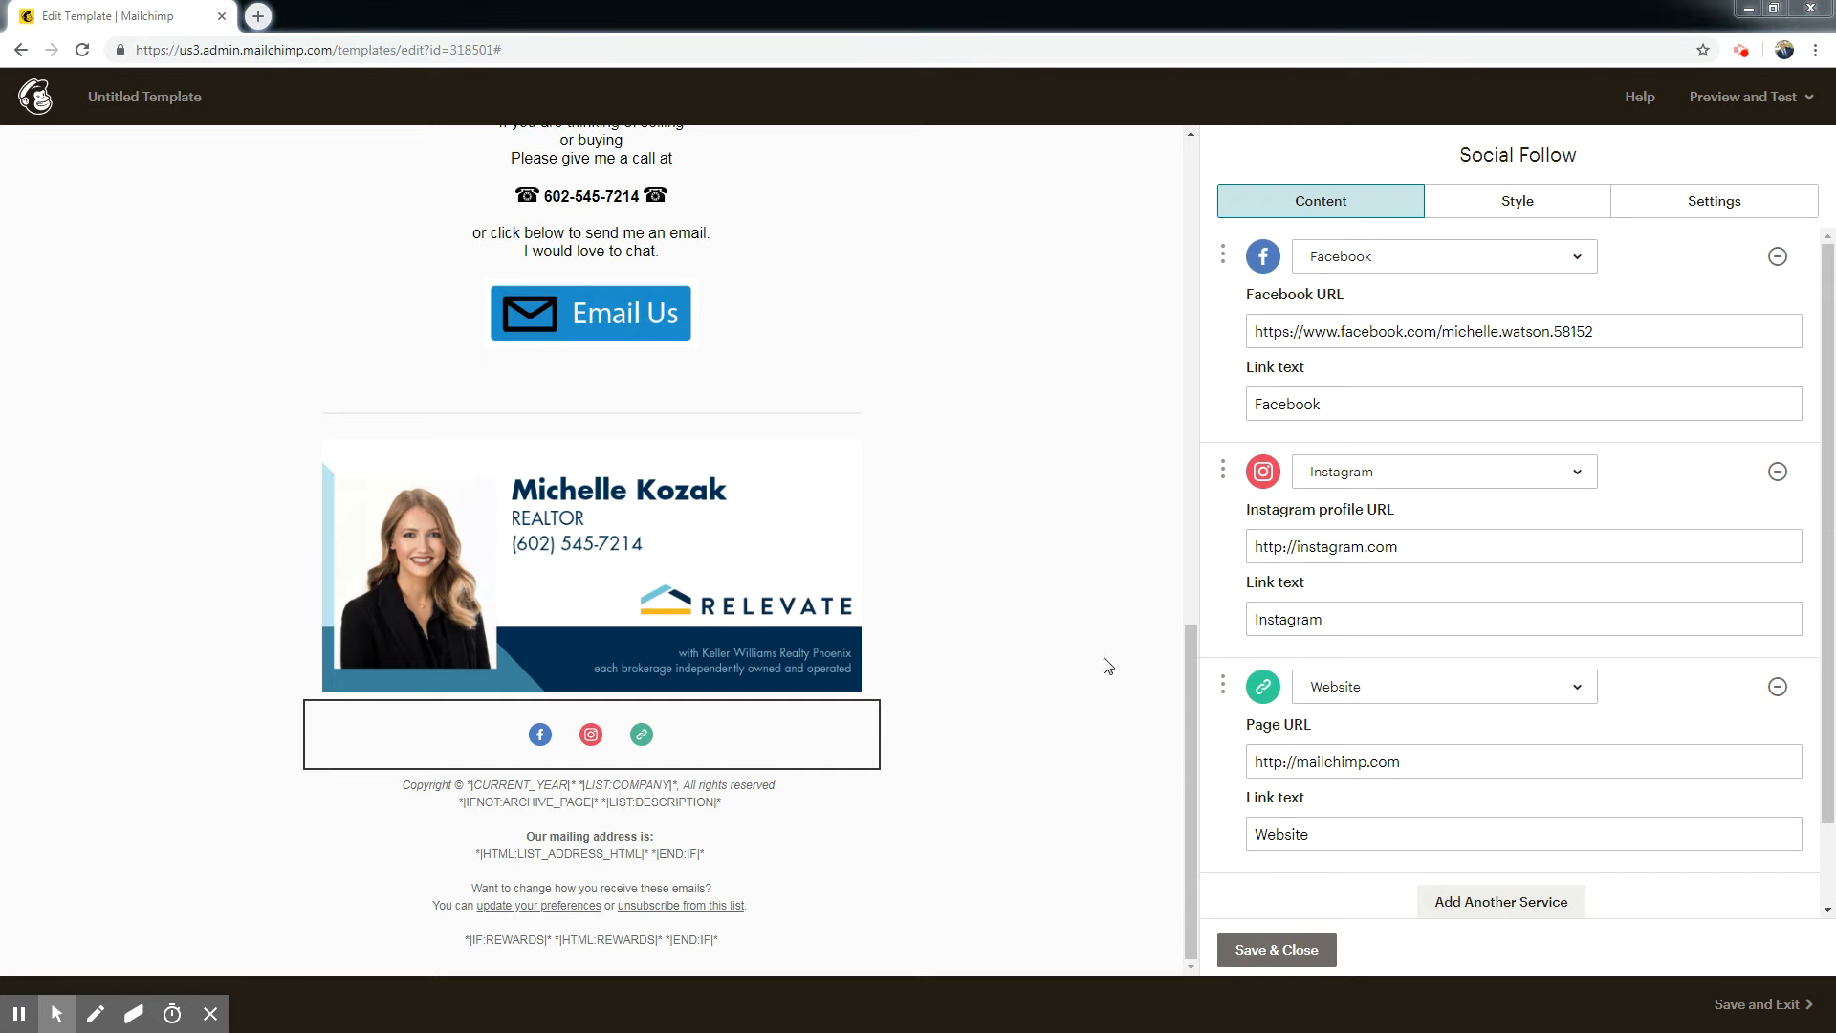
left_click(1471, 536)
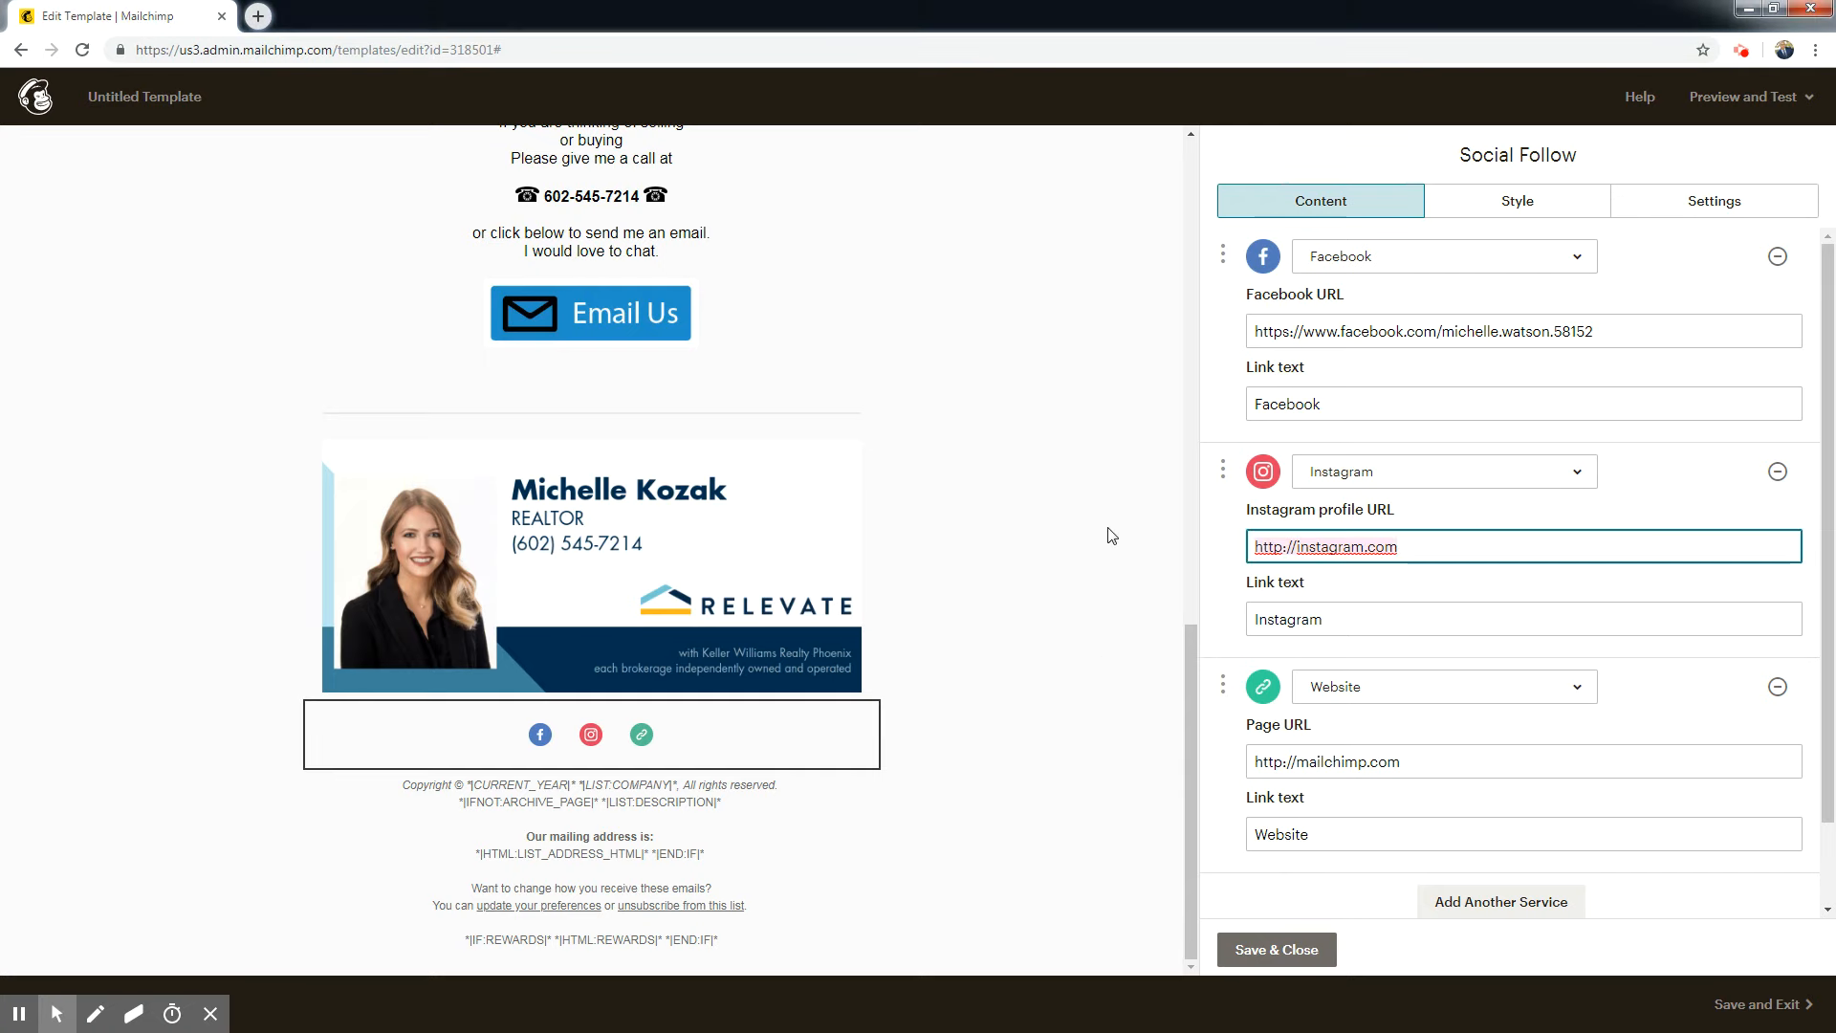
key("ctrl+a")
type("https://www.instagram.com/shellybelly_14")
Replace the Website service's page URL with the agent's copied website address.
scroll(1463, 612, "down", 1)
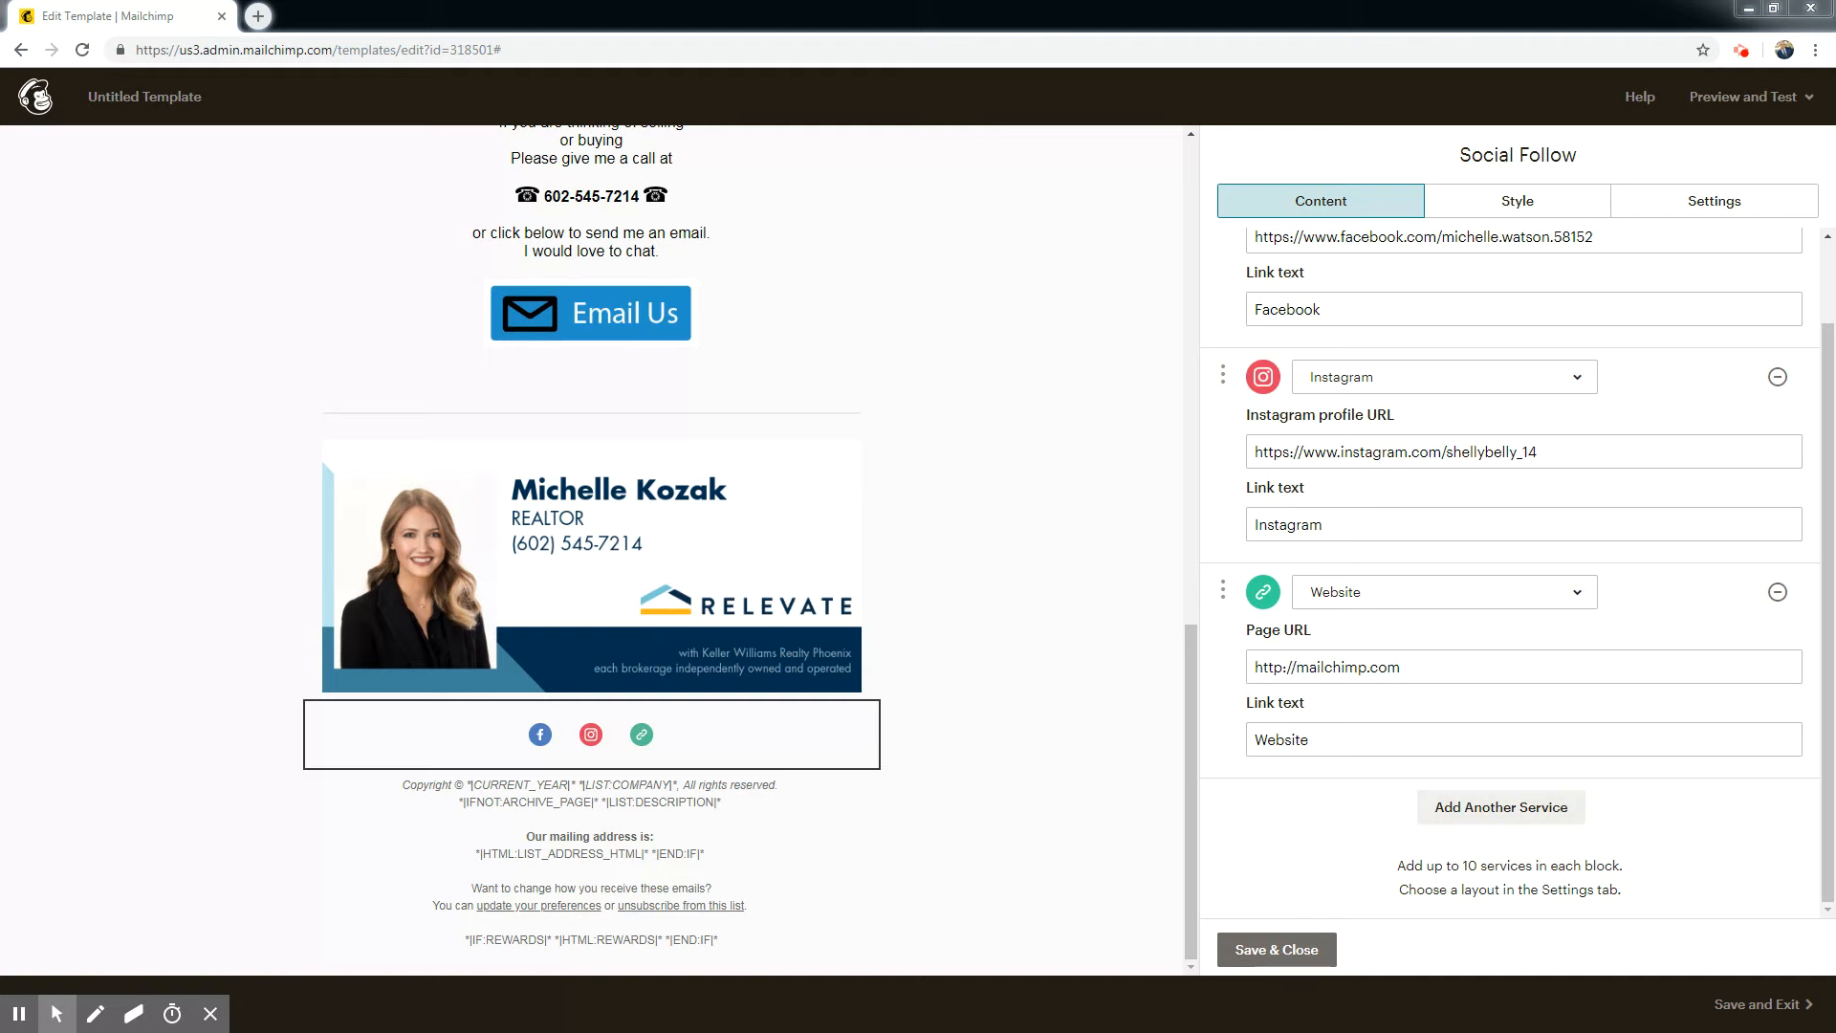
left_click(1459, 666)
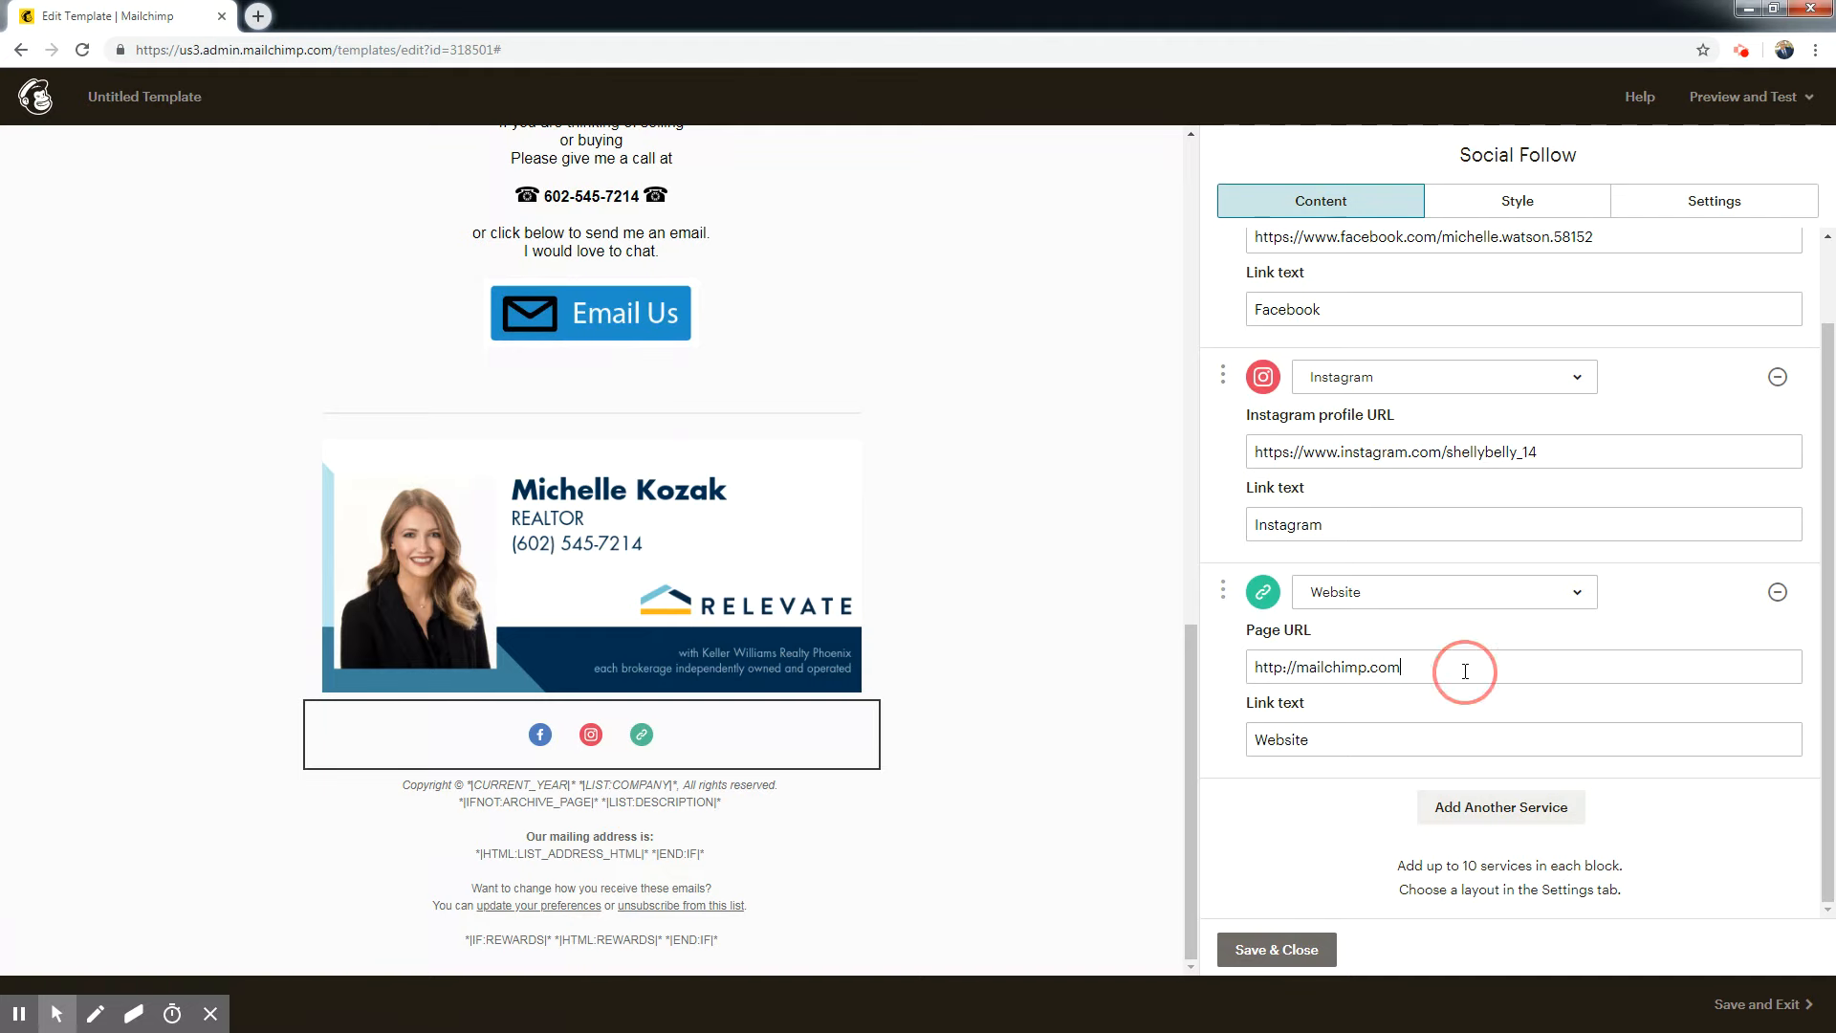
left_click(1196, 668)
key("ctrl+a")
type("https://michelle.phoenix.relevatehomes.com/")
Add an Email service to the social follow block, enter the agent's email address, and save the block.
left_click(1445, 815)
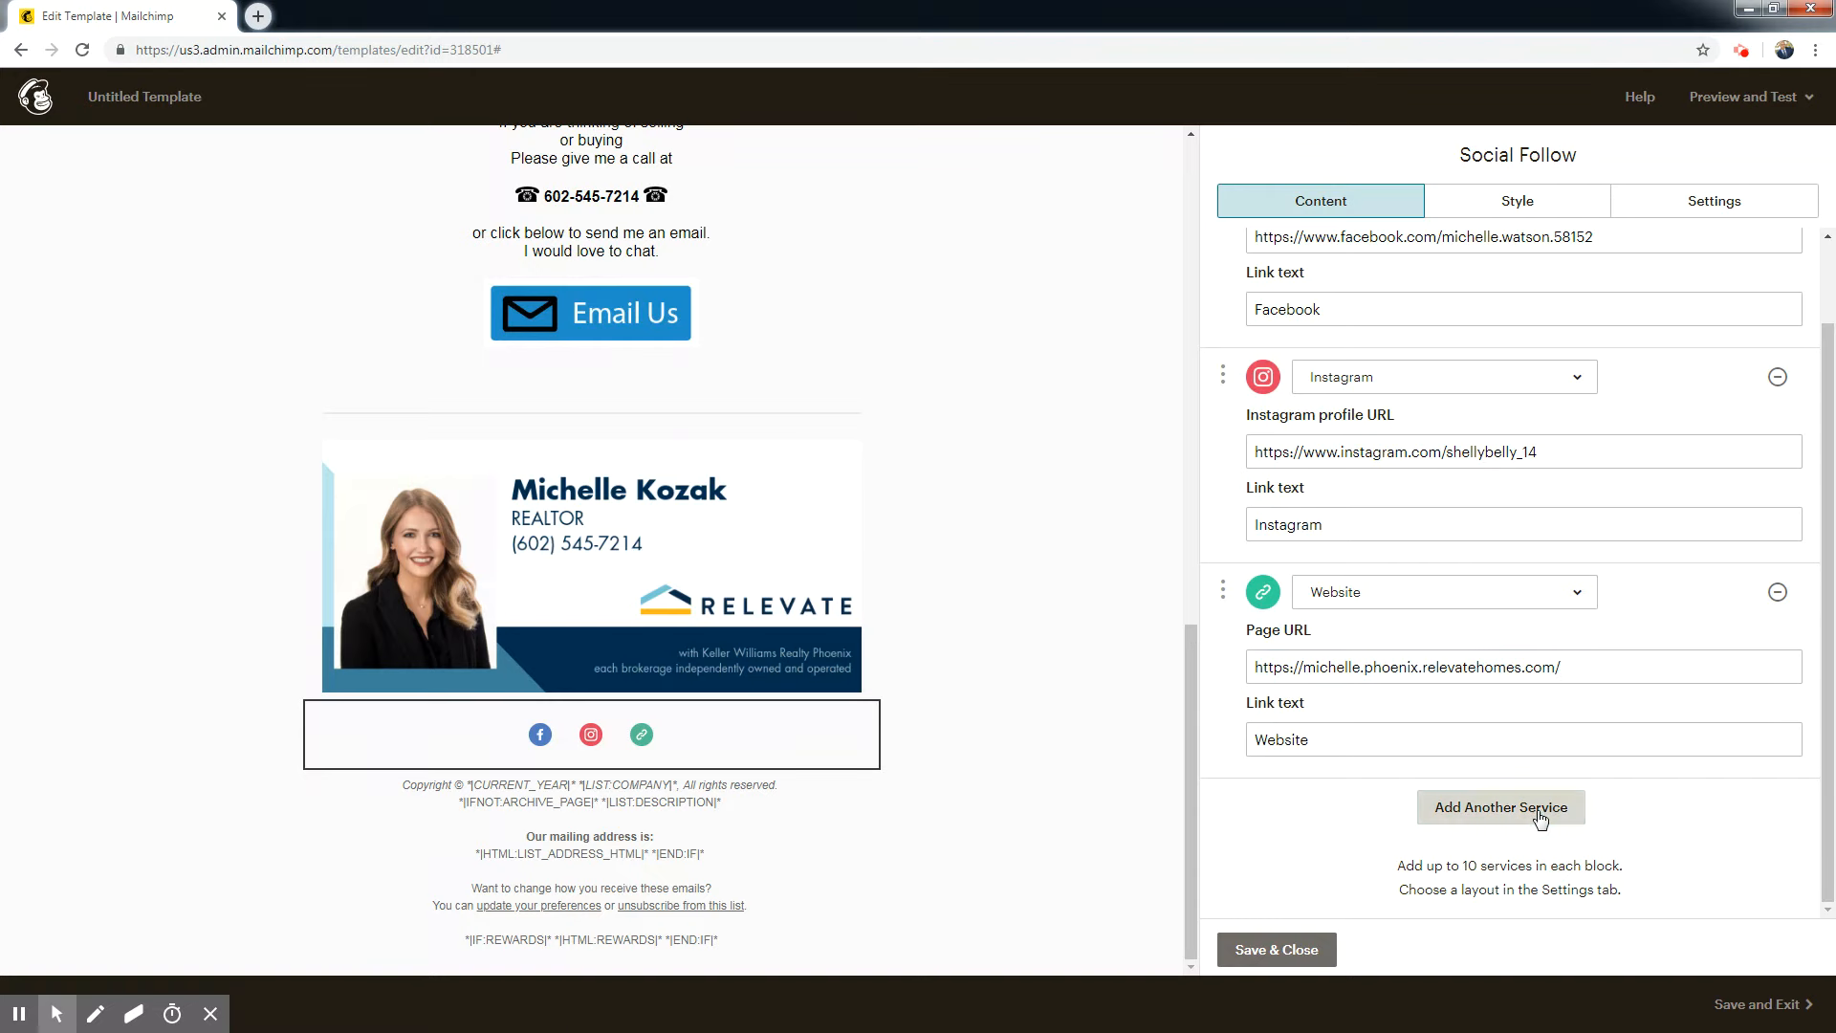
left_click(1445, 819)
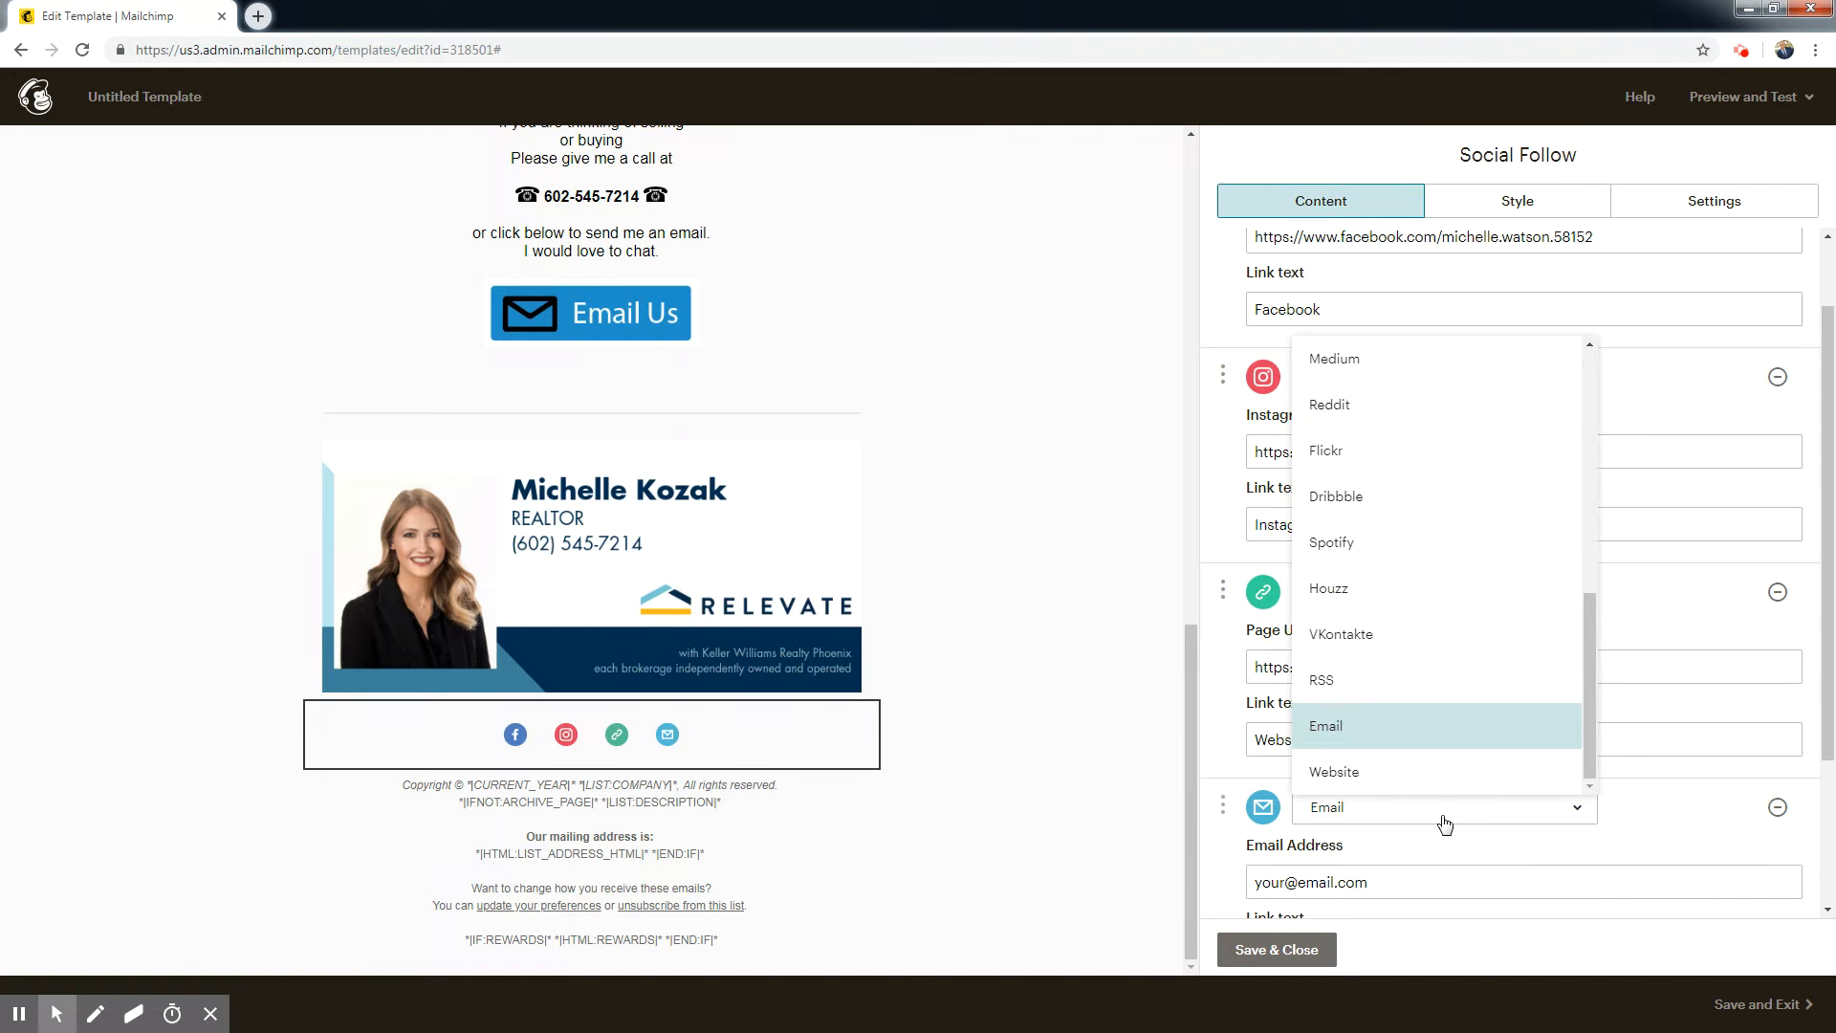
left_click(1360, 819)
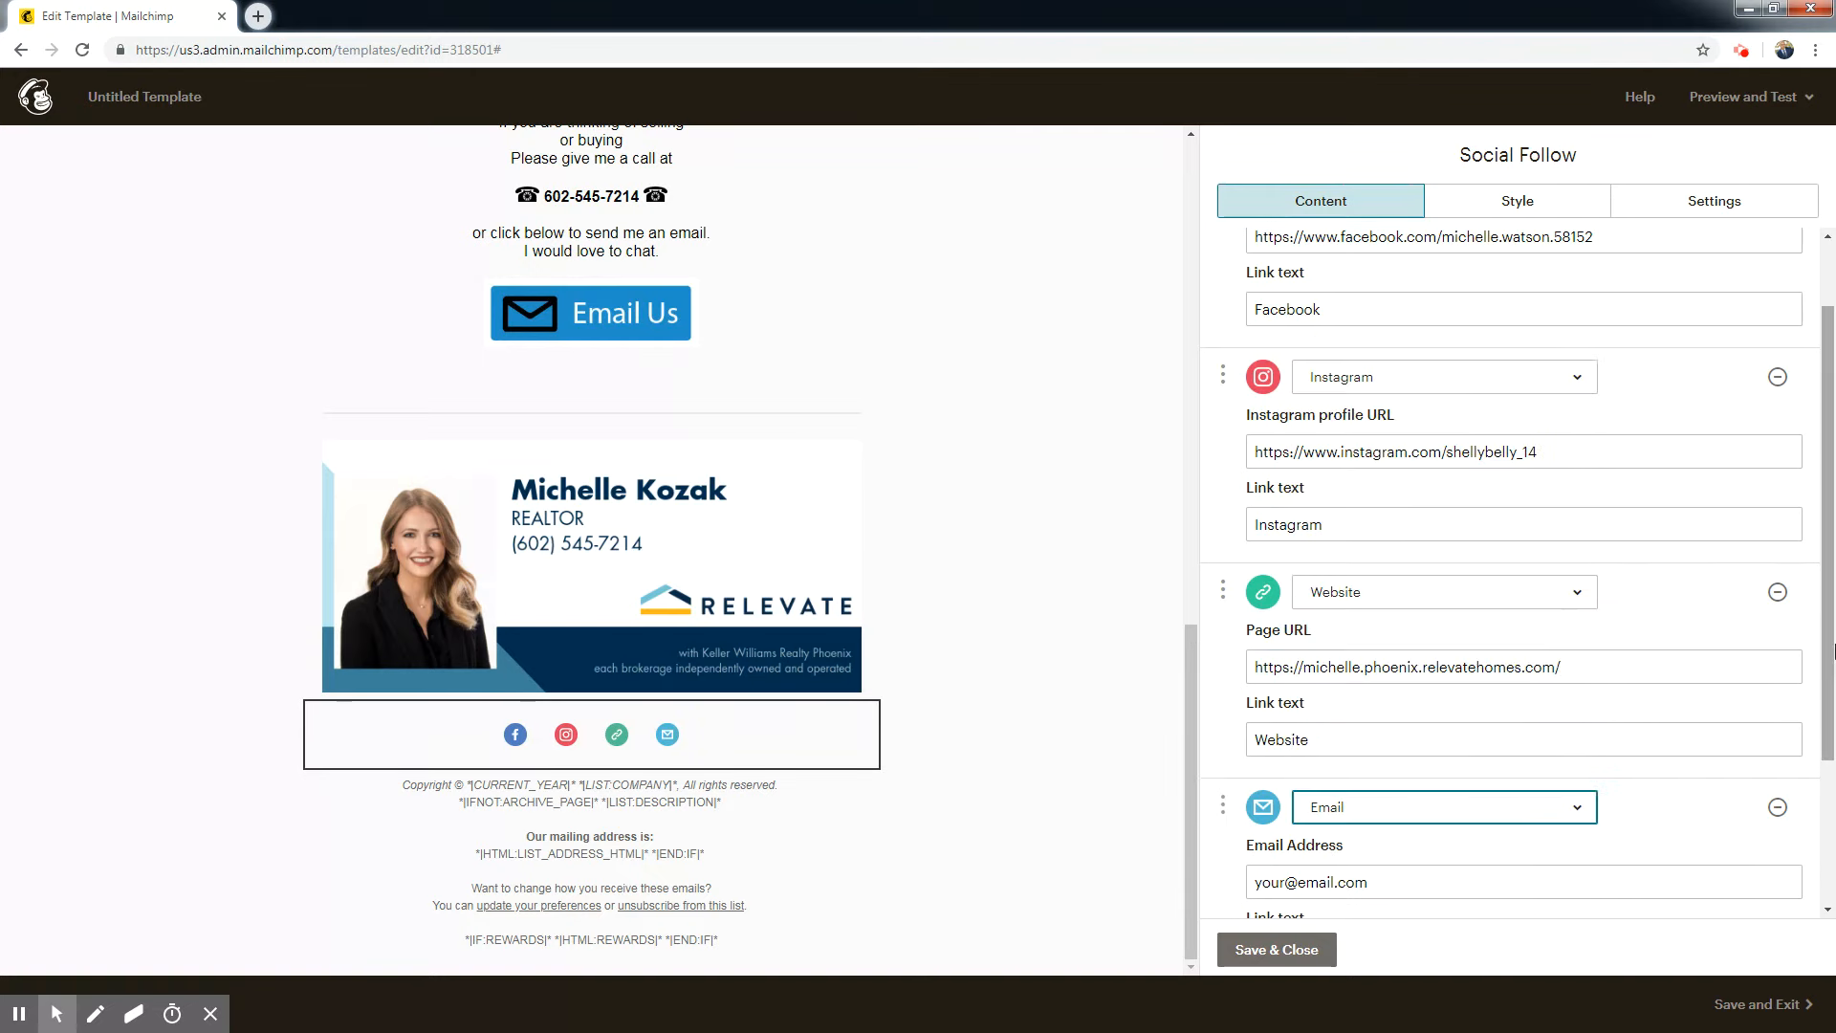
scroll(1434, 813, "down", 2)
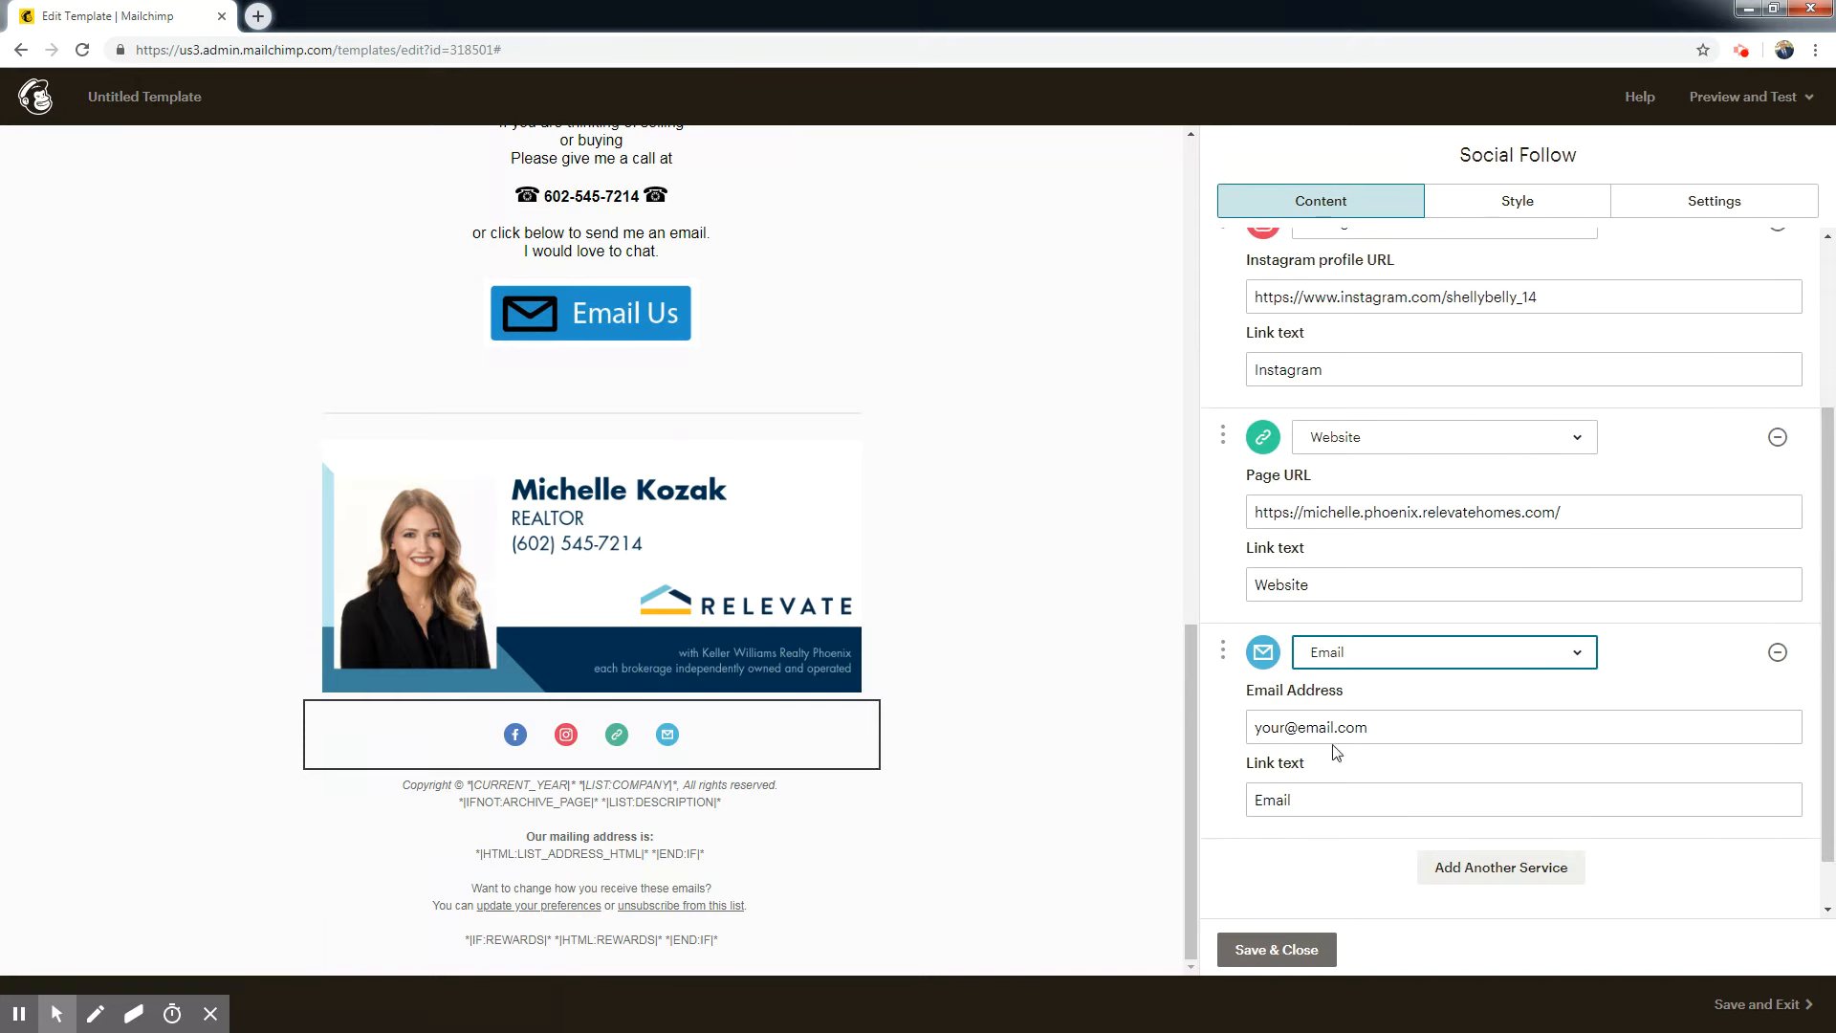
left_click(1387, 725)
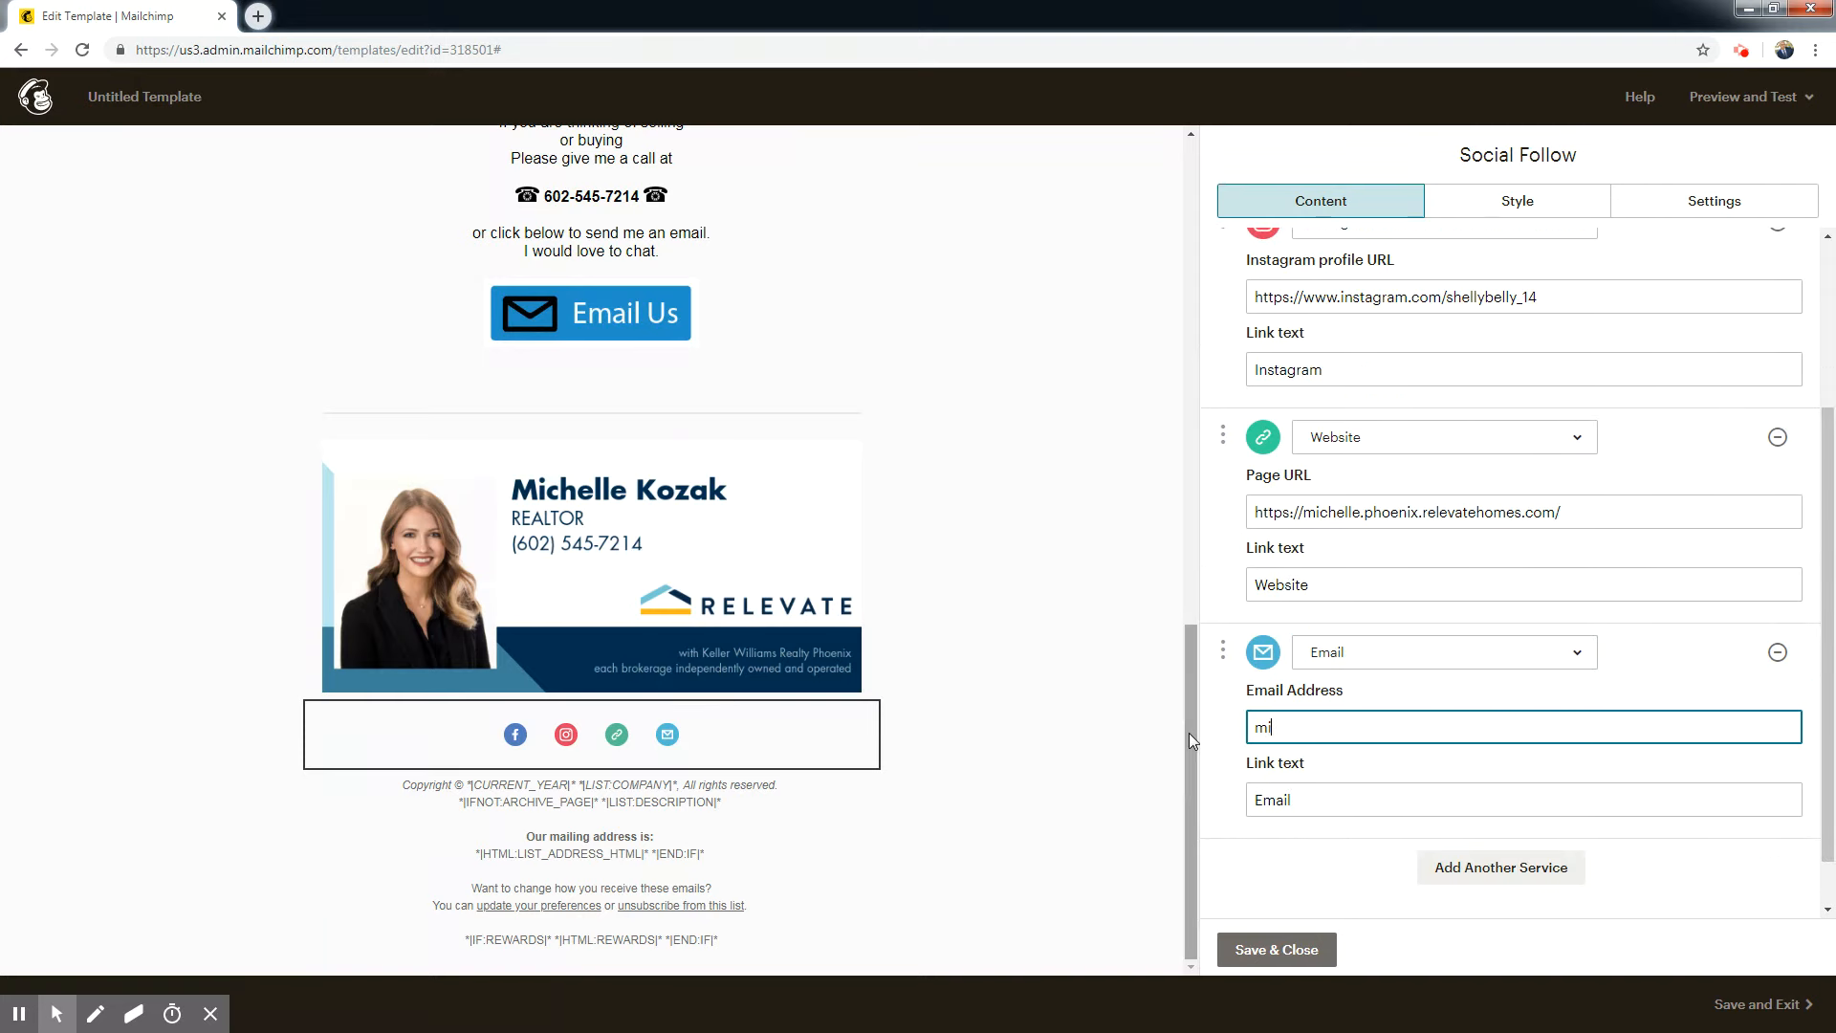
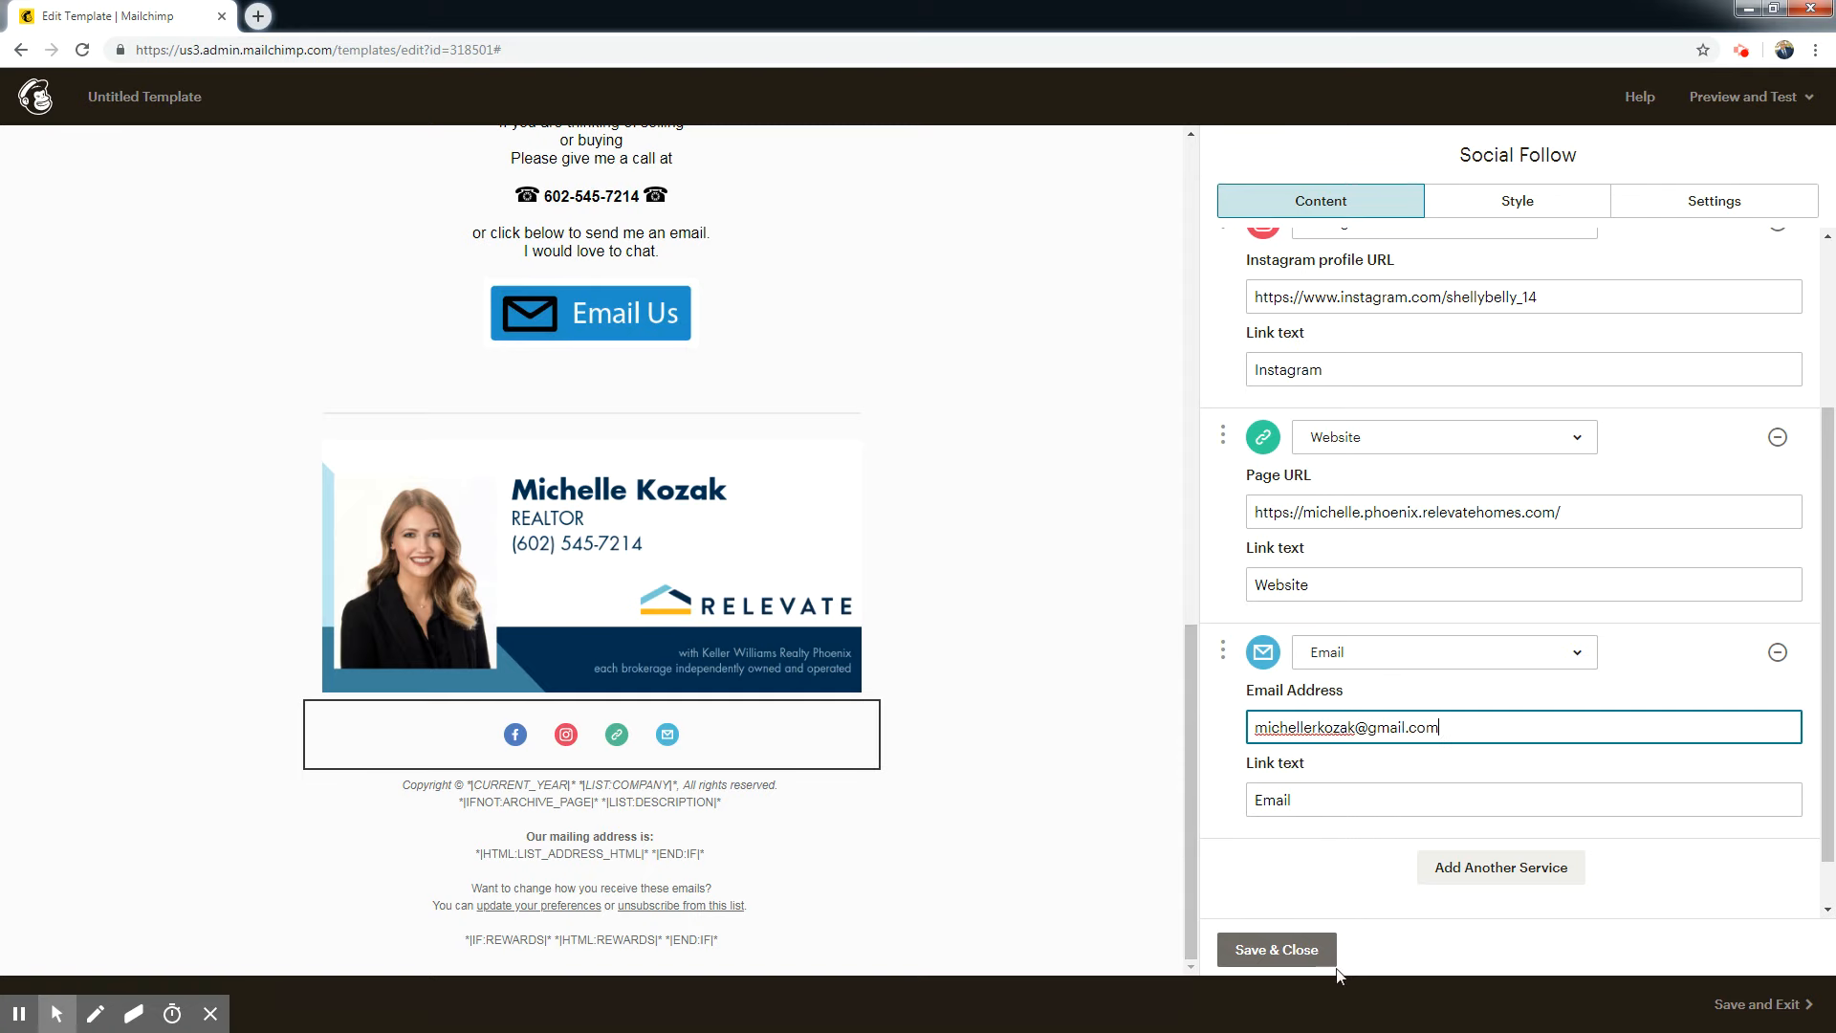
left_click(1289, 950)
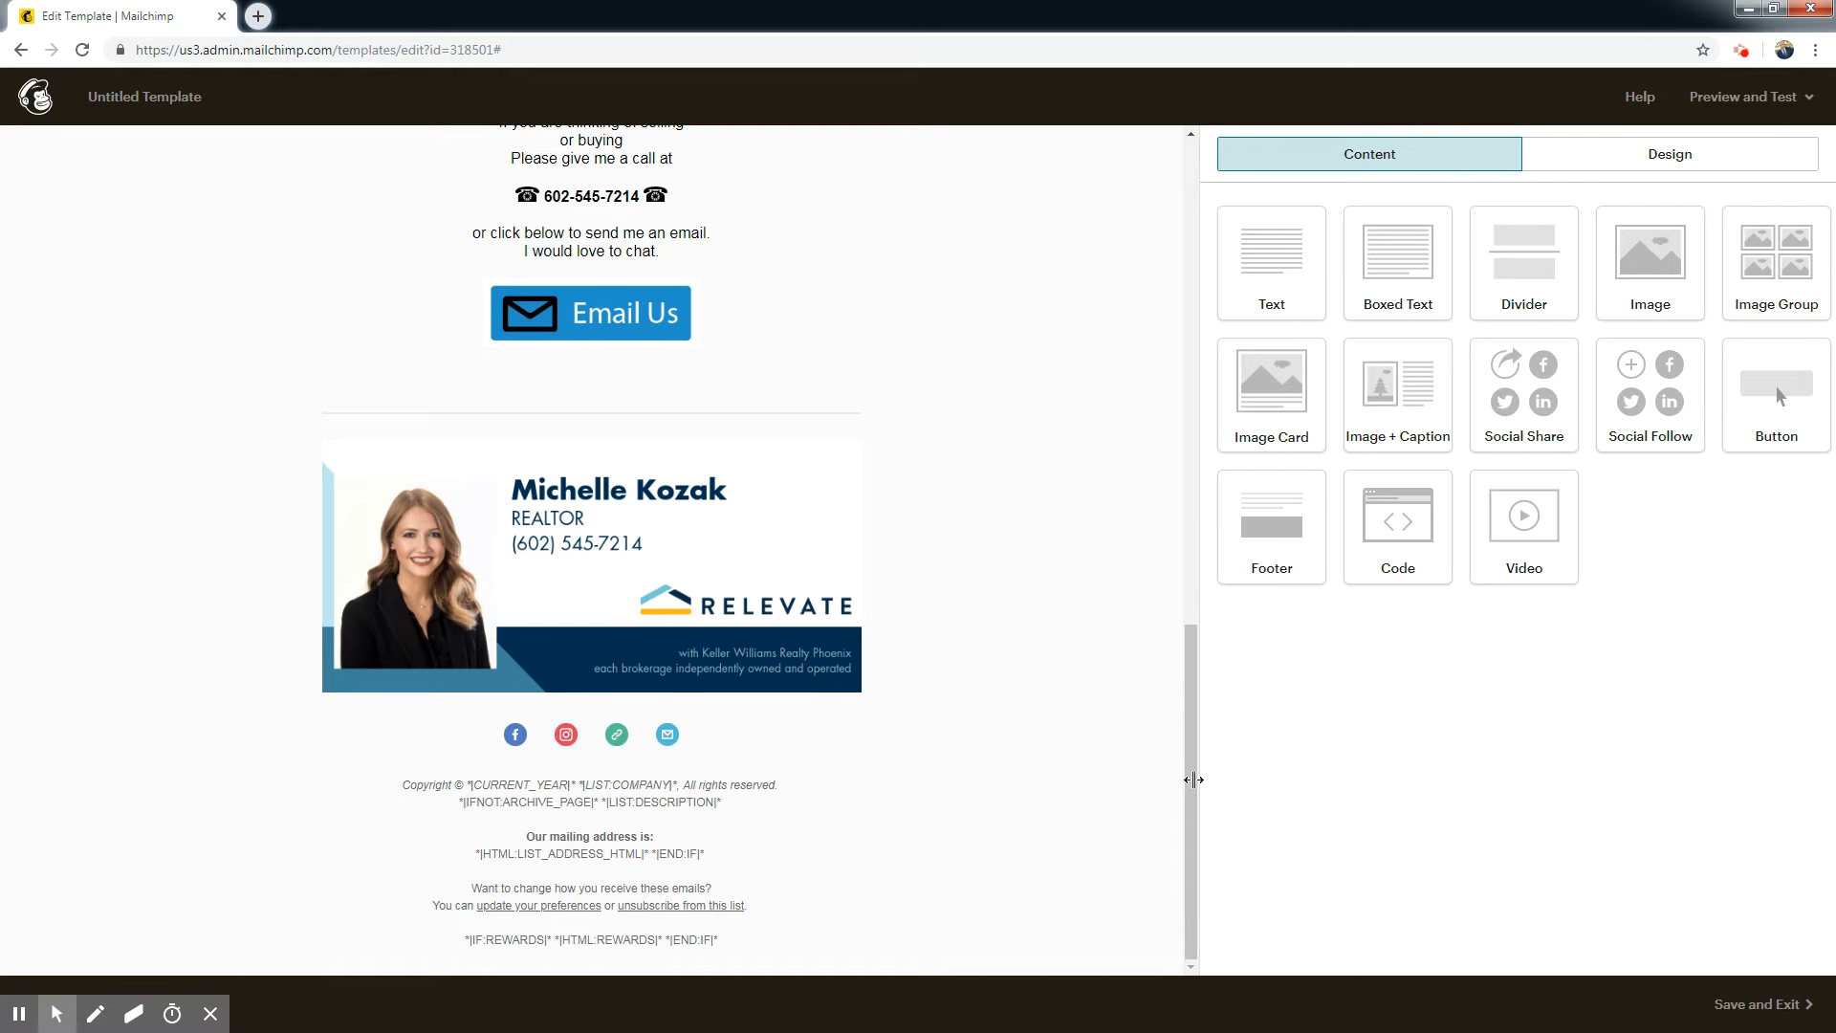
Apply the style of the blue divider below the header image to all existing Divider blocks.
left_click(1184, 656)
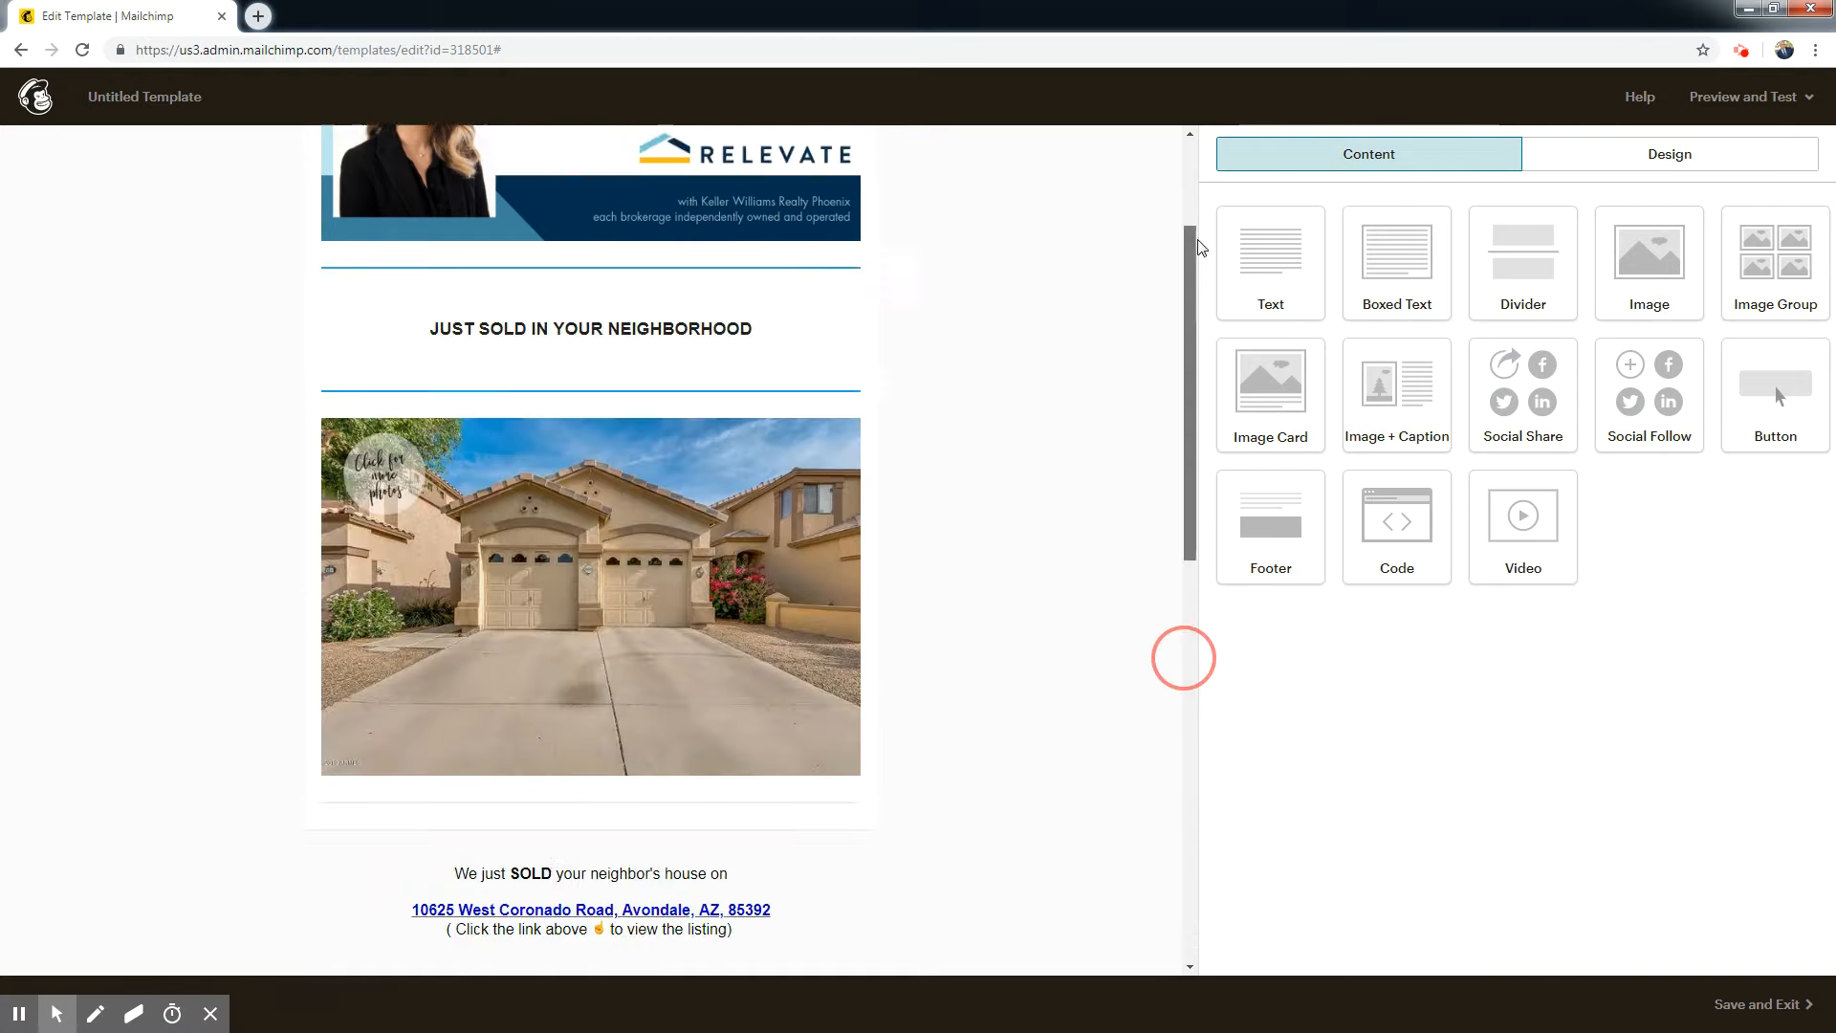
left_click(446, 483)
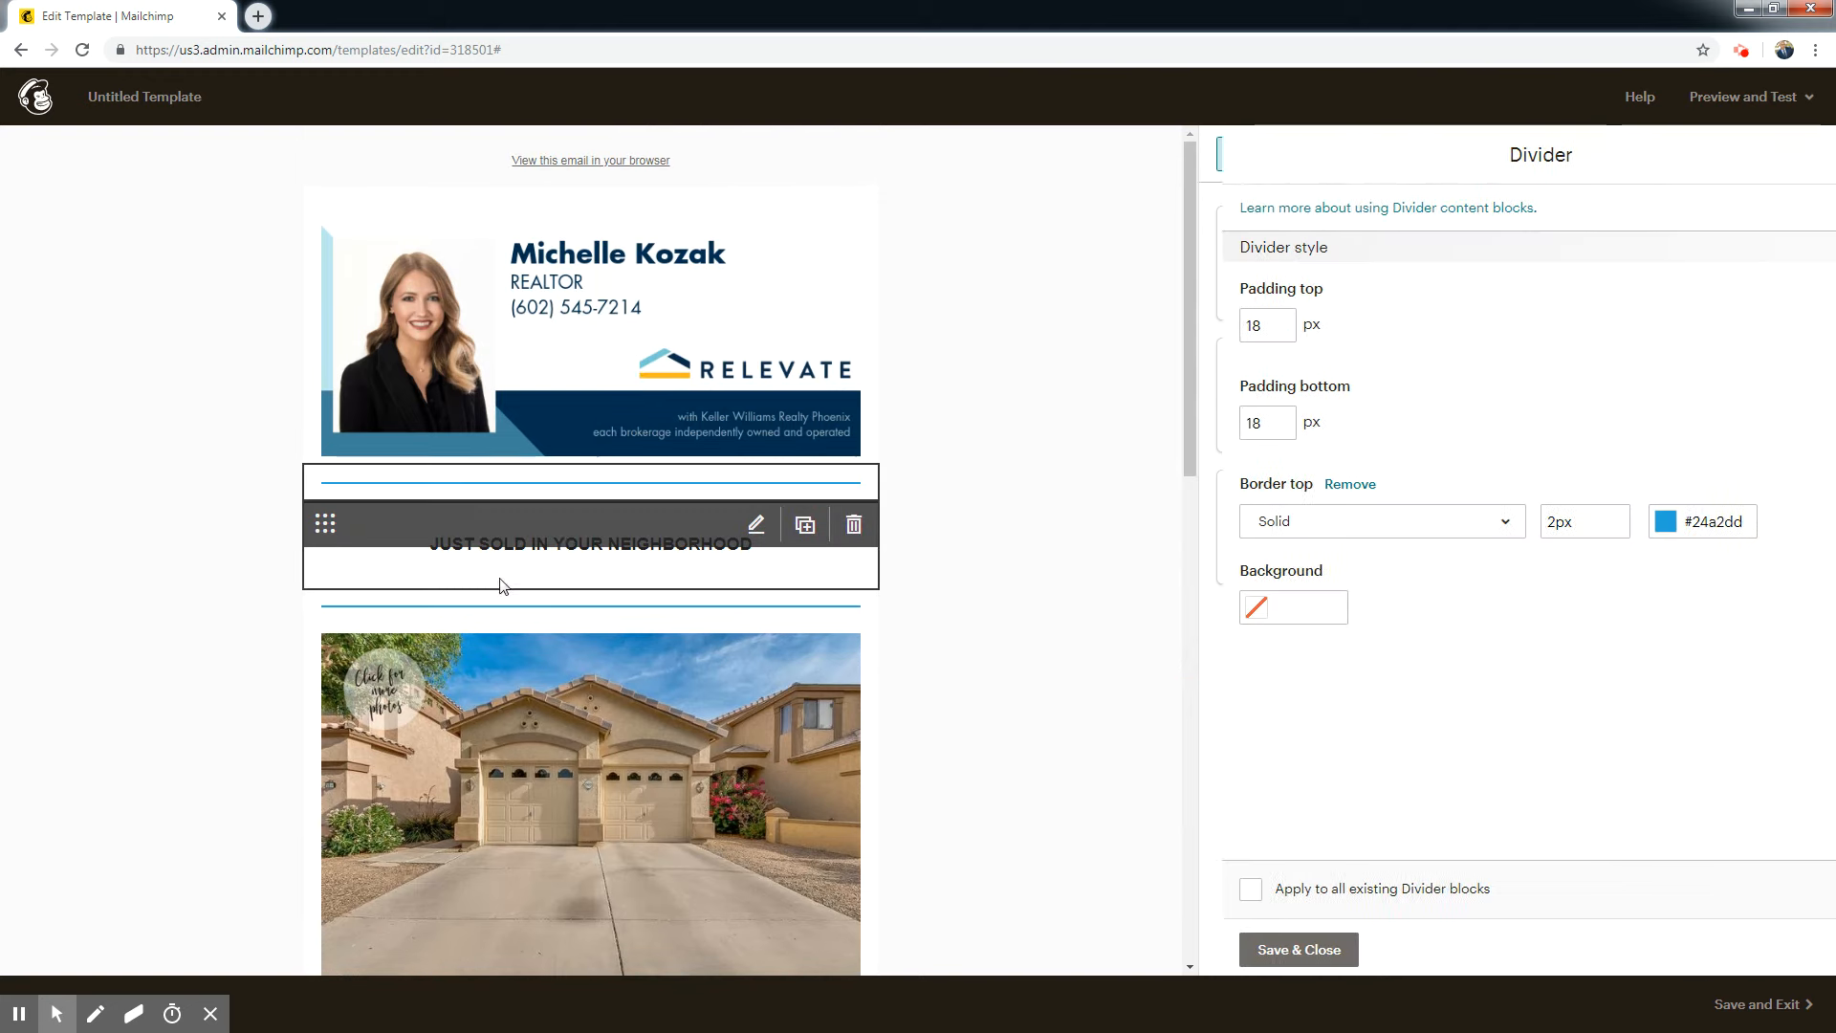
left_click(1228, 889)
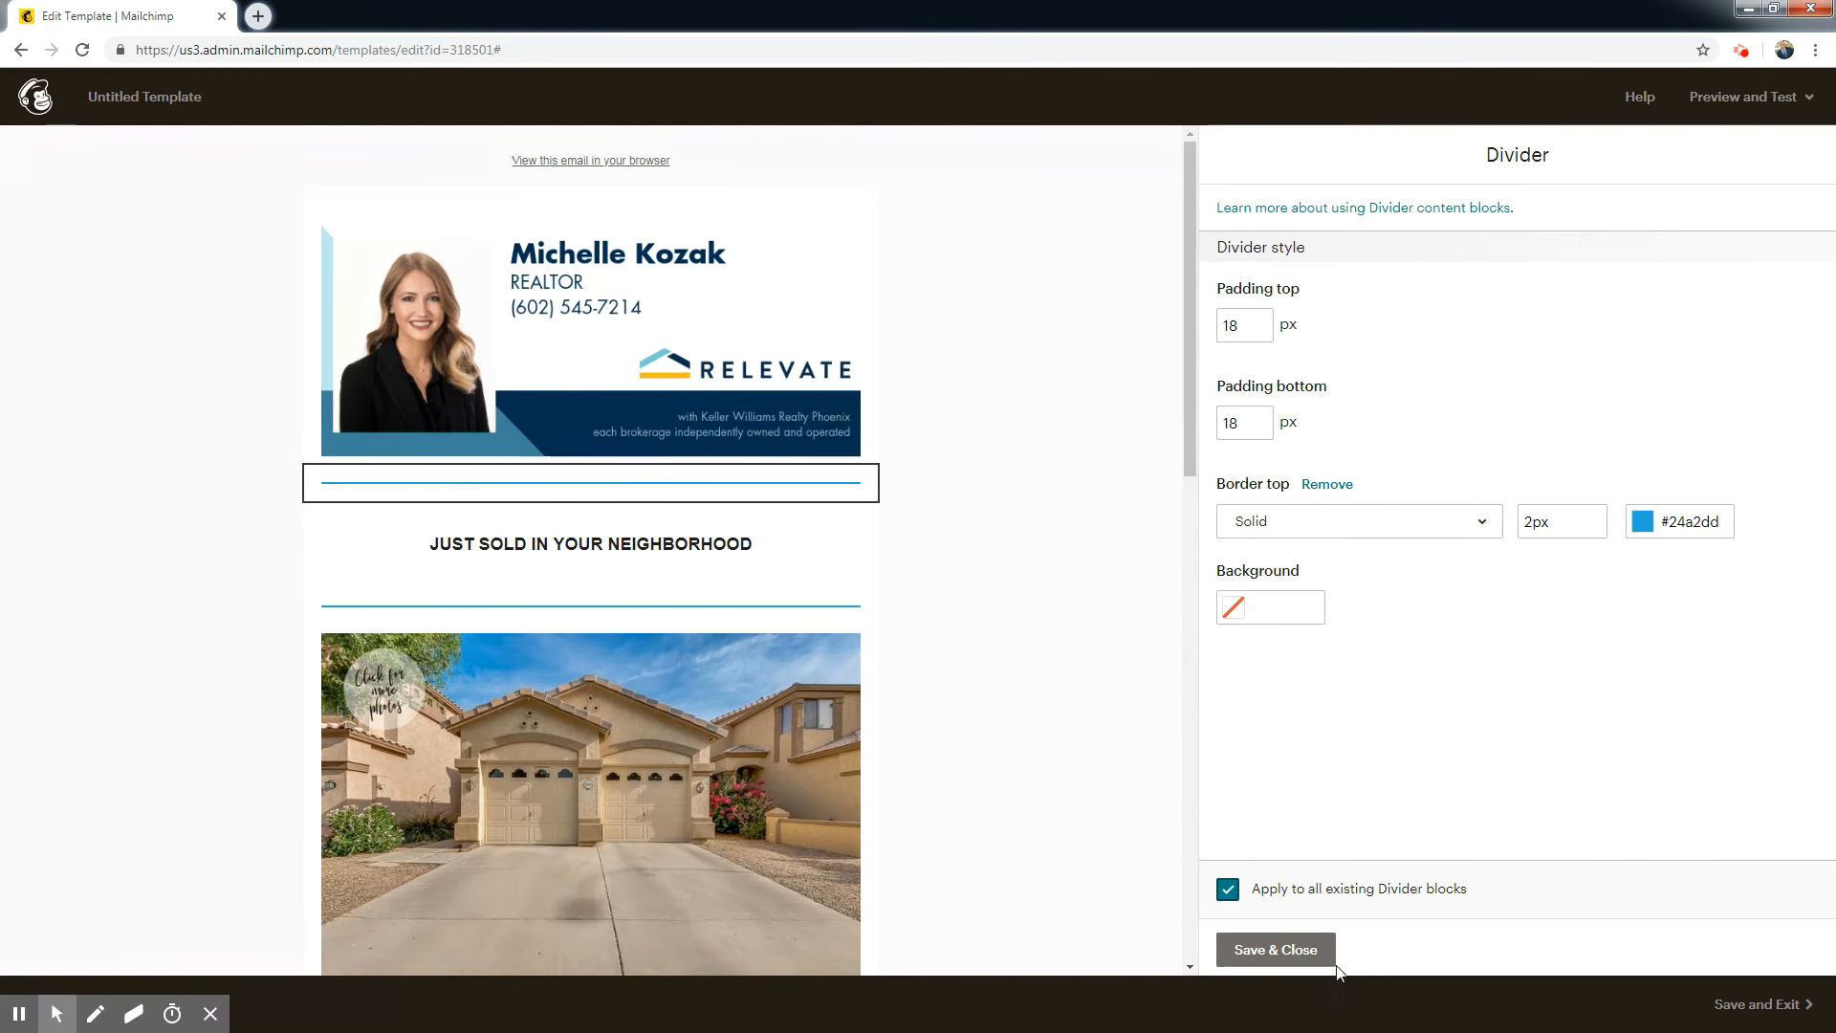
left_click(1276, 950)
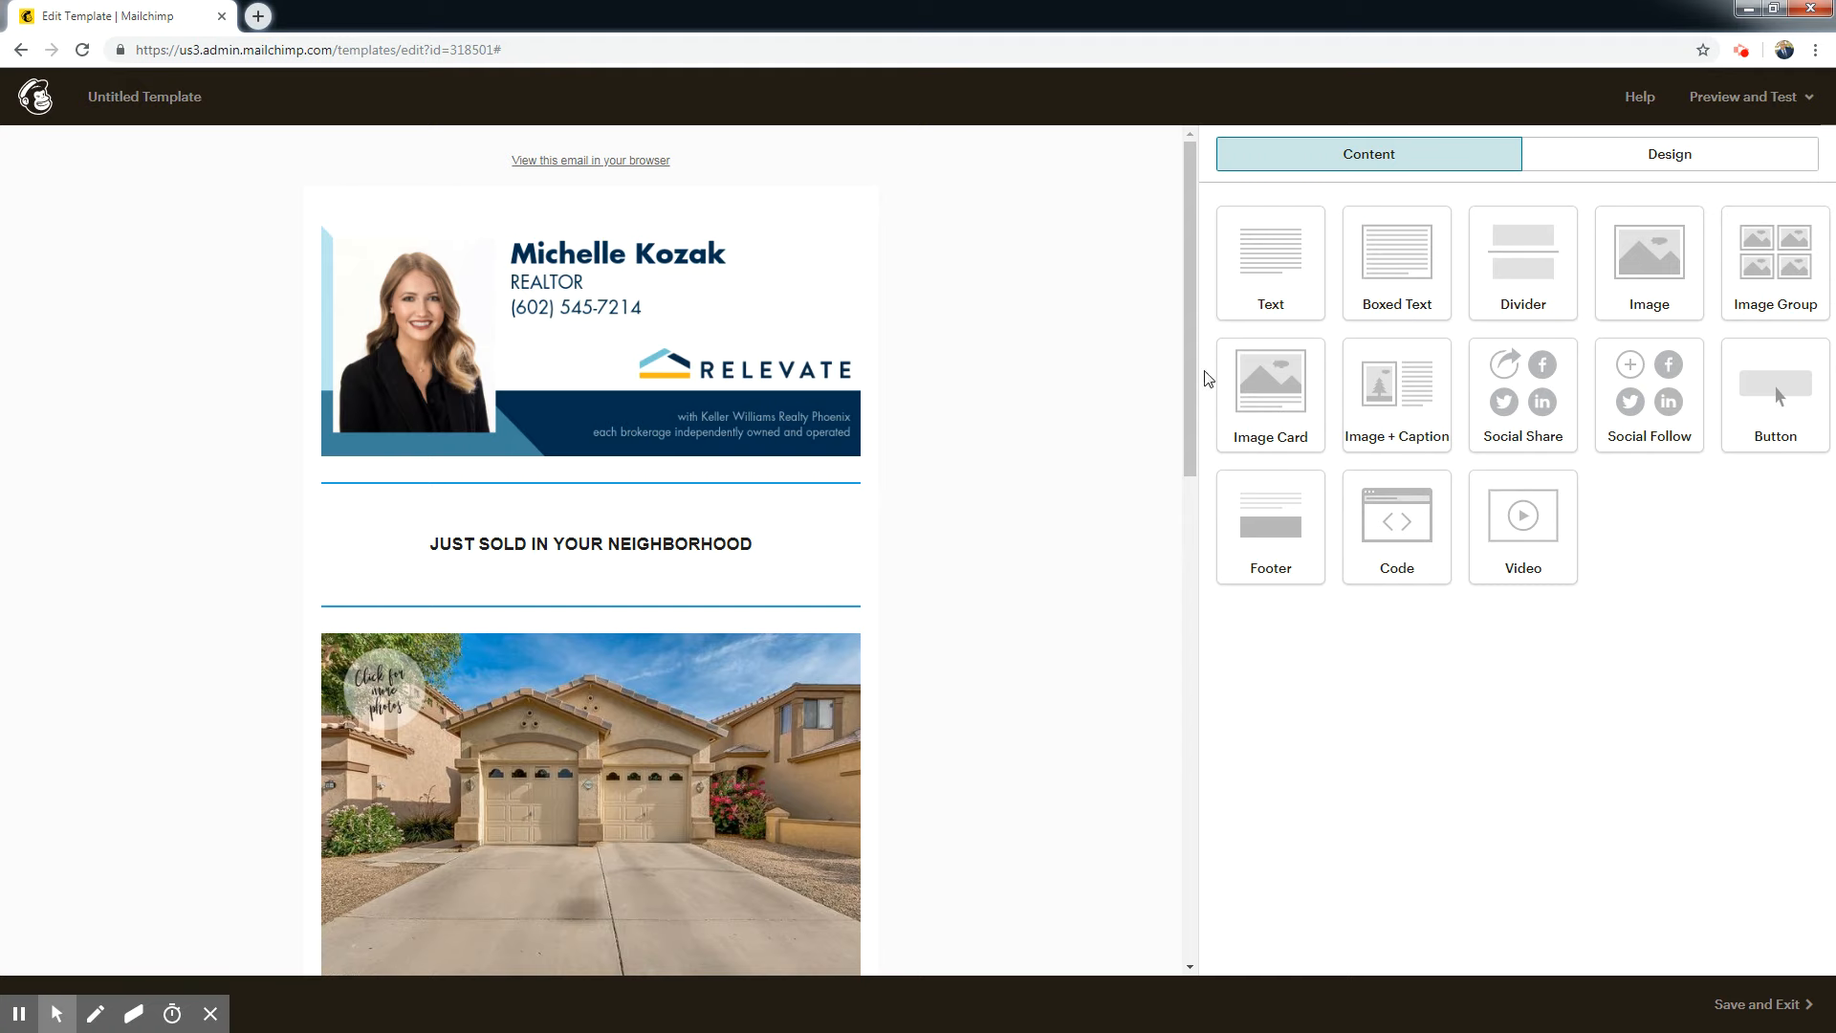
Add a divider between the lower signature image and the social icons, and apply the header divider's blue style to all dividers.
mouse_move(1185, 387)
left_mouse_down()
mouse_move(1197, 422)
mouse_move(1208, 339)
mouse_move(1143, 529)
mouse_move(1139, 635)
mouse_move(1218, 861)
left_mouse_up()
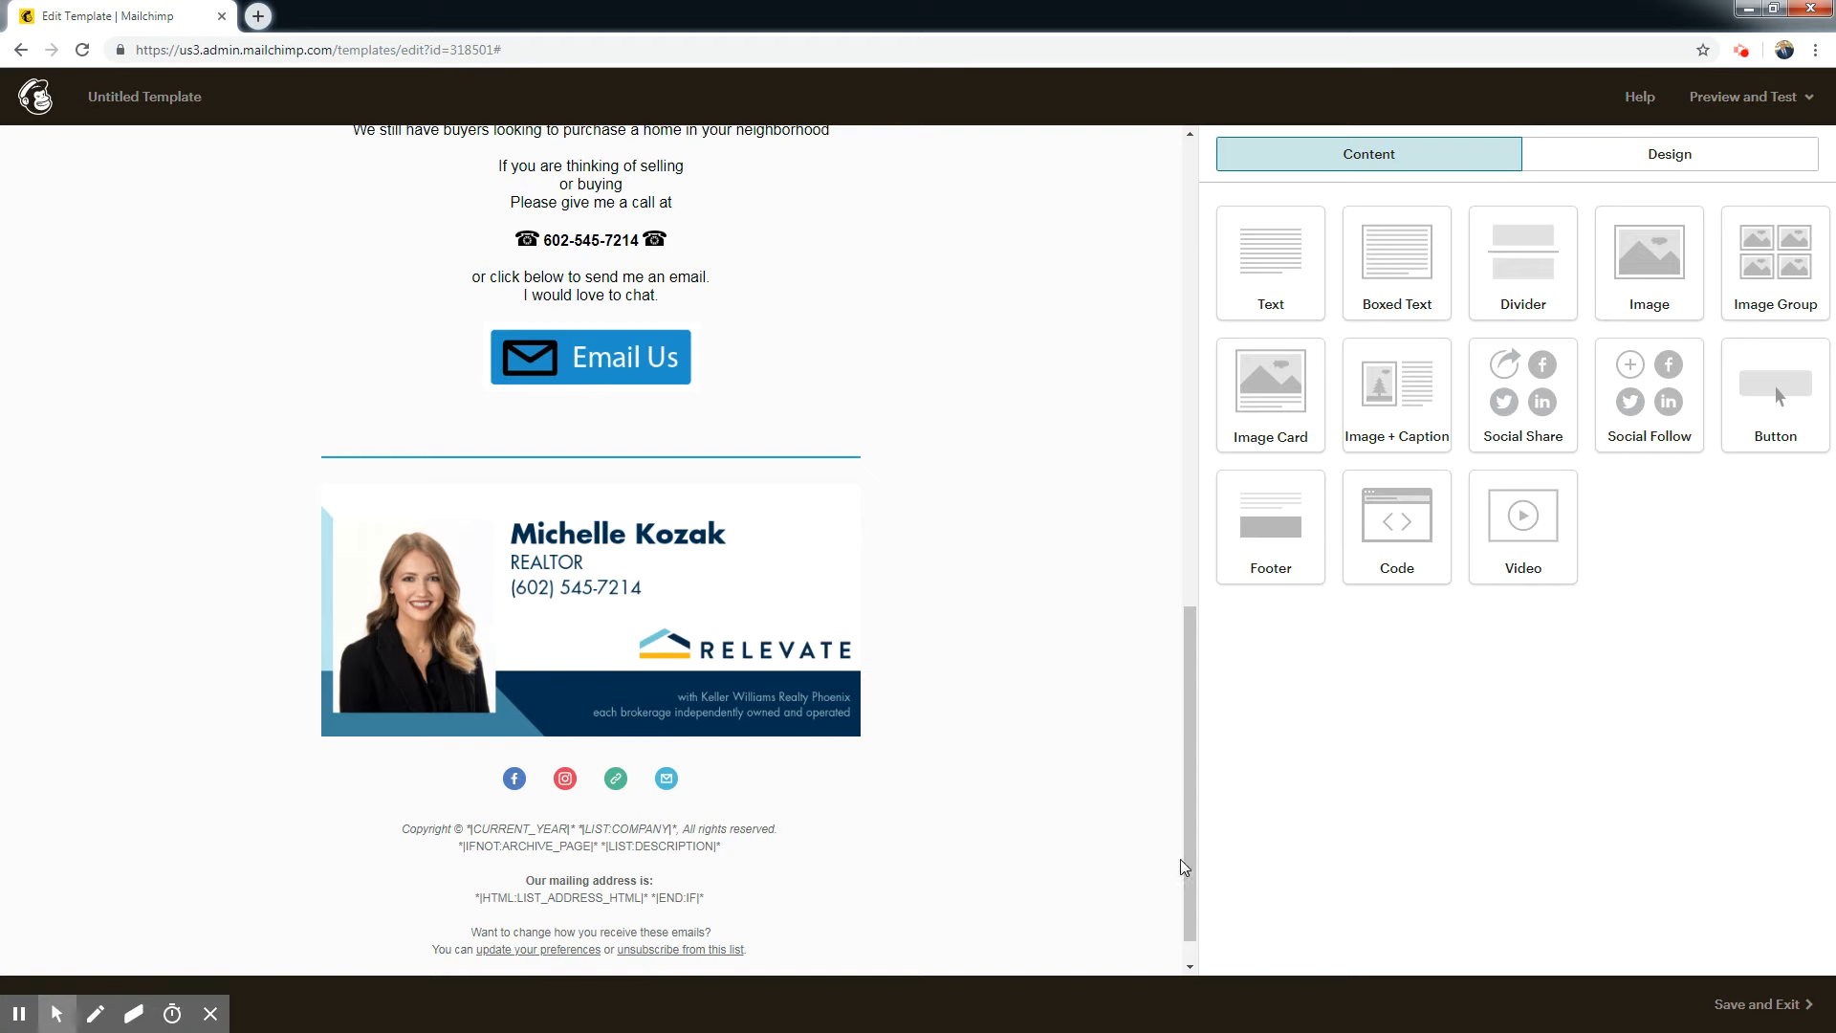
mouse_move(1554, 246)
left_mouse_down()
mouse_move(1594, 305)
mouse_move(705, 804)
left_mouse_up()
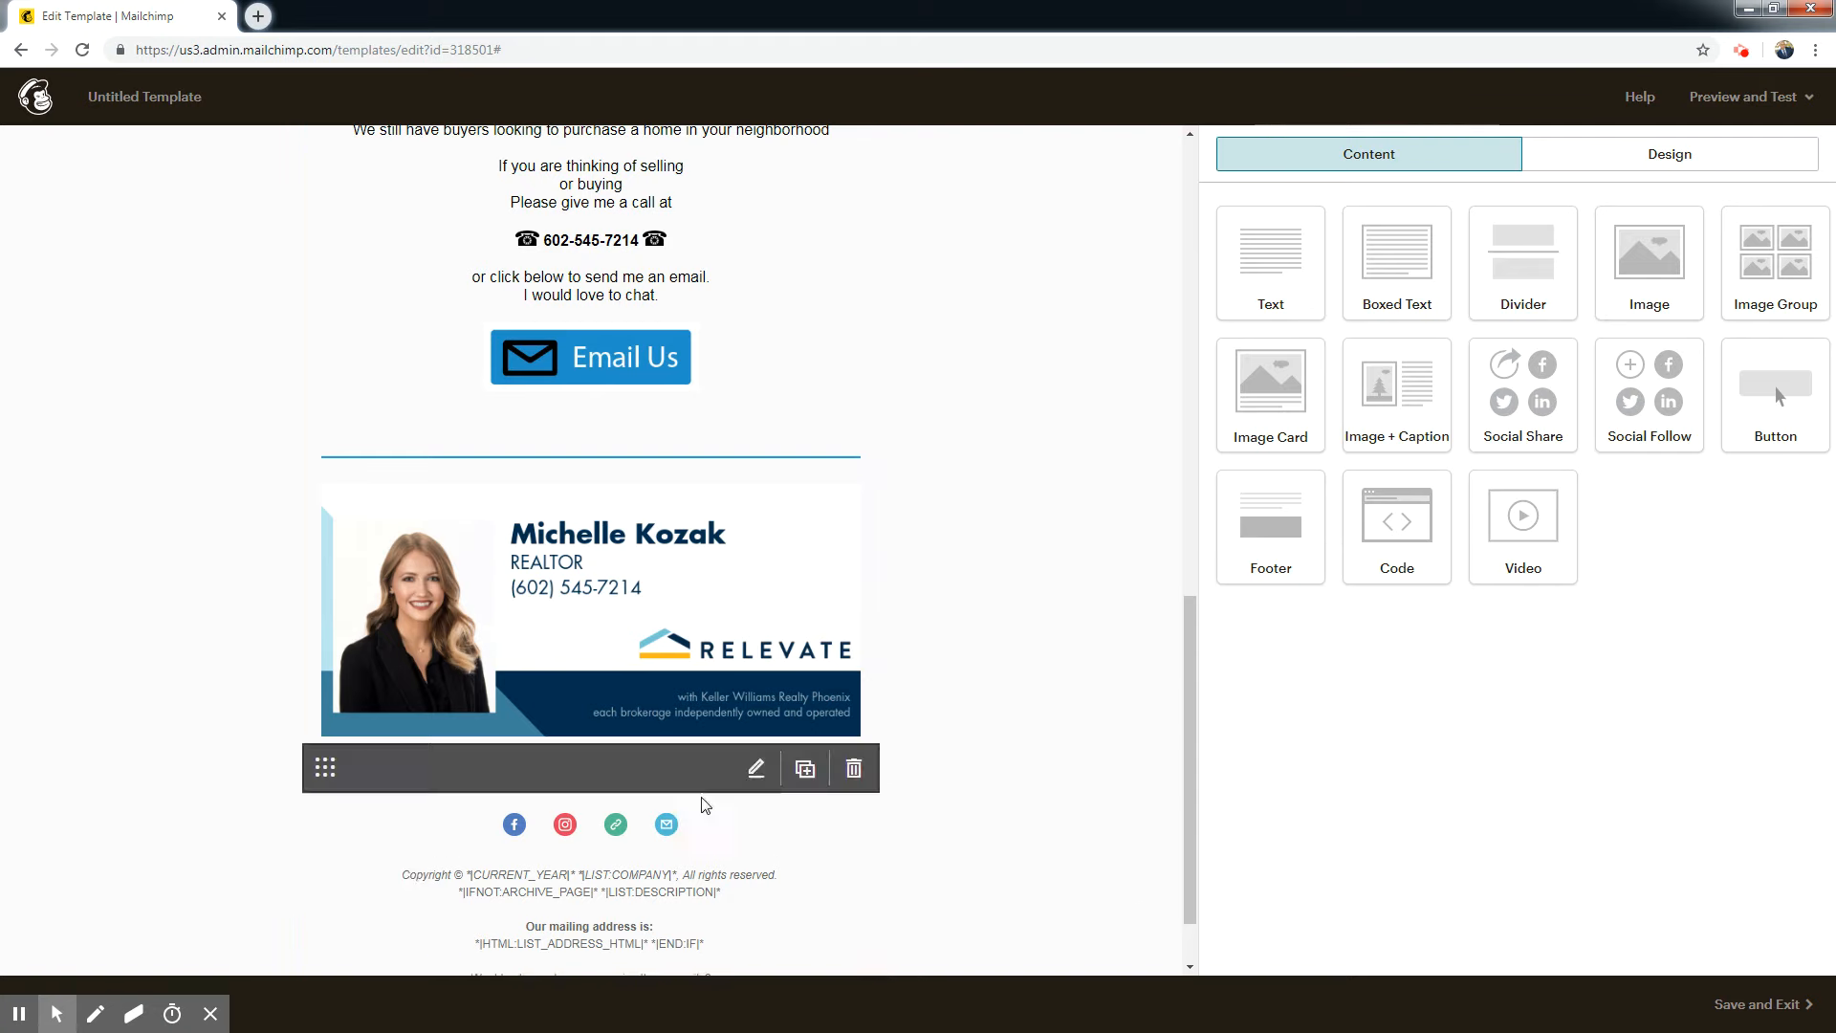
left_click_drag(1187, 806, 1207, 335)
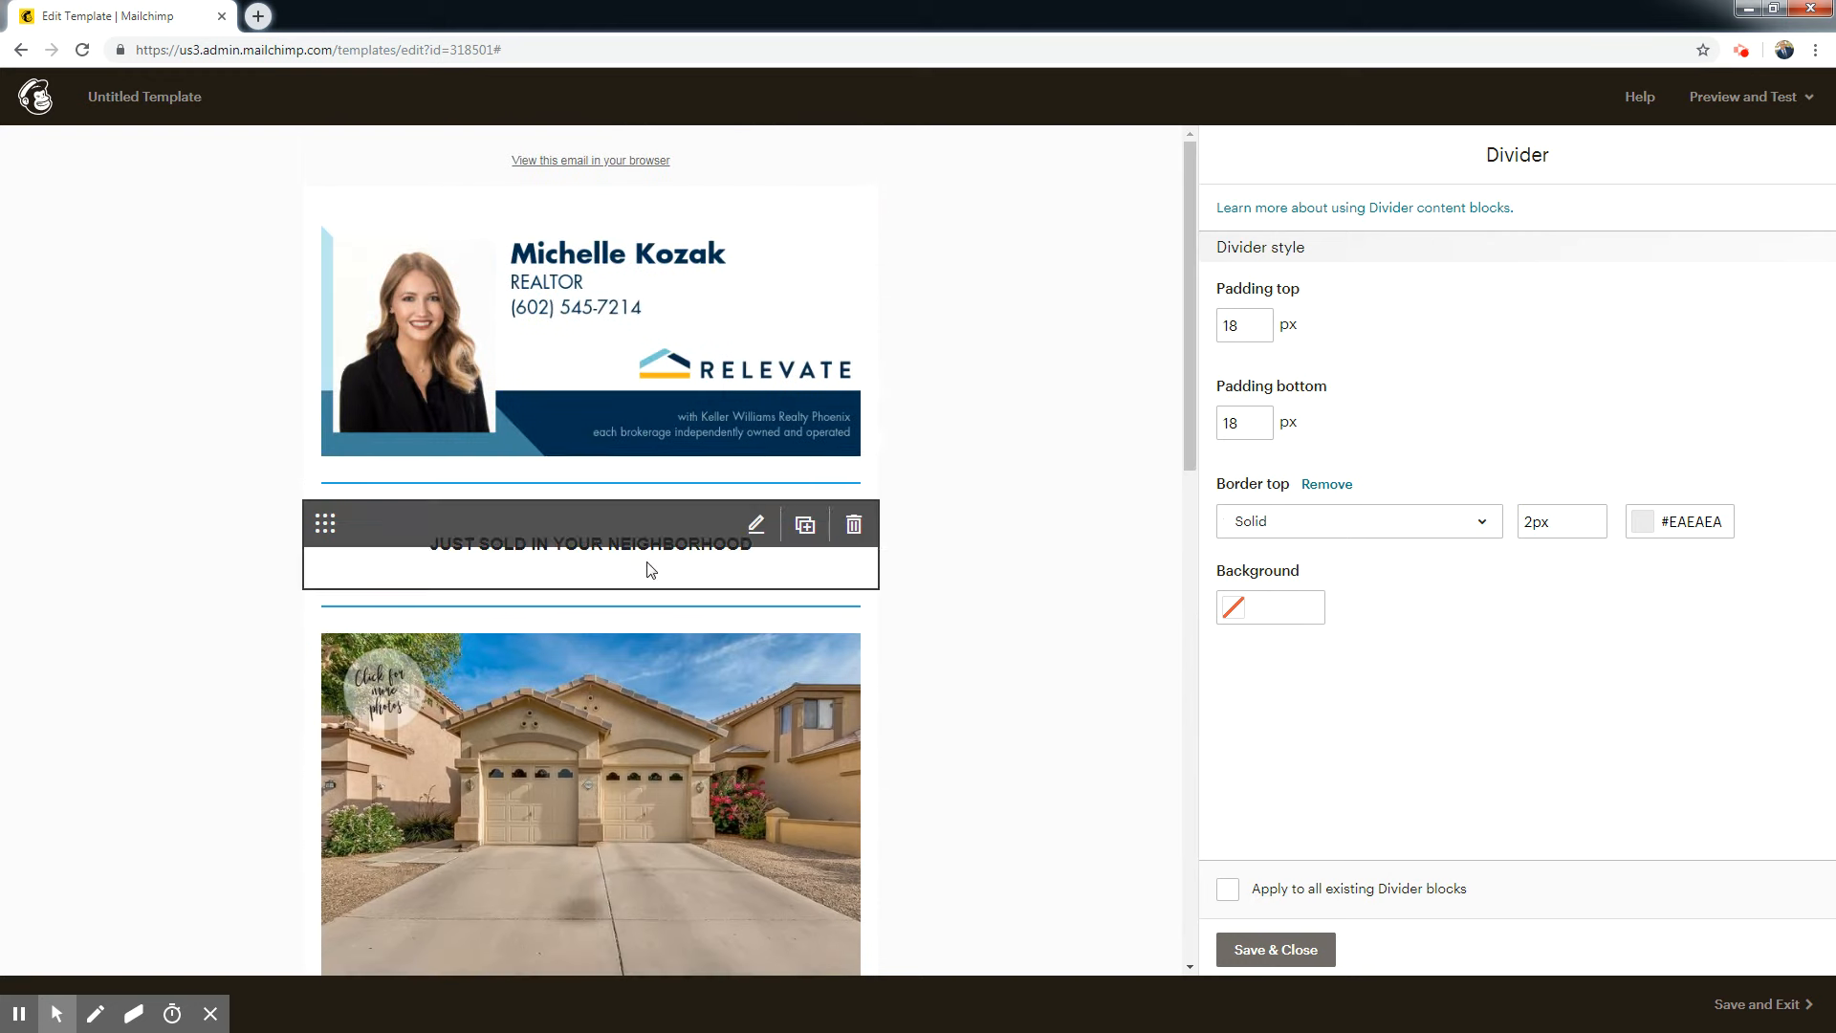
left_click(513, 484)
left_click(1227, 891)
left_click(1300, 950)
Replace the lower signature image with the logo file Relevate KW transparent.png, uploaded from the Kozak Email Blast folder.
left_click_drag(1189, 401, 1207, 834)
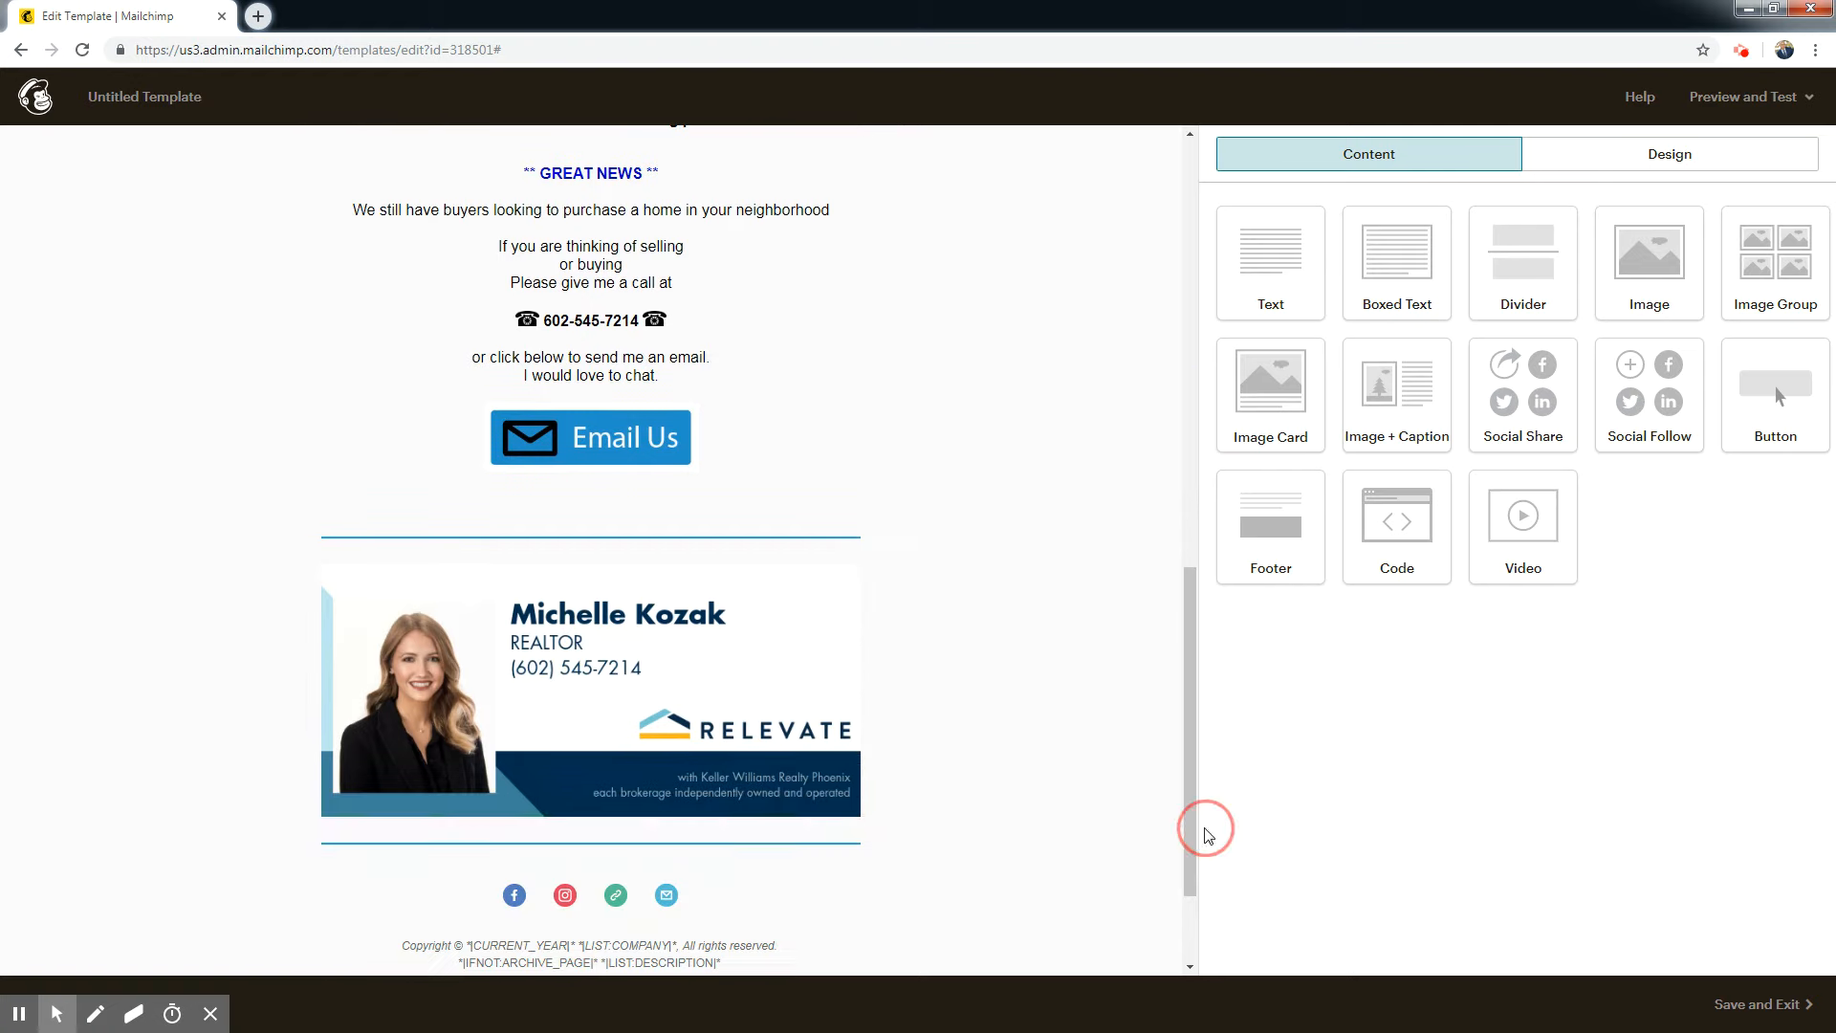
left_click(662, 715)
left_click(1339, 300)
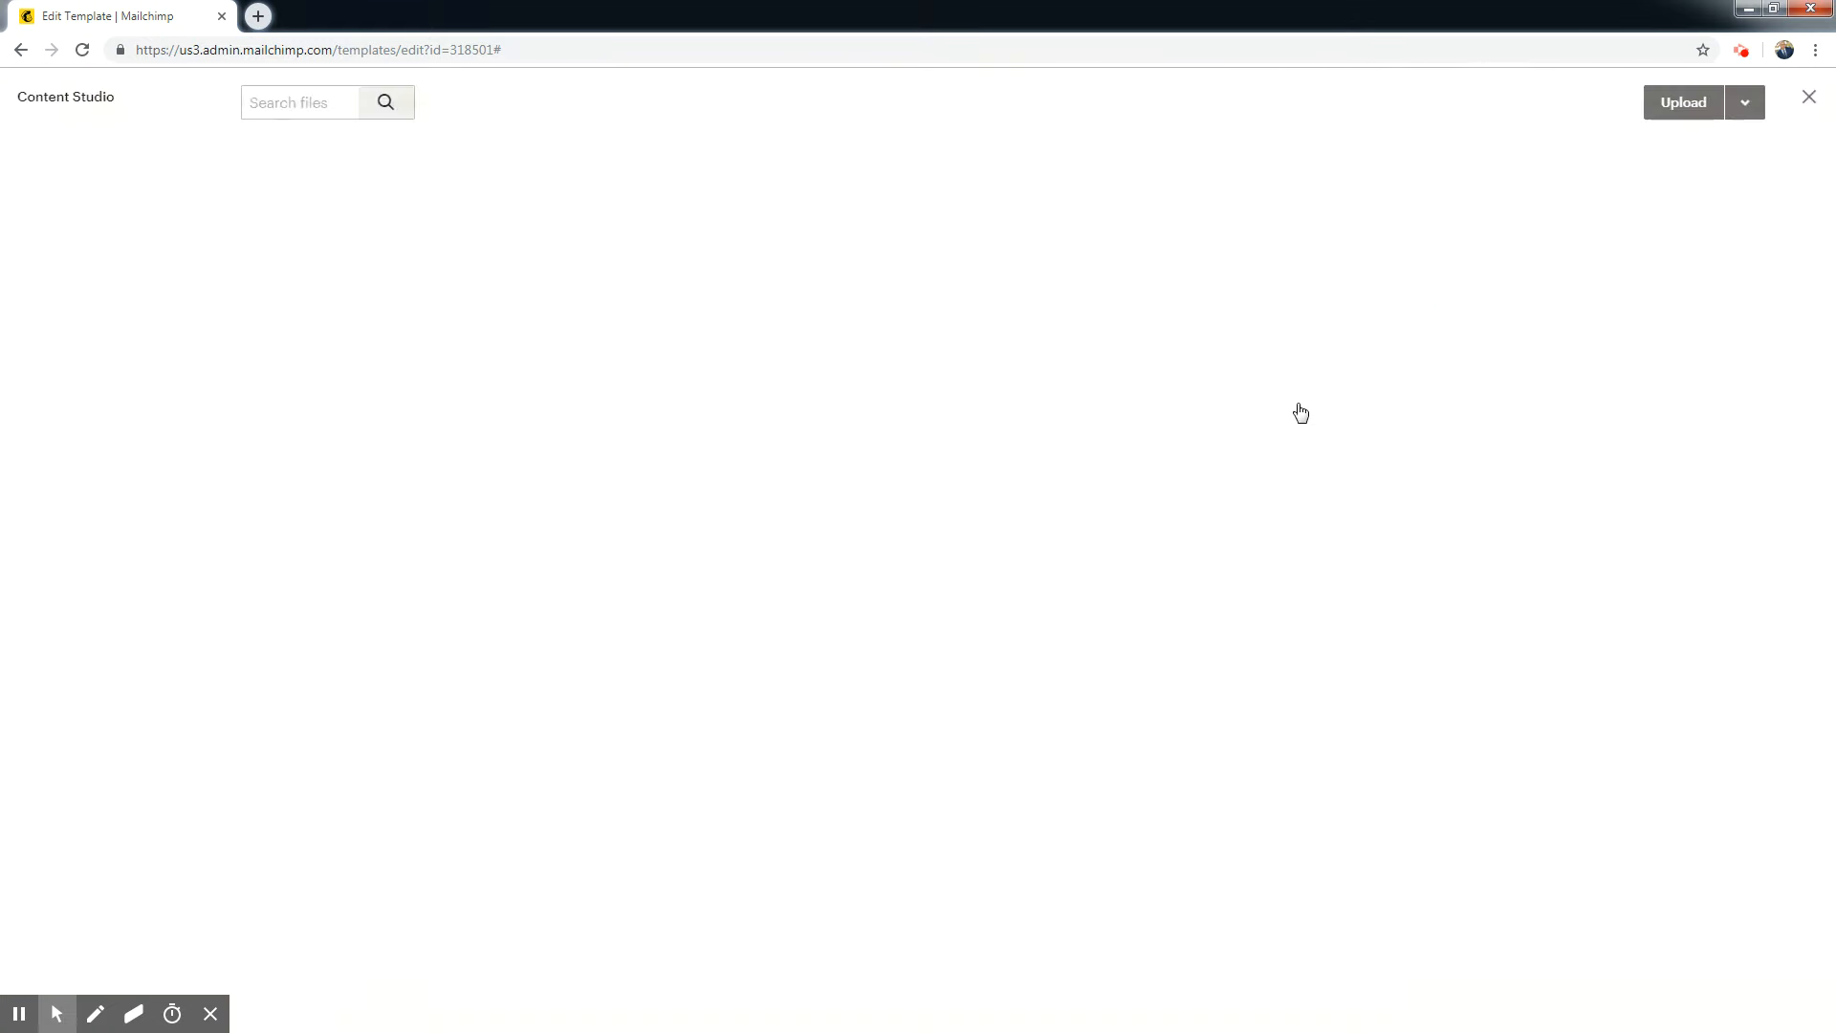
left_click(1679, 102)
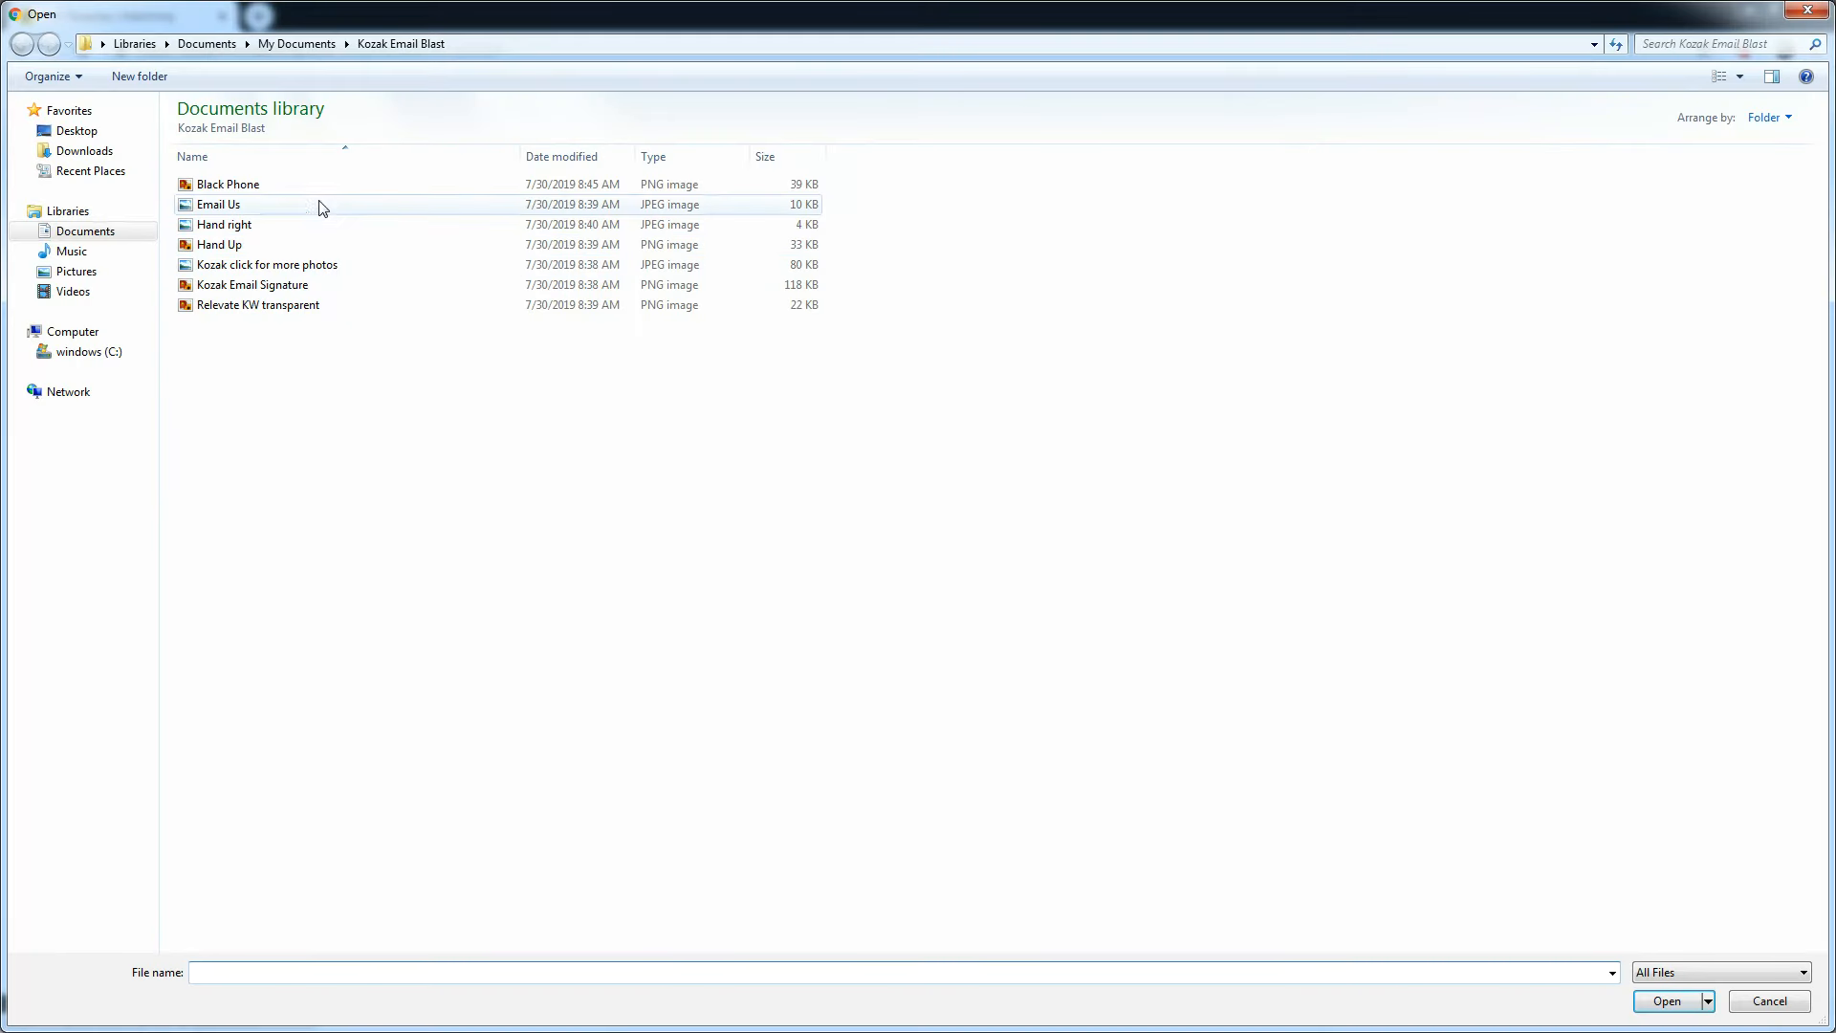
double_click(253, 305)
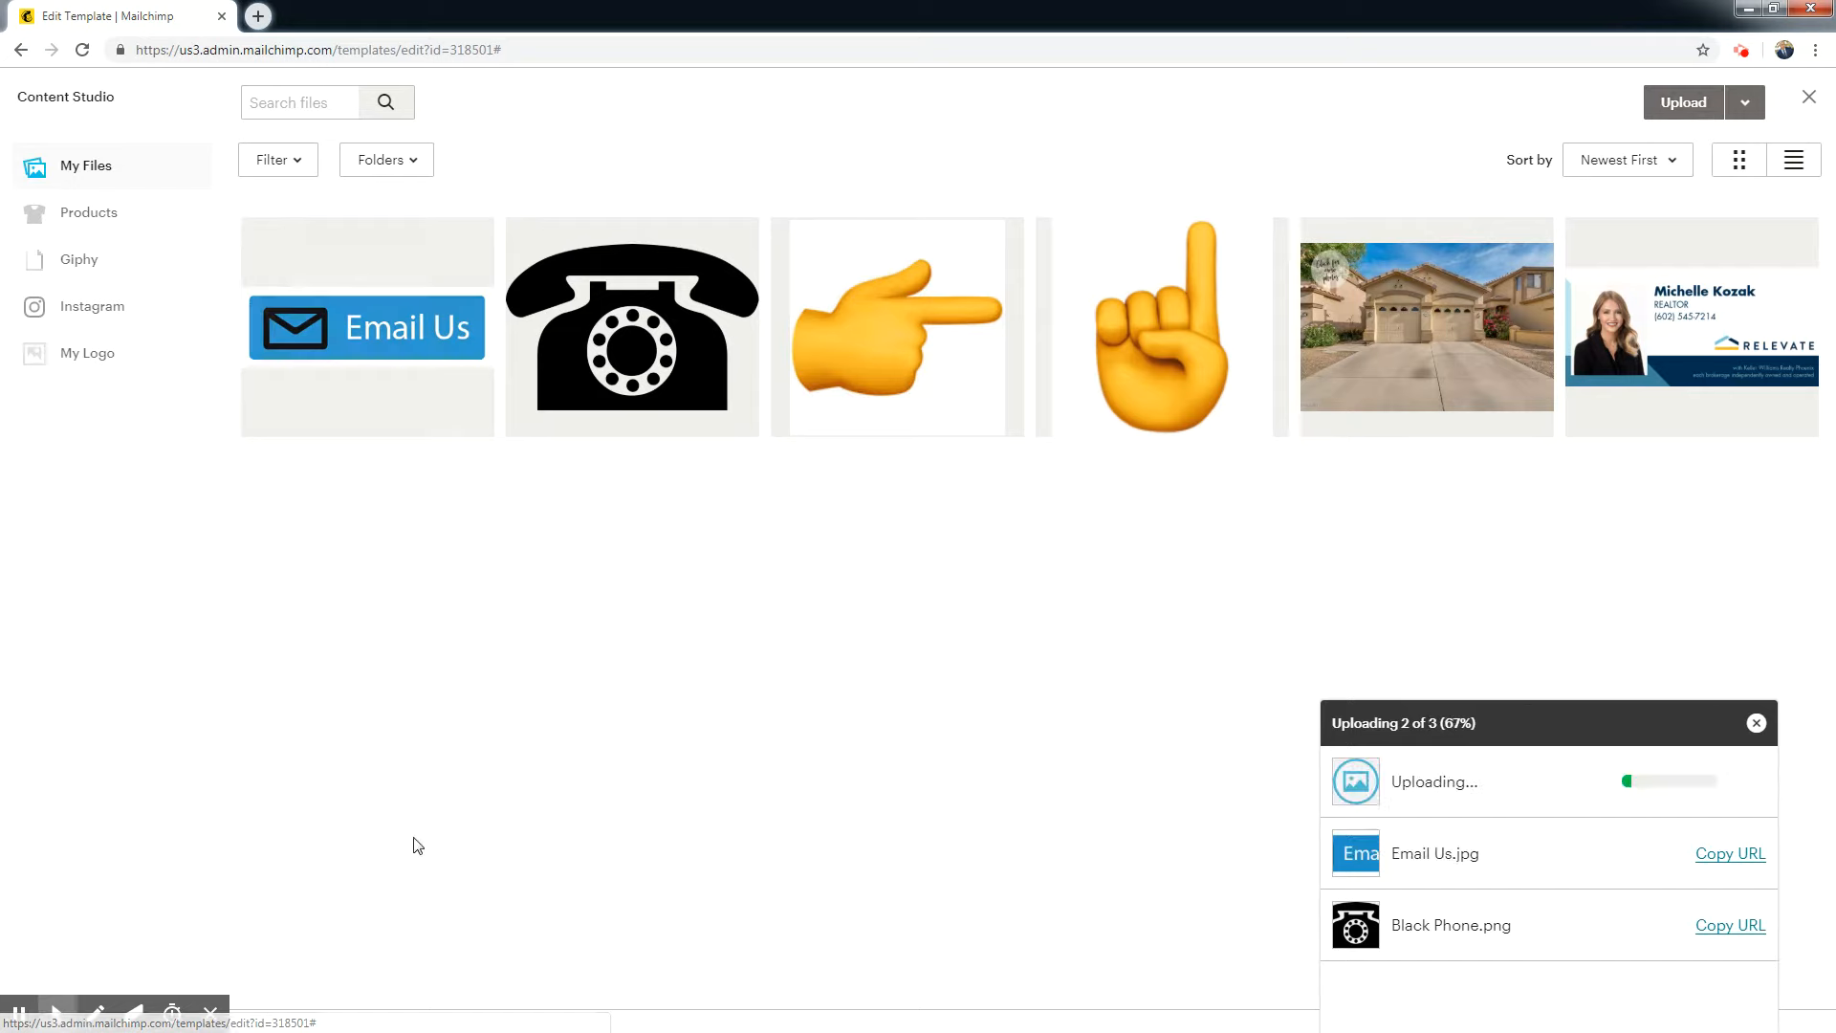
left_click(422, 318)
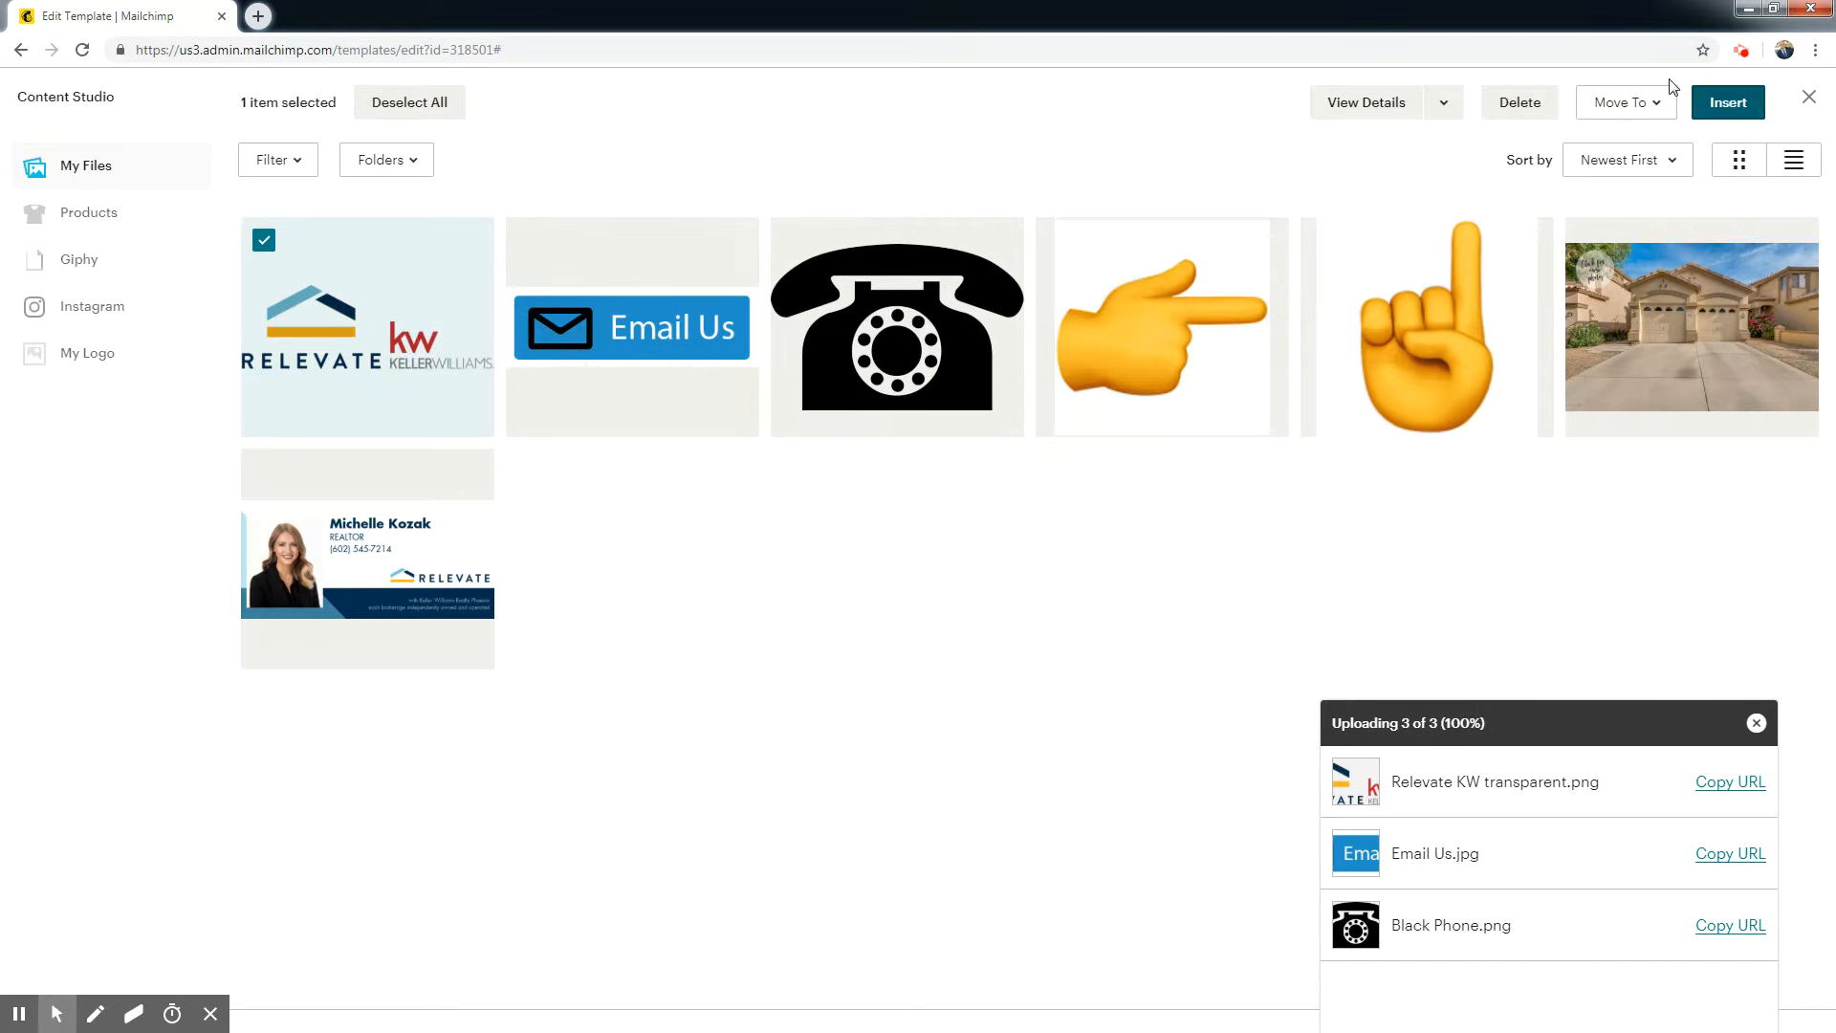
left_click(1728, 105)
Link the Relevate KW logo image to the agent's website address and save the image block.
left_click_drag(1192, 811, 1190, 834)
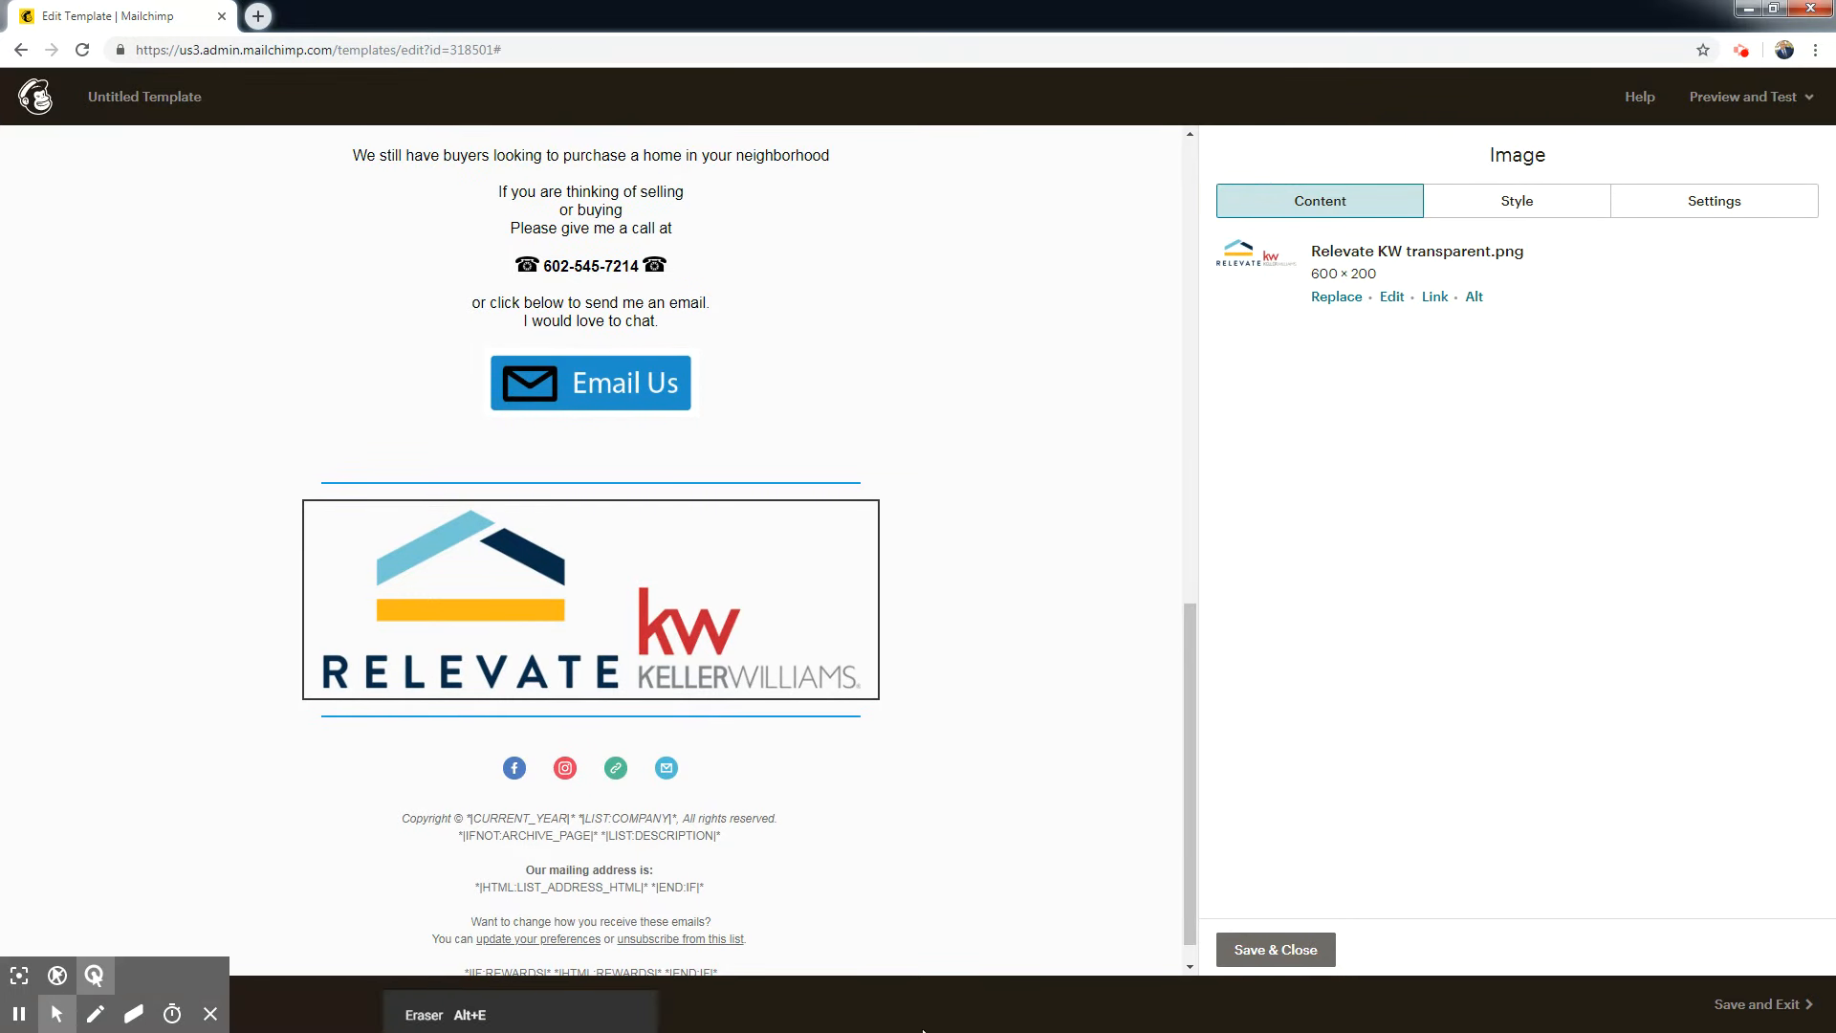
left_click(1434, 296)
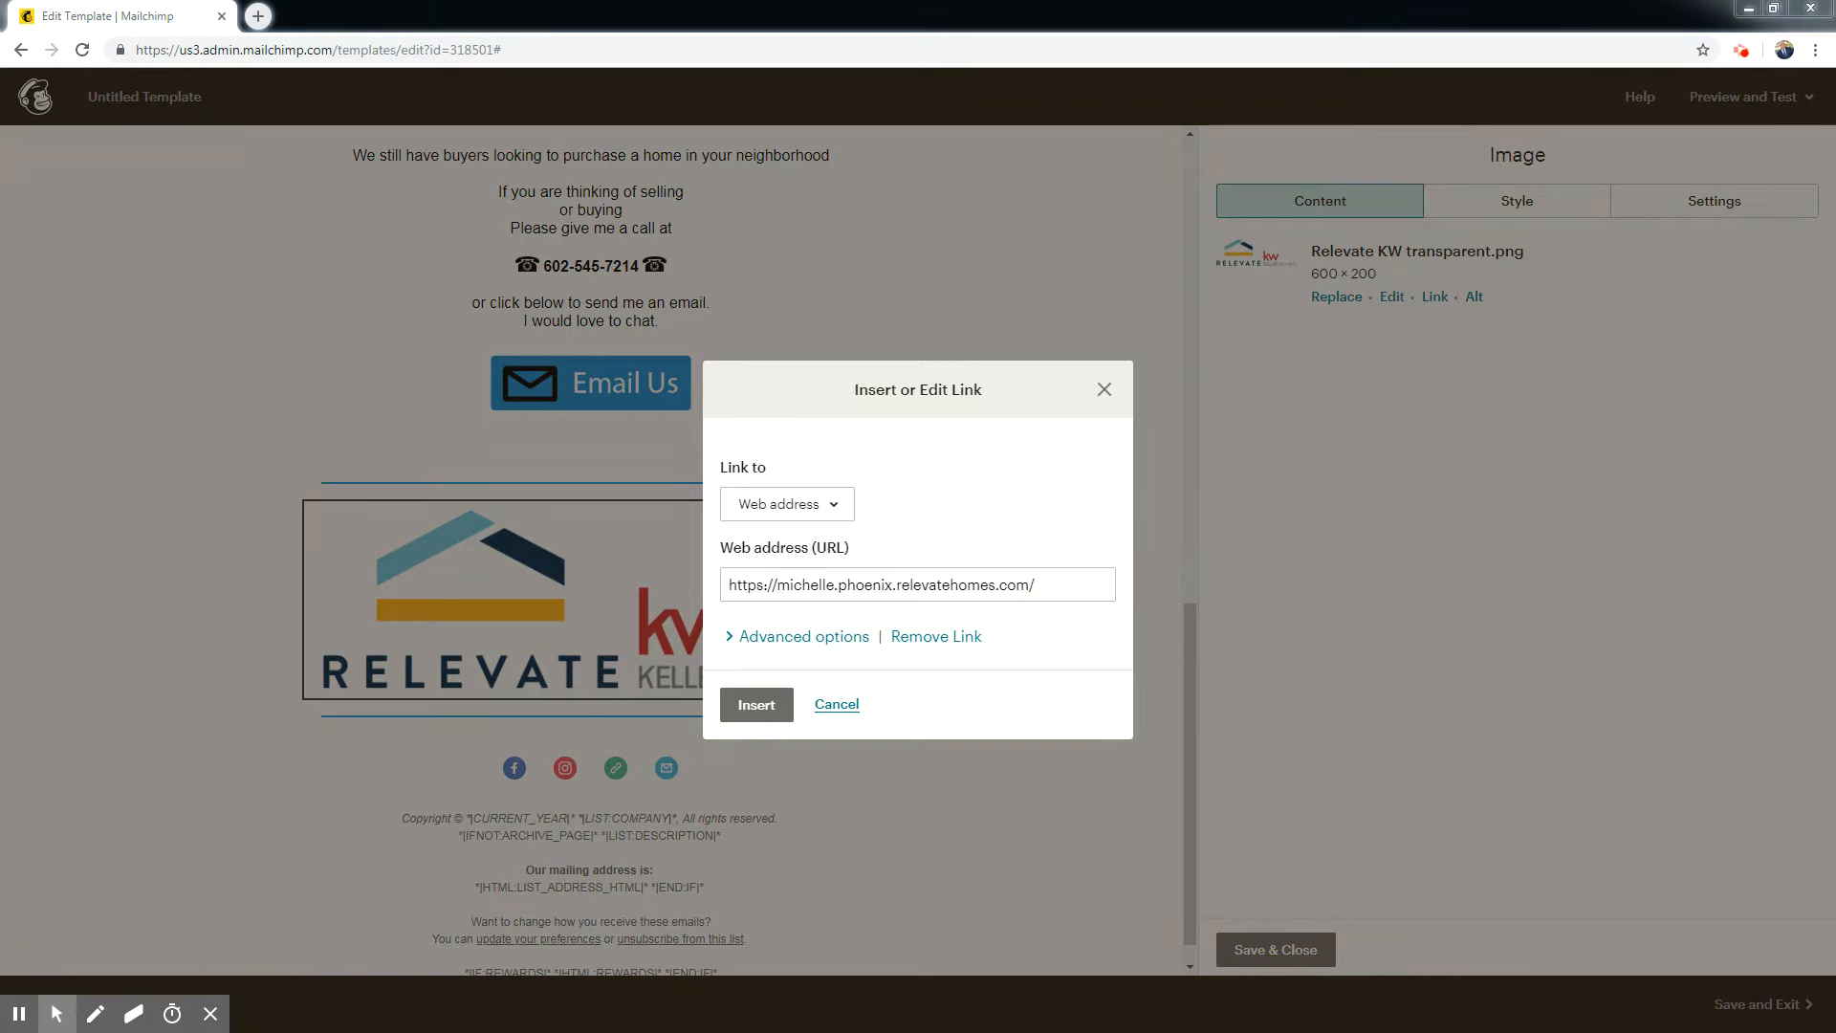
left_click(917, 571)
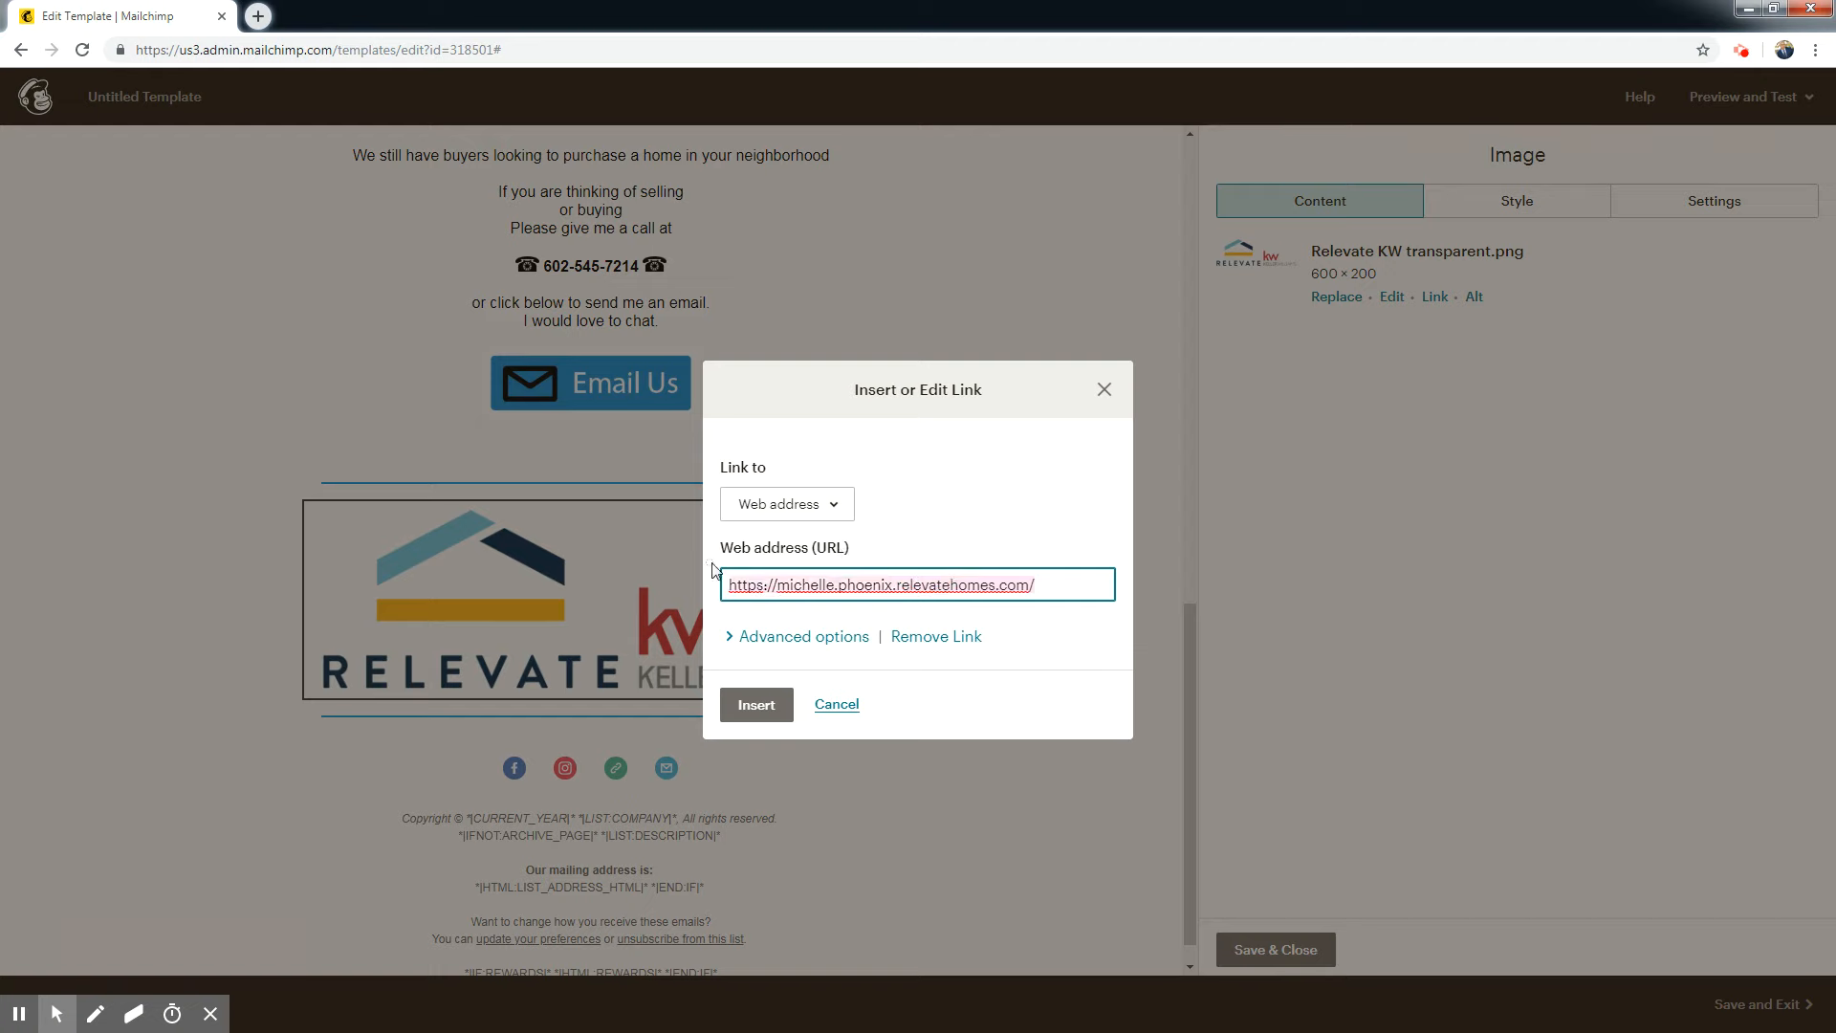
left_click(756, 705)
left_click_drag(1184, 752, 1191, 272)
left_click(1274, 949)
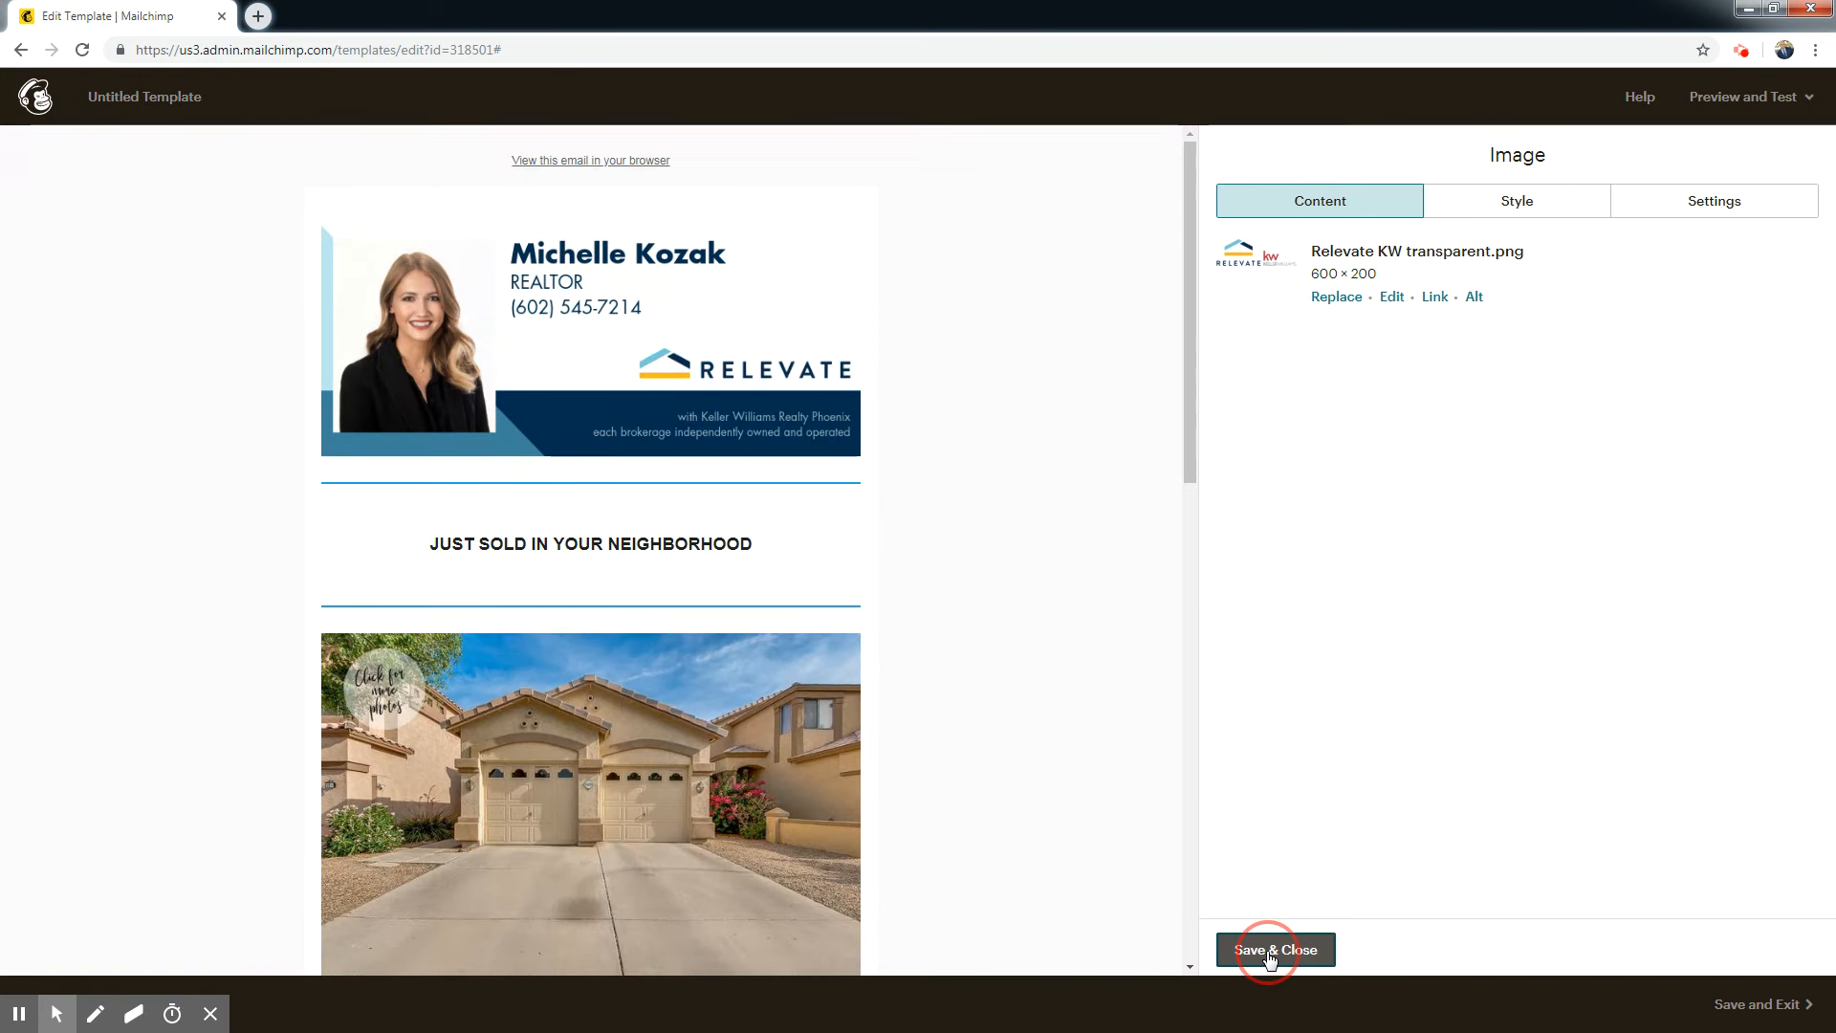
Send a test email of the template to the agent's and two colleagues' email addresses, separated by commas.
left_click(1750, 100)
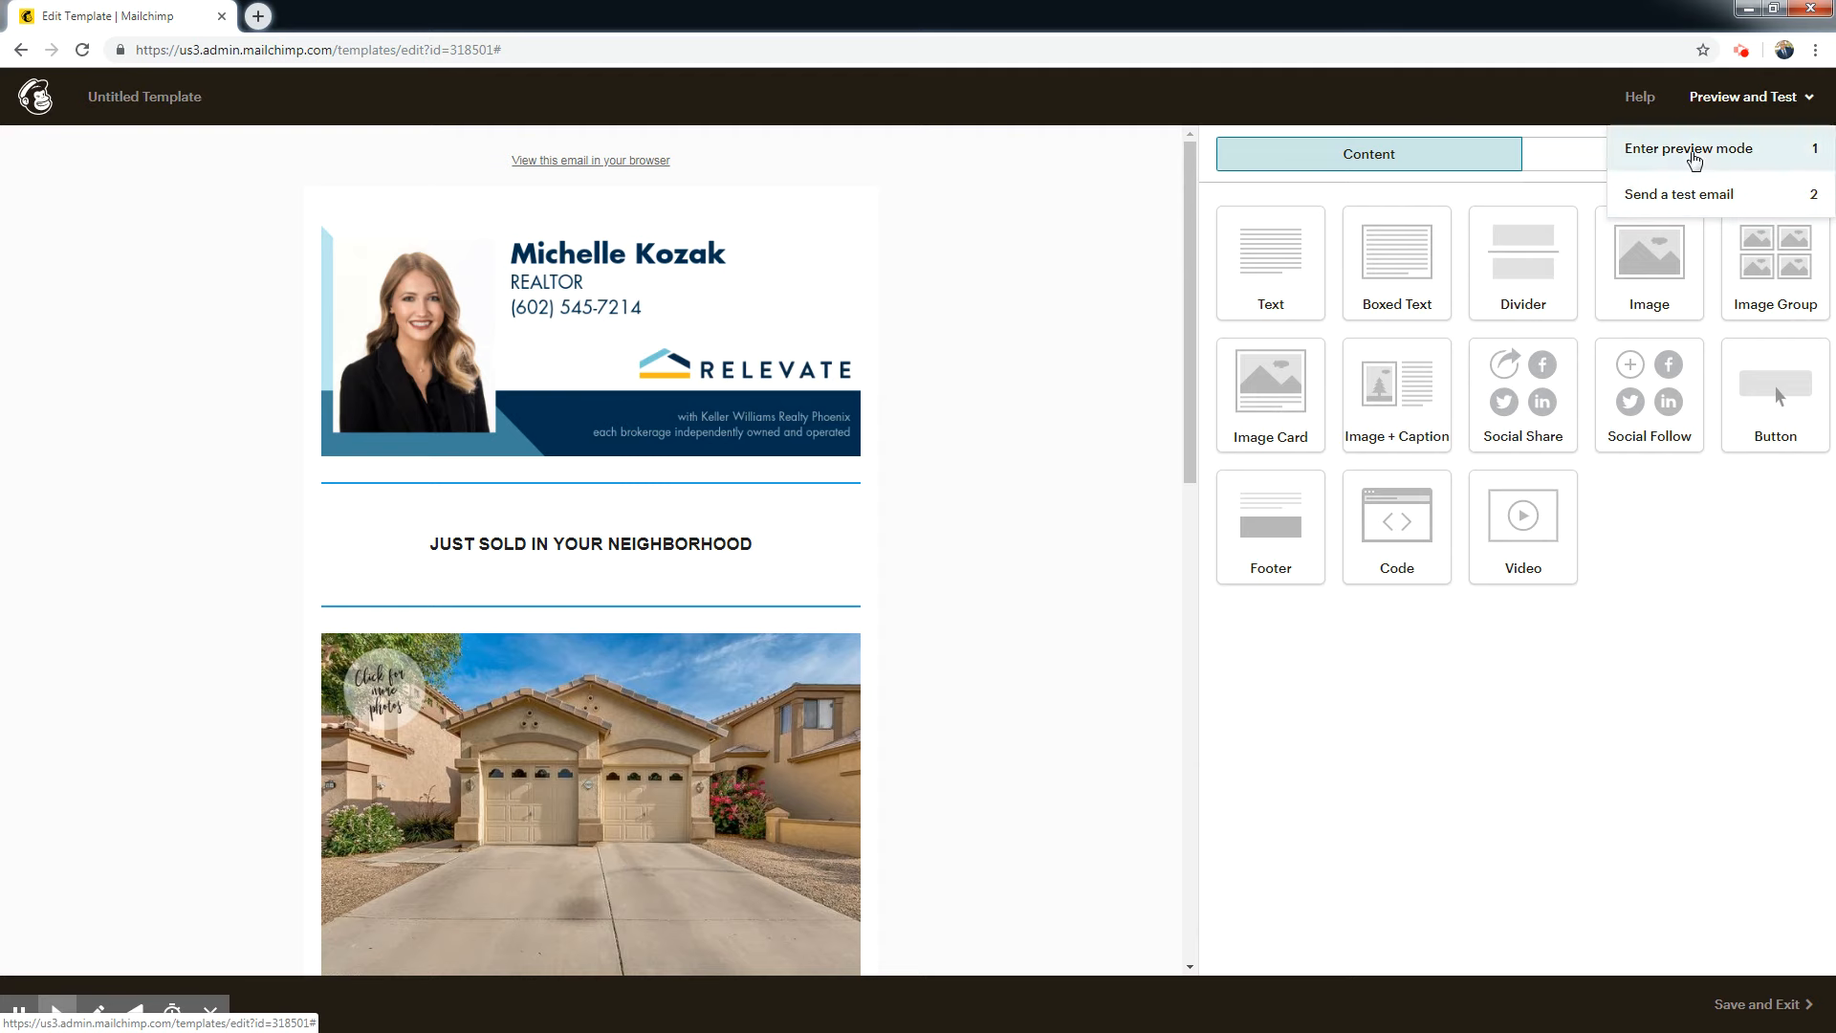
left_click(1685, 194)
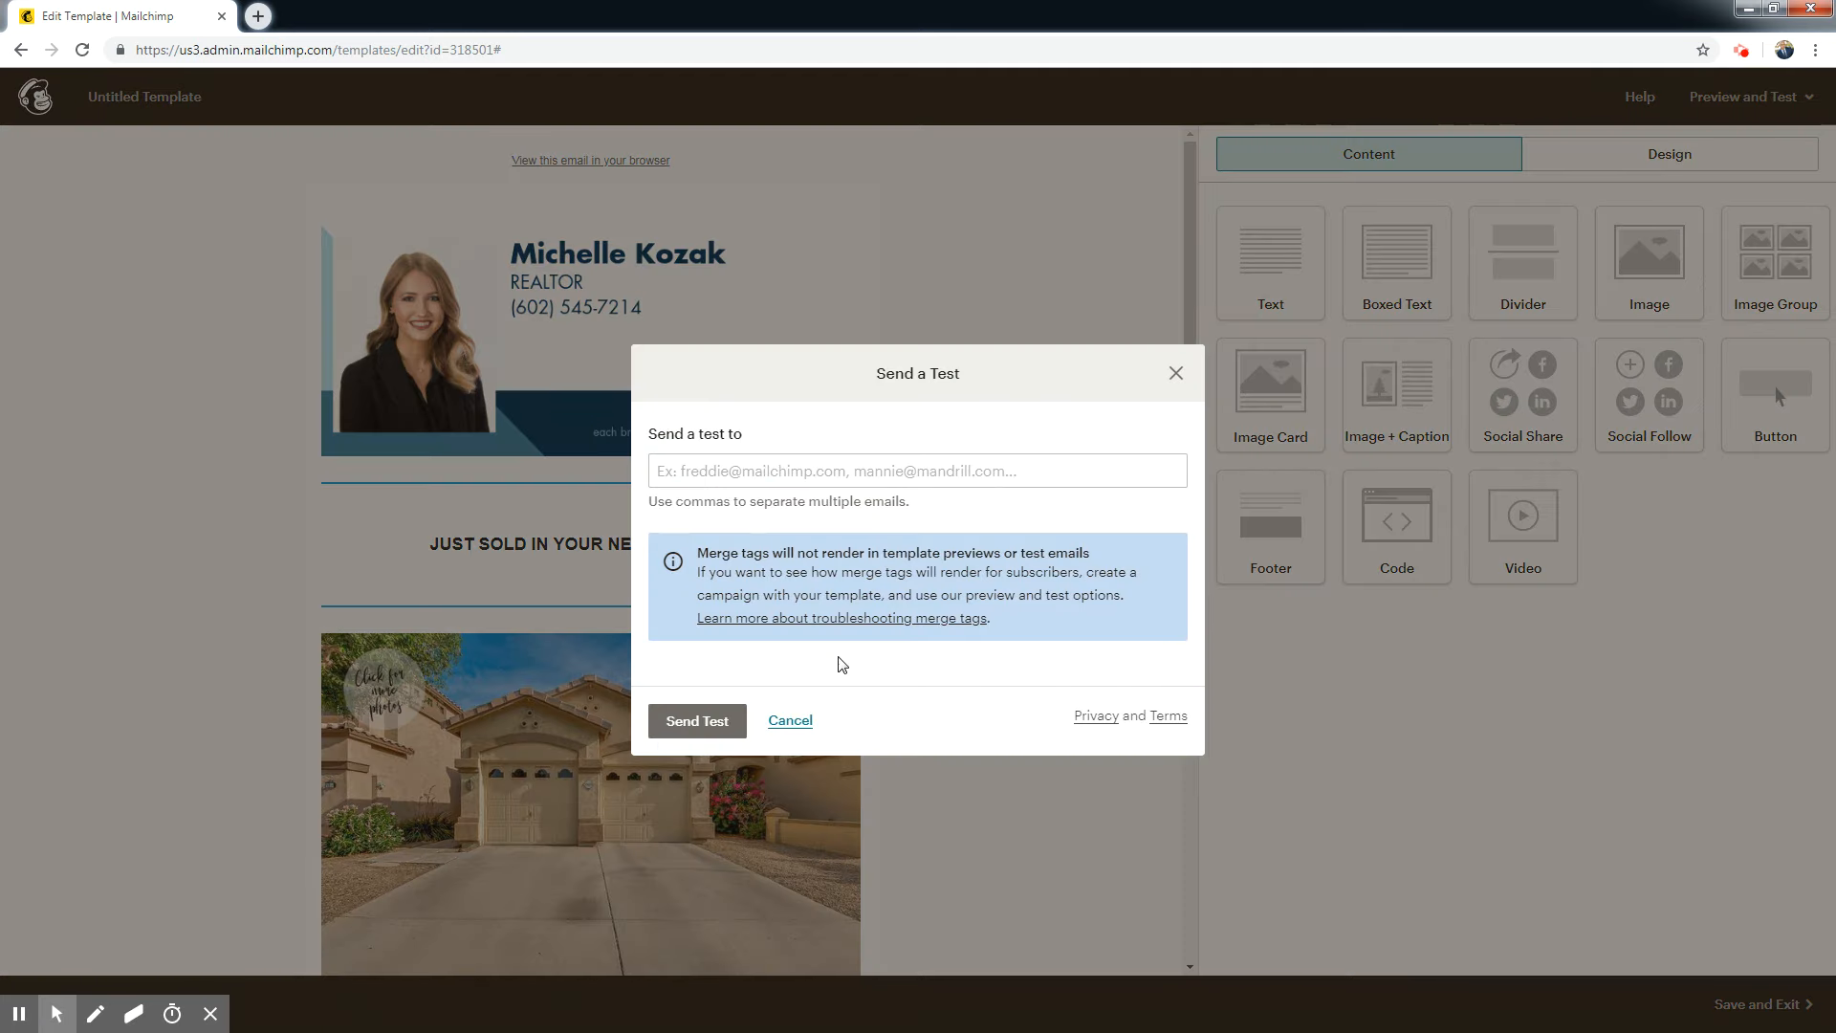
left_click(847, 467)
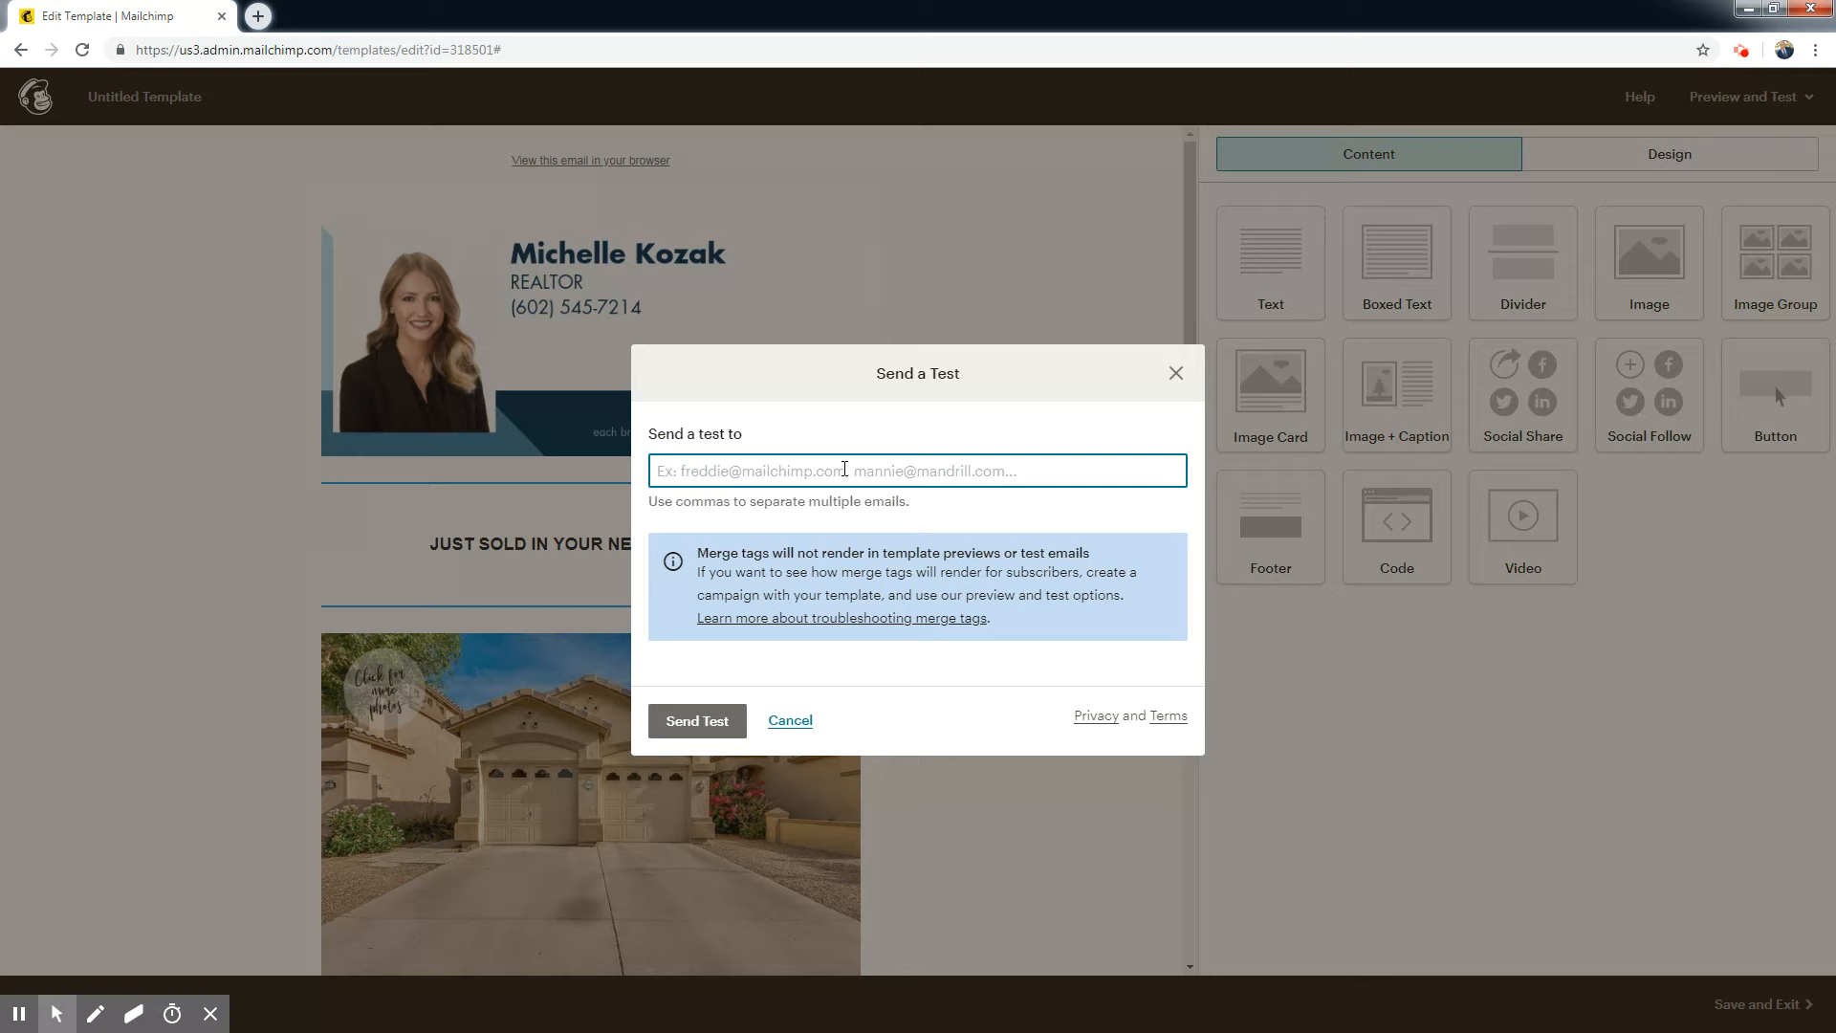
type("mi")
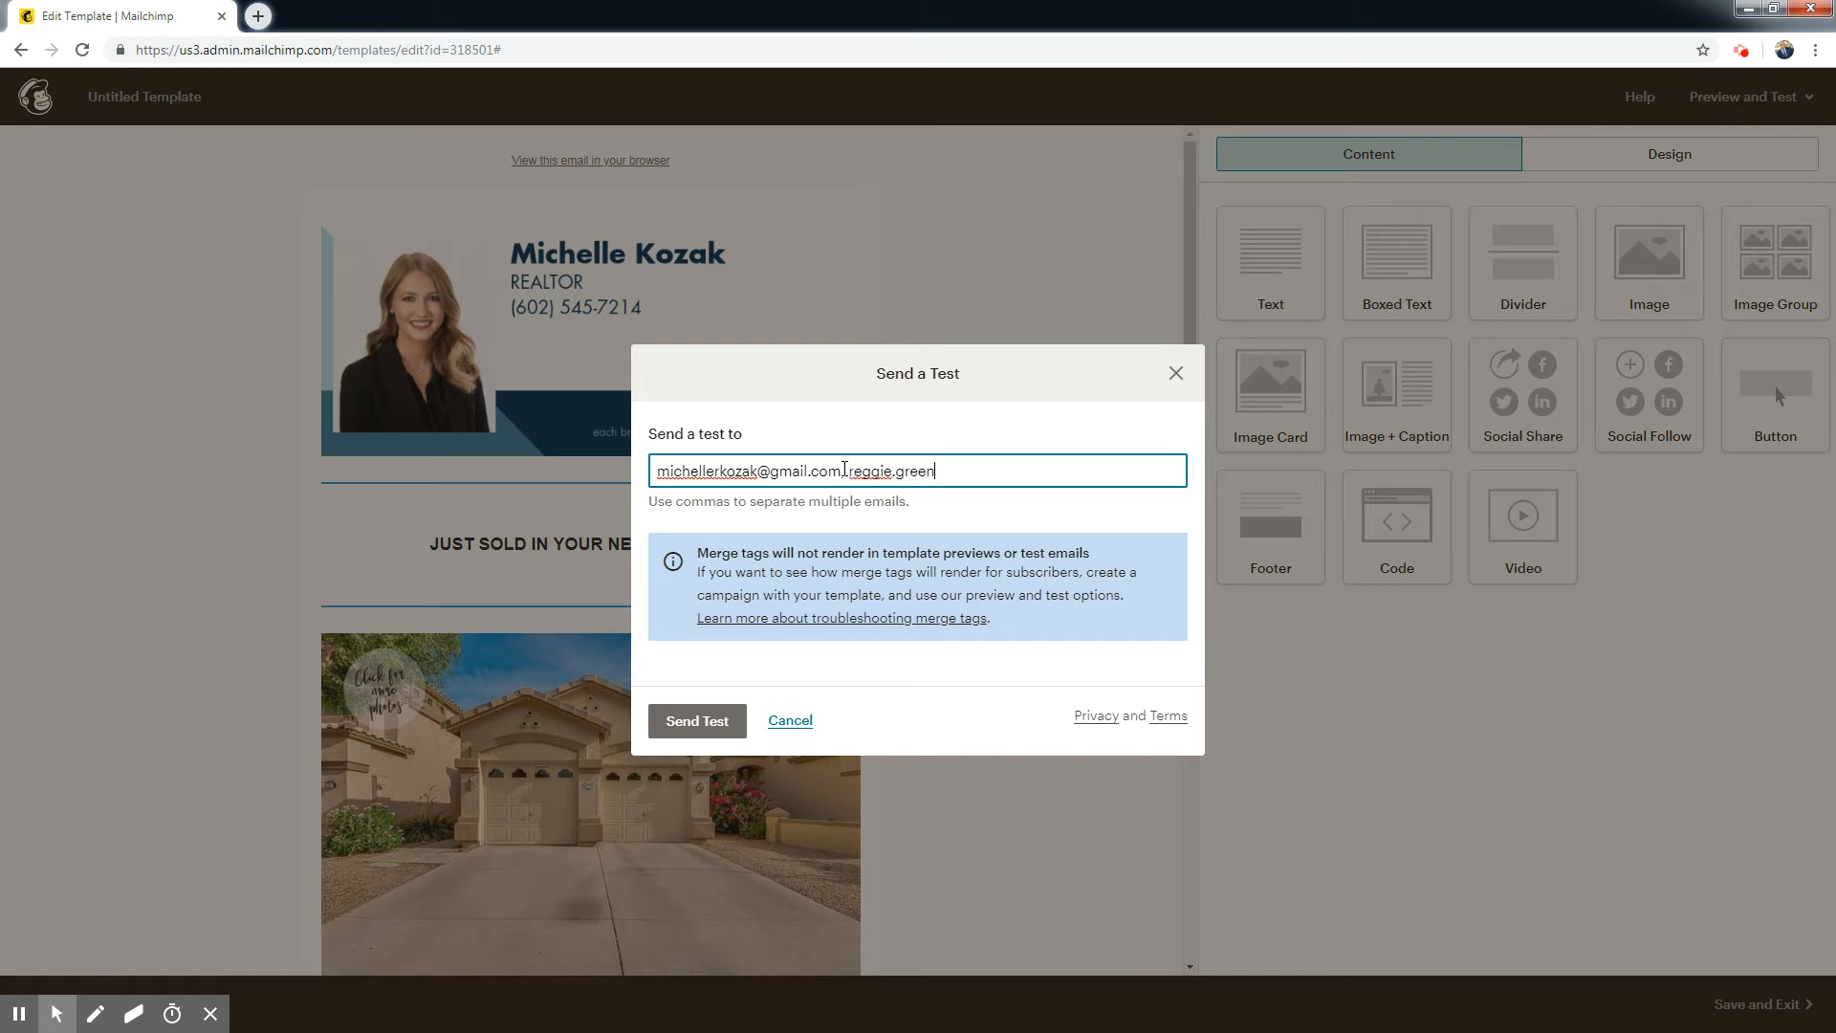
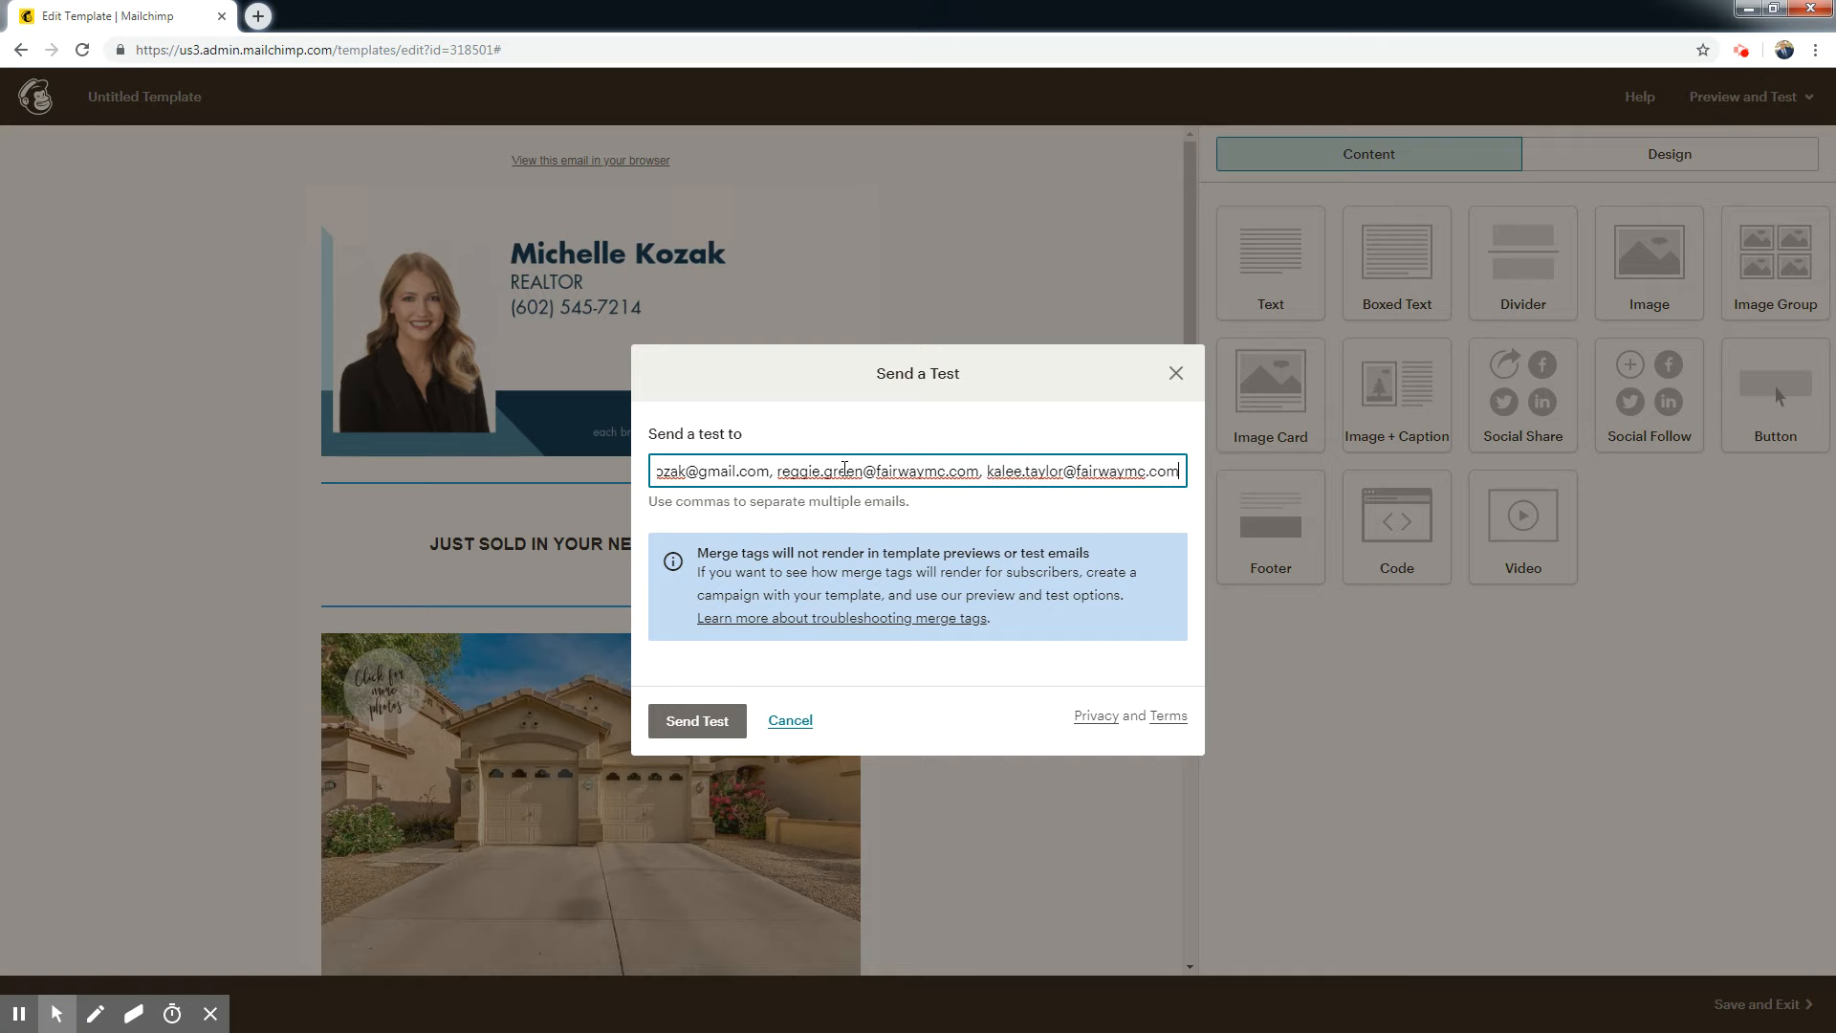
left_click(707, 726)
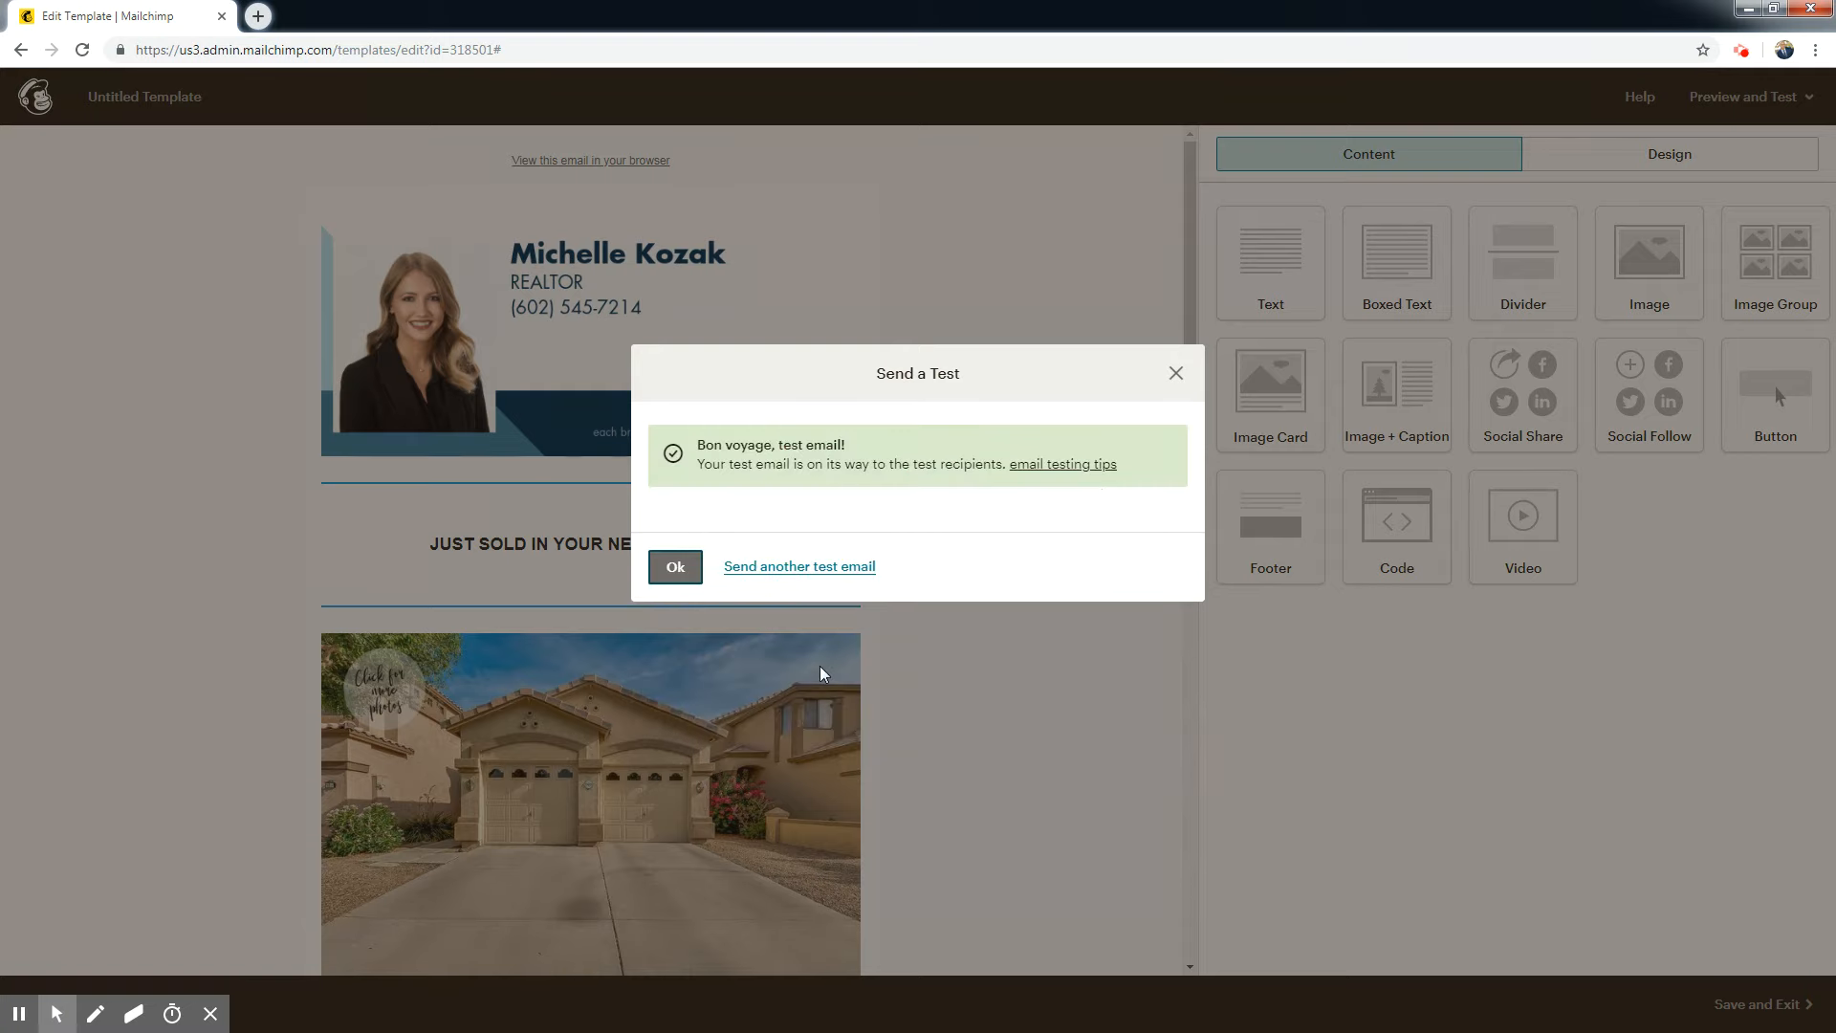
Close the test confirmation, then save and exit the template under the name Listing SOLD.
left_click(676, 568)
left_click_drag(1187, 449, 1161, 916)
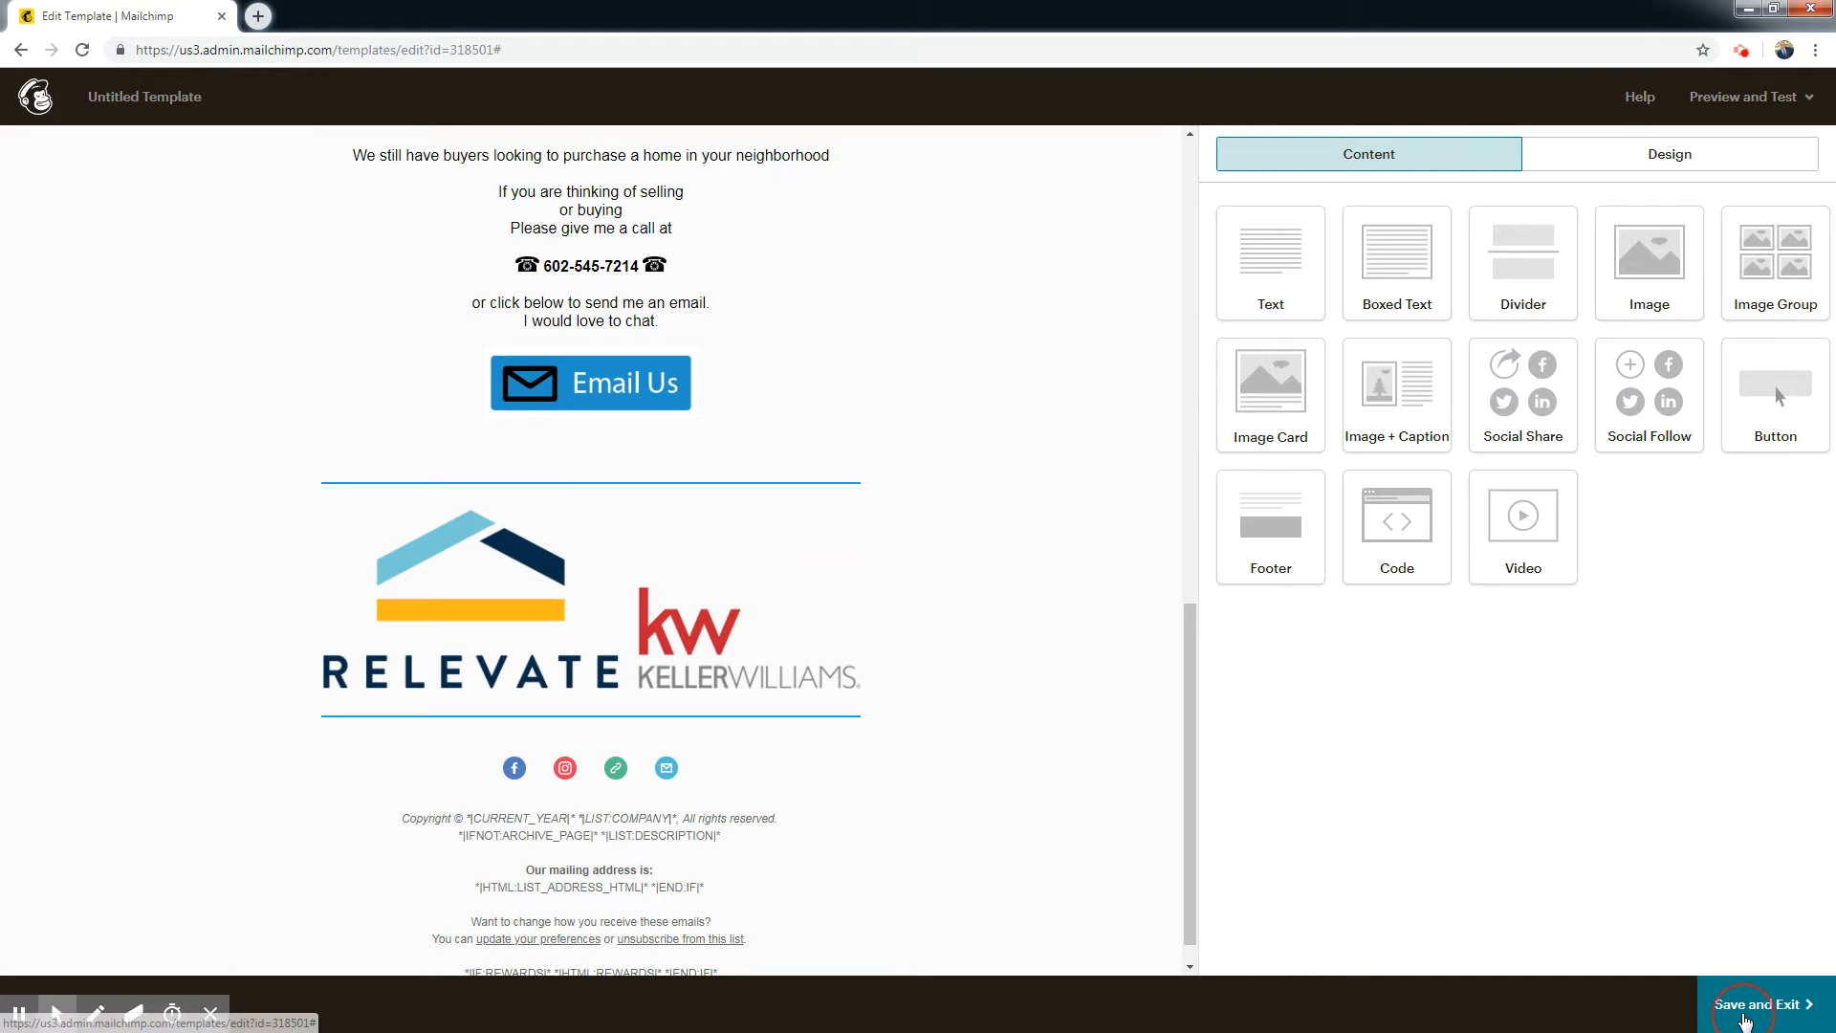
left_click(1757, 1002)
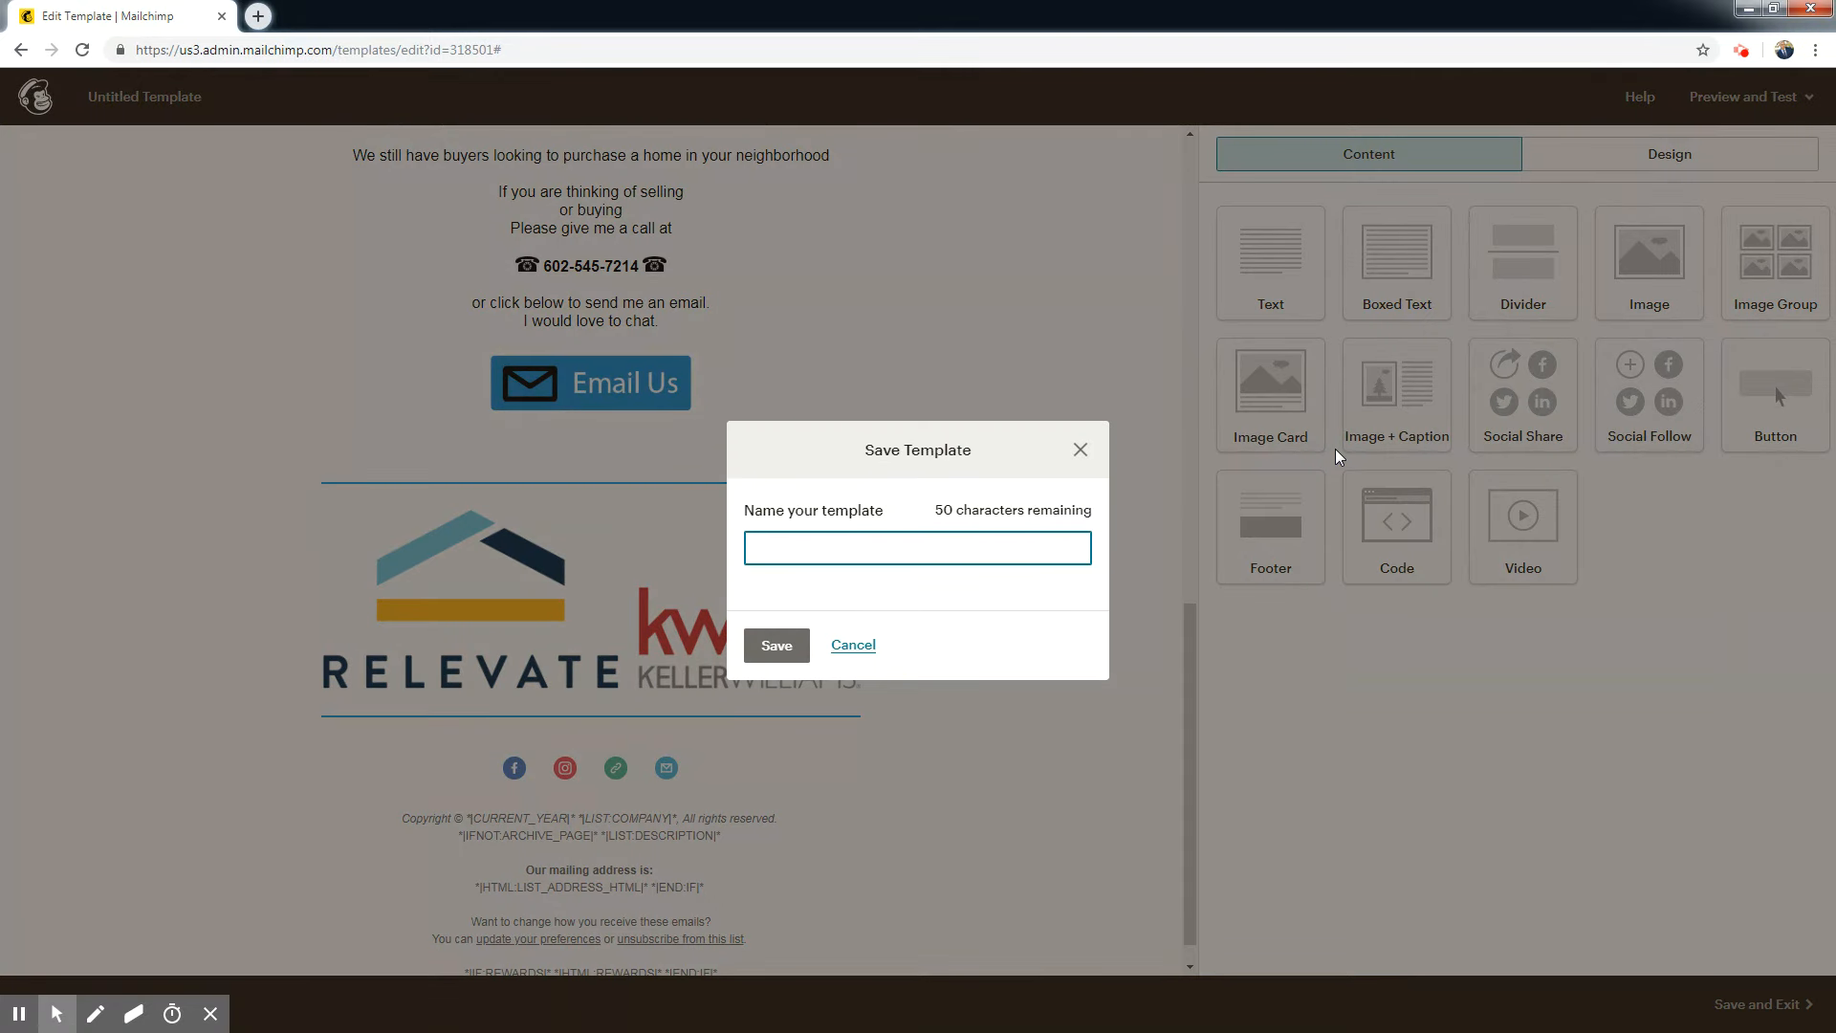
type("Listing SOLD")
left_click(776, 644)
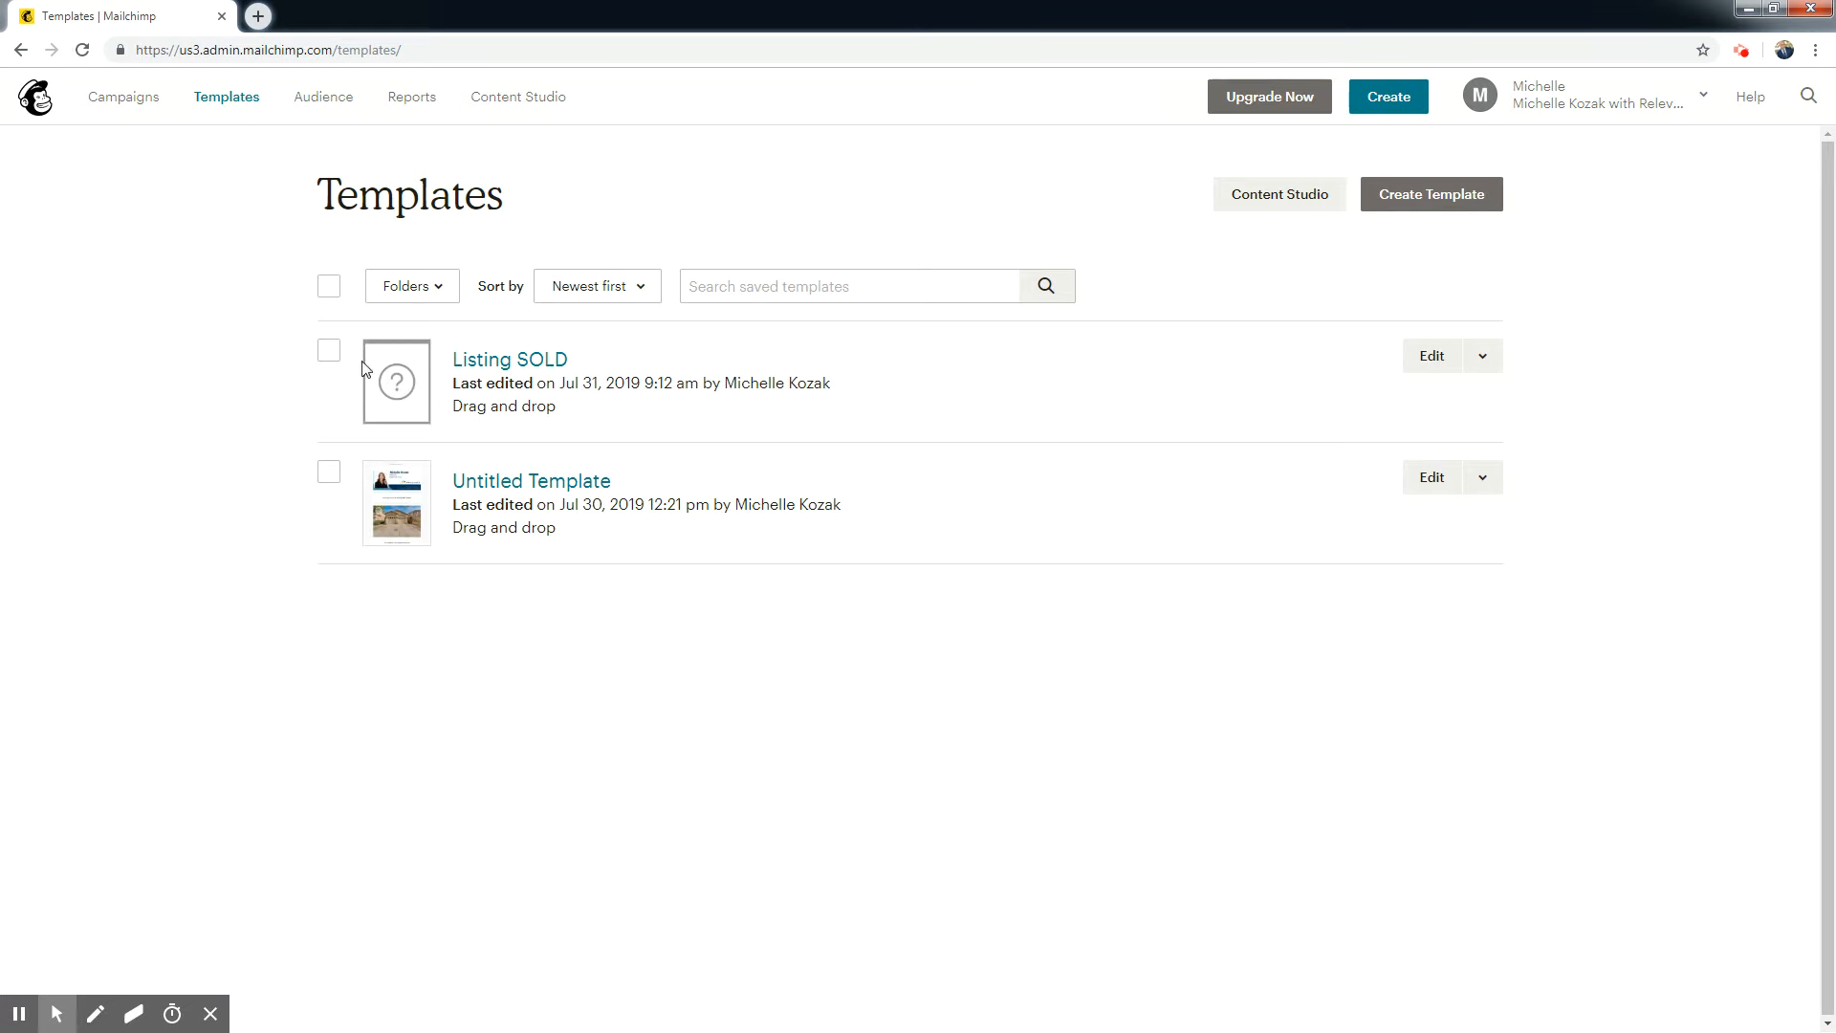
Delete the old Untitled Template from the saved templates, entering DELETE as confirmation.
left_click(329, 474)
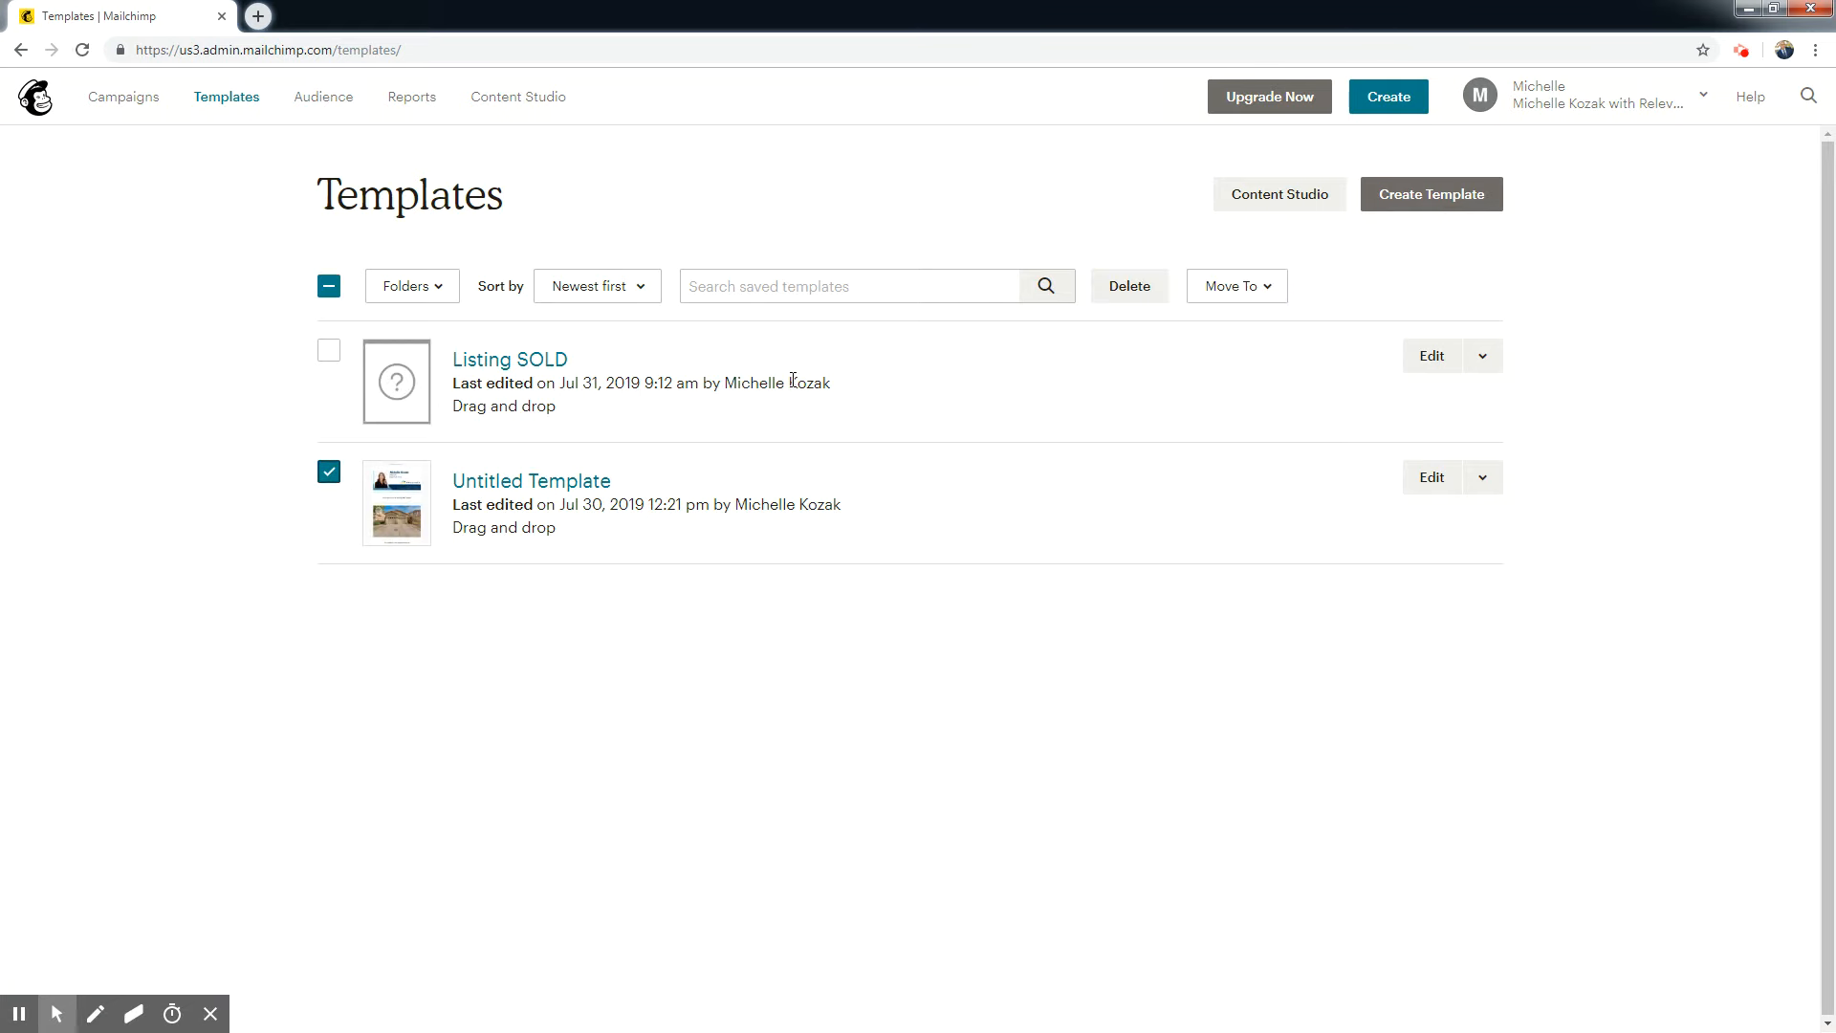
left_click(1133, 290)
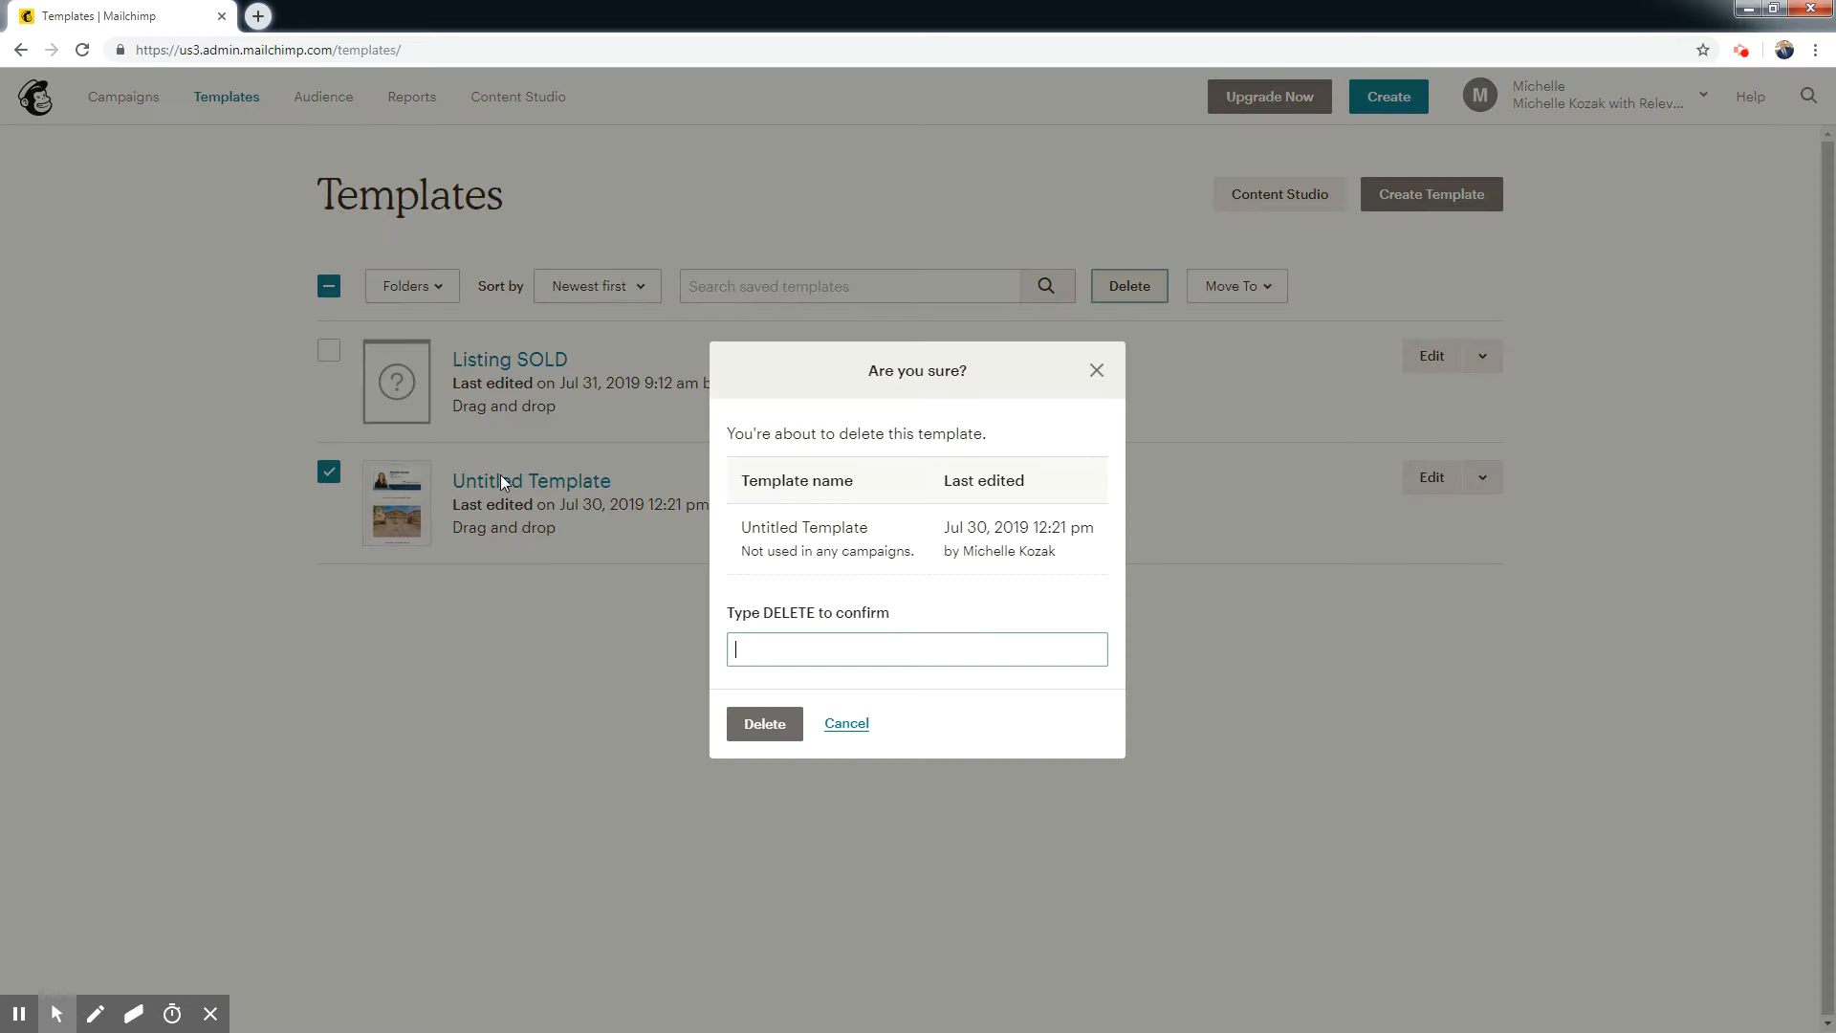
type("DELETE")
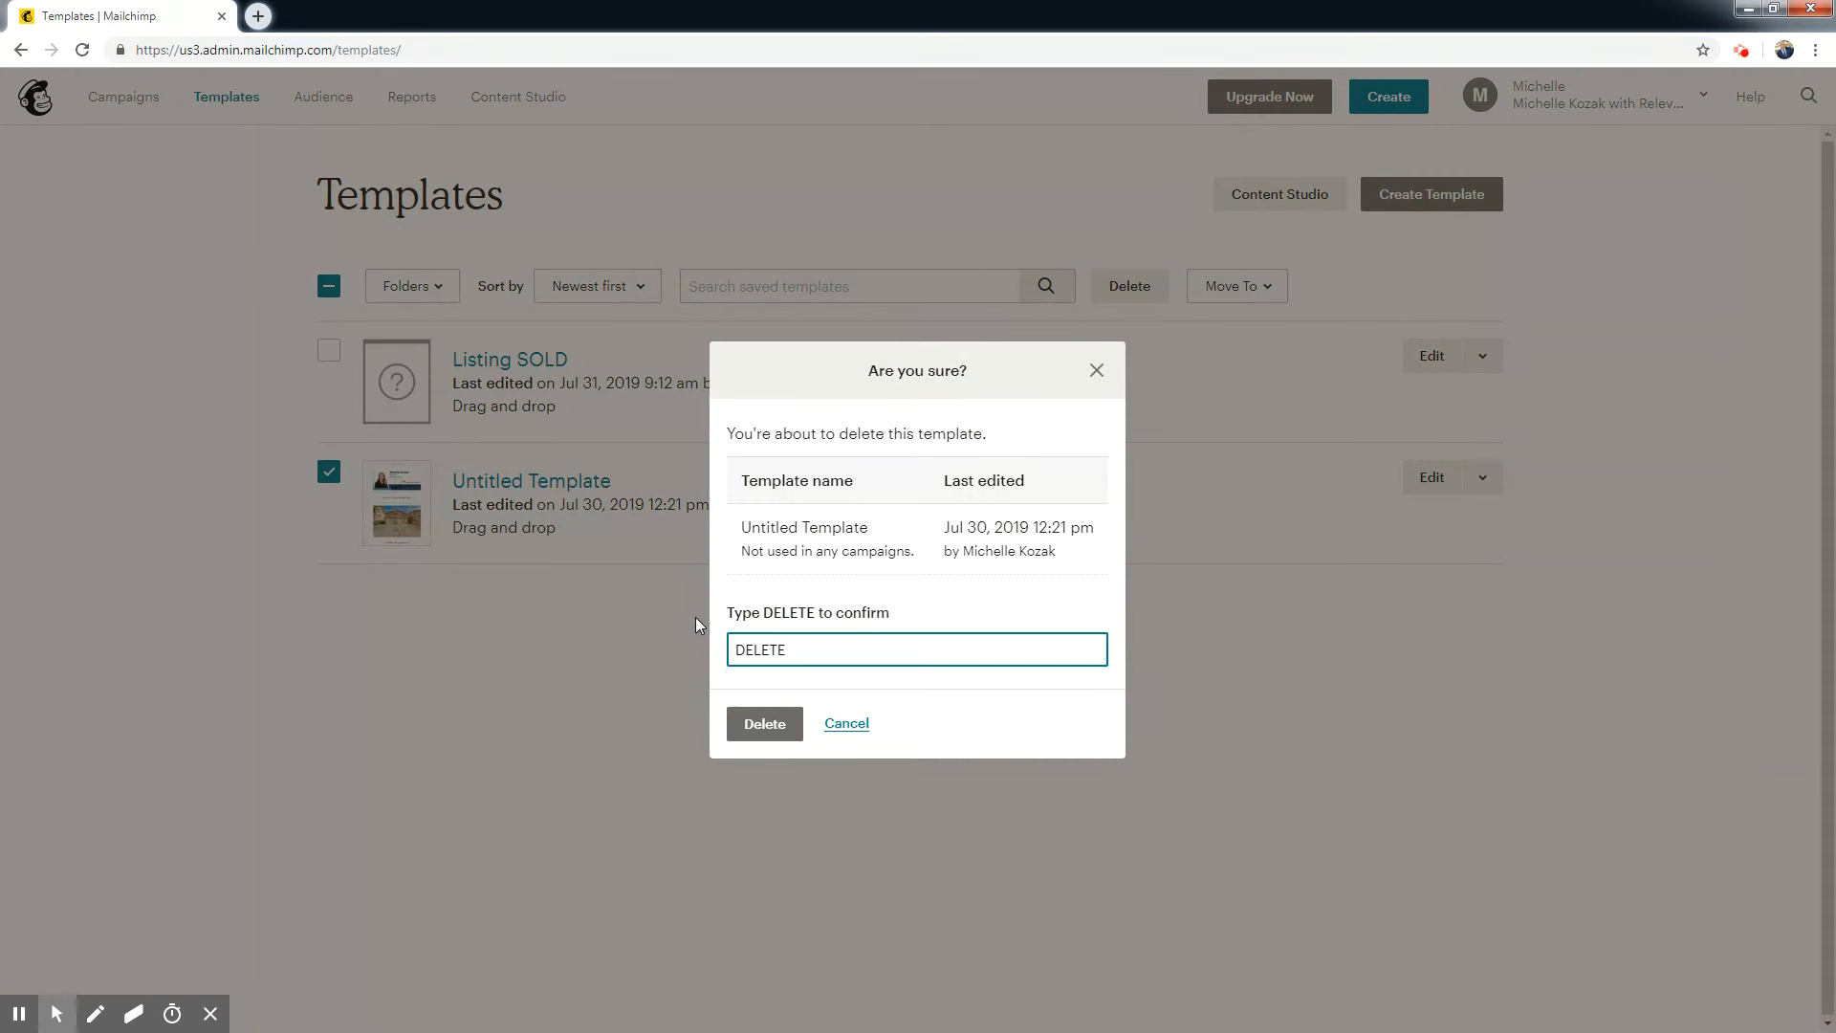
left_click(762, 731)
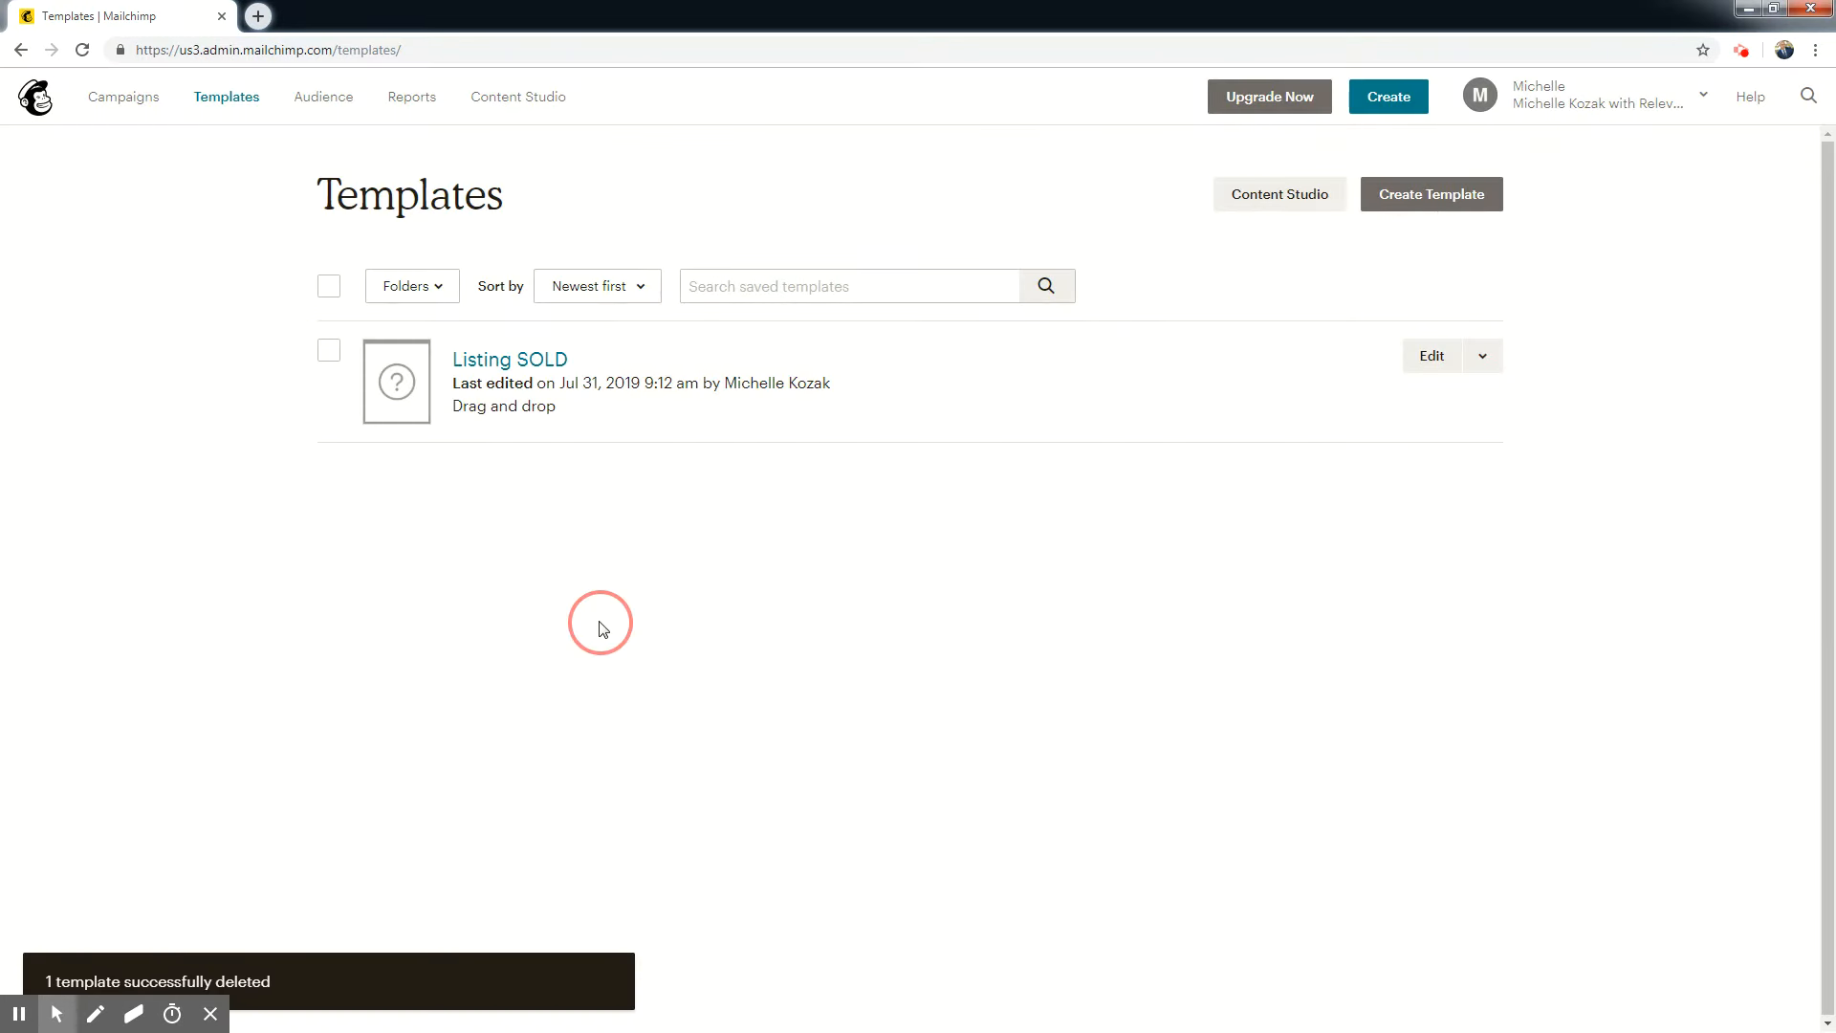
Open the saved Listing SOLD template to check it, and return to the template list.
left_click(532, 361)
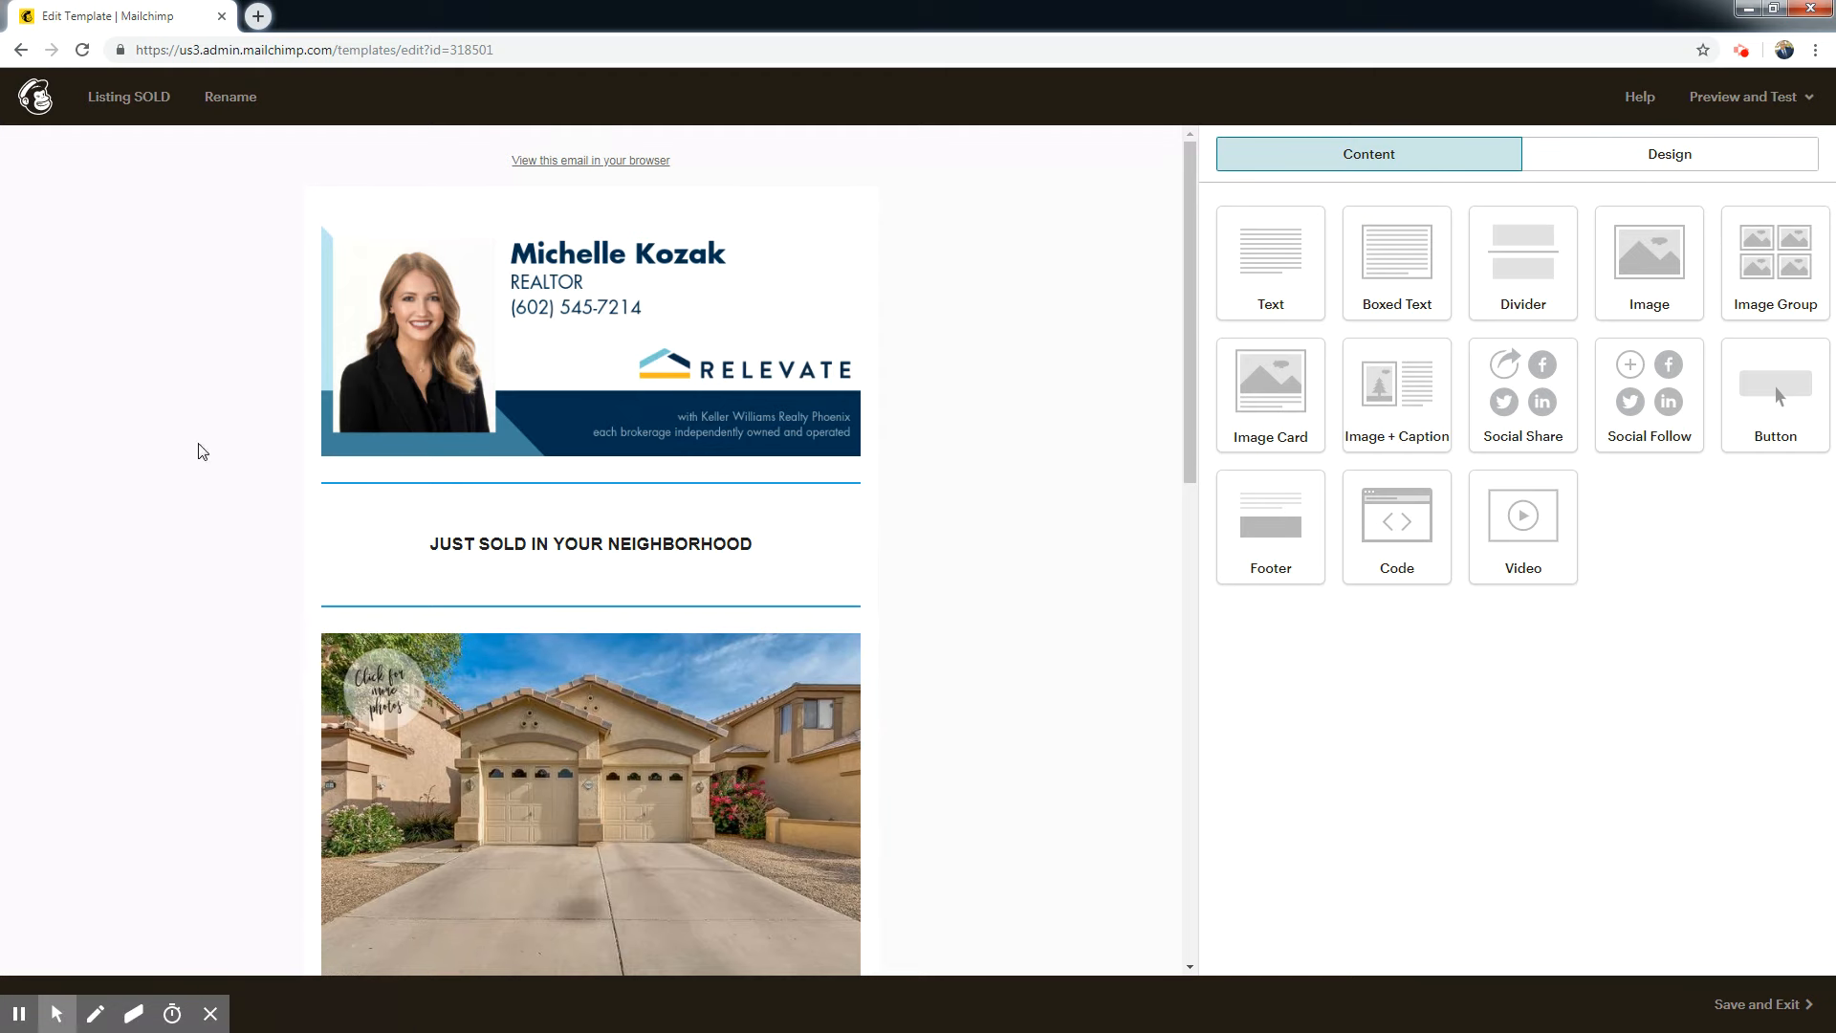
left_click(13, 53)
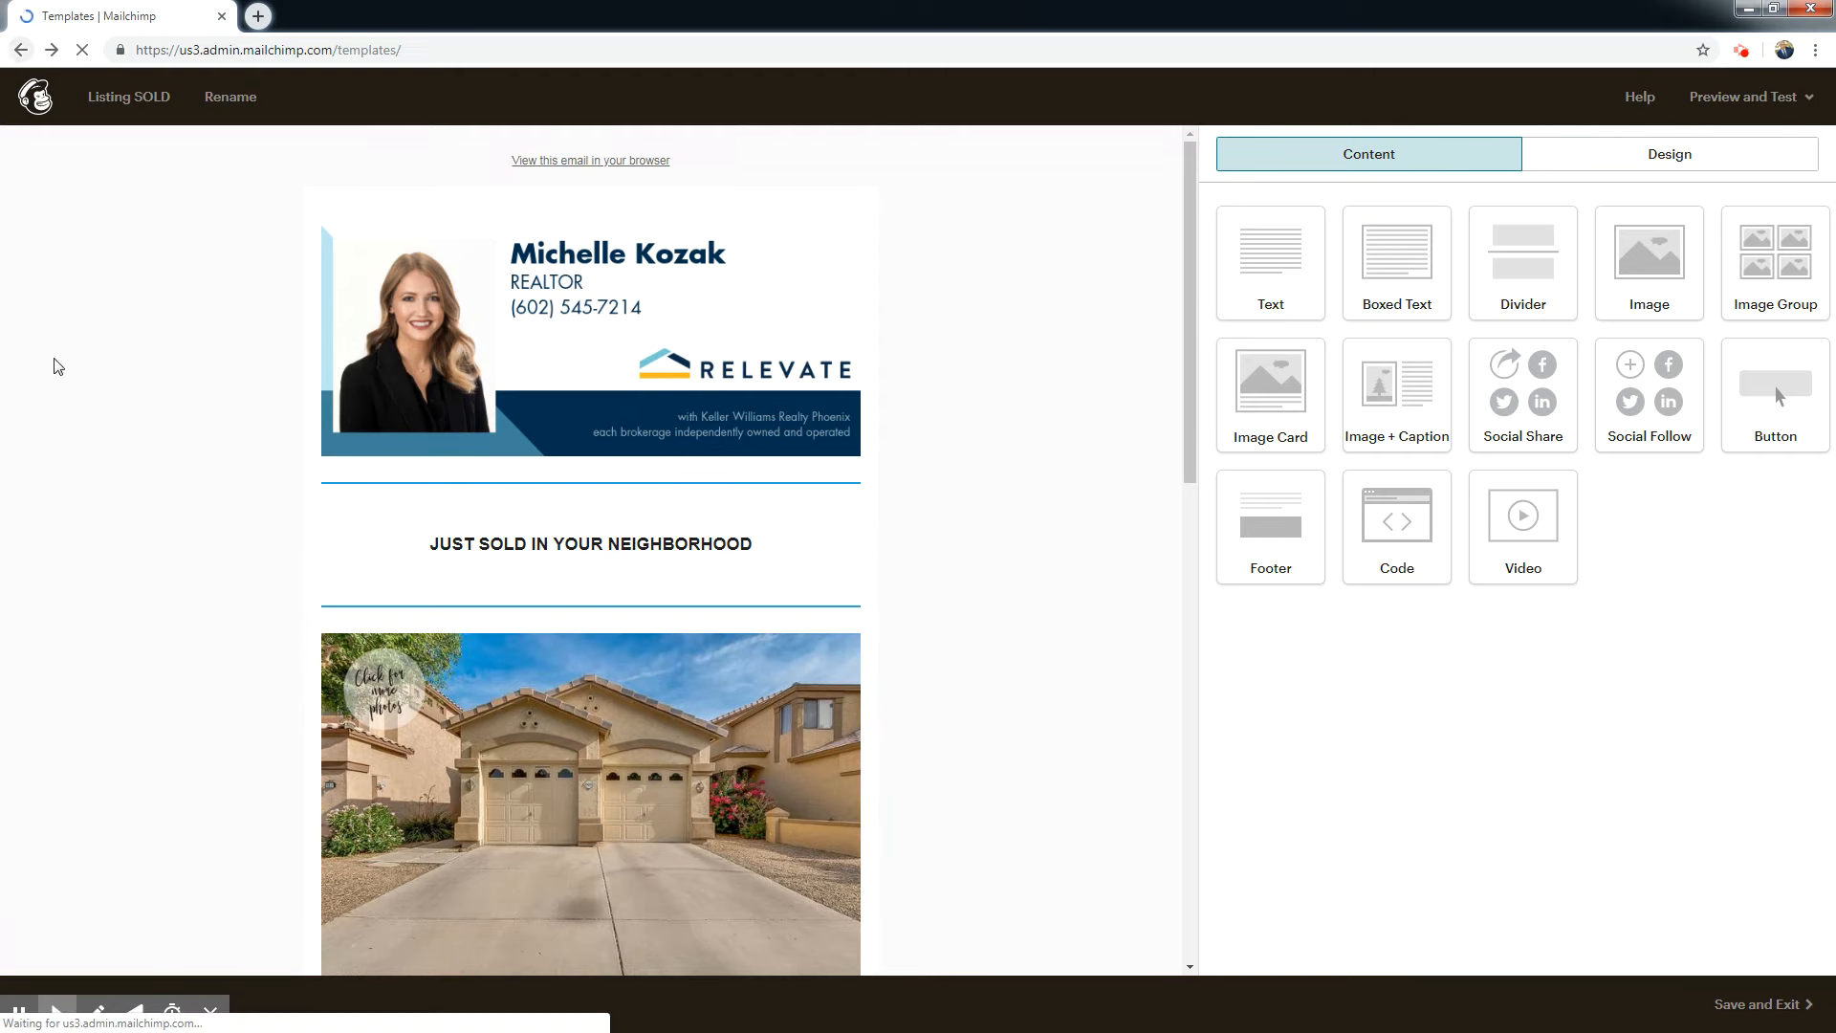